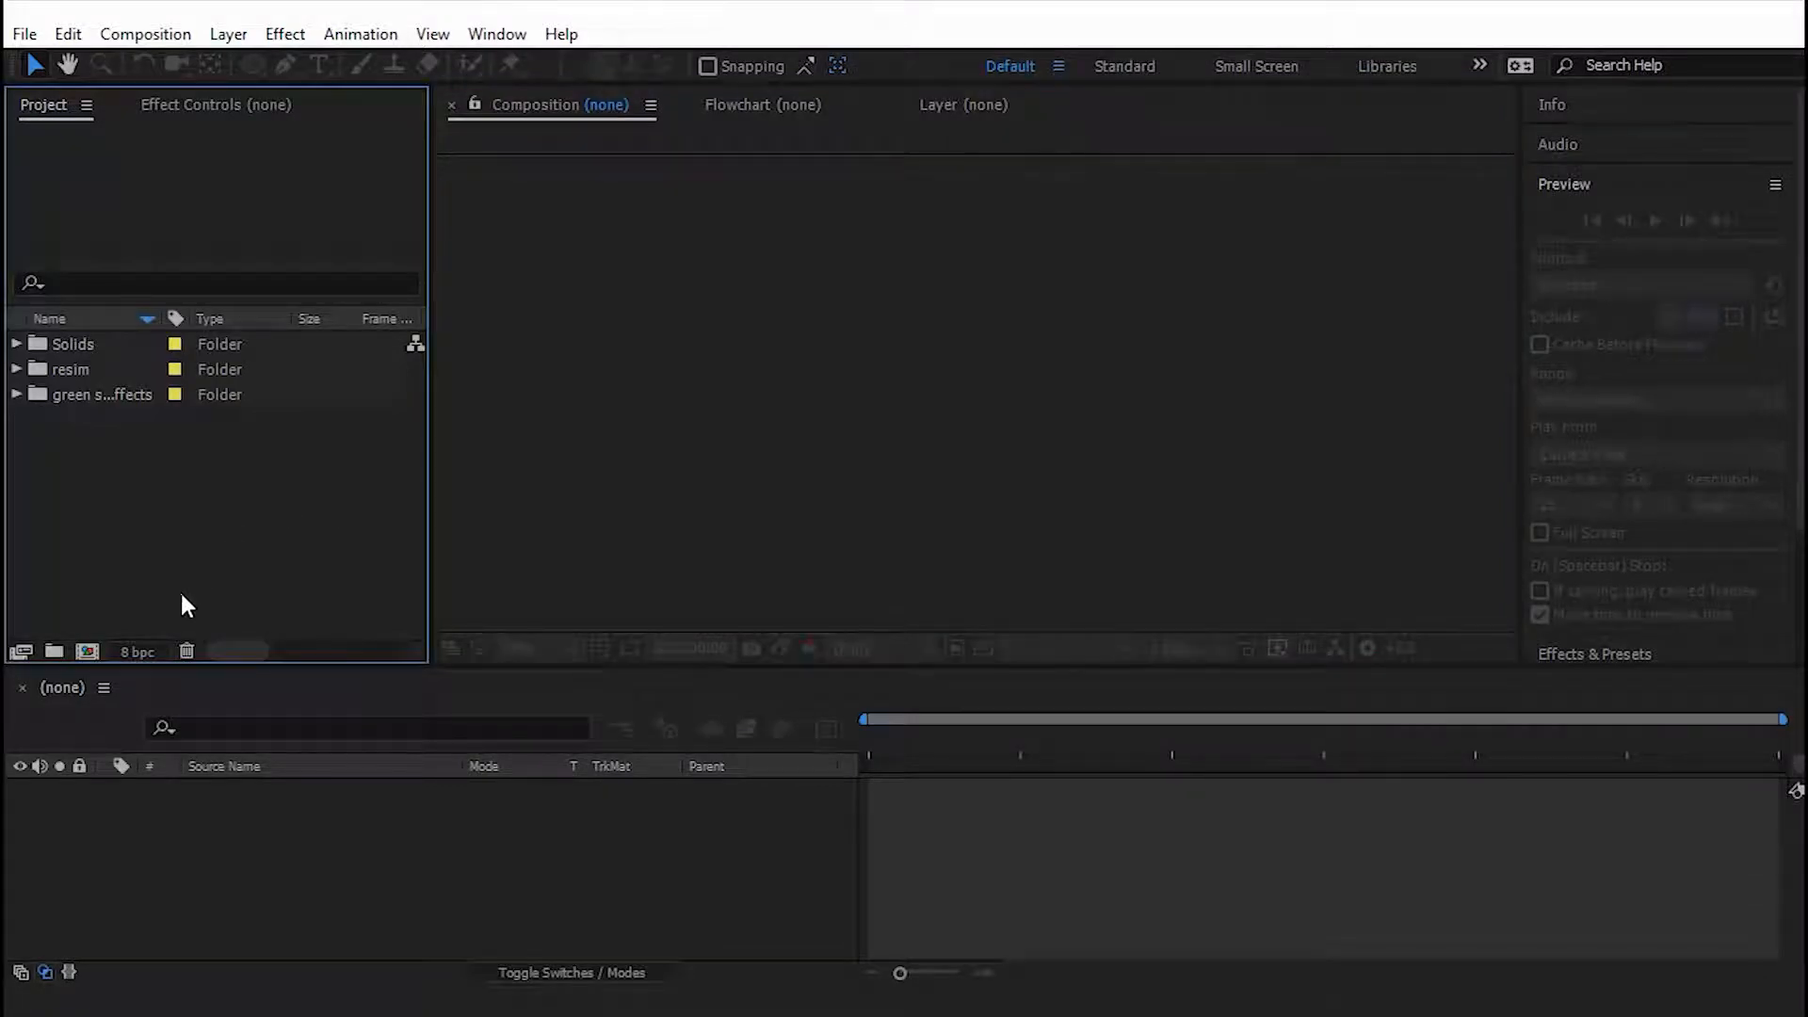
Create a new 1920 × 1080 composition named "Ay comp" at 30 fps with a 10-second duration.
click(87, 652)
text(Ay comp)
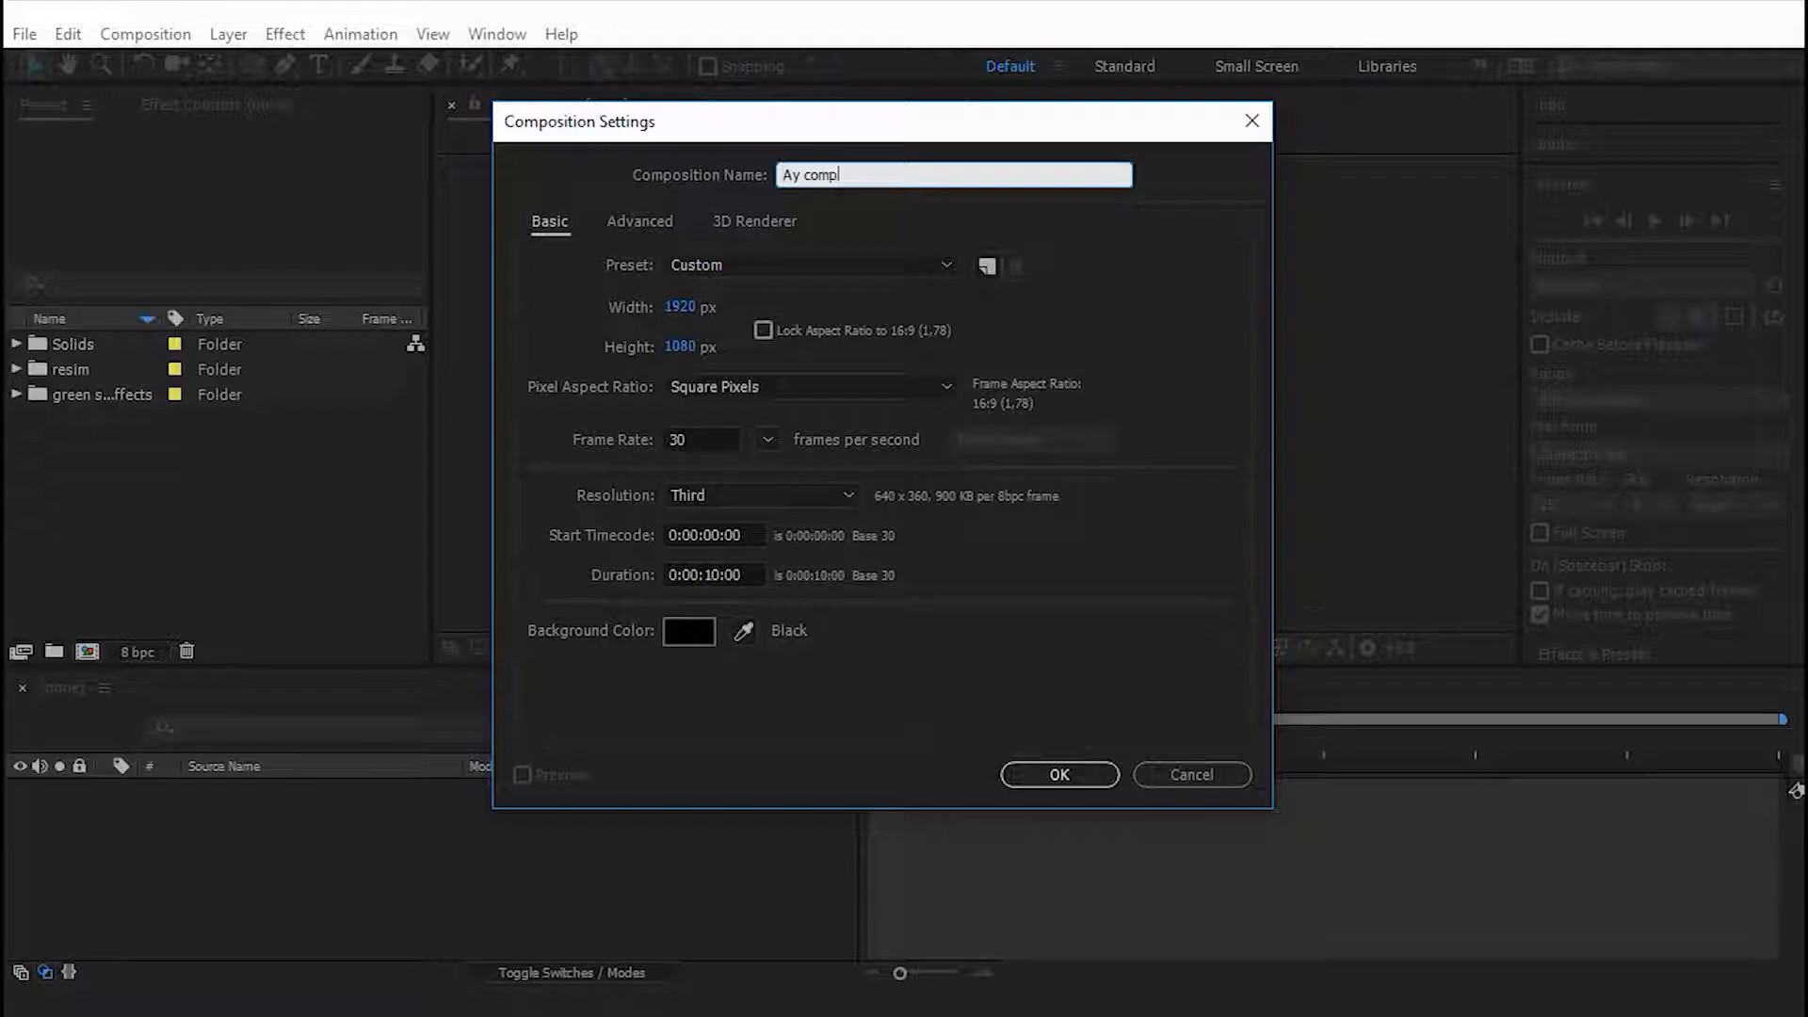
key(Return)
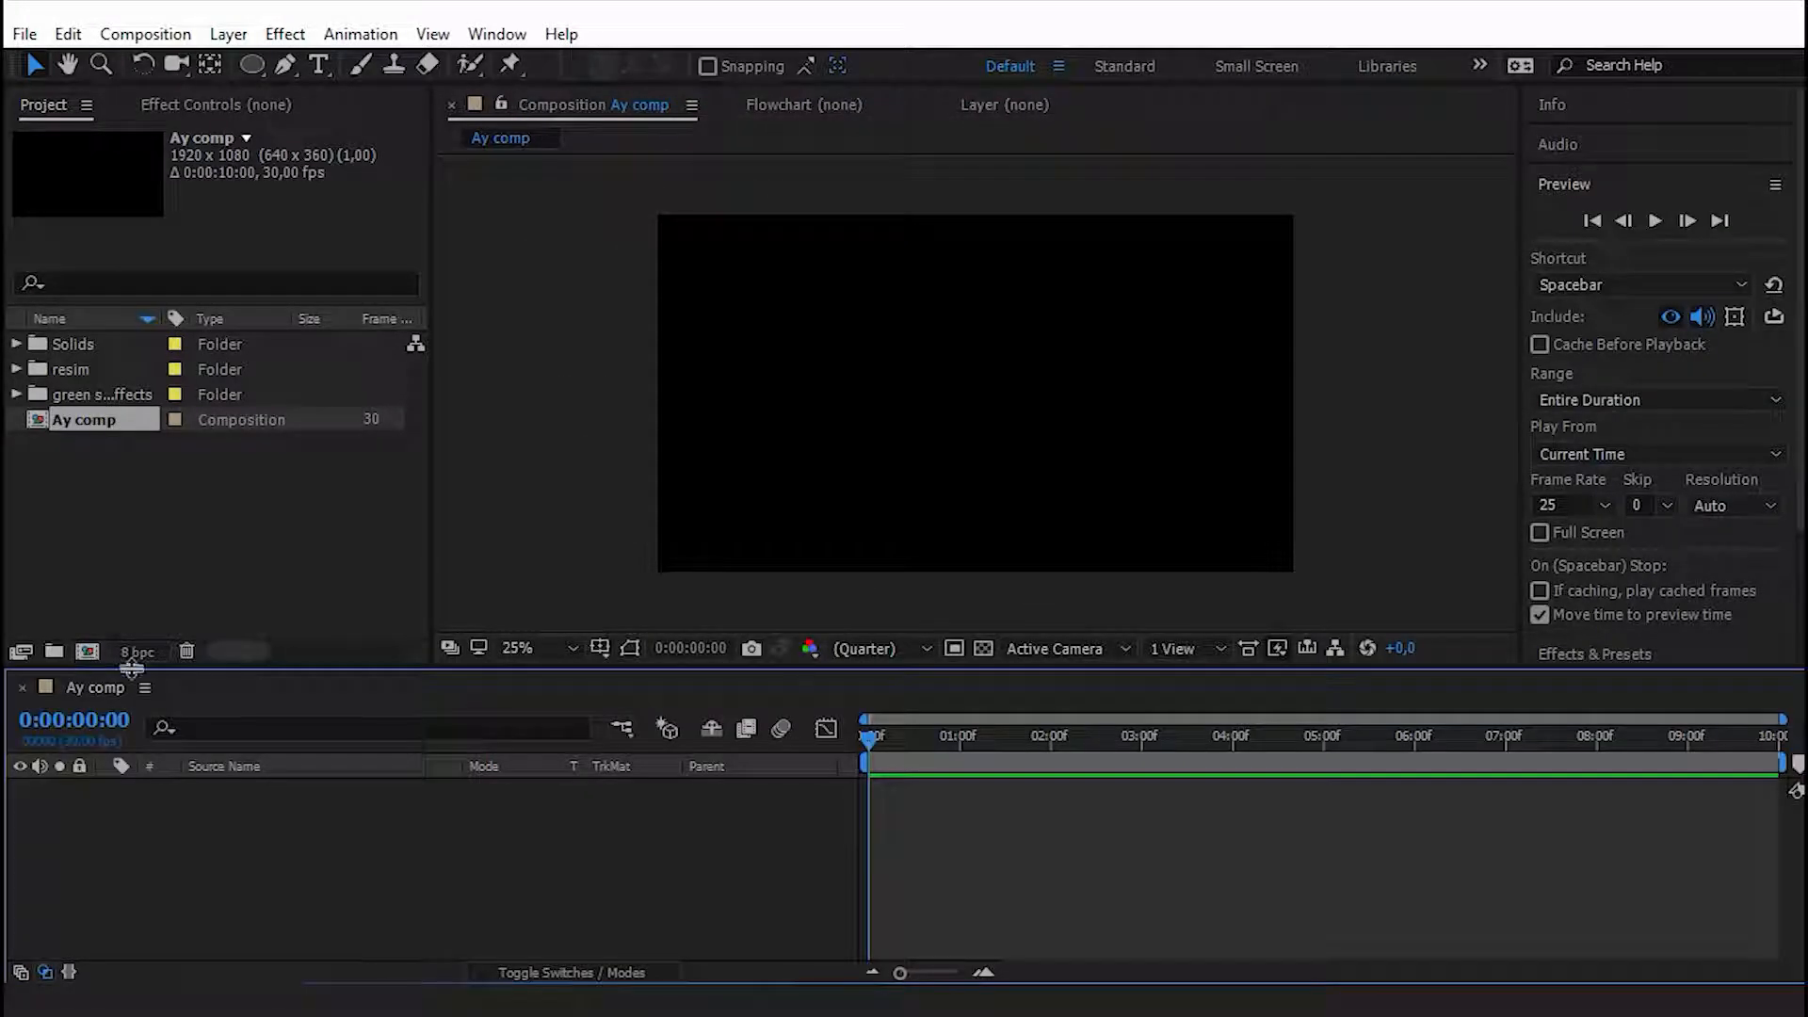
Add a comp-sized, near-white (FDFDFD) solid layer named "Ay" to the composition.
click(514, 650)
click(569, 191)
right_click(219, 825)
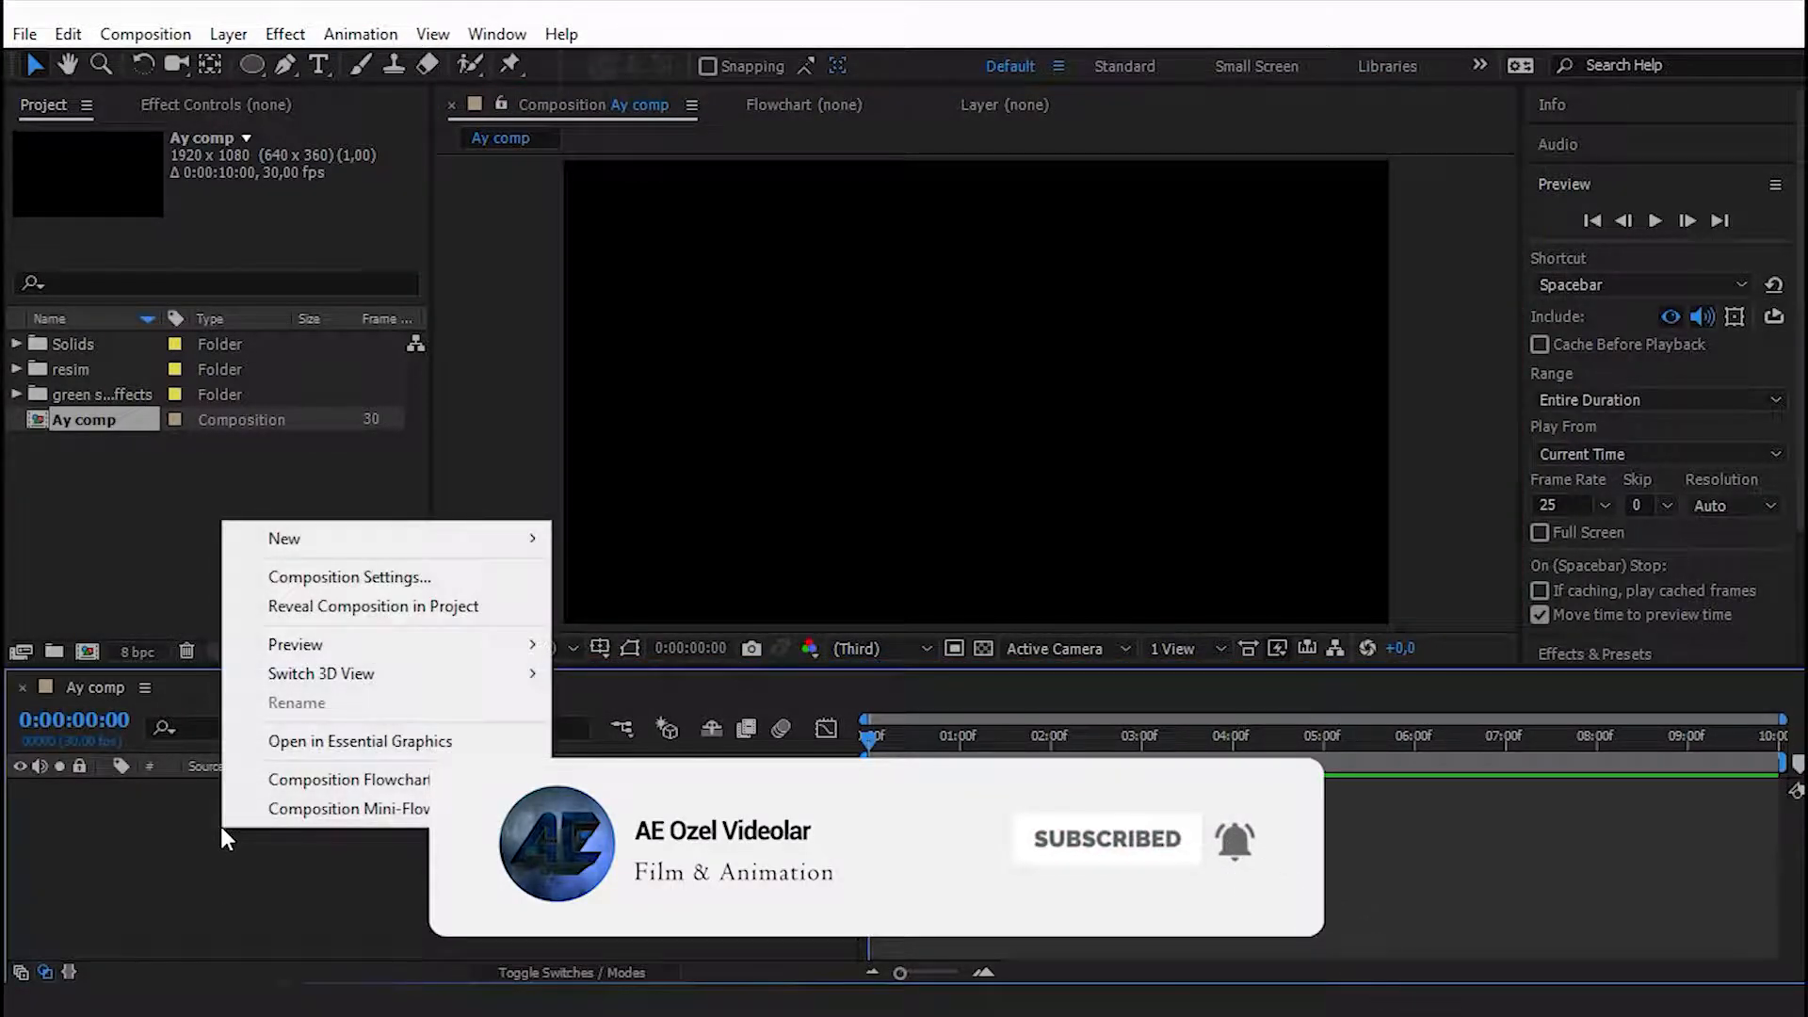
mouse_move(519, 556)
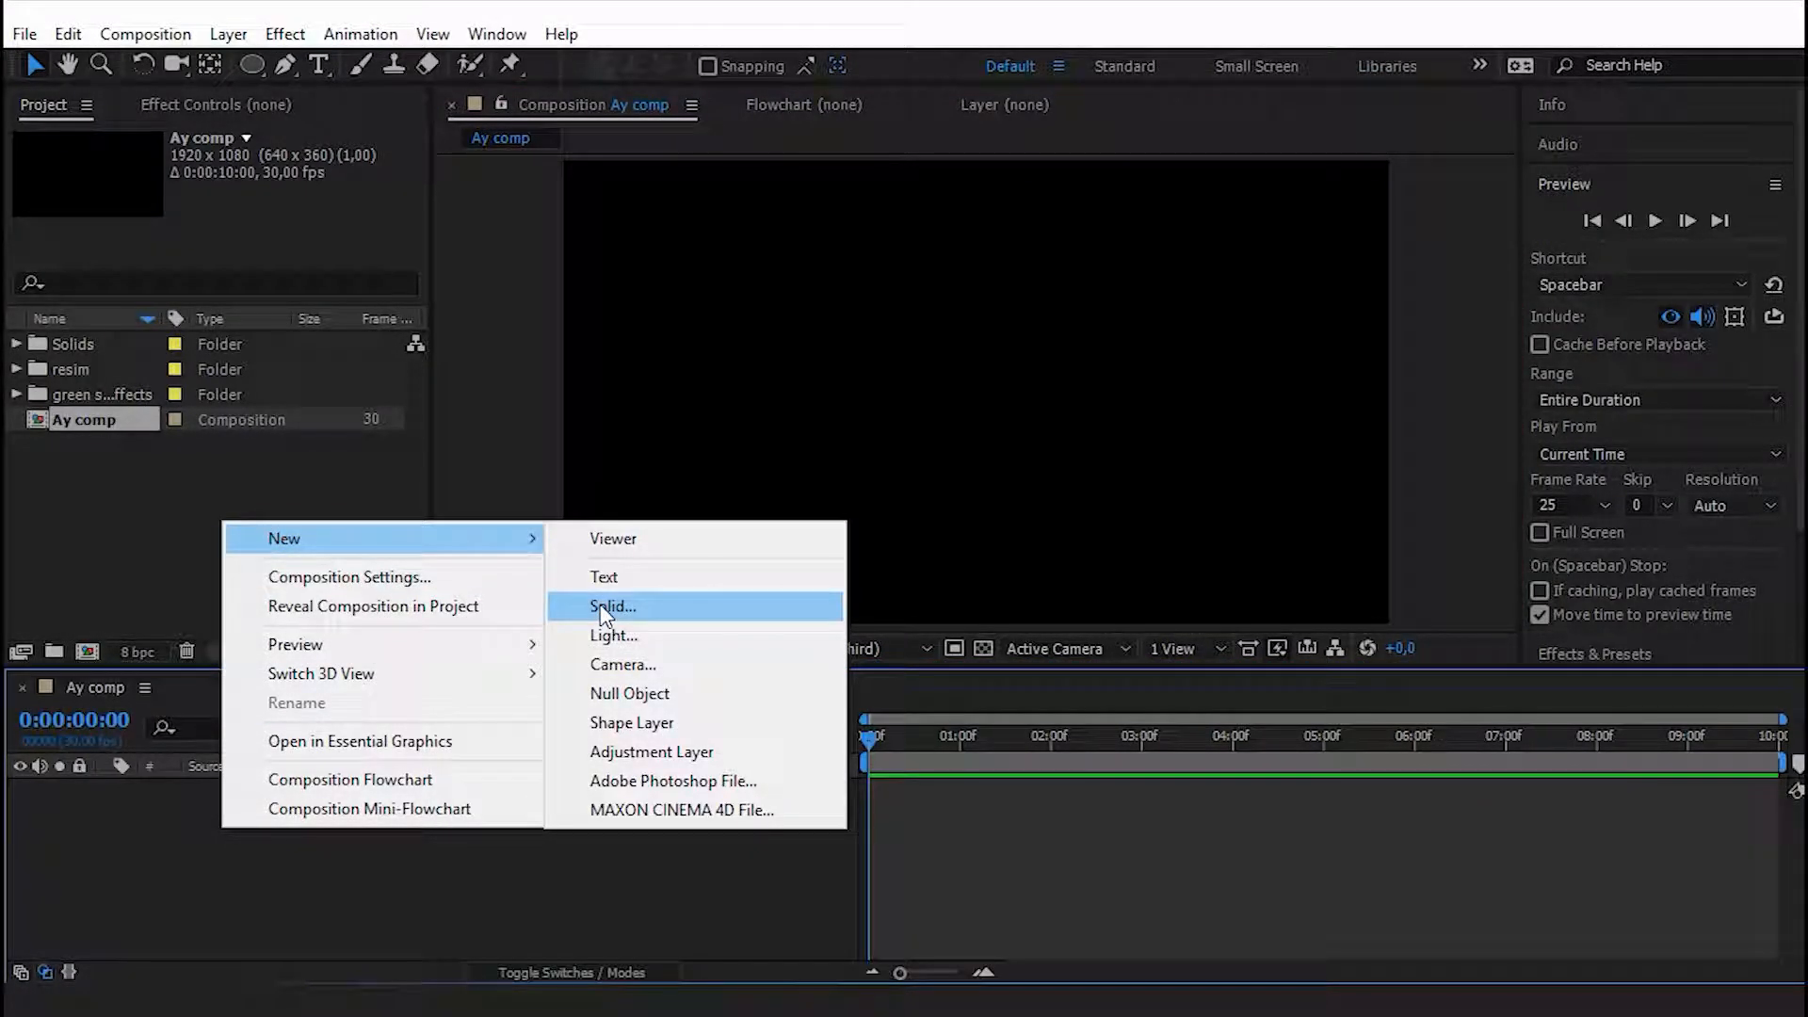
click(603, 605)
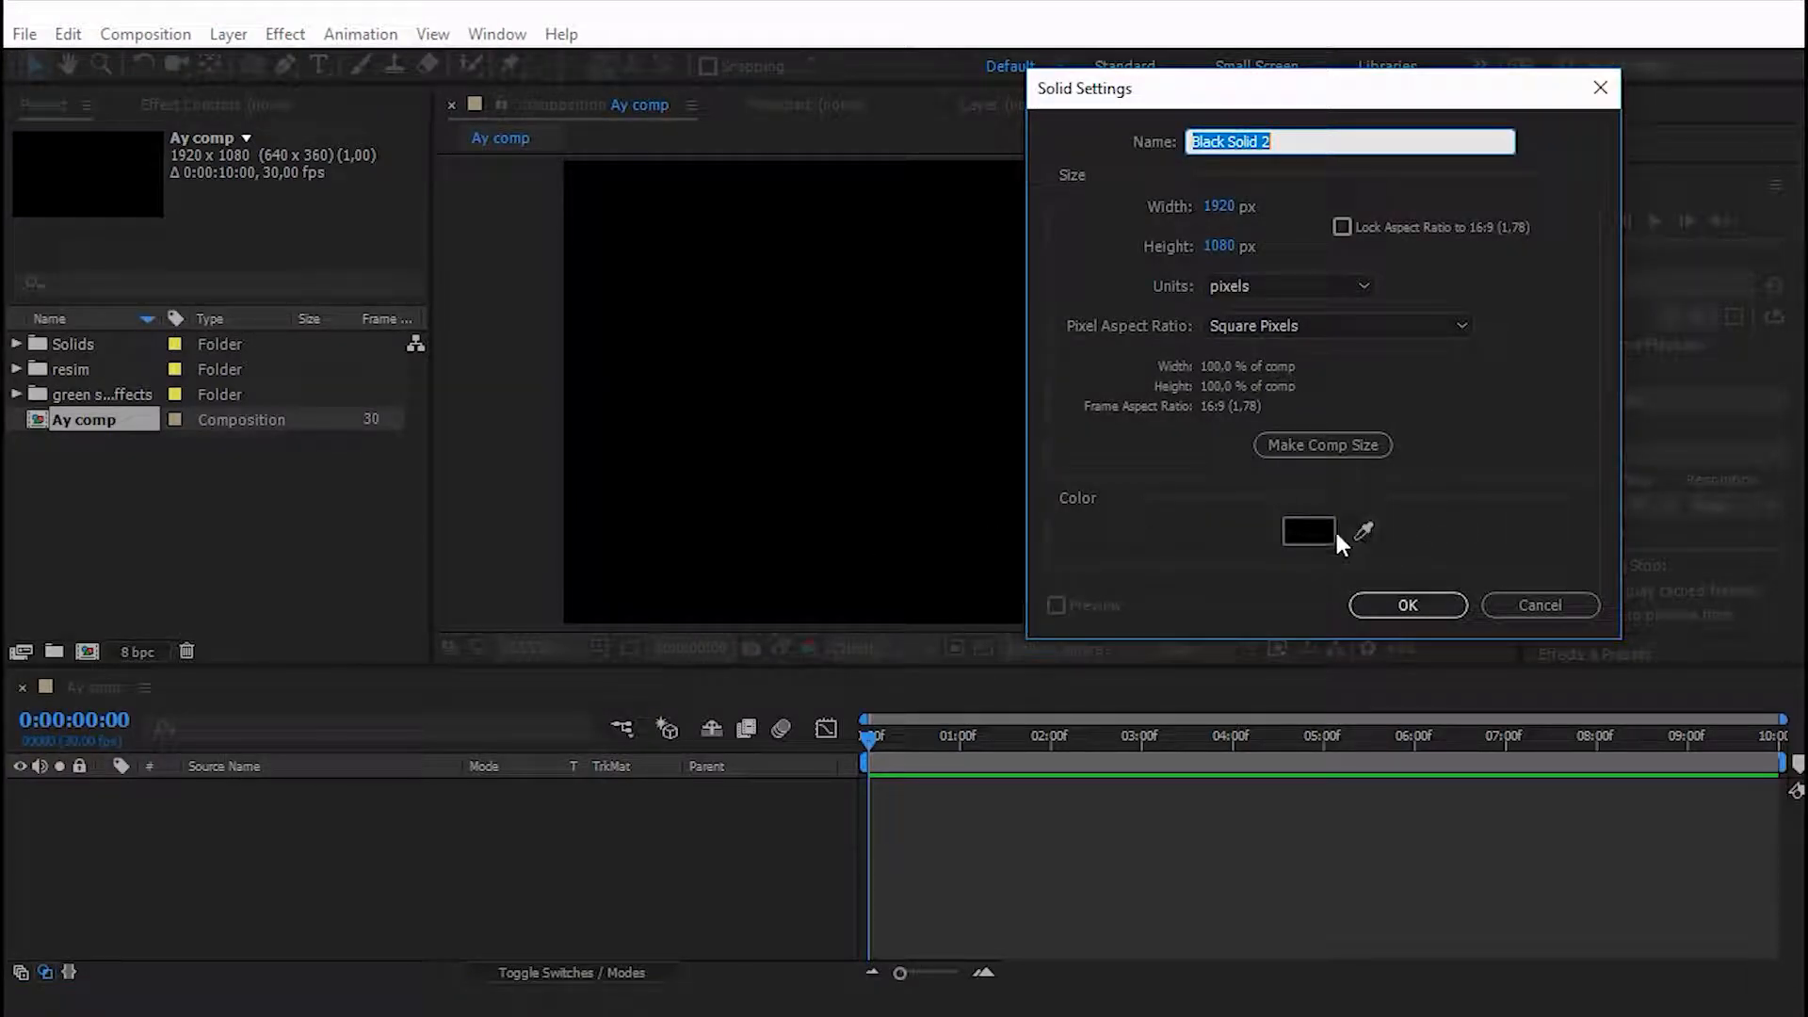
click(1308, 531)
drag(1239, 332, 1083, 259)
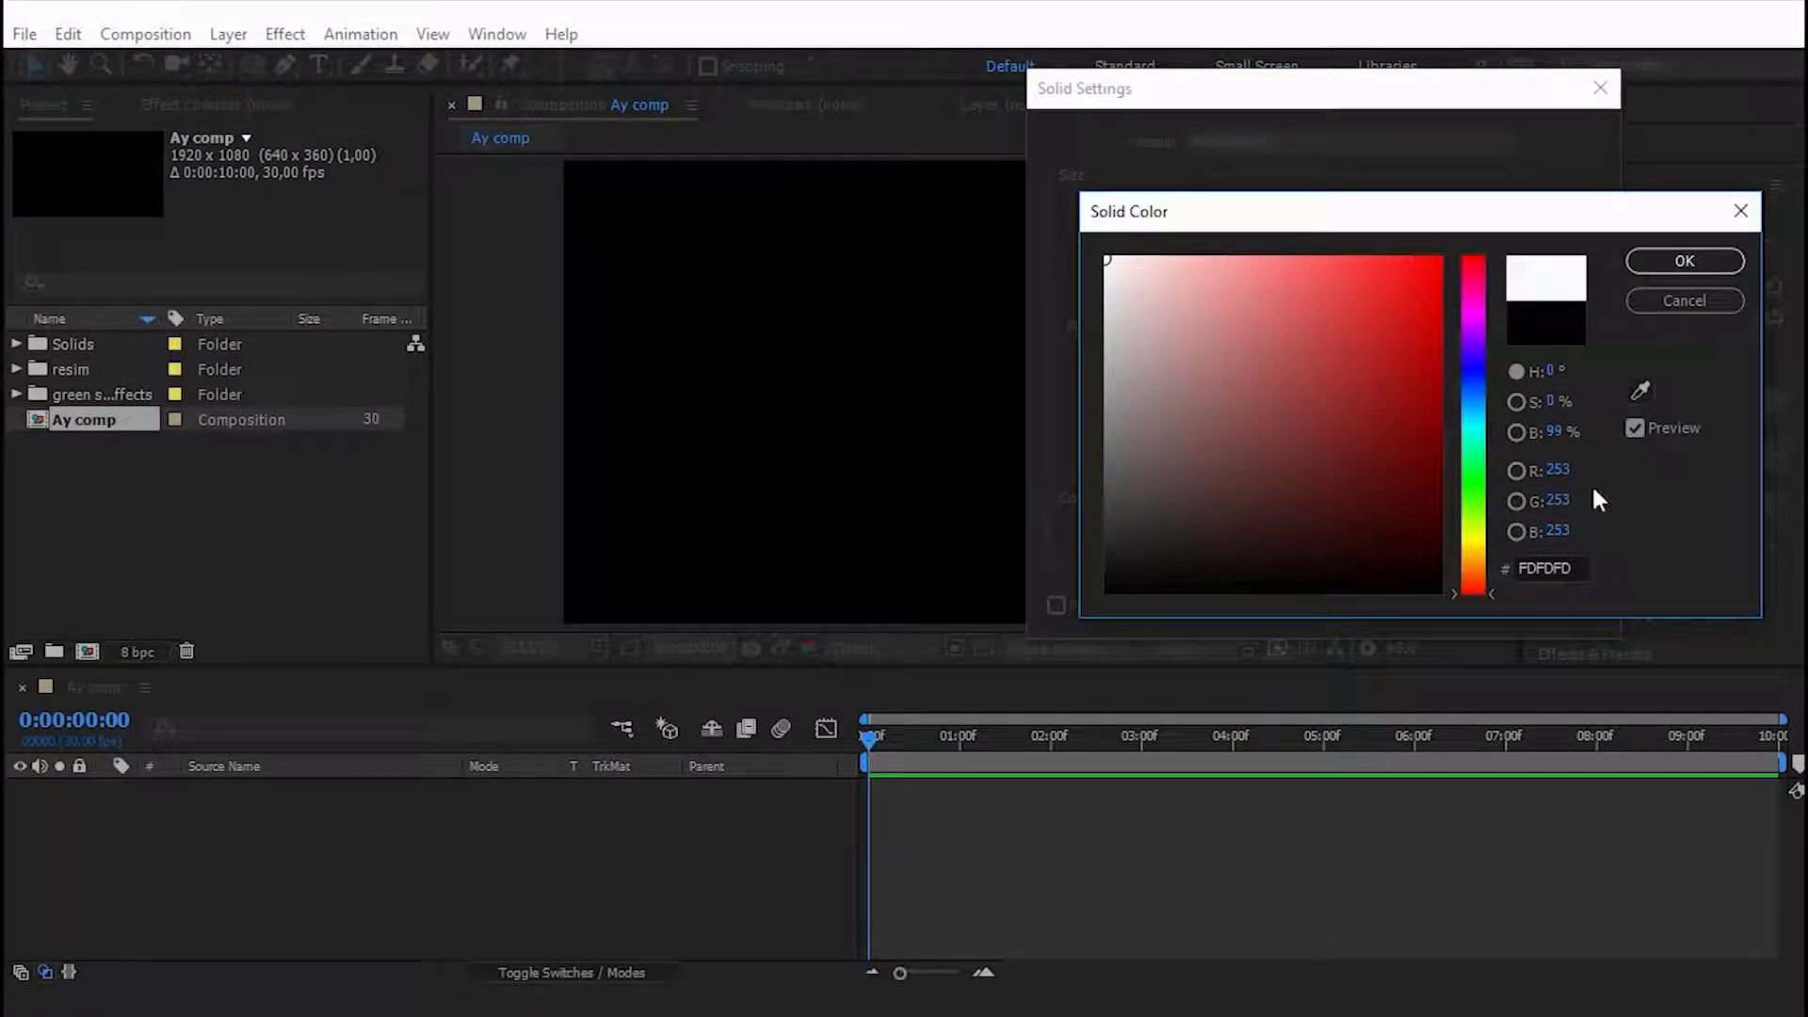
click(1709, 257)
click(1307, 142)
drag(1307, 142, 1001, 195)
text(Ay)
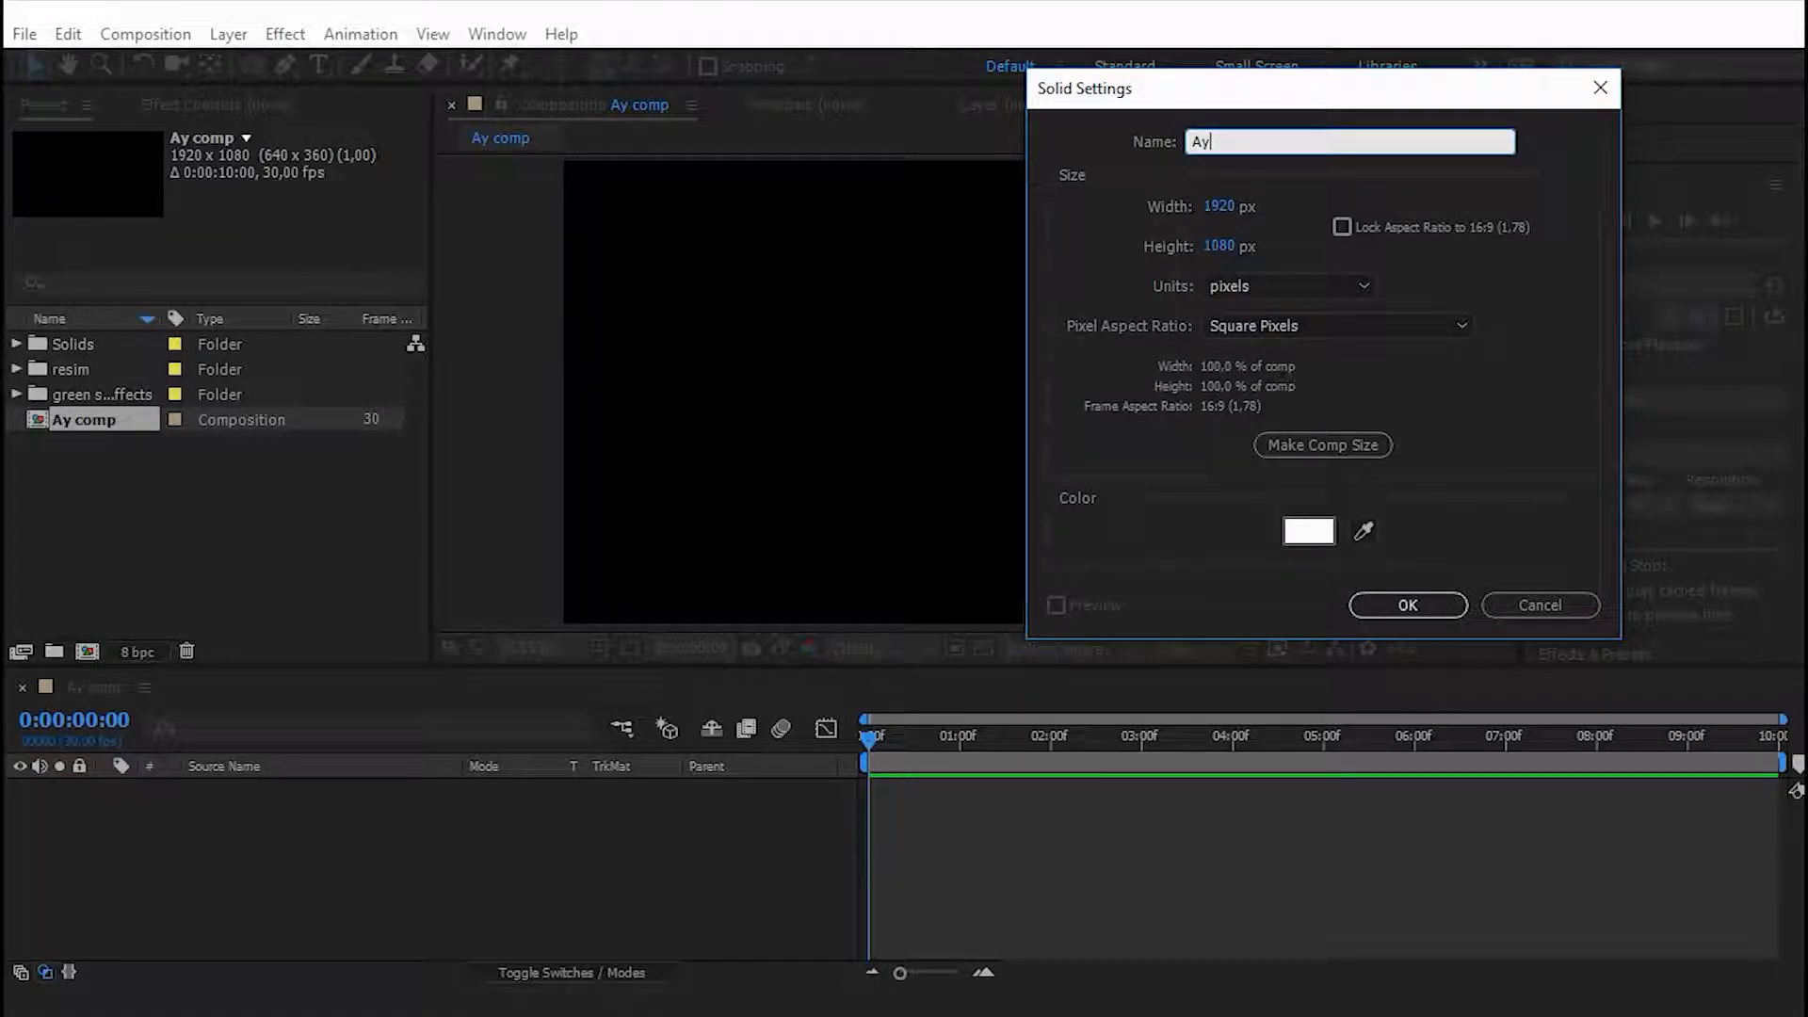
key(Return)
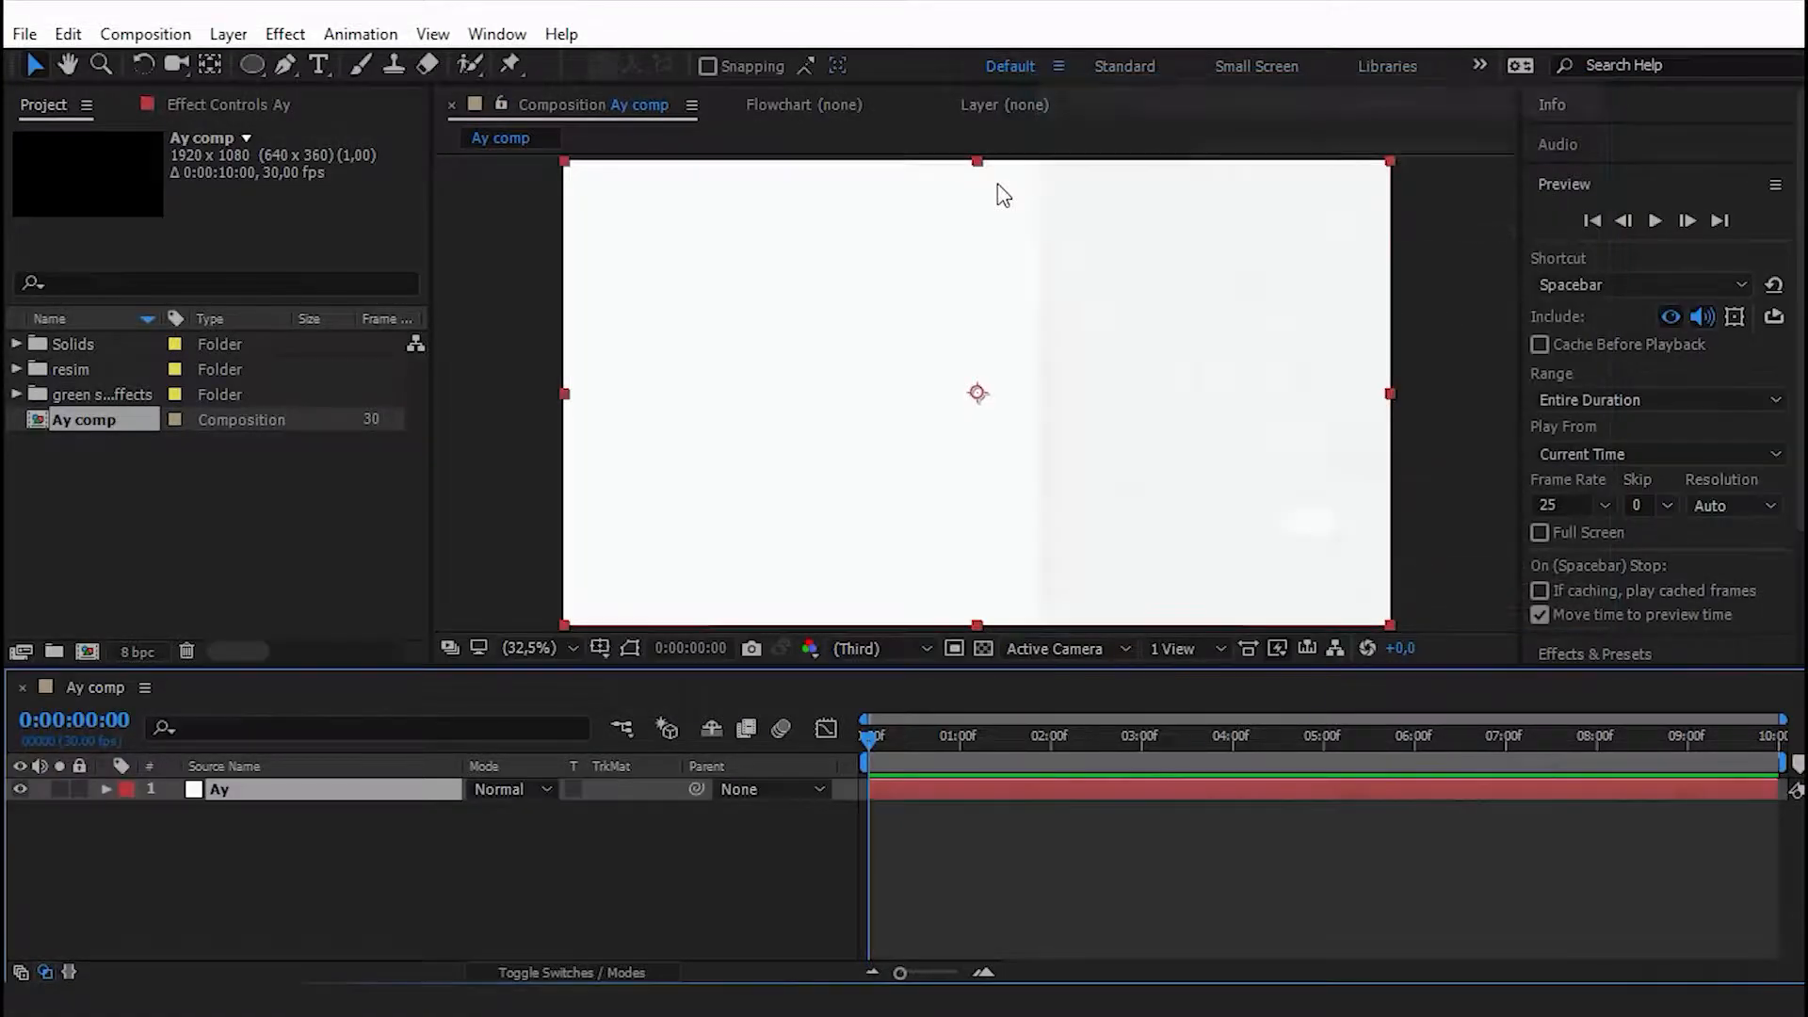
Pre-compose the Ay solid as "Ay Comp", leaving all attributes in the current composition.
right_click(275, 799)
click(337, 854)
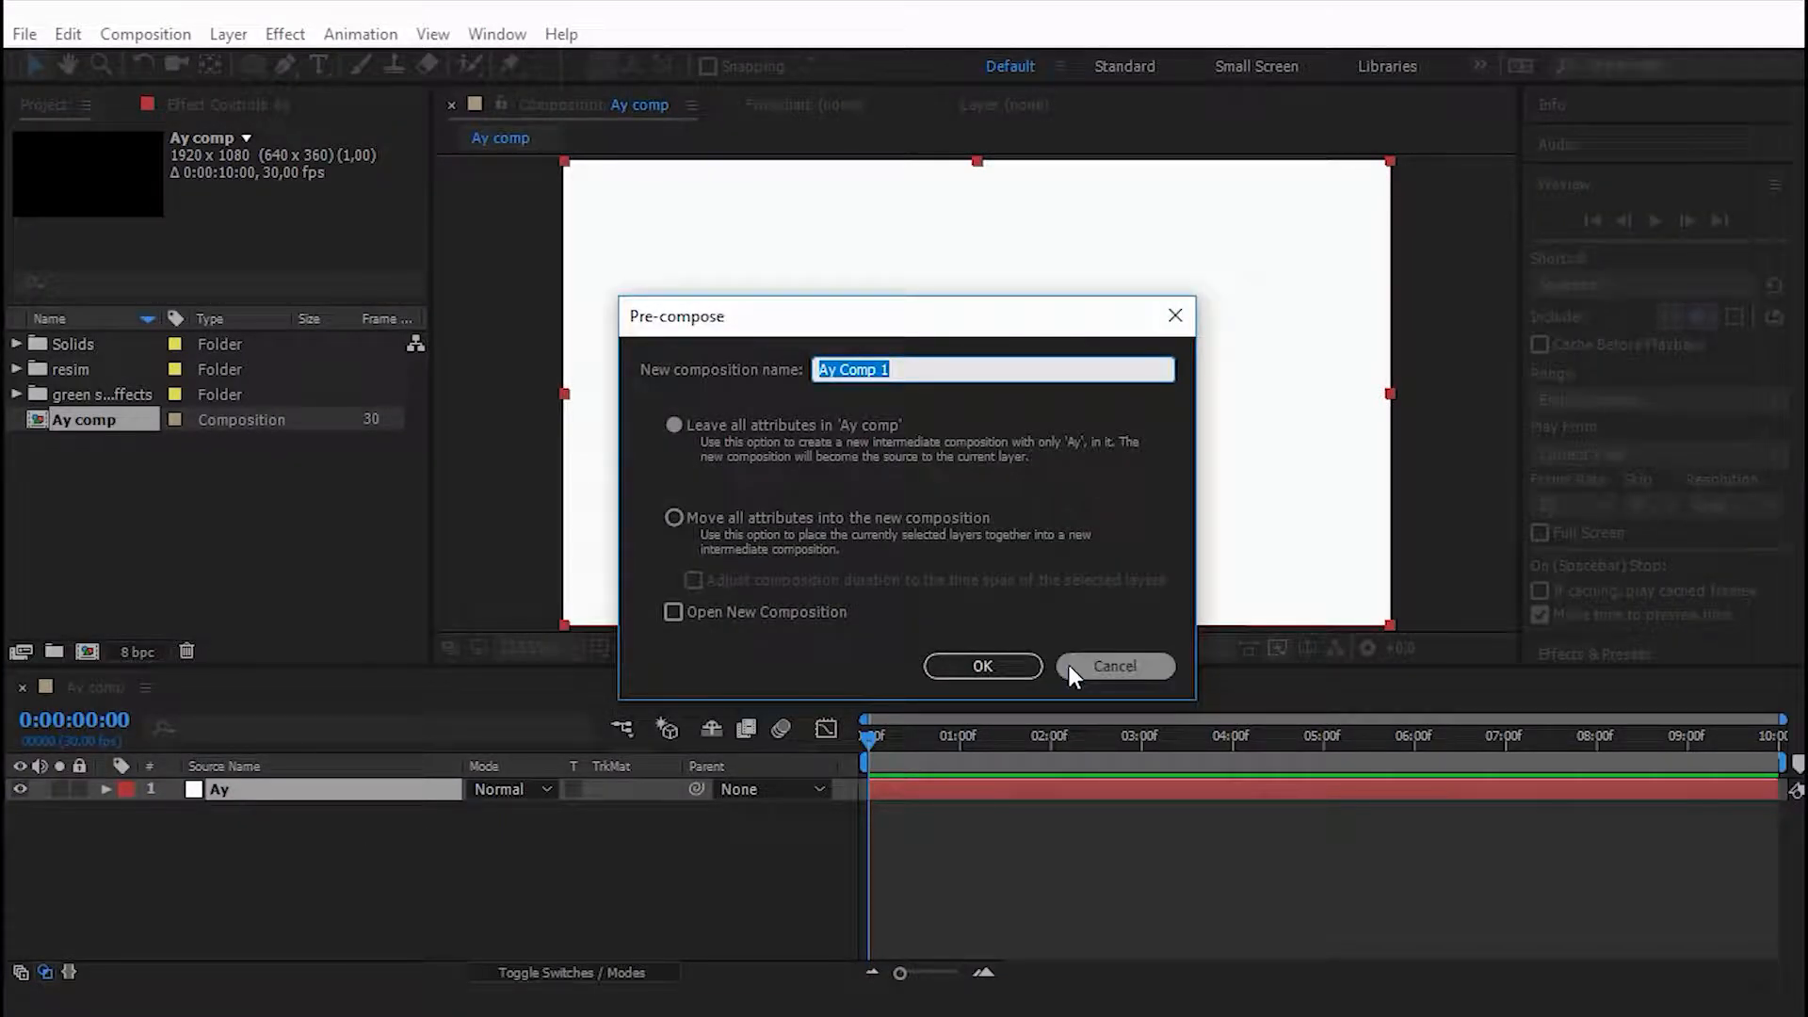
click(918, 366)
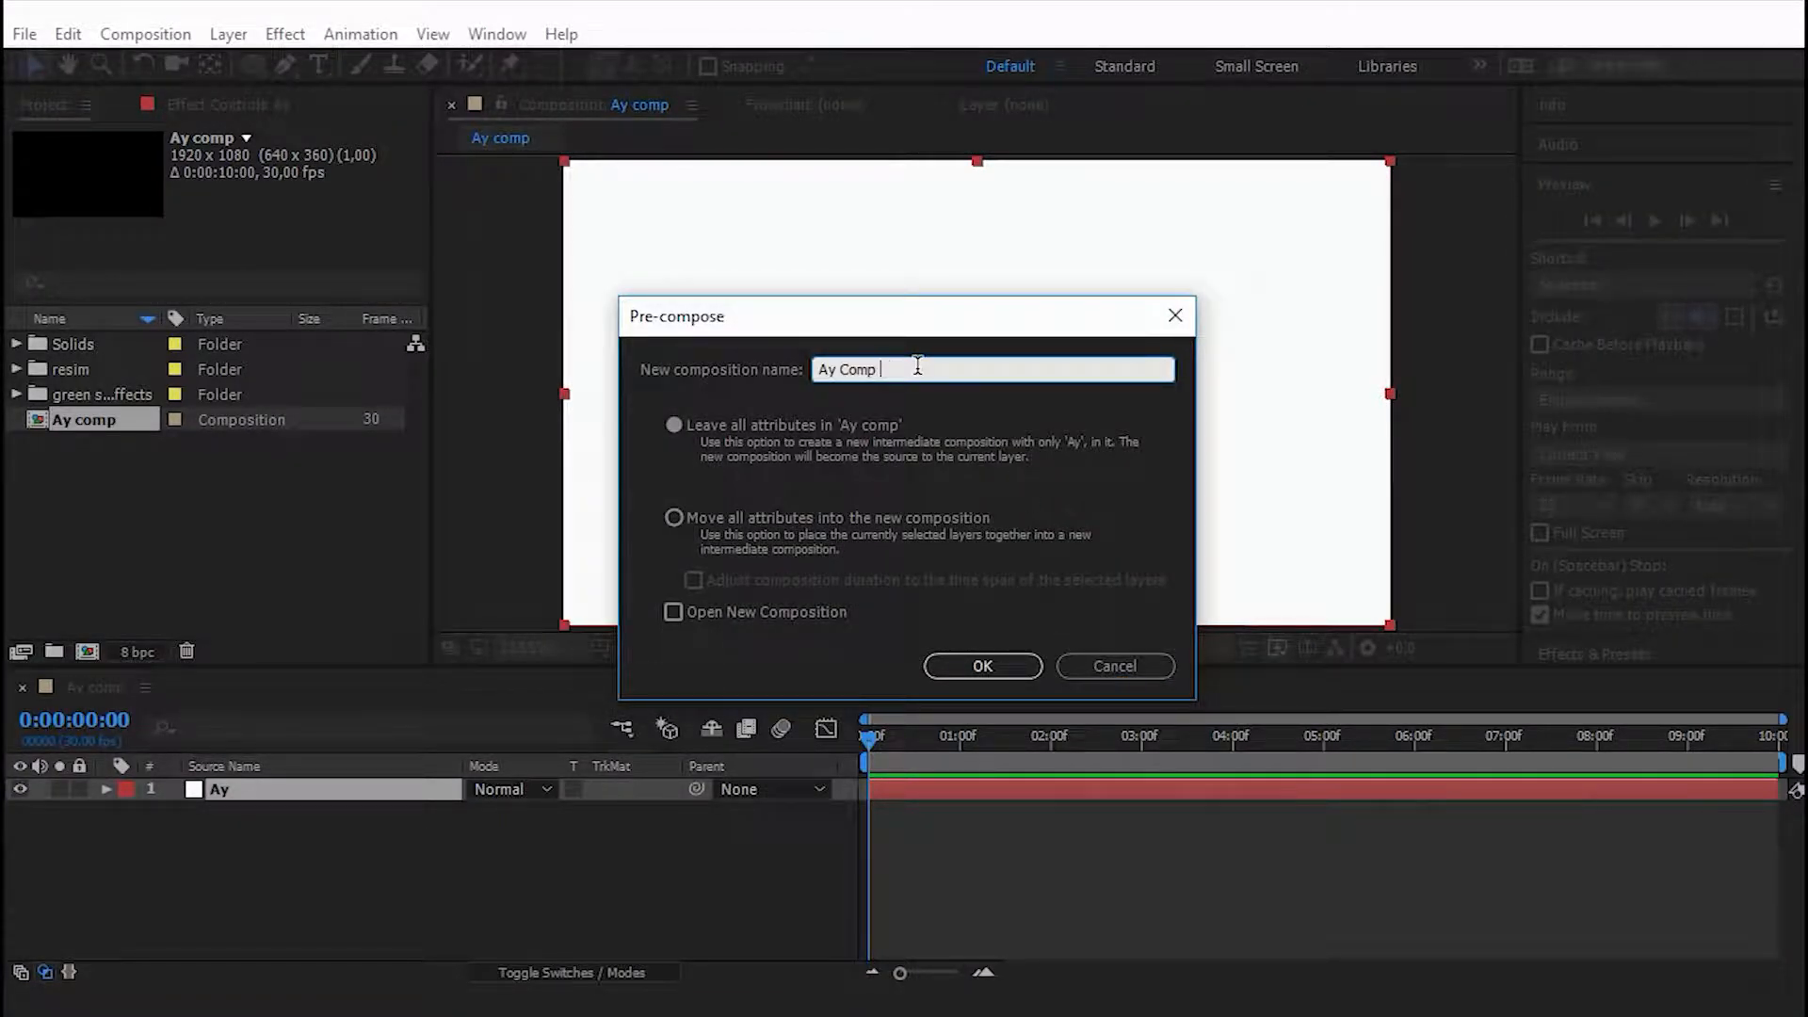
key(Return)
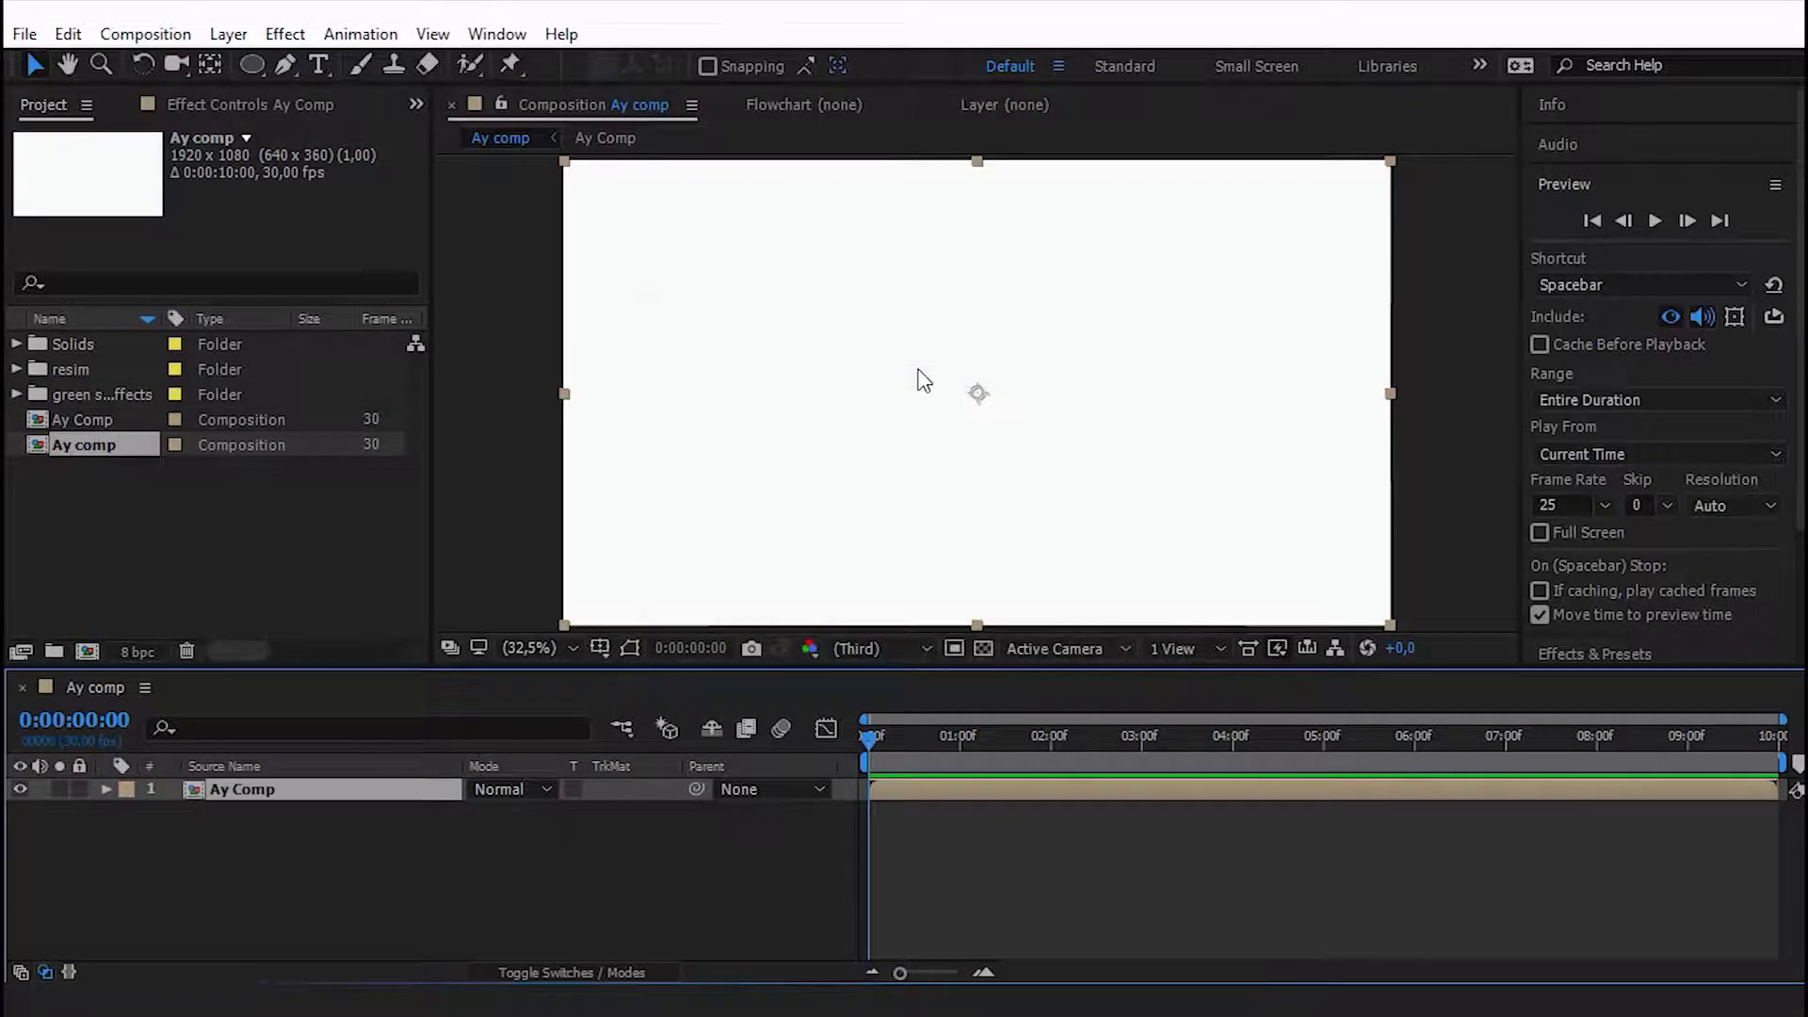
Inside the Ay Comp precomposition, draw a circular mask centred on the Ay layer, about half the frame height in diameter.
double_click(342, 793)
click(247, 789)
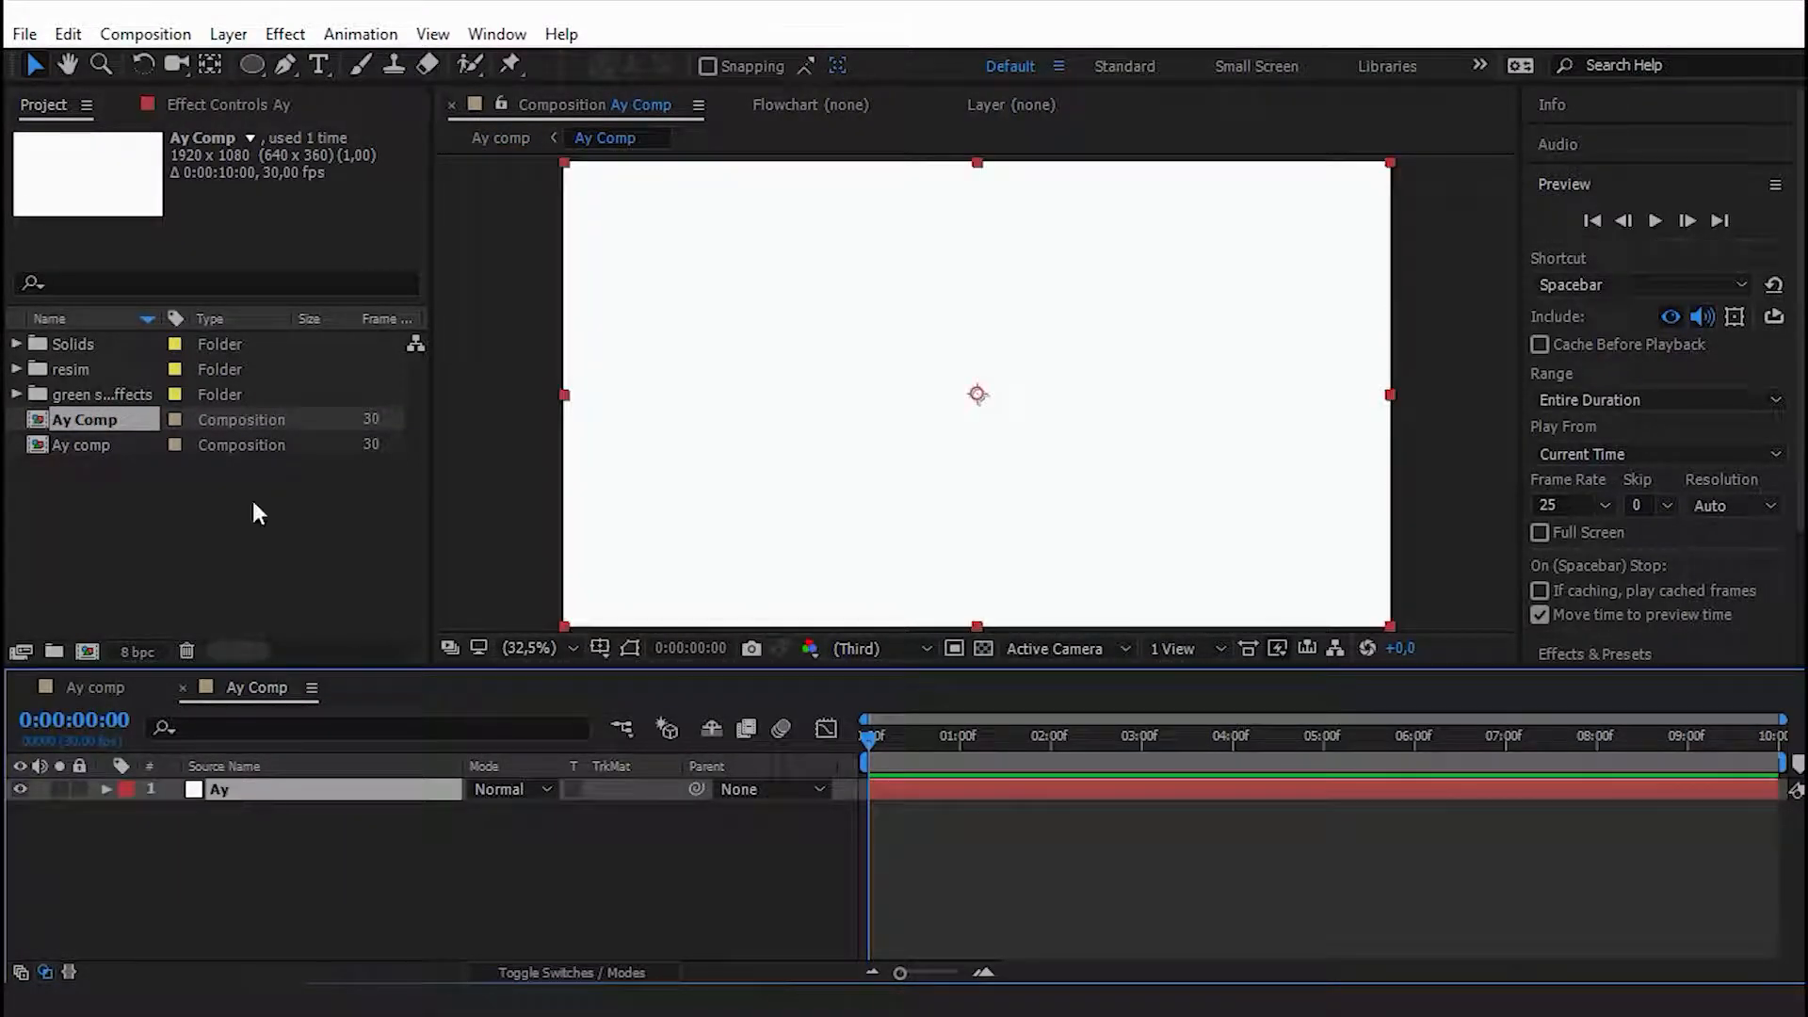
click(249, 64)
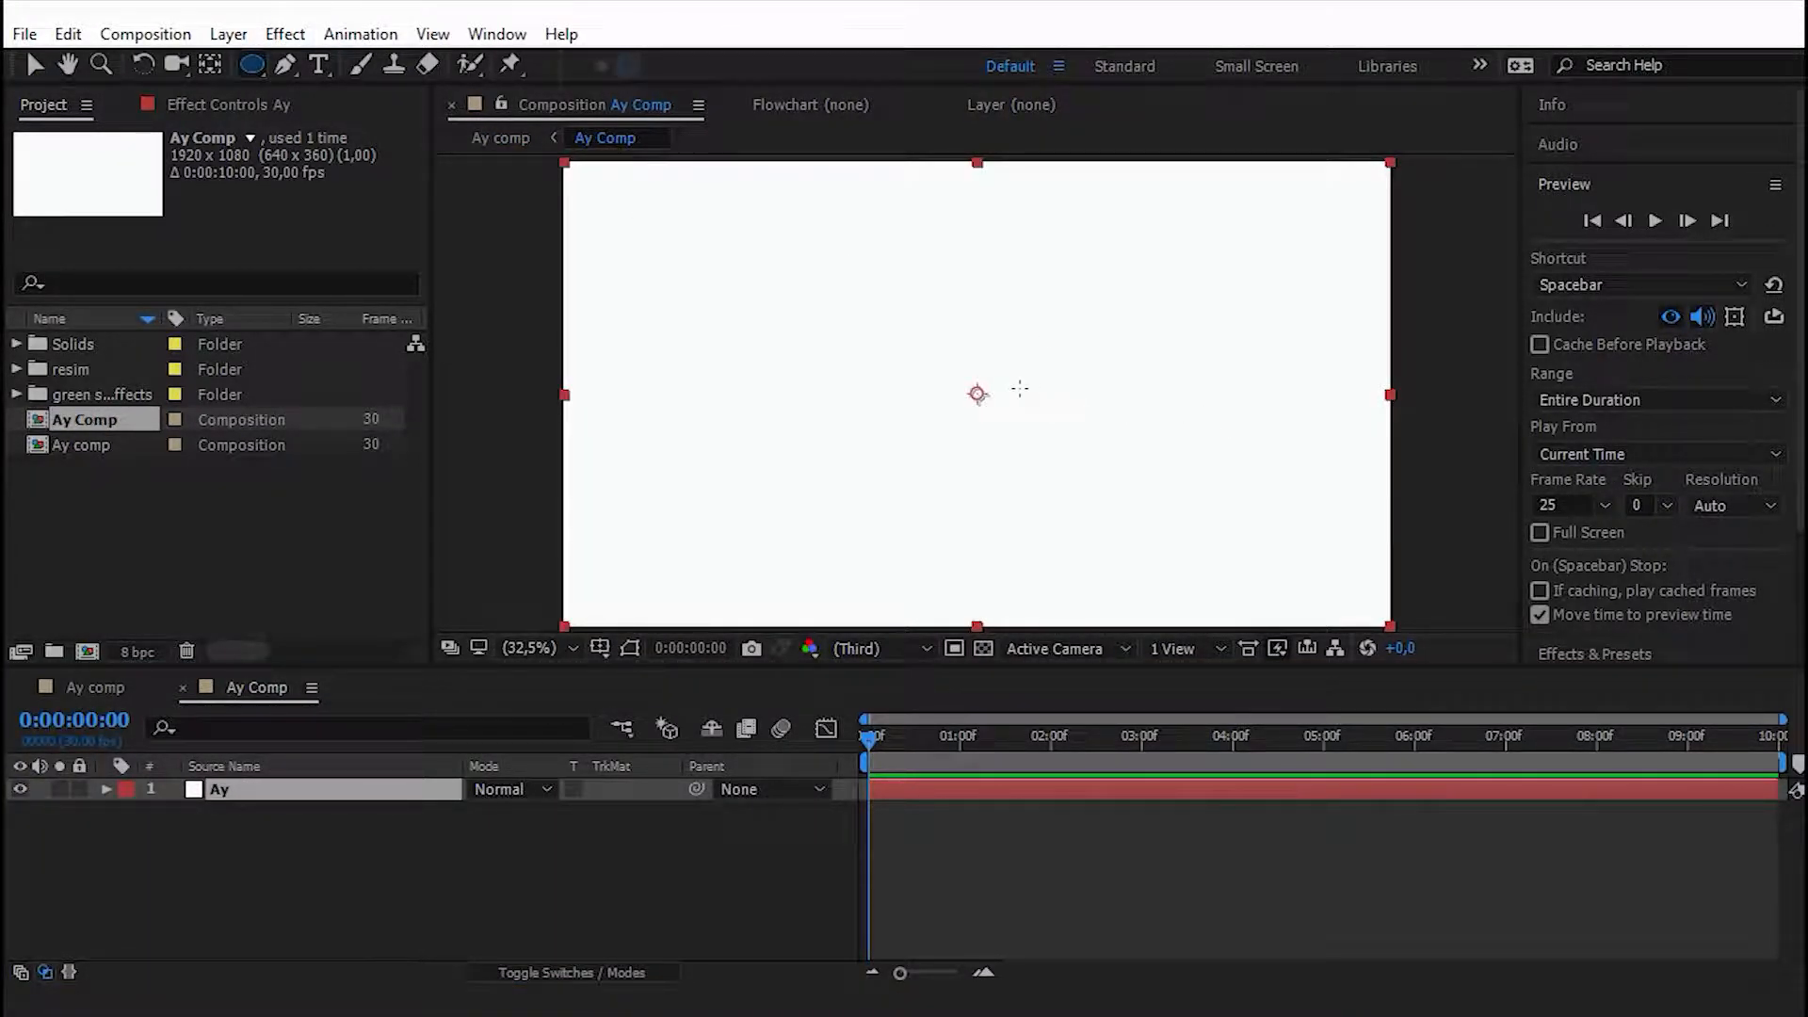
mouse_move(977, 394)
mouse_down()
mouse_move(1107, 441)
mouse_move(1081, 425)
mouse_up()
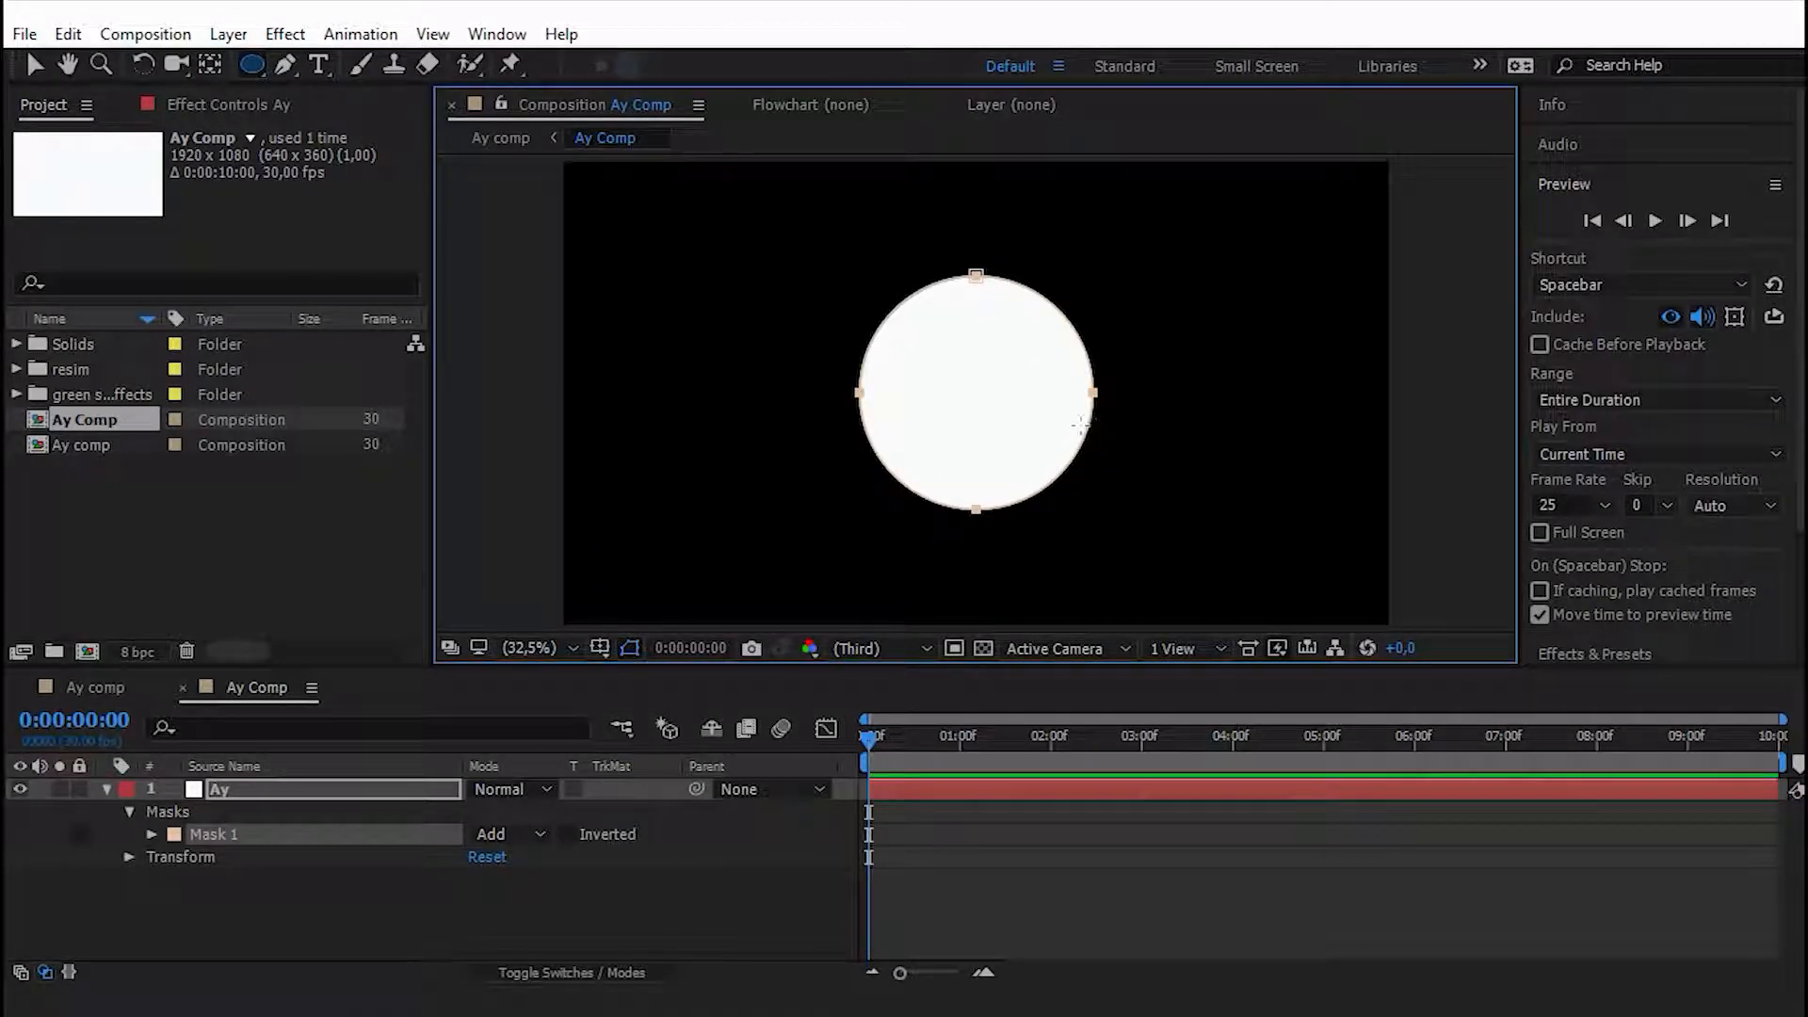
click(105, 789)
Add a comp-sized white solid named "Nois" above the Ay layer.
right_click(206, 827)
mouse_move(292, 551)
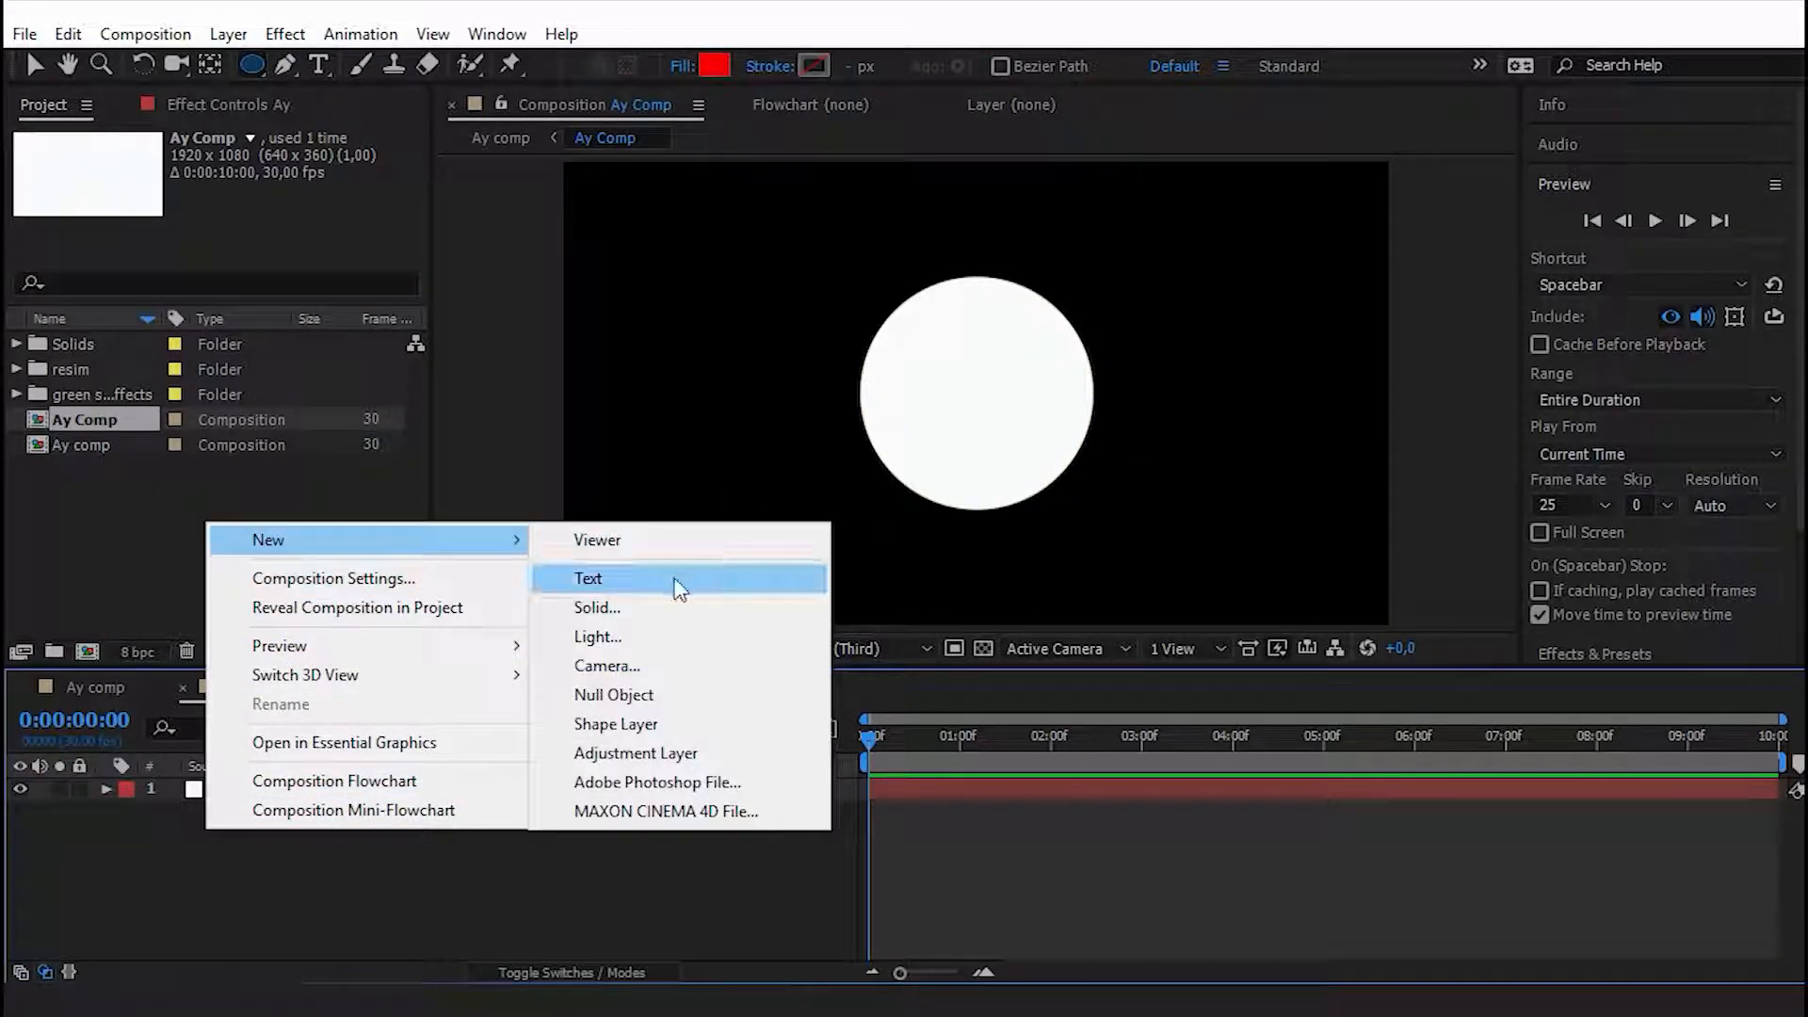
click(616, 607)
text(Nois)
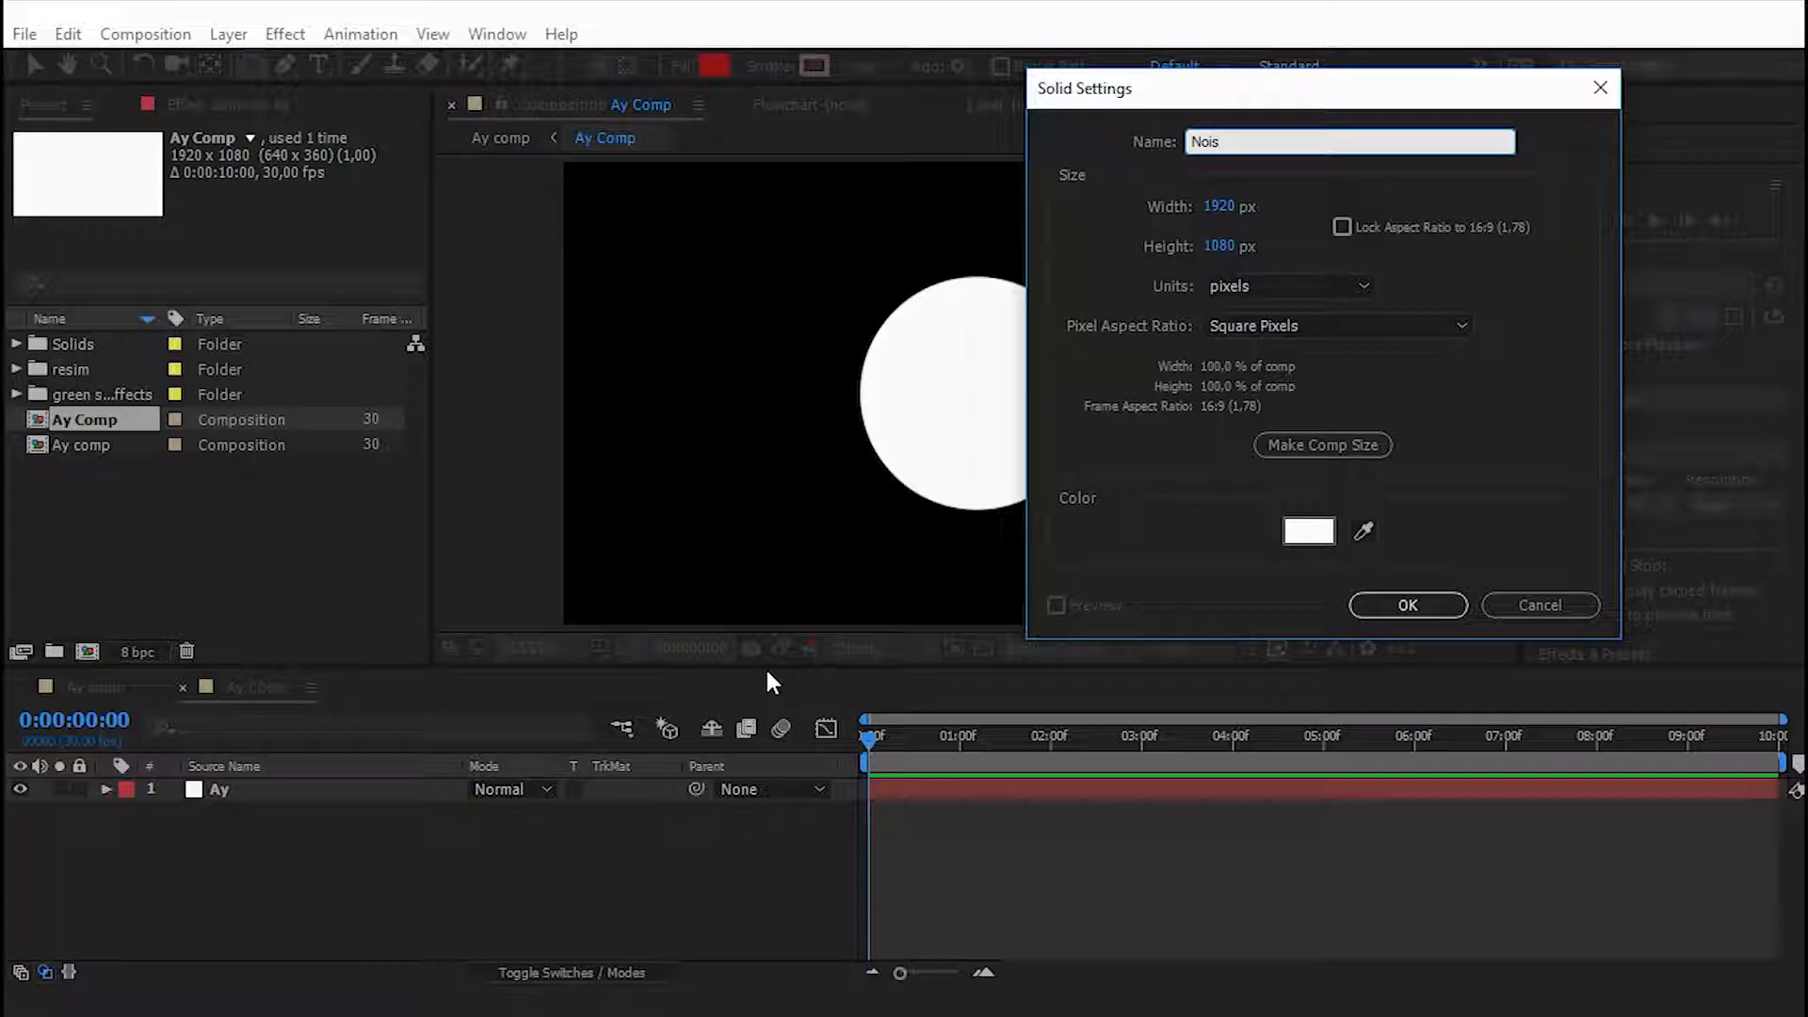
click(1373, 612)
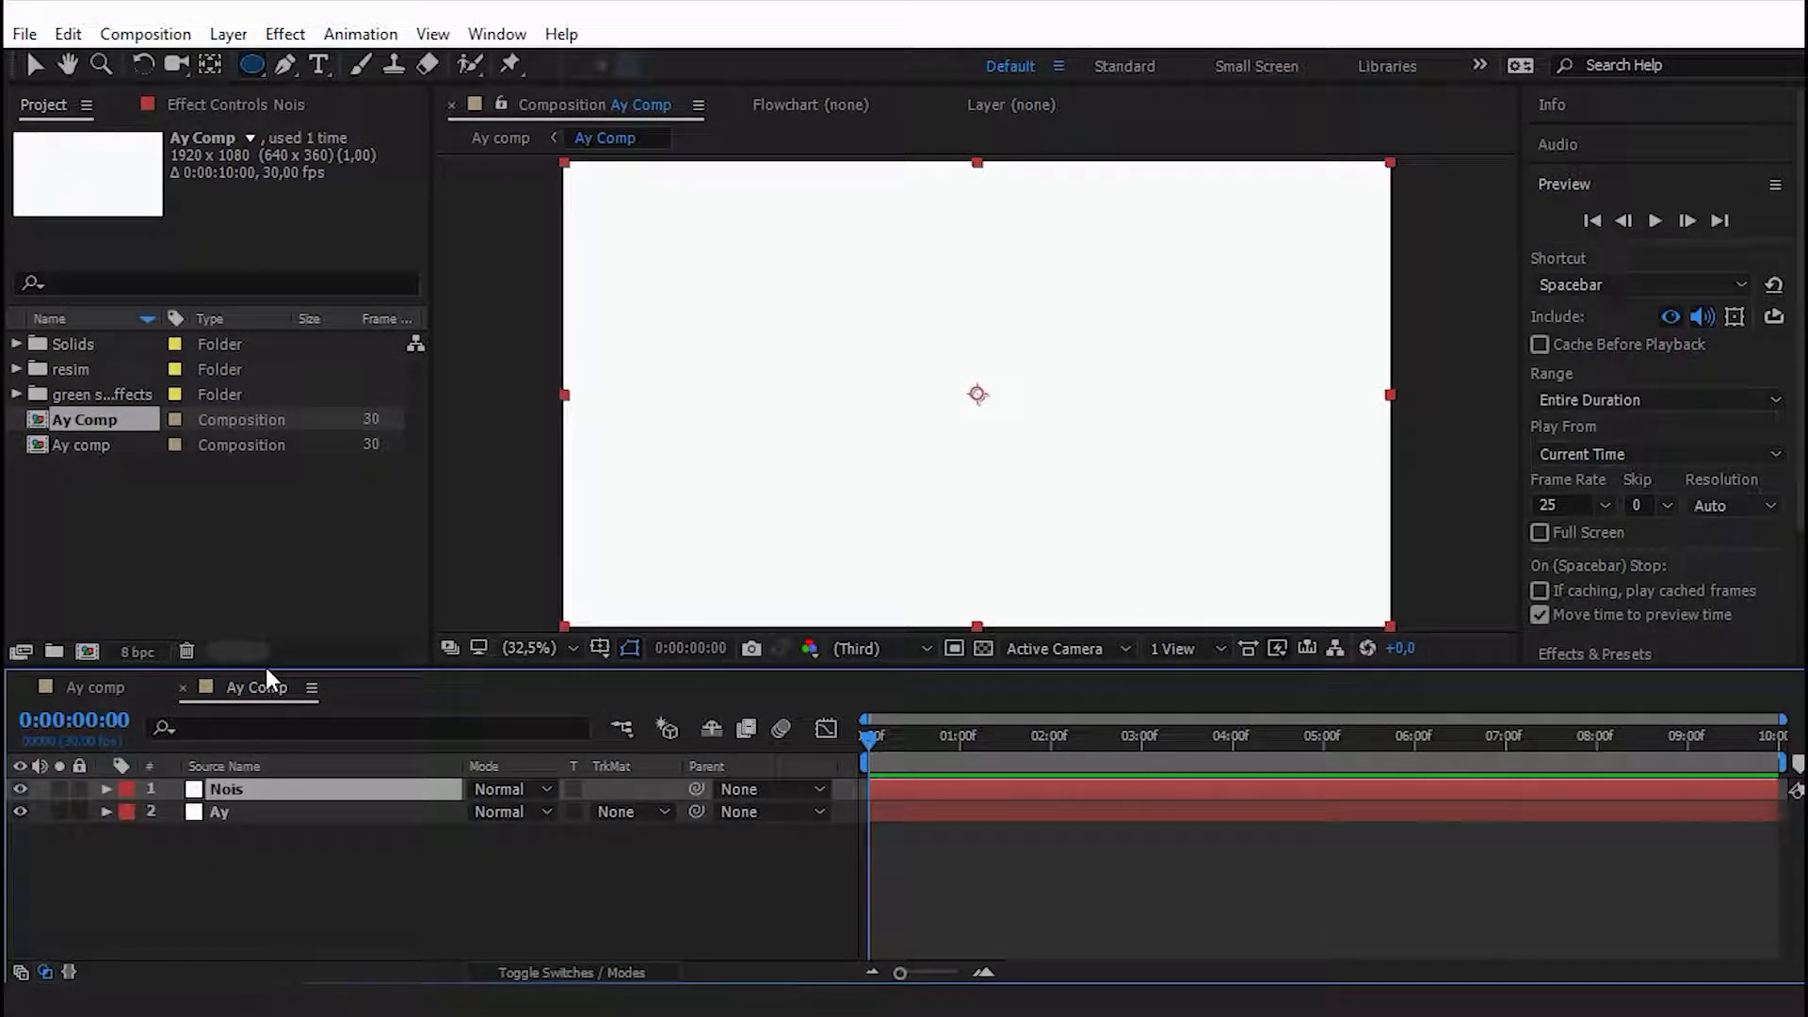
Find the Fractal Noise effect and apply it to the Nois layer.
key(ctrl+space)
text(frac)
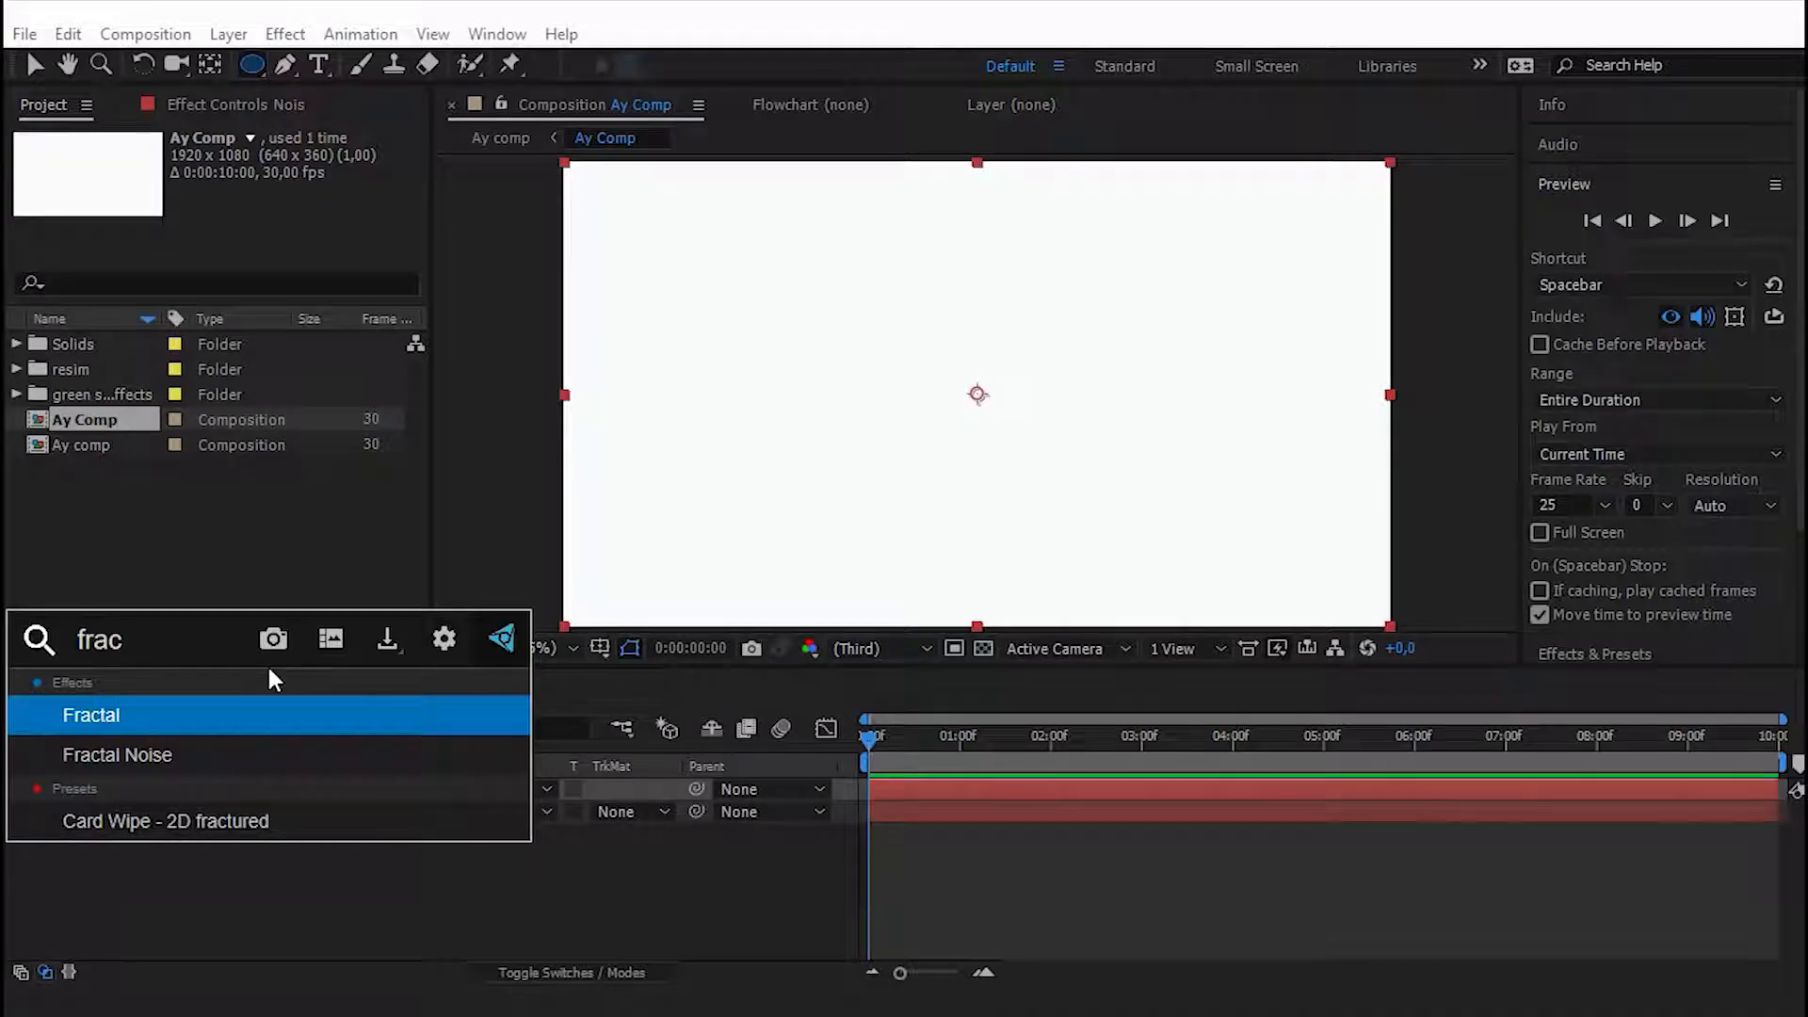
key(Down)
key(Return)
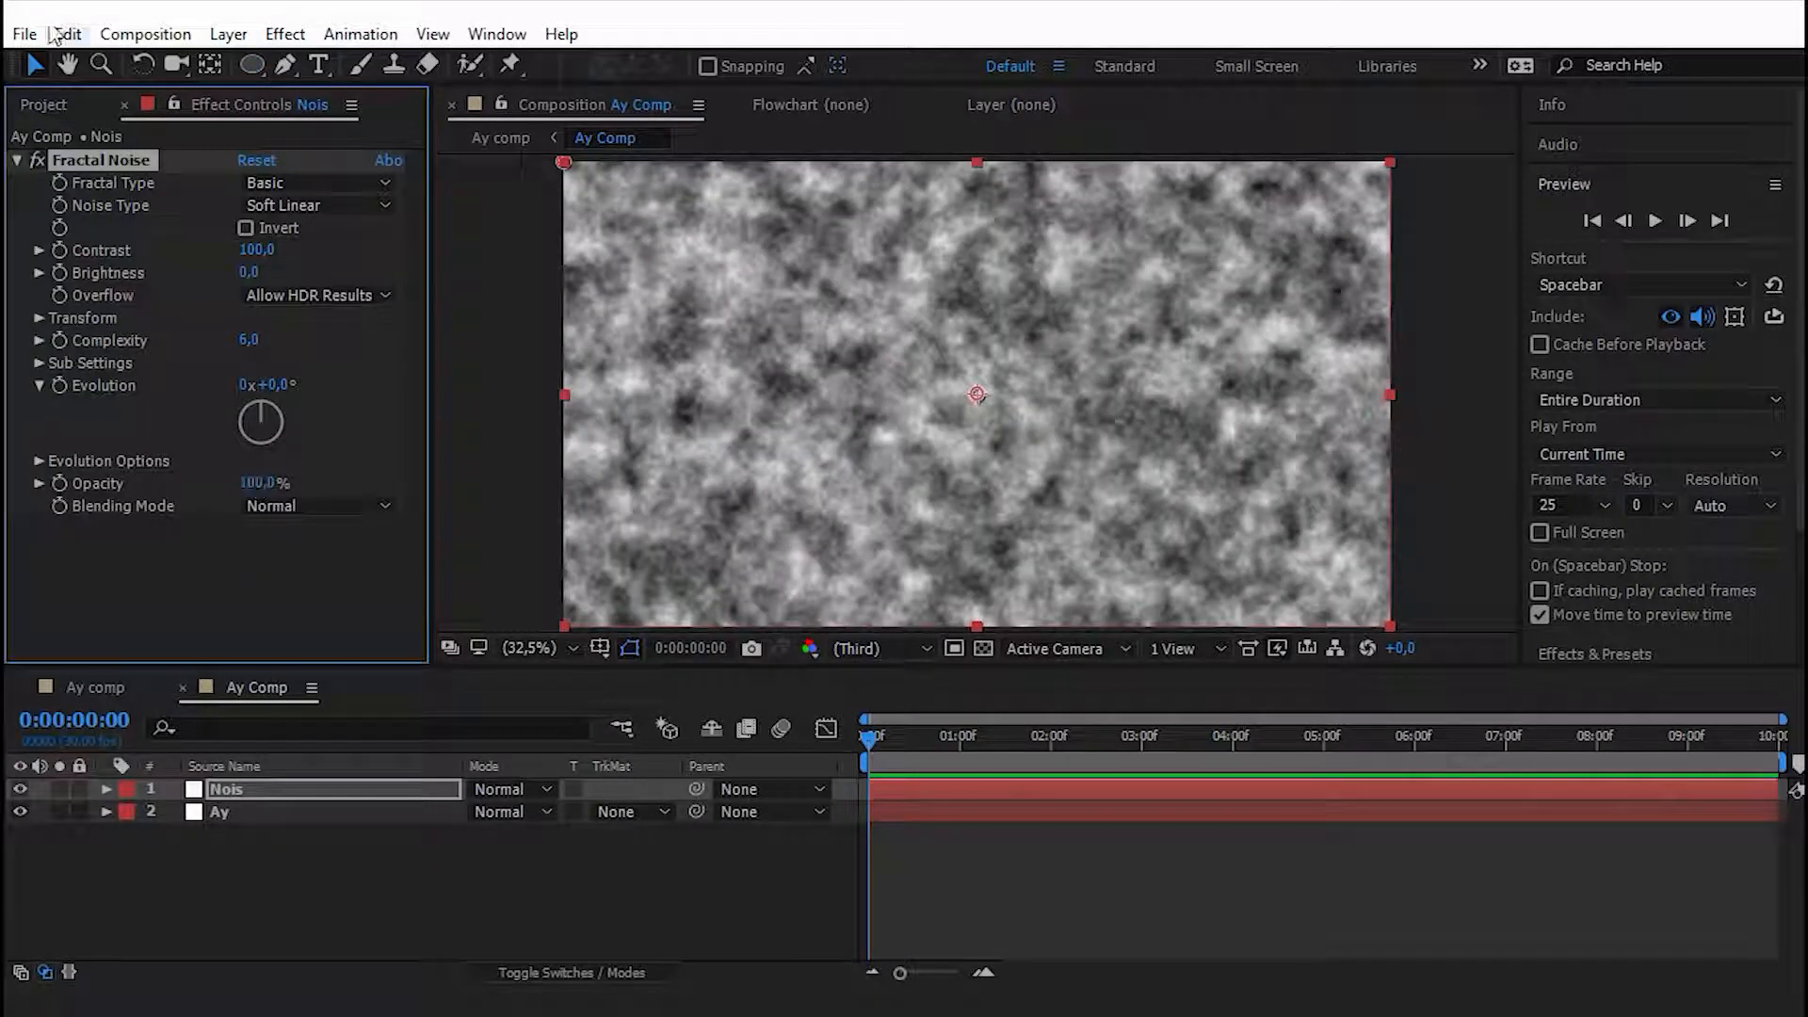
Set the Fractal Noise contrast to 160 and brightness to -6.
click(256, 250)
text(16)
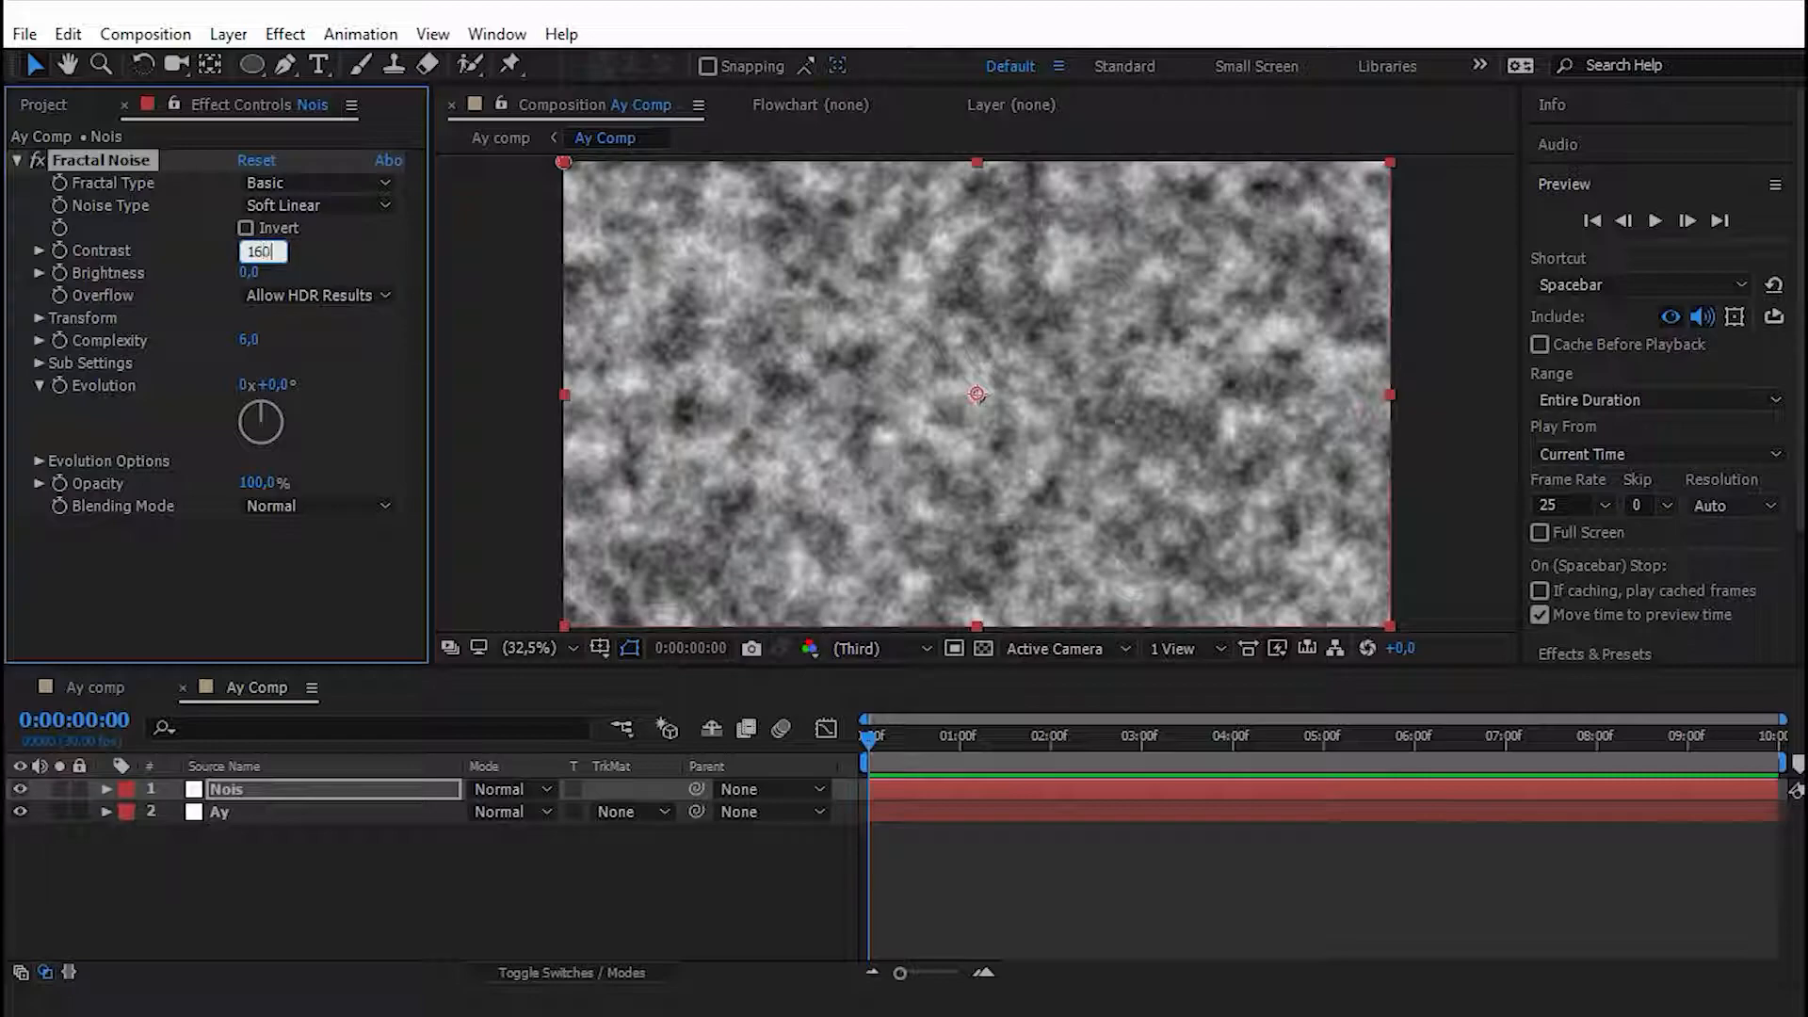
text(0)
key(Return)
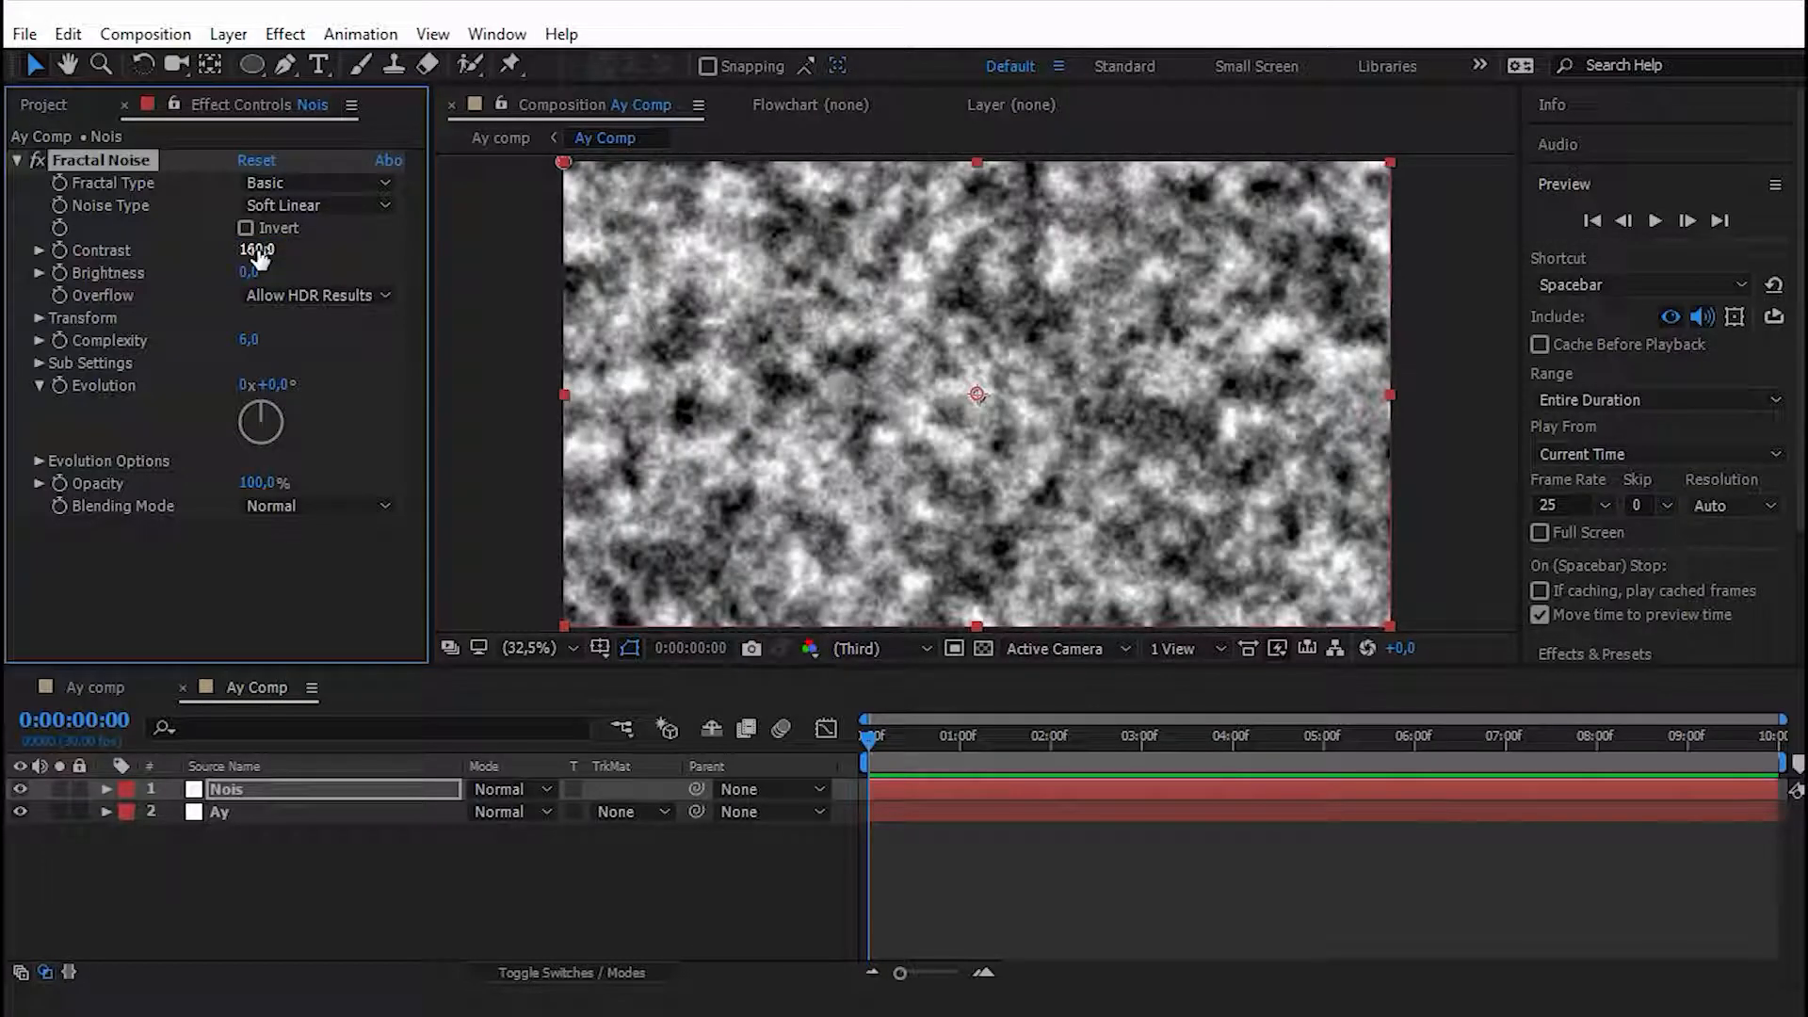
click(249, 272)
text(-4)
key(Return)
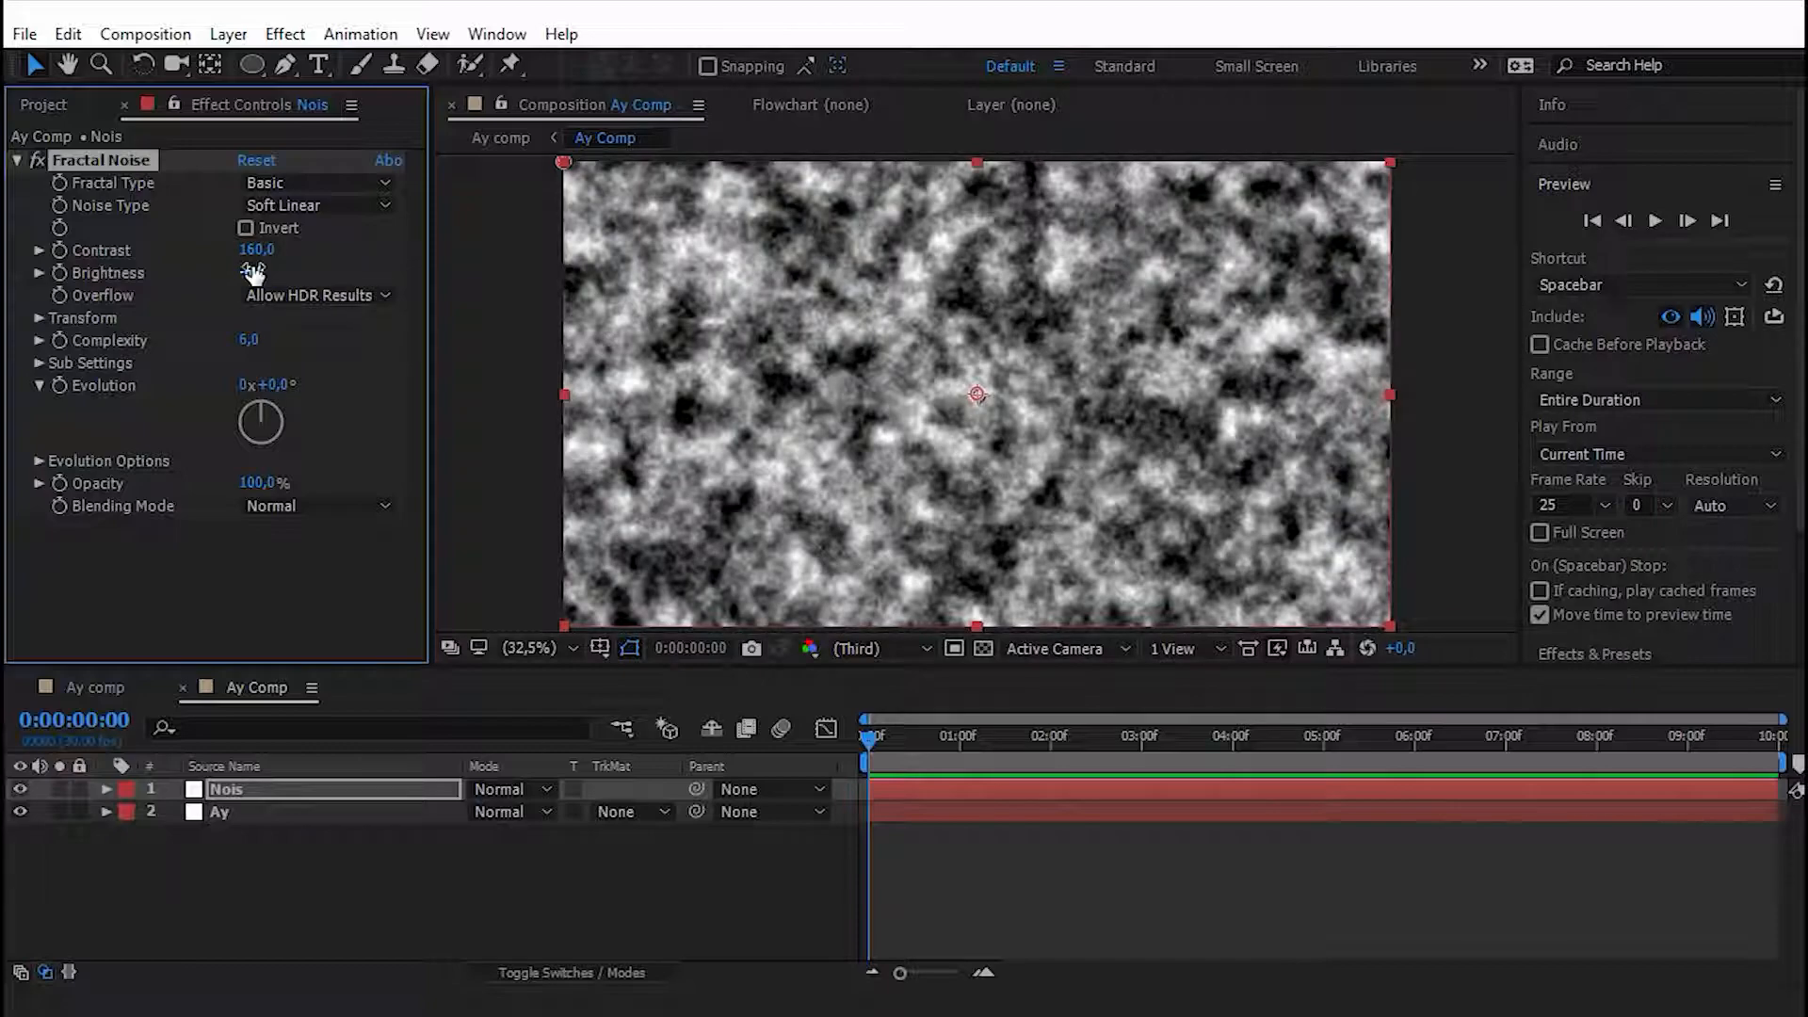
Set the Fractal Noise scale to 97 and its evolution to 355°.
click(39, 317)
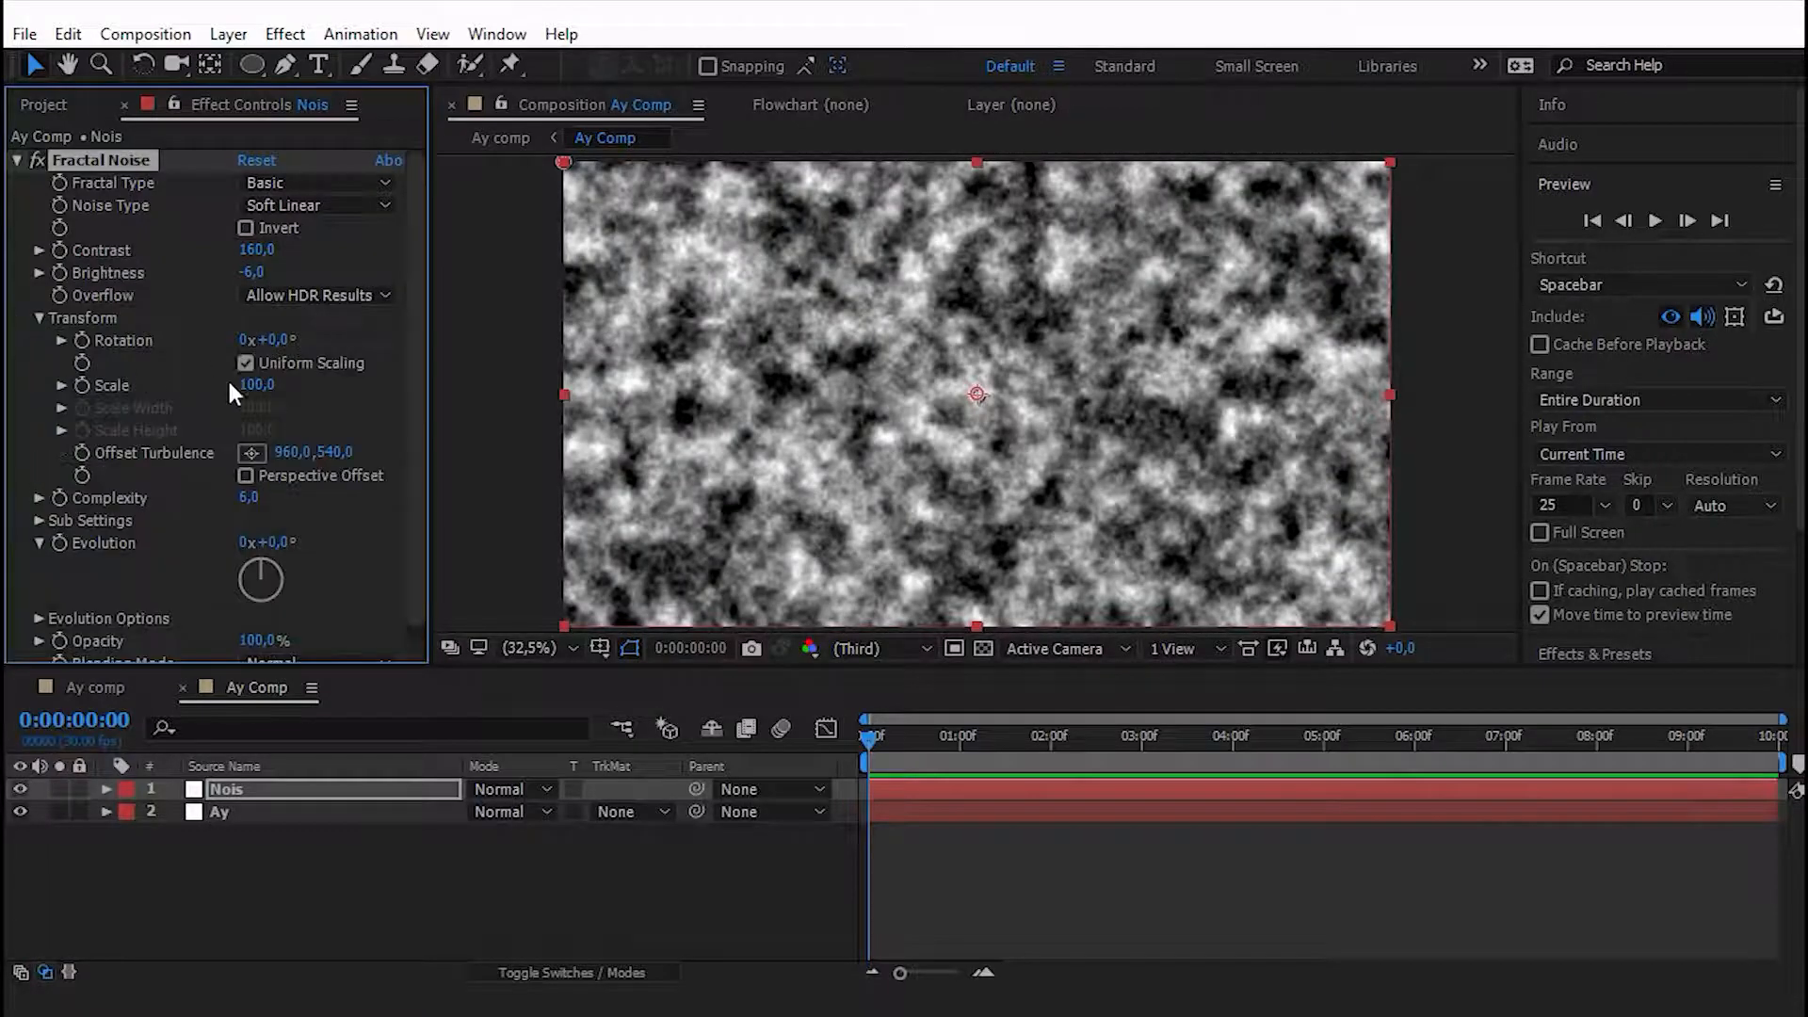
click(279, 381)
text(97)
key(Return)
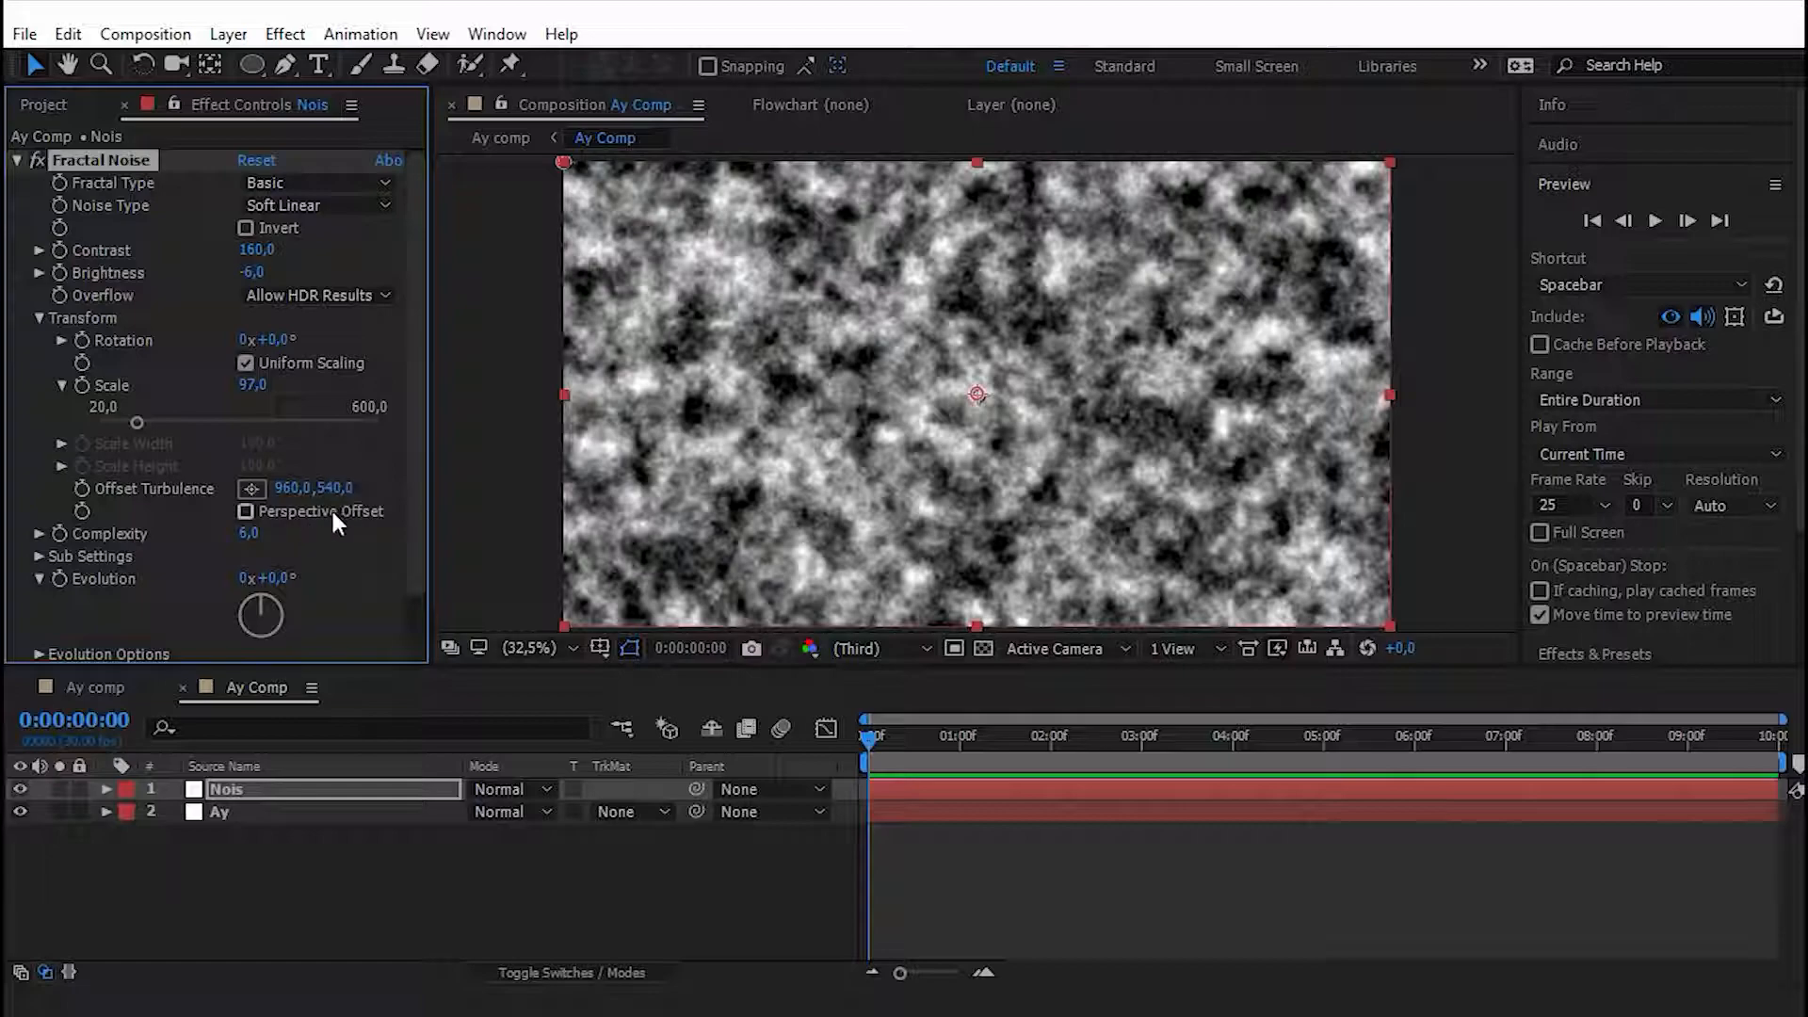
click(285, 580)
key(Return)
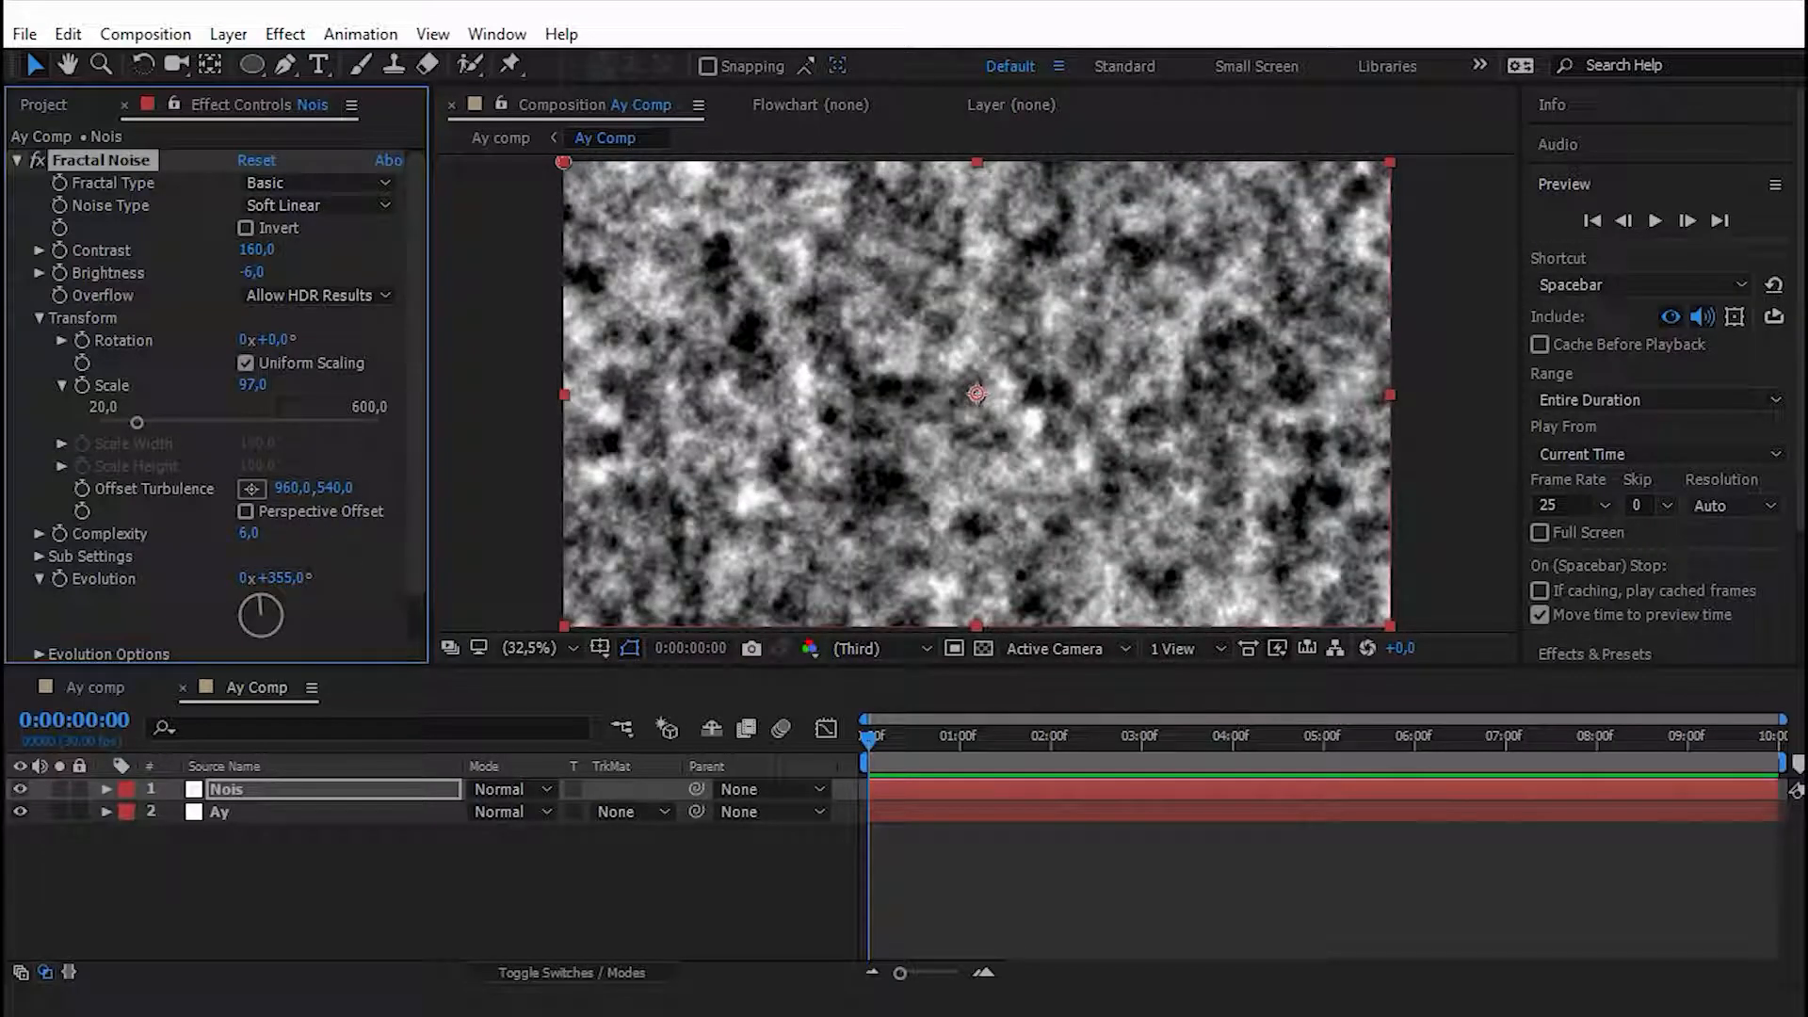
Set the Ay layer's track matte to Luma Inverted, using the Nois layer as the matte.
click(562, 878)
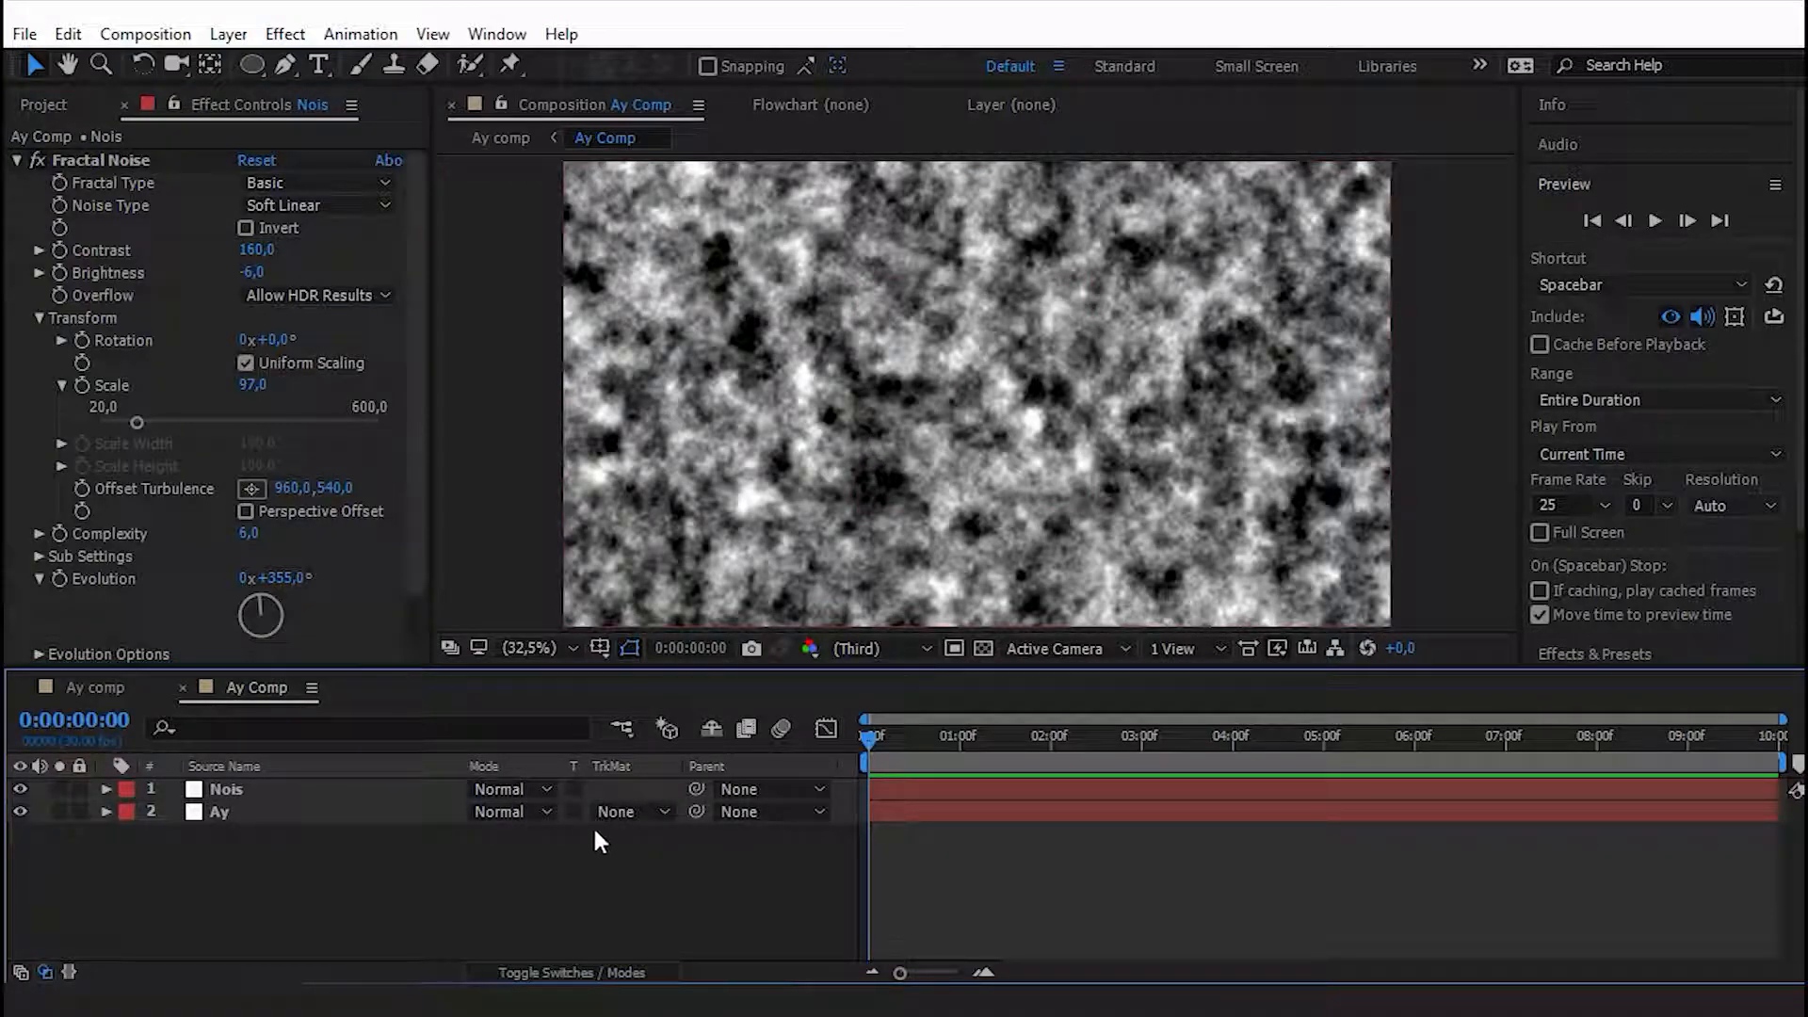
click(623, 812)
click(680, 962)
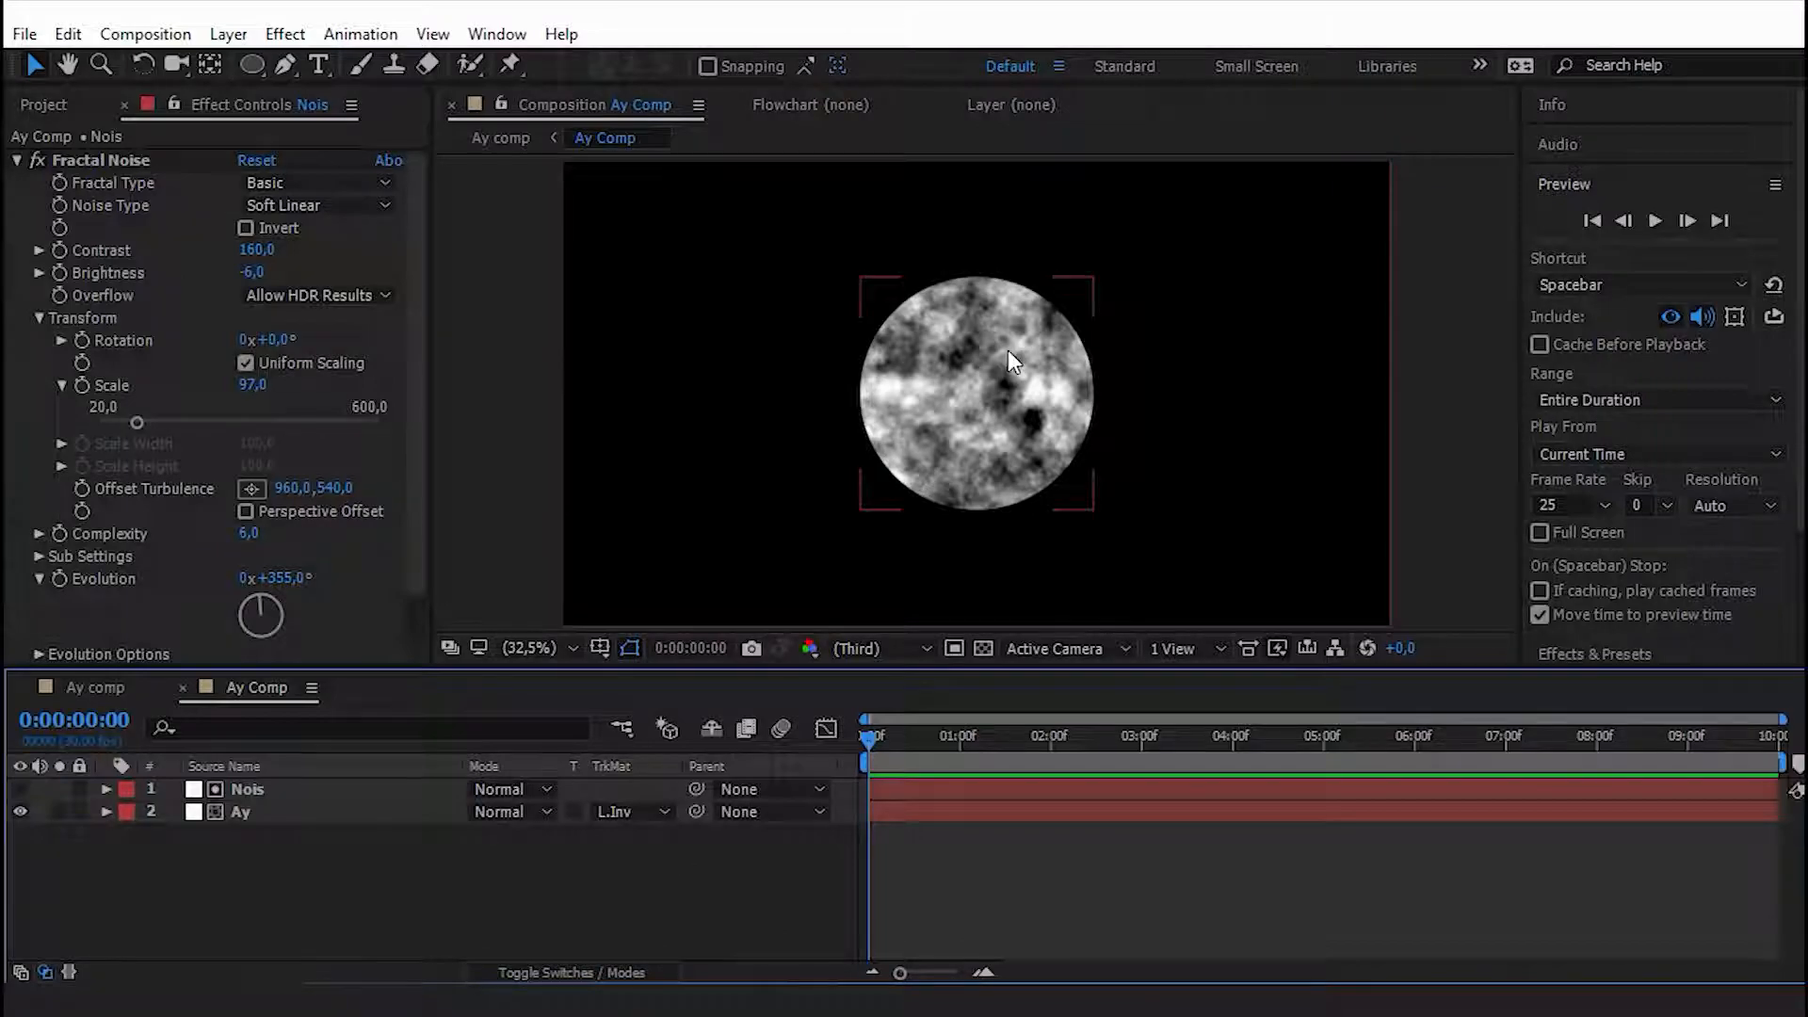
Draw a closed irregular mask on the Nois layer with the Pen tool, staying inside the edge of the moon disc.
scroll(1008, 349, up, 3)
scroll(1002, 324, down, 2)
click(284, 64)
click(242, 790)
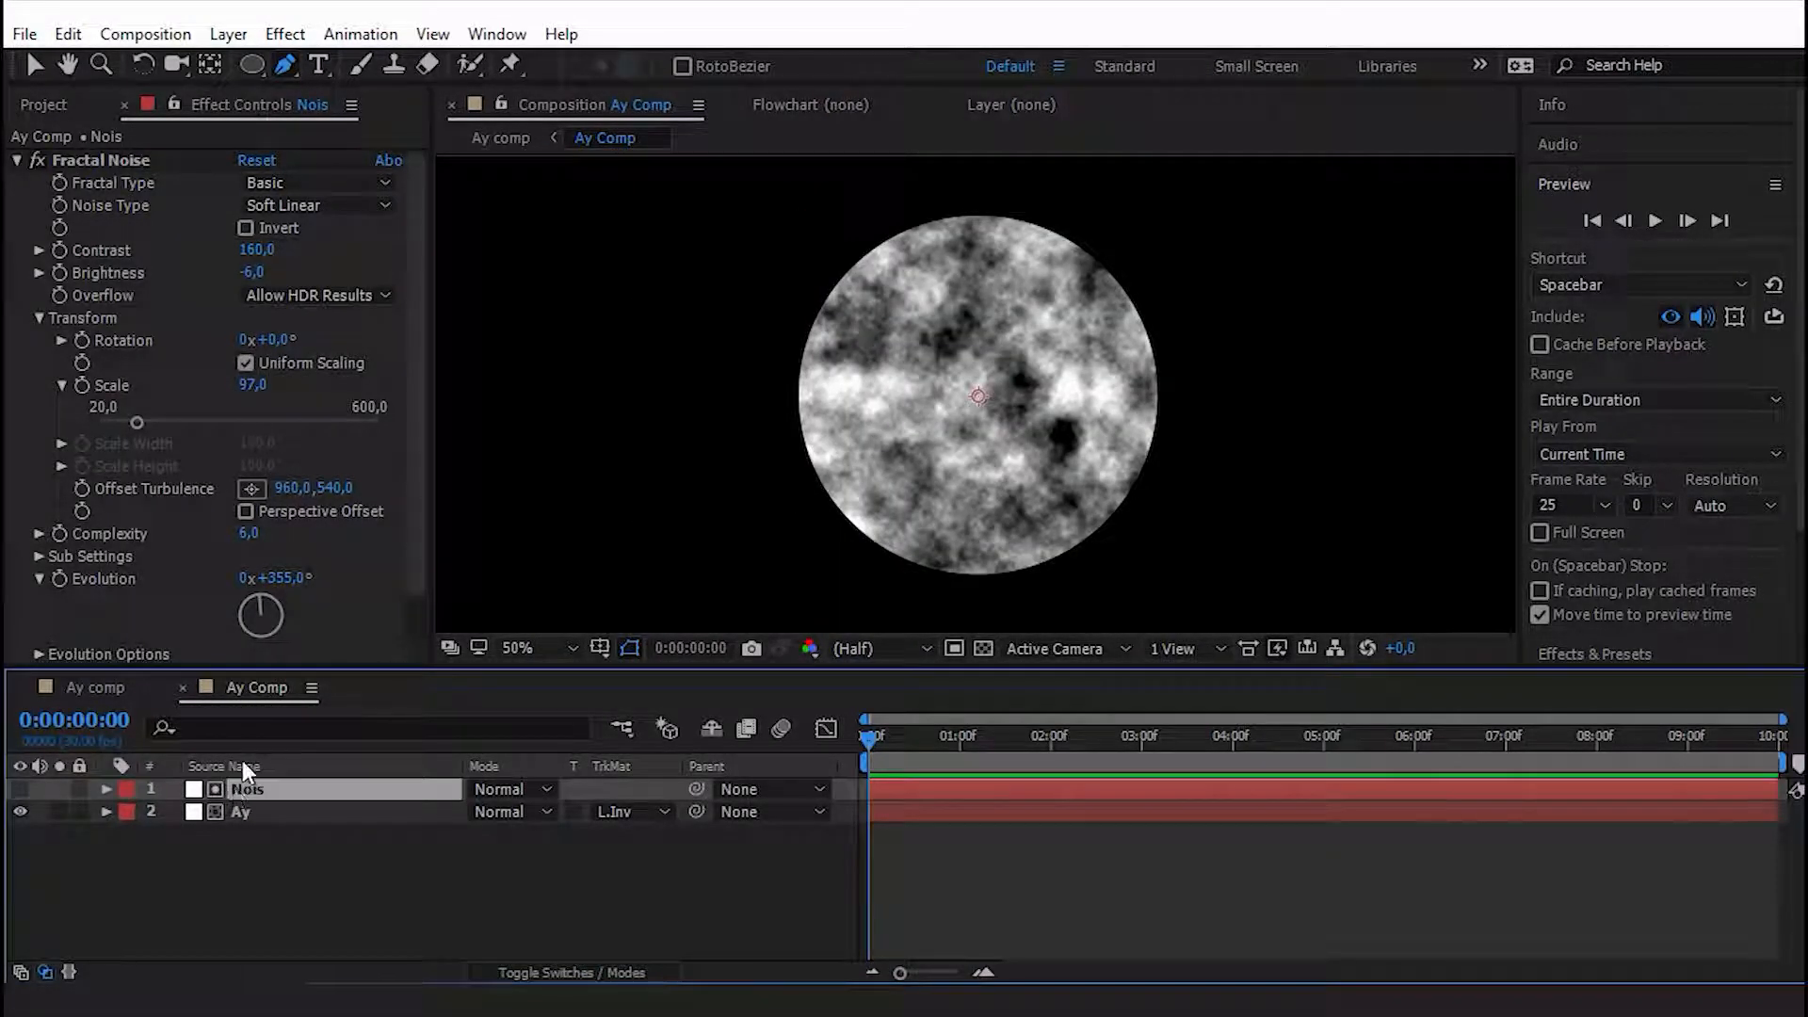
click(957, 252)
click(929, 268)
click(861, 391)
click(887, 455)
click(893, 502)
click(926, 536)
click(994, 531)
click(1069, 487)
click(1101, 434)
click(1104, 374)
click(1076, 348)
click(1032, 263)
click(989, 259)
click(958, 250)
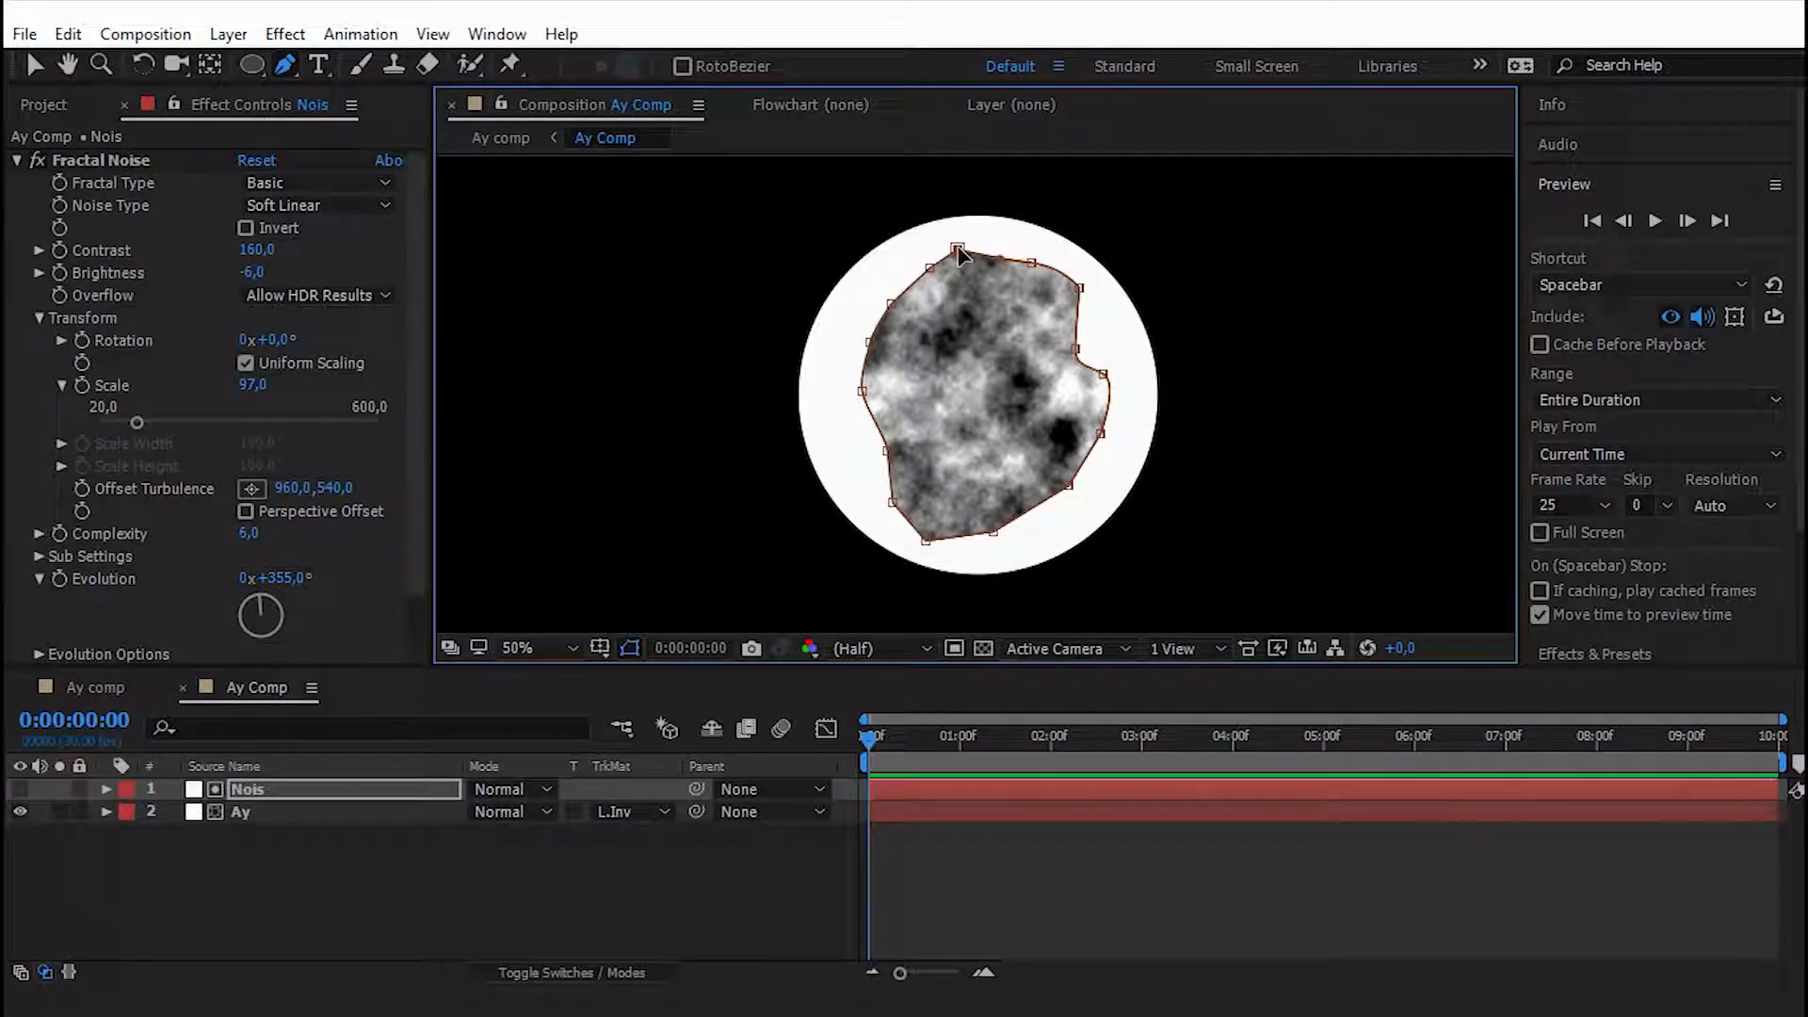
Feather the Nois layer's mask by 166 pixels and collapse the layer's properties.
key(m)
key(m)
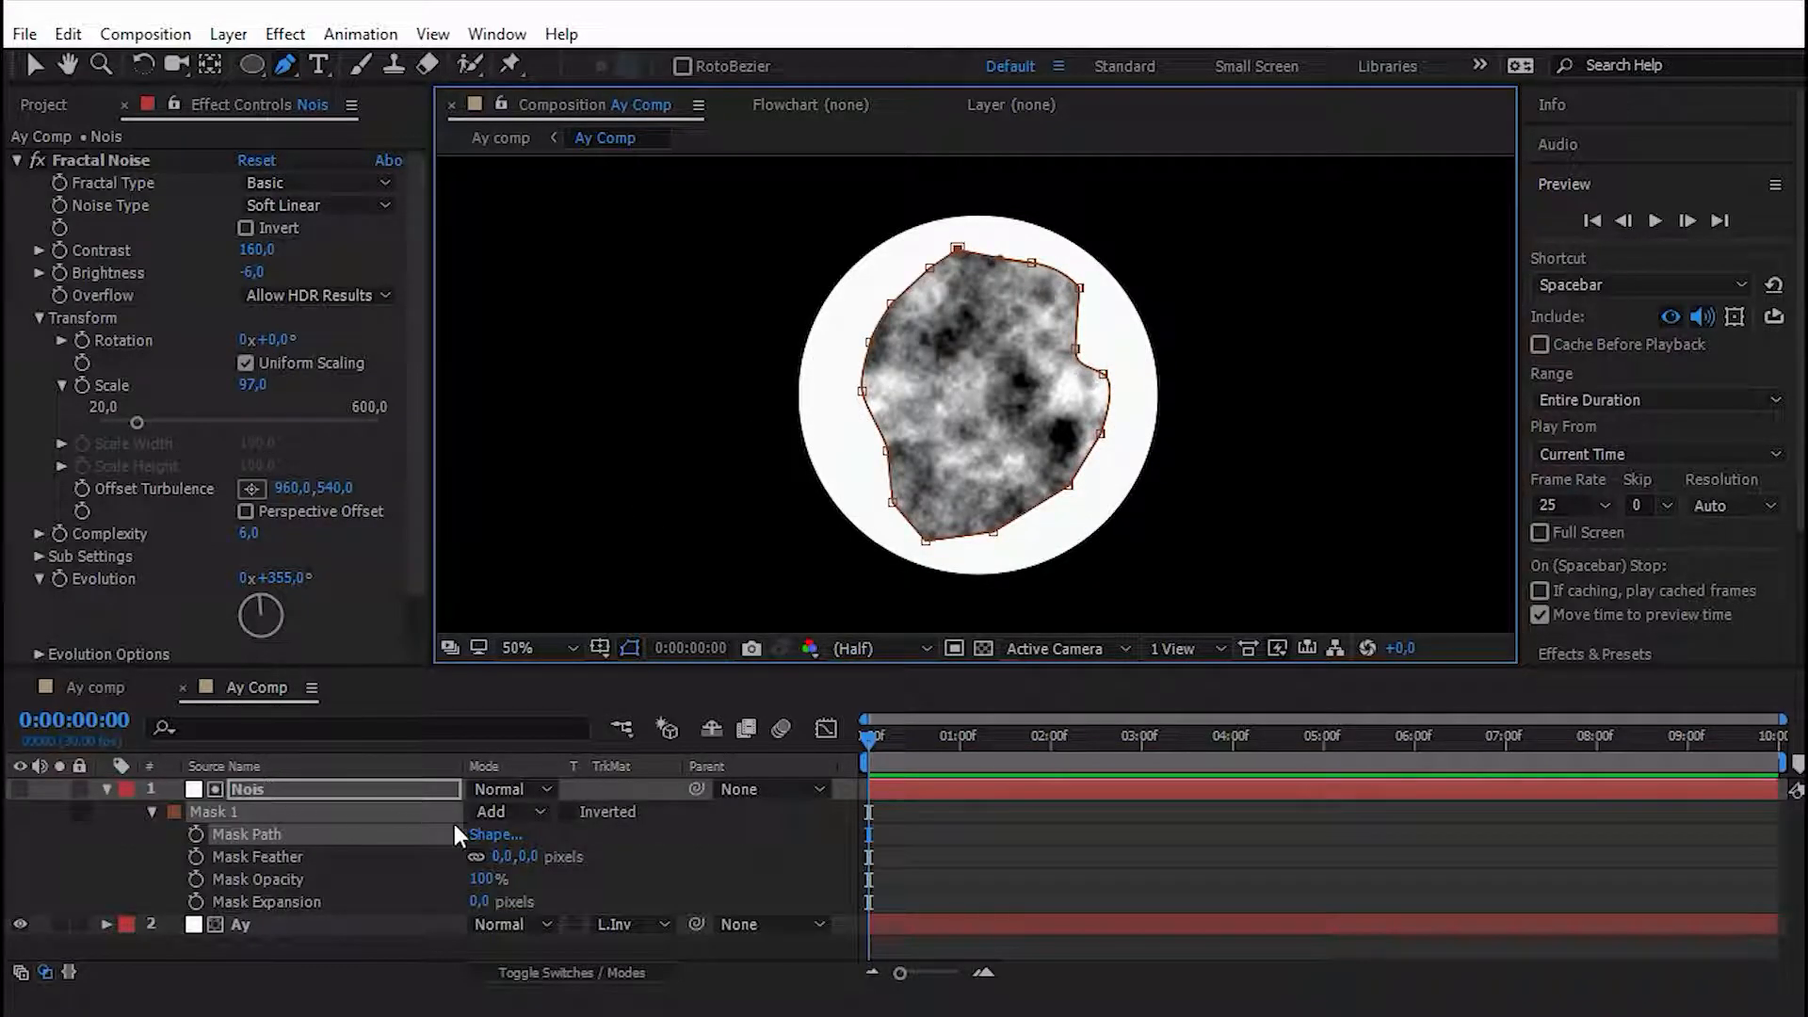
drag(494, 856, 739, 838)
click(626, 644)
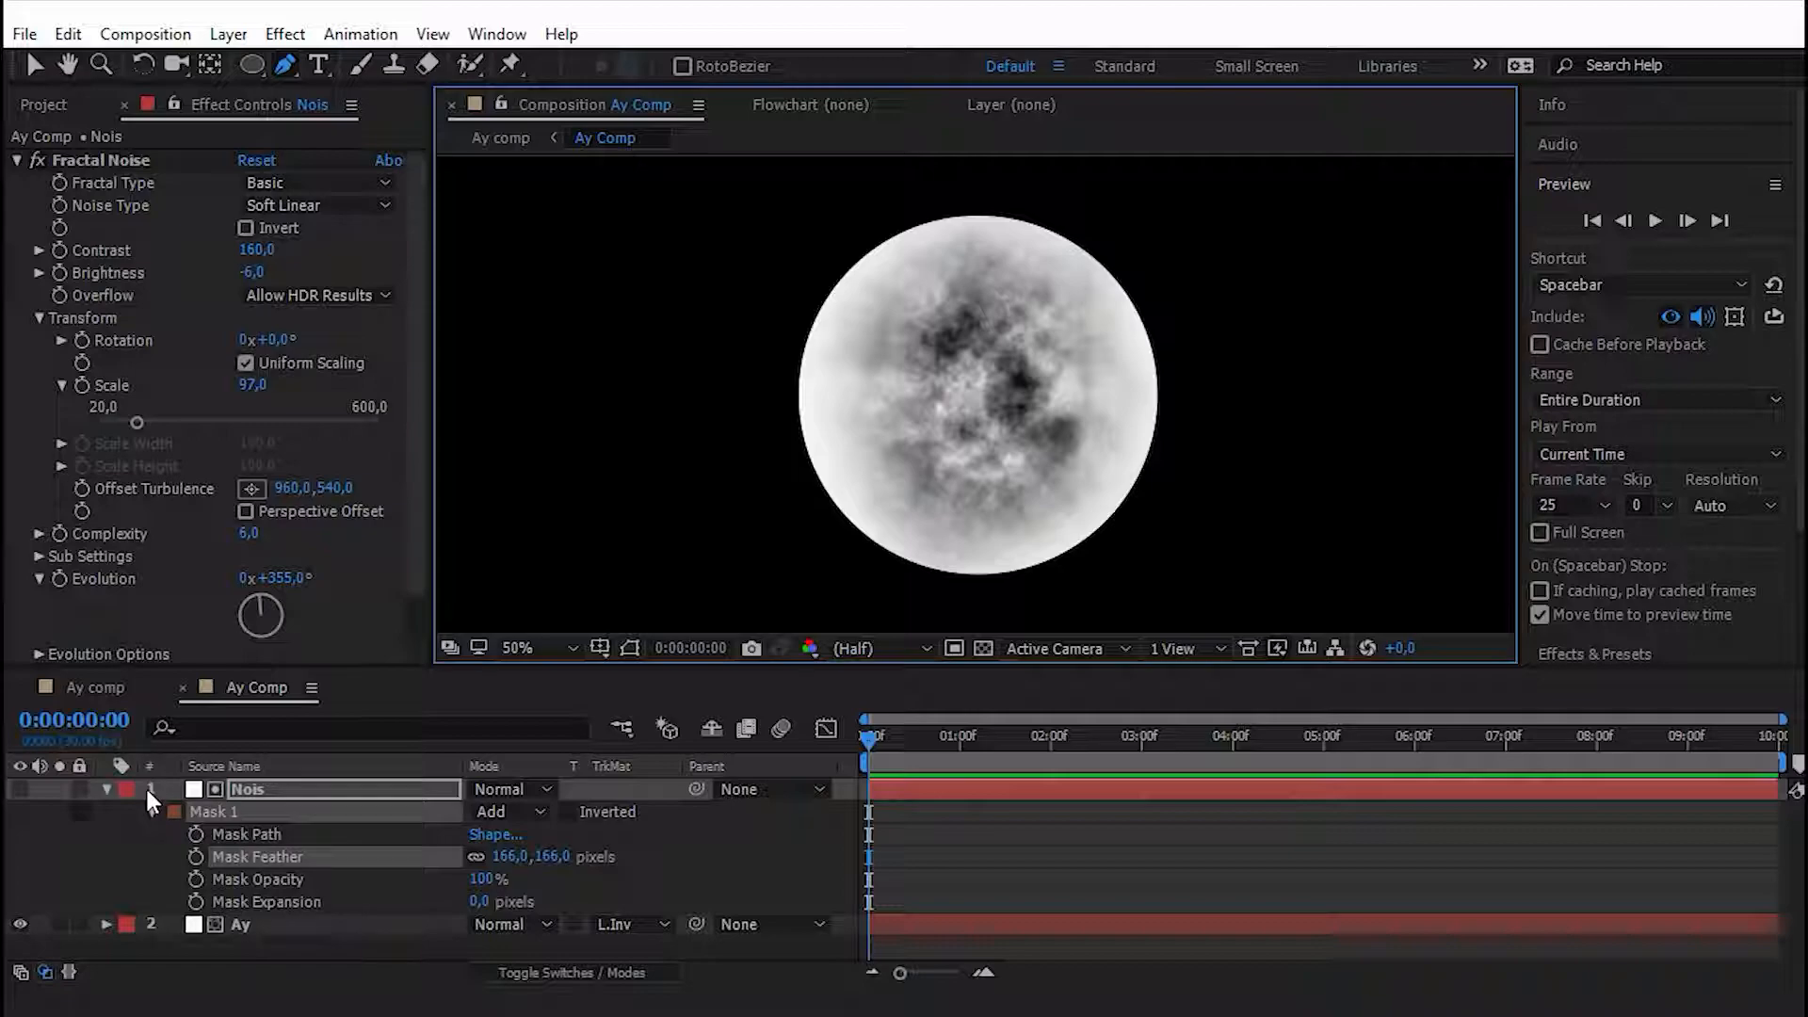
click(106, 787)
click(334, 865)
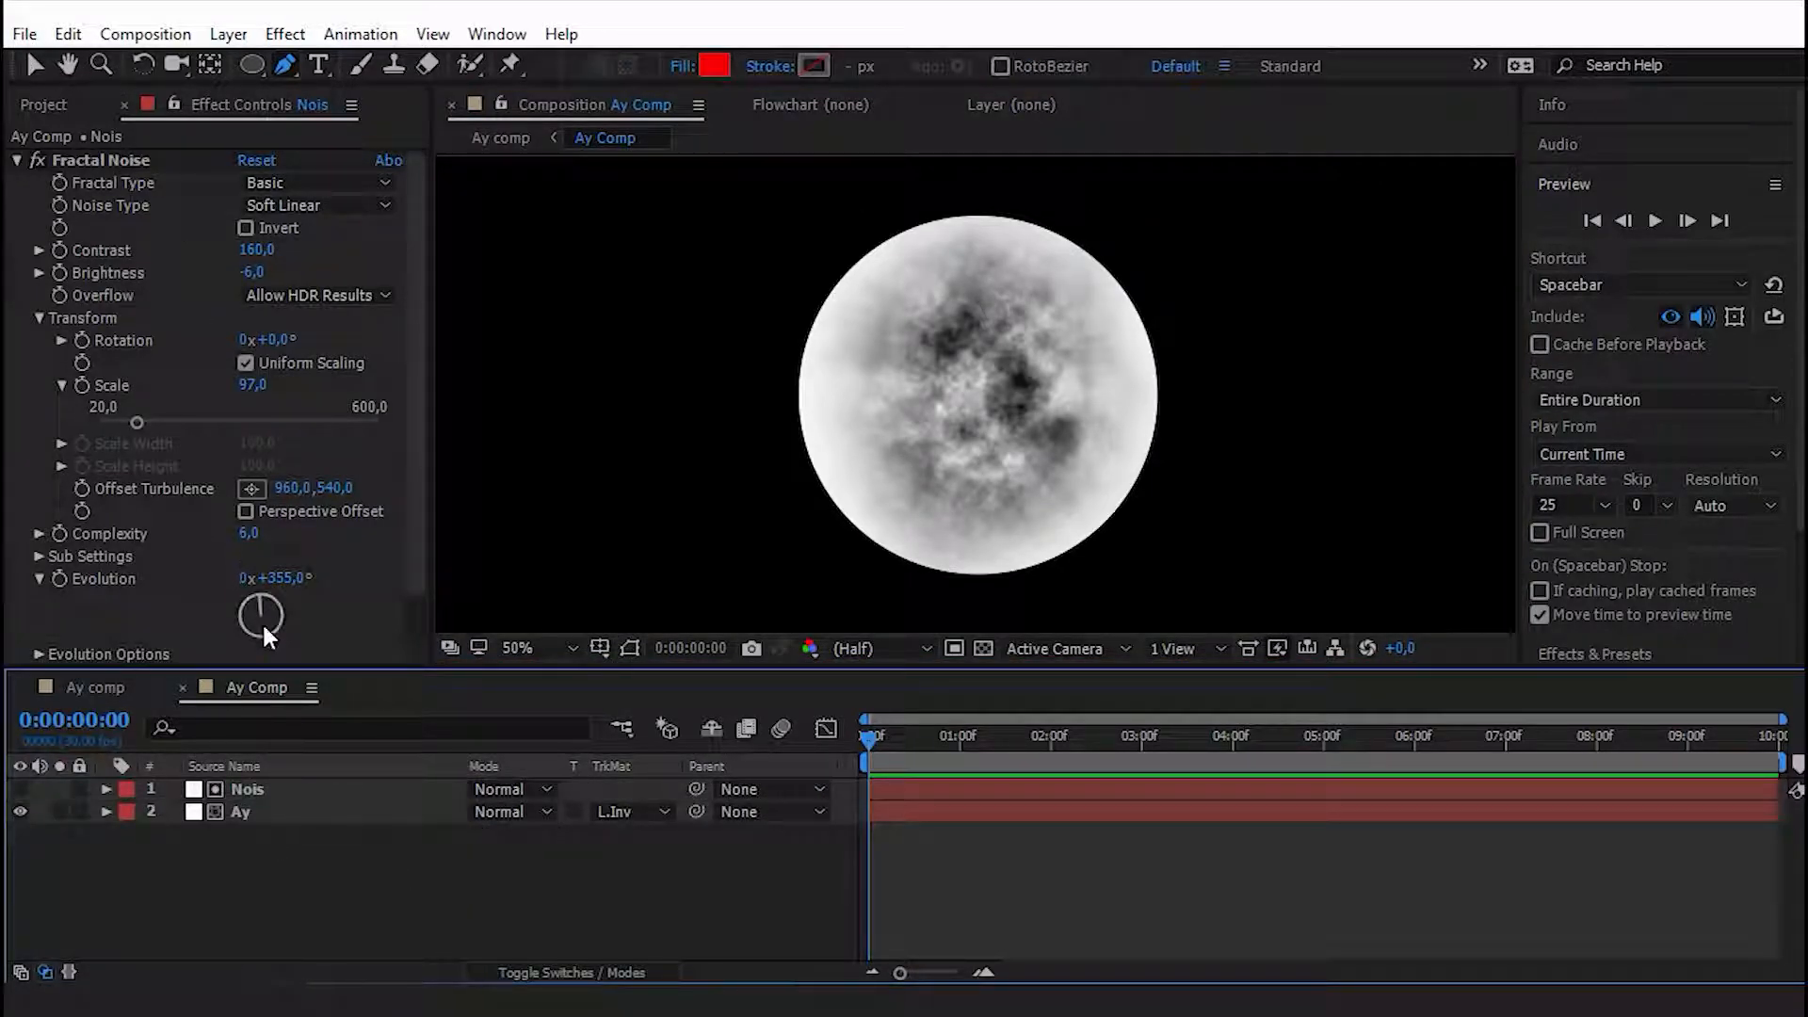
Add a solid layer with a black colour sampled from the background and place it at the bottom of the layer stack.
right_click(362, 883)
mouse_move(424, 606)
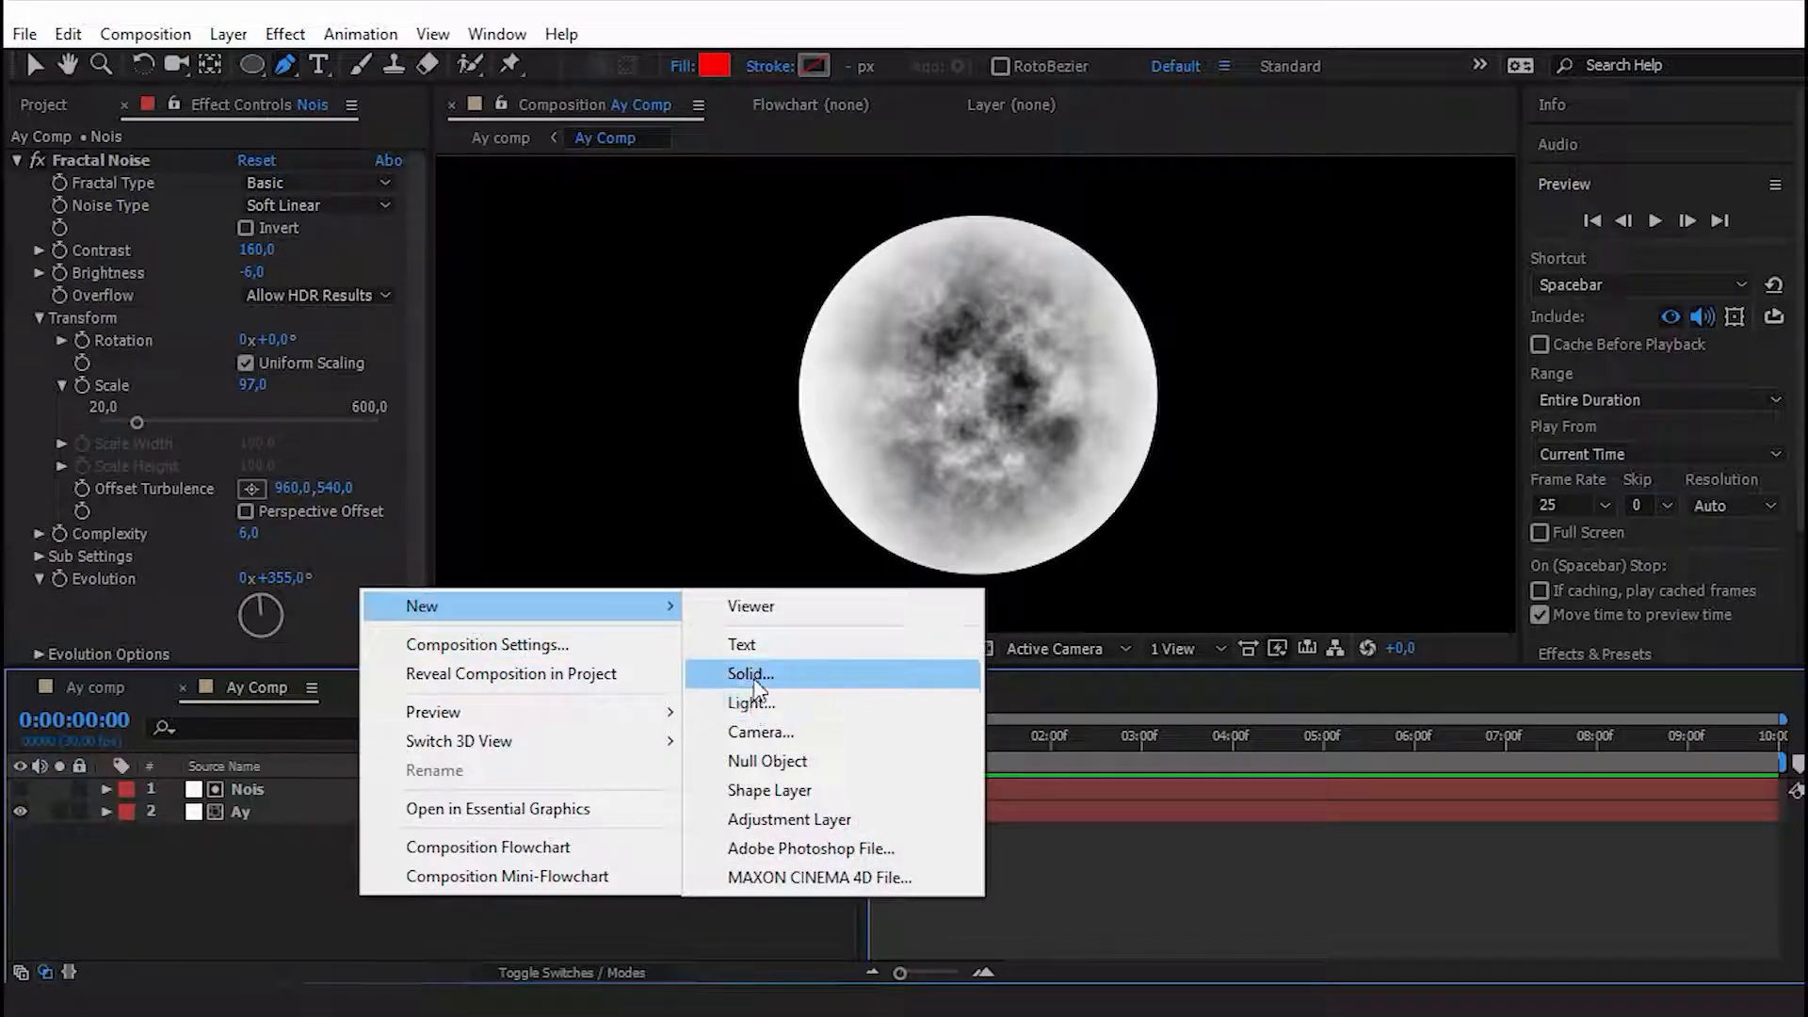
click(753, 678)
click(1362, 532)
click(638, 335)
click(1360, 606)
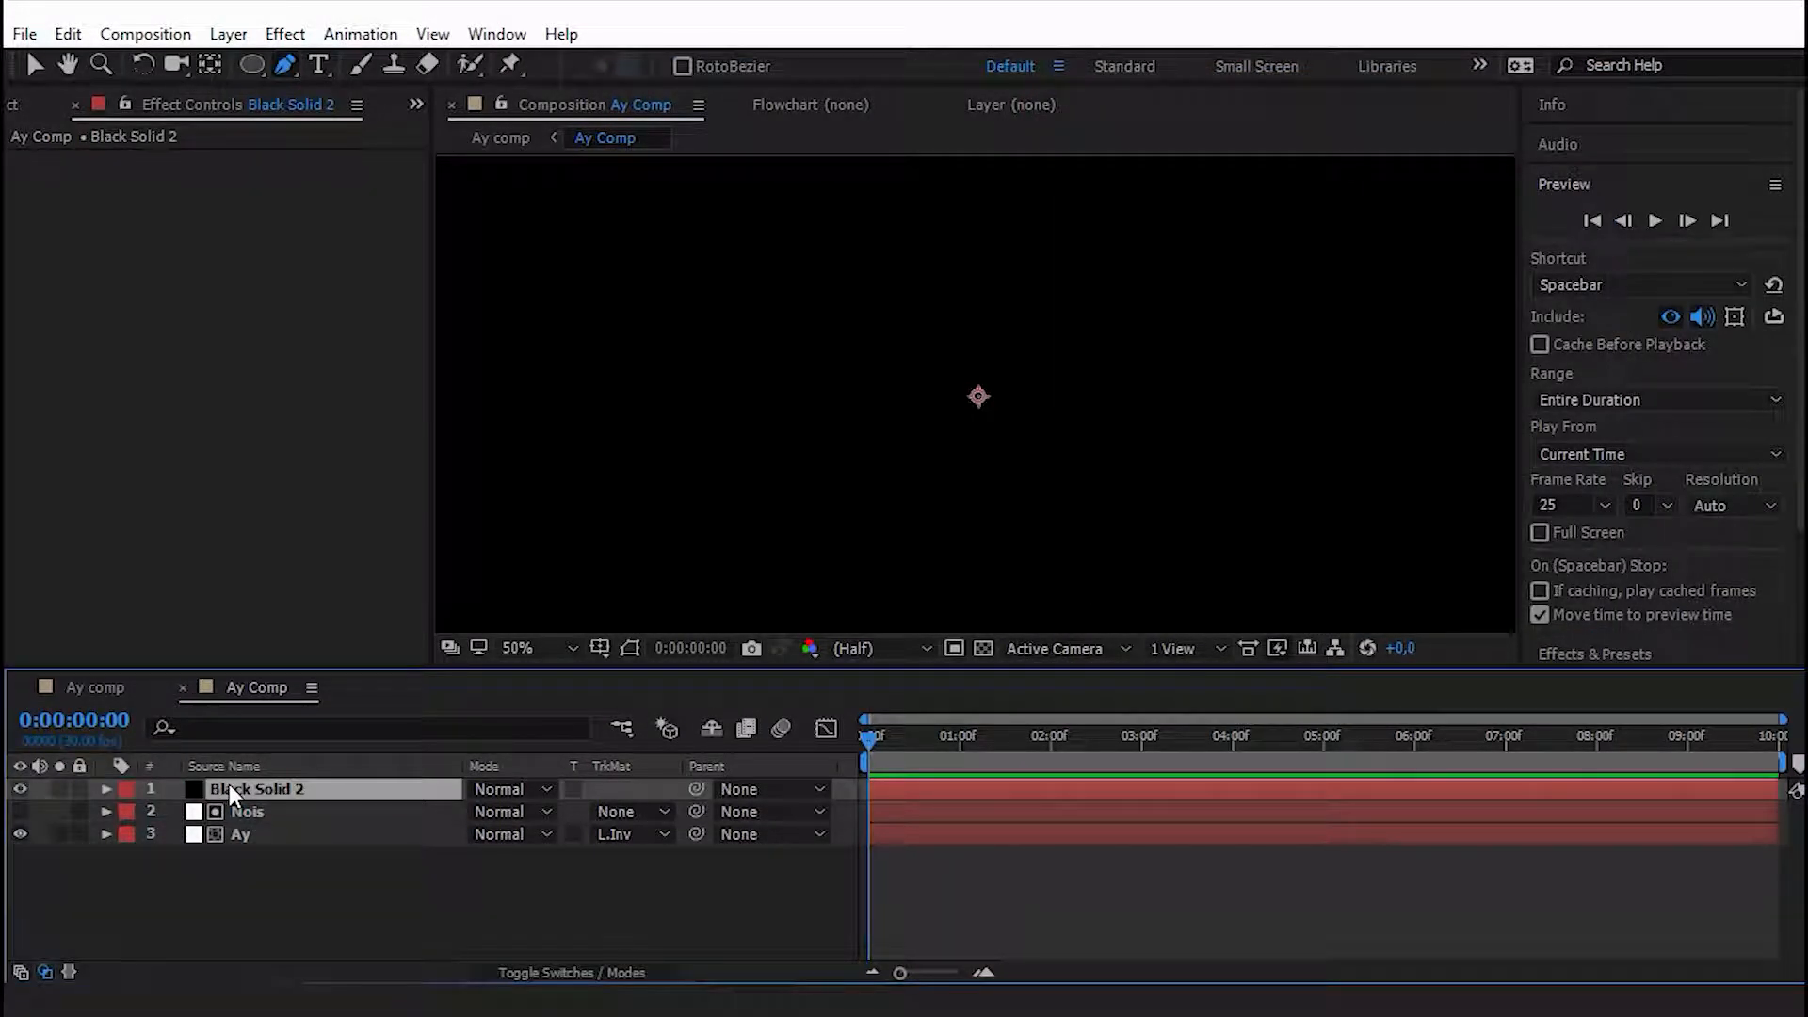
drag(239, 791, 250, 880)
Copy the circular mask of the Ay layer inside the nested composition.
click(253, 789)
click(269, 811)
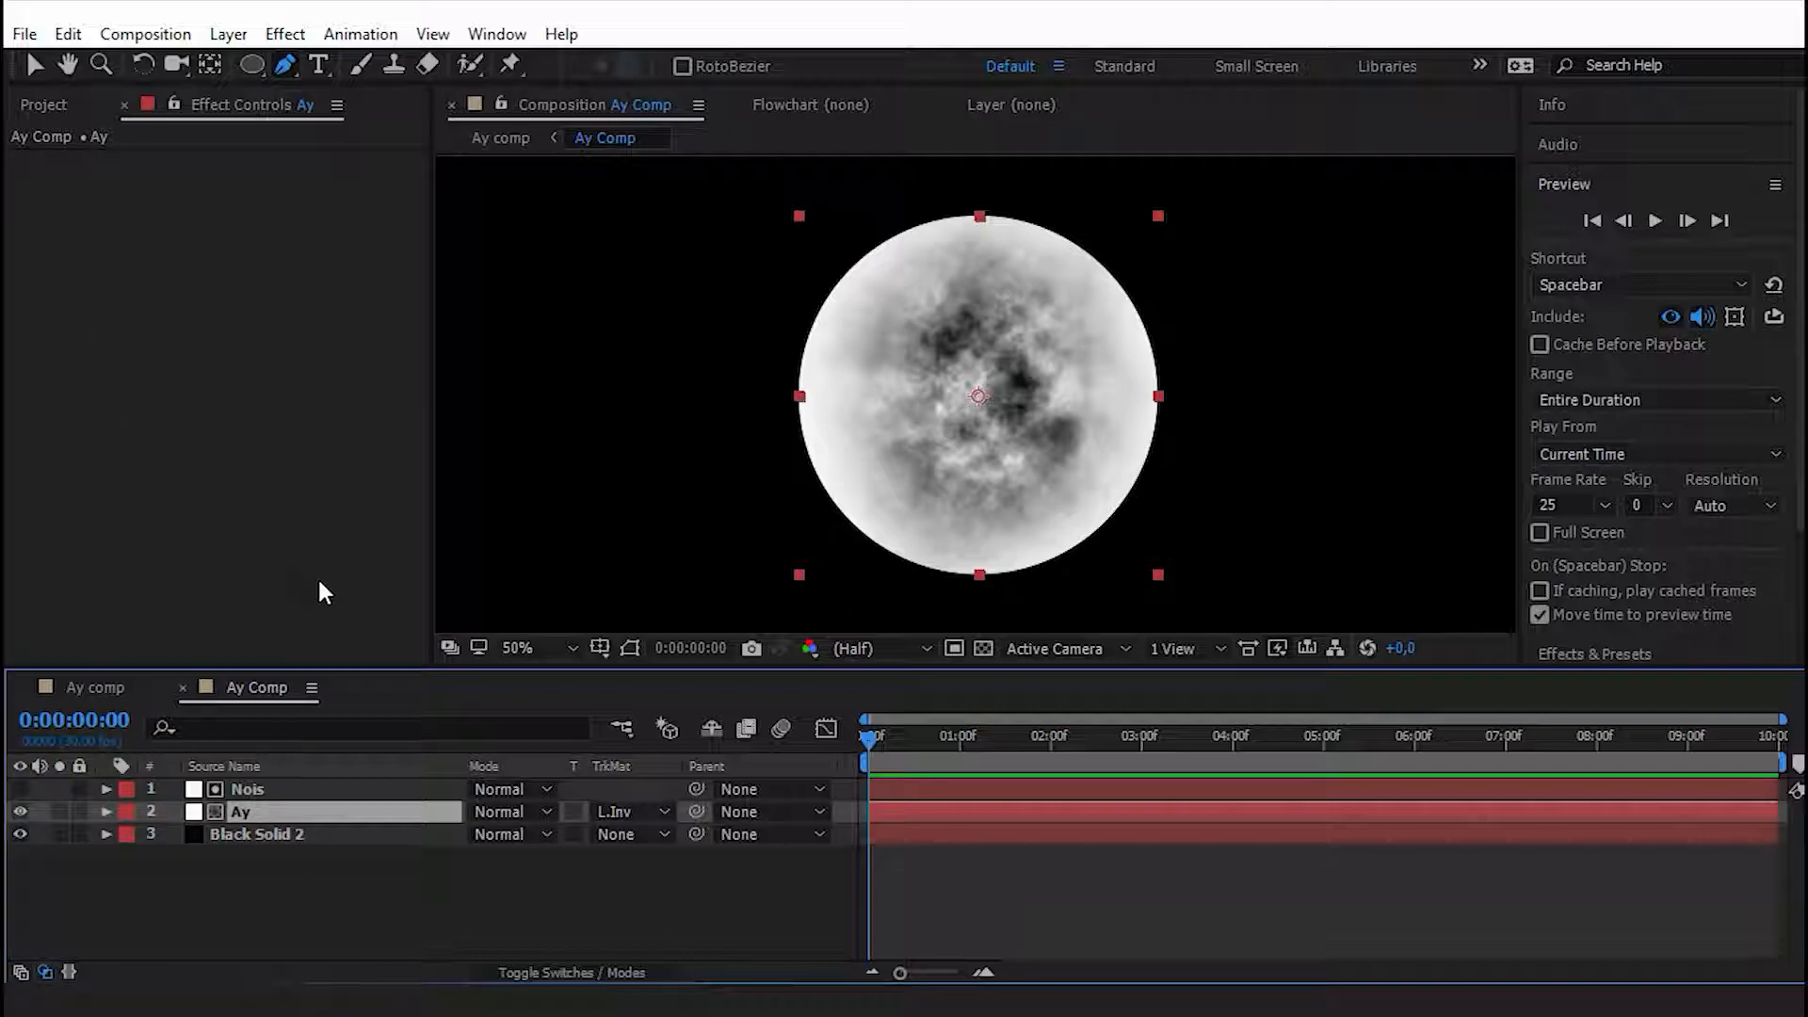
key(m)
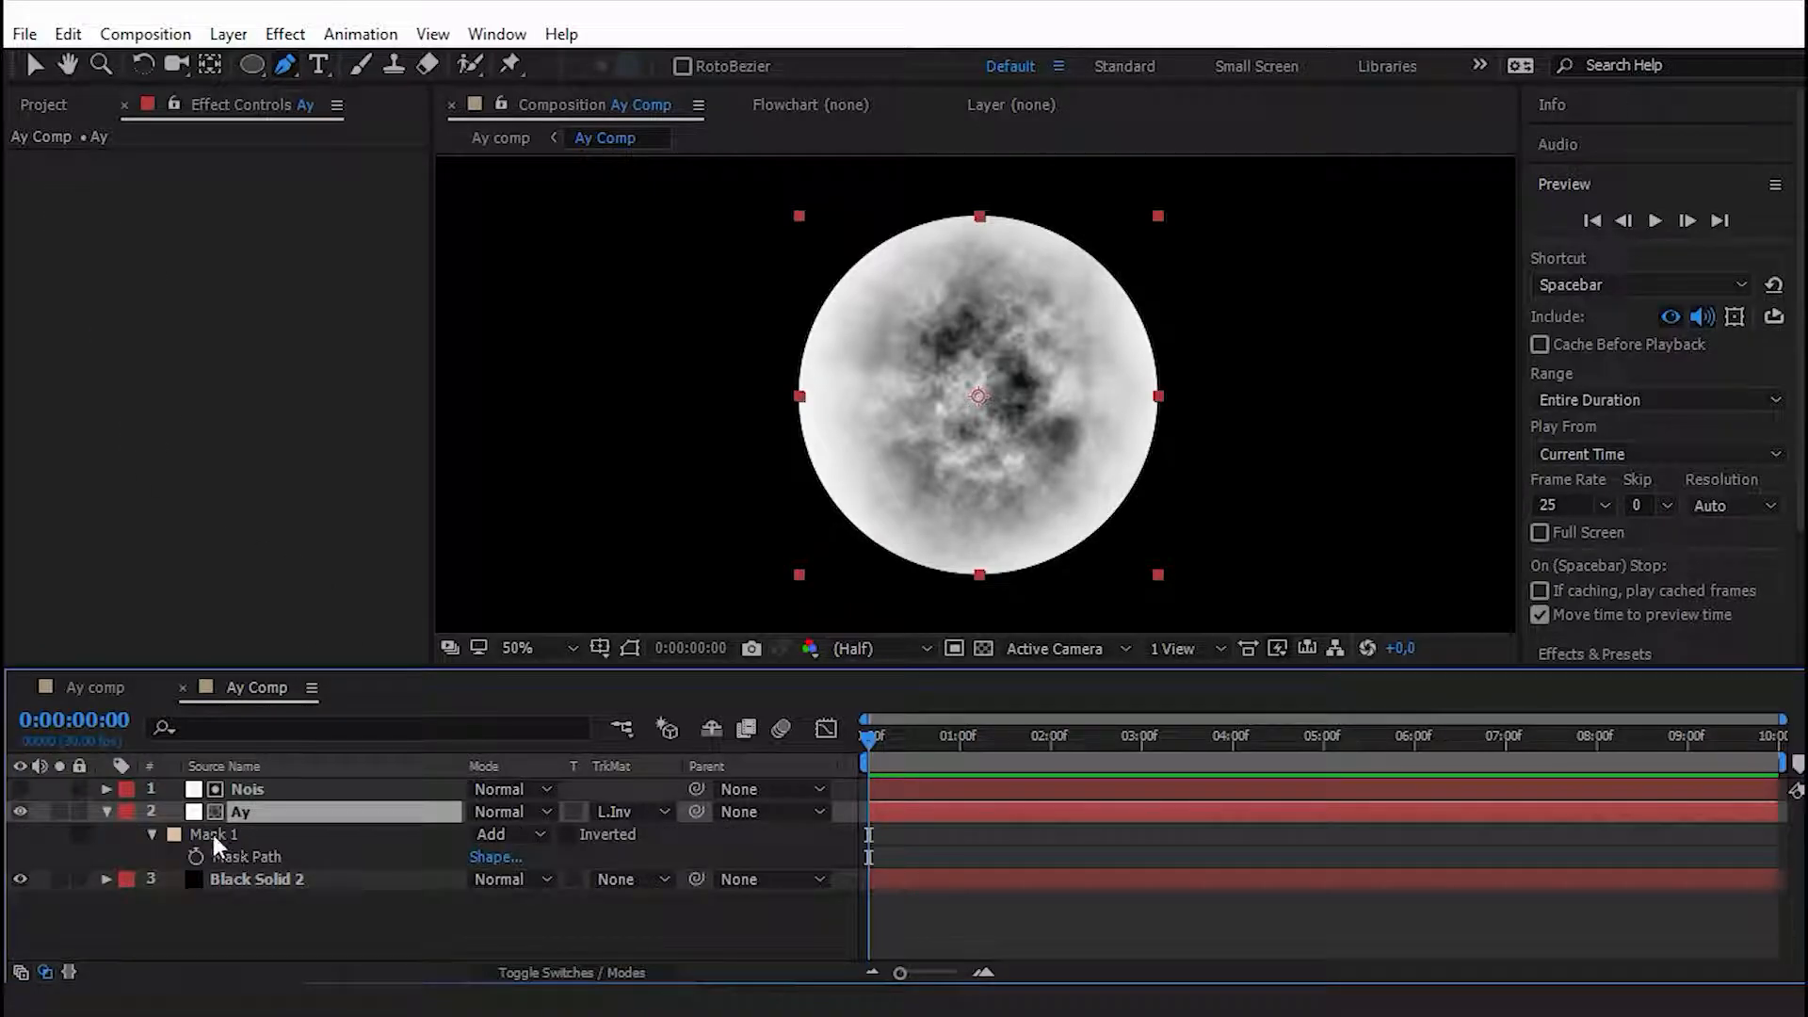
click(218, 834)
click(629, 647)
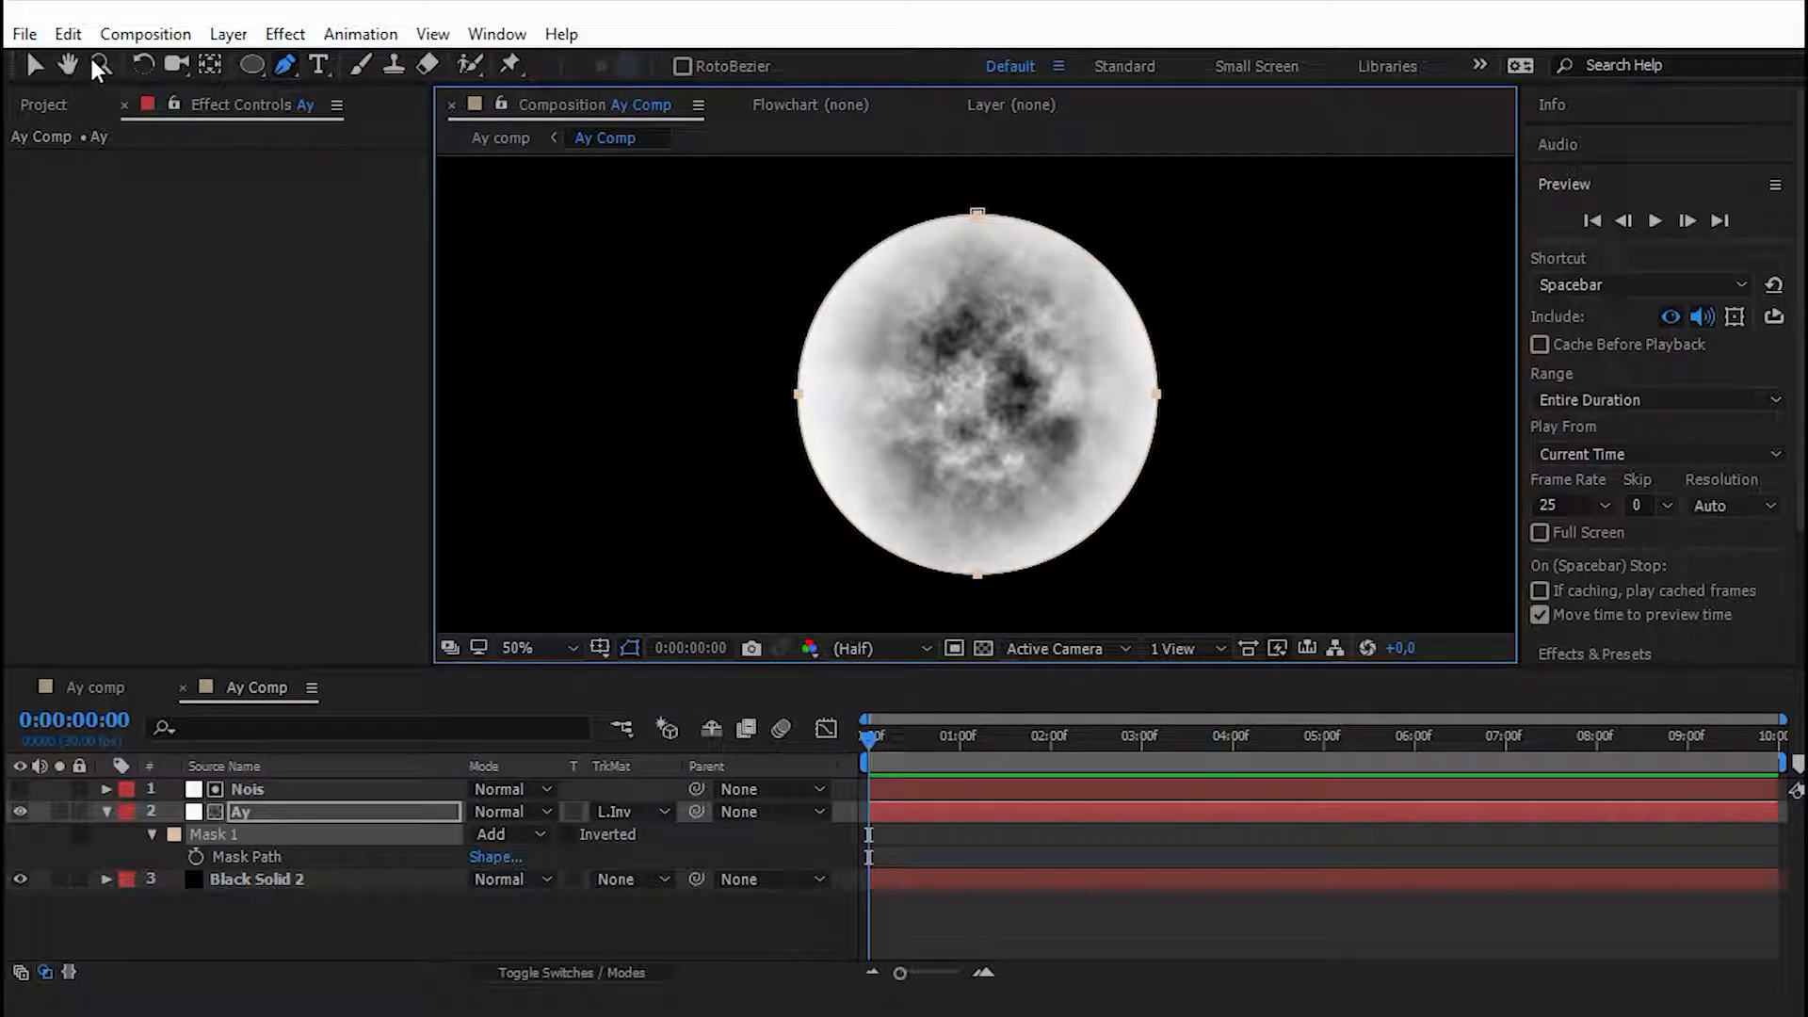
click(68, 34)
click(120, 190)
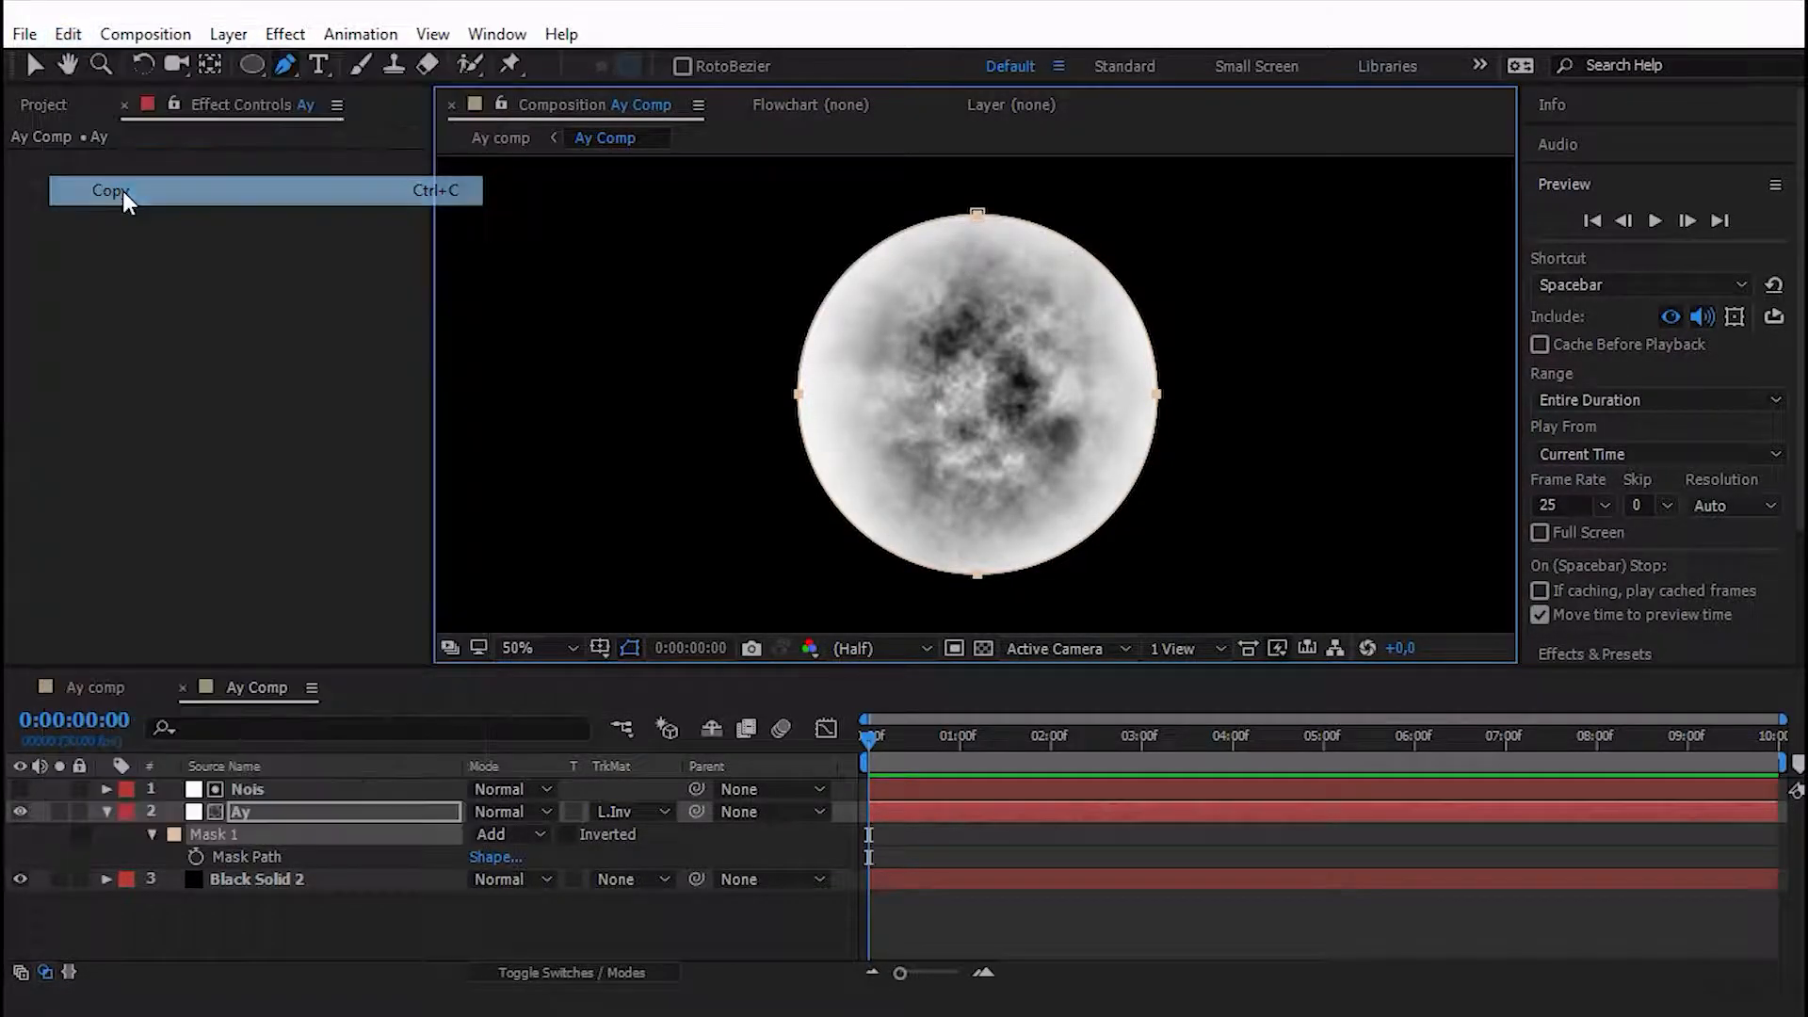
Paste the copied circular mask onto the Black Solid 2 layer and collapse the Ay layer's properties.
click(299, 879)
click(70, 34)
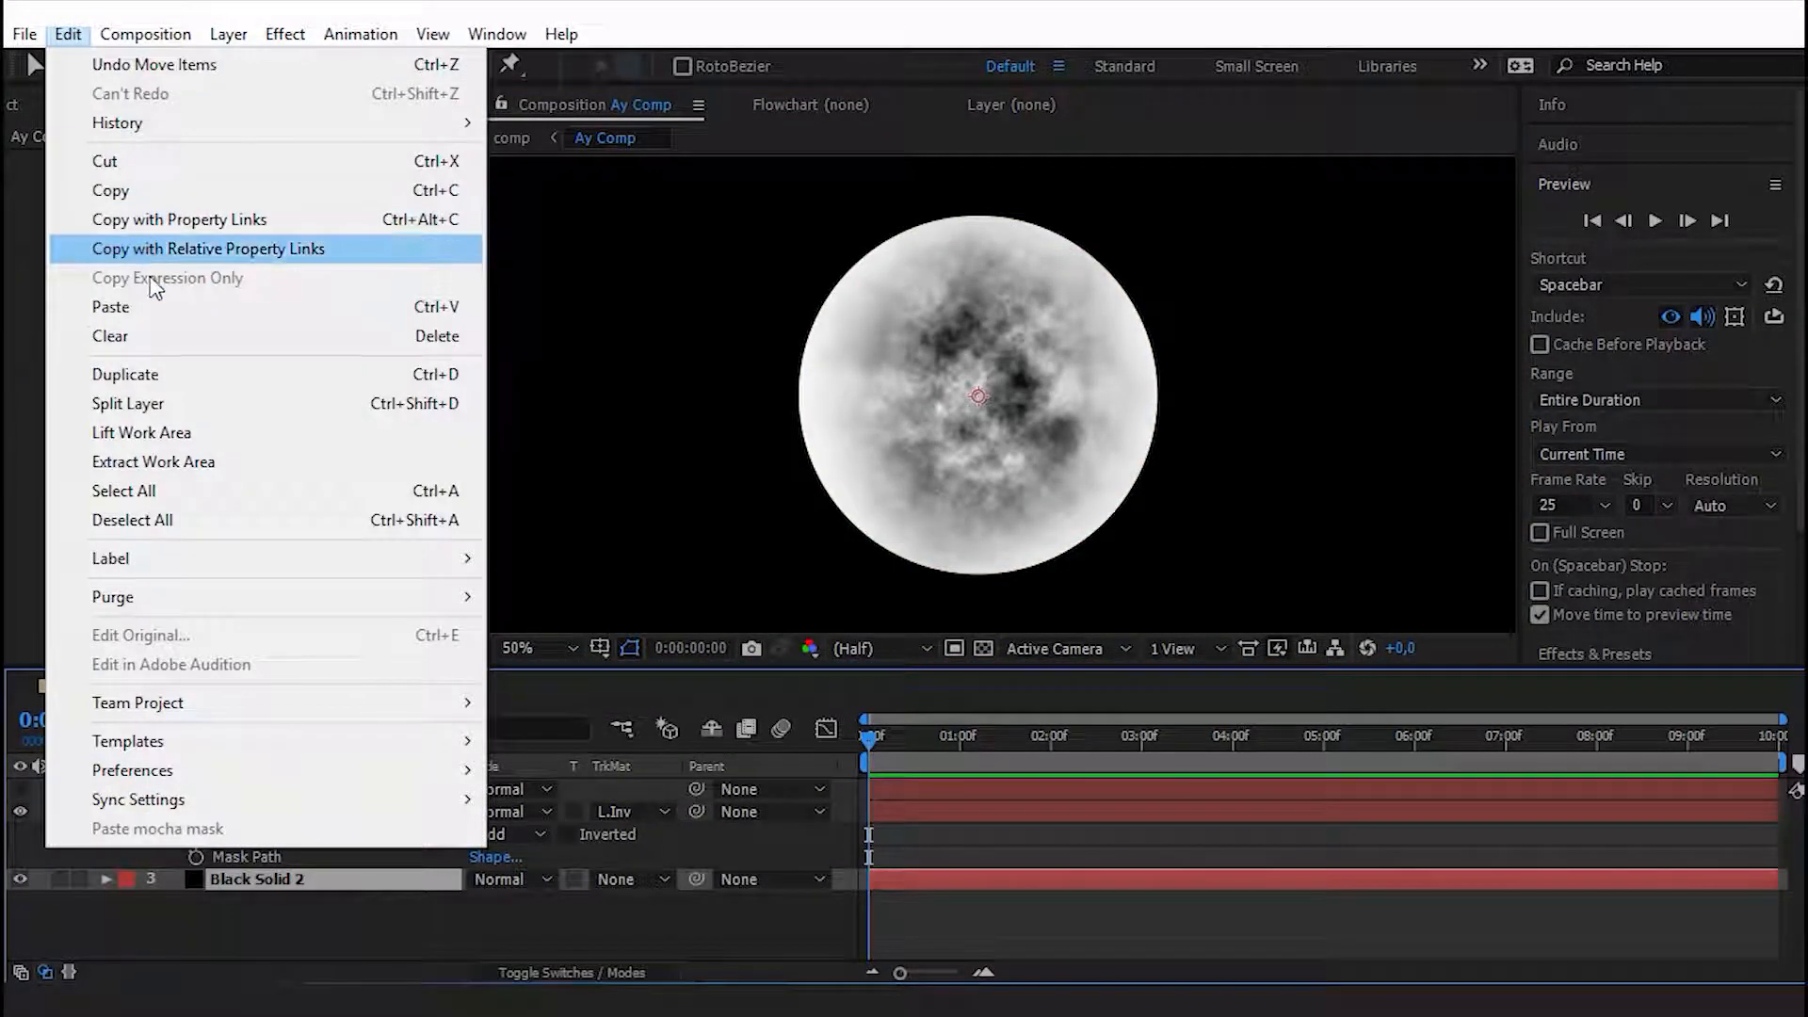
click(121, 307)
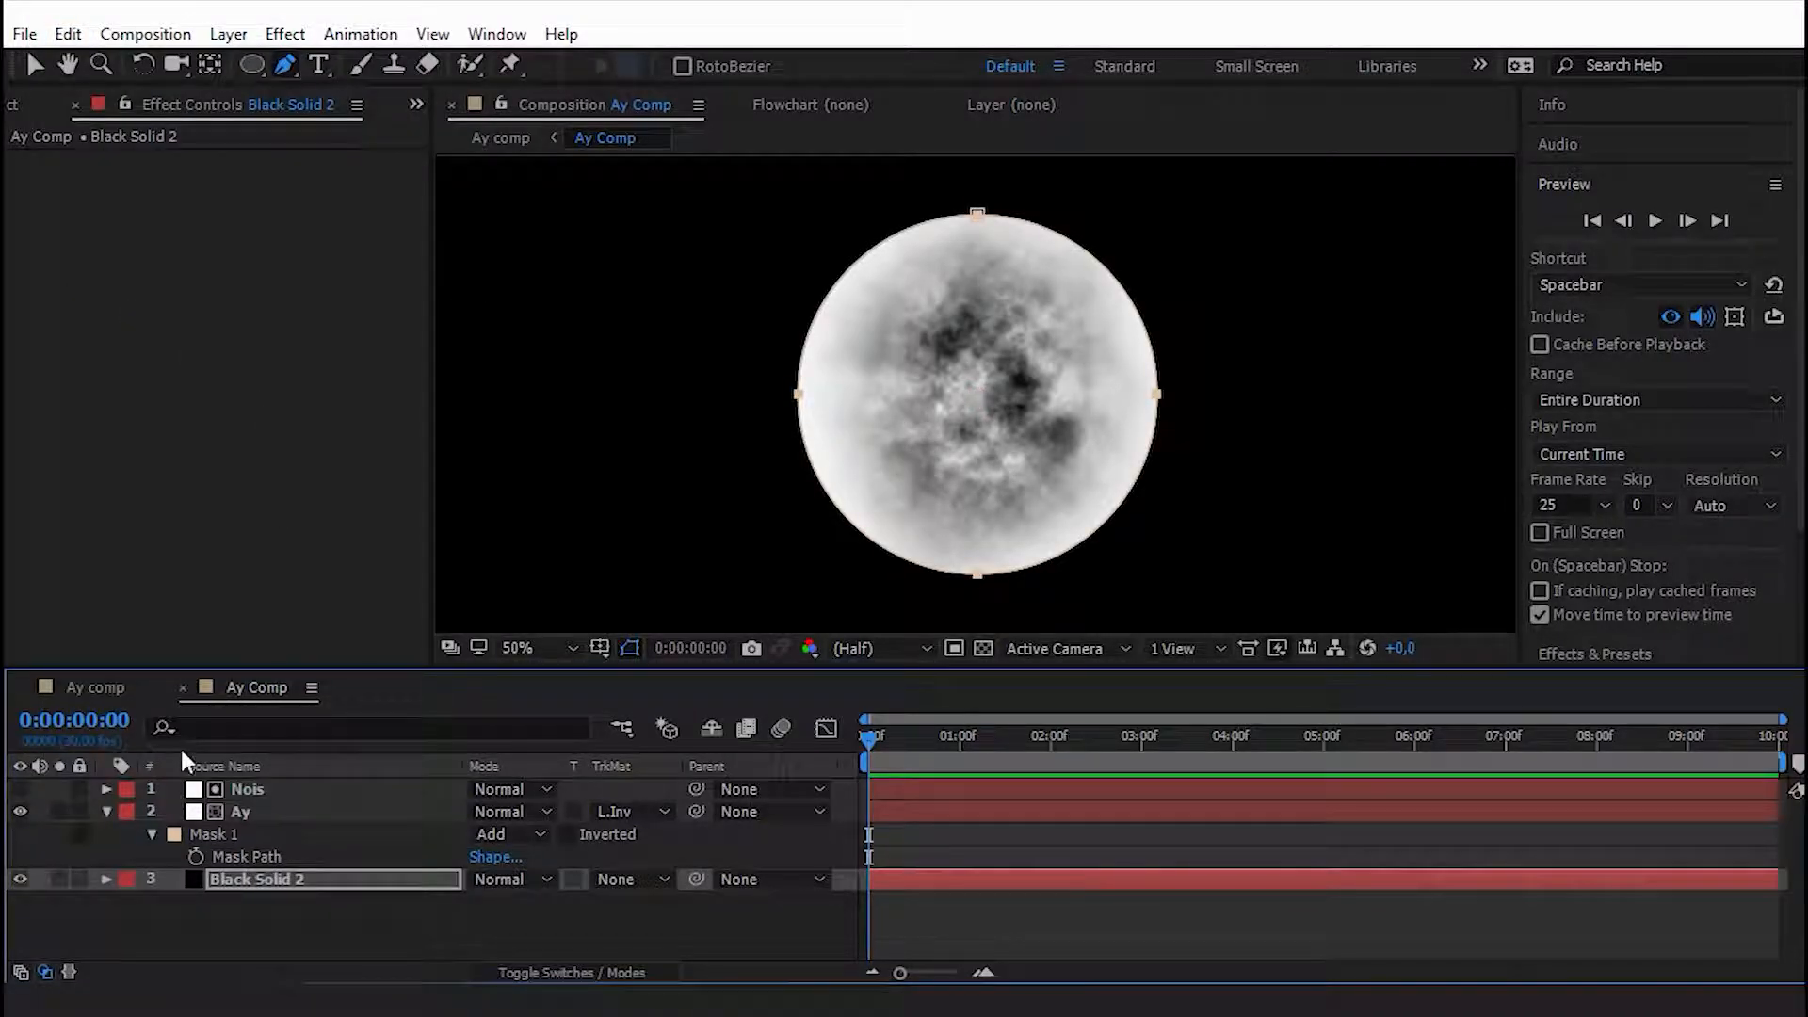
click(108, 810)
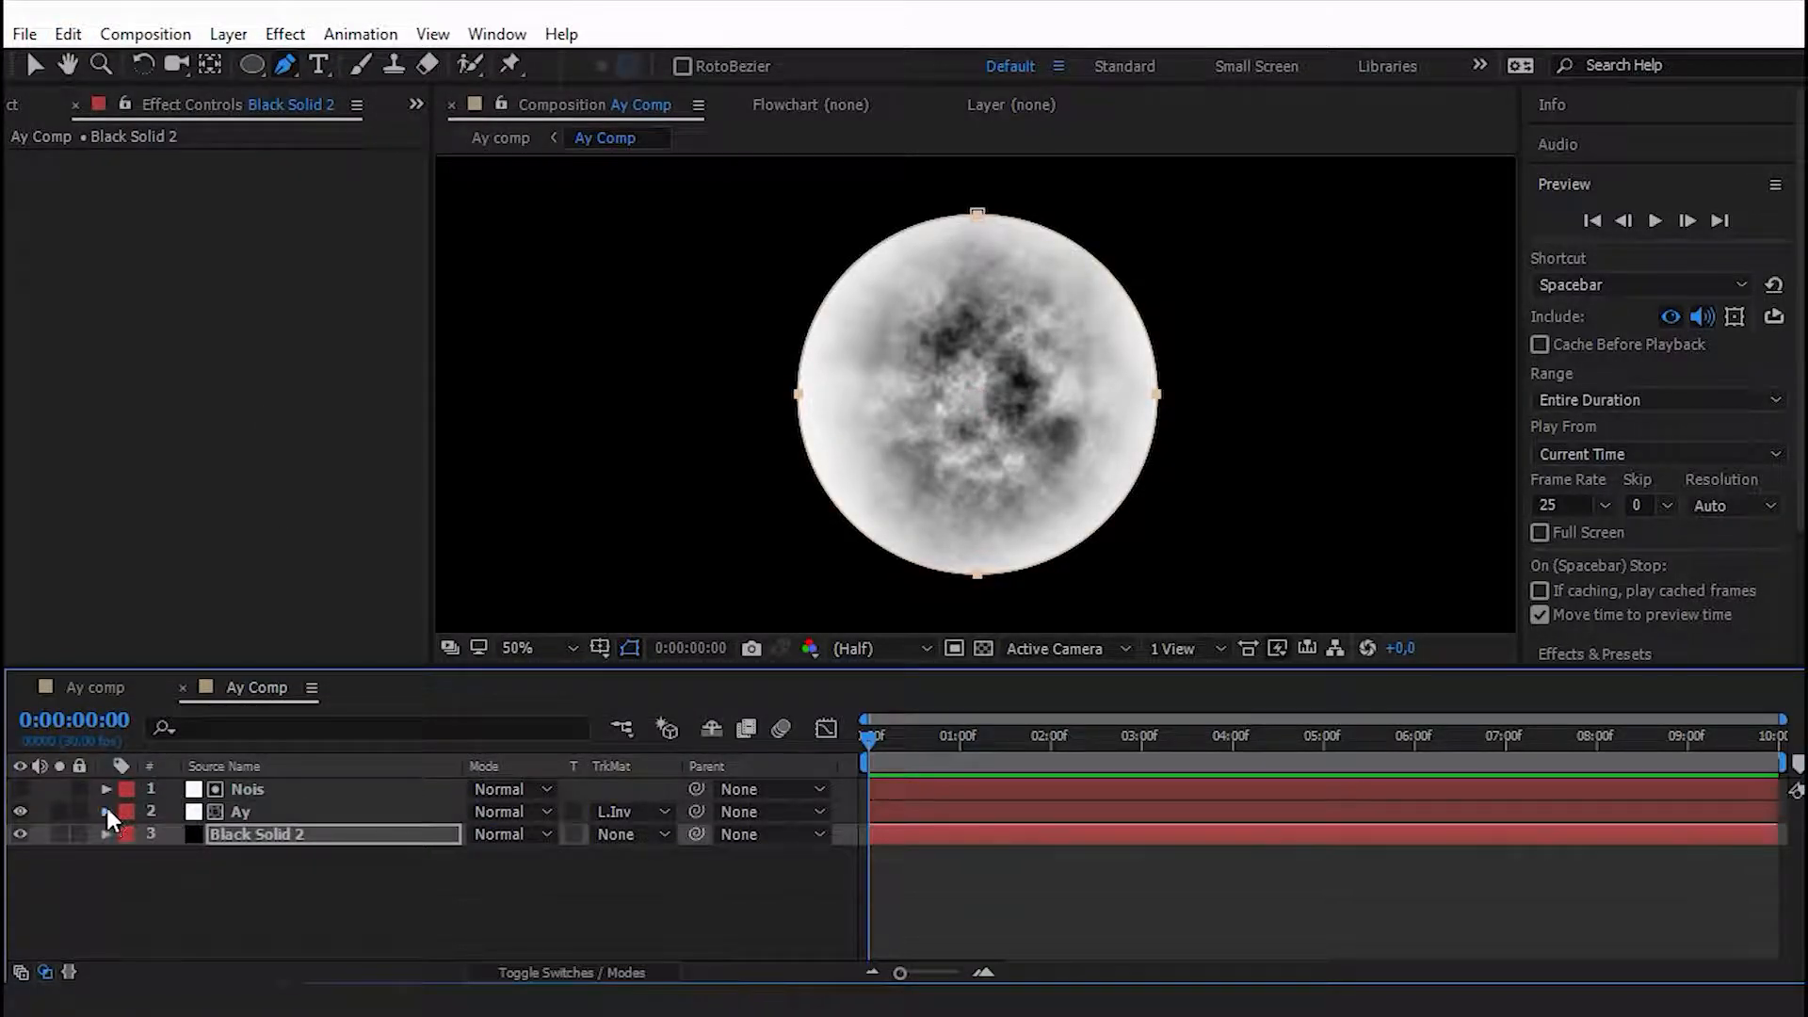
click(158, 873)
In the parent Ay comp composition, place the stars PNG from the resim folder beneath the Ay Comp layer.
click(524, 648)
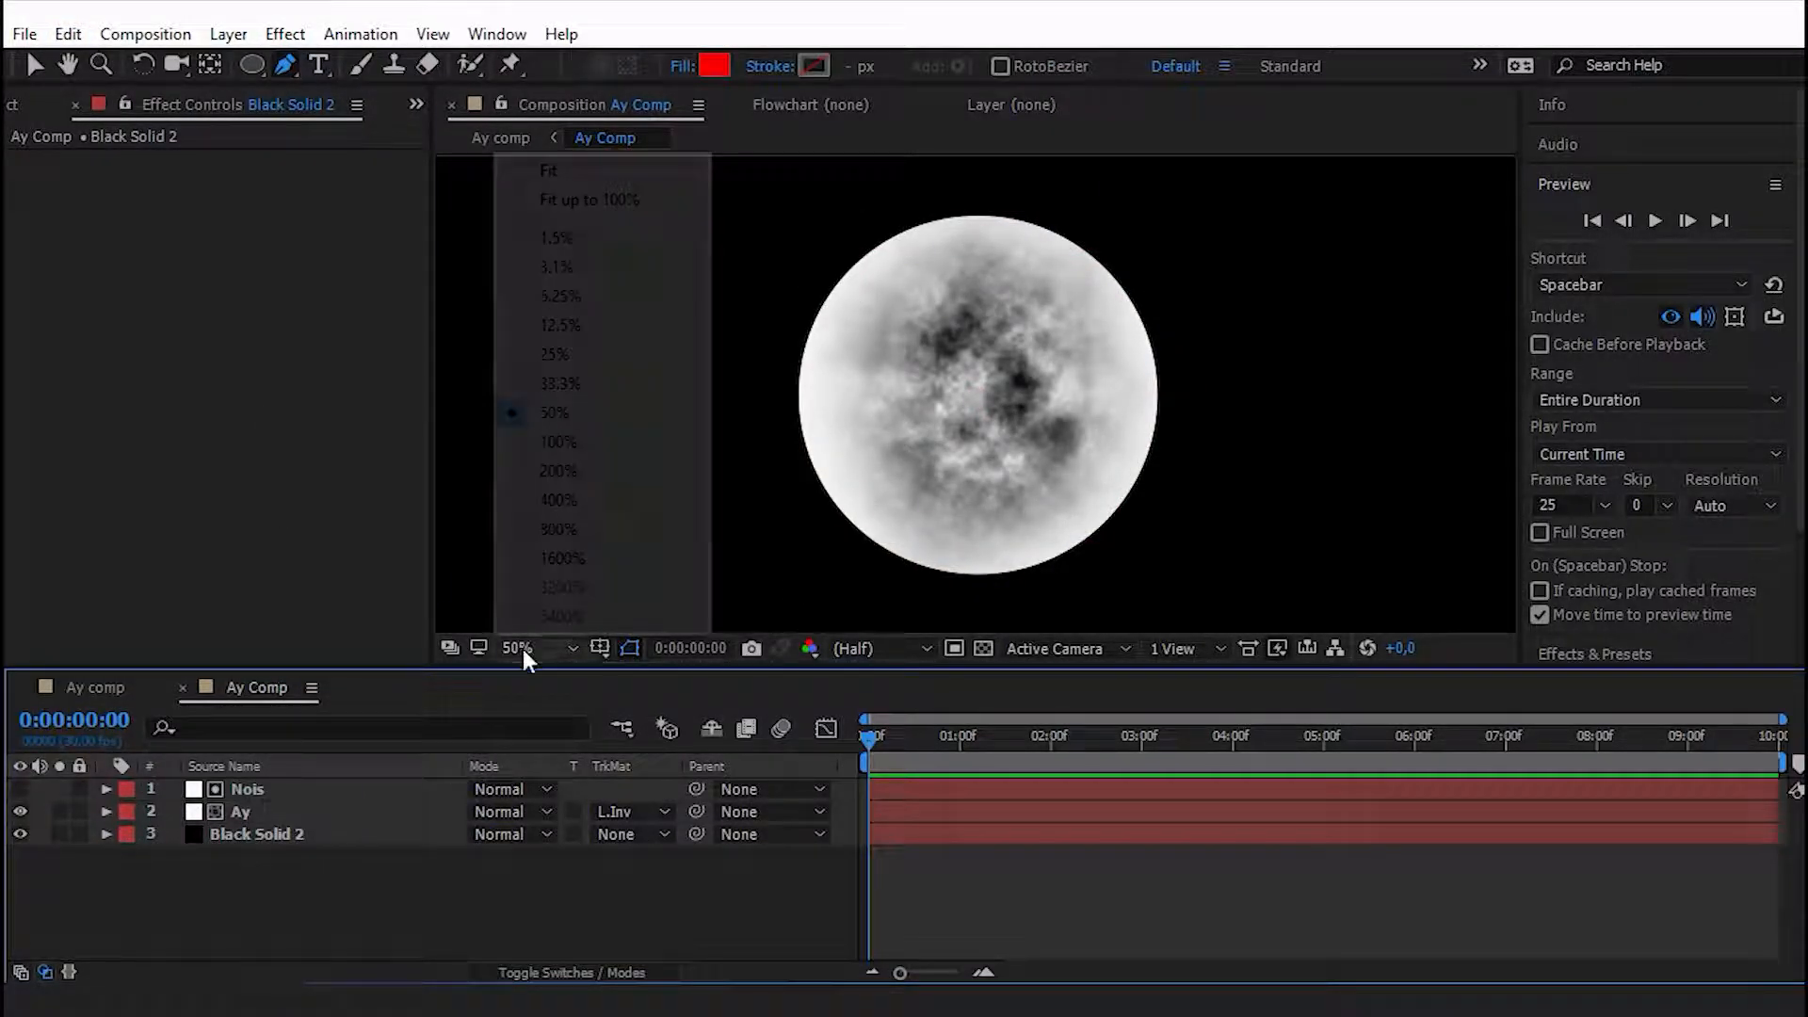
click(570, 173)
key(v)
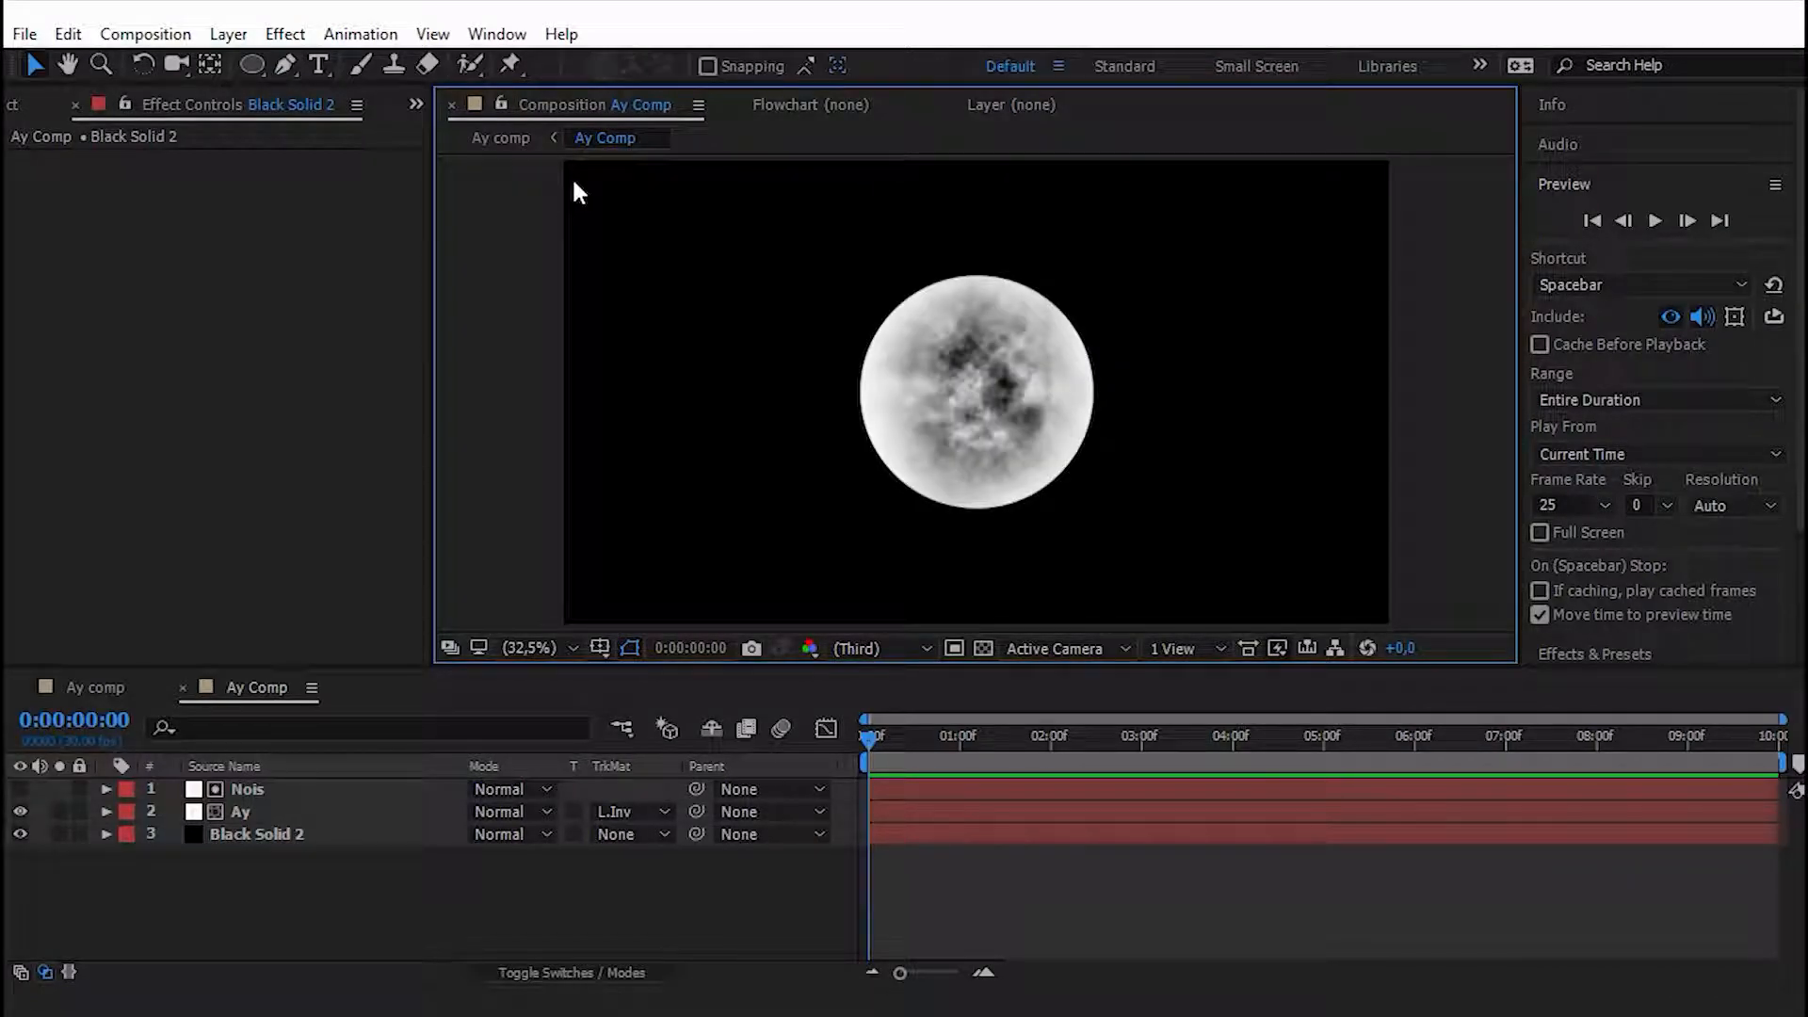
click(110, 688)
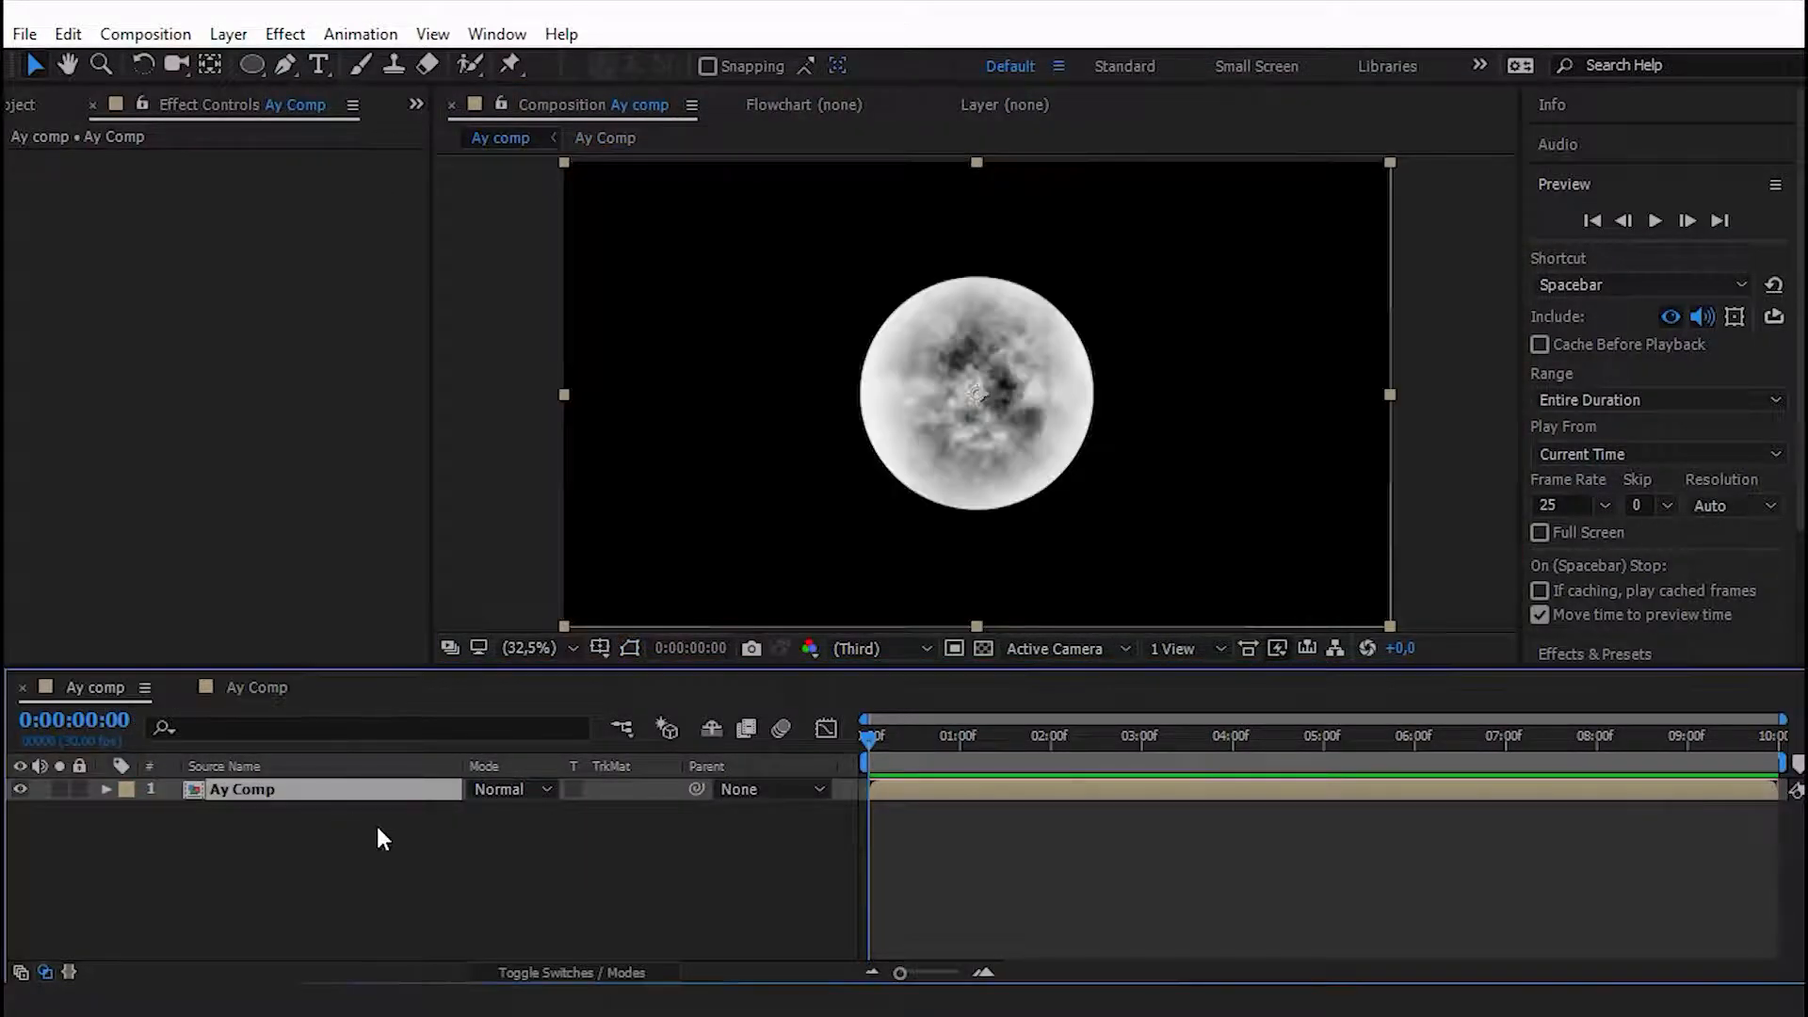
click(452, 912)
click(47, 111)
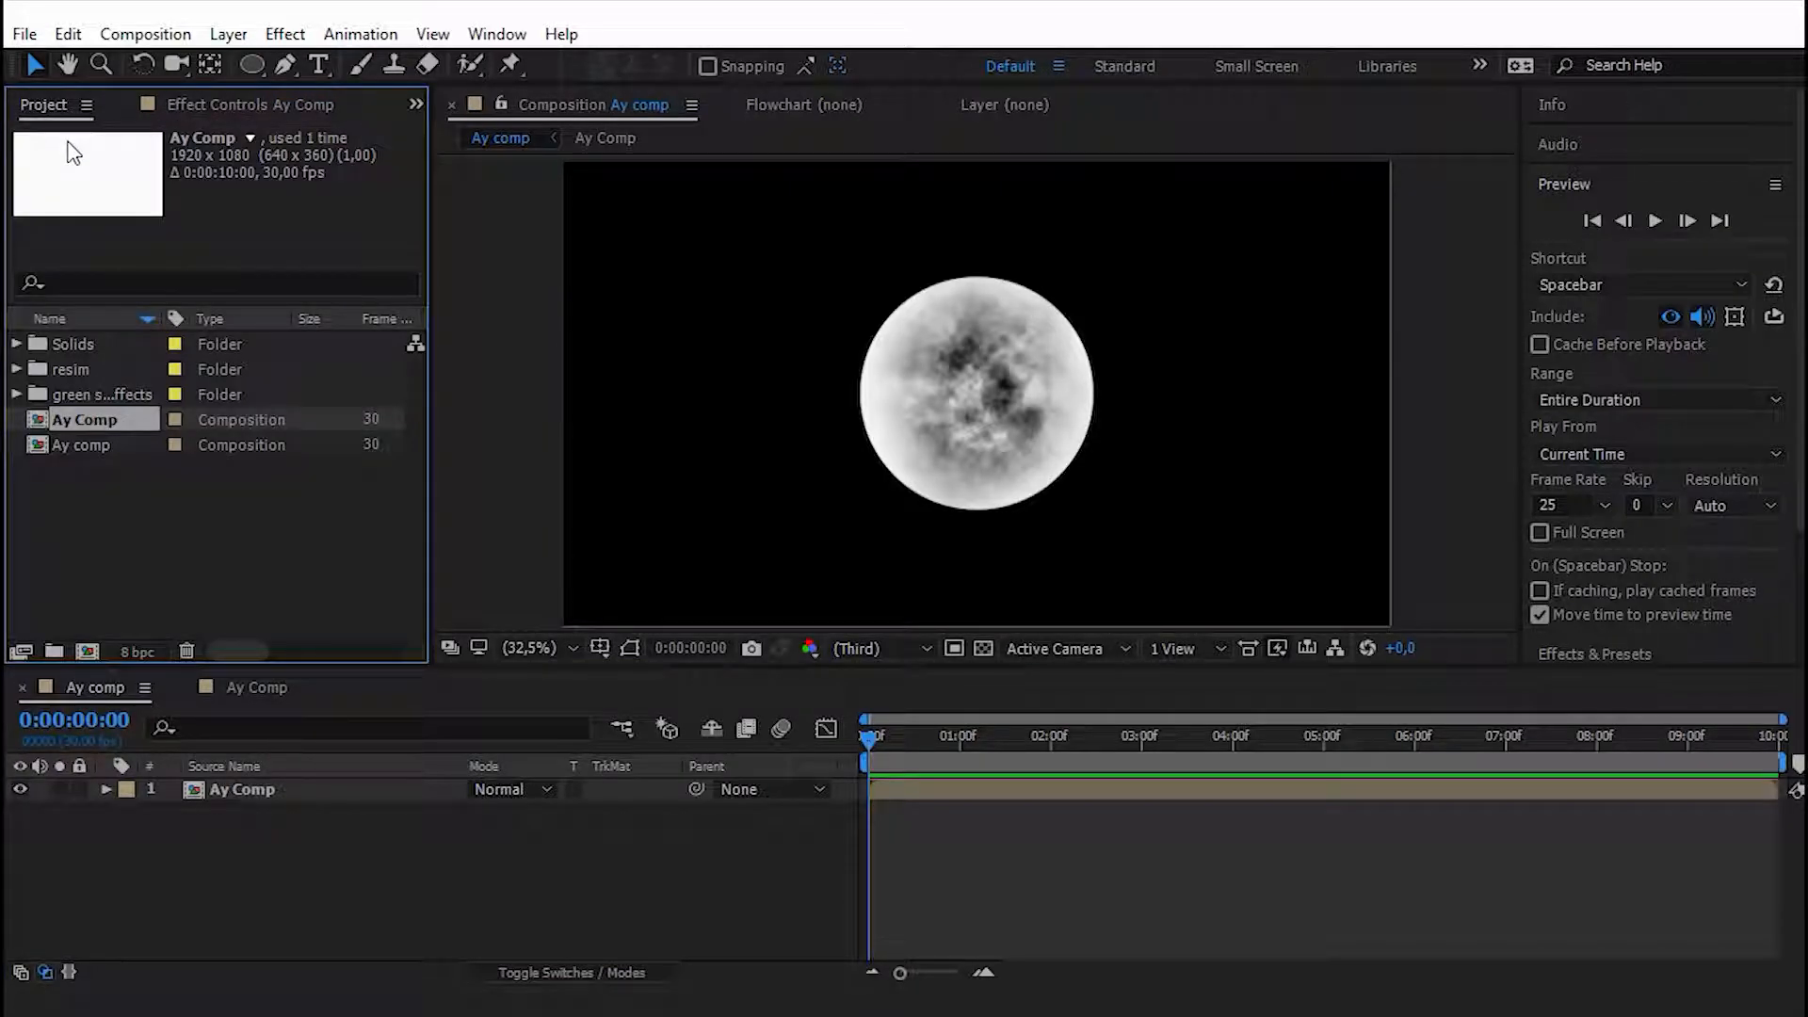
click(73, 369)
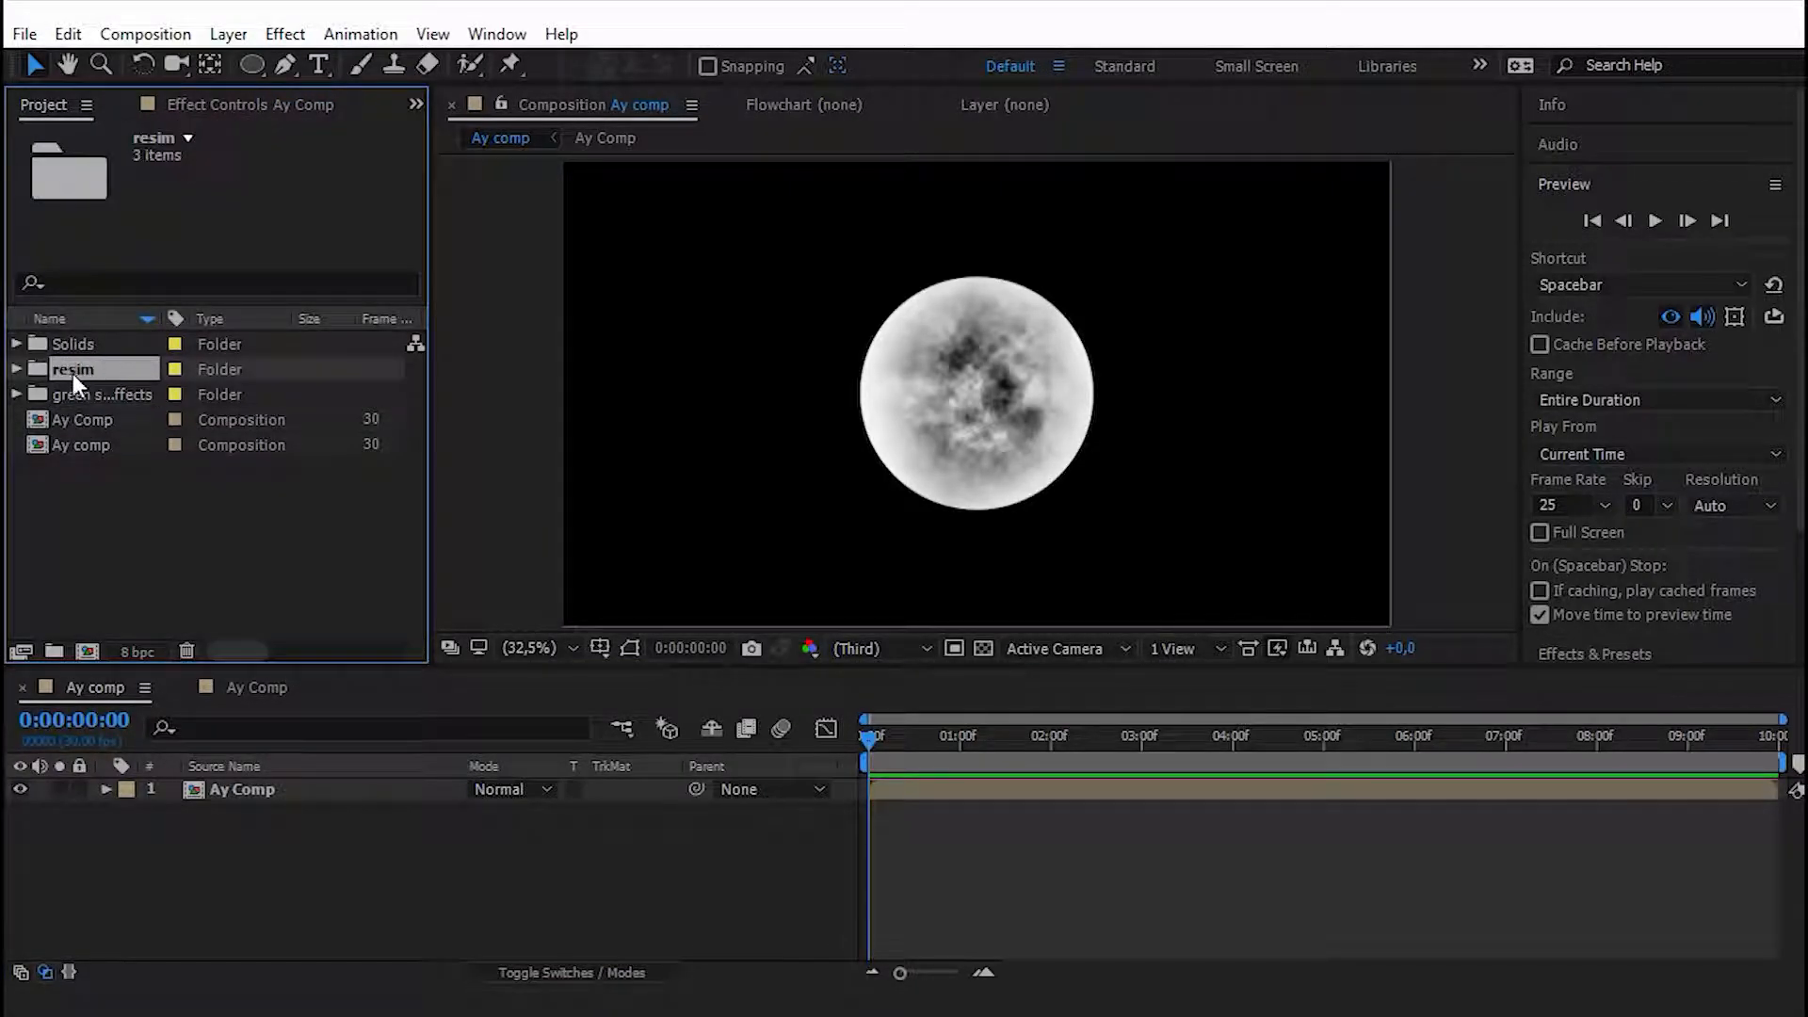
click(15, 370)
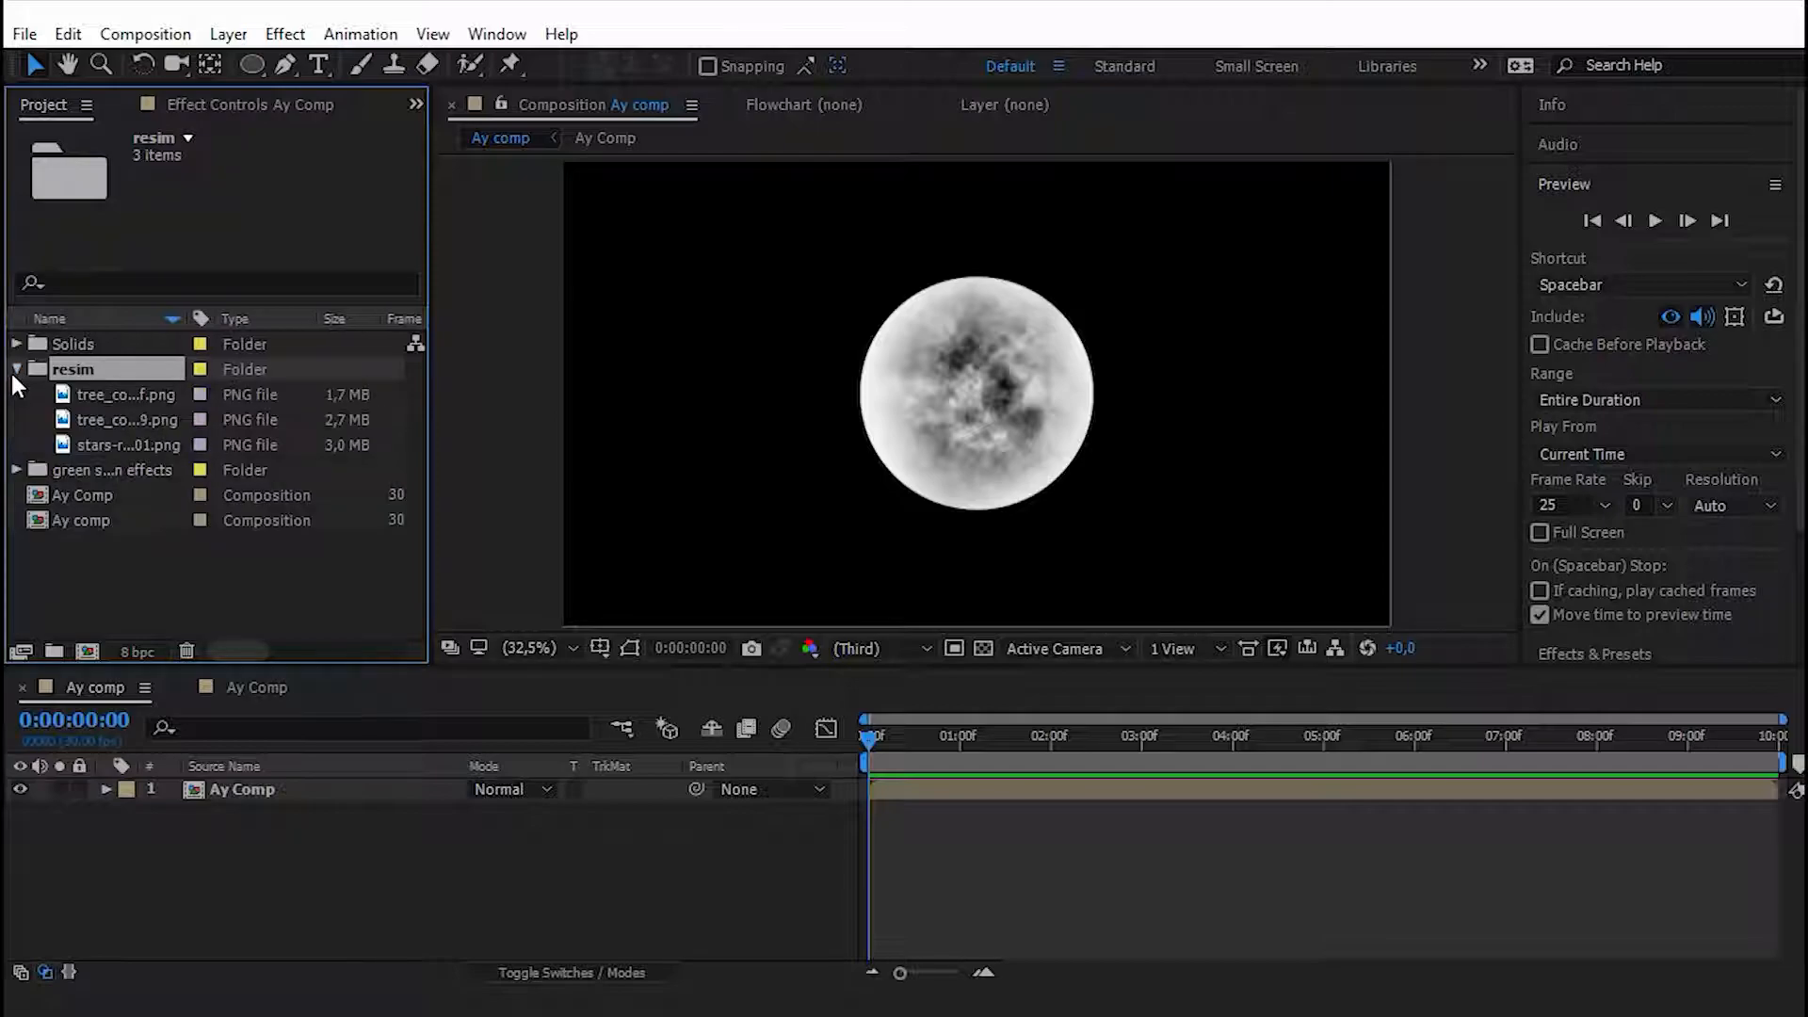
click(119, 446)
drag(115, 448, 247, 824)
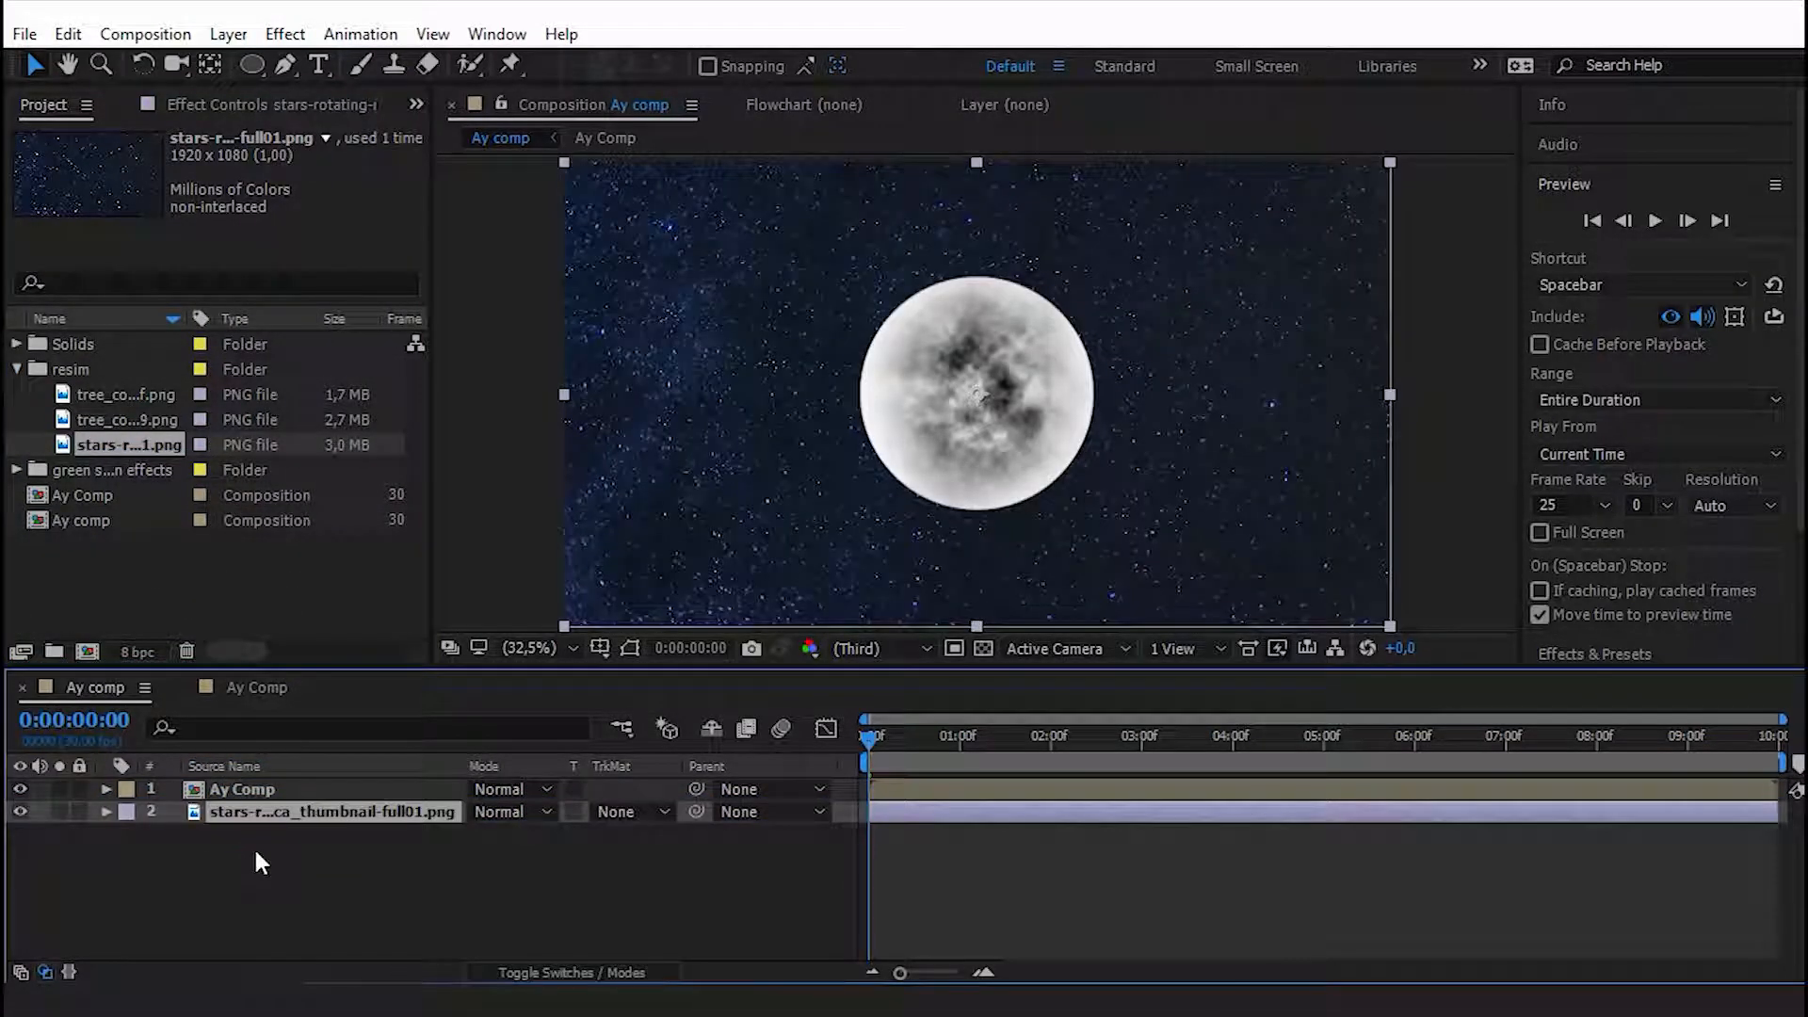
Rename the stars image layer as BG.
key(Return)
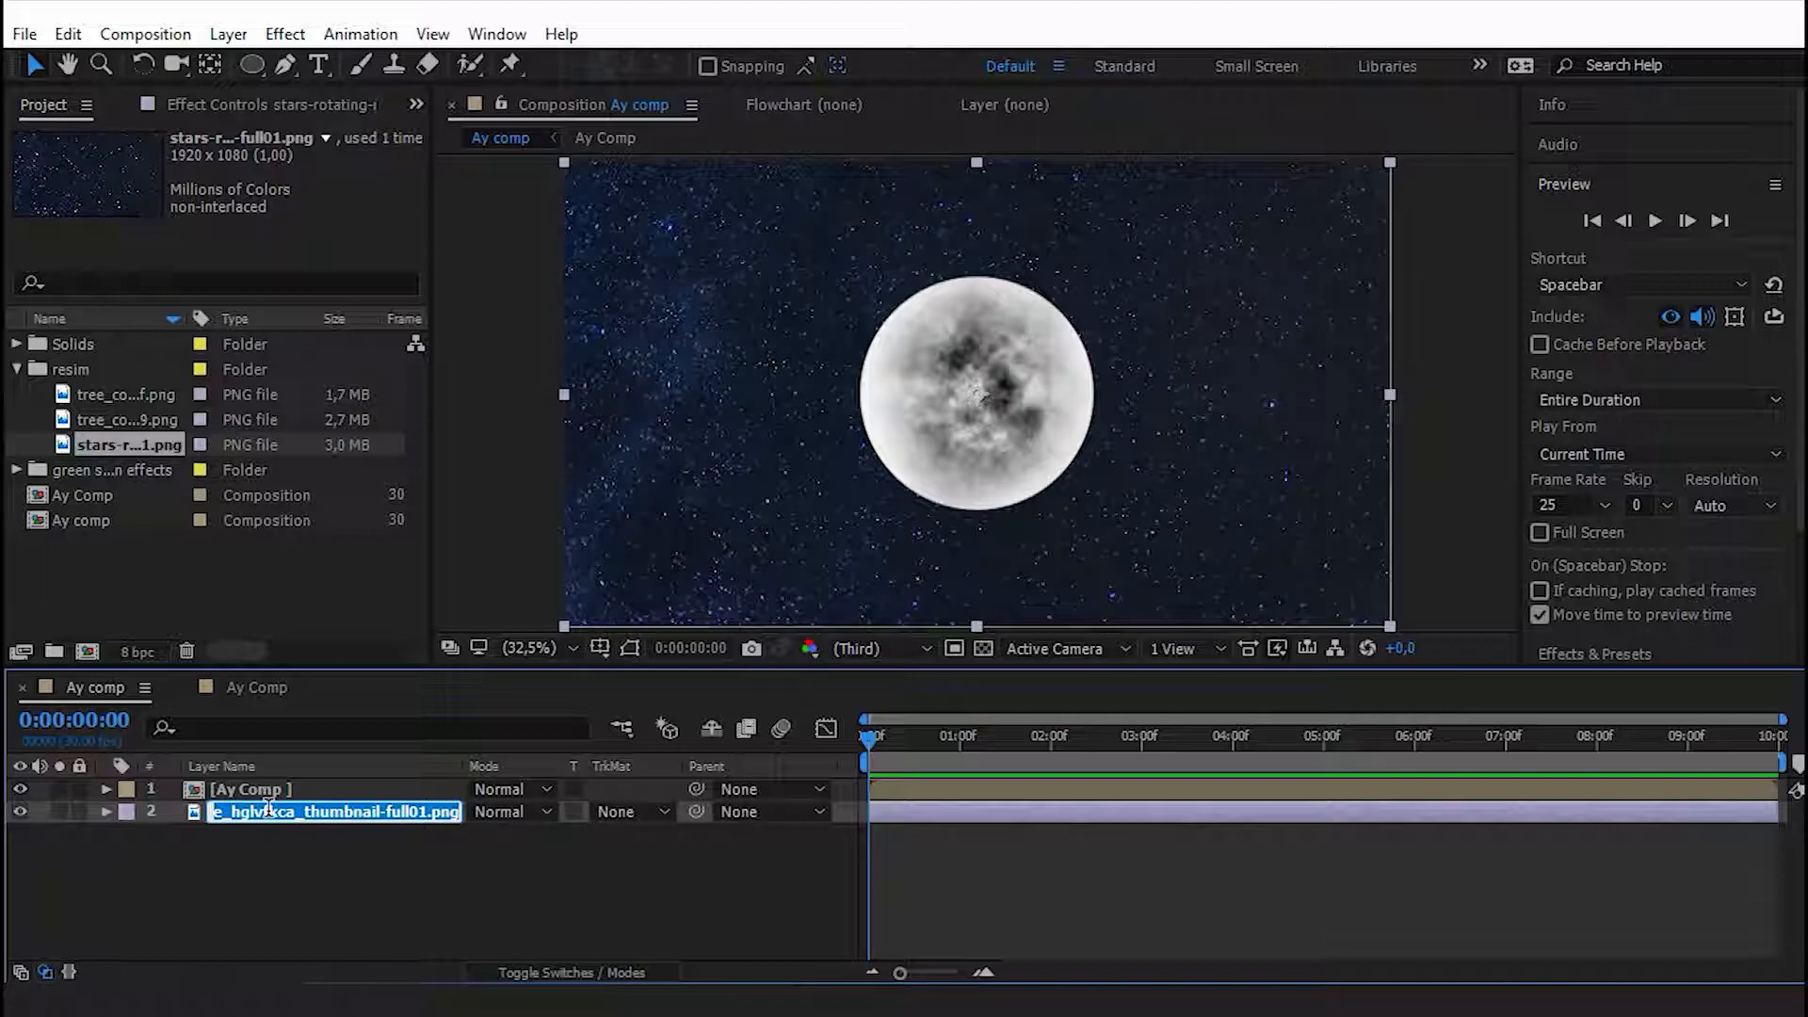
text(BG)
key(Return)
click(252, 862)
Apply the Tint effect to the BG layer to turn the starry sky black and white.
click(220, 812)
key(ctrl+space)
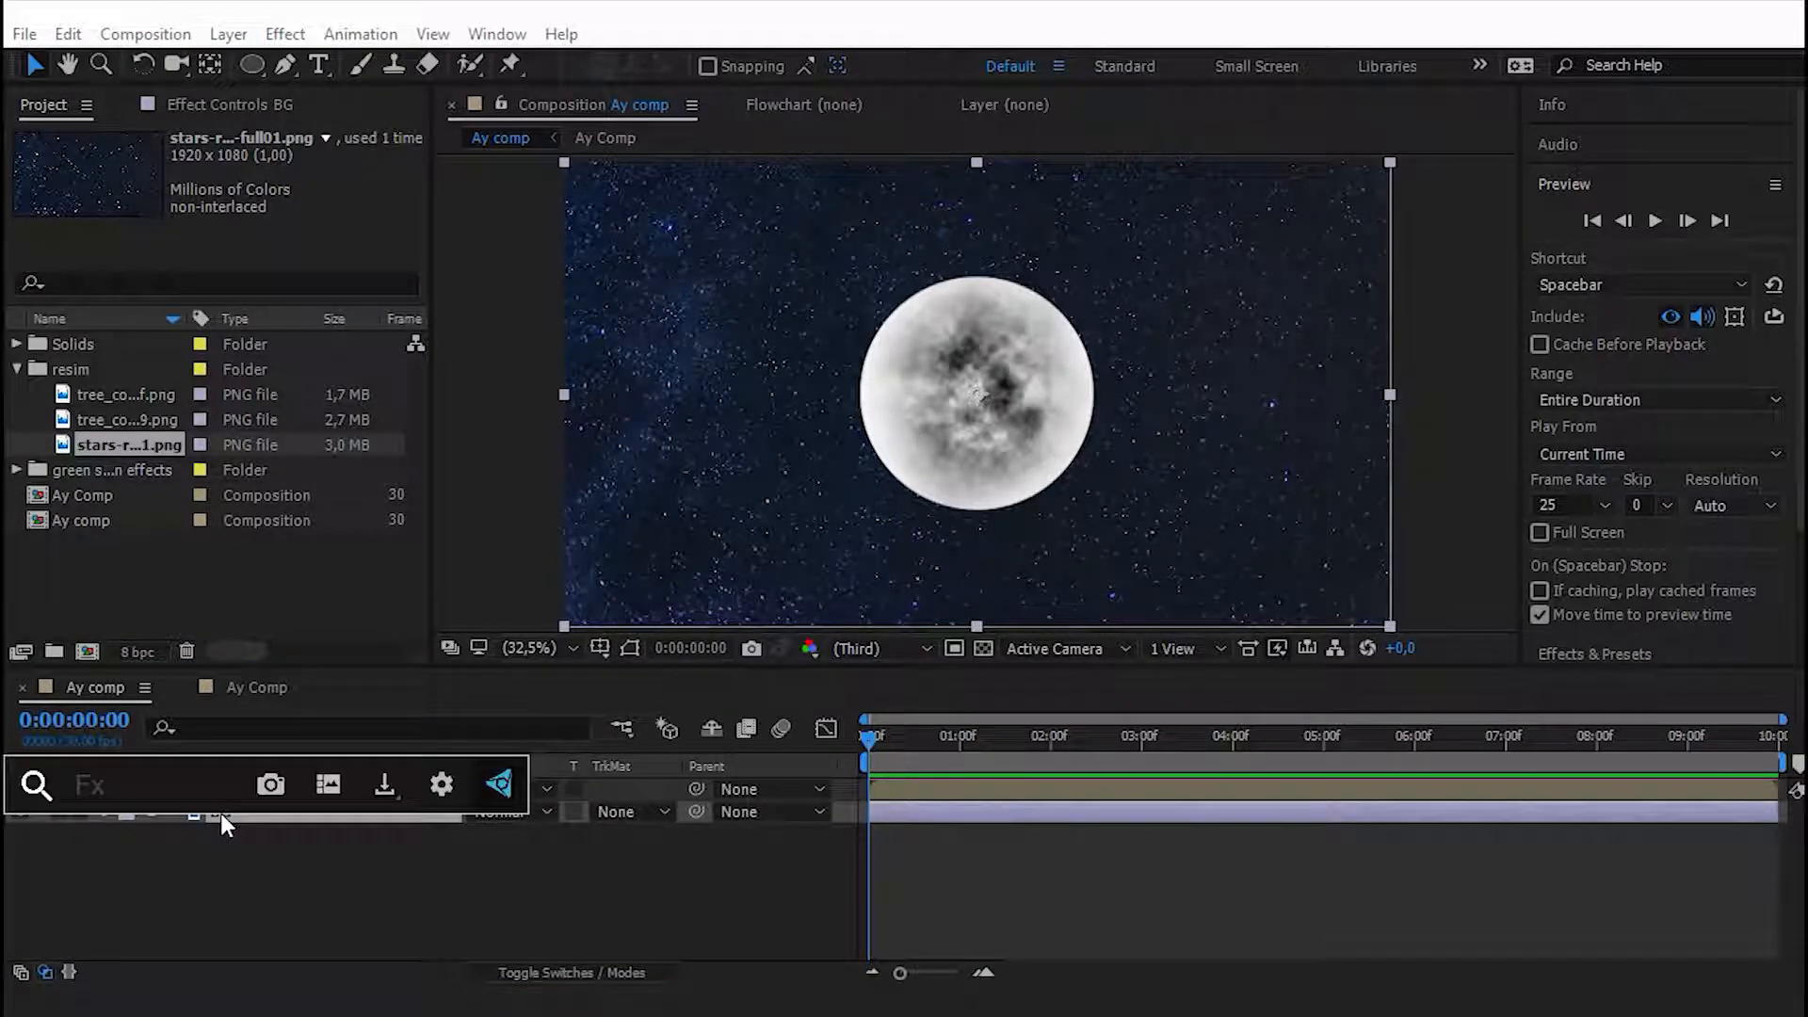
text(tint)
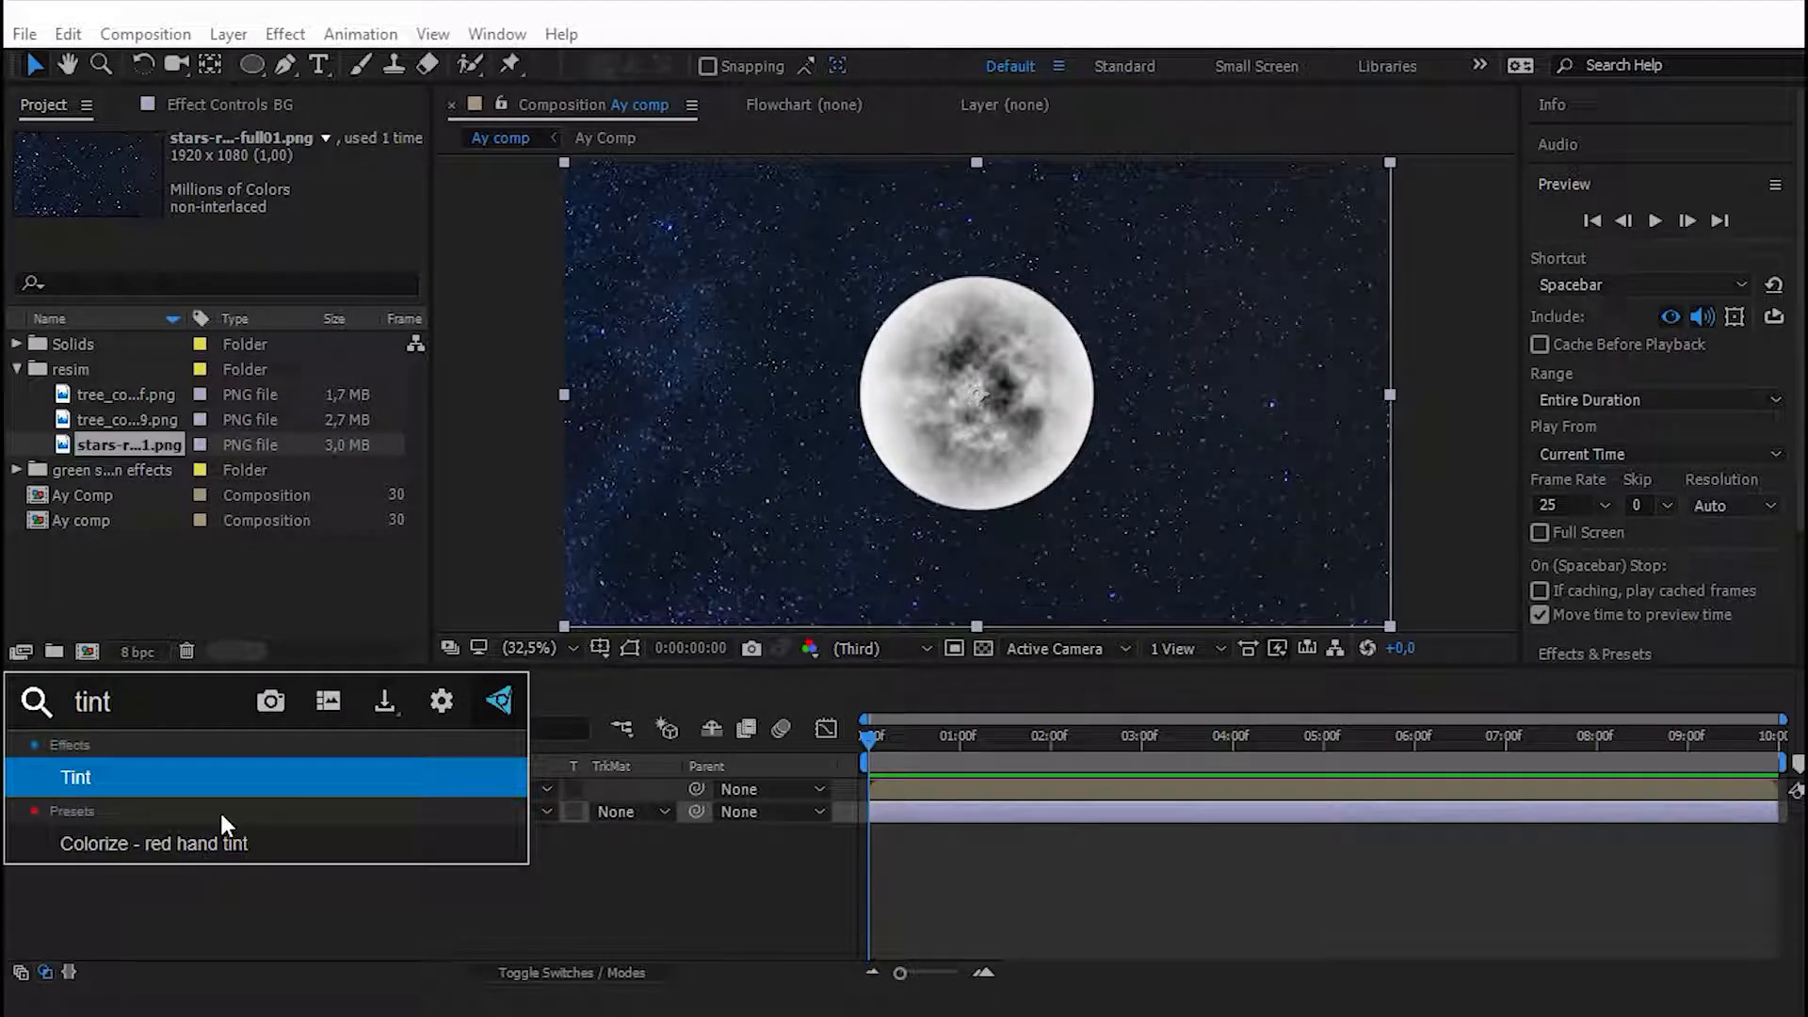
key(Return)
Apply the Curves effect to the BG layer and bend the RGB curve downward to darken the sky.
click(226, 812)
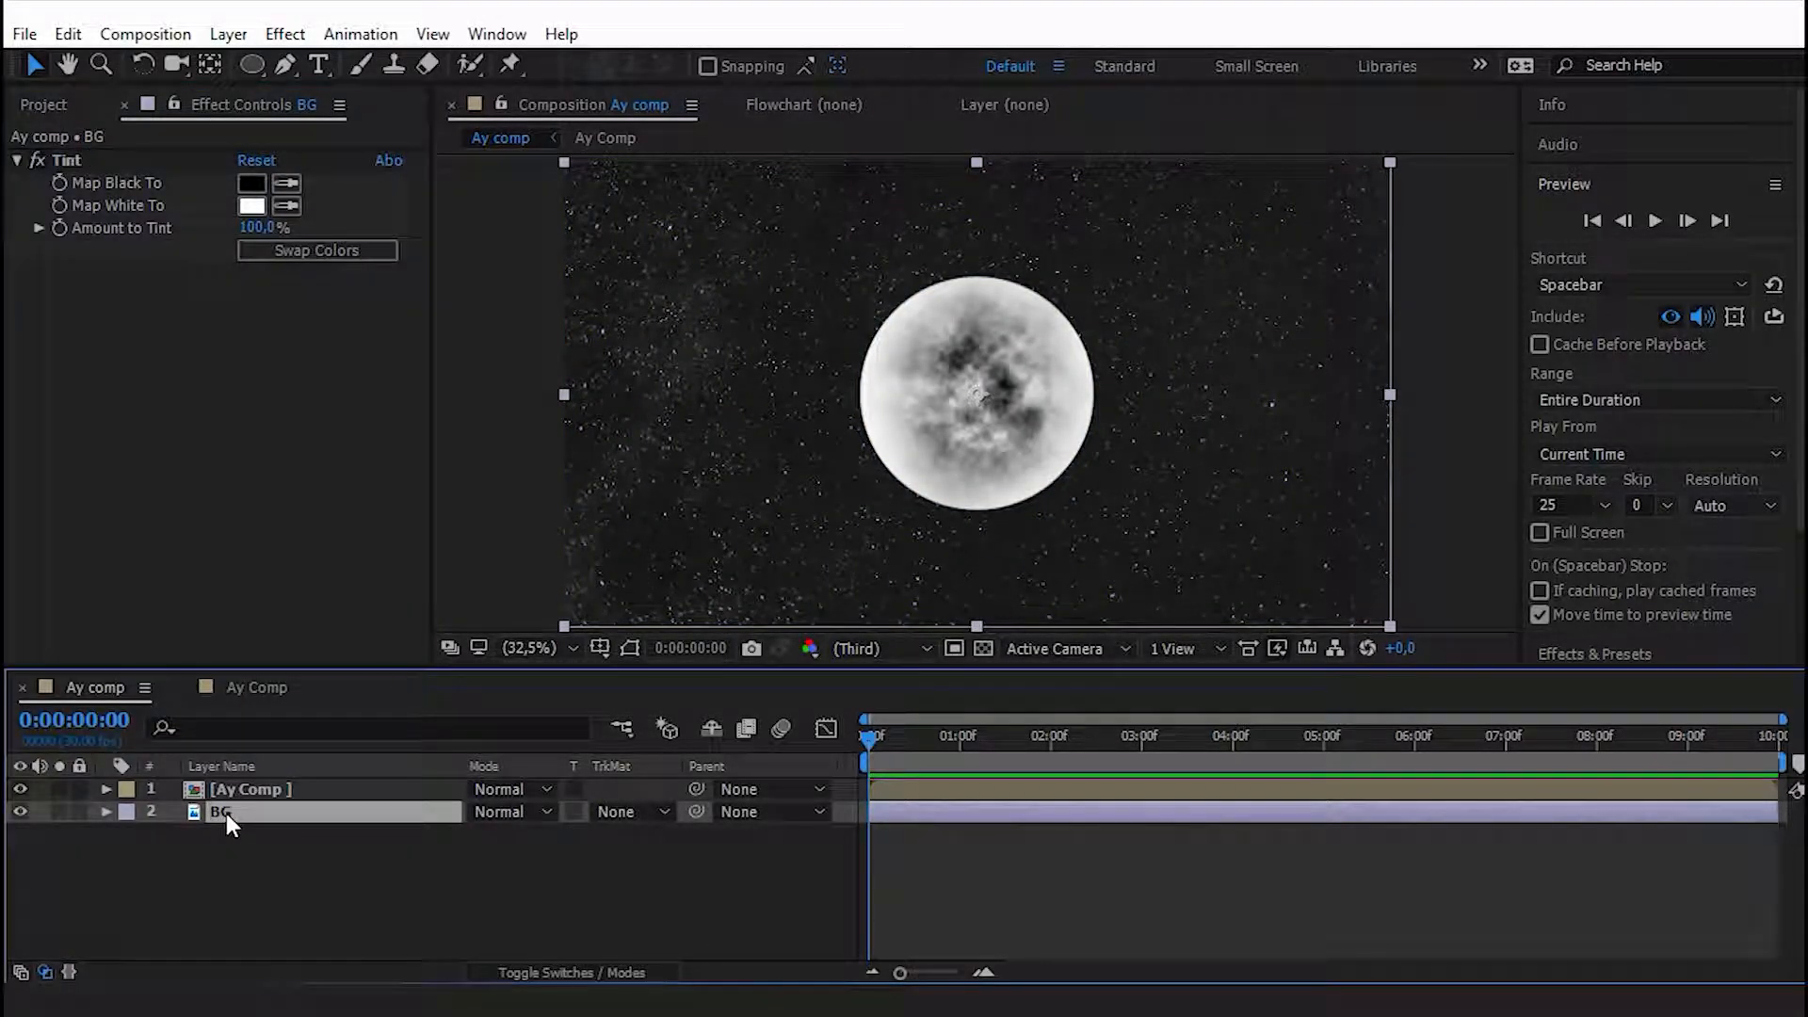
key(ctrl+space)
text(cy)
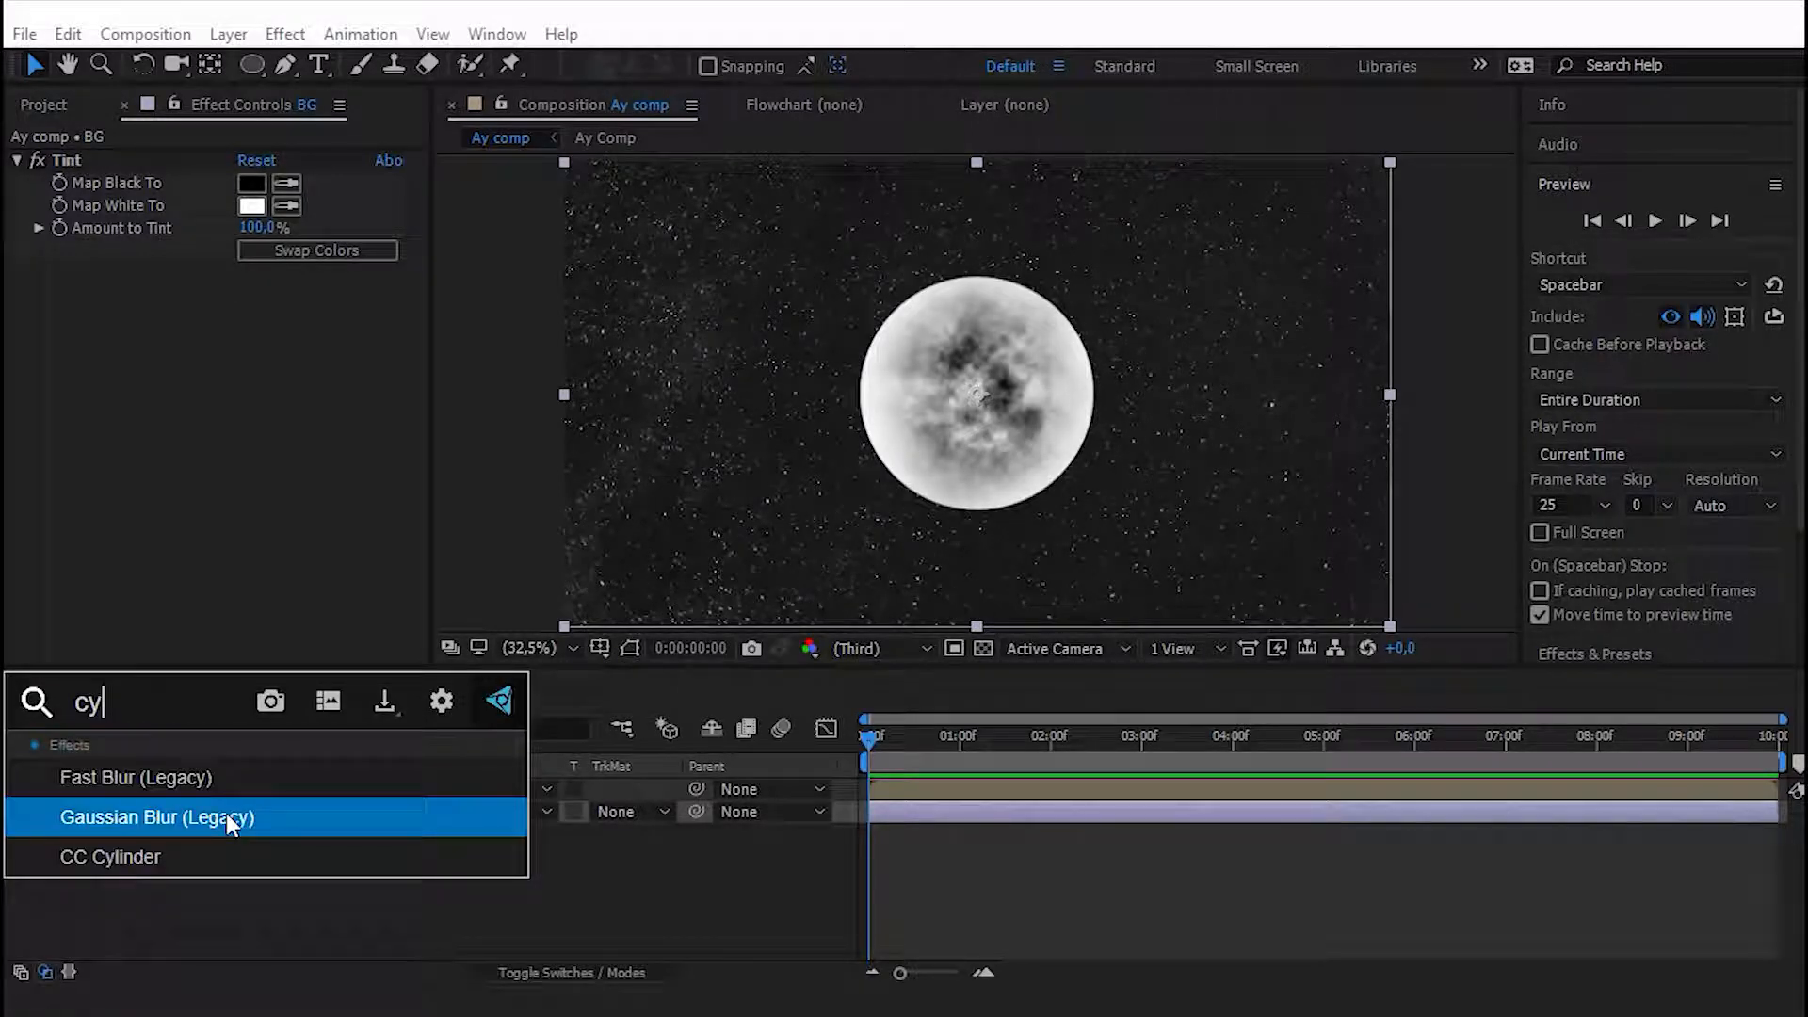
key(BackSpace)
text(ur)
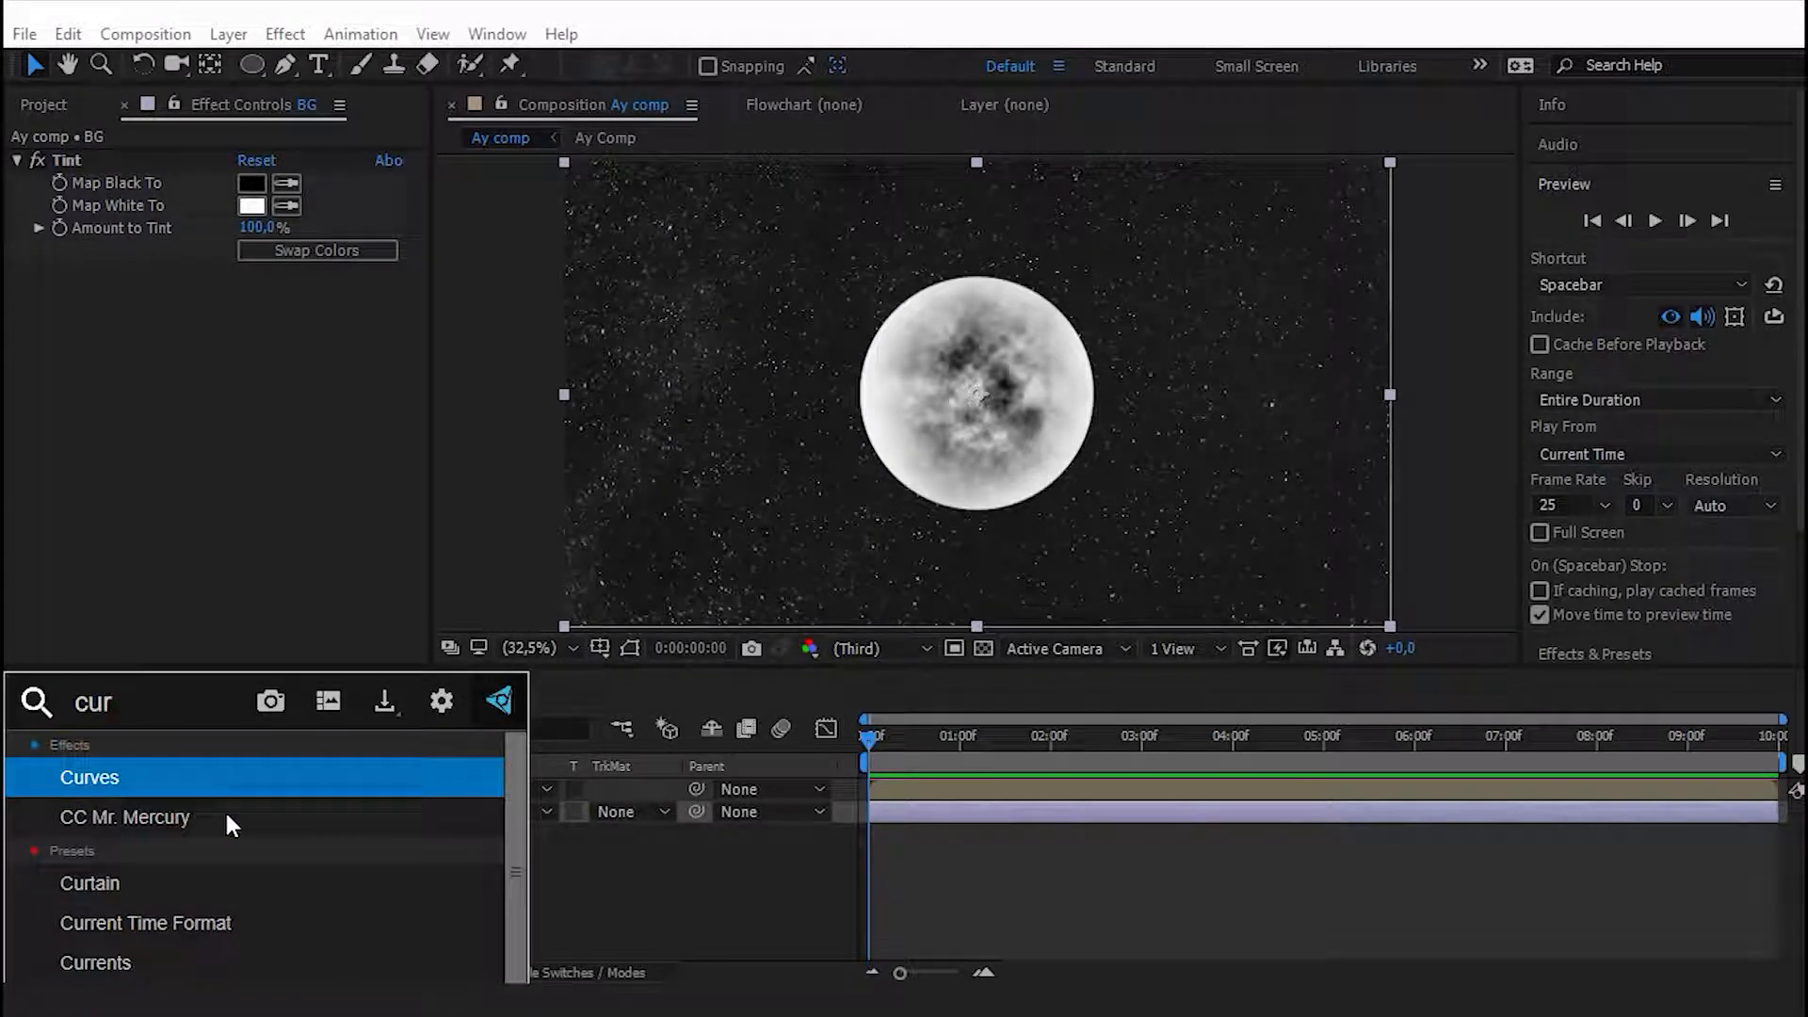
key(Return)
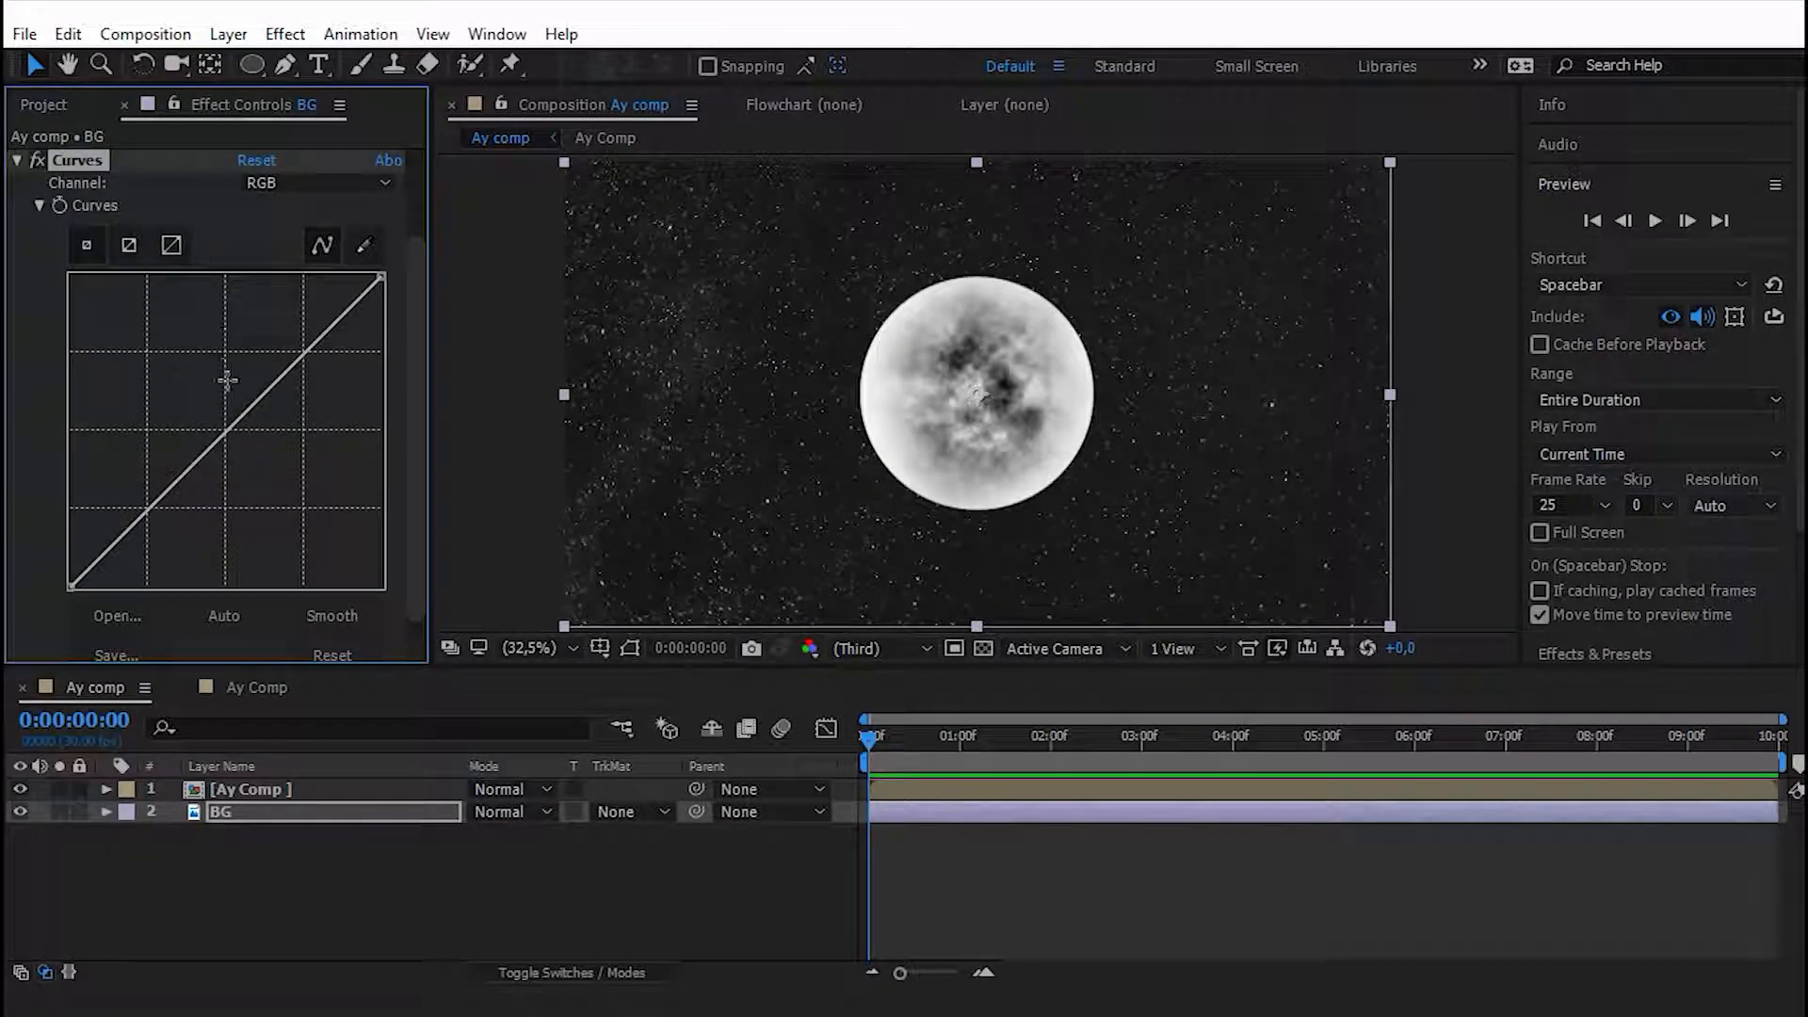
drag(229, 421, 285, 449)
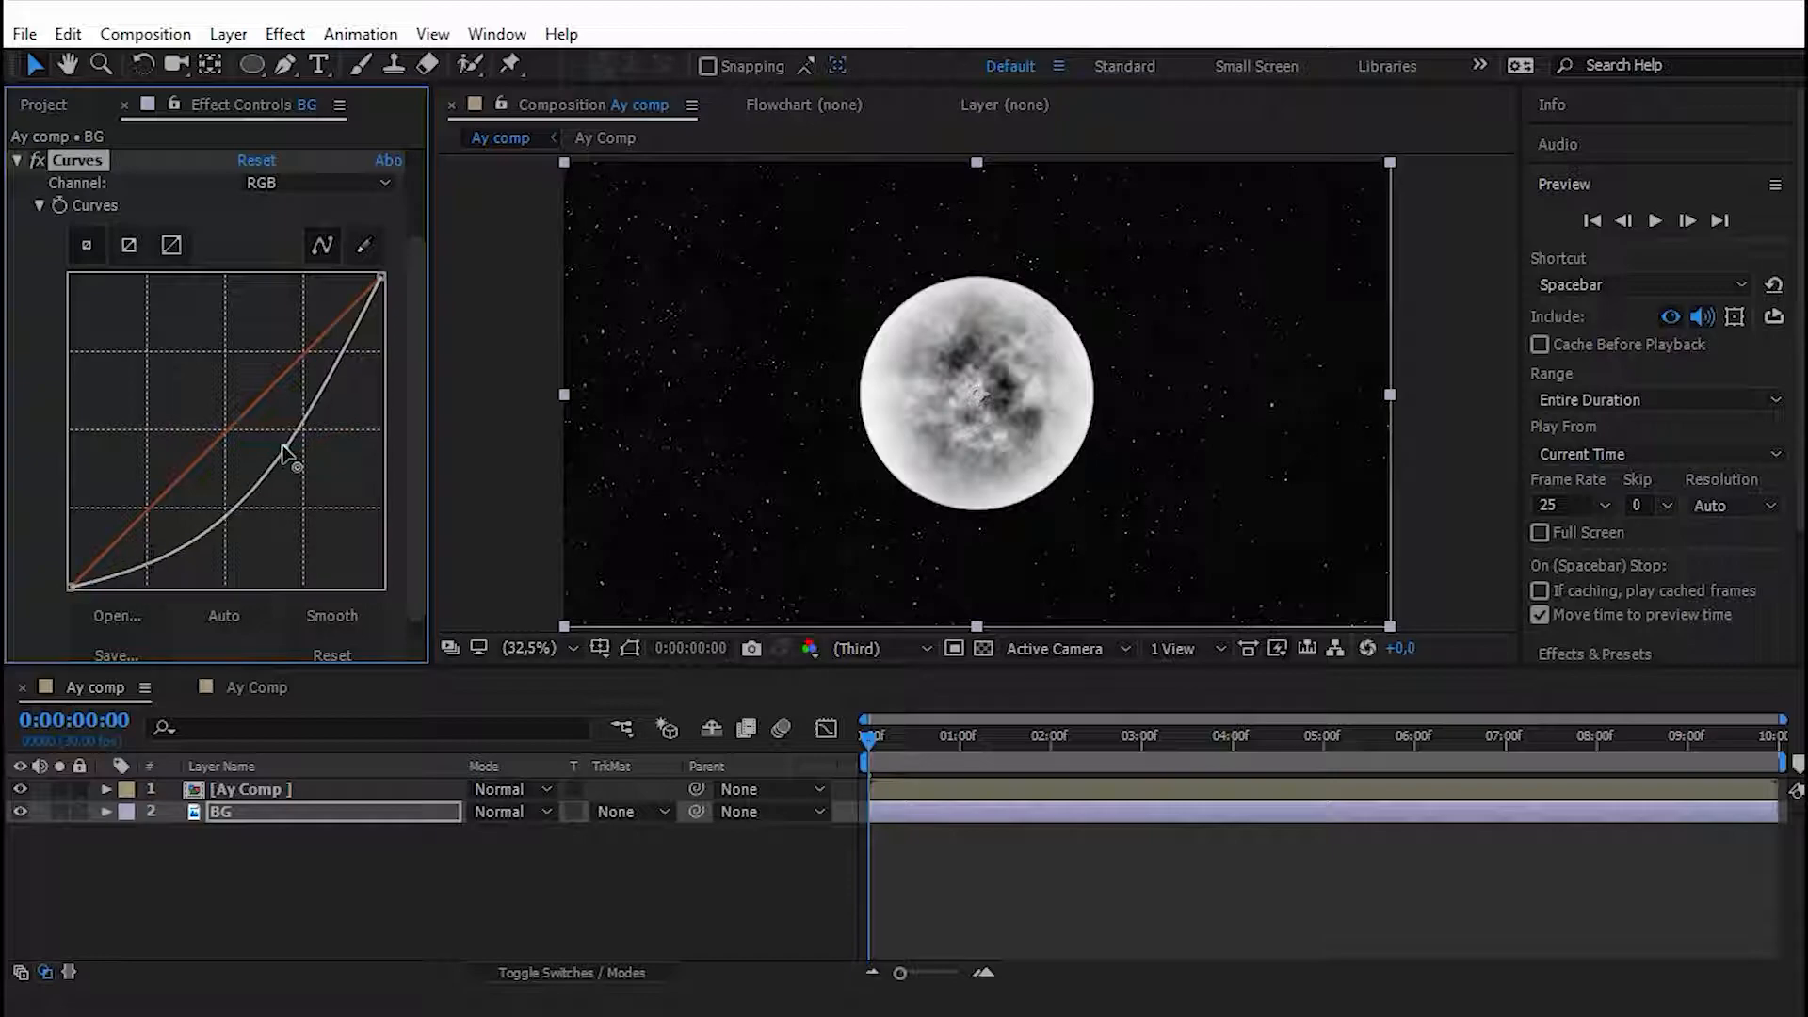
click(216, 875)
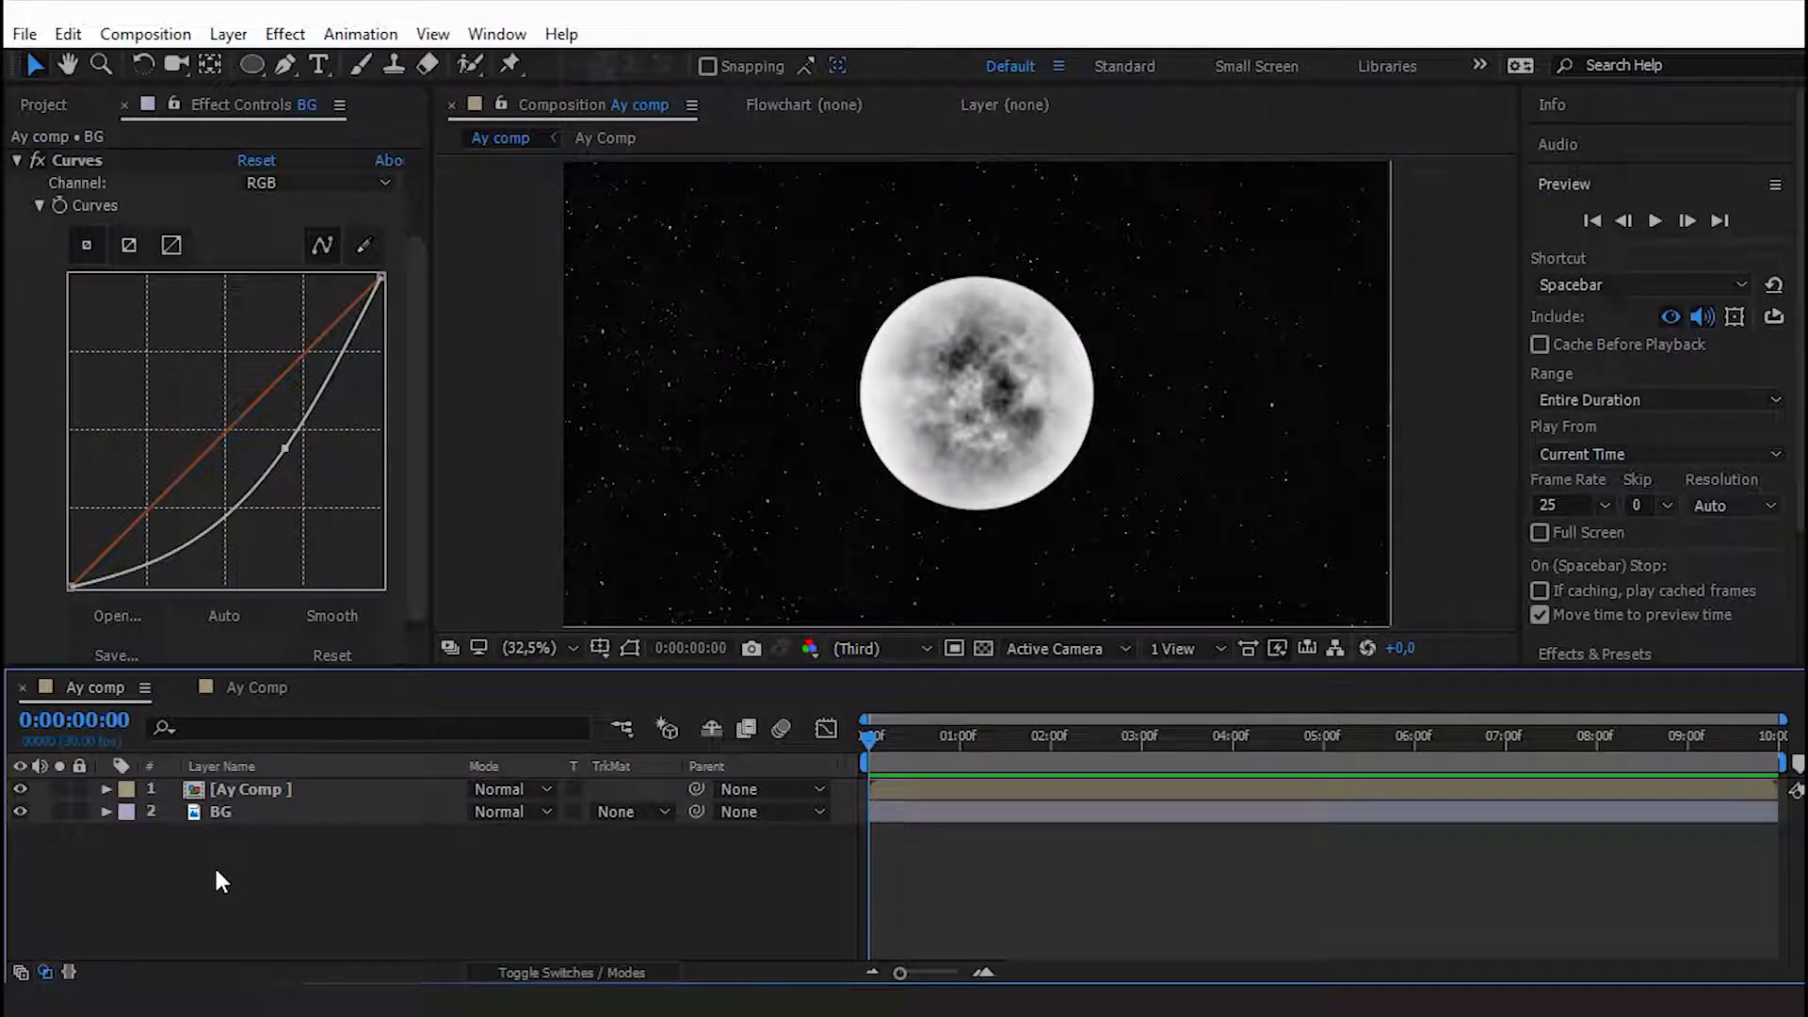
Apply the Glow effect to the BG layer to brighten the stars.
click(244, 810)
key(ctrl+space)
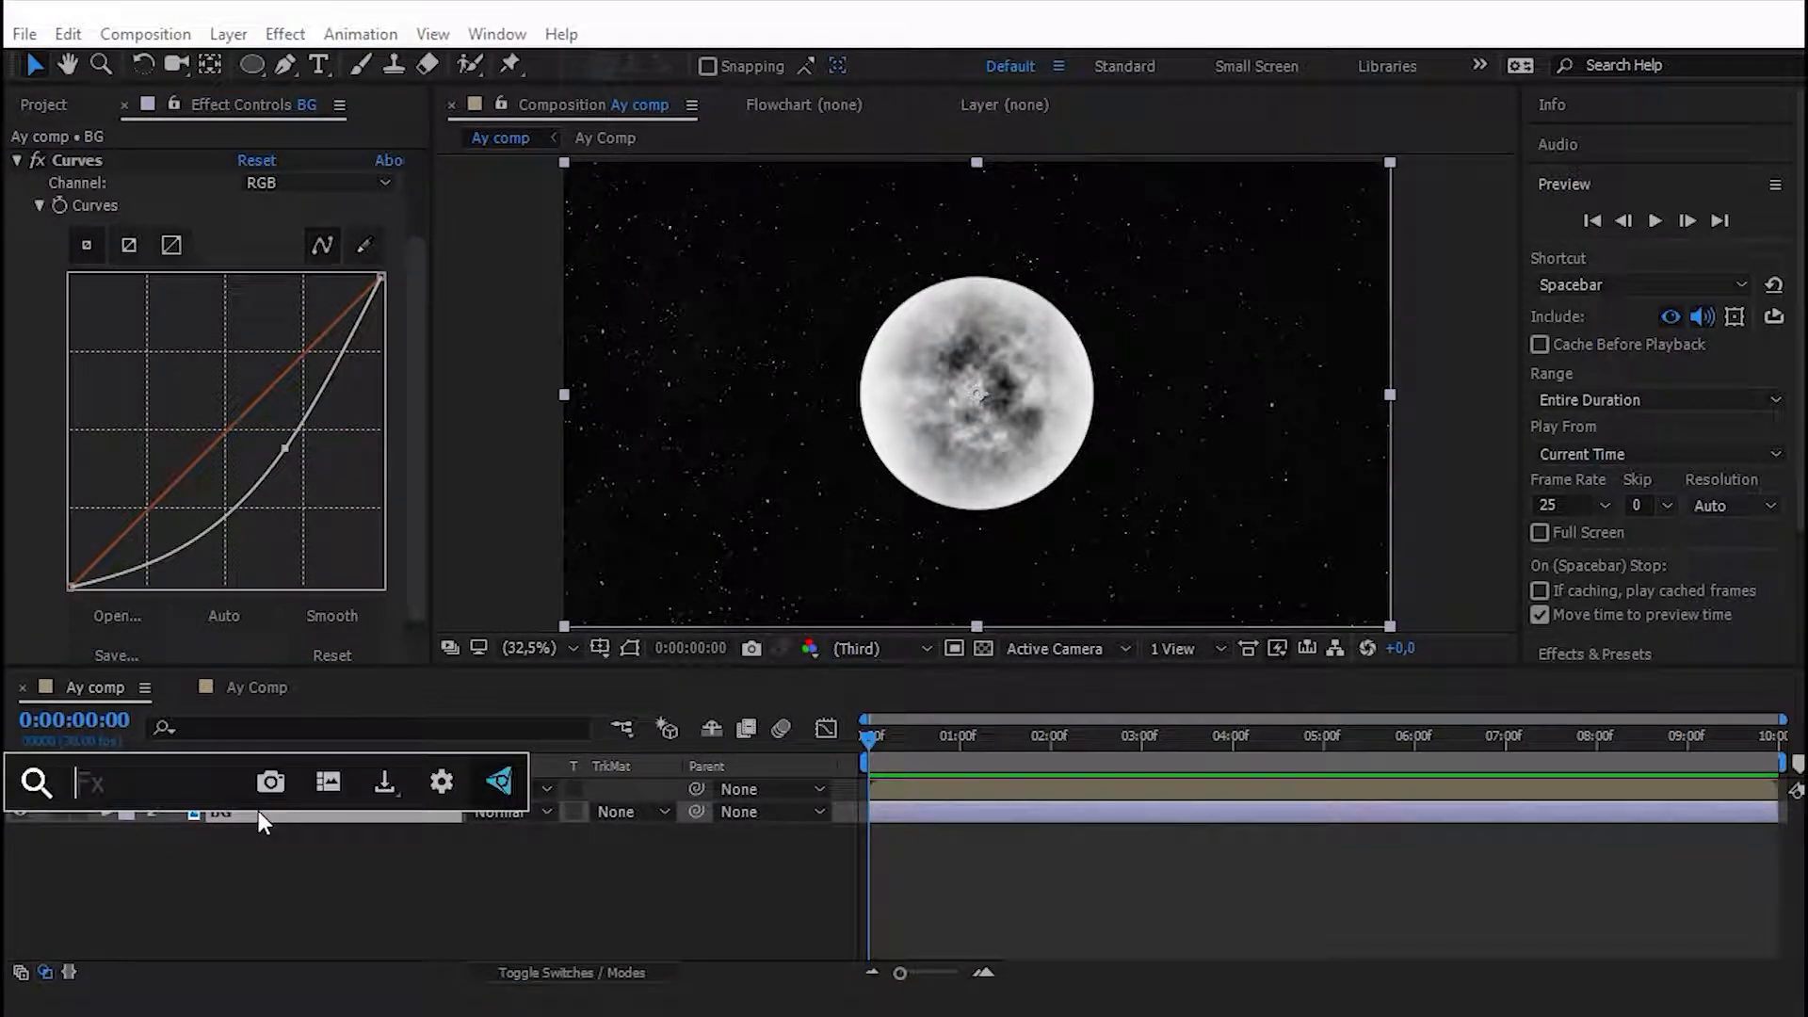
text(glow)
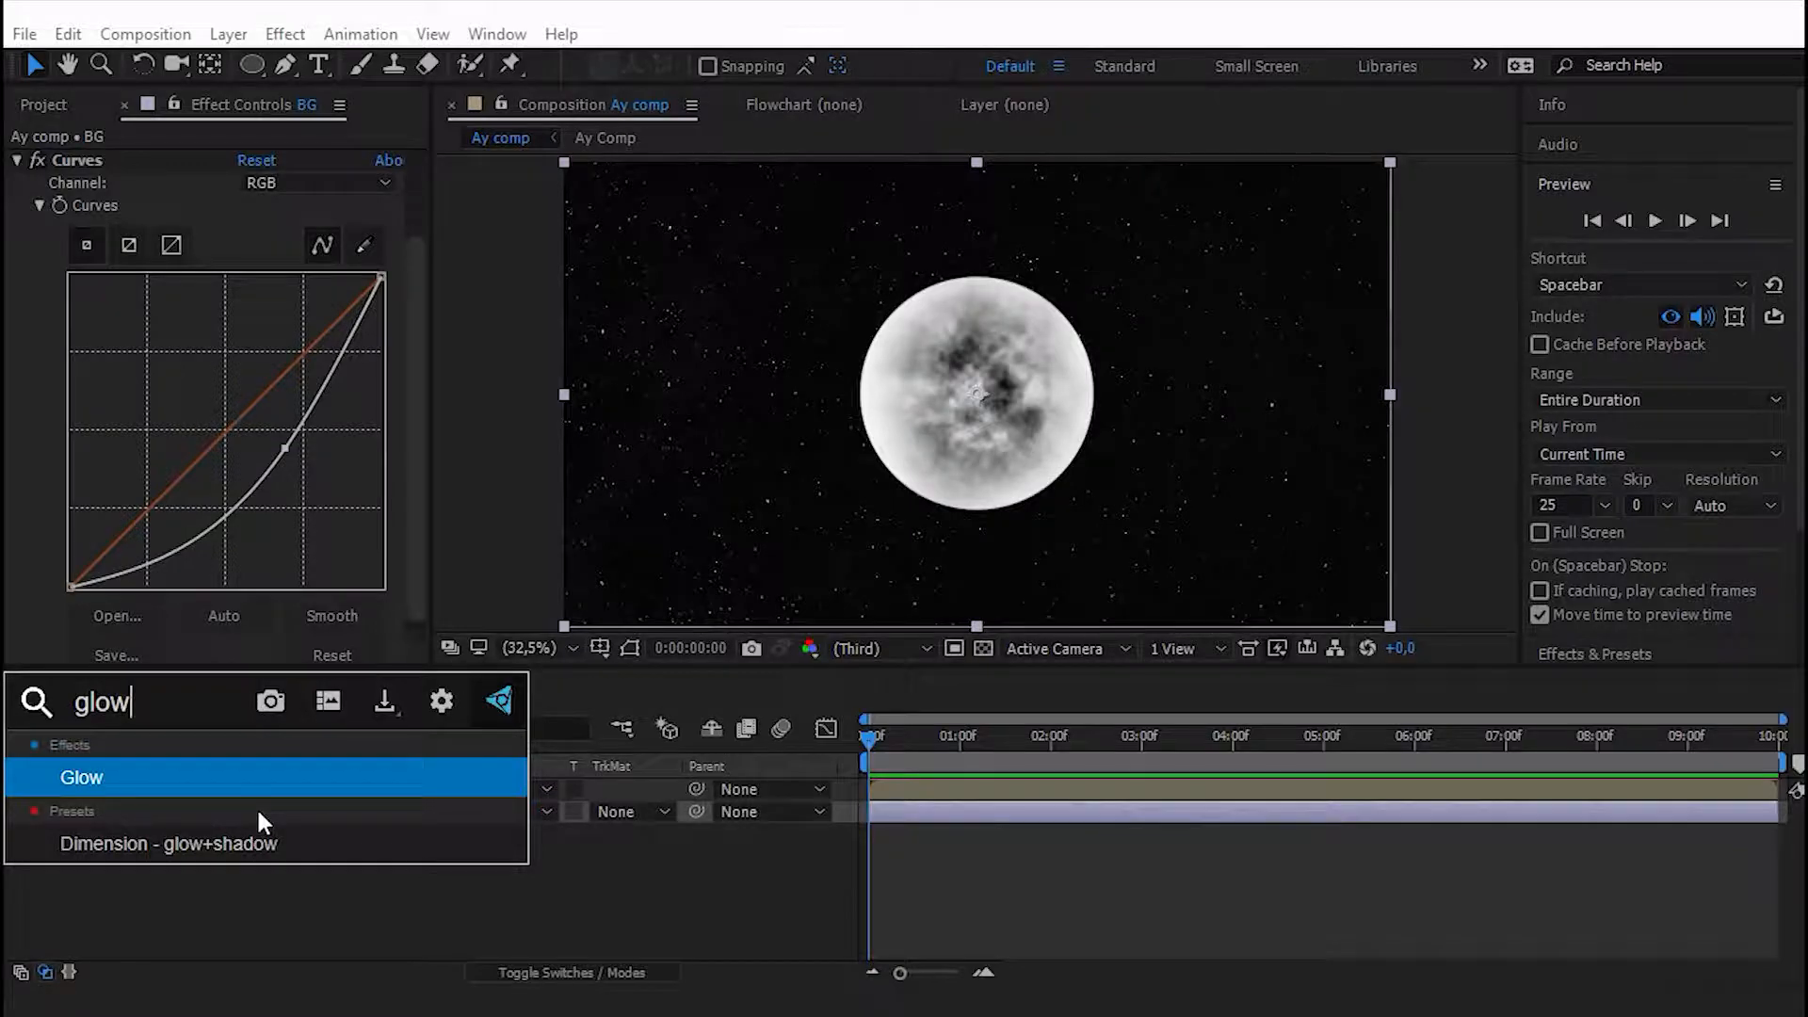
key(Return)
click(235, 881)
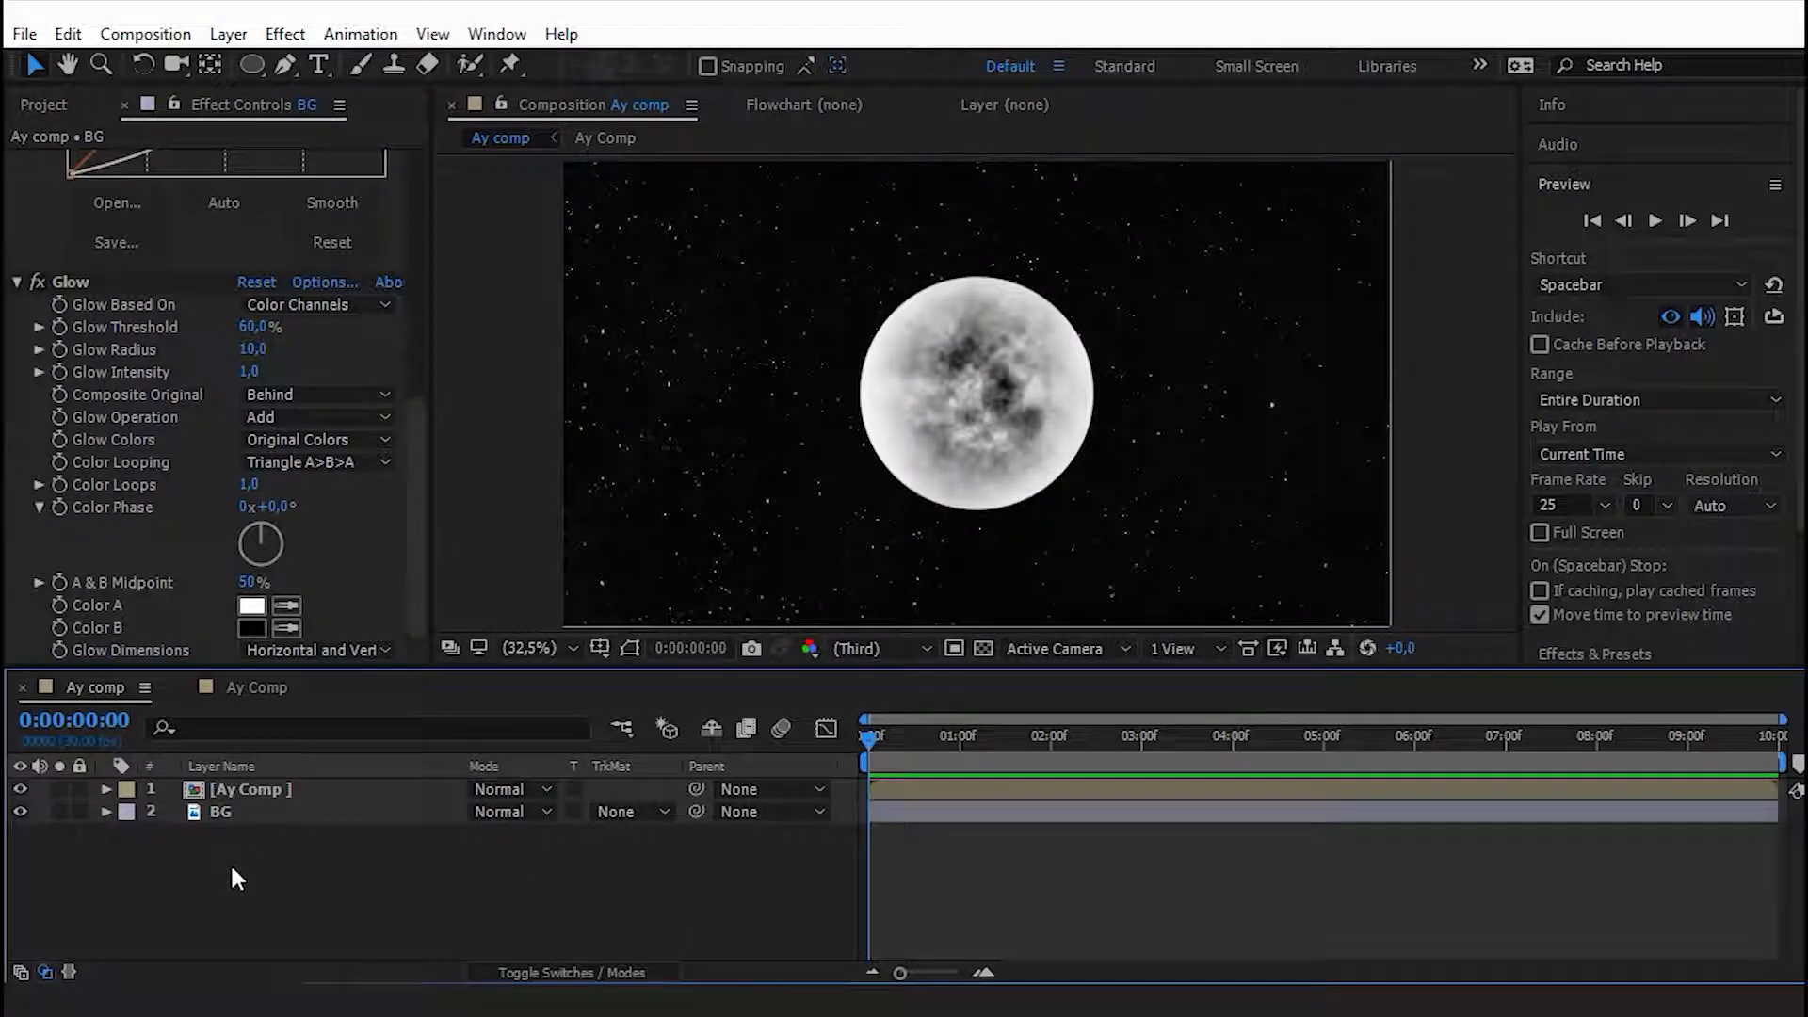
Scale the Ay Comp layer down to 58% and move the moon slightly above and right of the frame's centre.
click(526, 648)
click(584, 200)
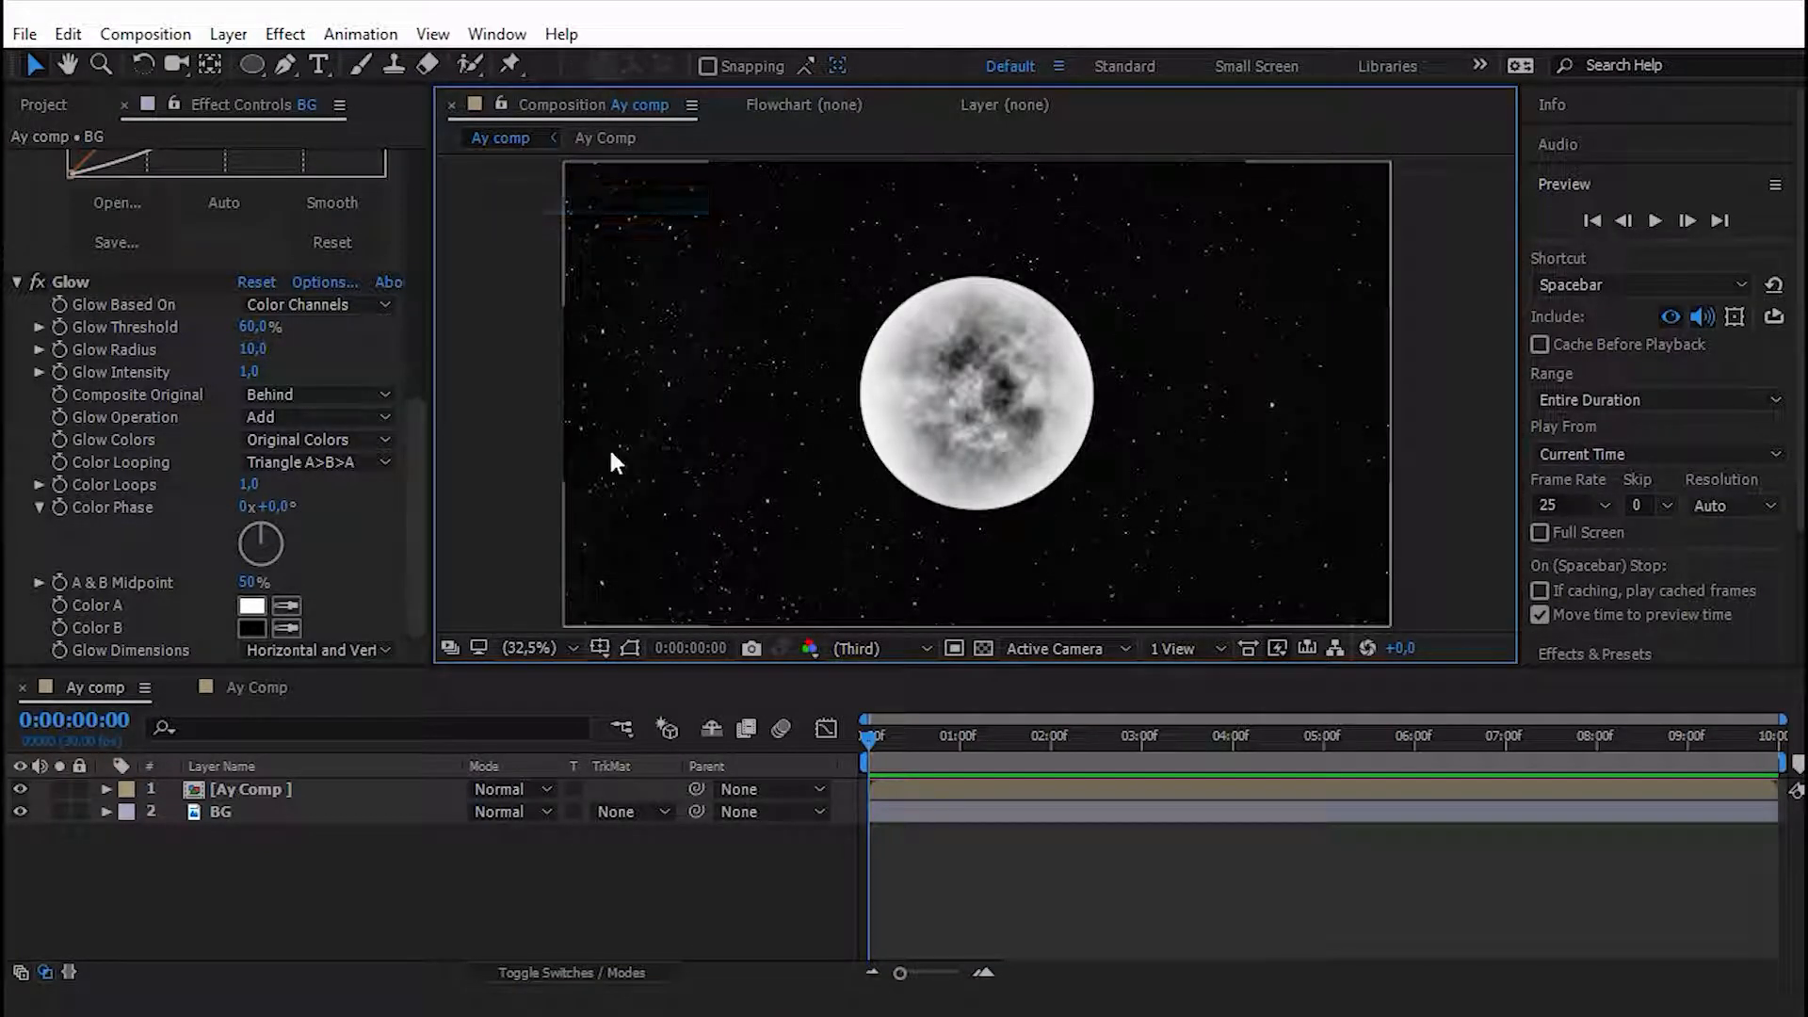
click(233, 789)
key(s)
drag(503, 811, 464, 807)
drag(984, 496, 1007, 443)
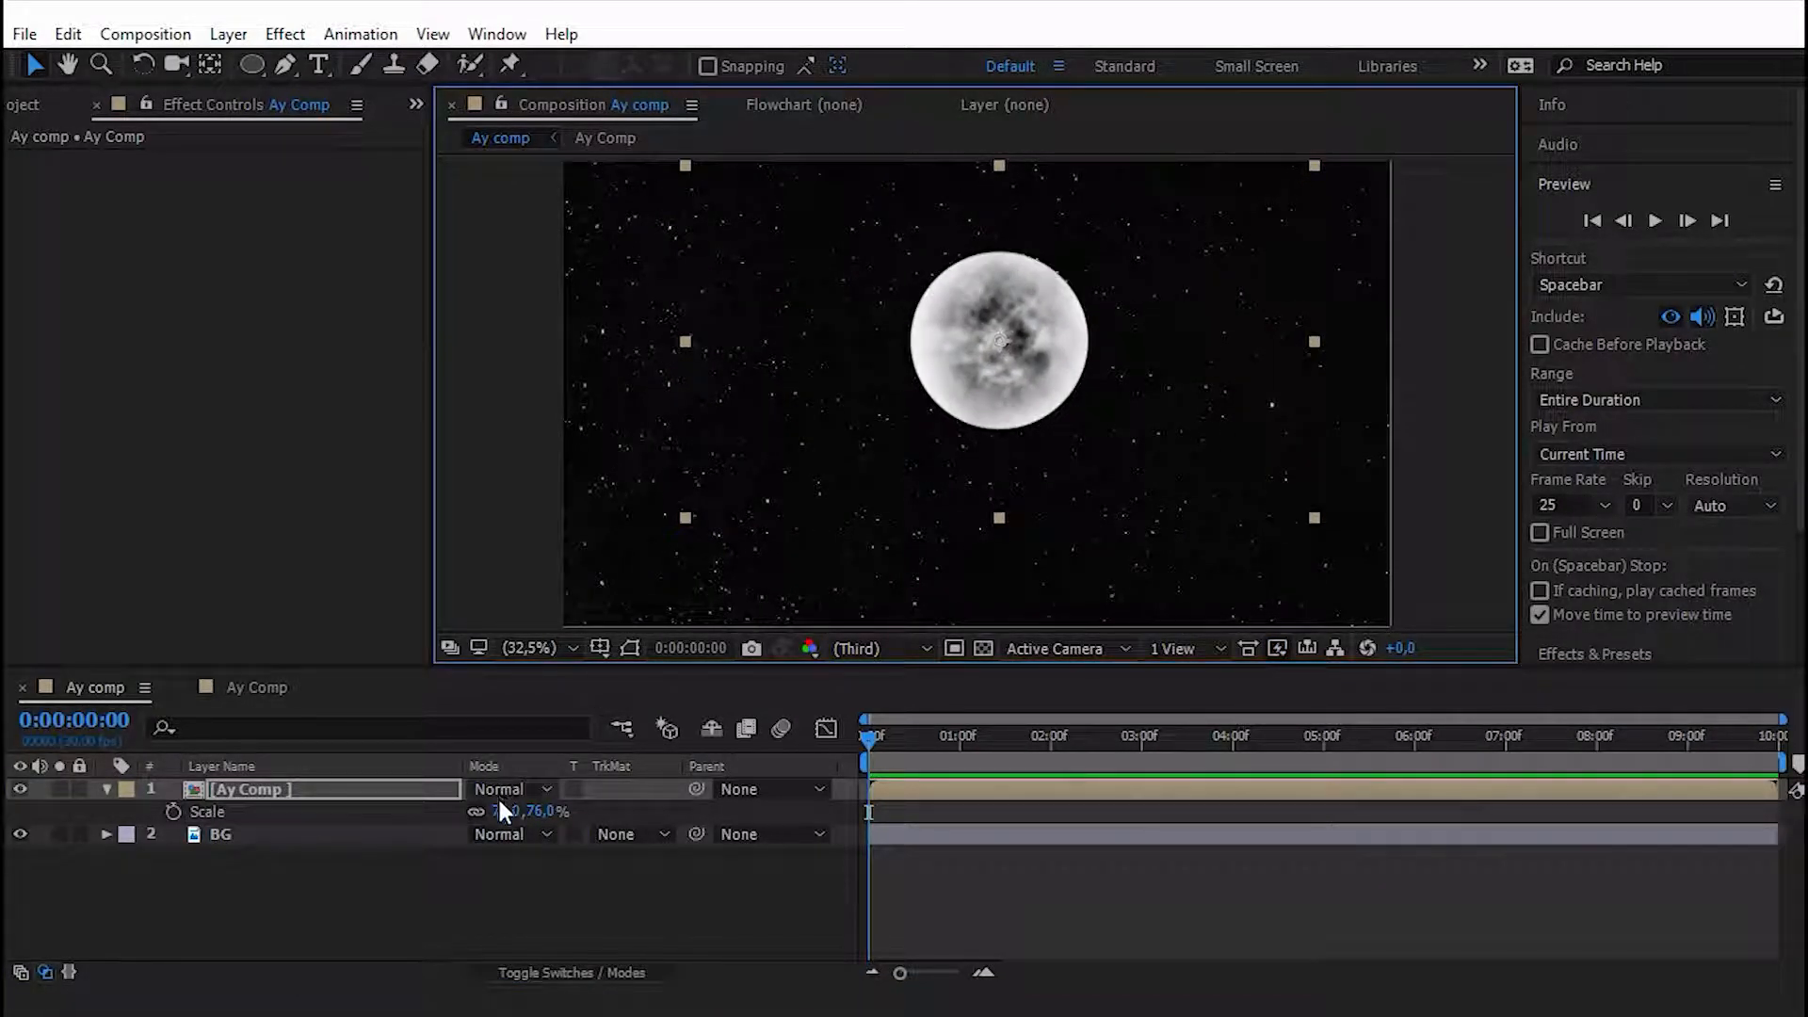
drag(497, 810, 473, 810)
drag(1048, 362, 1065, 363)
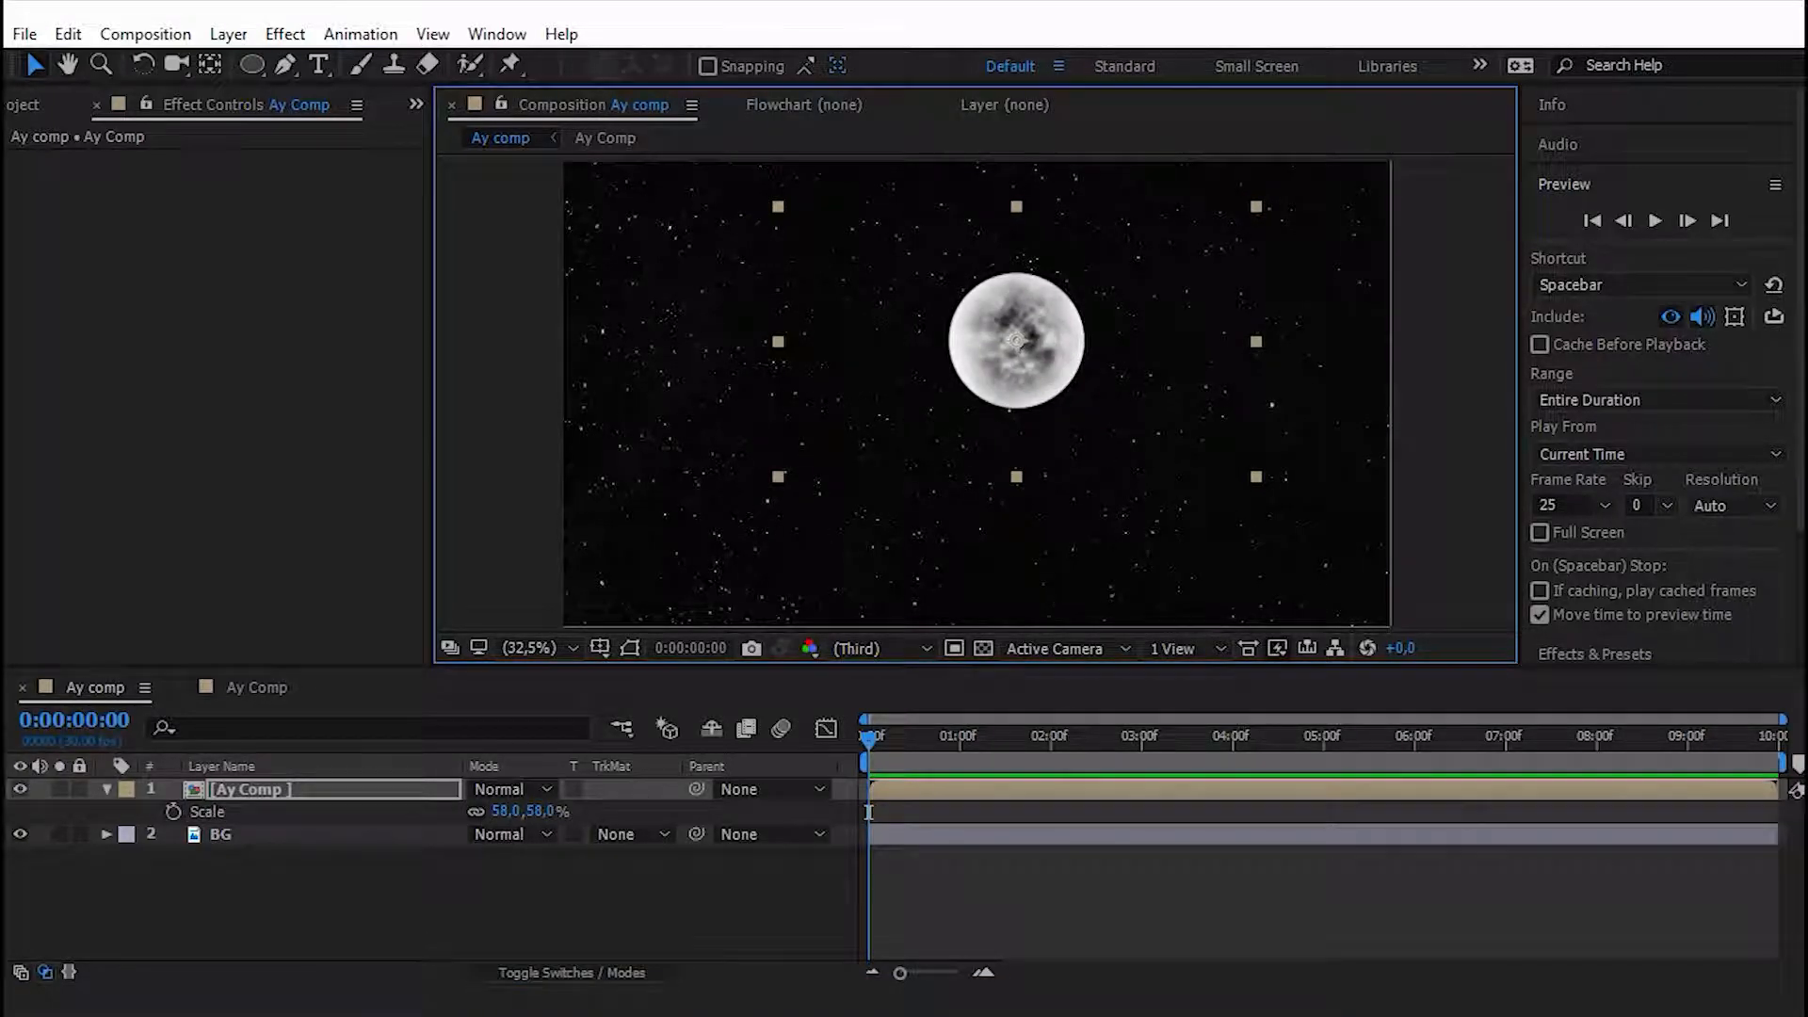
click(106, 789)
Add a black 1920 x 1080 px solid layer named Noise to the composition.
click(223, 852)
right_click(222, 851)
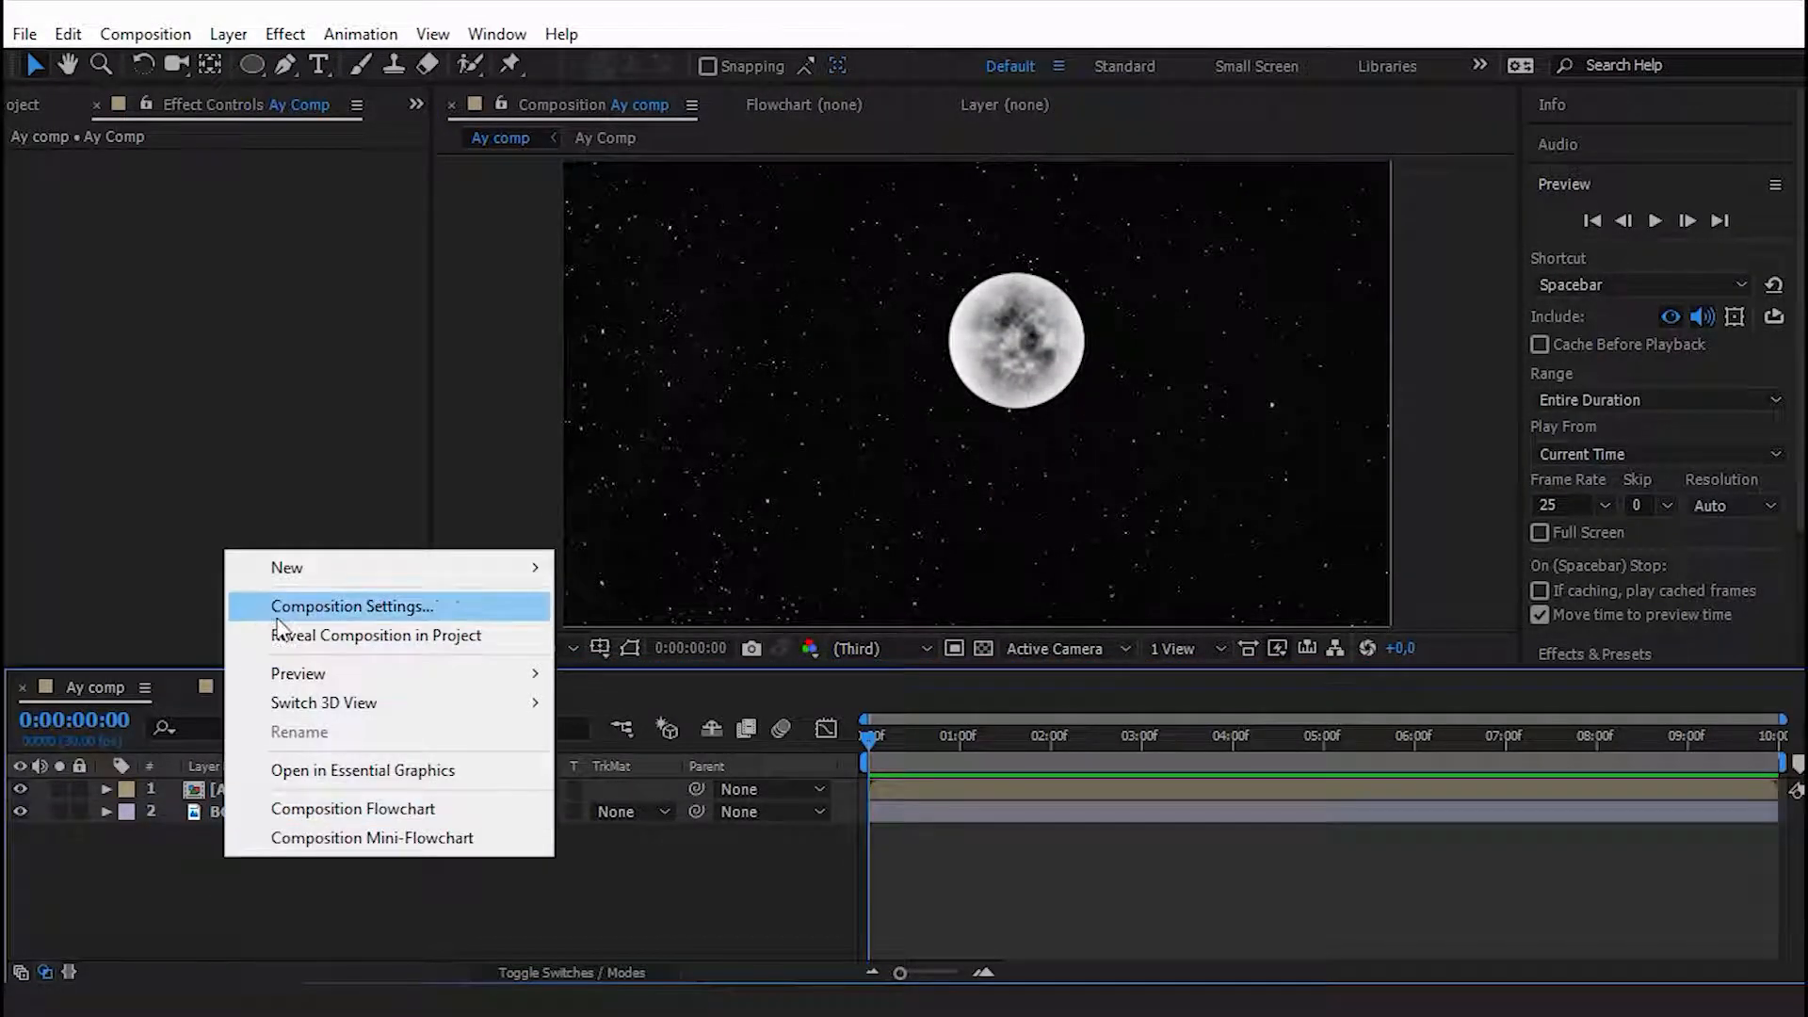
mouse_move(286, 580)
click(709, 638)
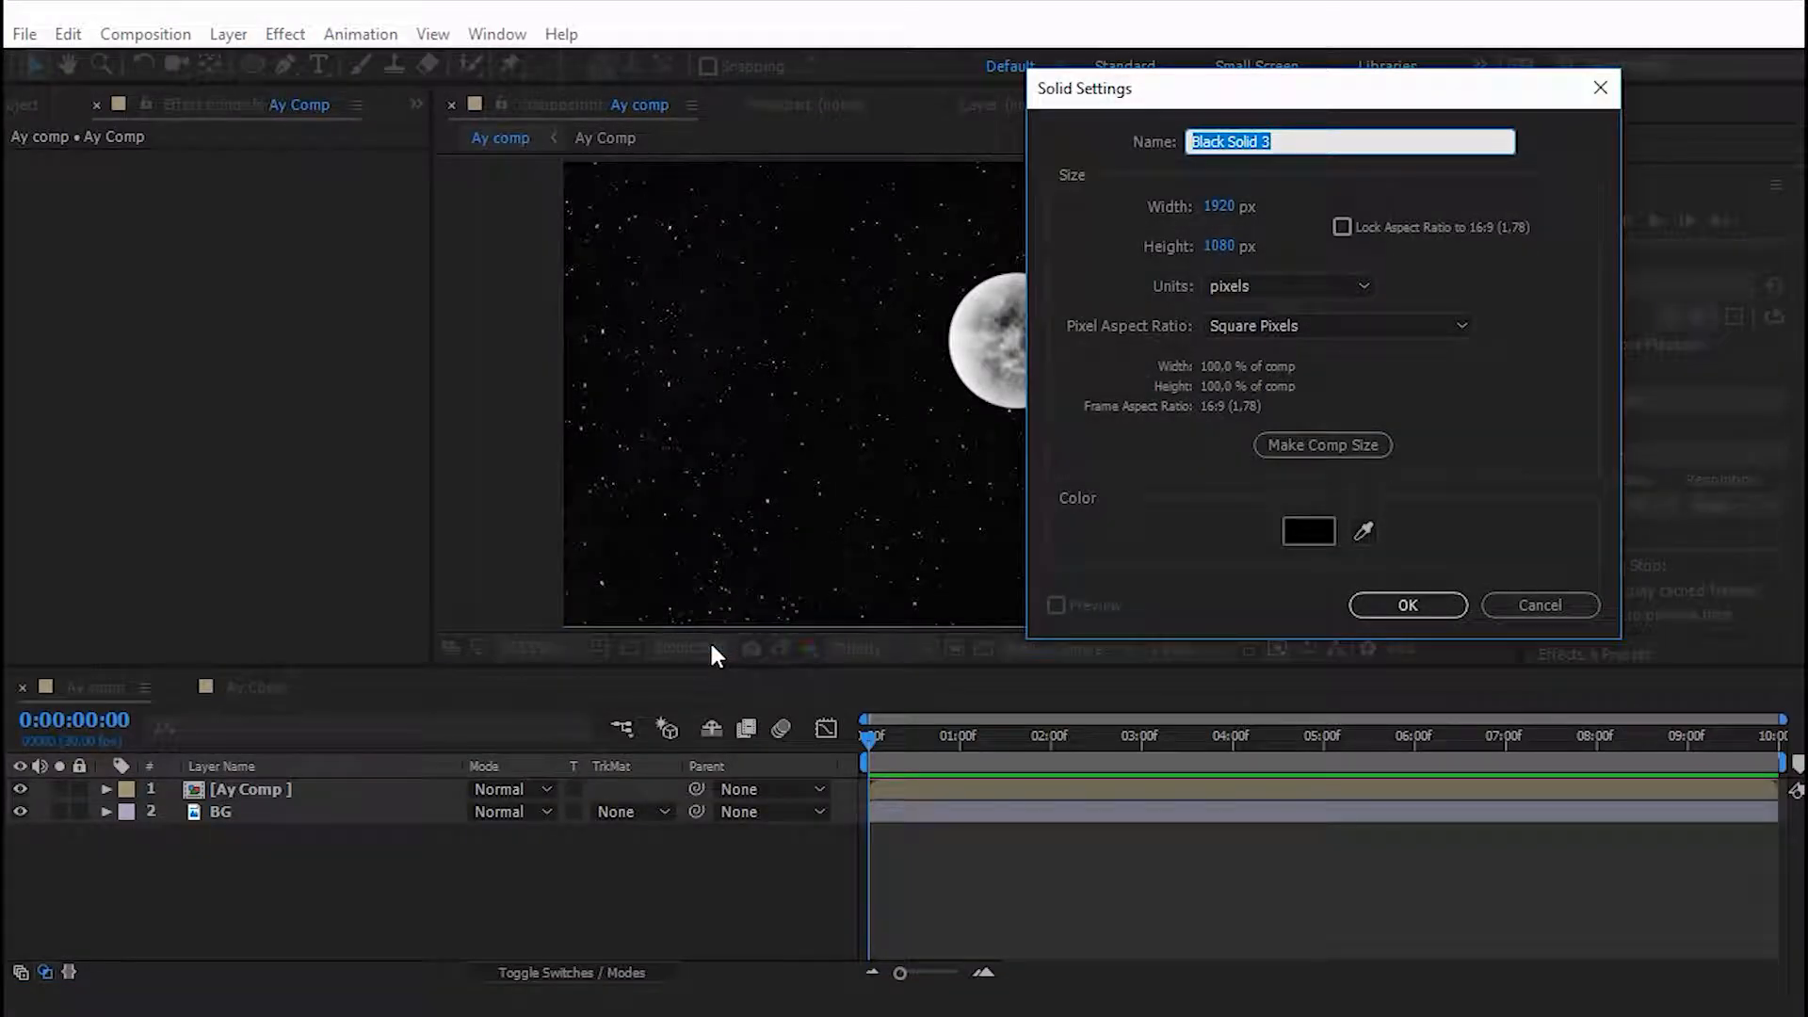
text(Noise)
key(Return)
Apply the Fractal Noise effect to the Noise layer.
key(ctrl+space)
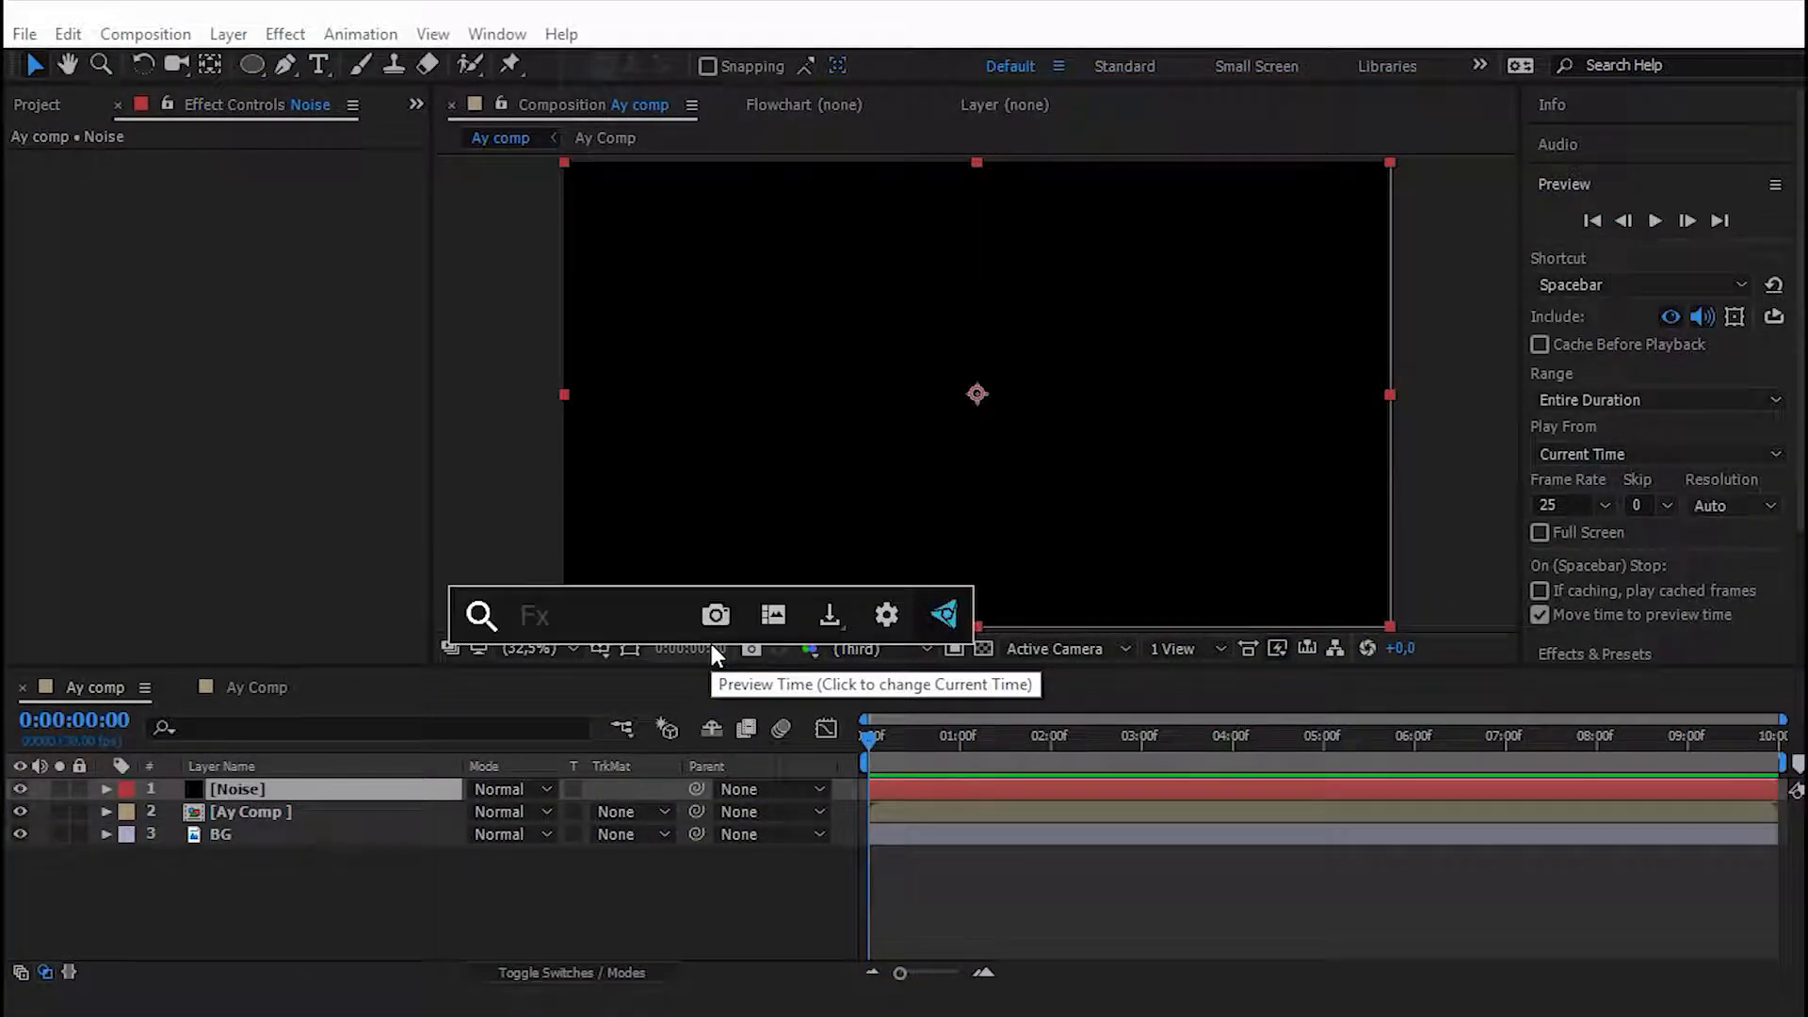
text(fra)
key(Down)
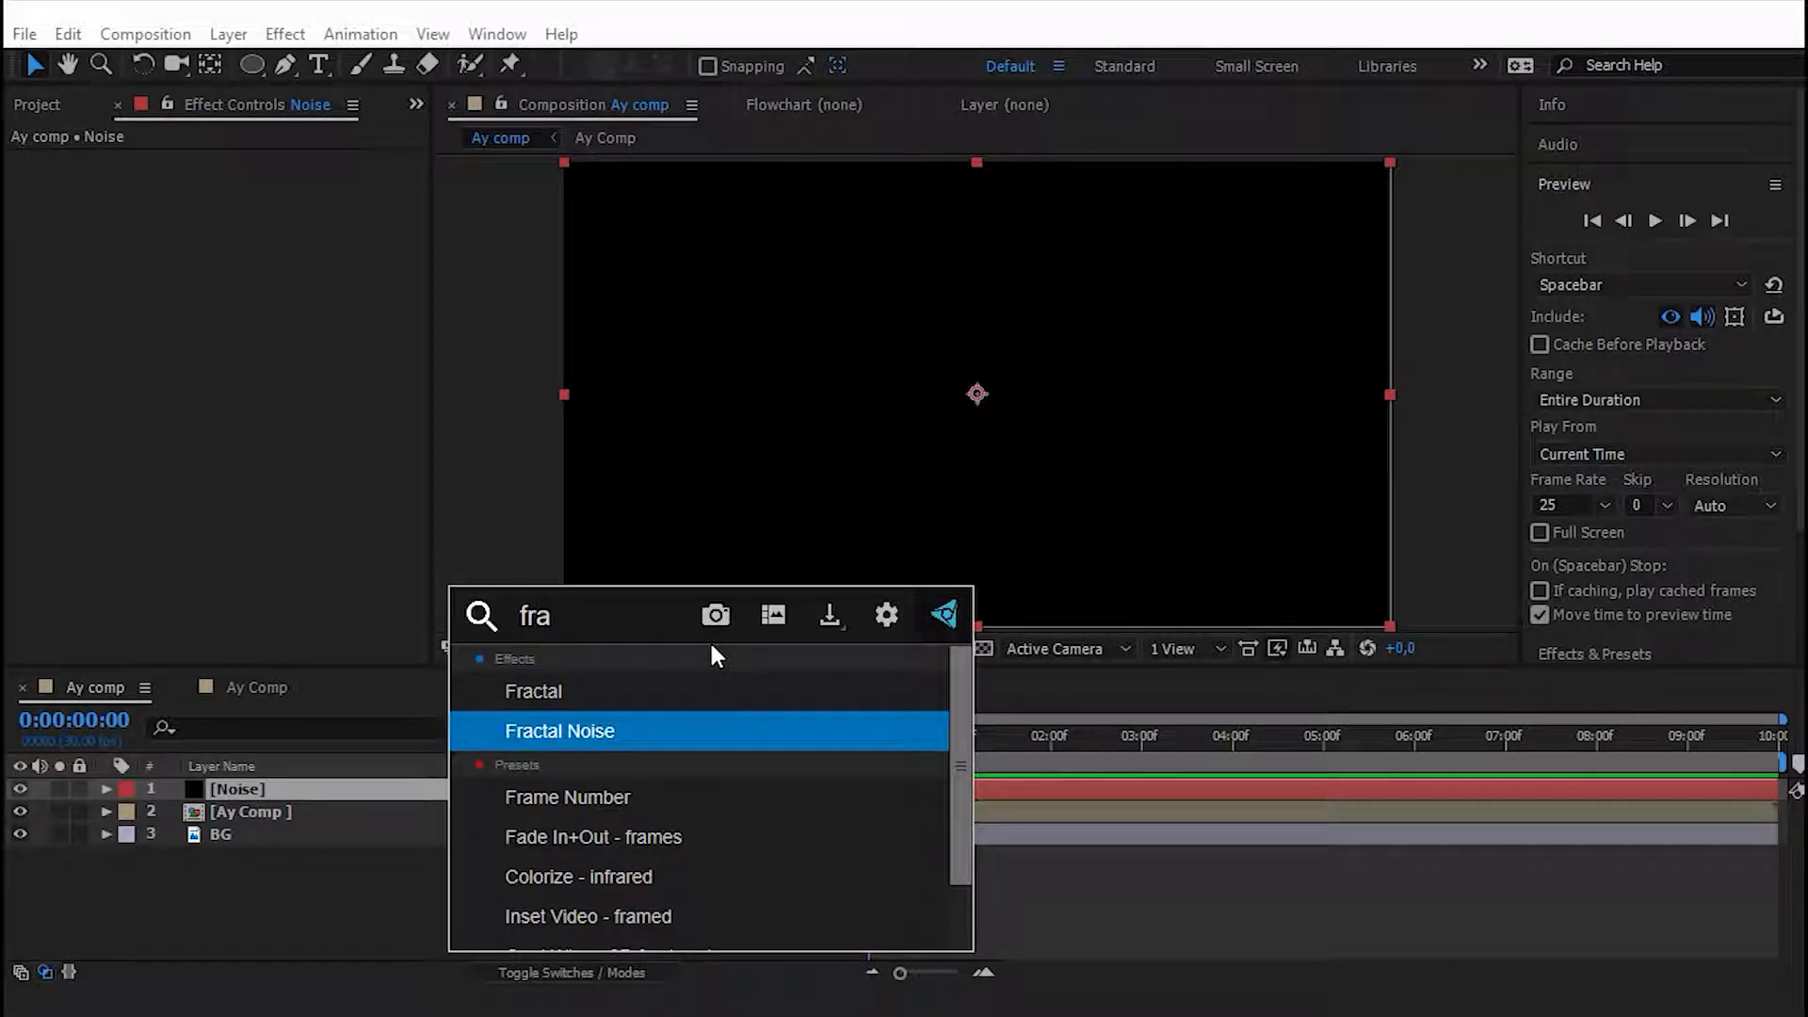
key(Return)
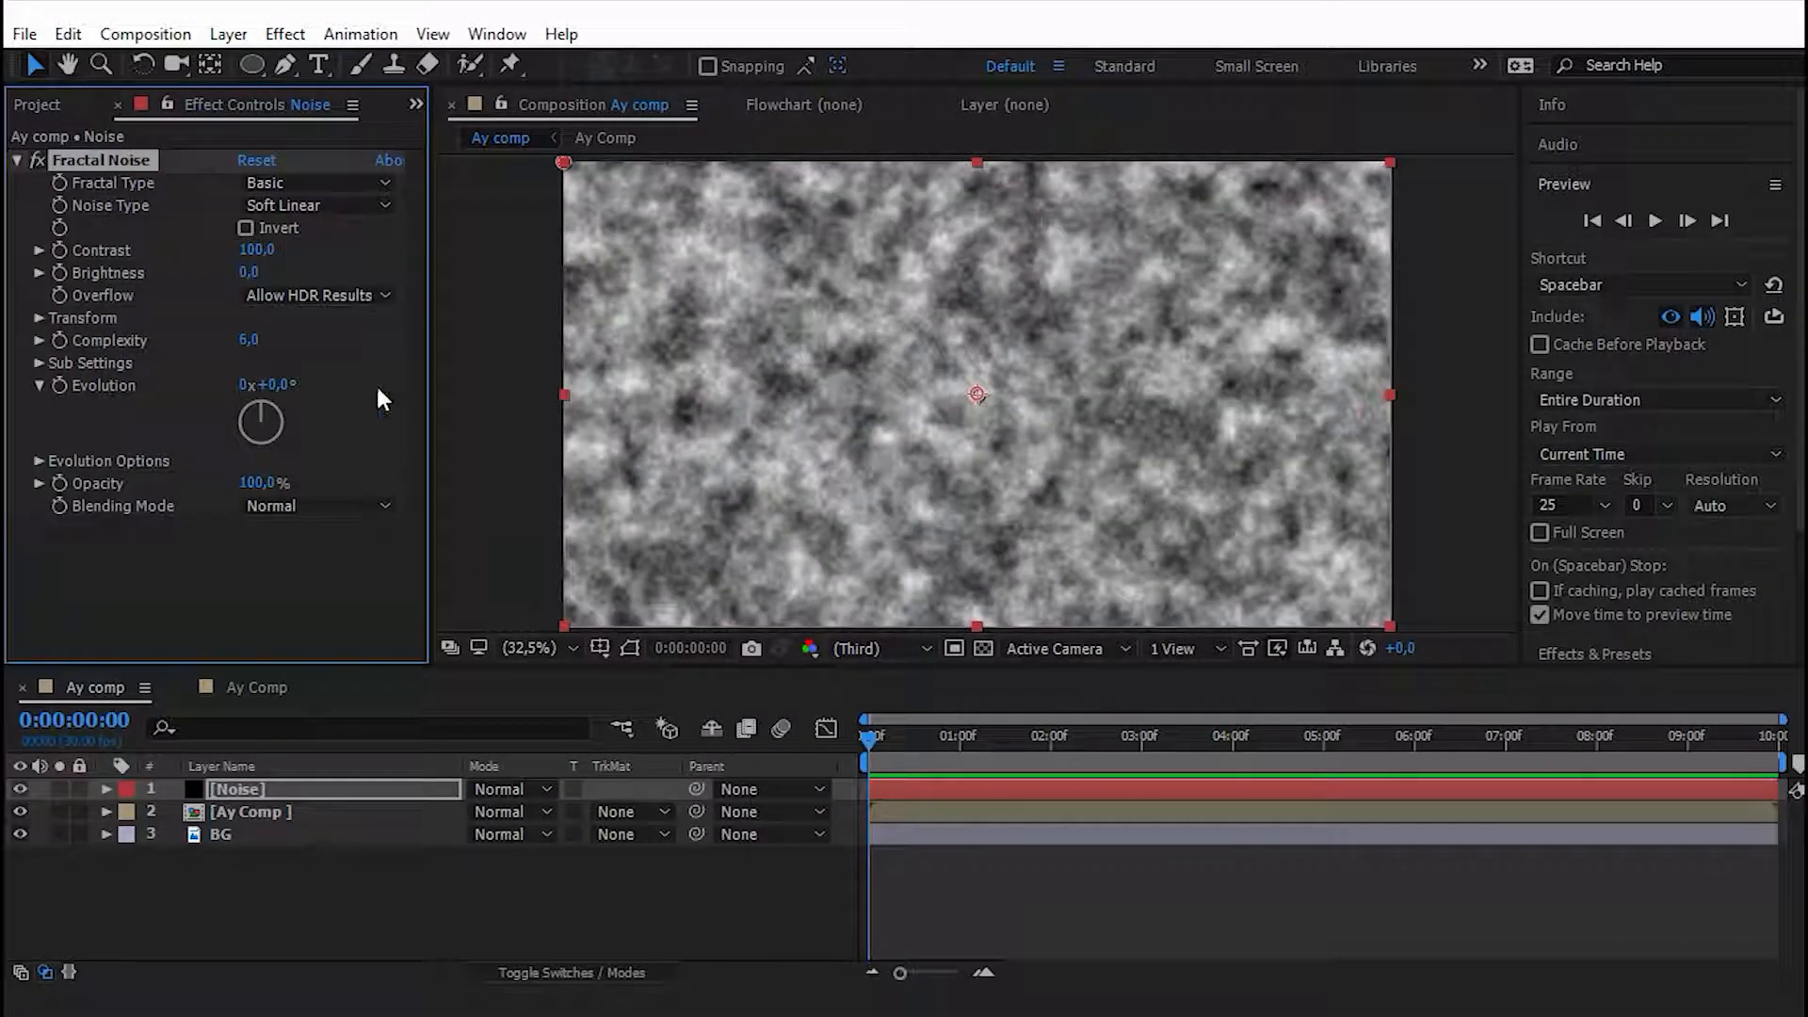
Set the Fractal Noise contrast to 564 and brightness to -40 on the Noise layer.
click(262, 256)
click(247, 273)
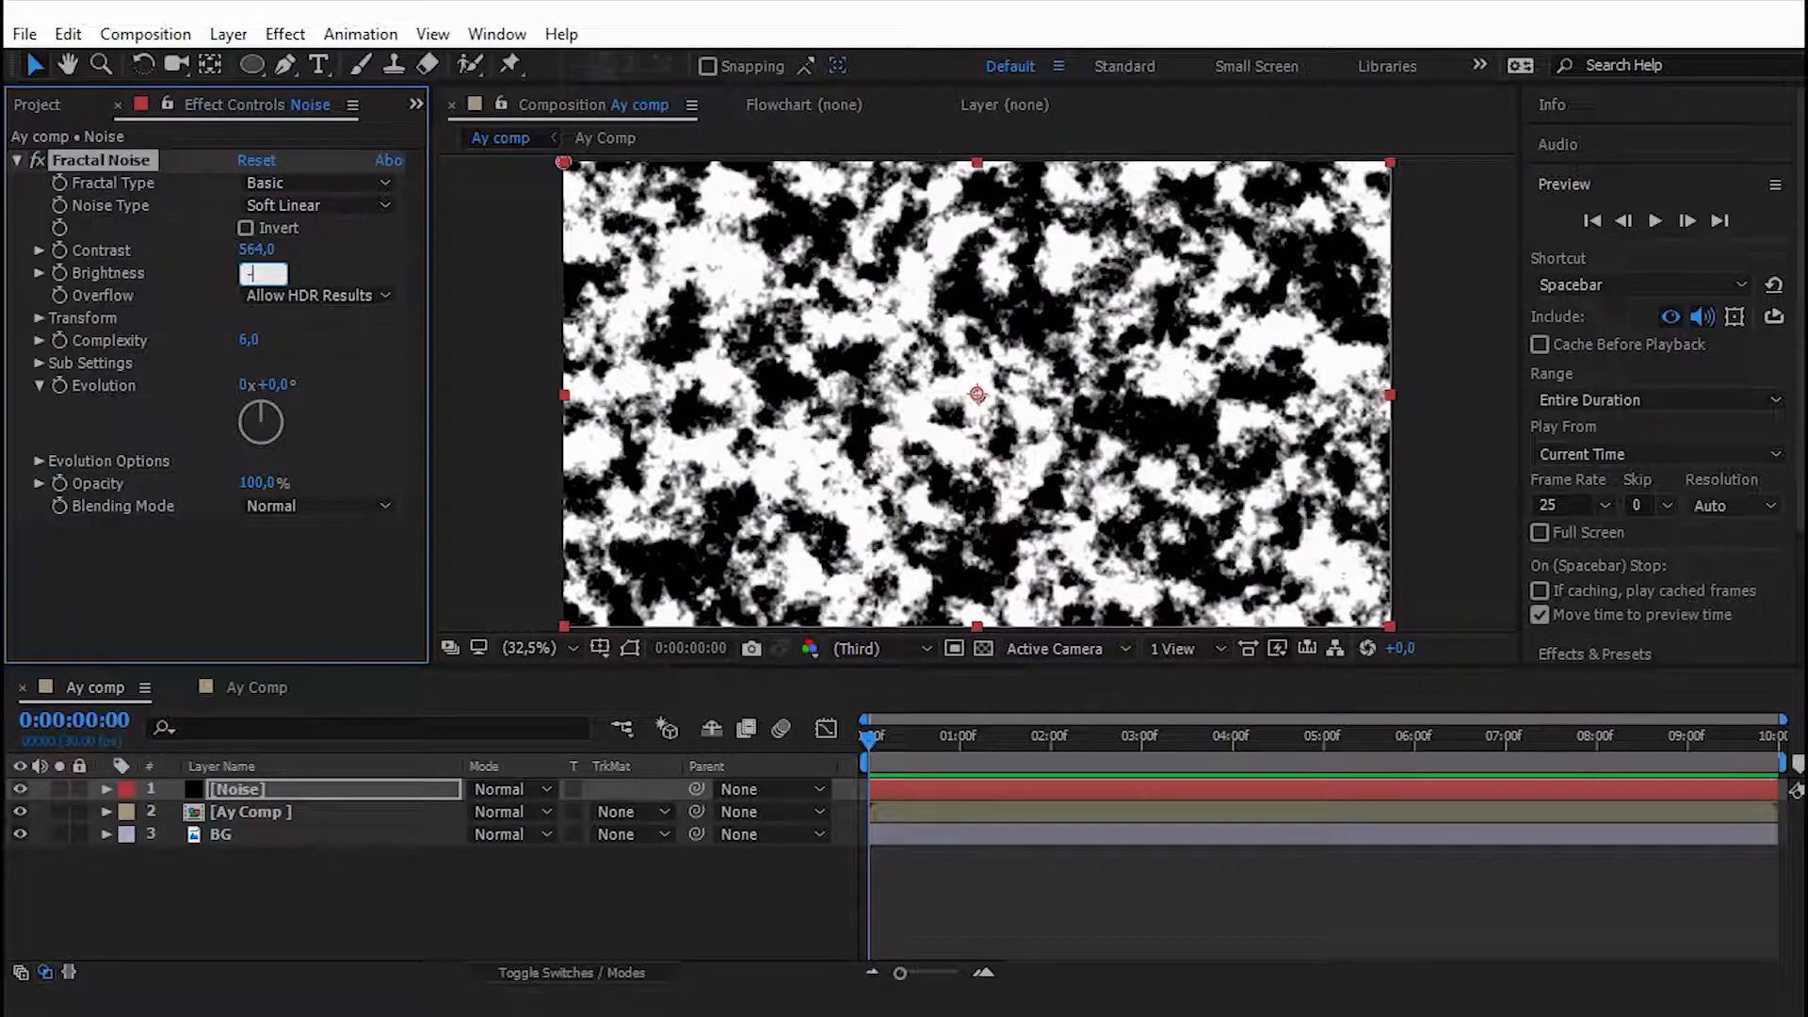
key(Return)
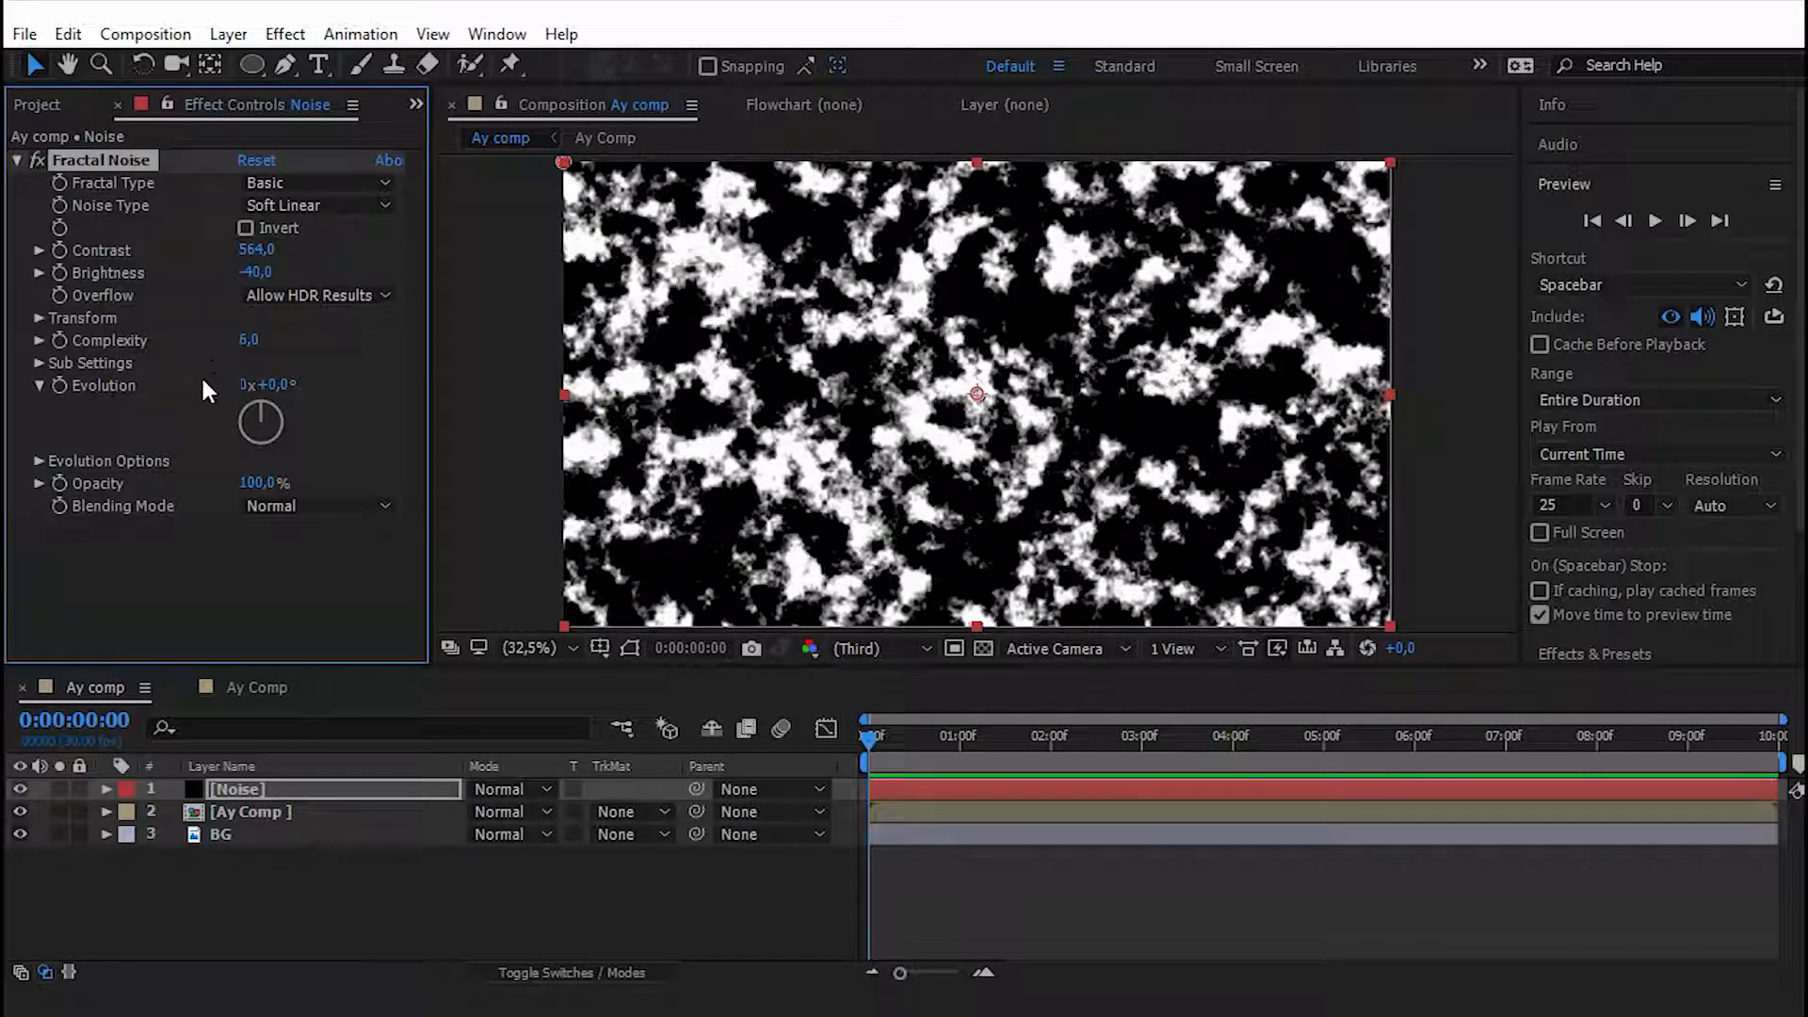
Enlarge the Fractal Noise pattern on the Noise layer to a uniform scale of 325.
click(39, 319)
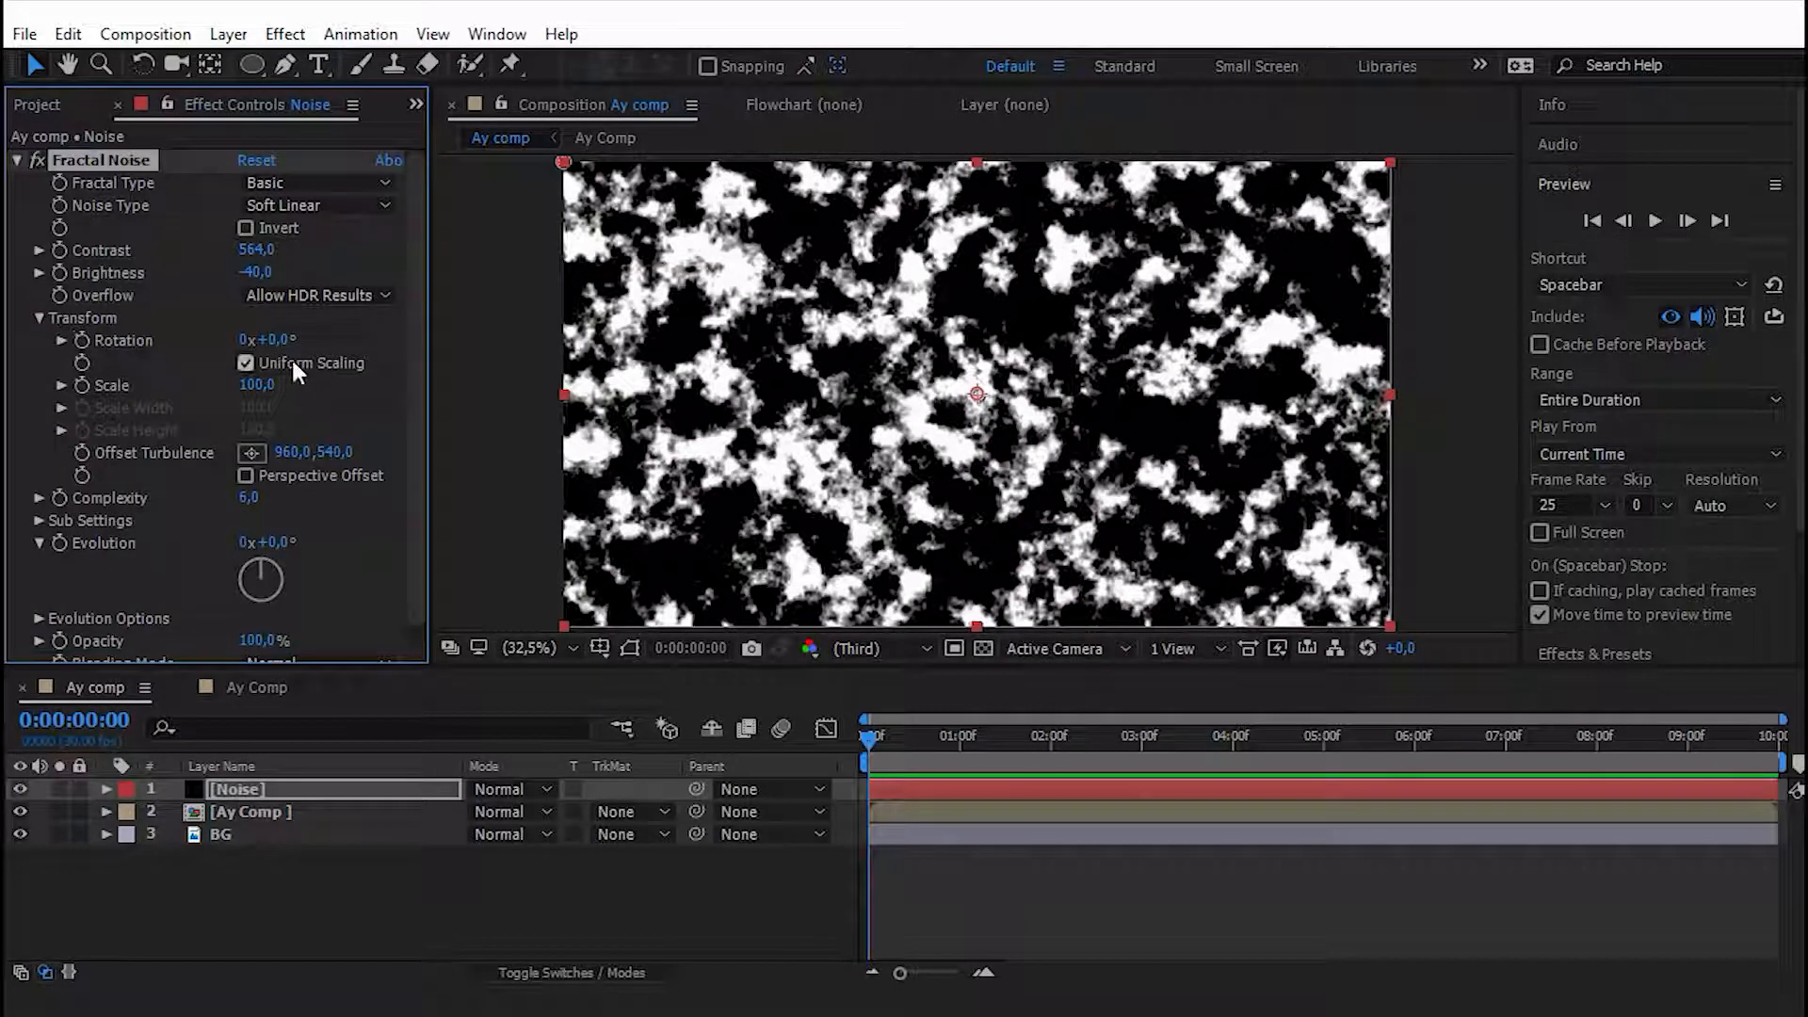
click(258, 386)
key(Return)
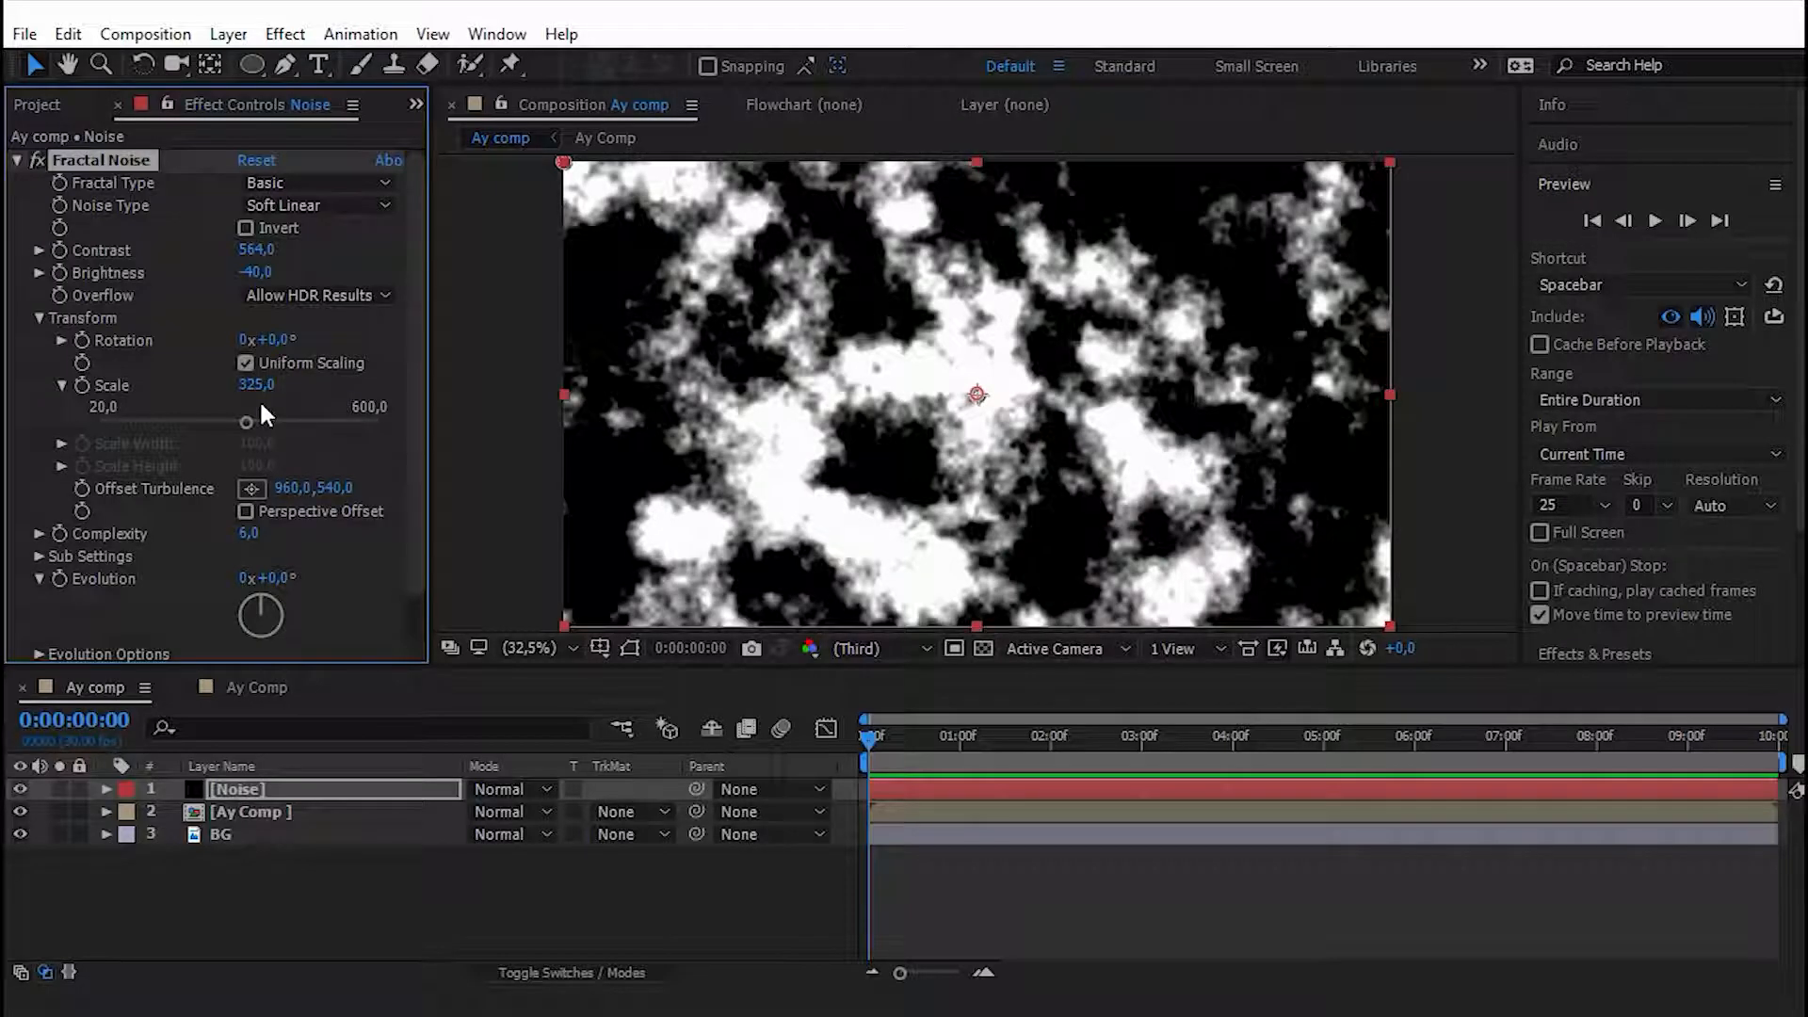
click(270, 340)
click(346, 570)
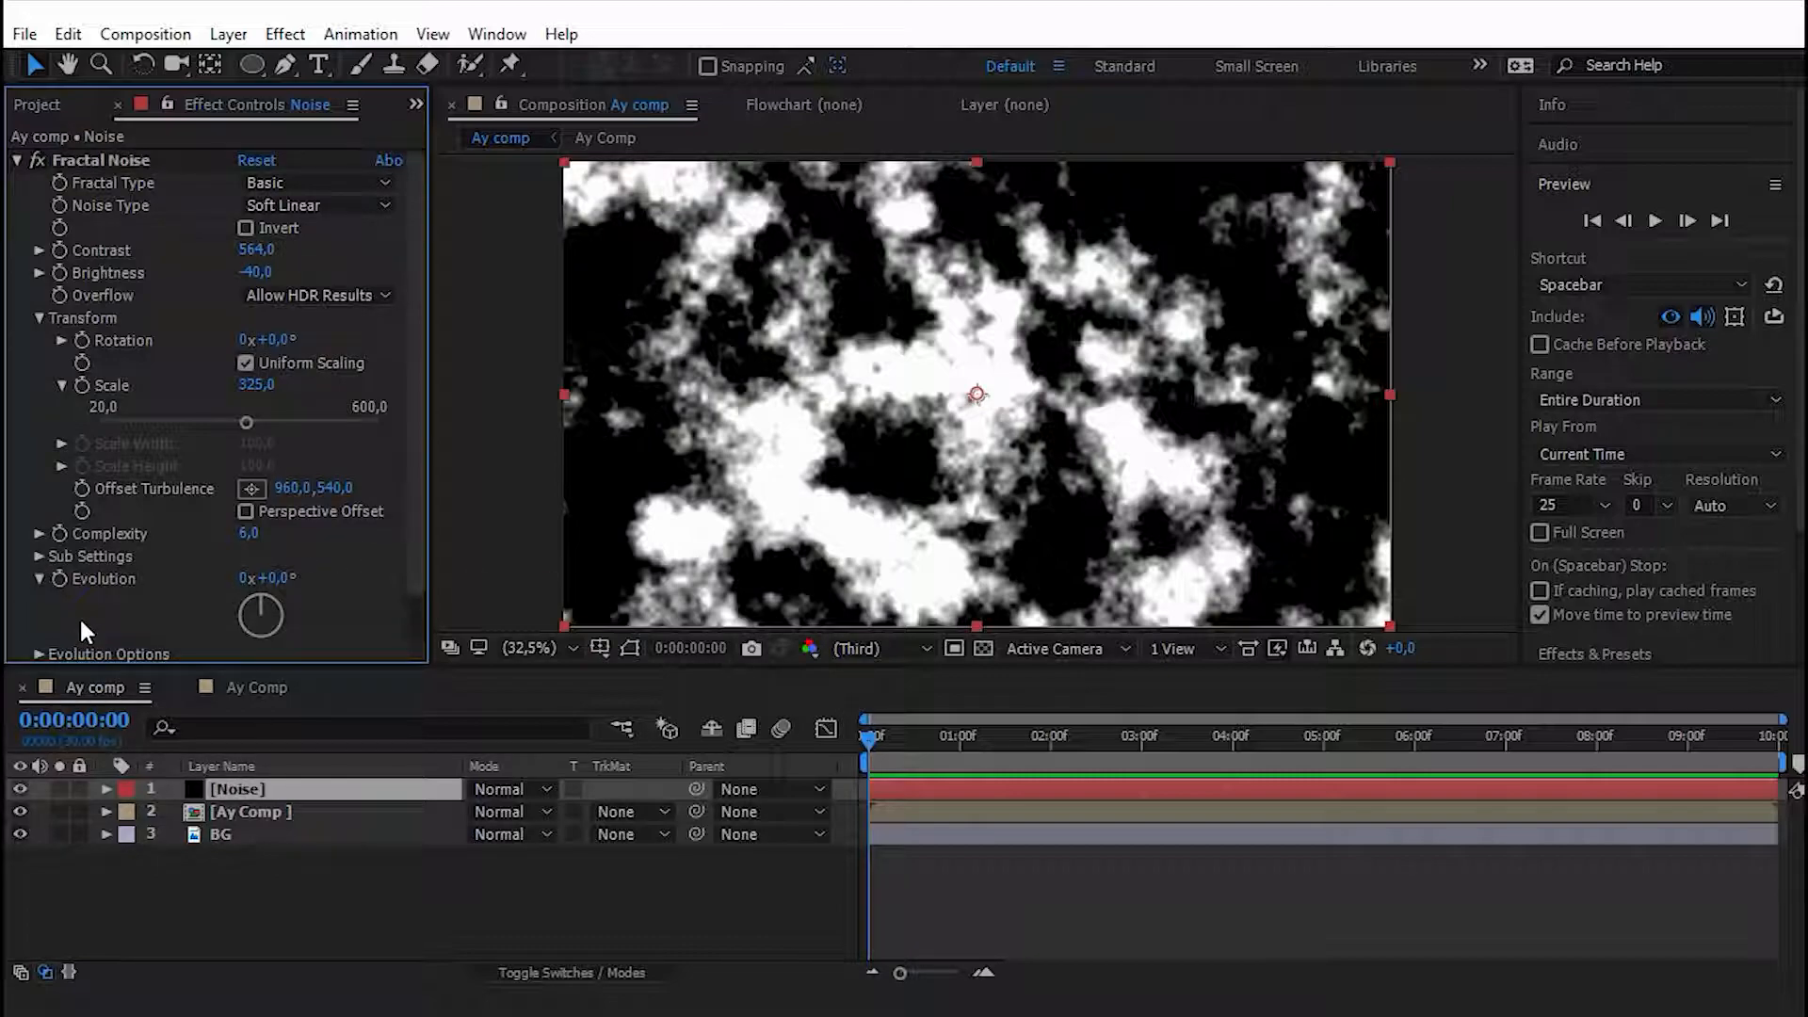
Animate the Fractal Noise Evolution from 0° at the composition's start to 80° at 0:00:09:29 and preview the motion.
click(59, 578)
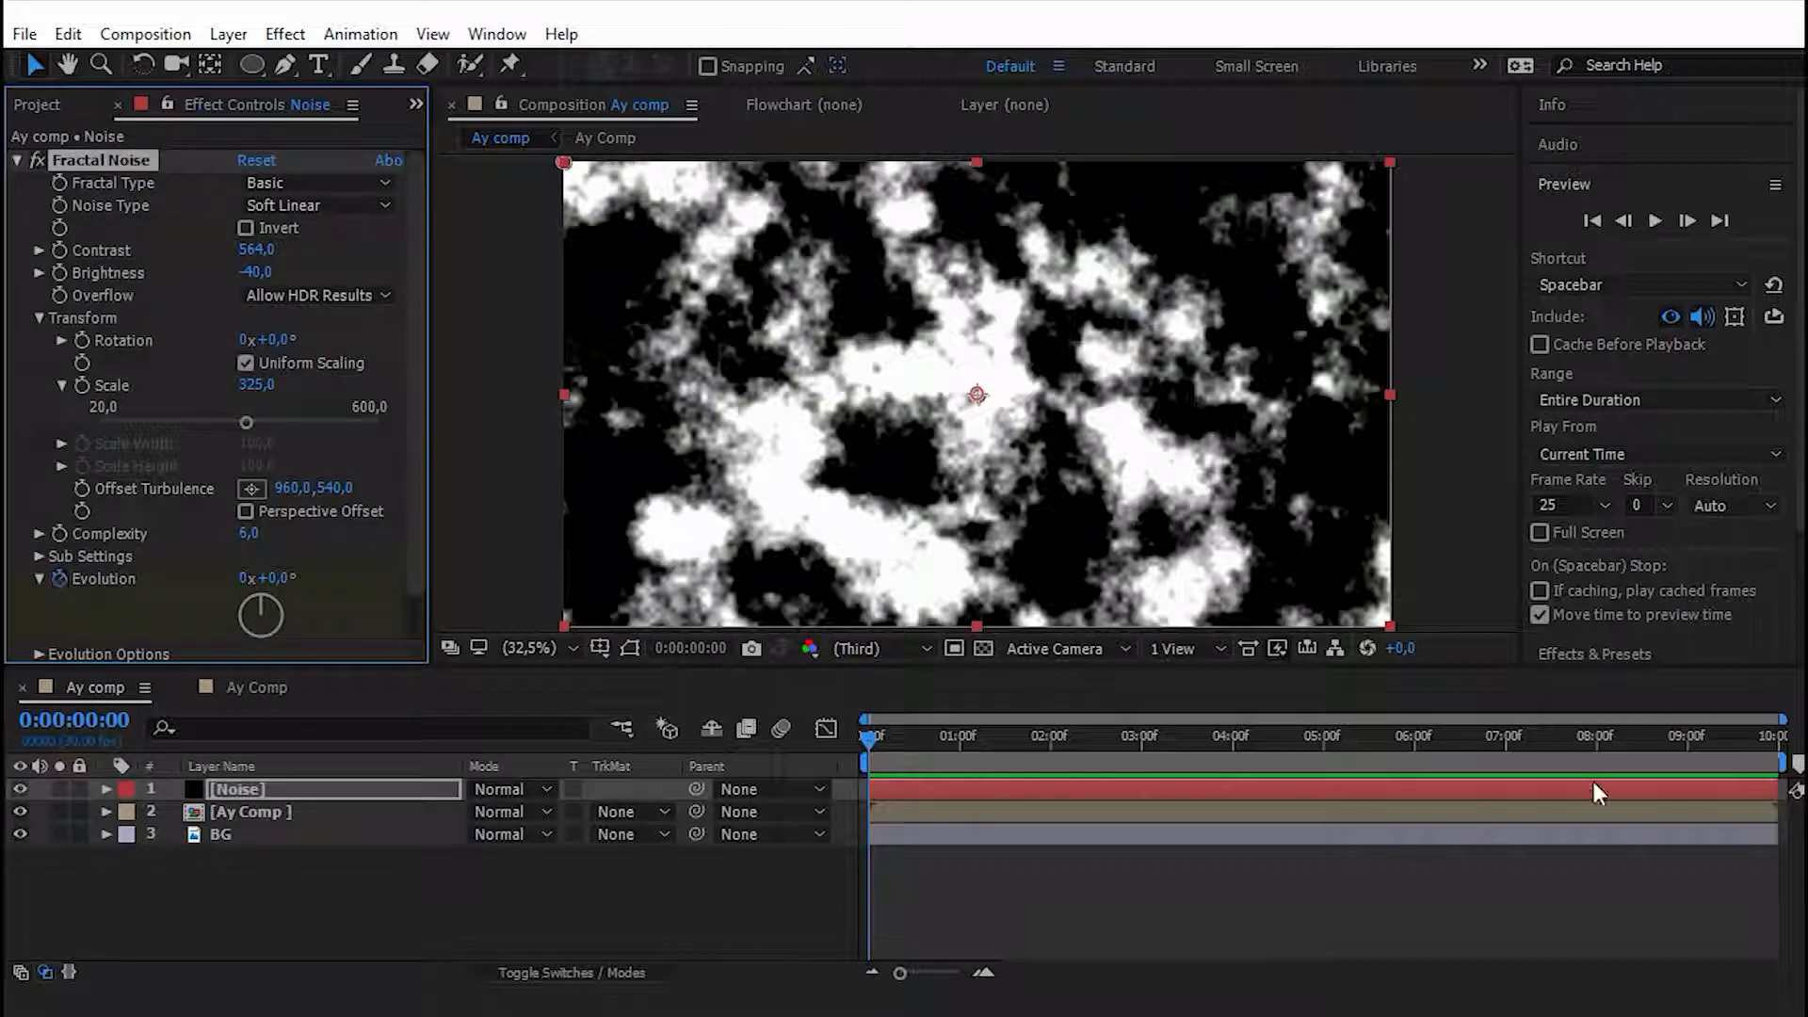
drag(1745, 751, 1784, 744)
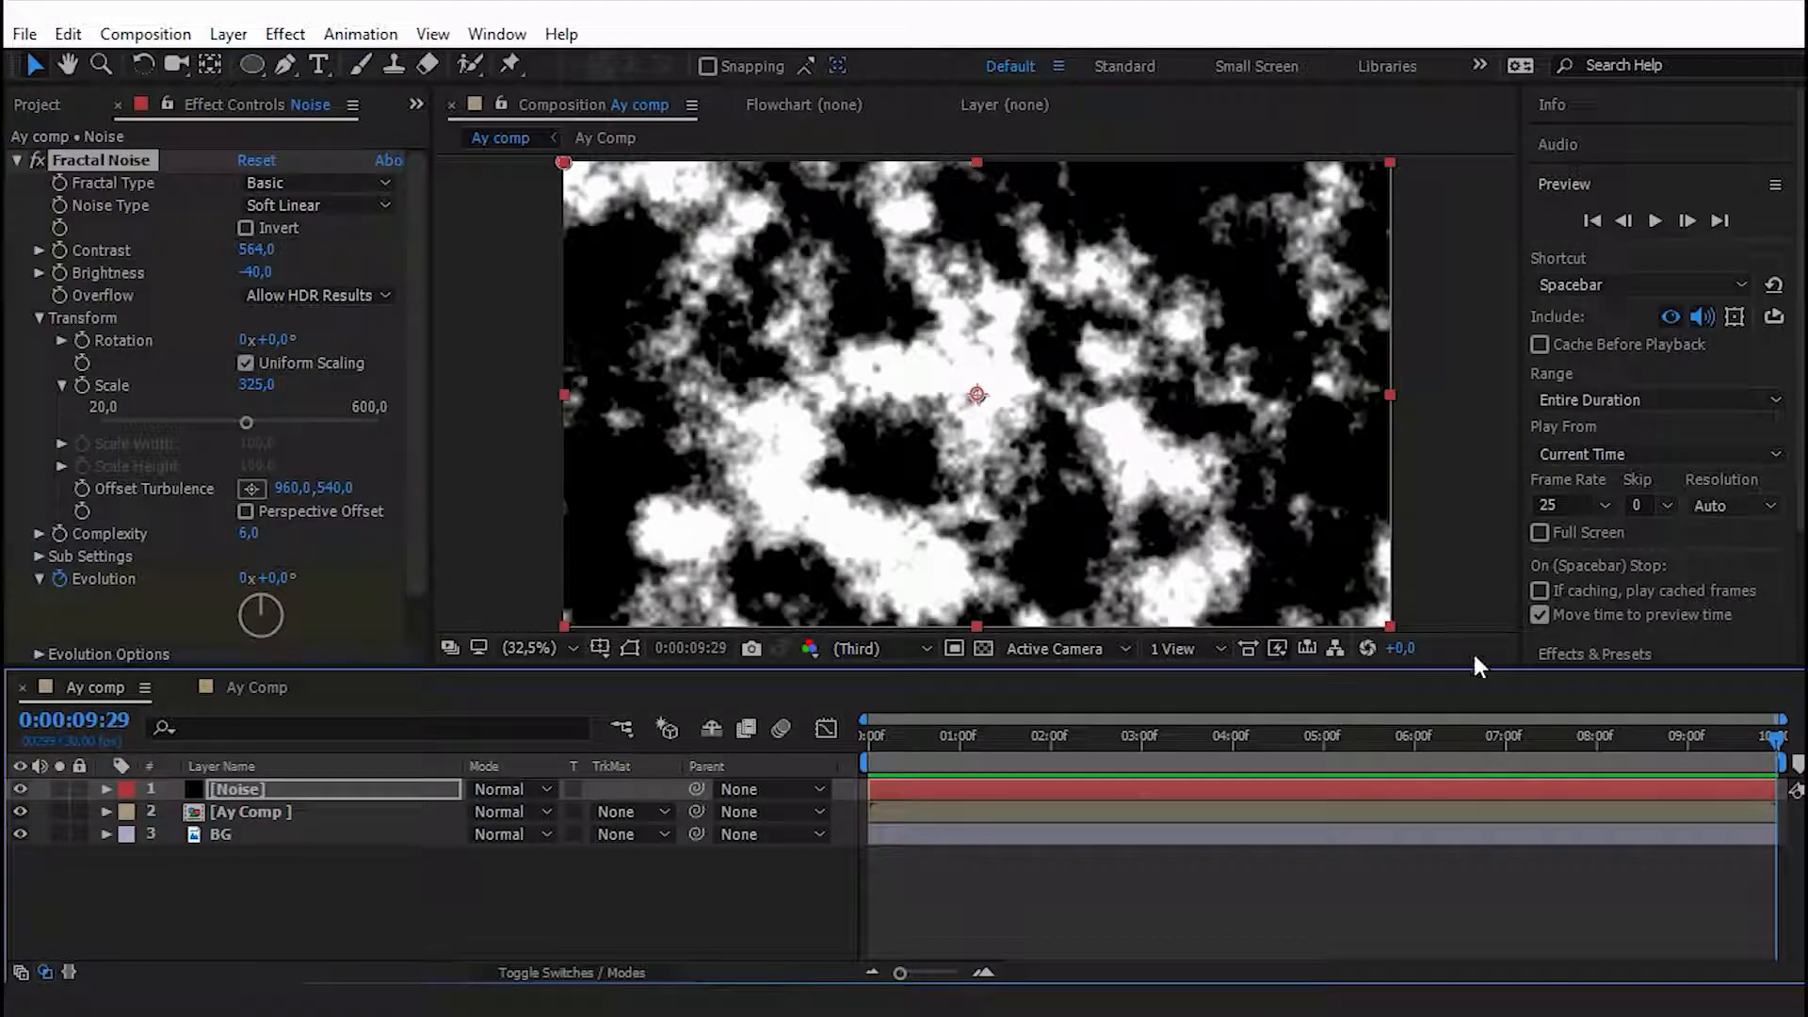
click(268, 579)
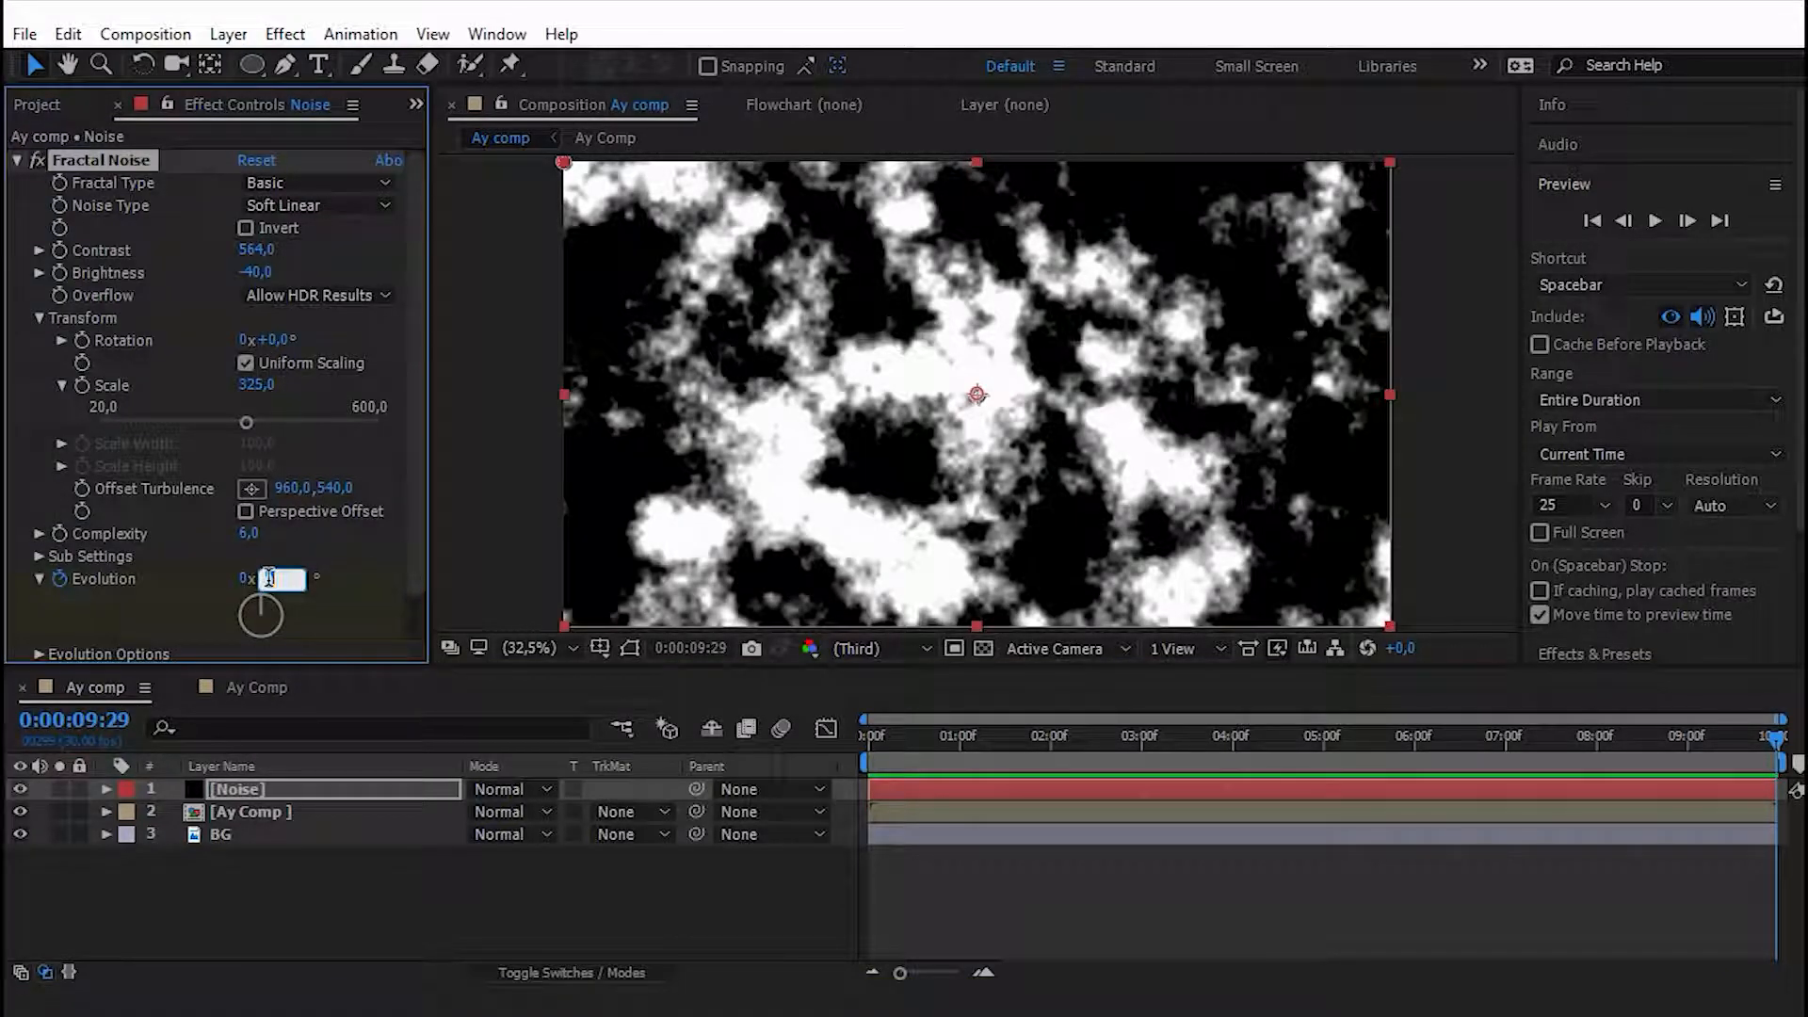
key(Return)
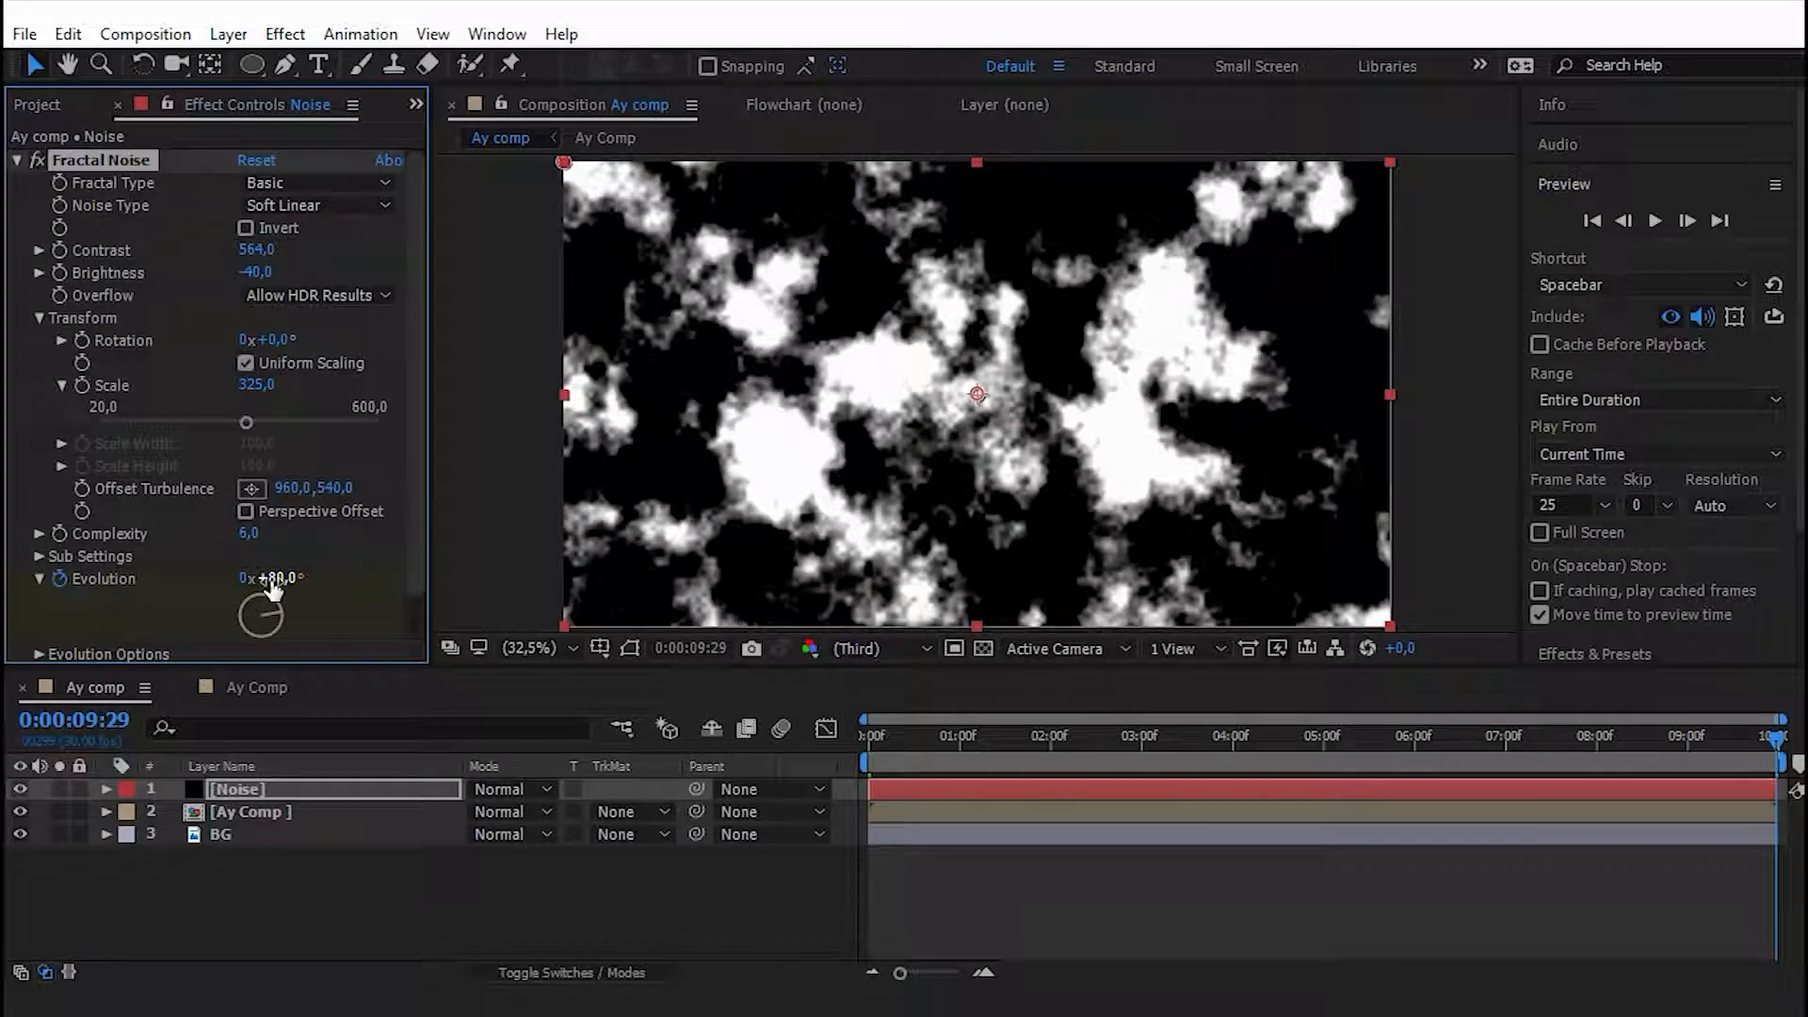
key(space)
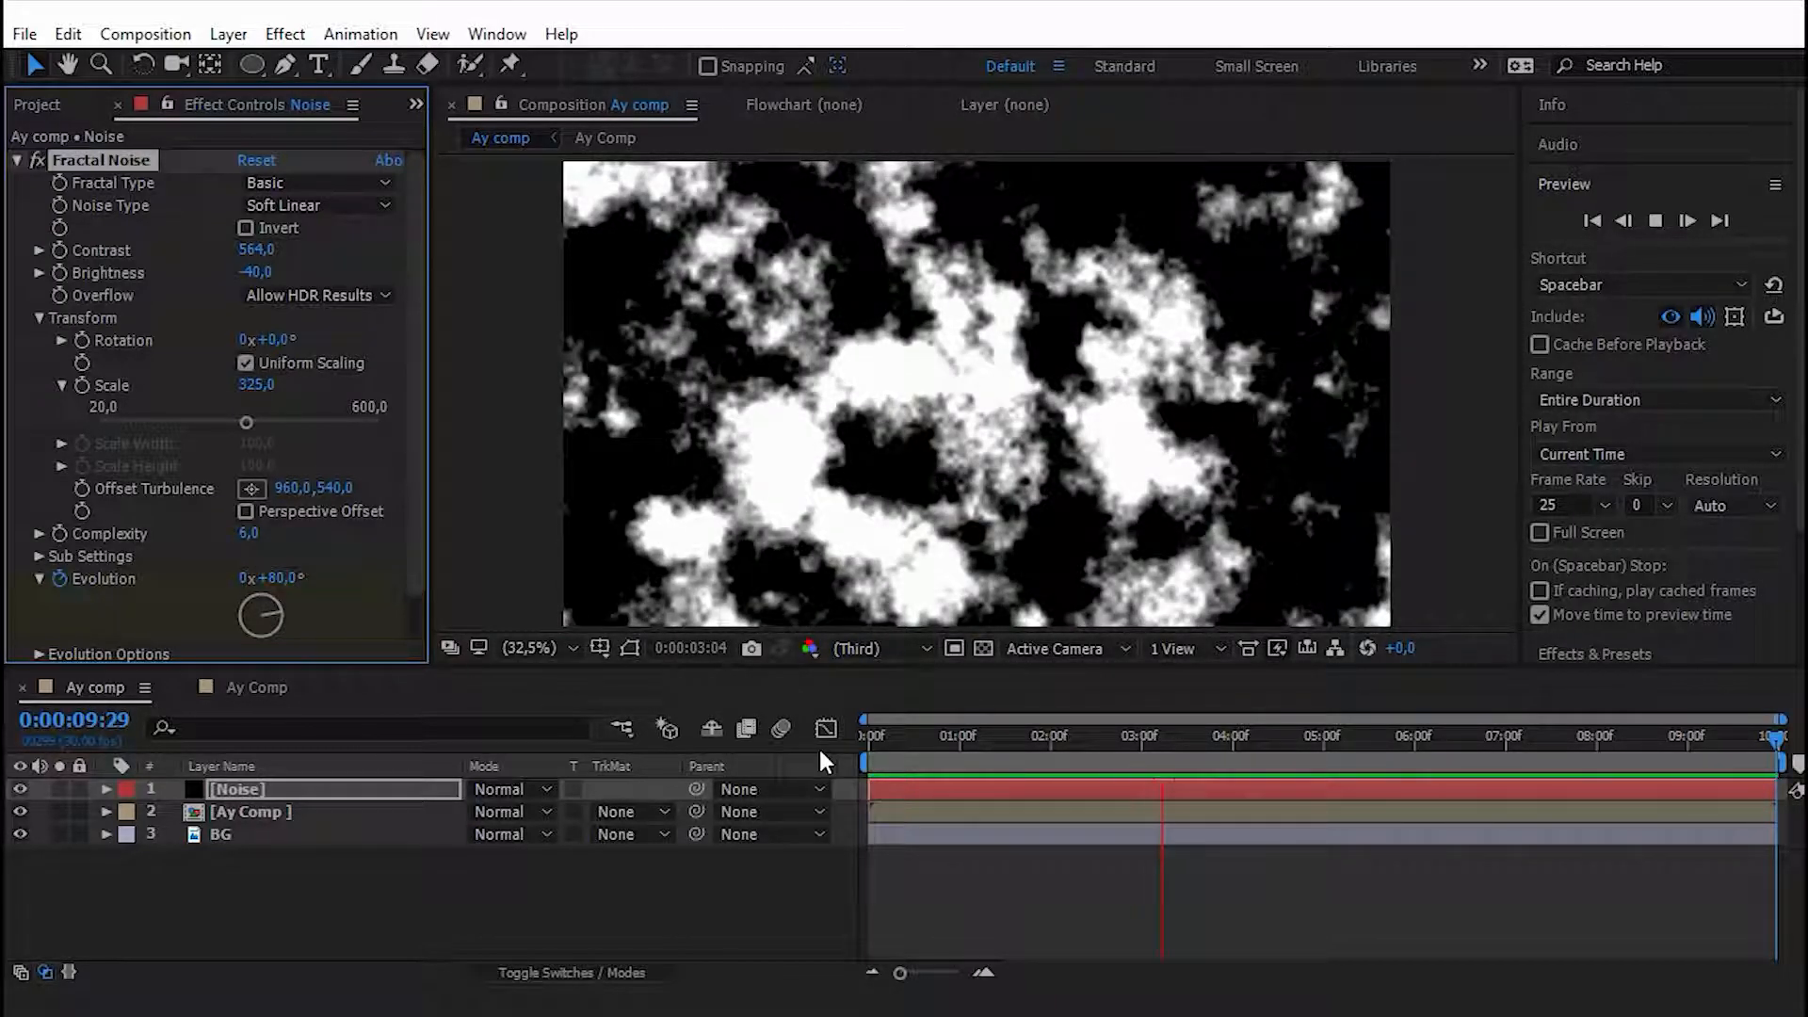
Keyframe Offset Turbulence at 960, 540 on the first frame and 633, 540 at 0:00:09:29, and preview the drift.
click(889, 743)
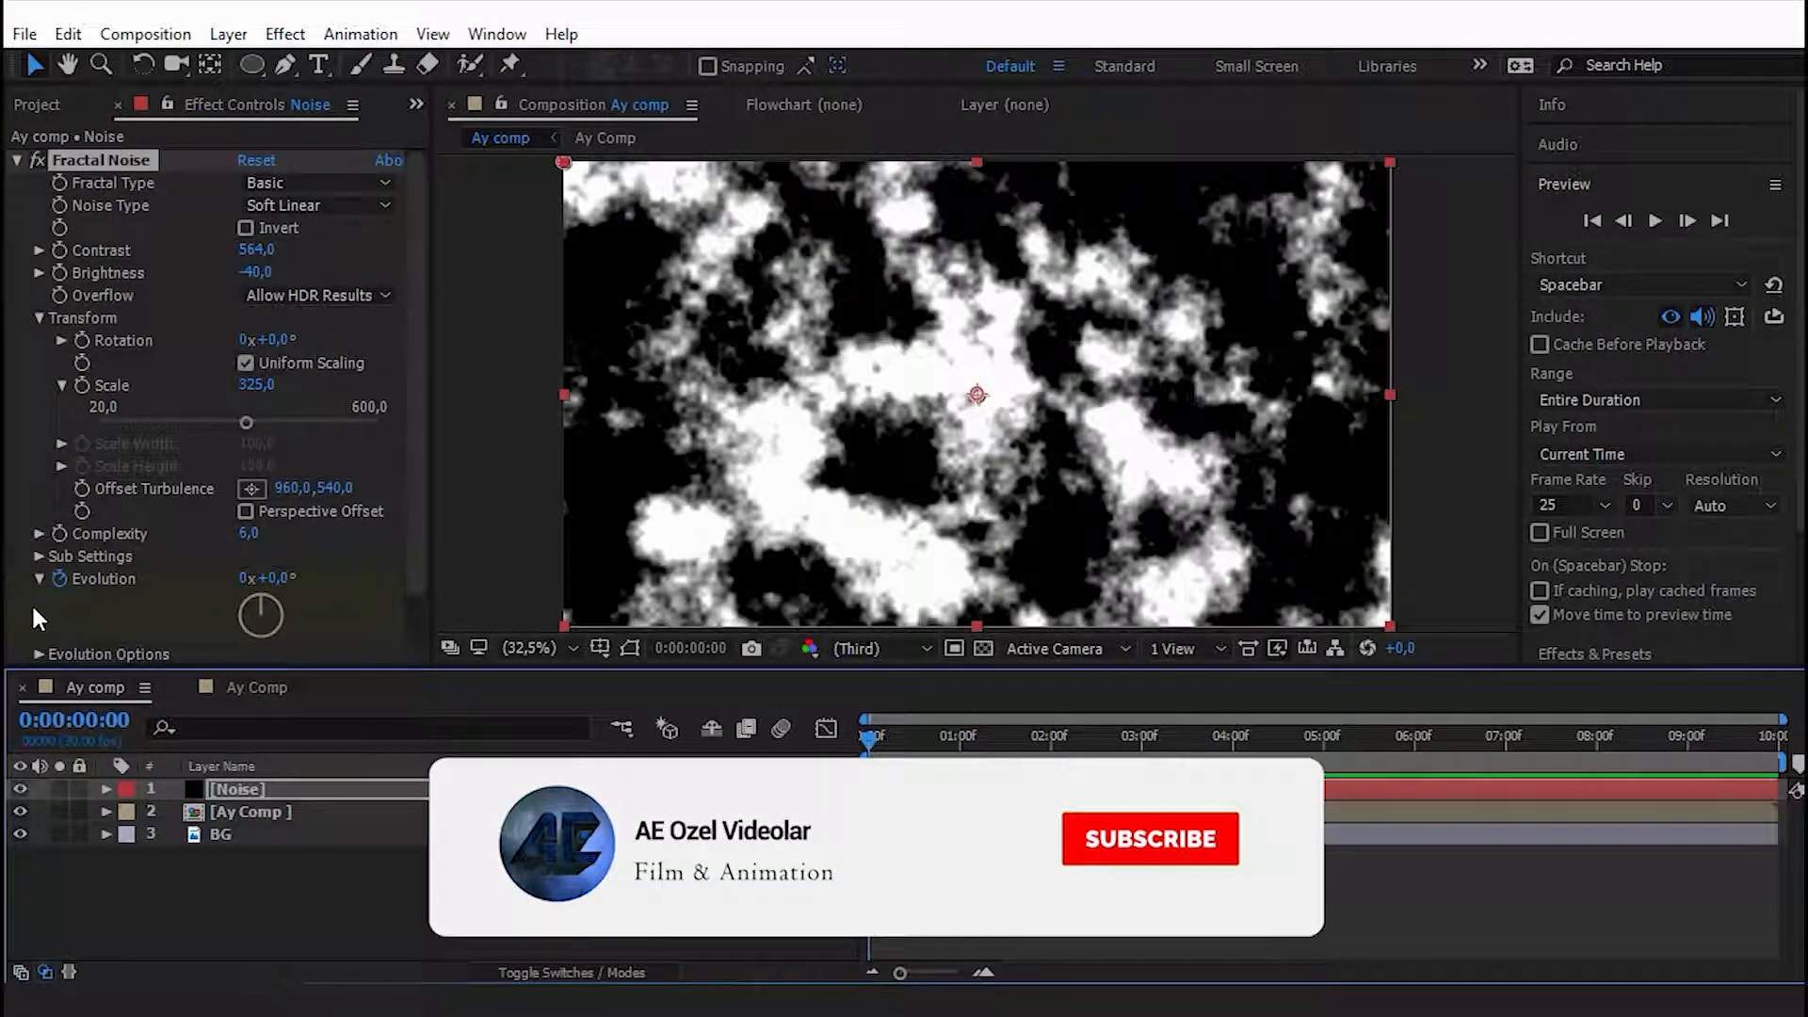
click(82, 487)
key(End)
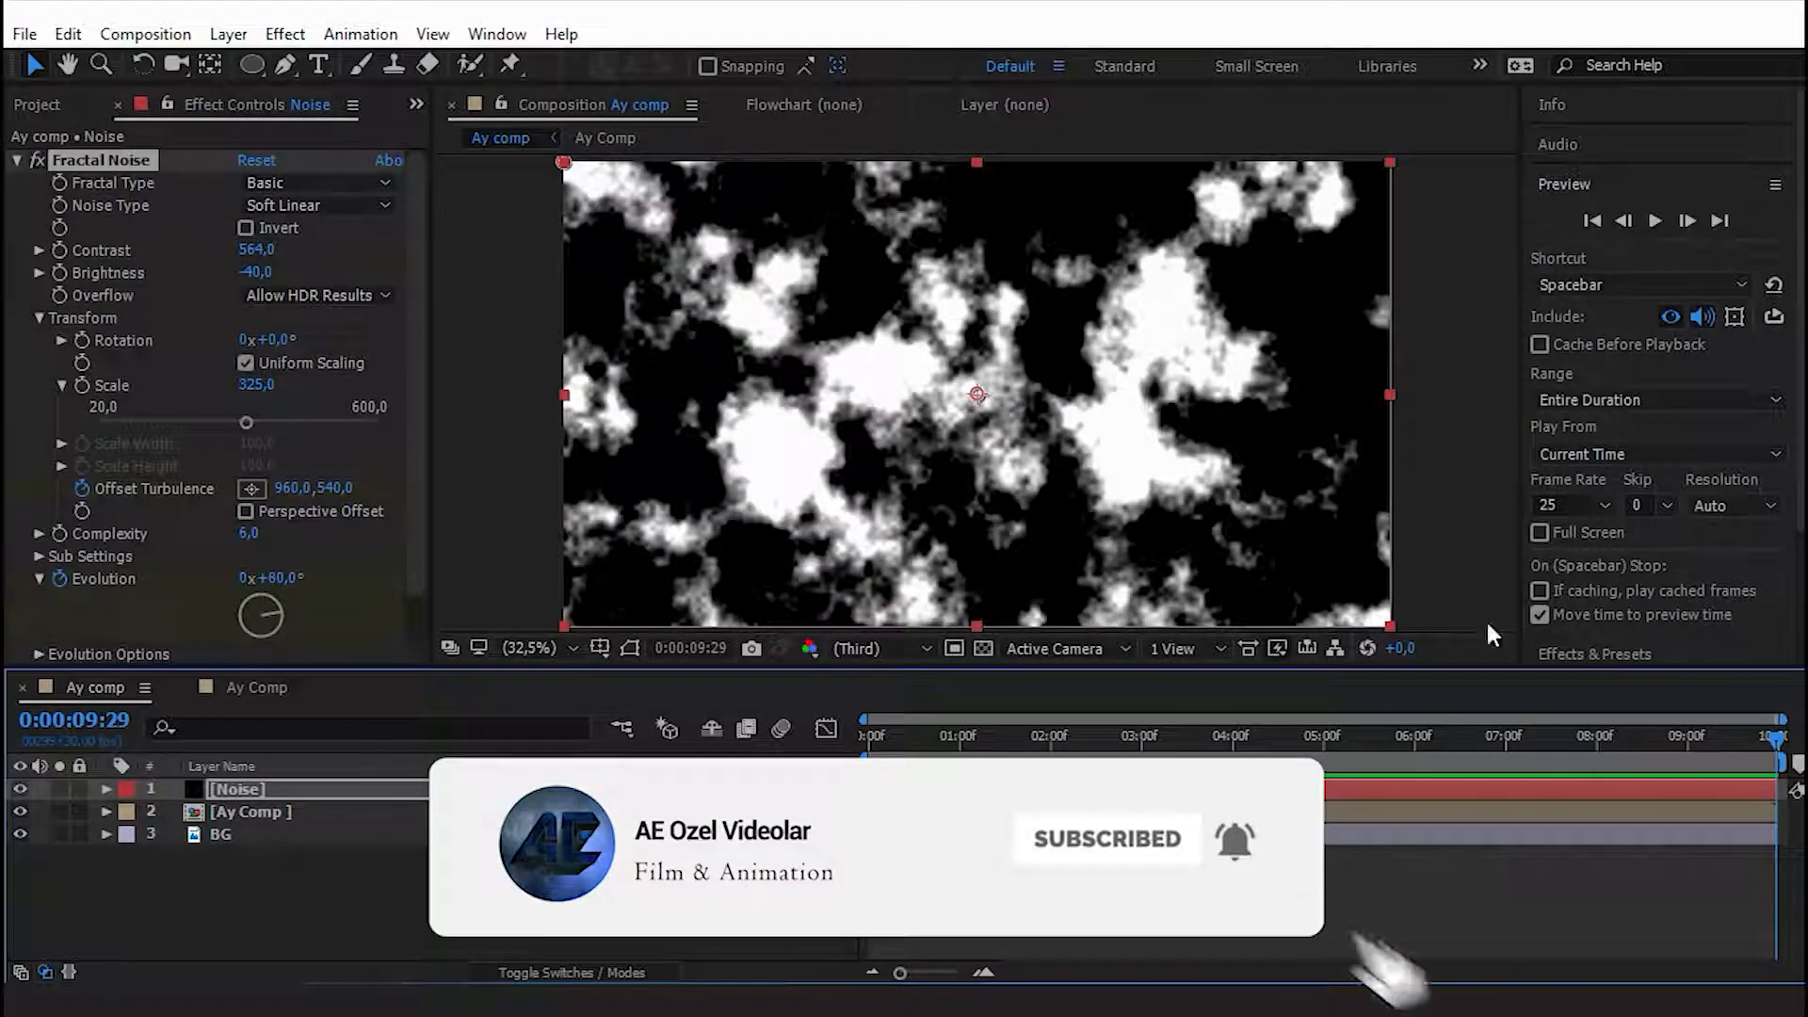
drag(291, 488, 42, 489)
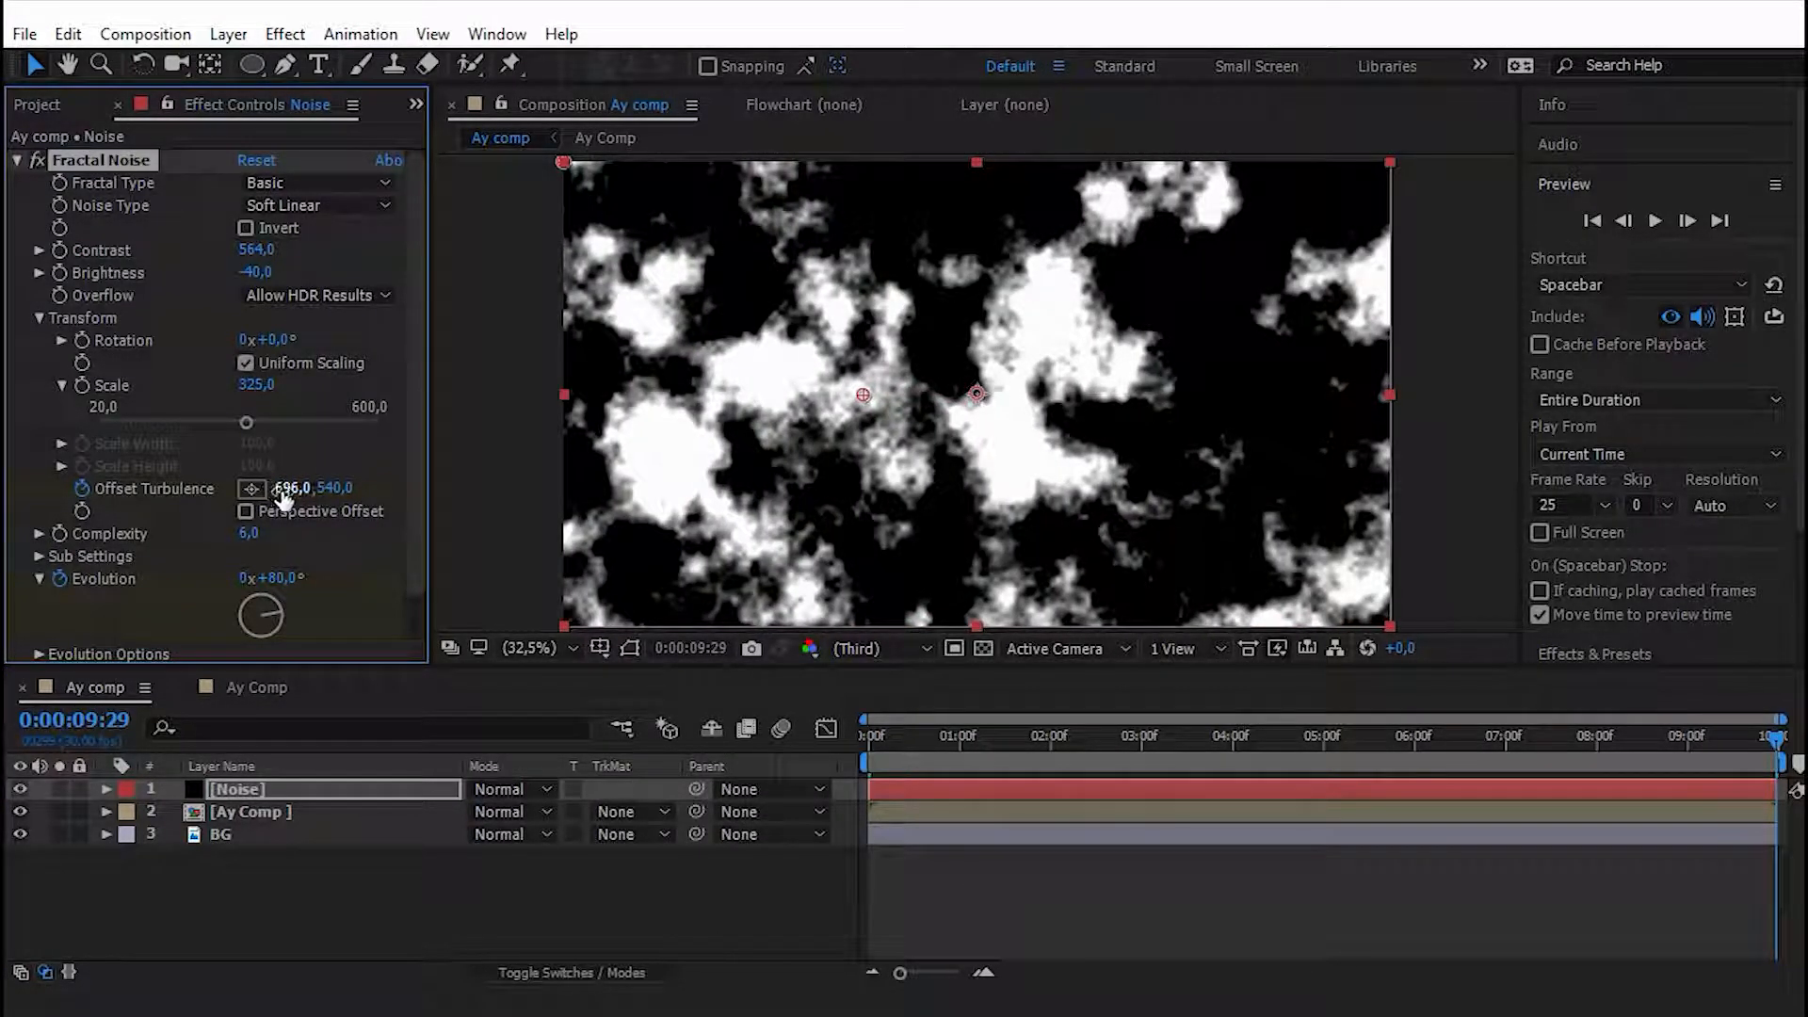
drag(222, 489, 200, 489)
key(space)
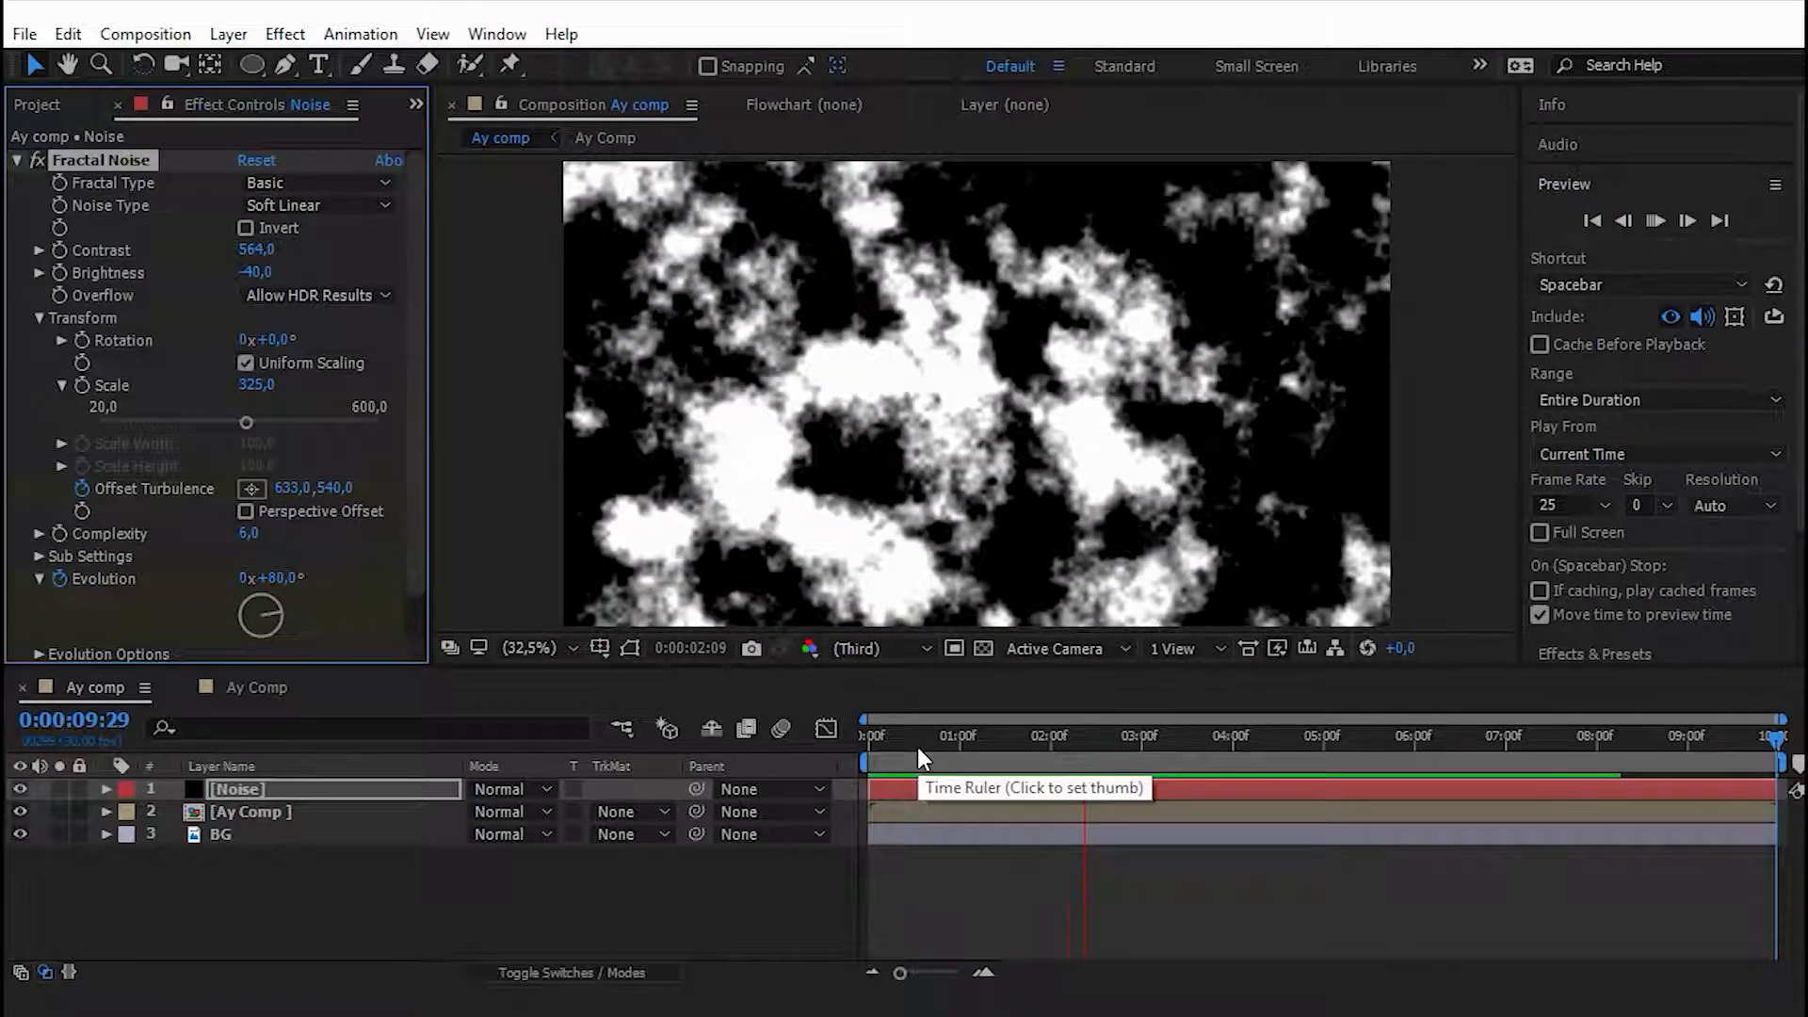
drag(910, 748, 866, 744)
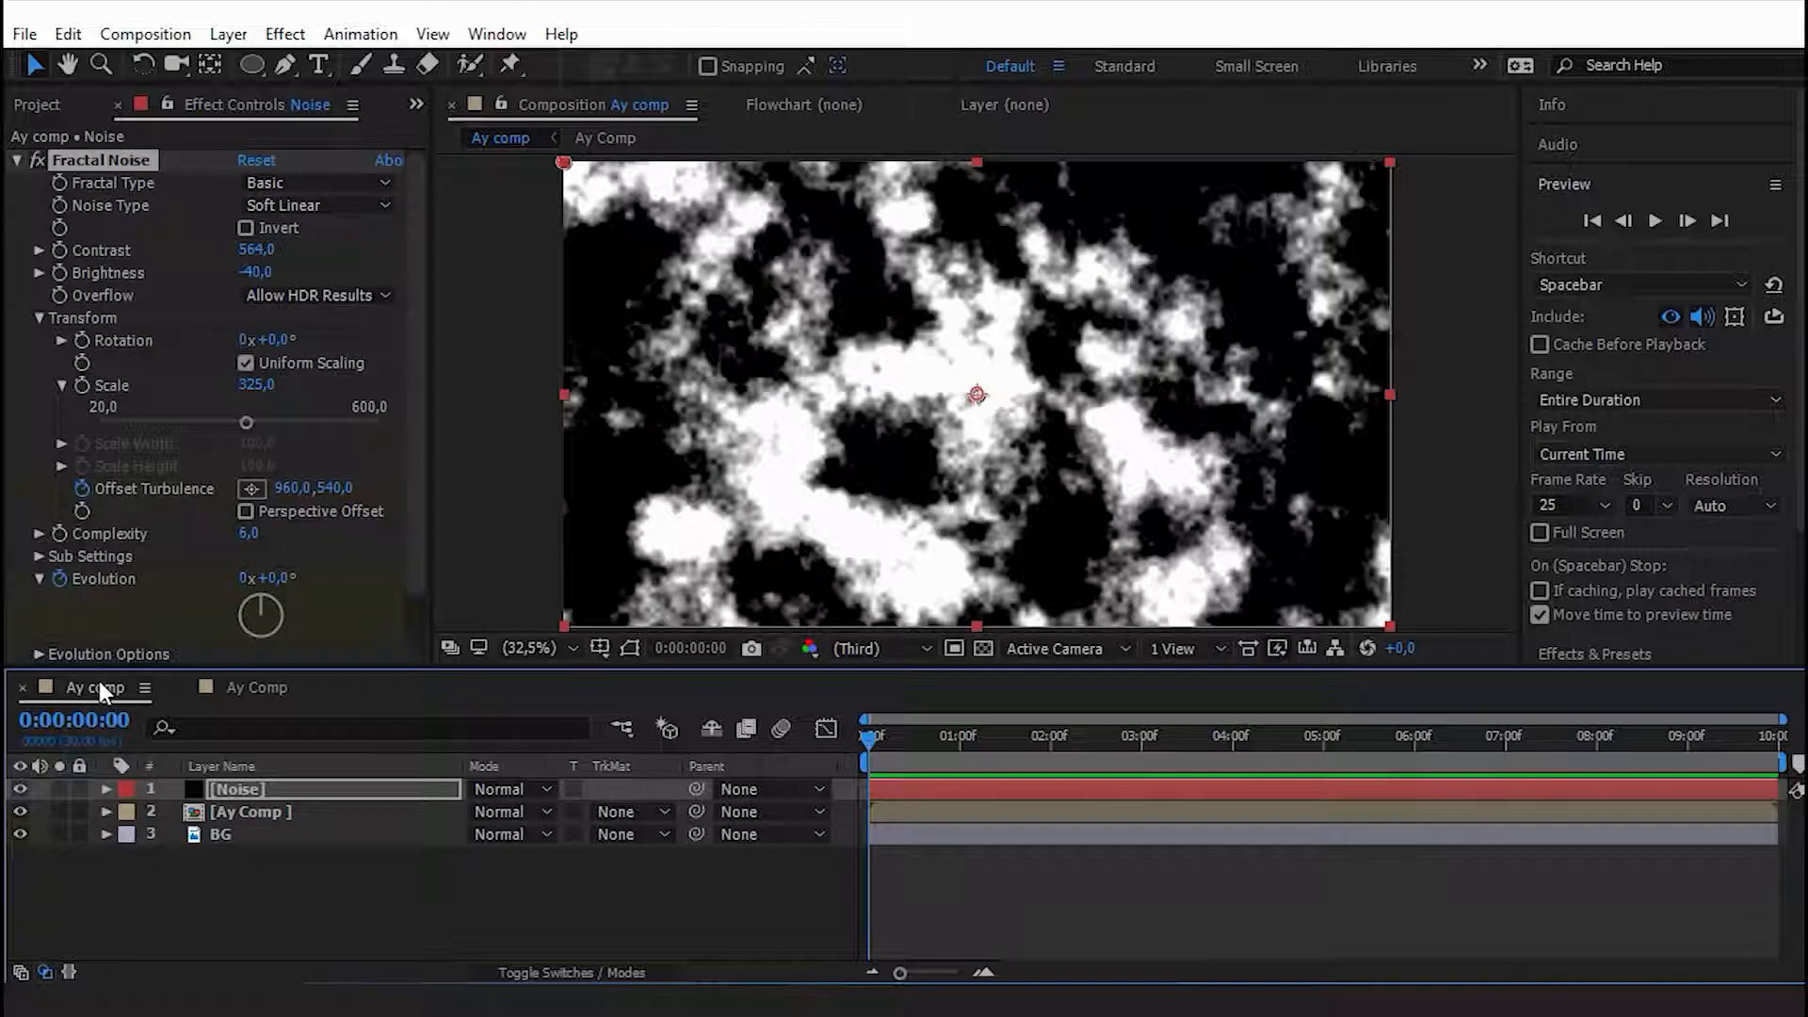
Set the Noise layer's blending mode to Screen.
click(516, 787)
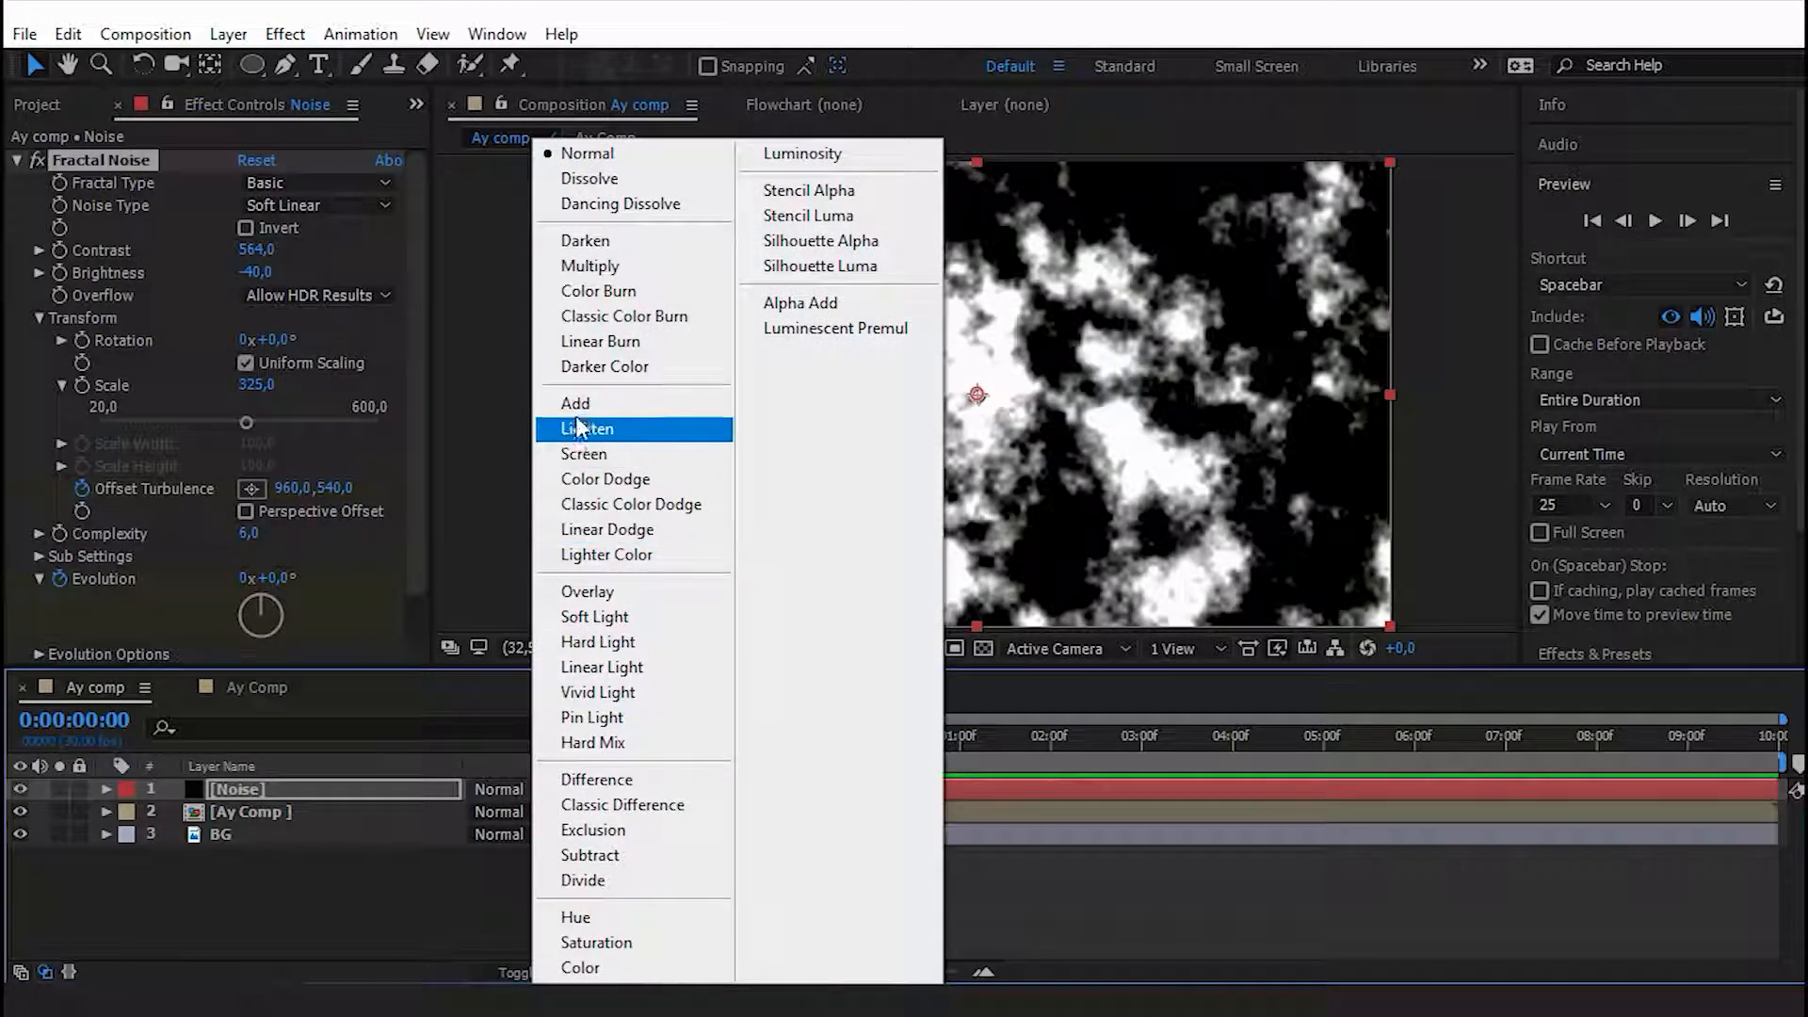
click(584, 454)
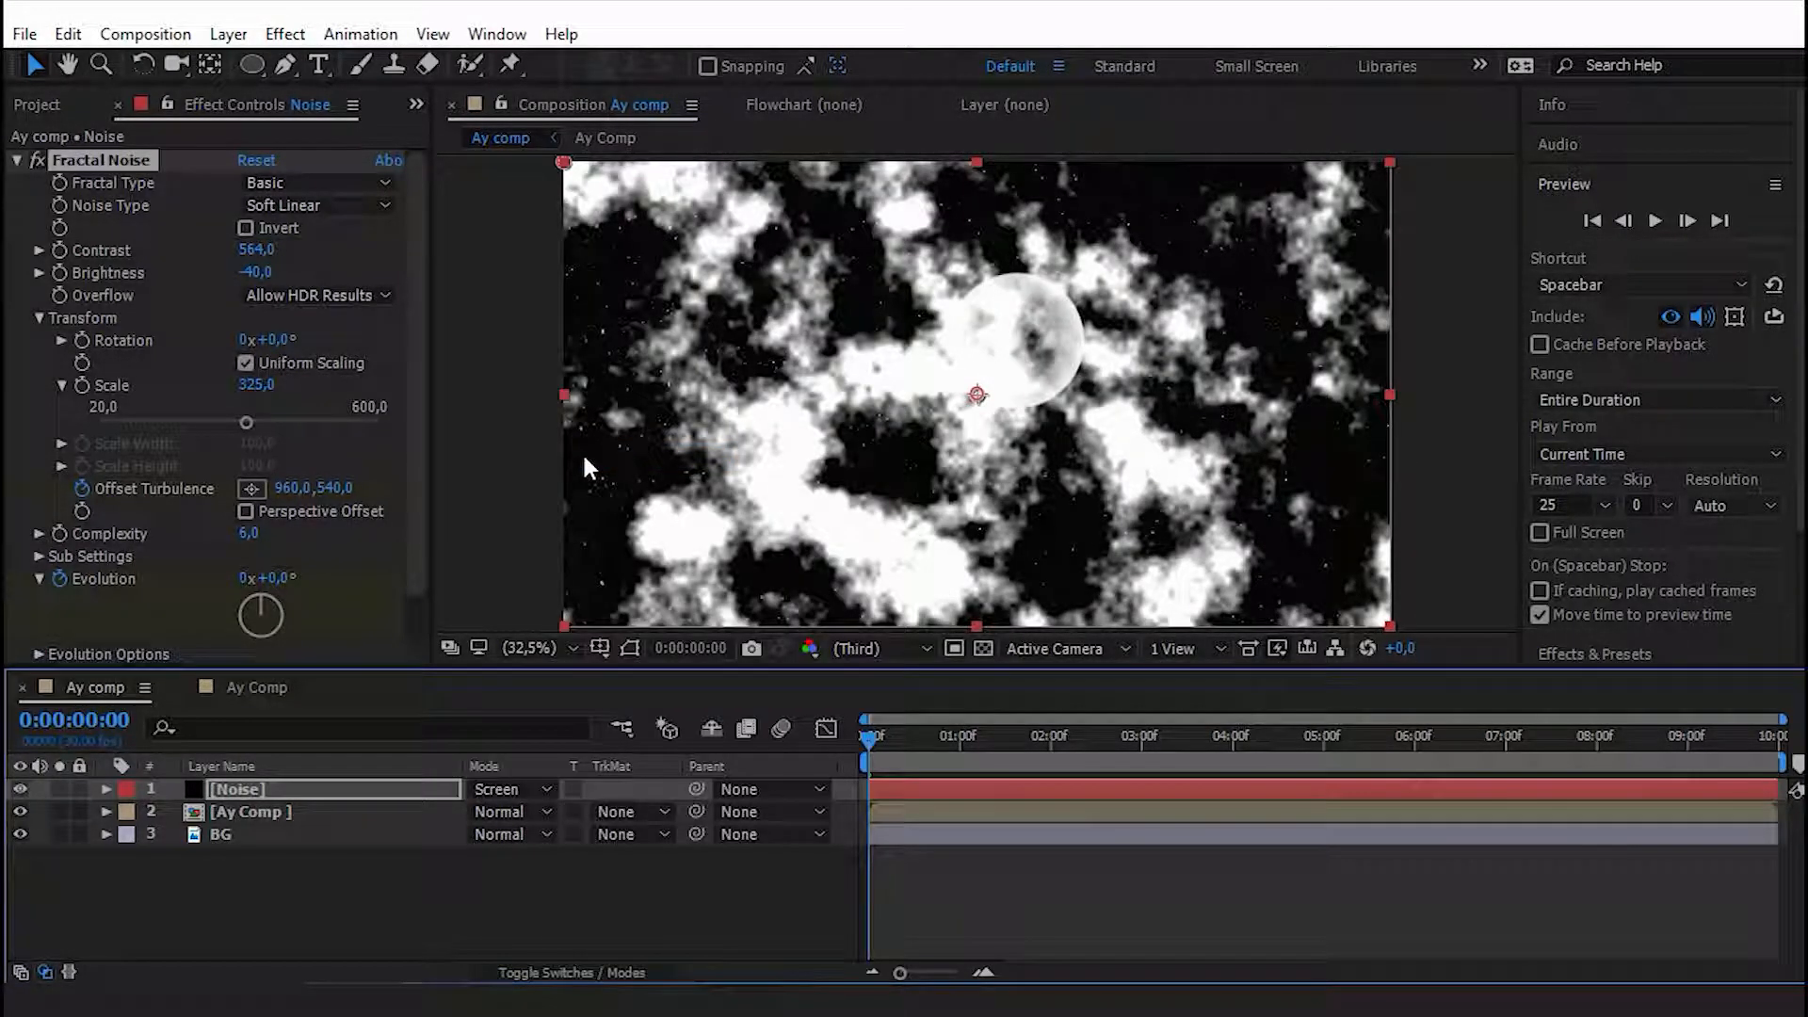
click(313, 784)
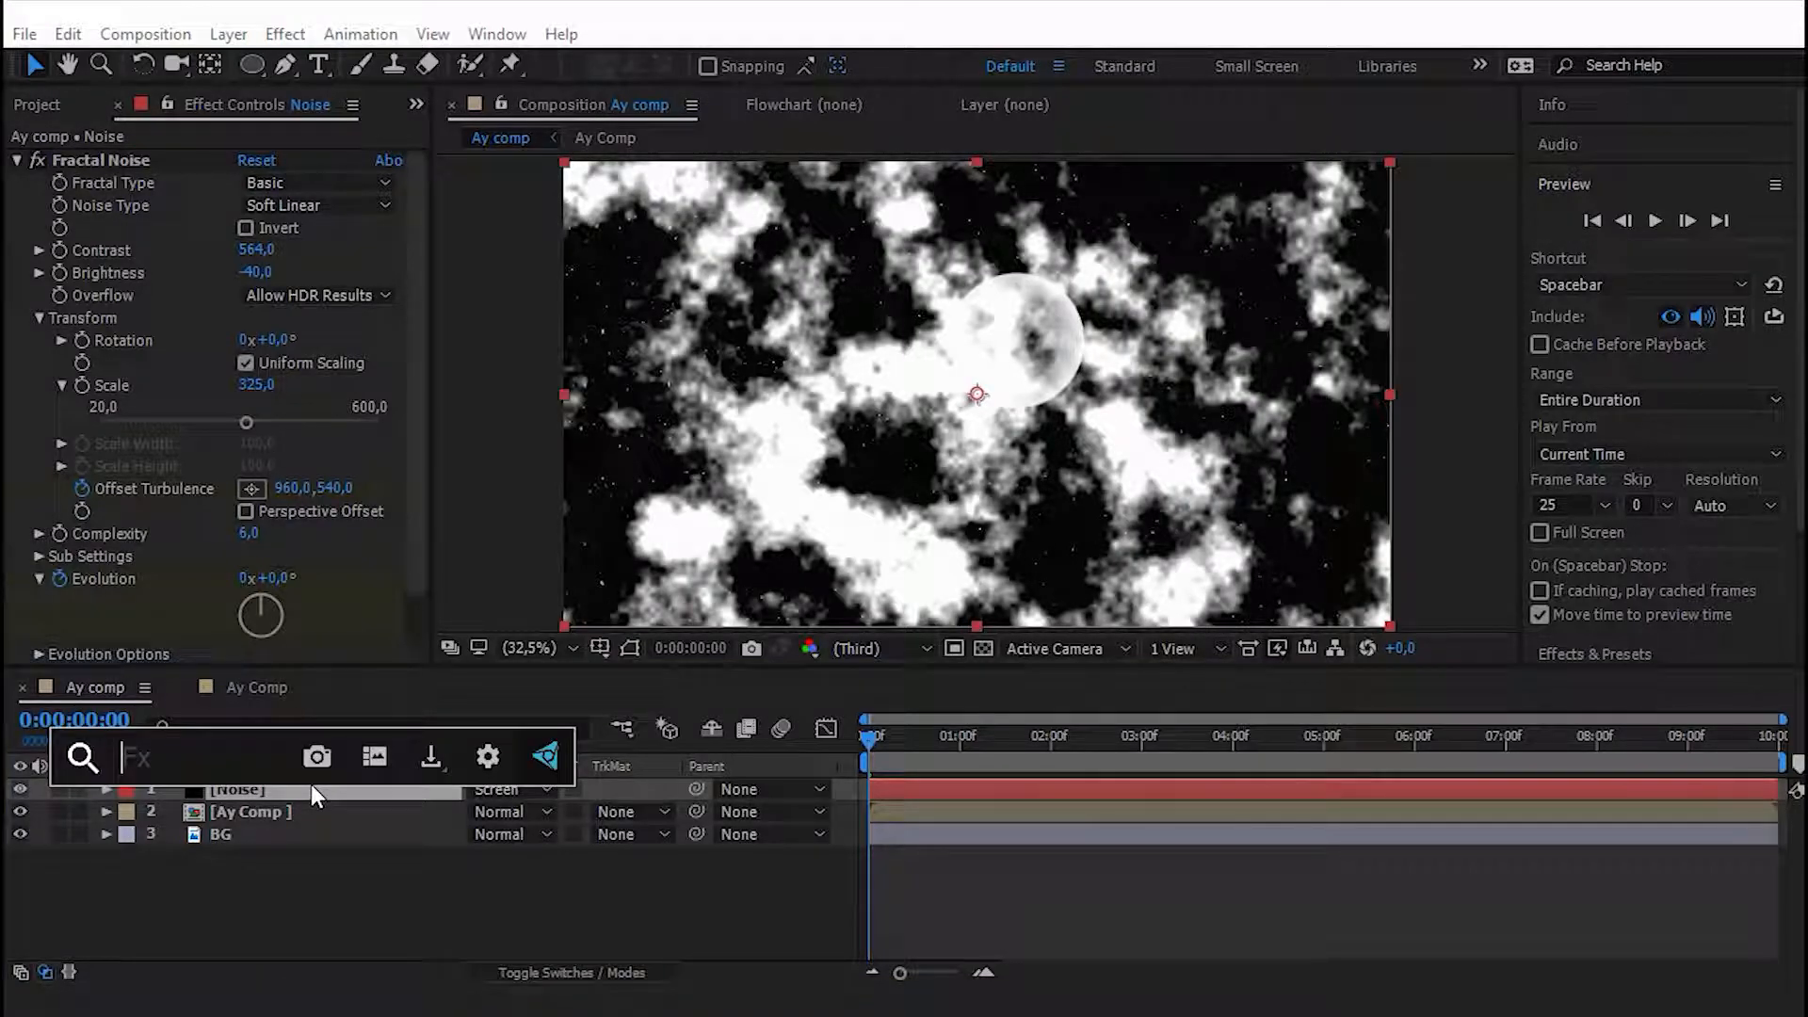
click(315, 885)
Lower the Noise layer's opacity to 20%.
click(284, 789)
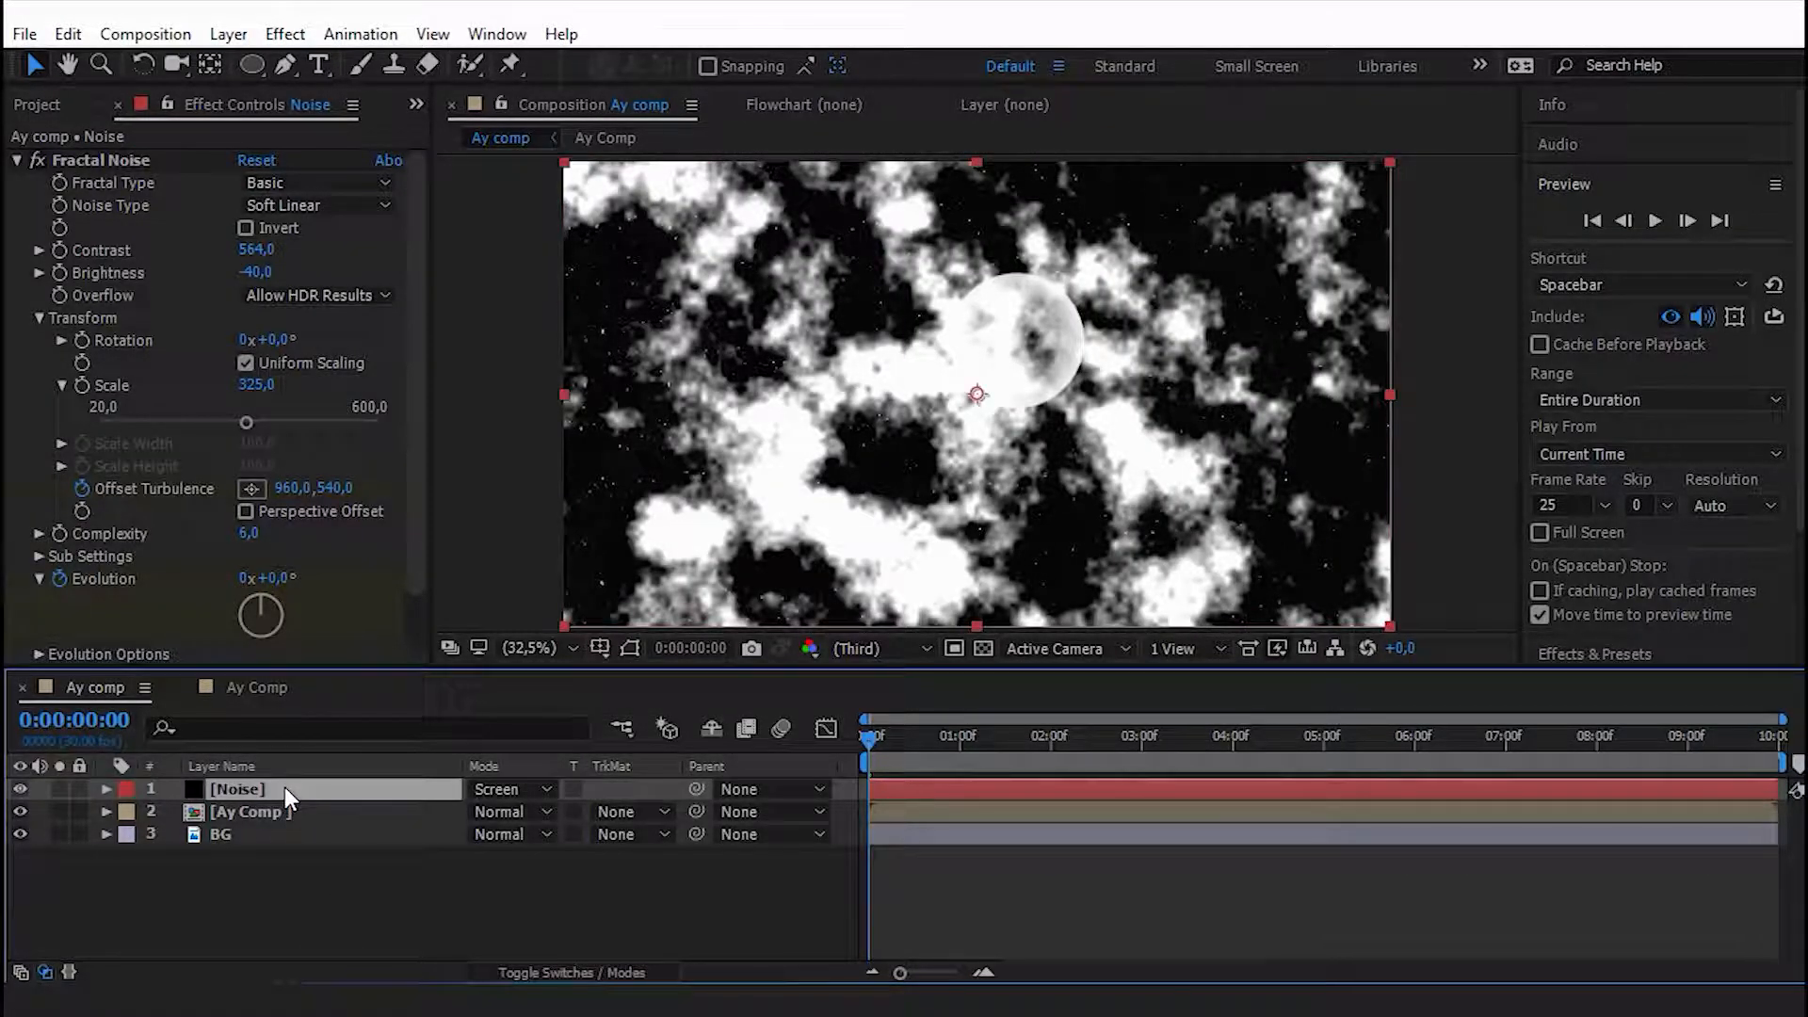
key(t)
click(487, 810)
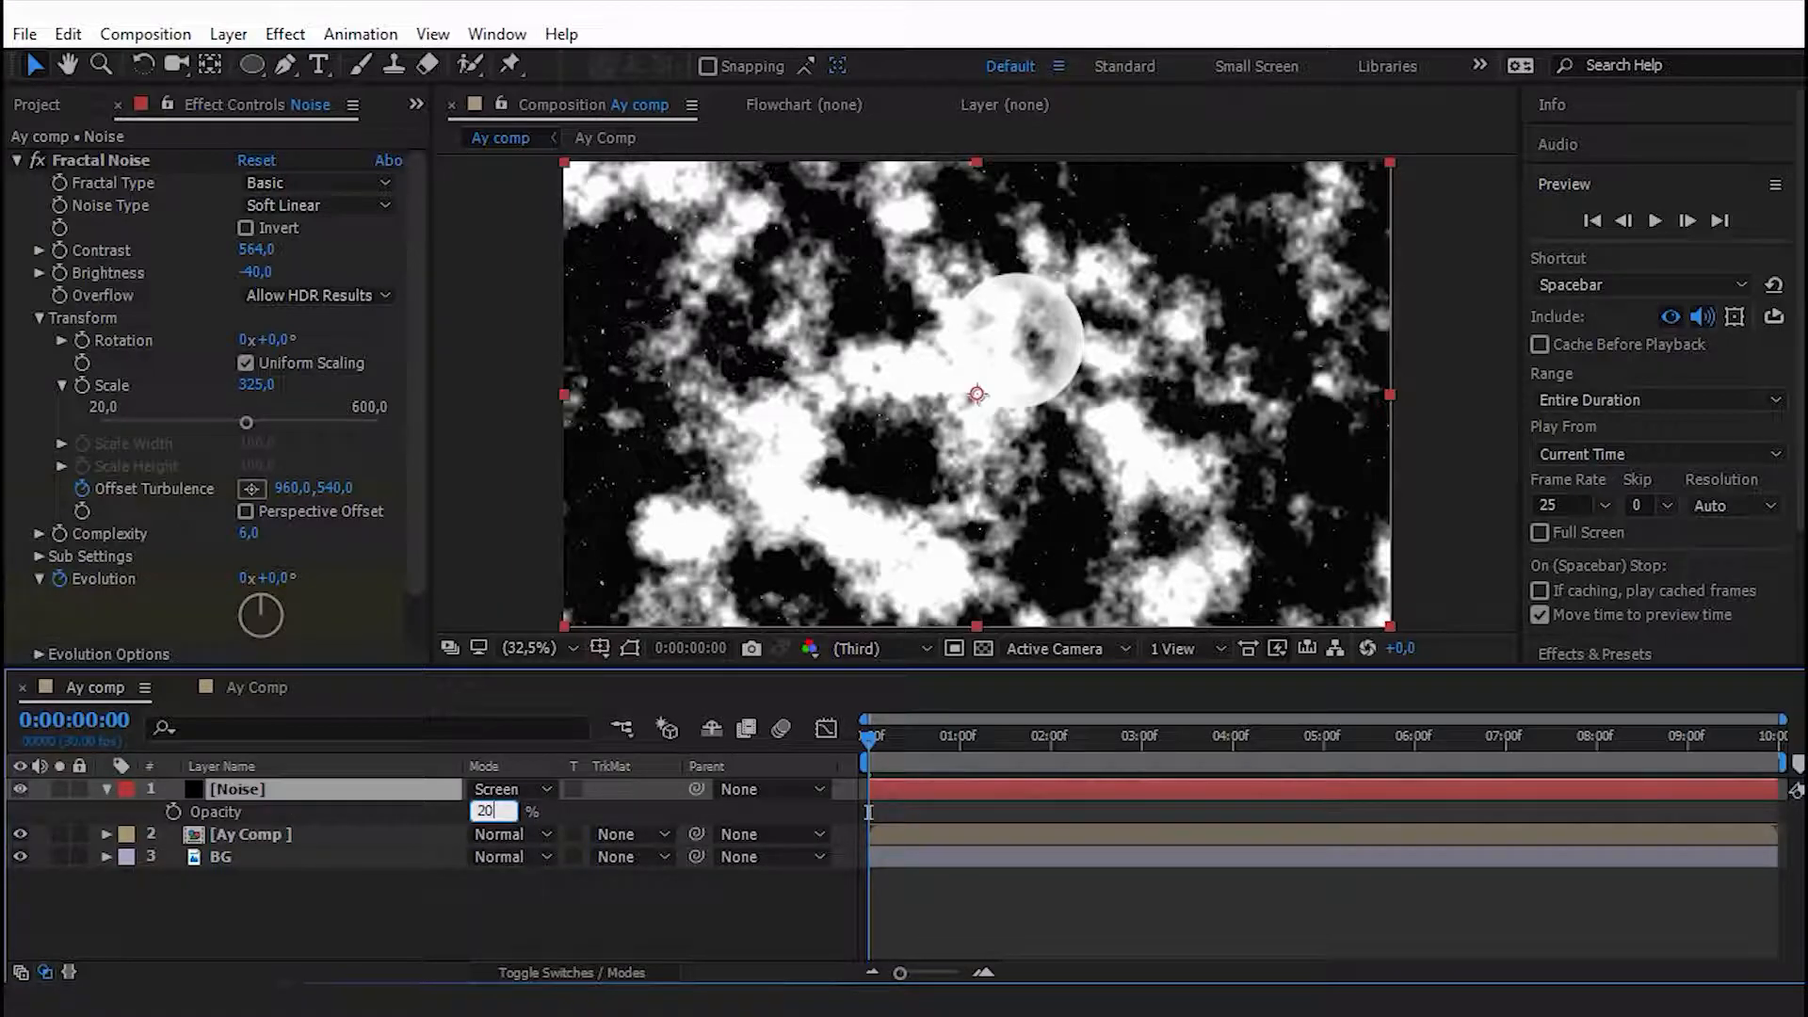
text(20)
key(Return)
click(522, 906)
Preview the faint clouds drifting over the moon and stars, return to the first frame and collapse the Noise layer's properties.
key(space)
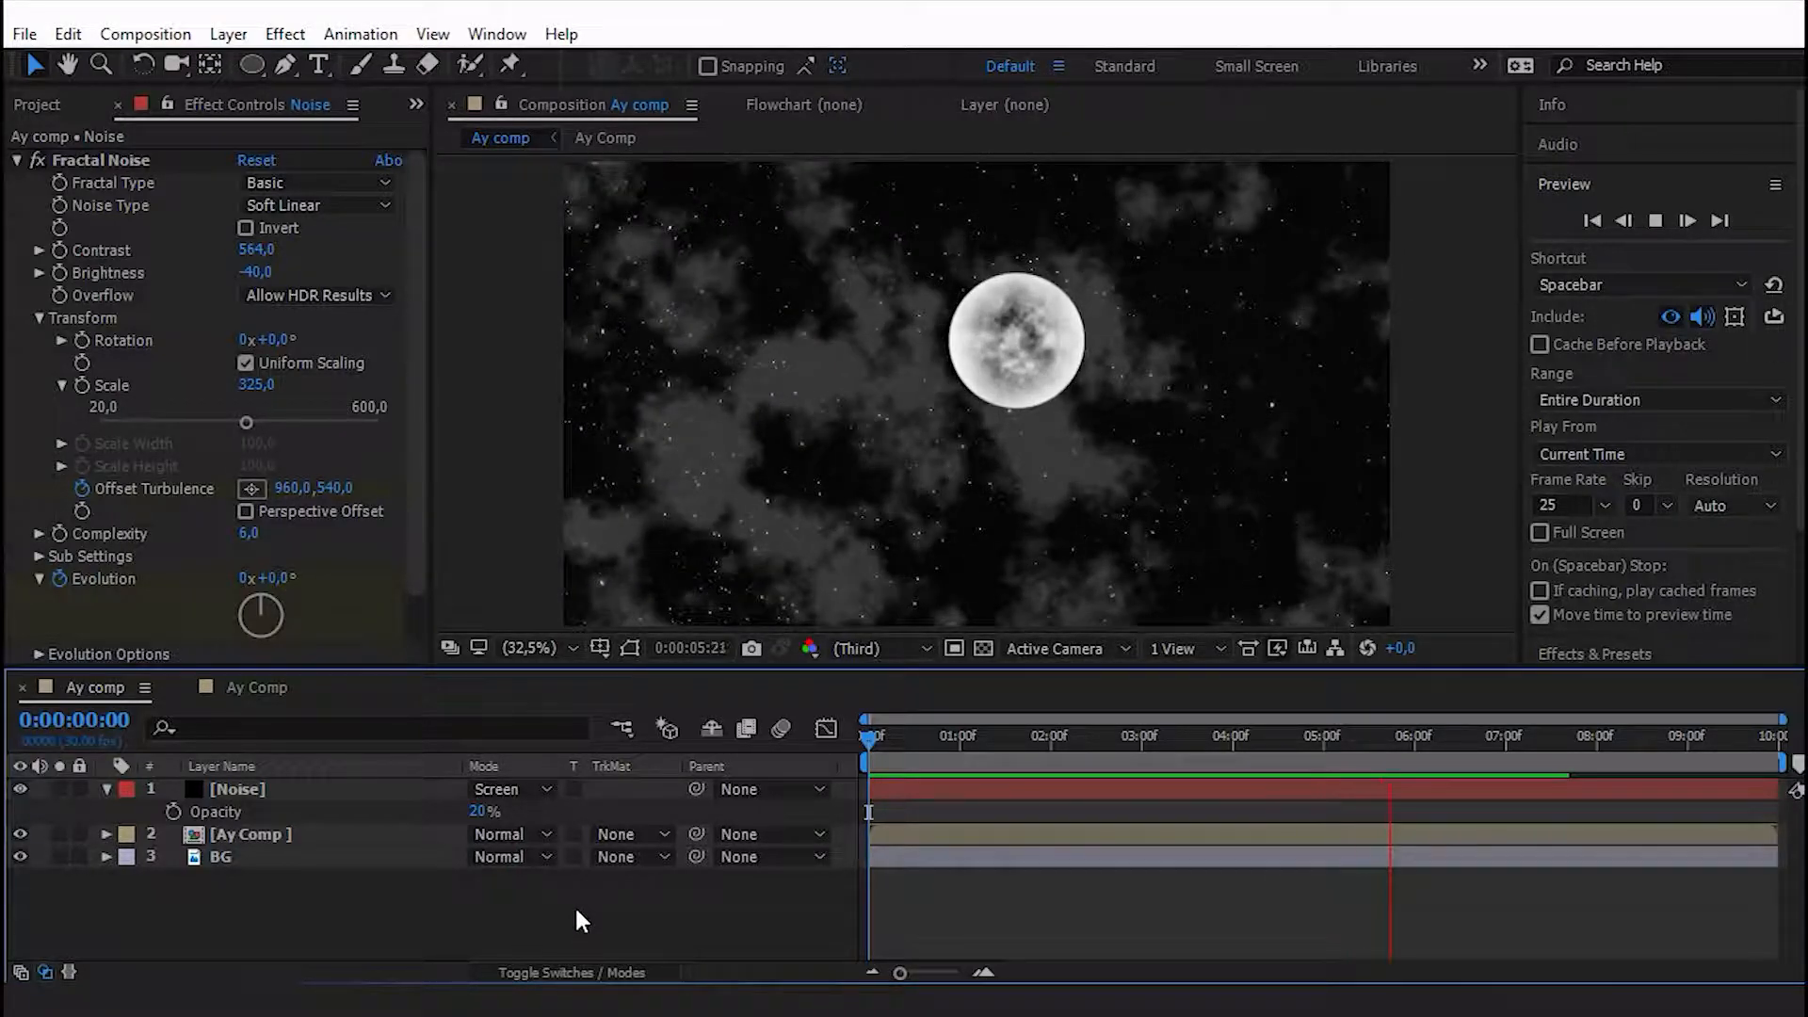
drag(874, 746, 807, 820)
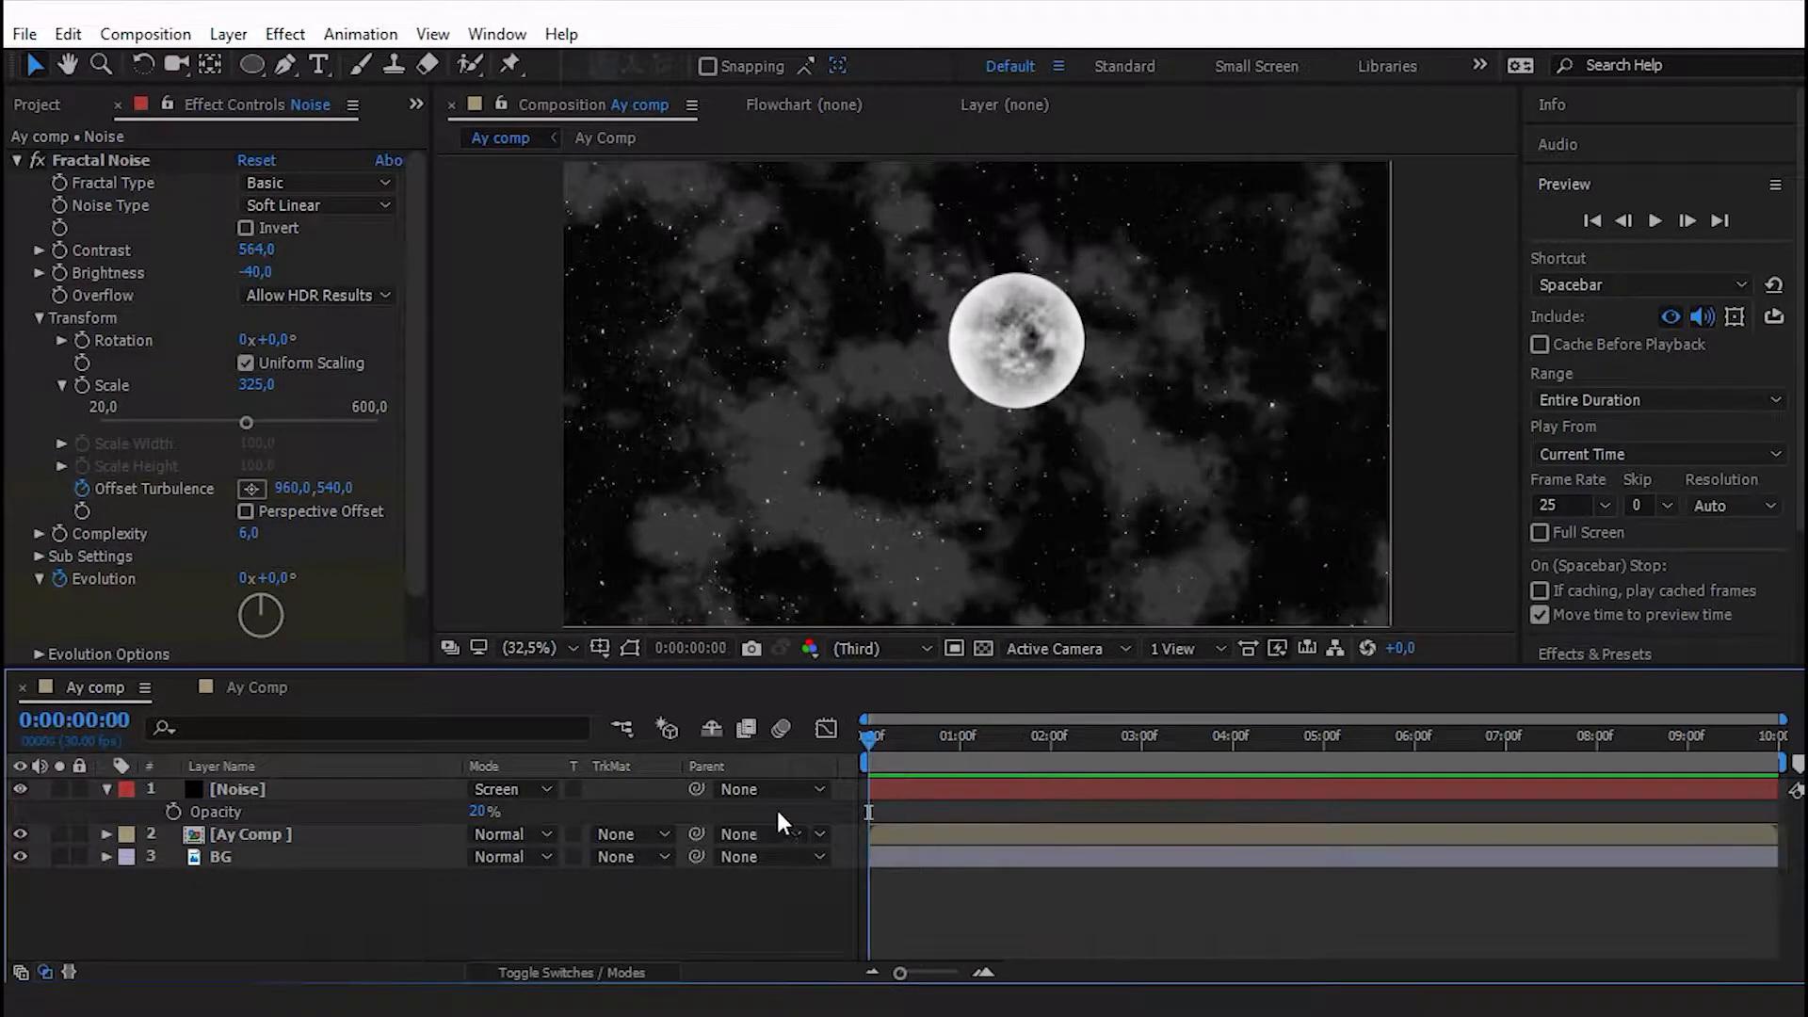
key(space)
drag(961, 744, 223, 825)
click(106, 789)
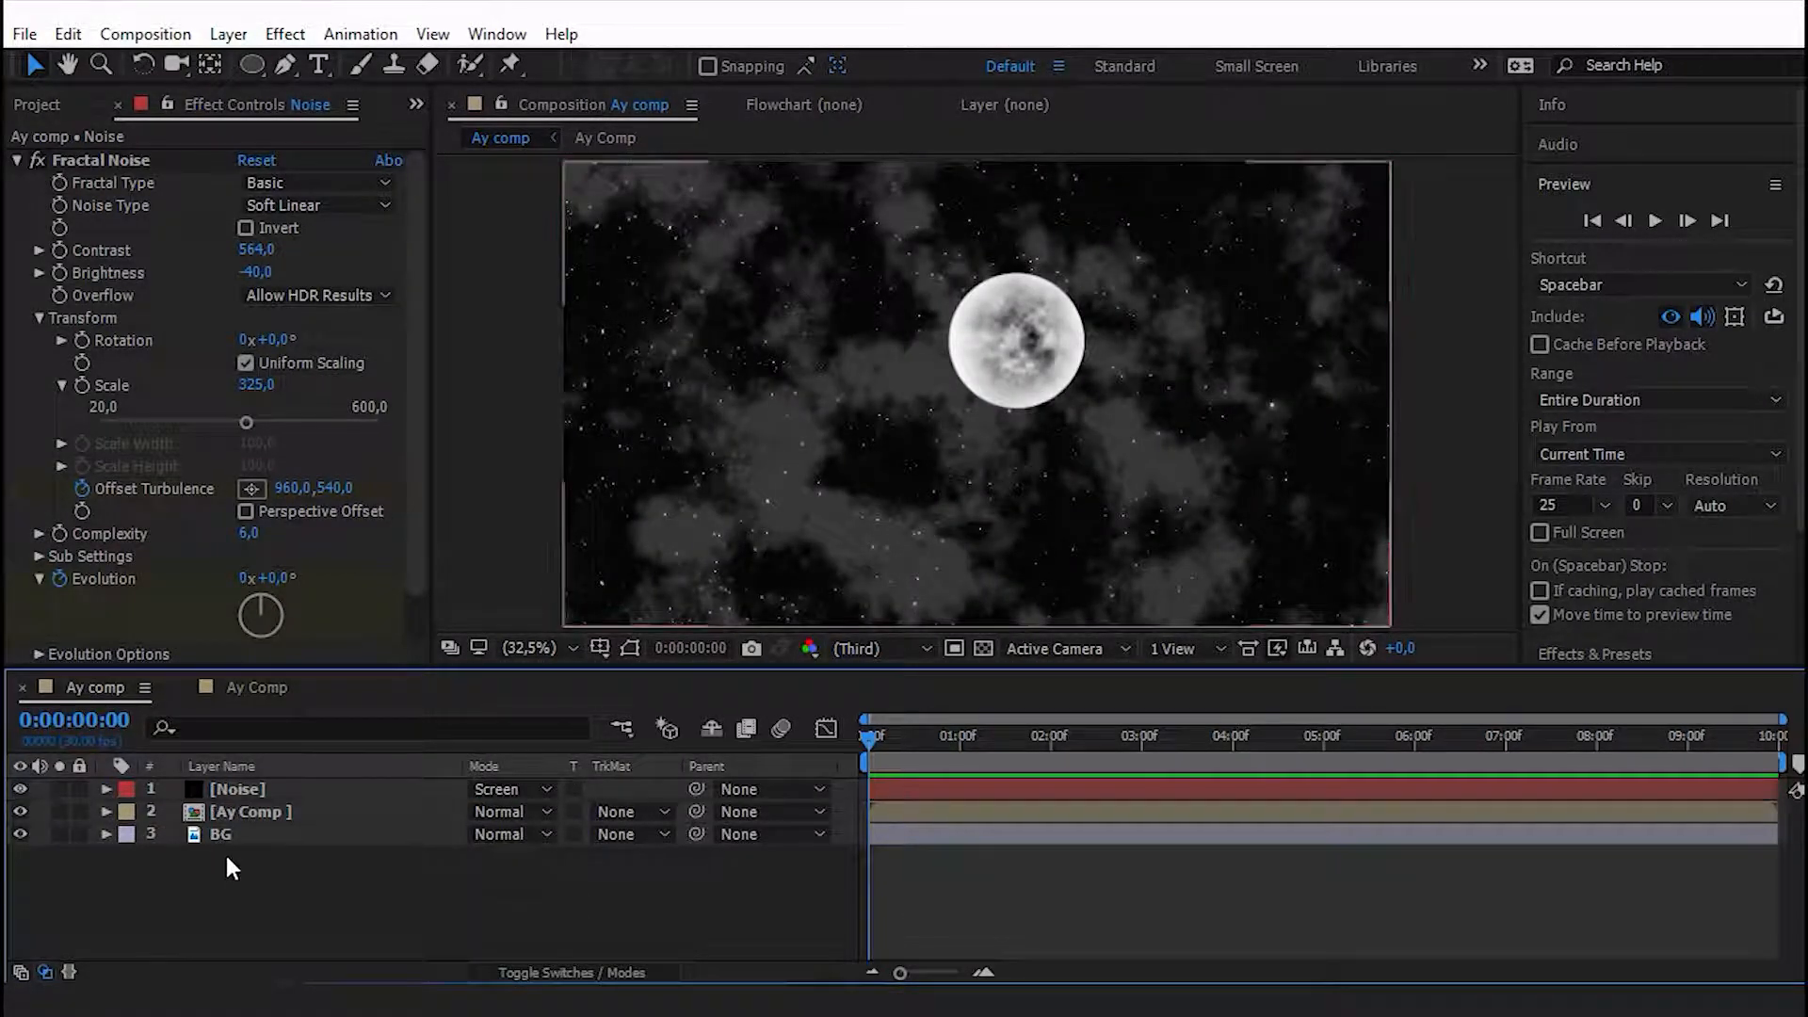
Add the green-screen MP4 clip above the Noise layer and fit it to the composition.
click(49, 105)
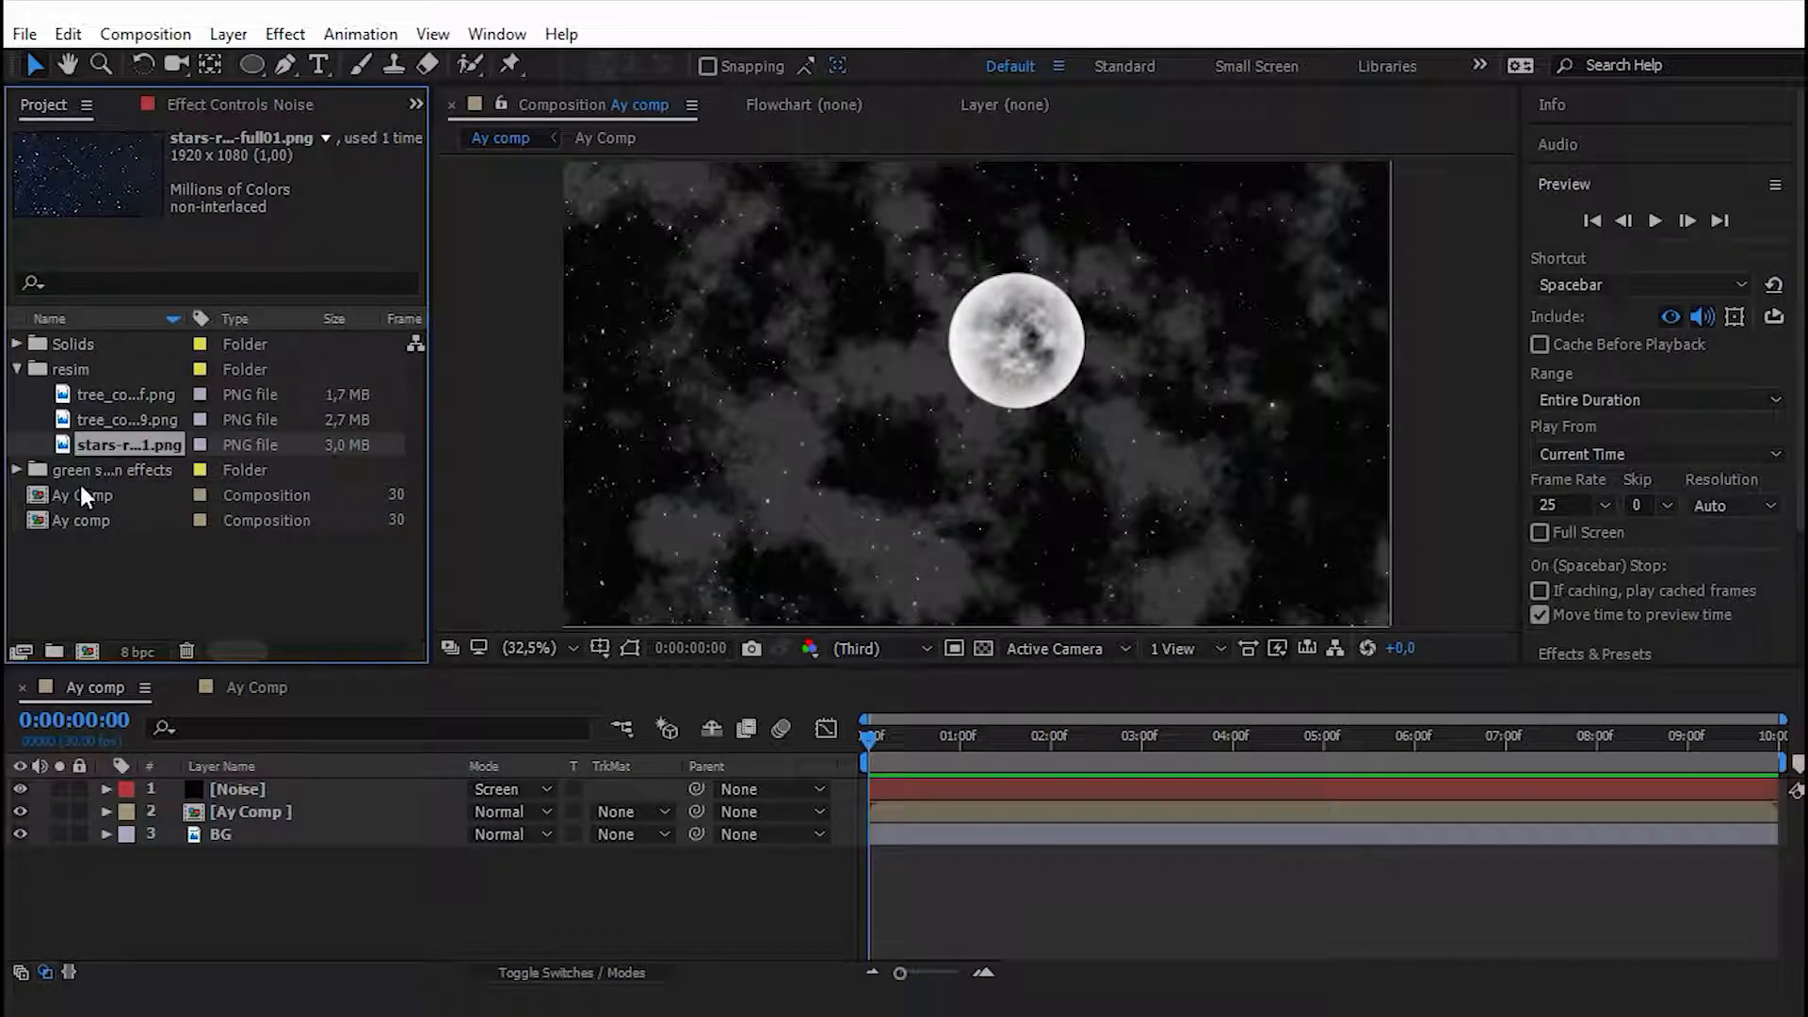
click(16, 469)
drag(106, 495, 264, 792)
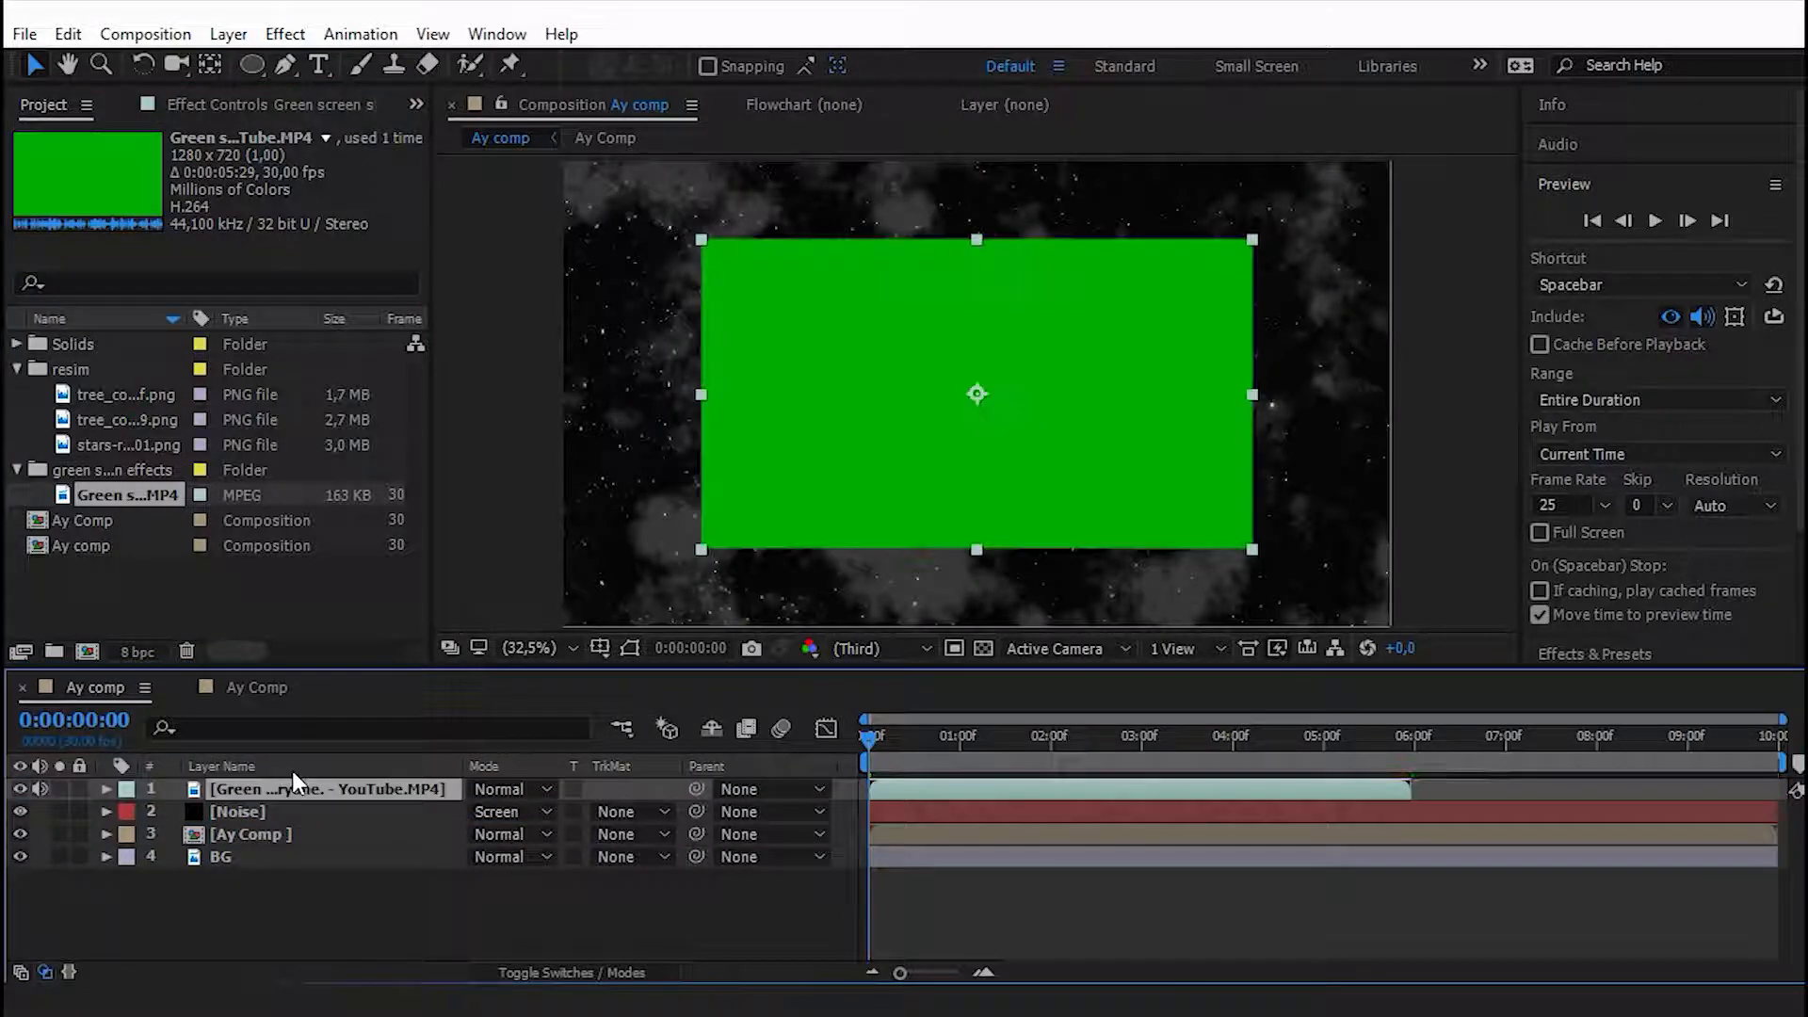
right_click(285, 778)
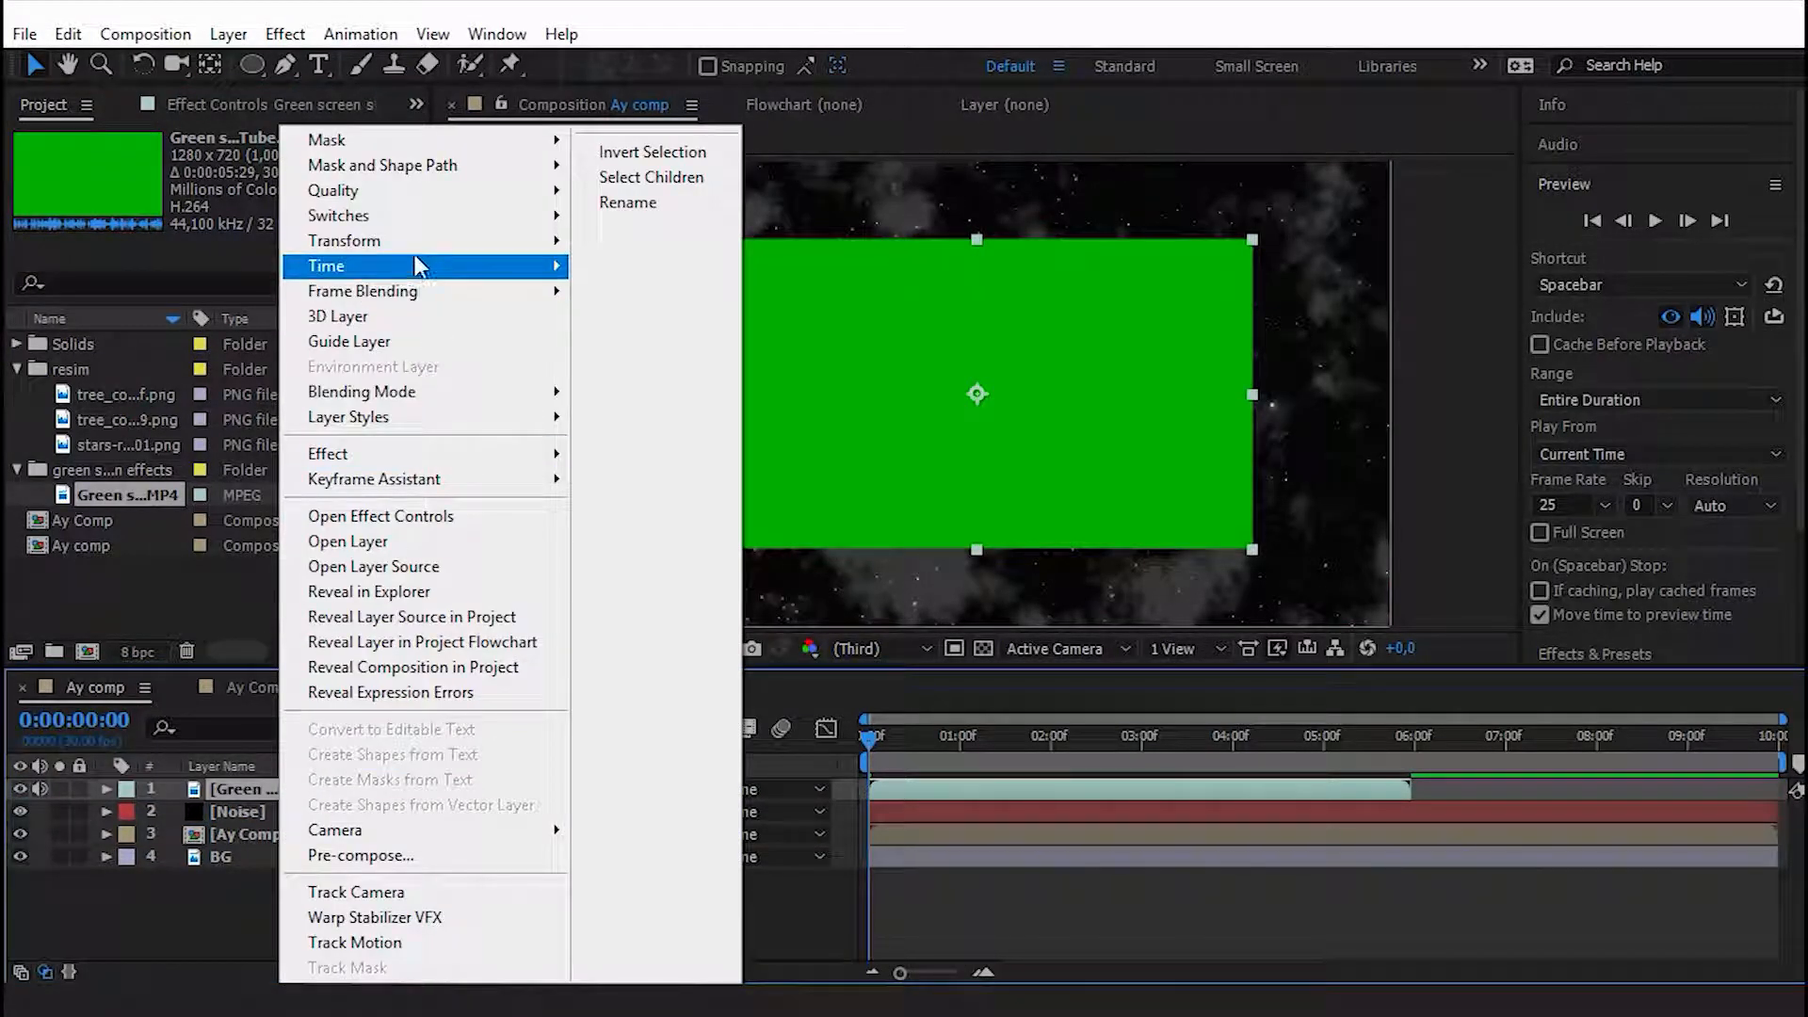
mouse_move(414, 245)
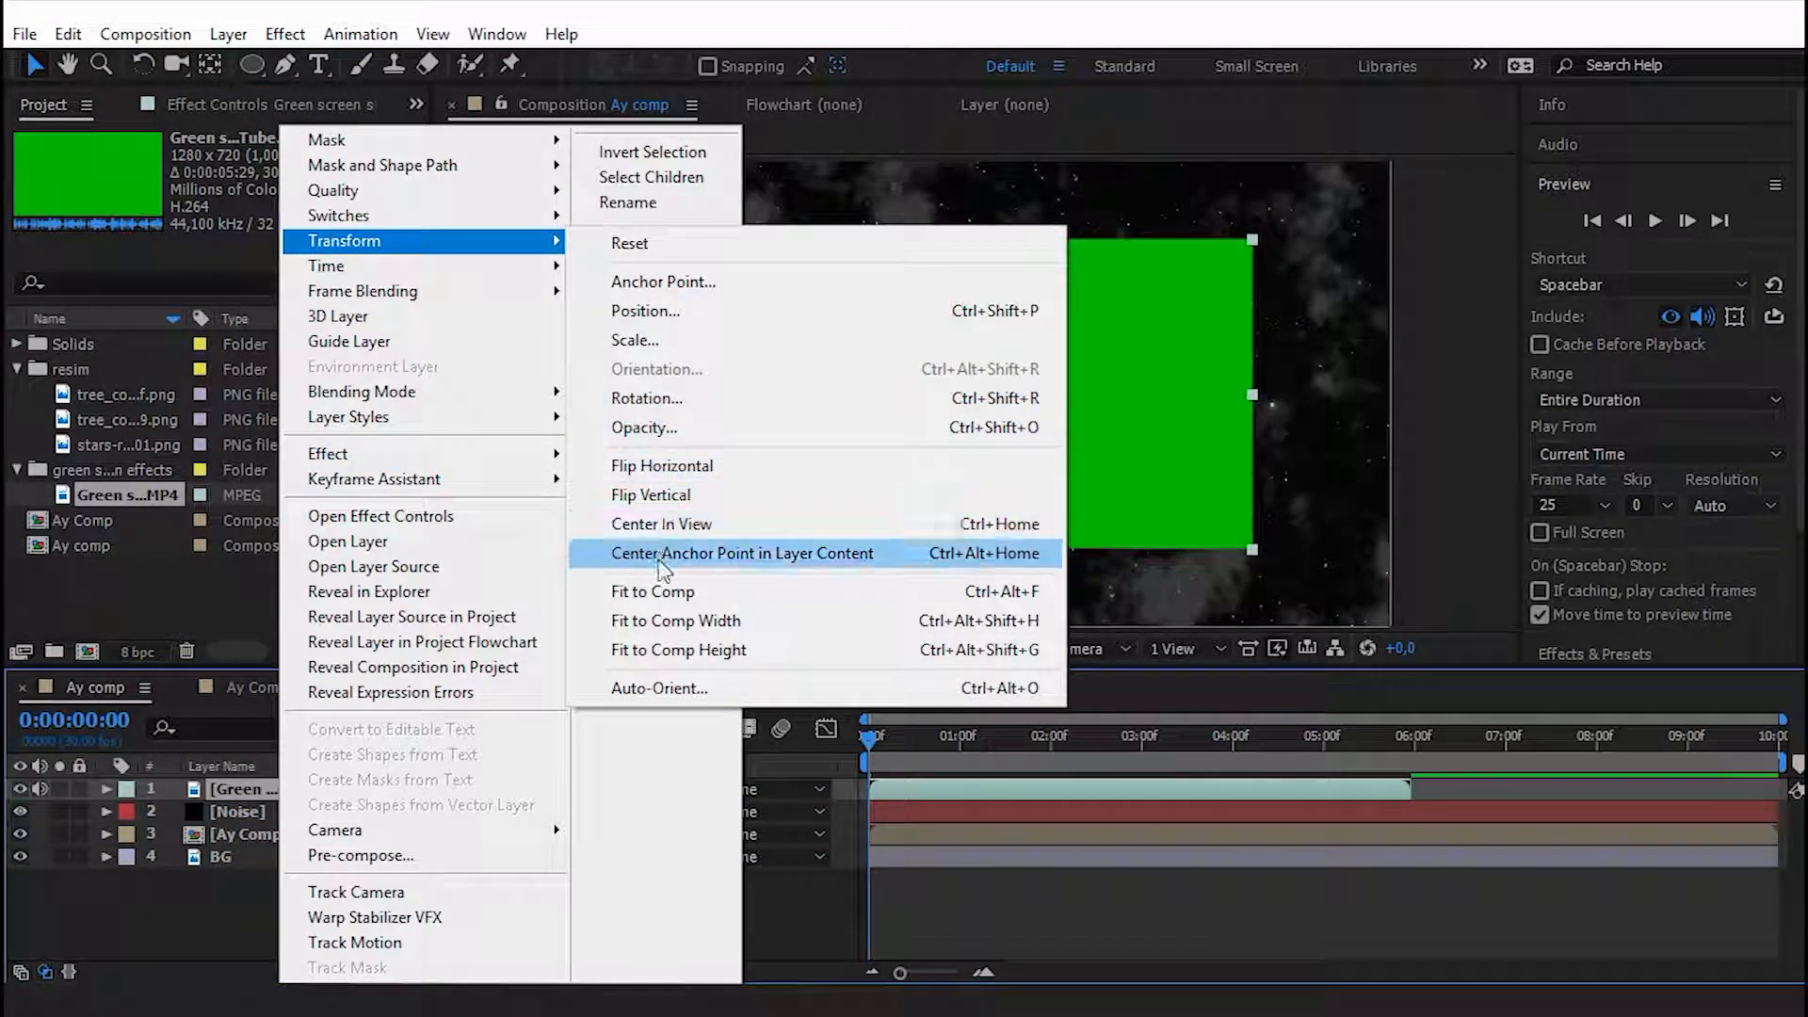
click(659, 594)
Split the green-screen clip at 0:00:00:28 and delete the part before the cut.
drag(864, 738, 949, 742)
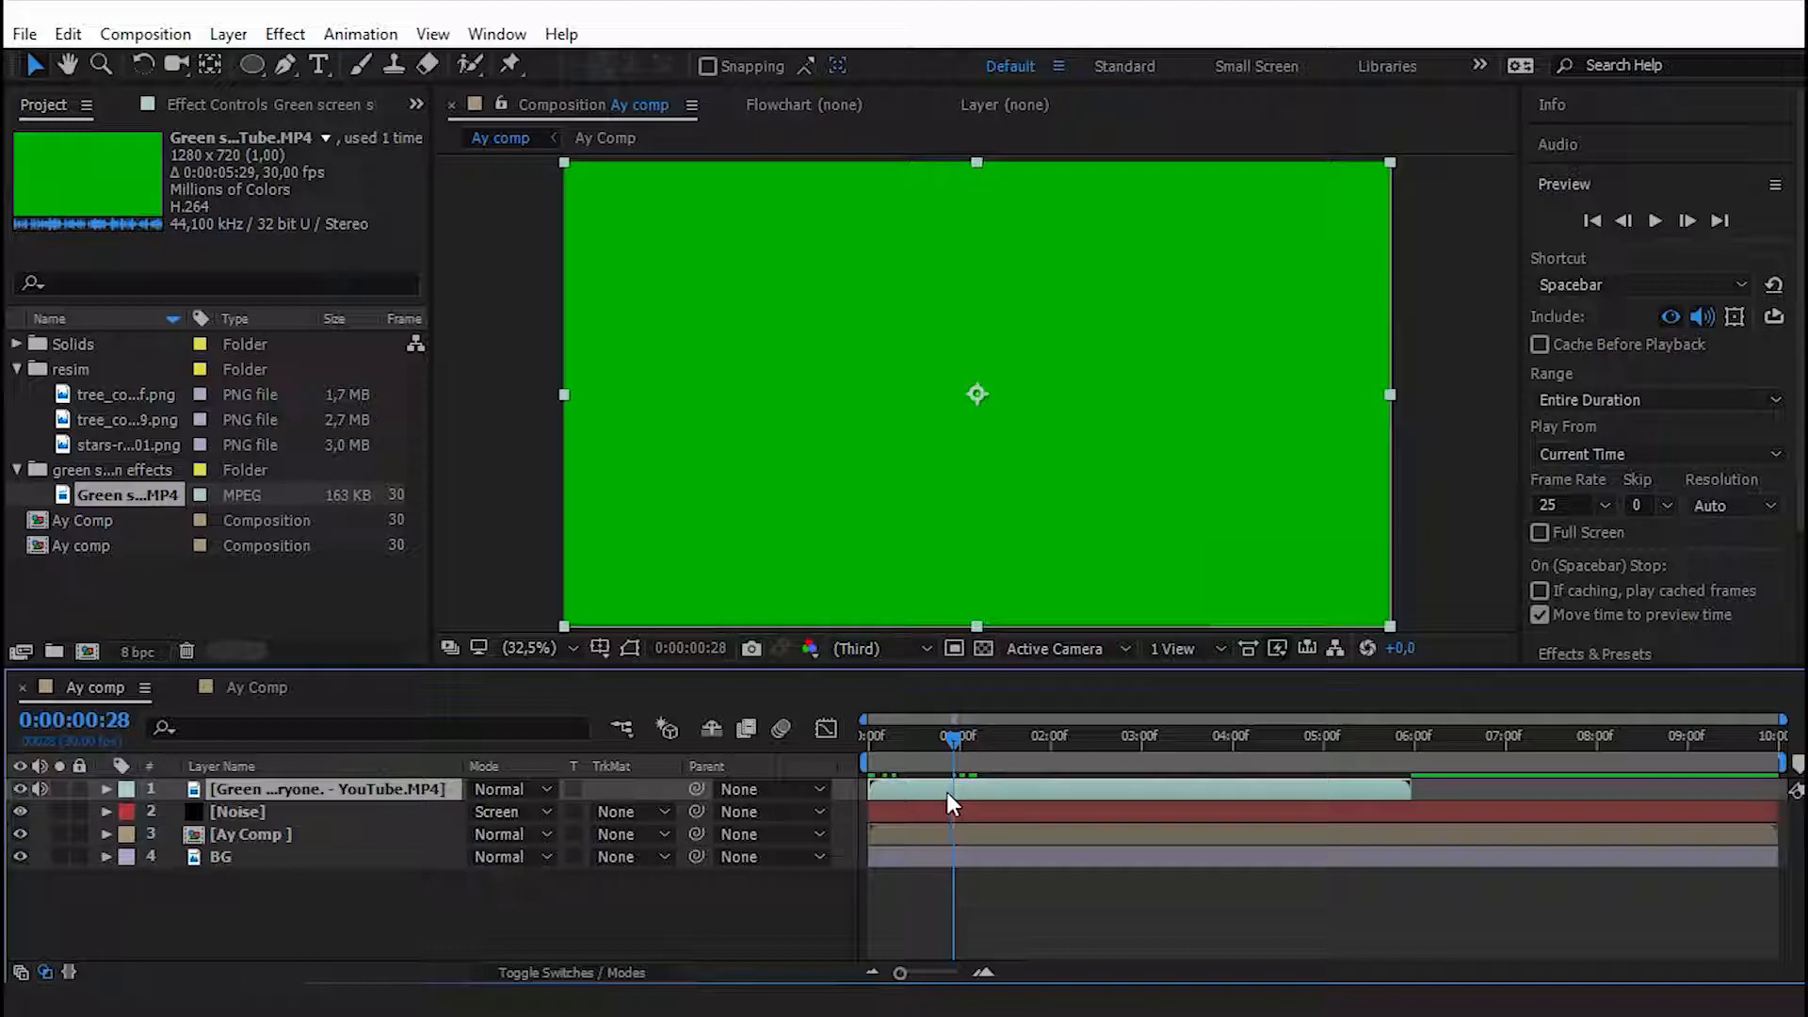
key(ctrl+shift+d)
click(922, 811)
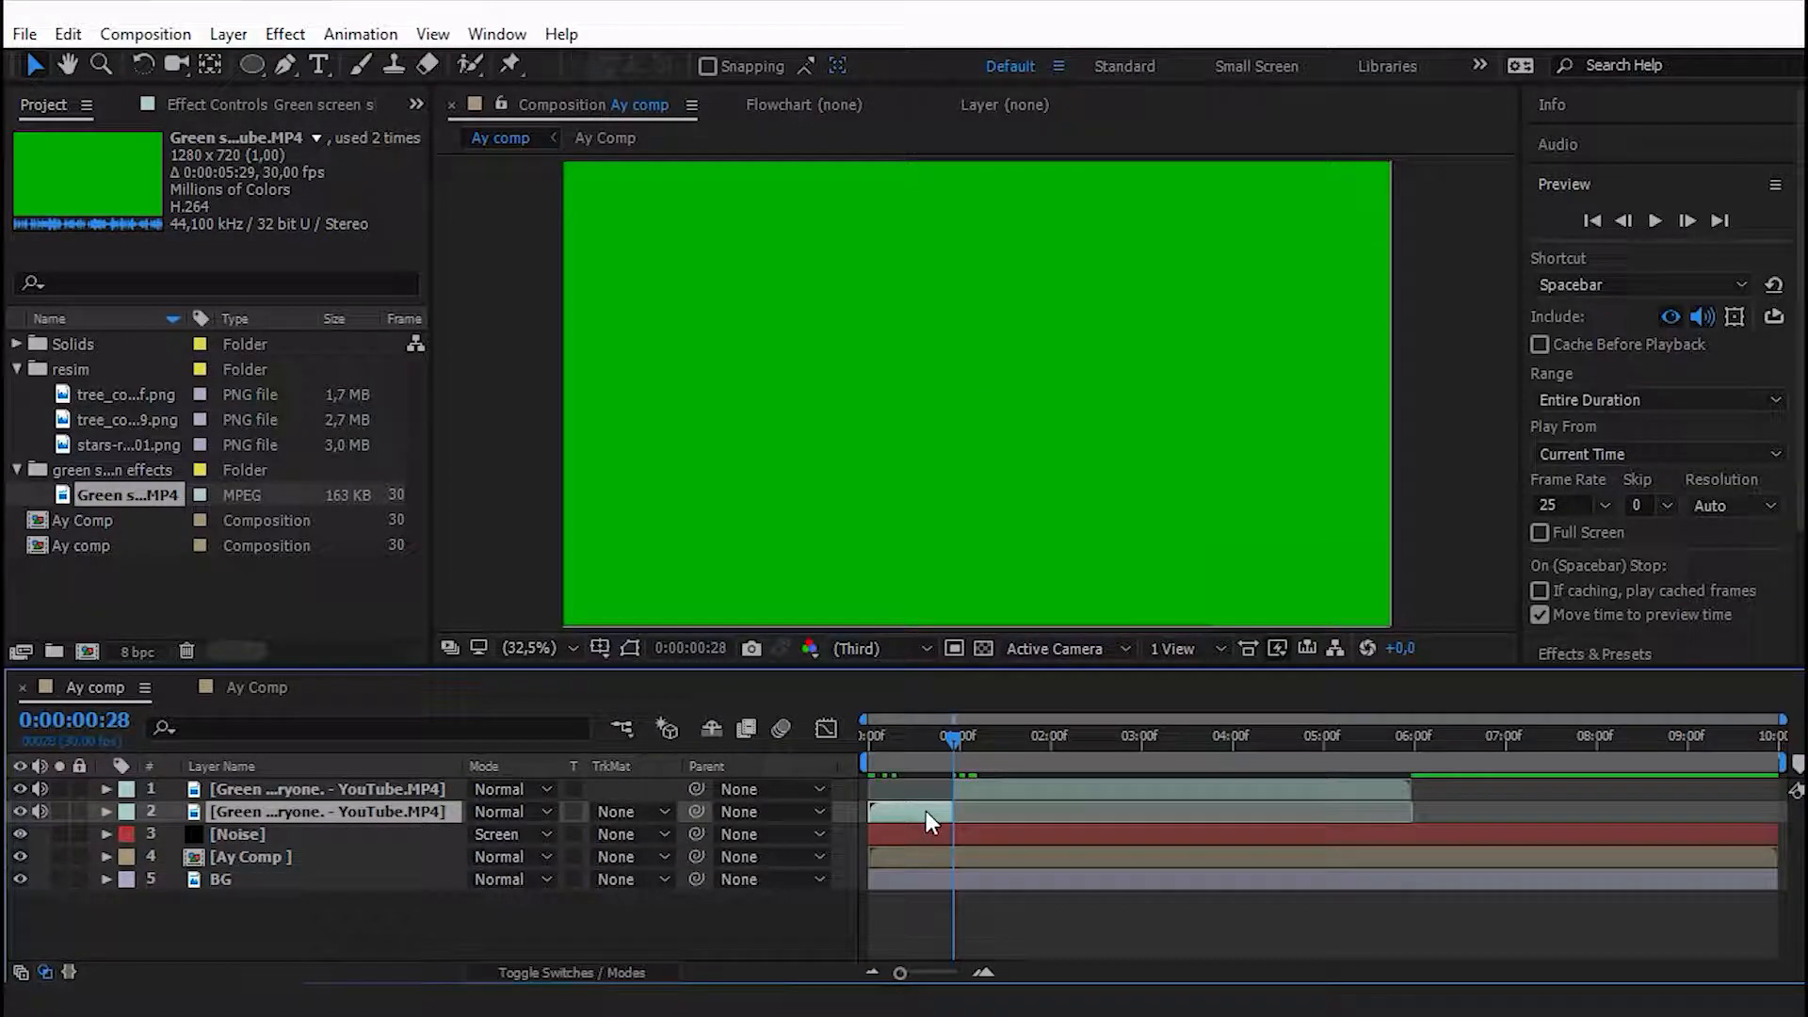
key(Delete)
Split the green-screen clip at 0:00:02:22 and delete the part after the cut.
drag(984, 740, 1116, 748)
click(1129, 781)
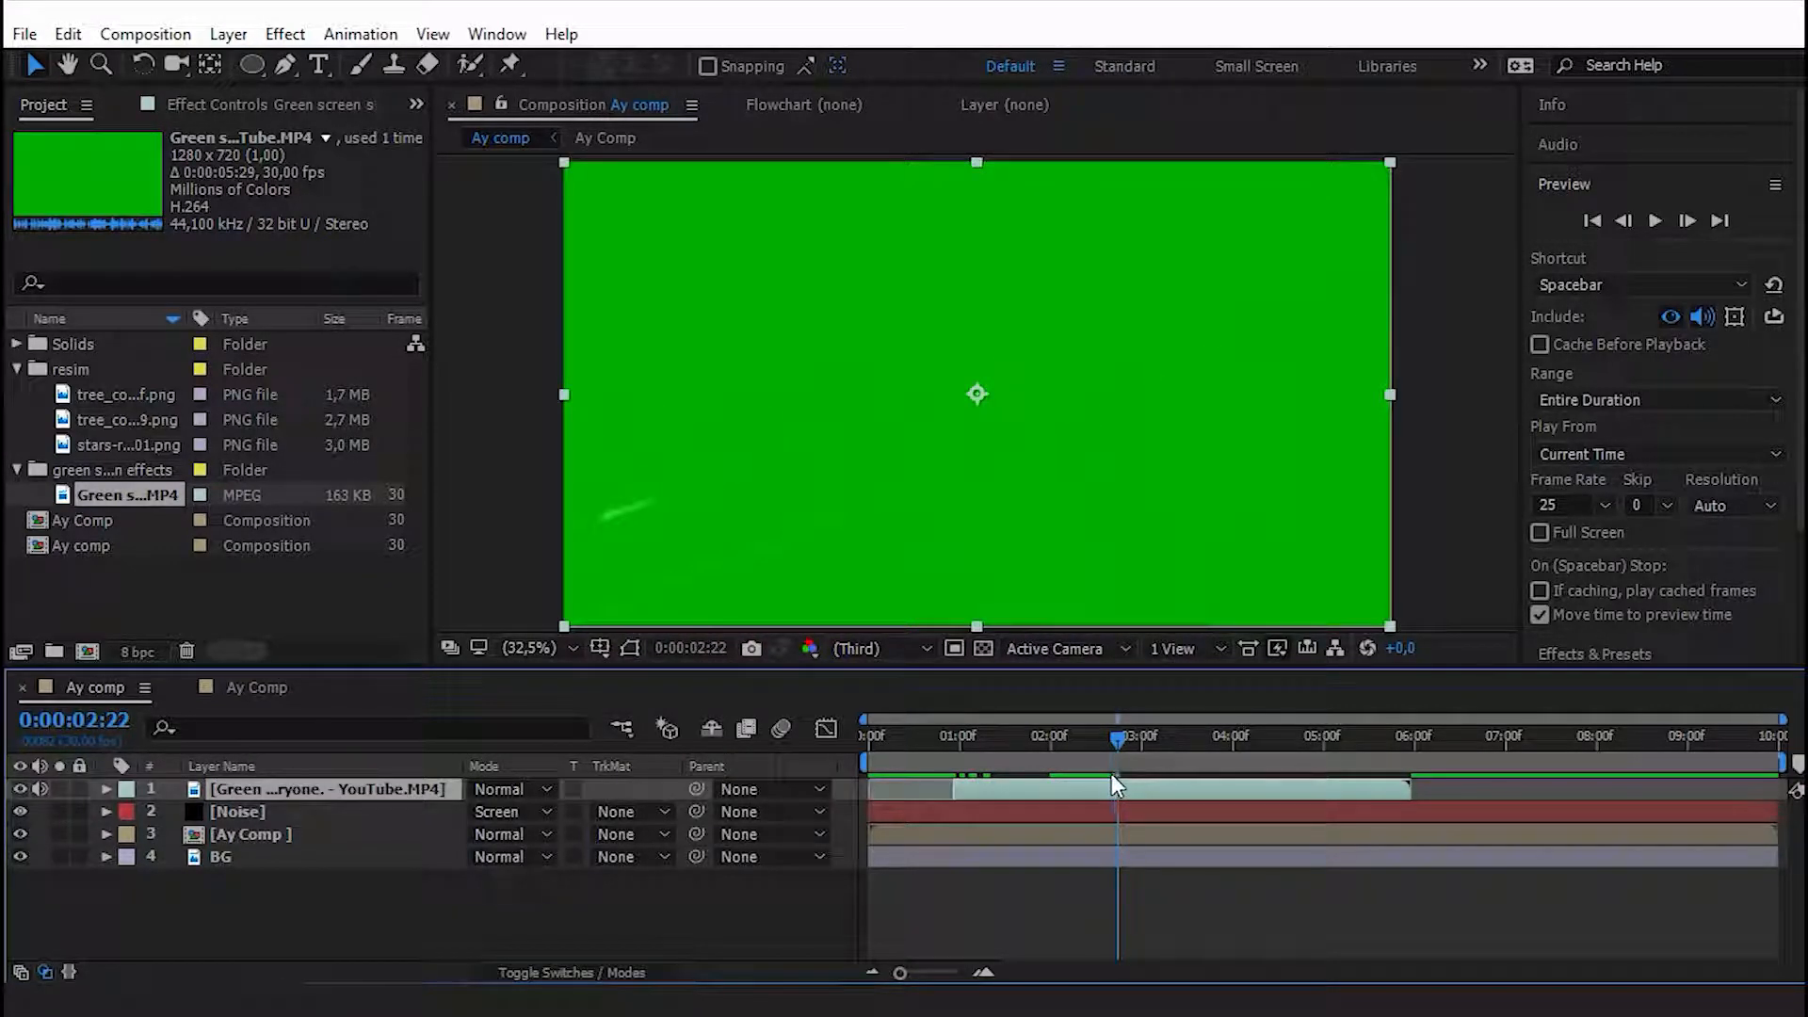
key(ctrl+shift+d)
key(Delete)
Go to 0:00:01:23, where the shooting stars are visible, and apply the Key Cleaner effect to the green-screen clip.
click(1028, 737)
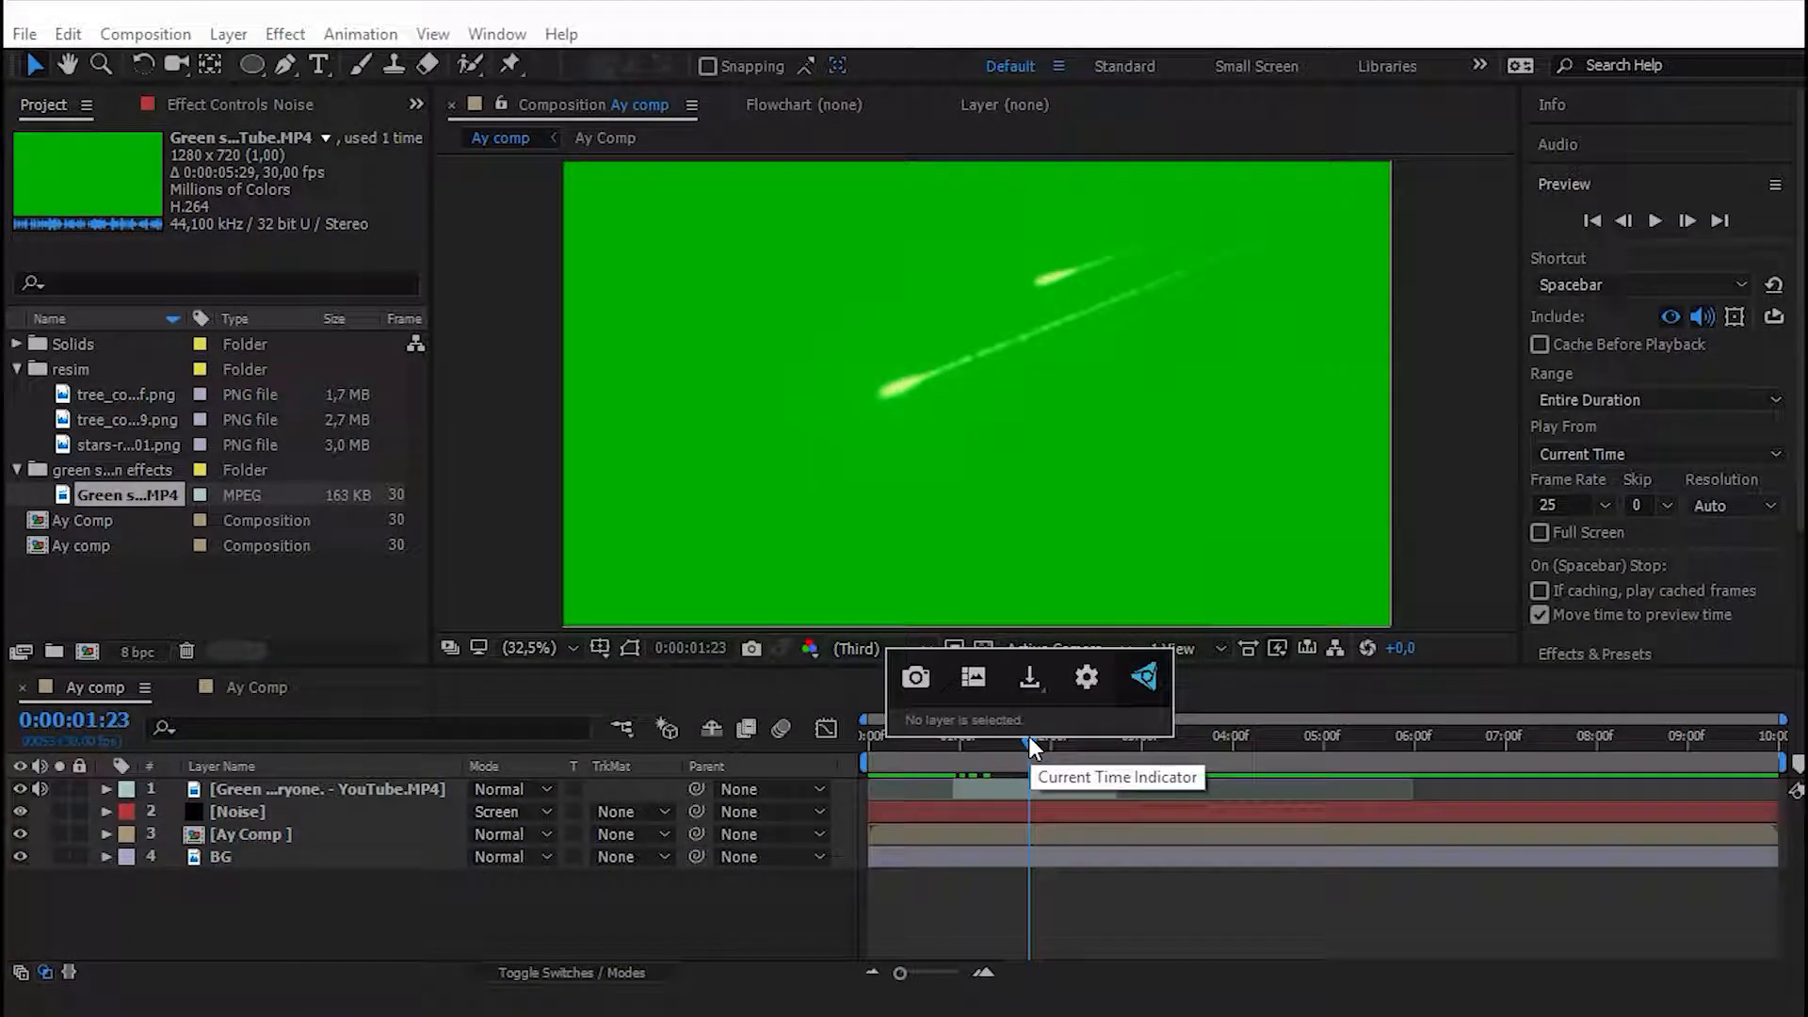
click(371, 789)
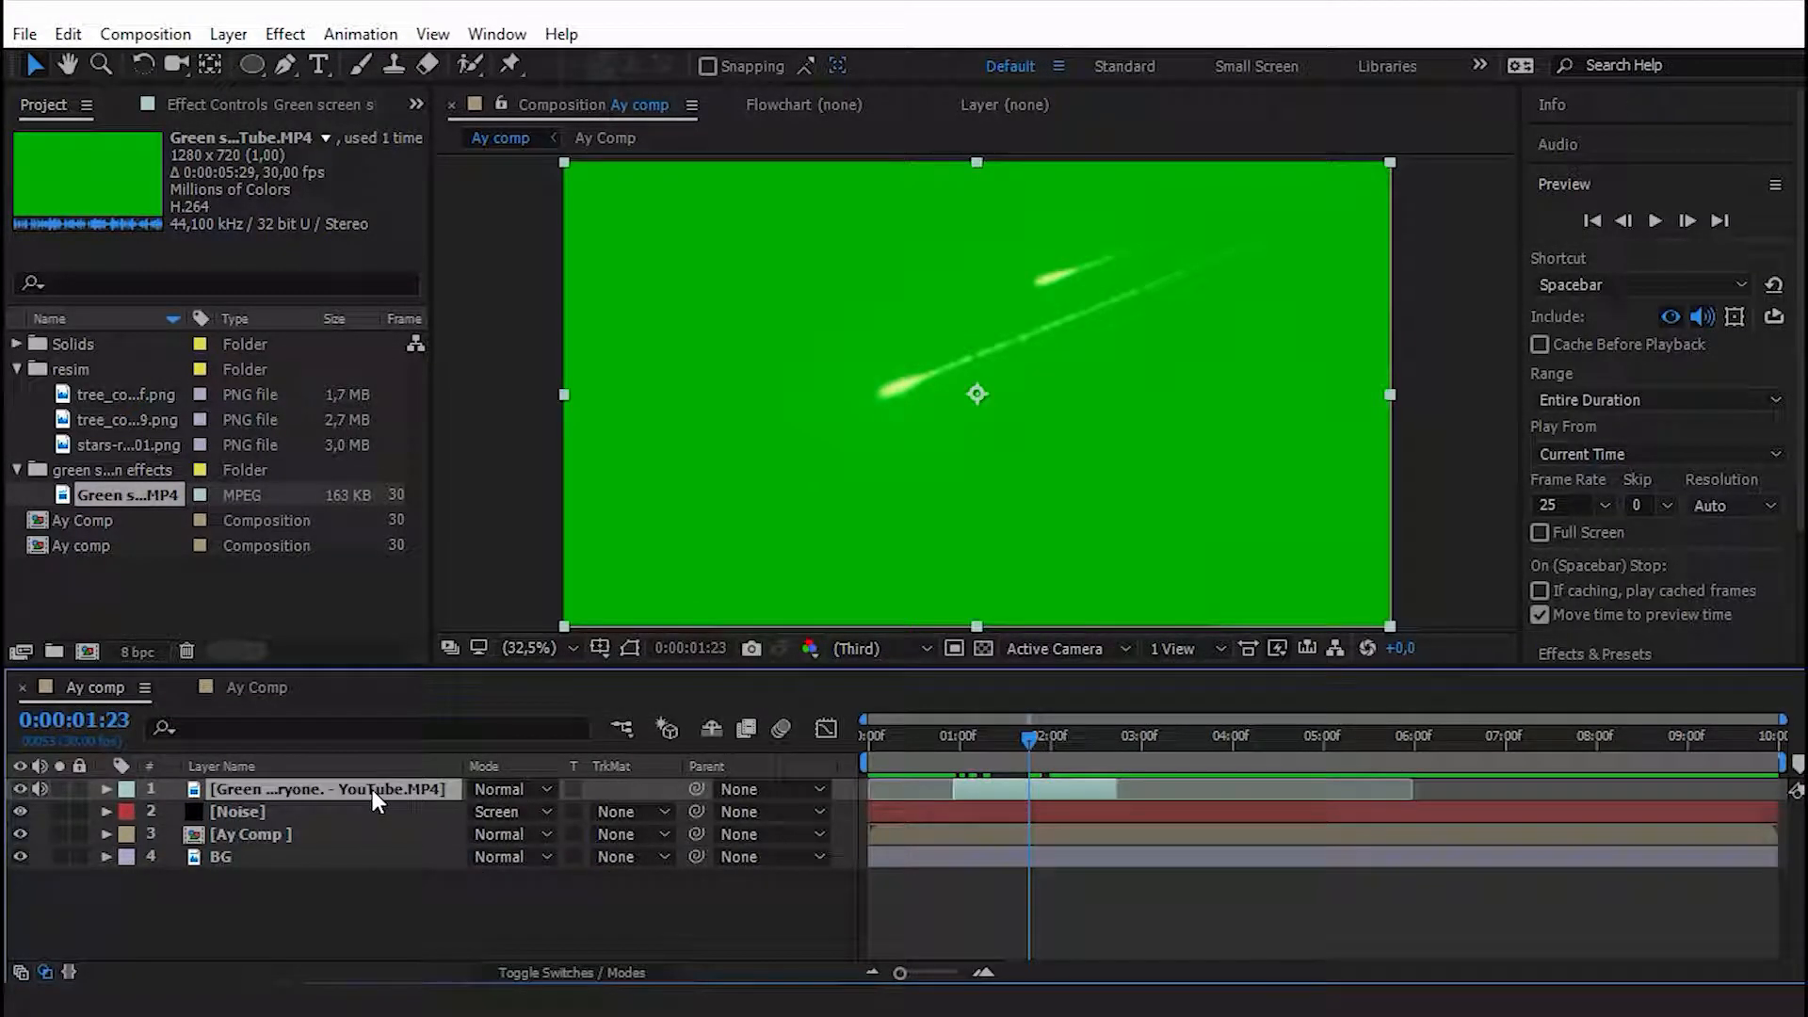
key(ctrl+space)
text(ke)
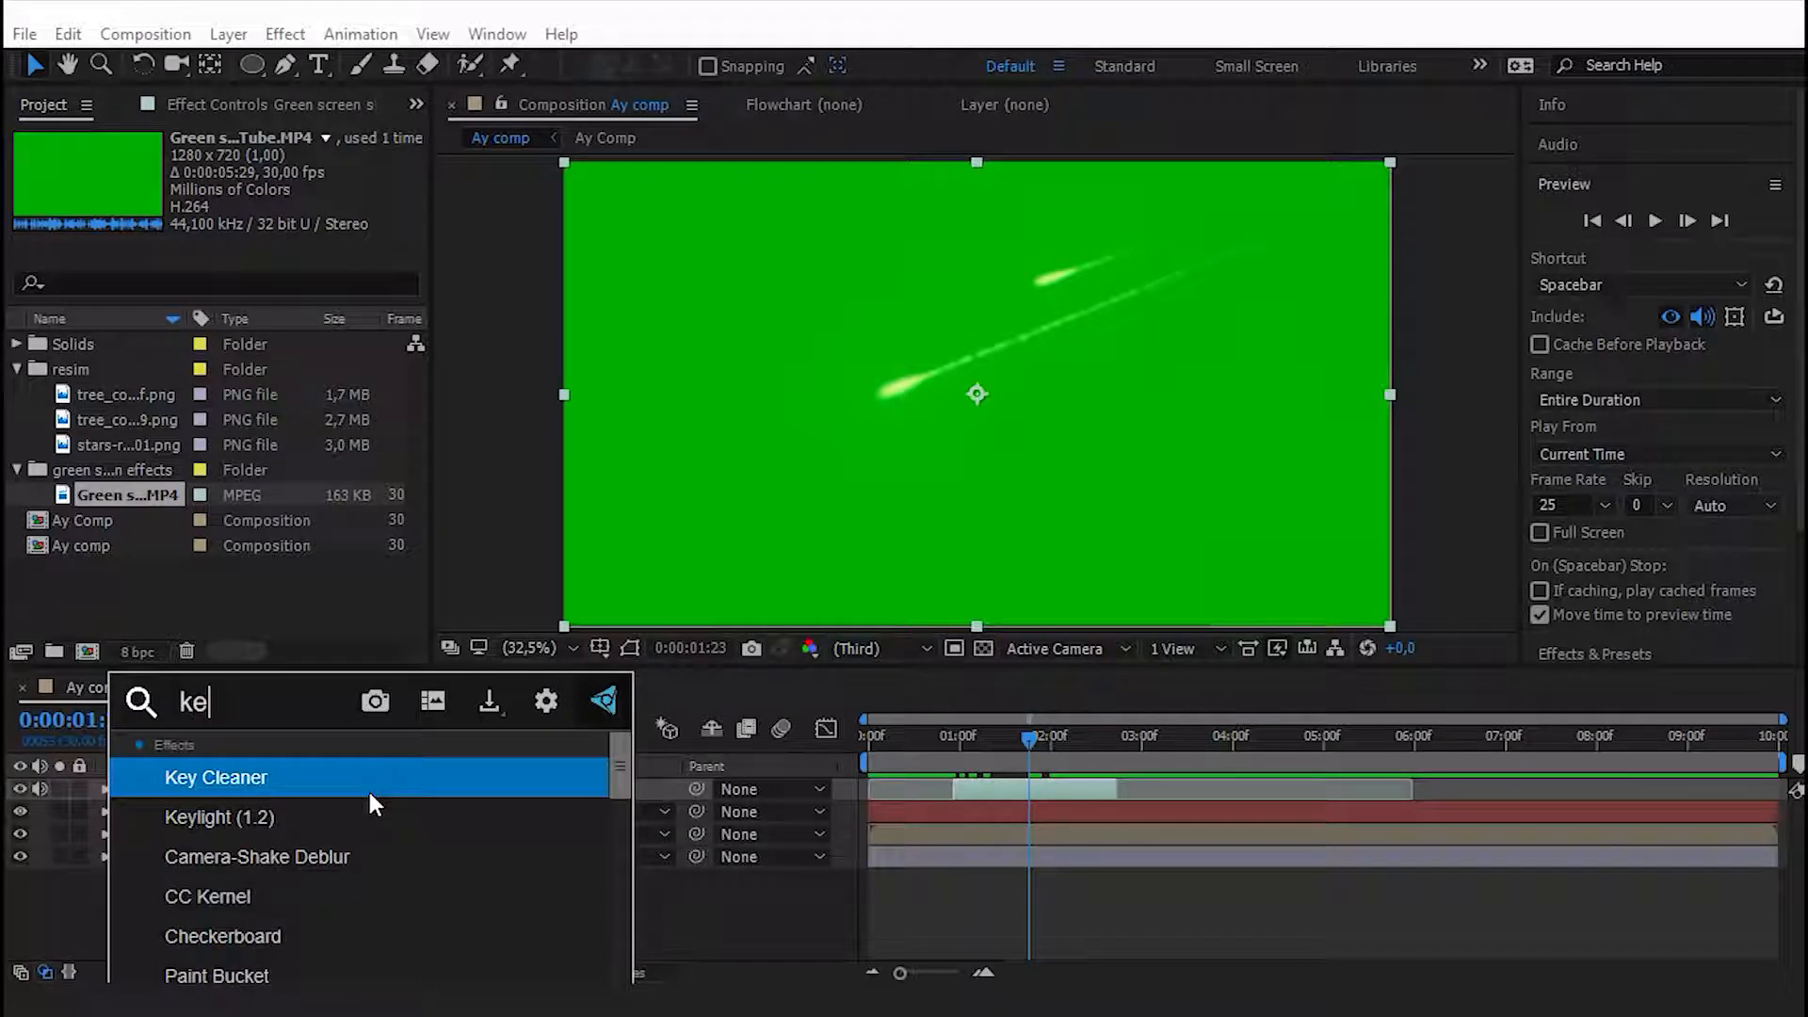
text(y)
key(Down)
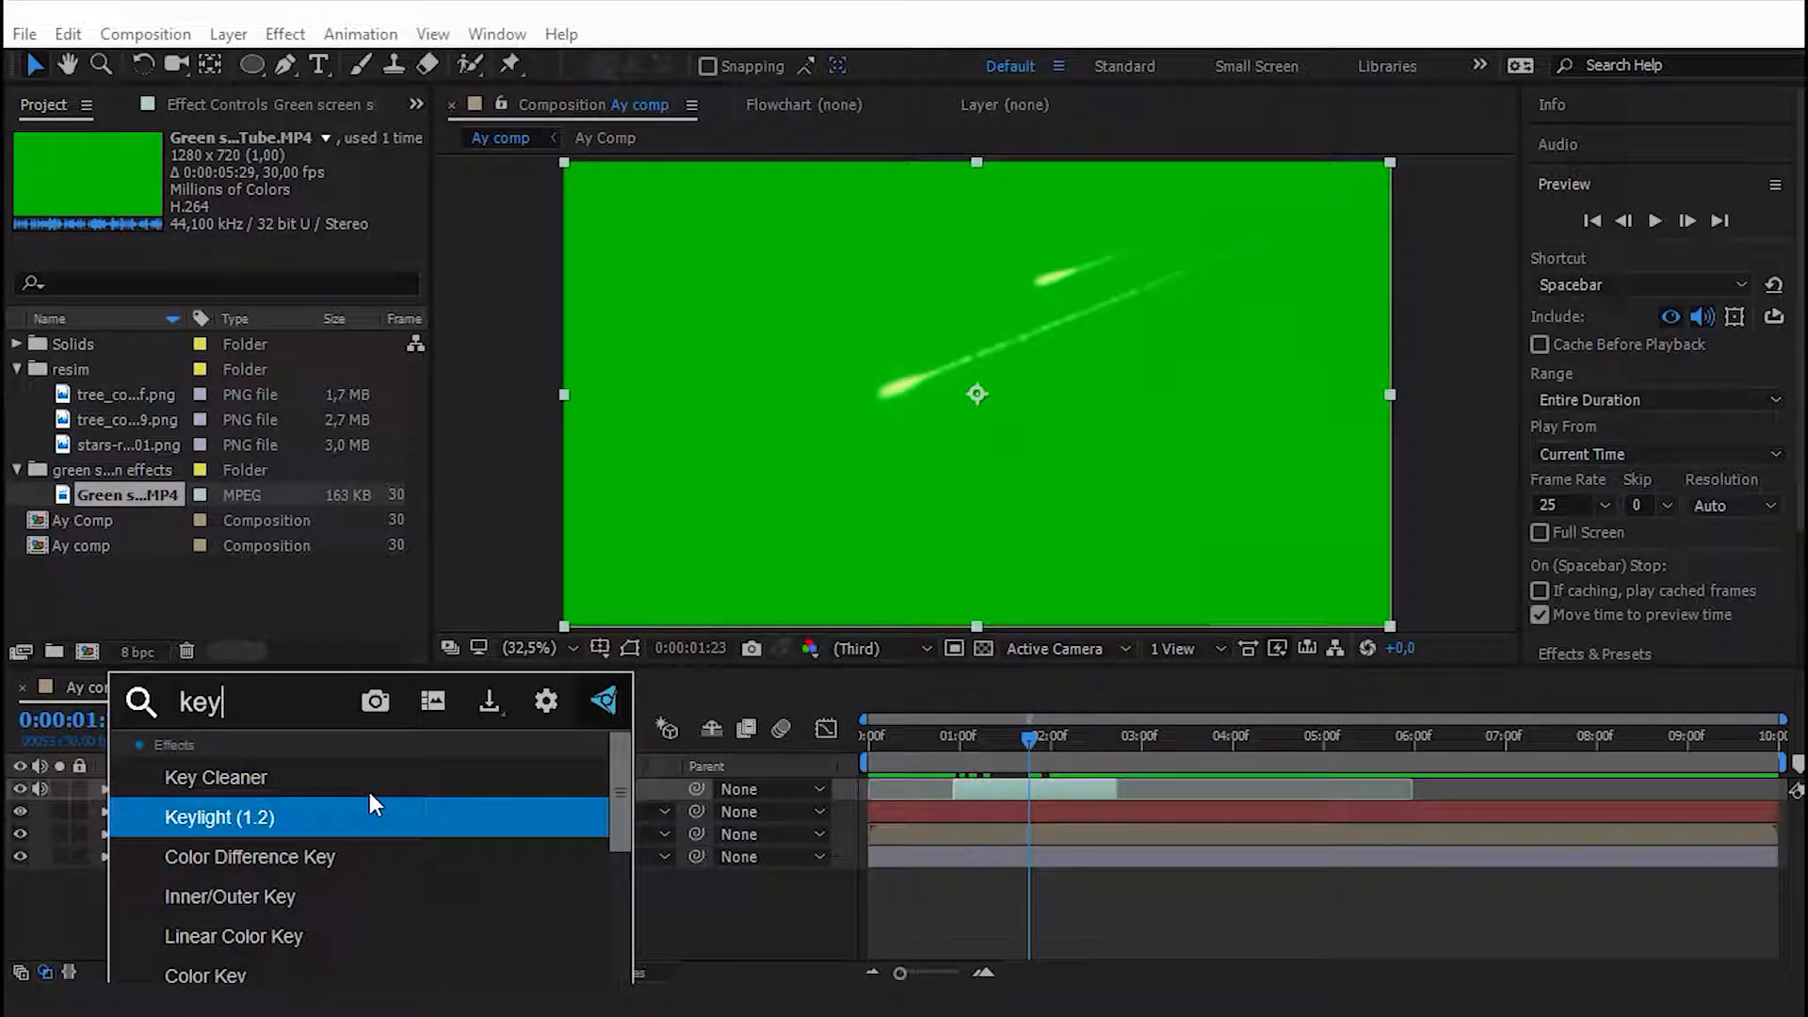
click(369, 793)
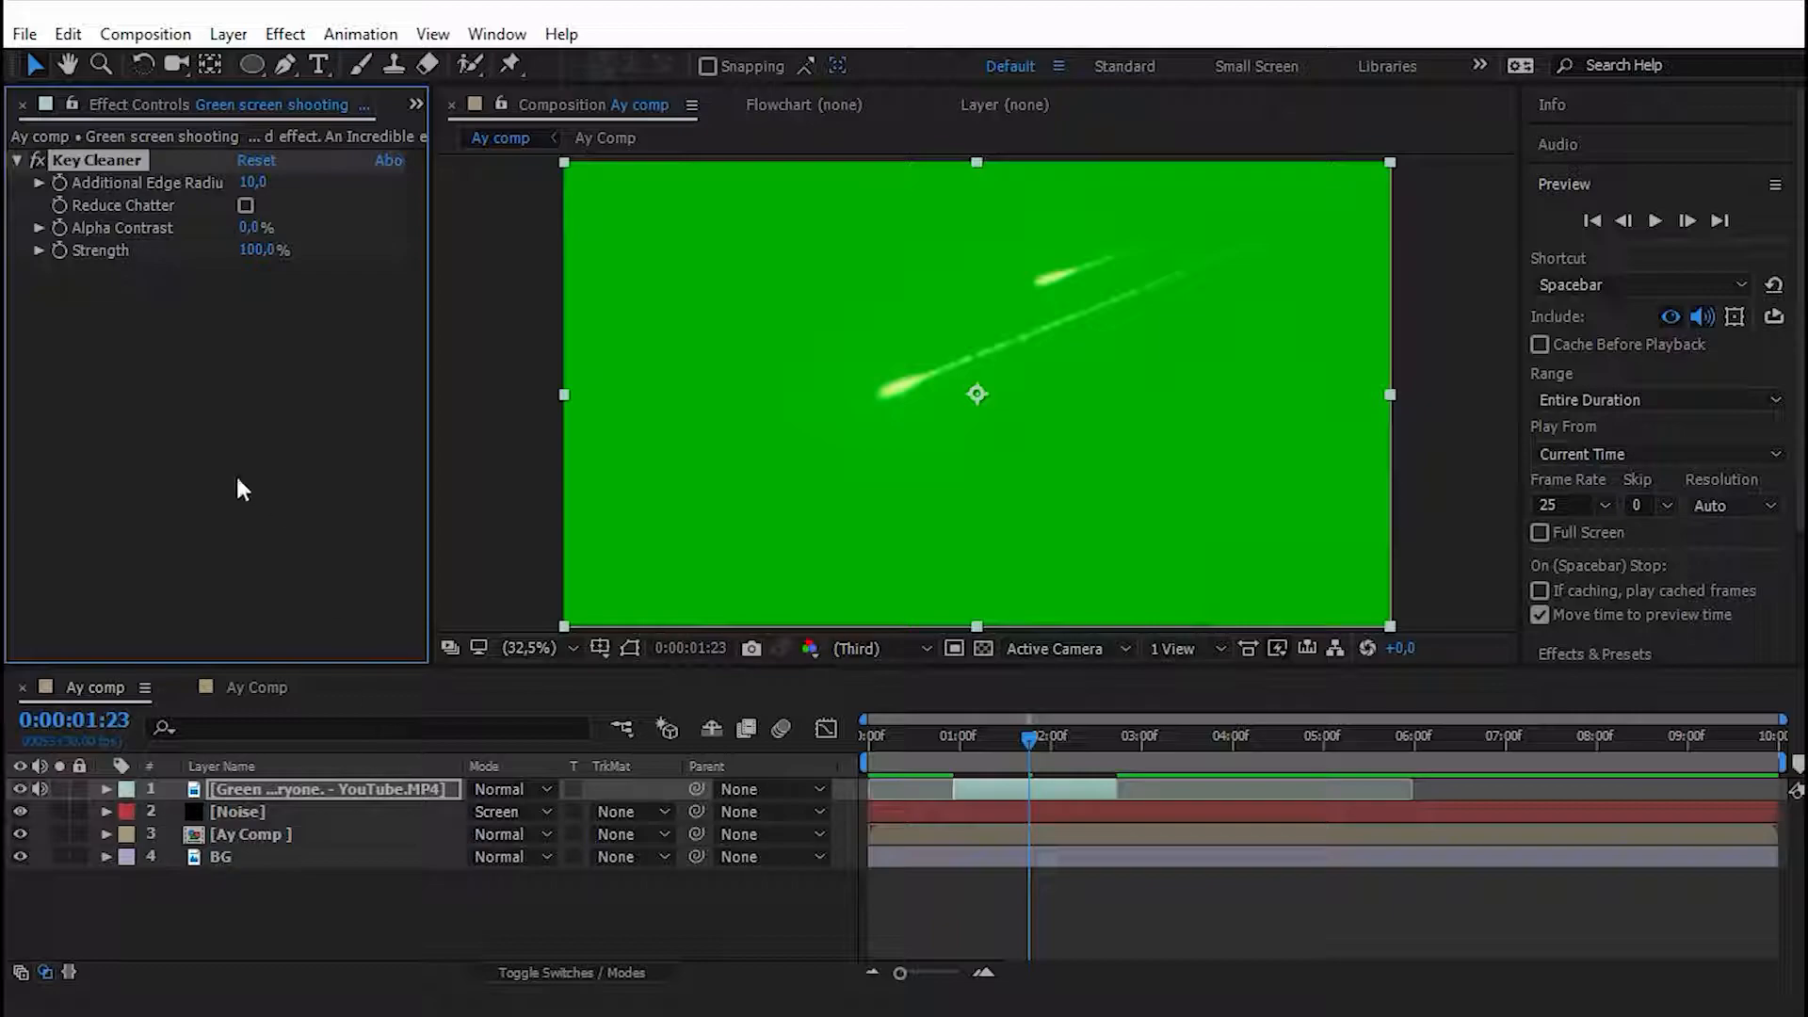
Delete the Key Cleaner effect from the green-screen clip.
key(Delete)
click(326, 793)
key(ctrl+space)
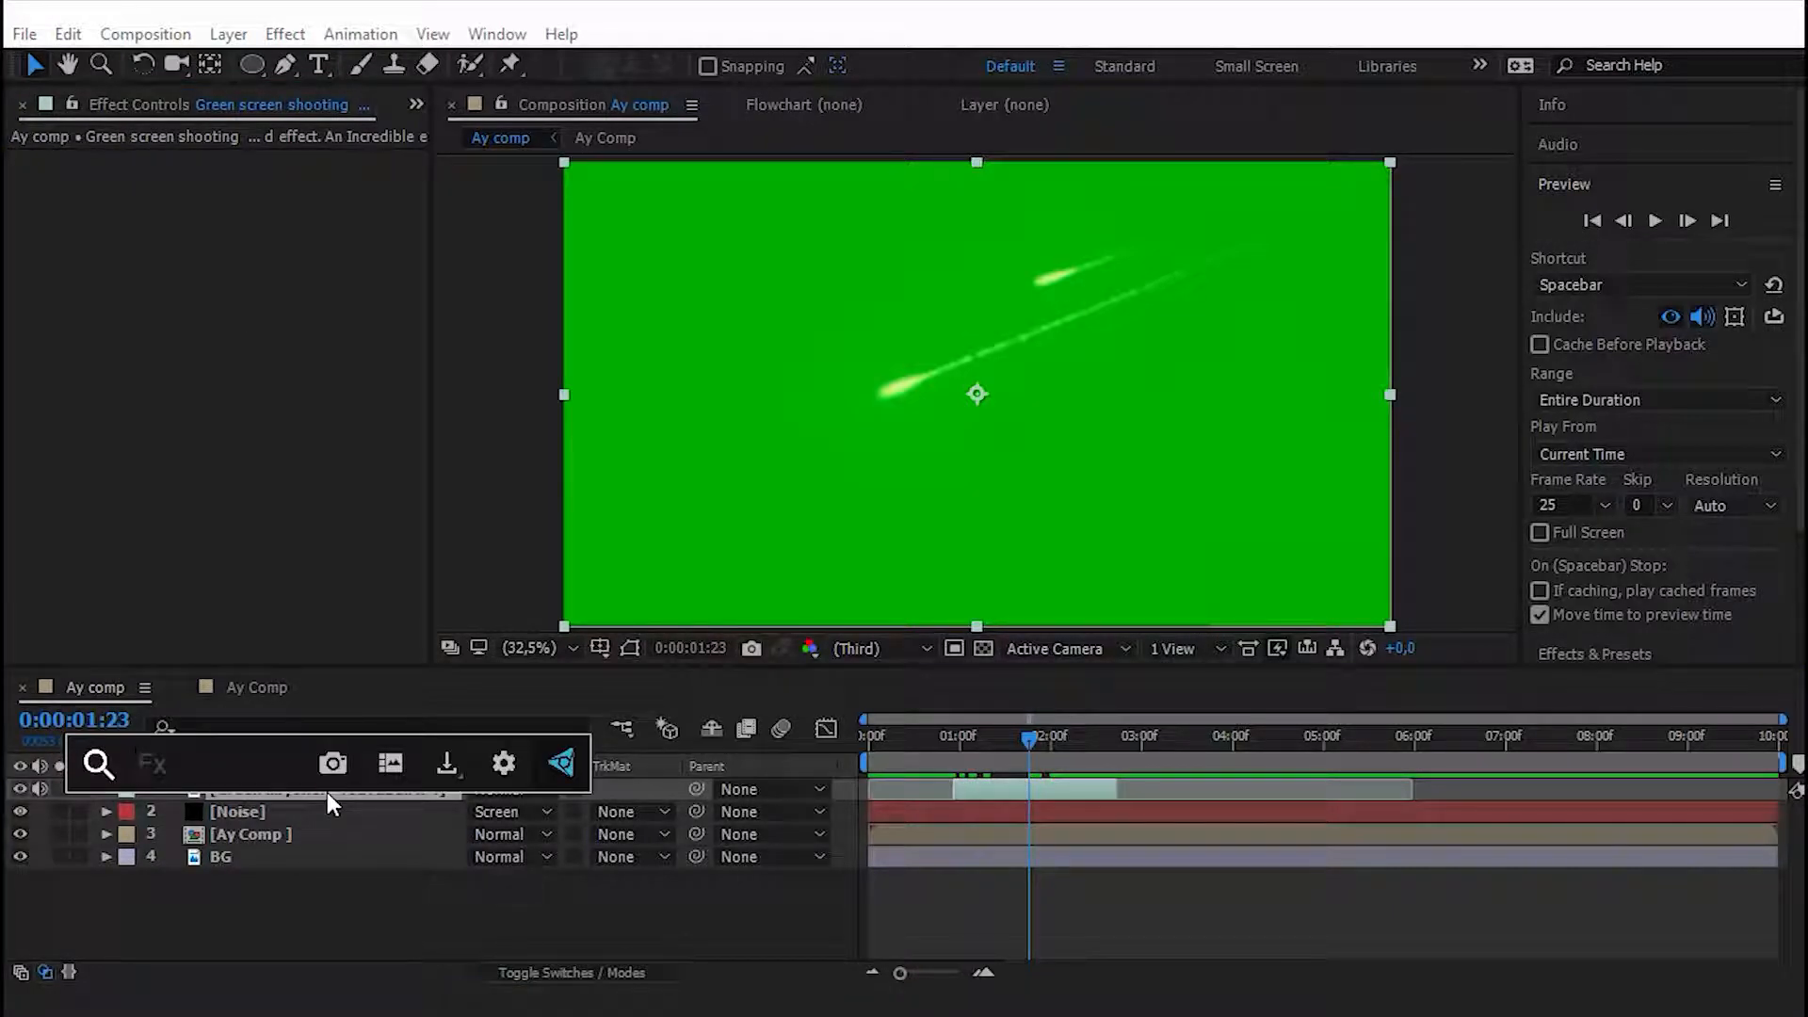
text(key)
key(Down)
key(Up)
key(Return)
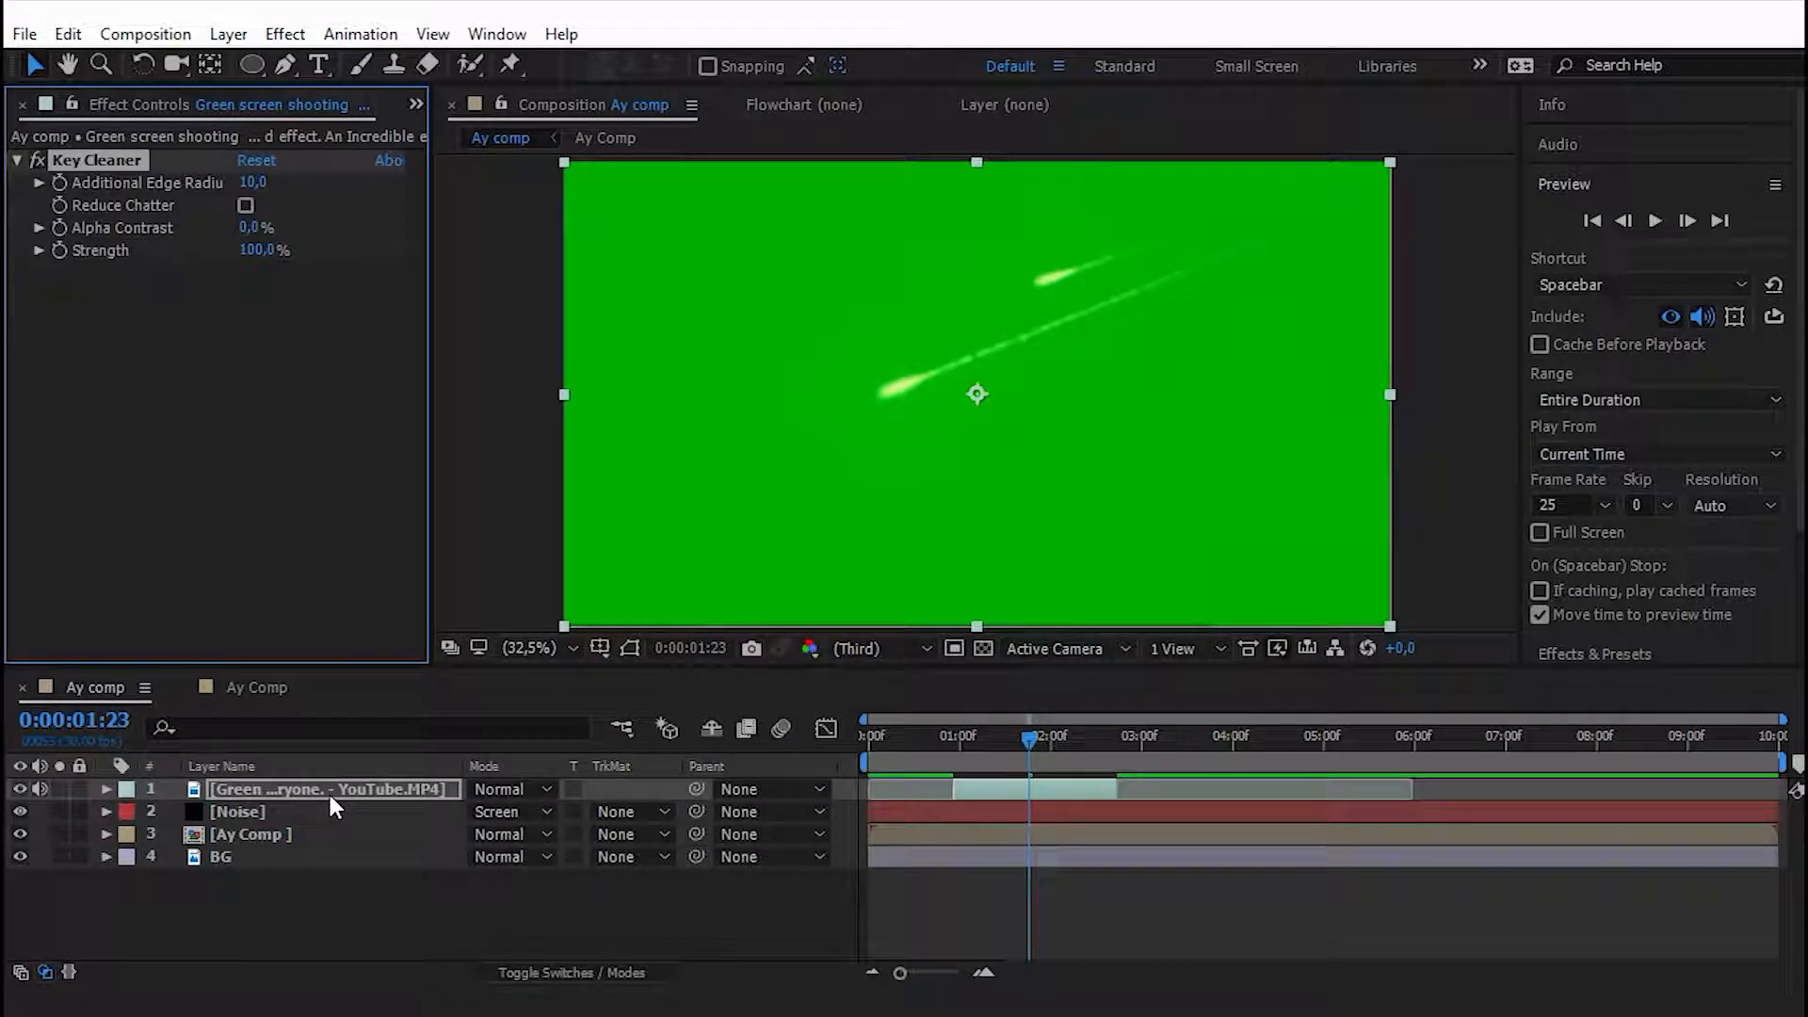
key(Delete)
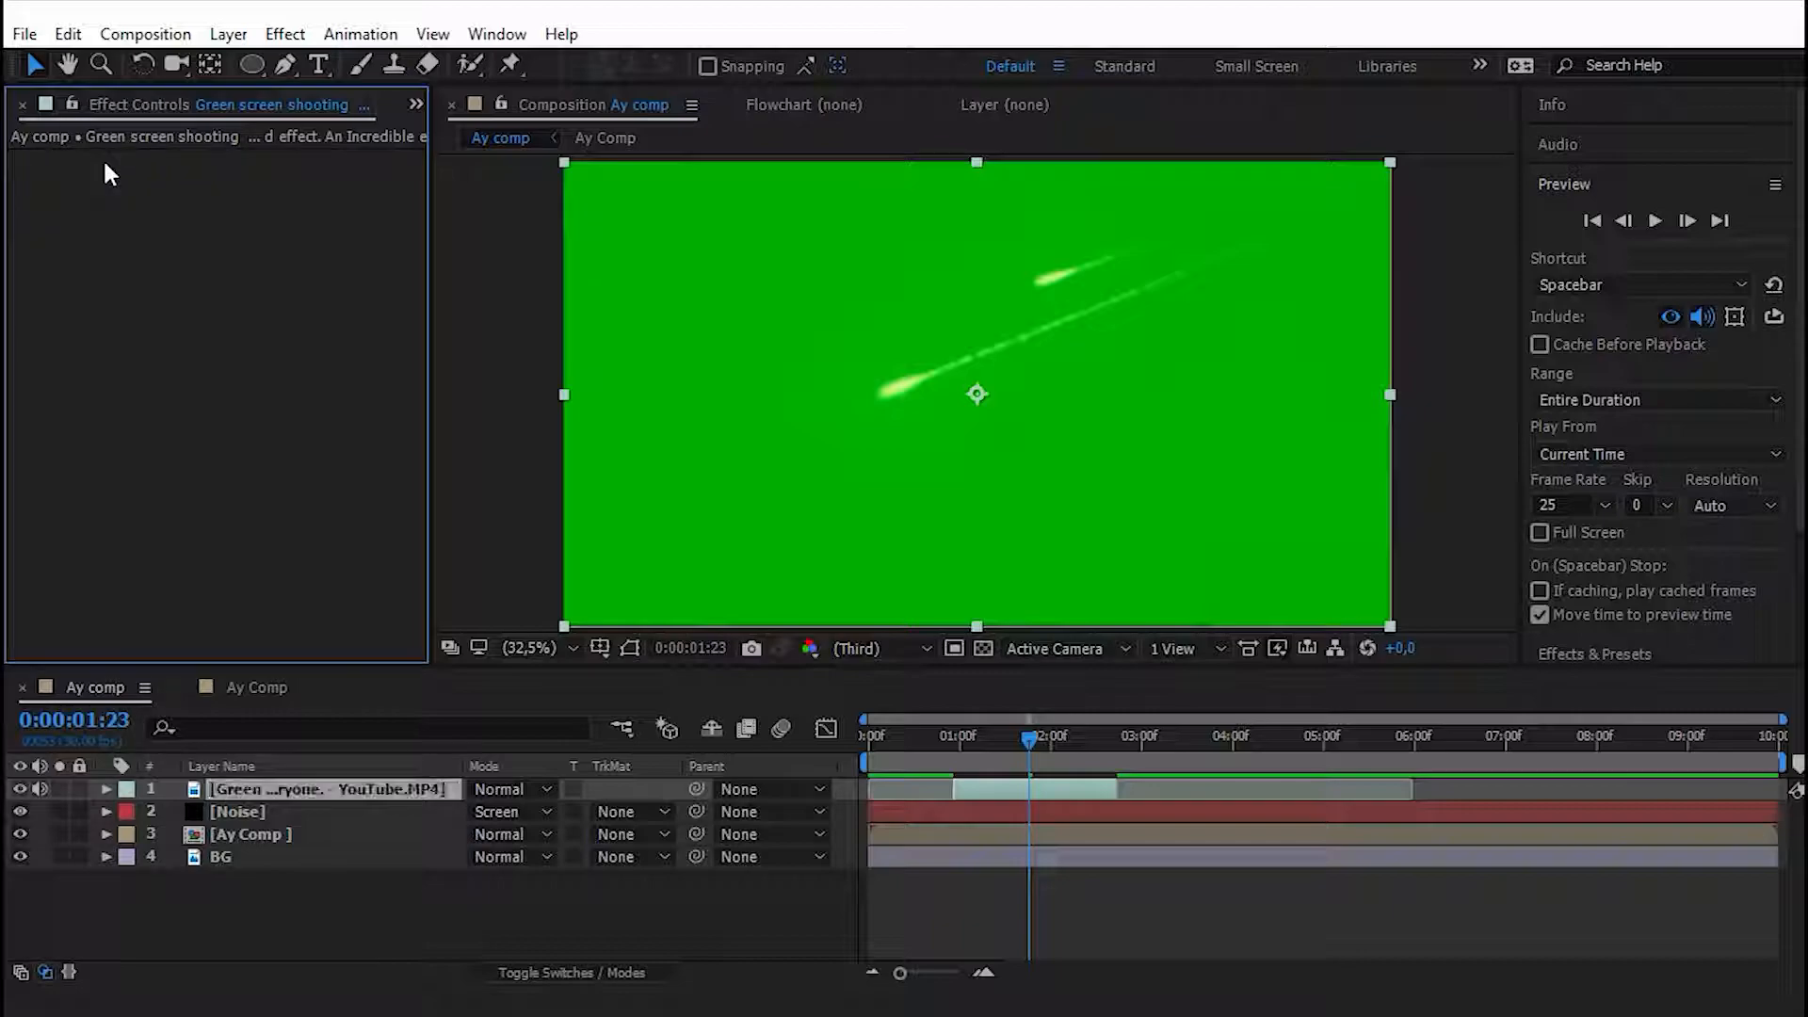
Apply the Keylight (1.2) effect to the green-screen clip and sample its green background as the Screen Colour.
key(ctrl+space)
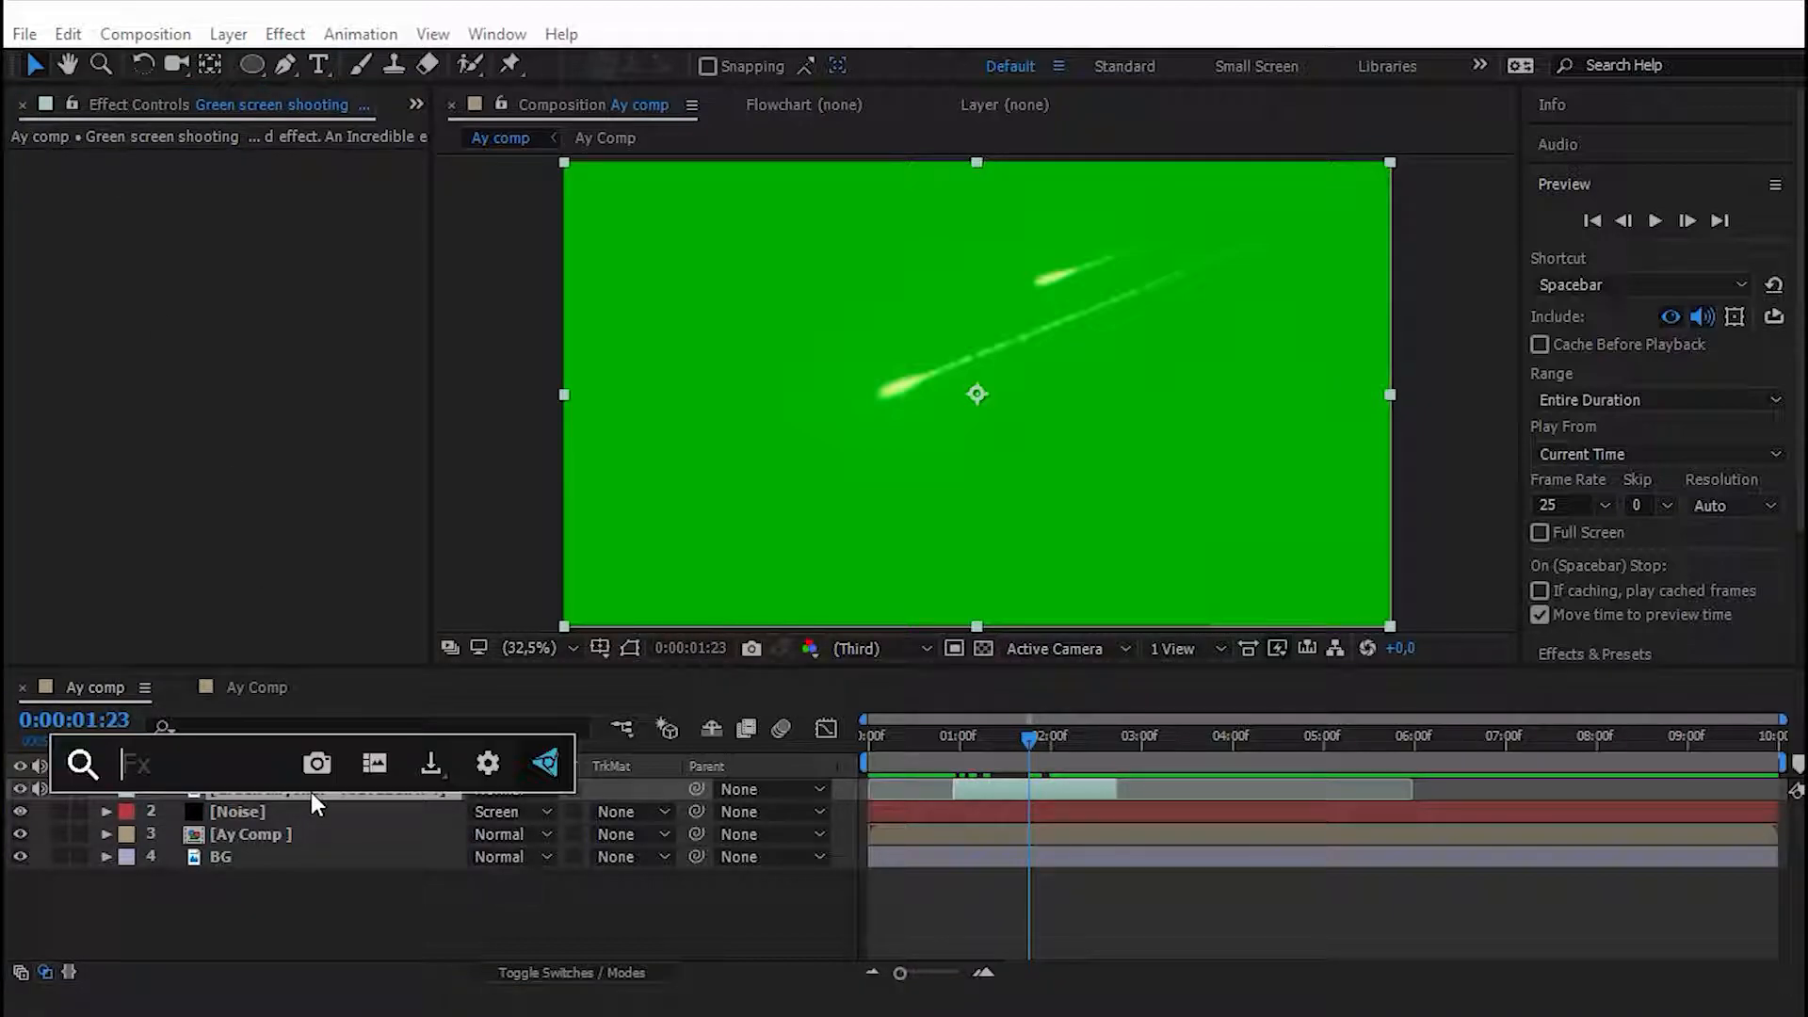
text(key)
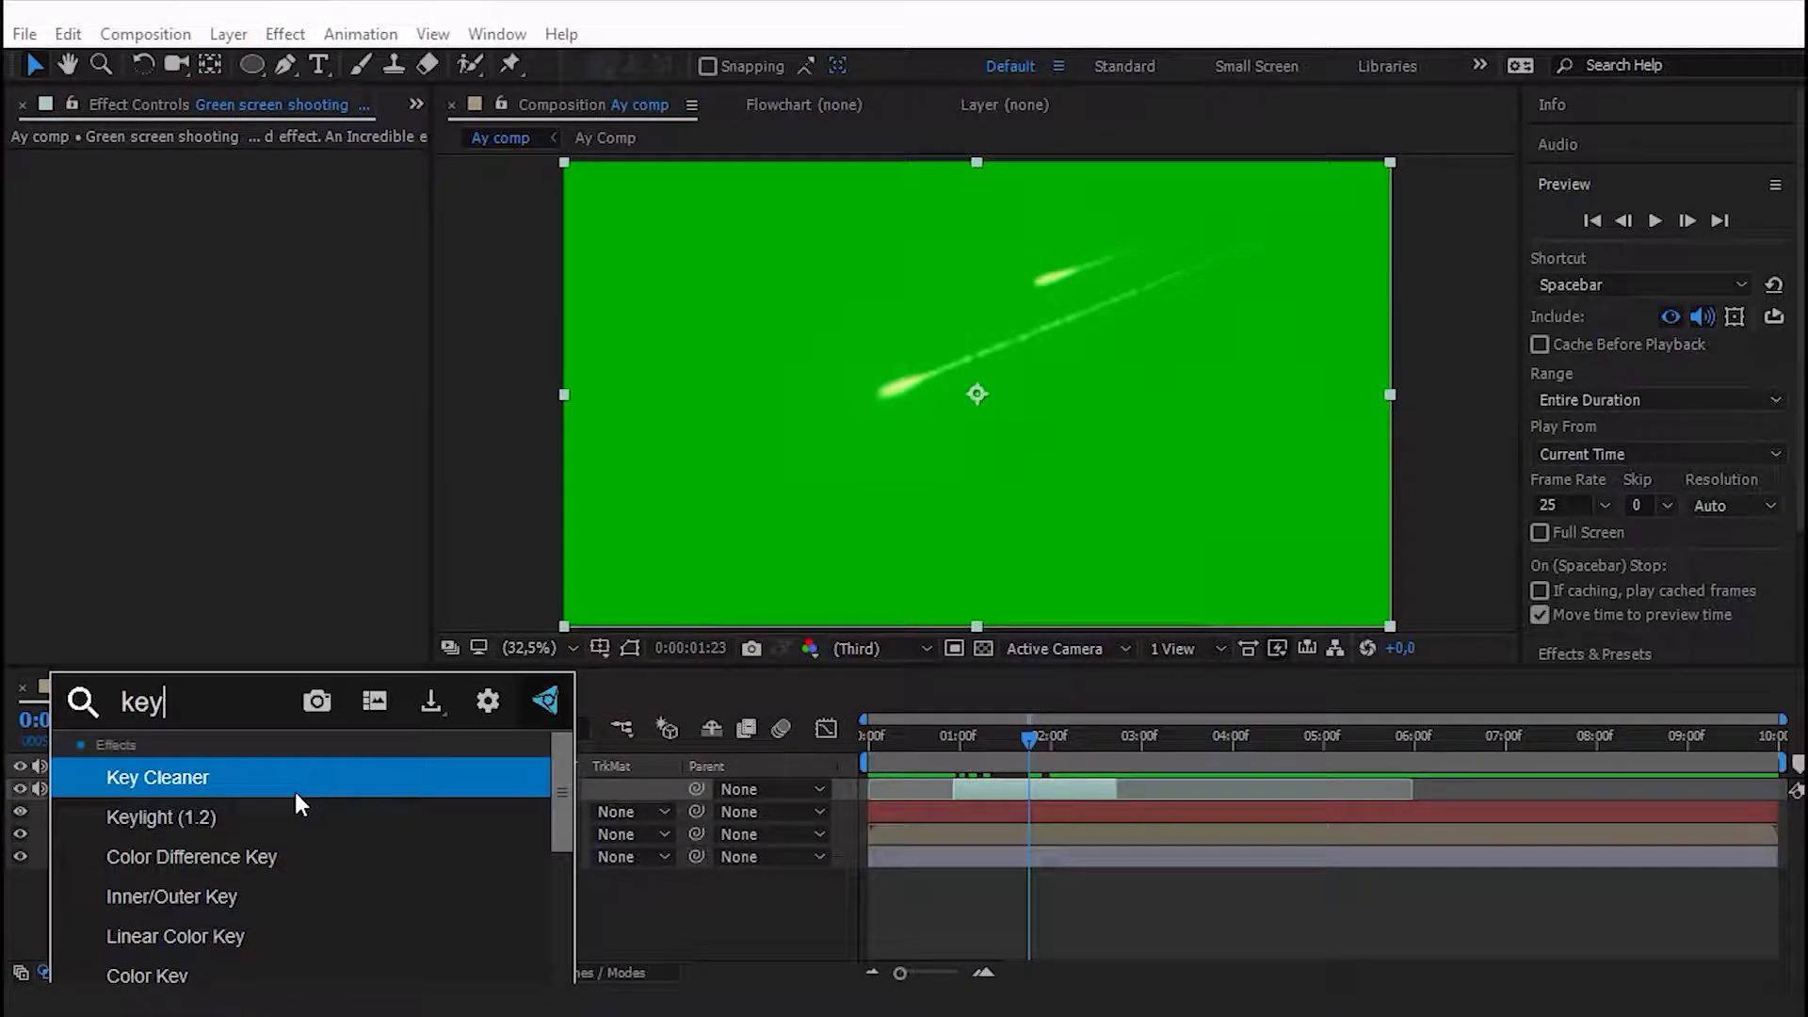
click(190, 816)
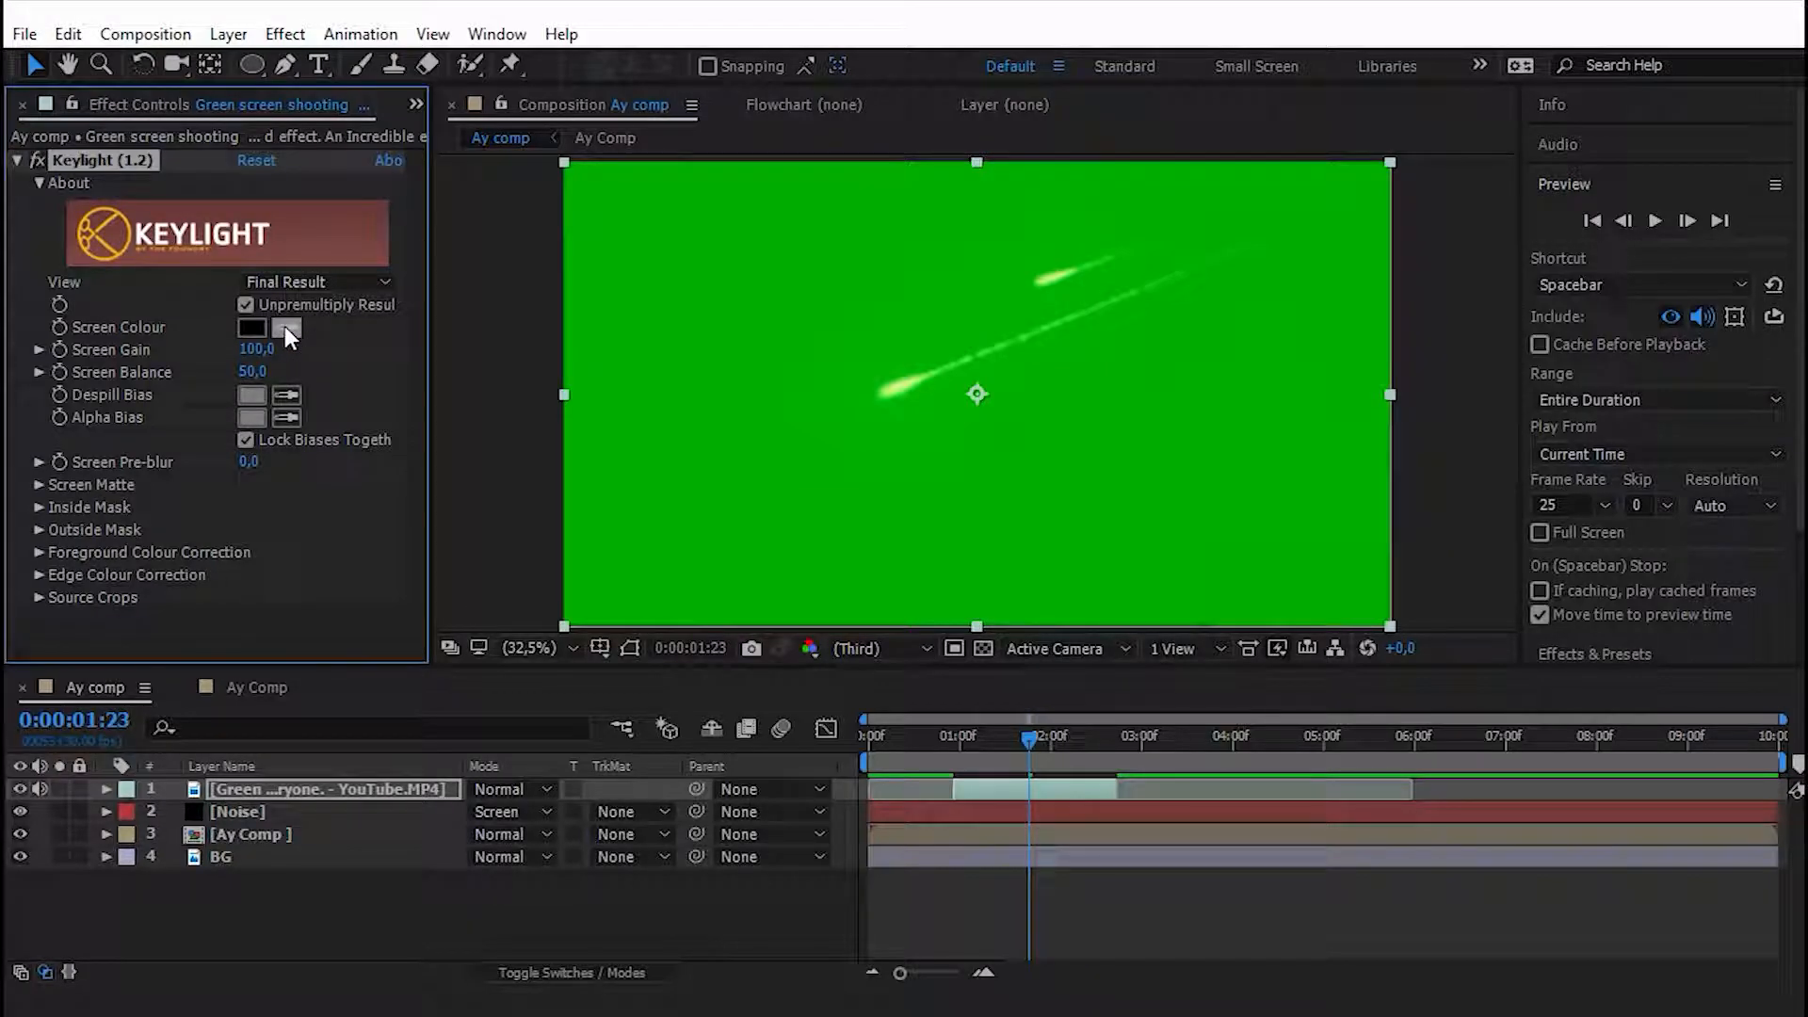
click(286, 328)
click(748, 320)
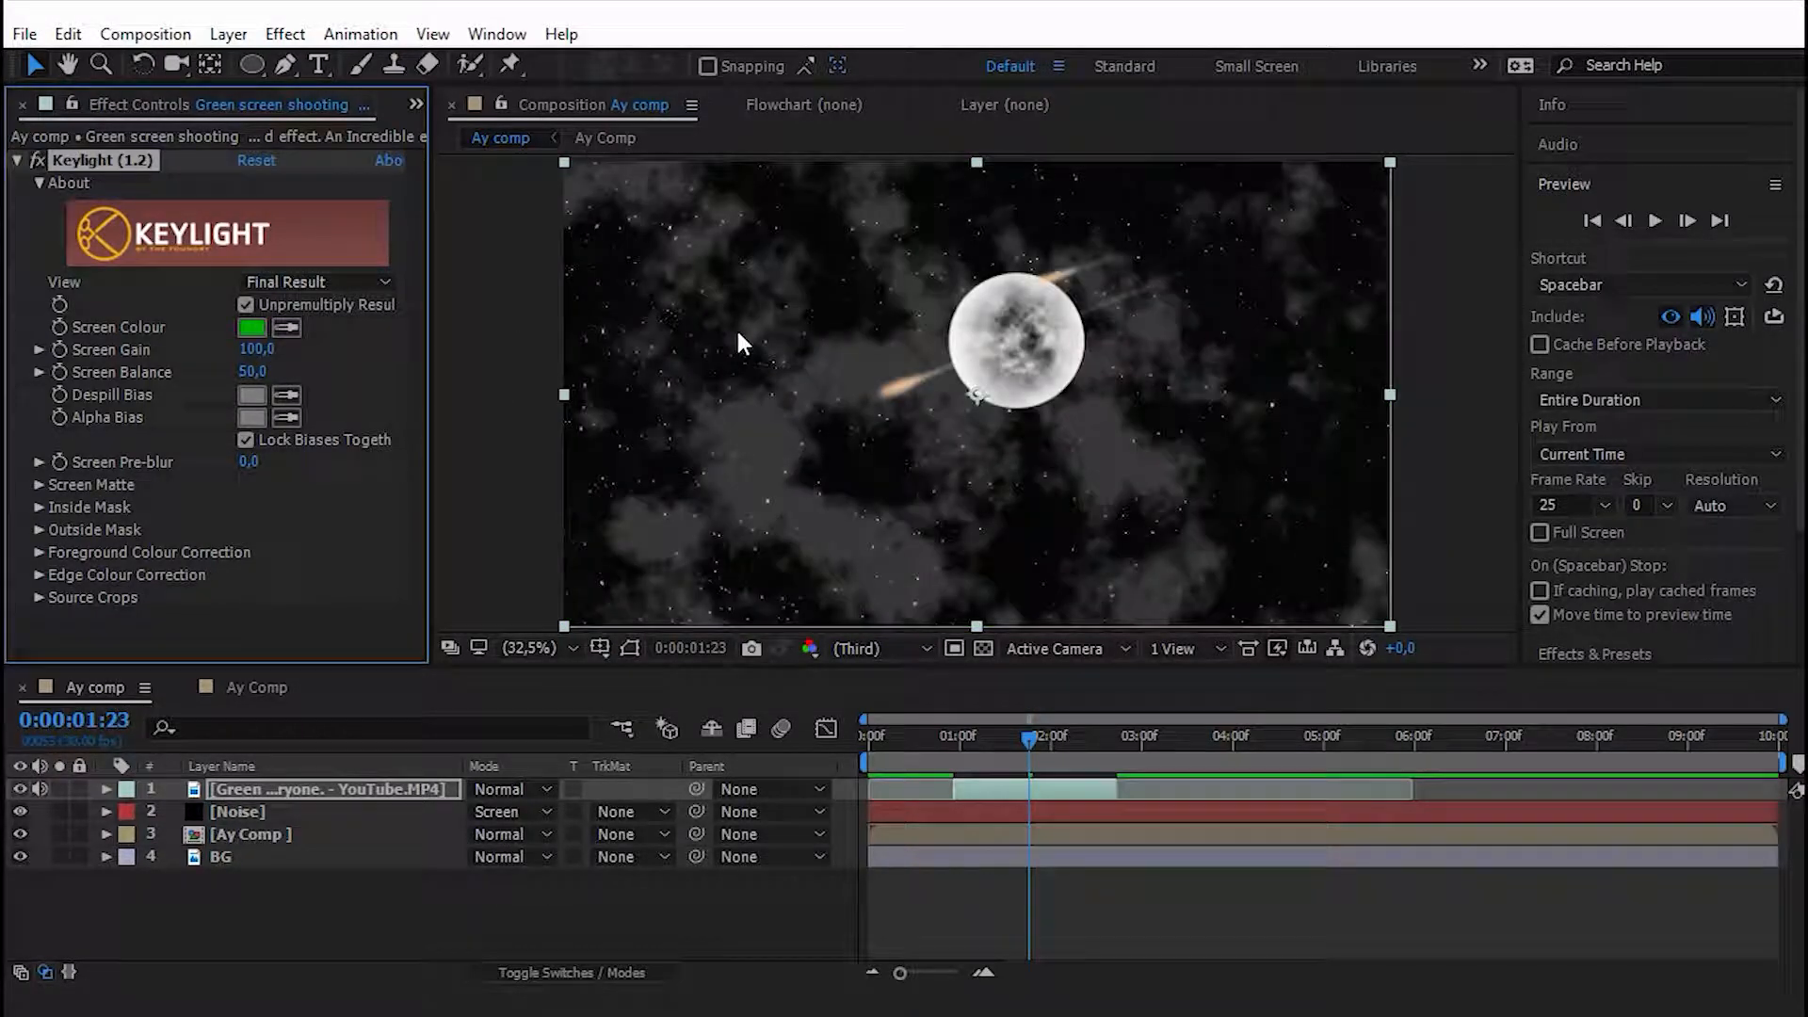
Solo the green-screen clip at 0:00:01:18 and draw a closed Pen mask around the larger shooting star's full diagonal path.
click(59, 789)
drag(1034, 742, 1018, 748)
click(283, 66)
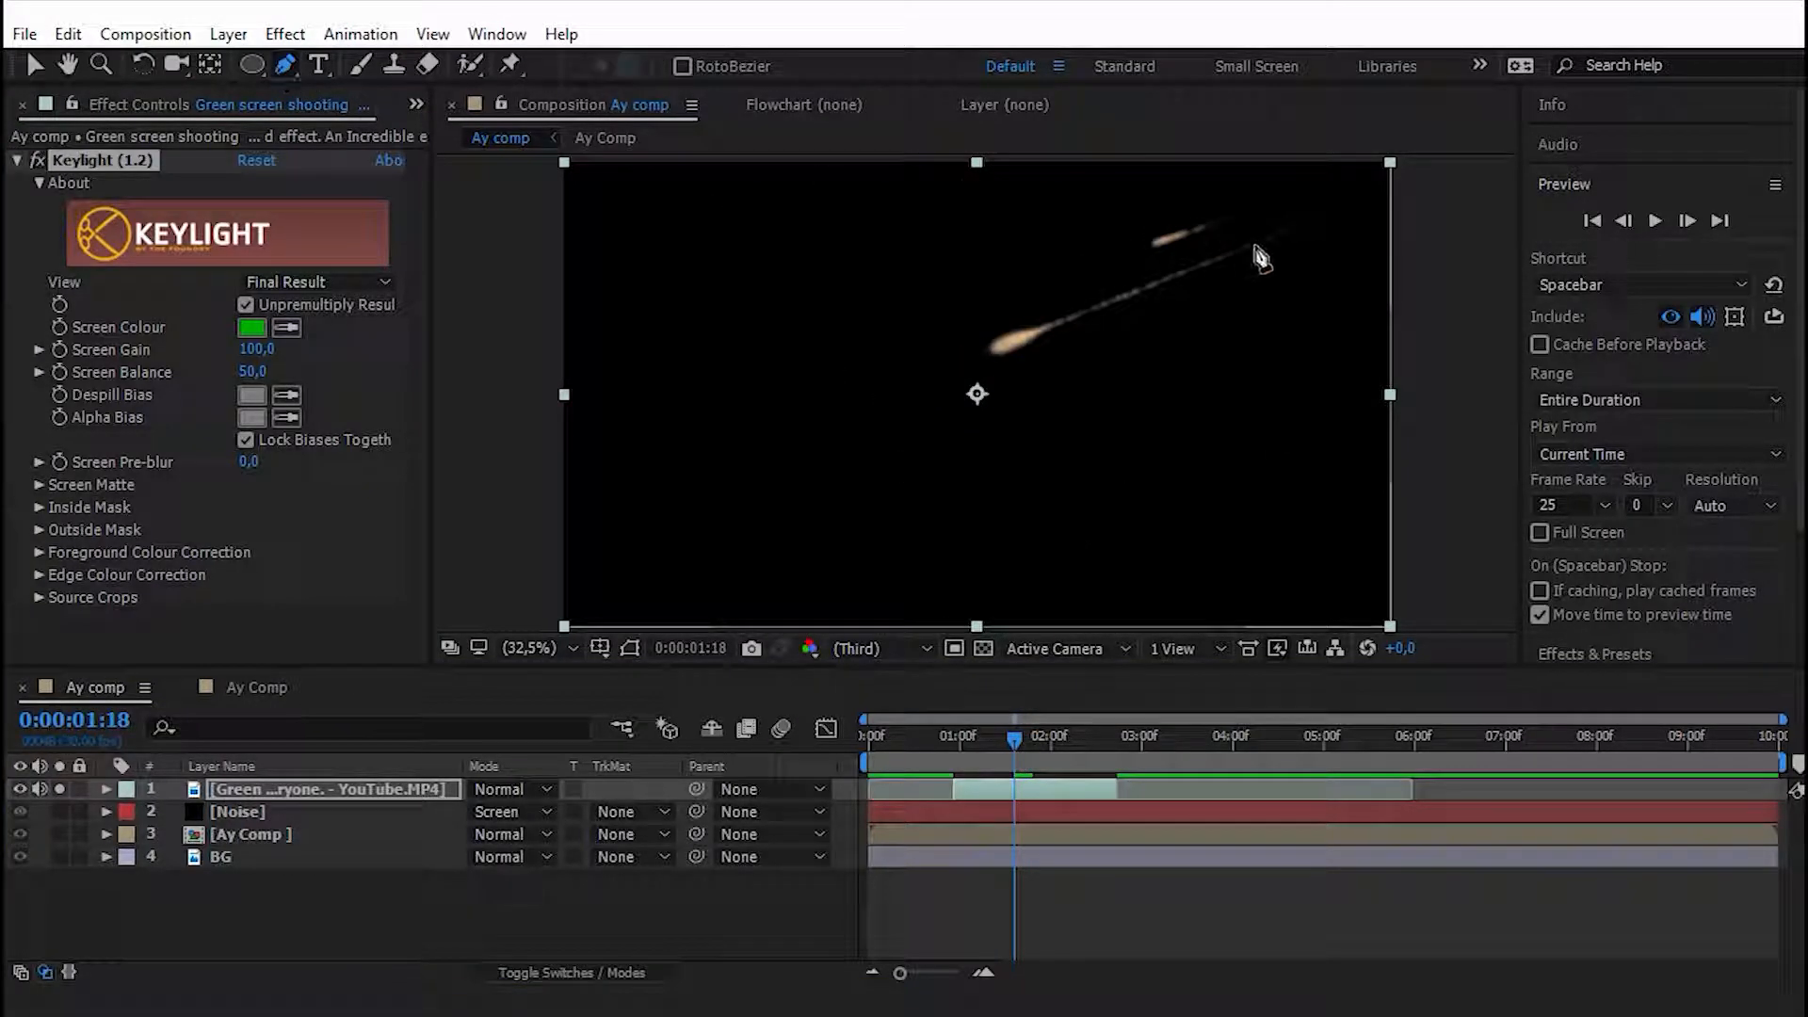
click(1425, 179)
click(1353, 184)
click(1267, 223)
click(1187, 250)
click(1101, 279)
click(997, 313)
click(864, 380)
click(839, 390)
click(747, 415)
click(737, 421)
click(728, 425)
click(590, 467)
click(510, 524)
click(514, 573)
click(566, 570)
click(653, 530)
click(893, 449)
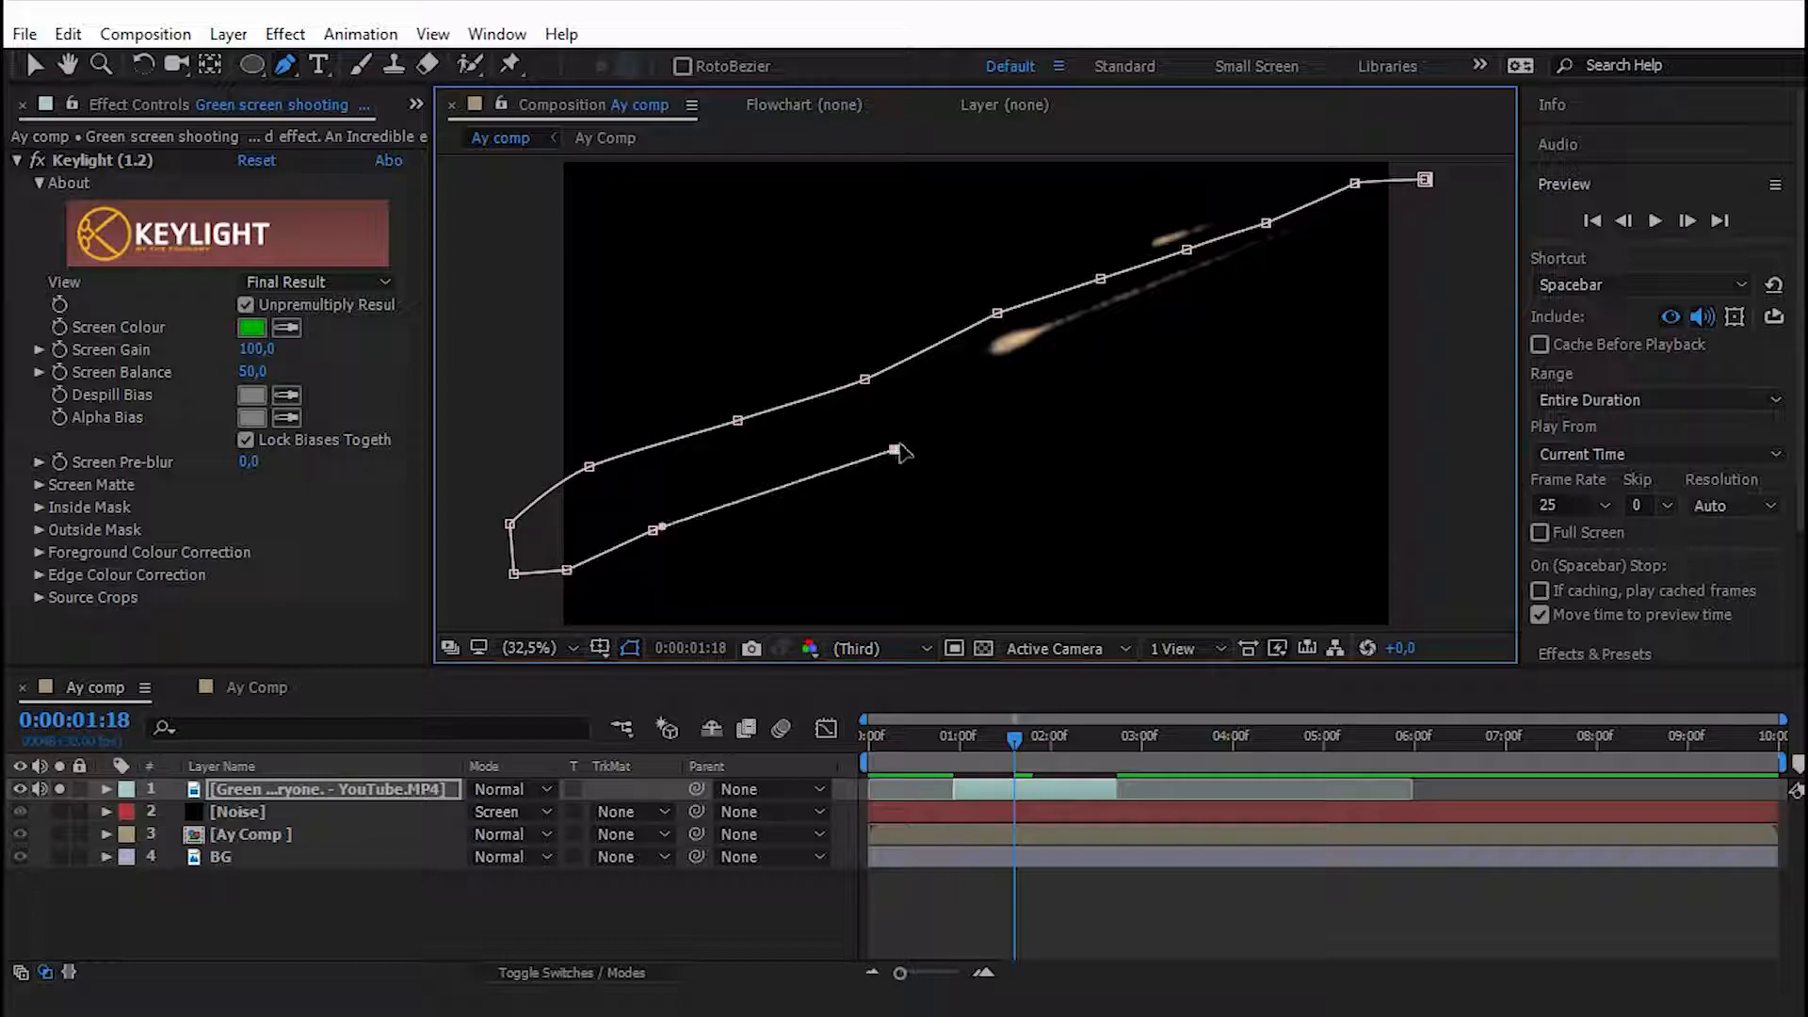
drag(1020, 379, 1049, 367)
drag(1156, 316, 1202, 299)
drag(1354, 239, 1421, 227)
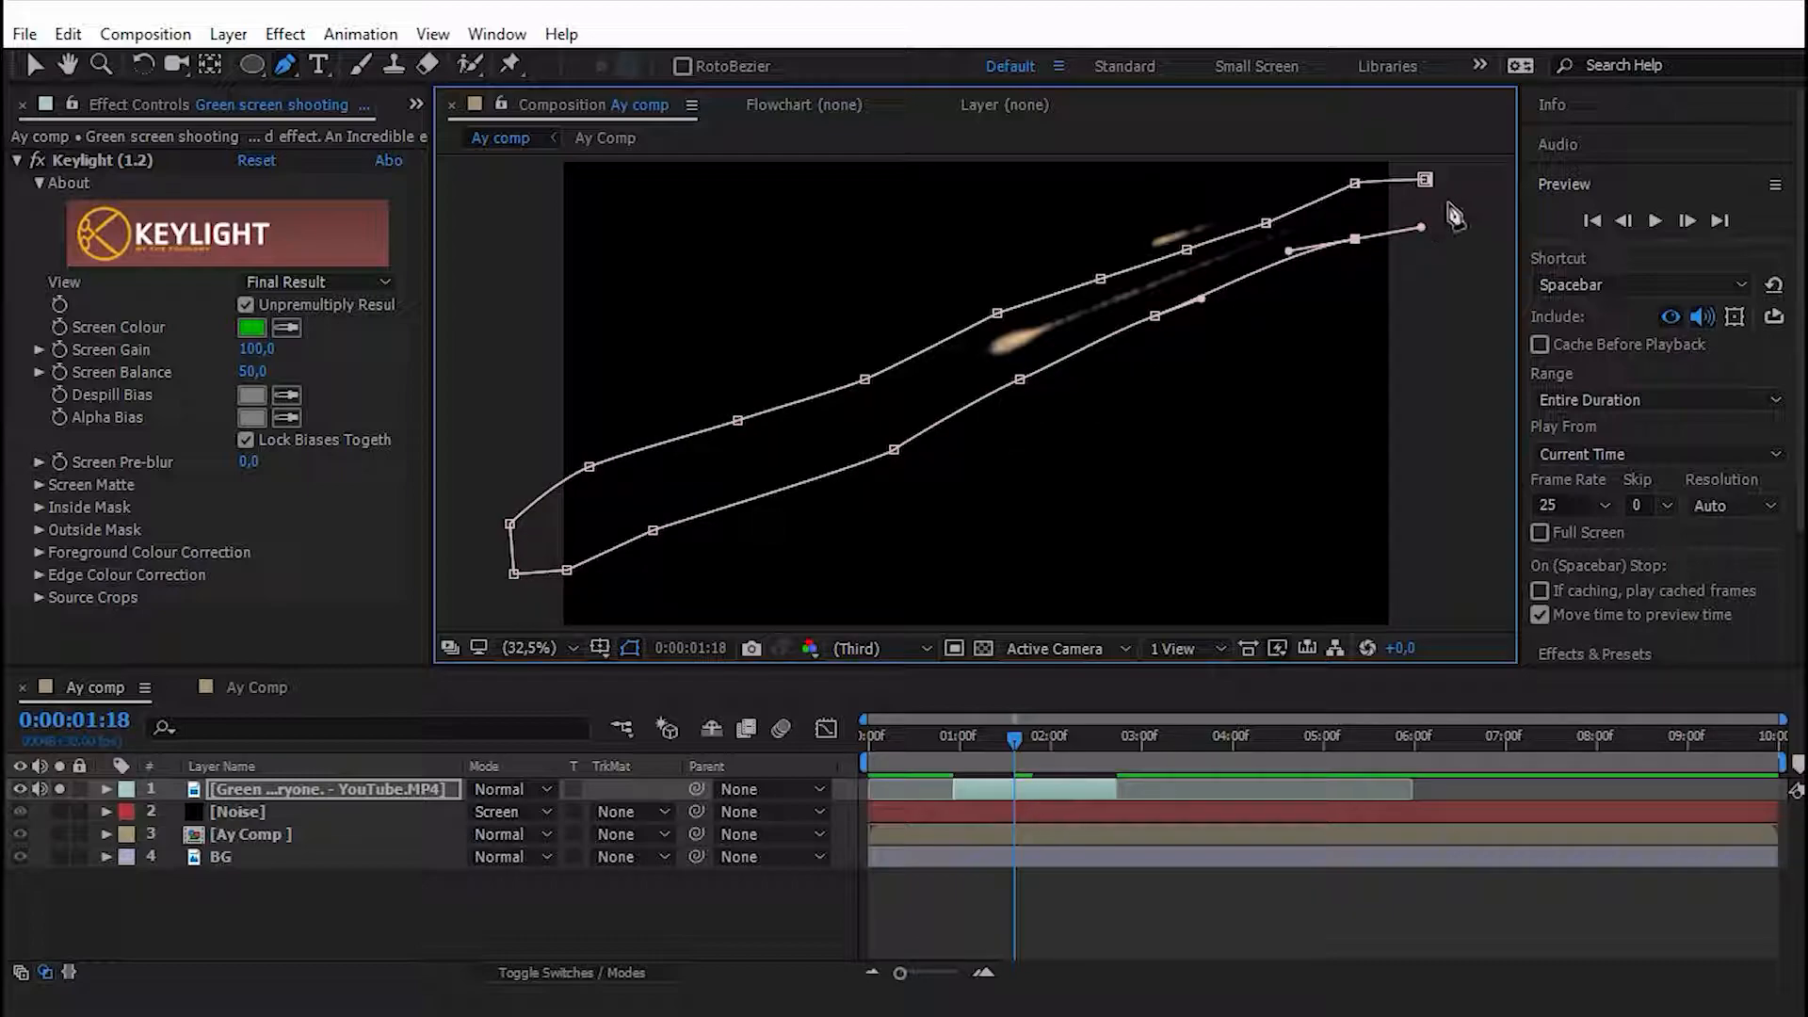
click(1425, 180)
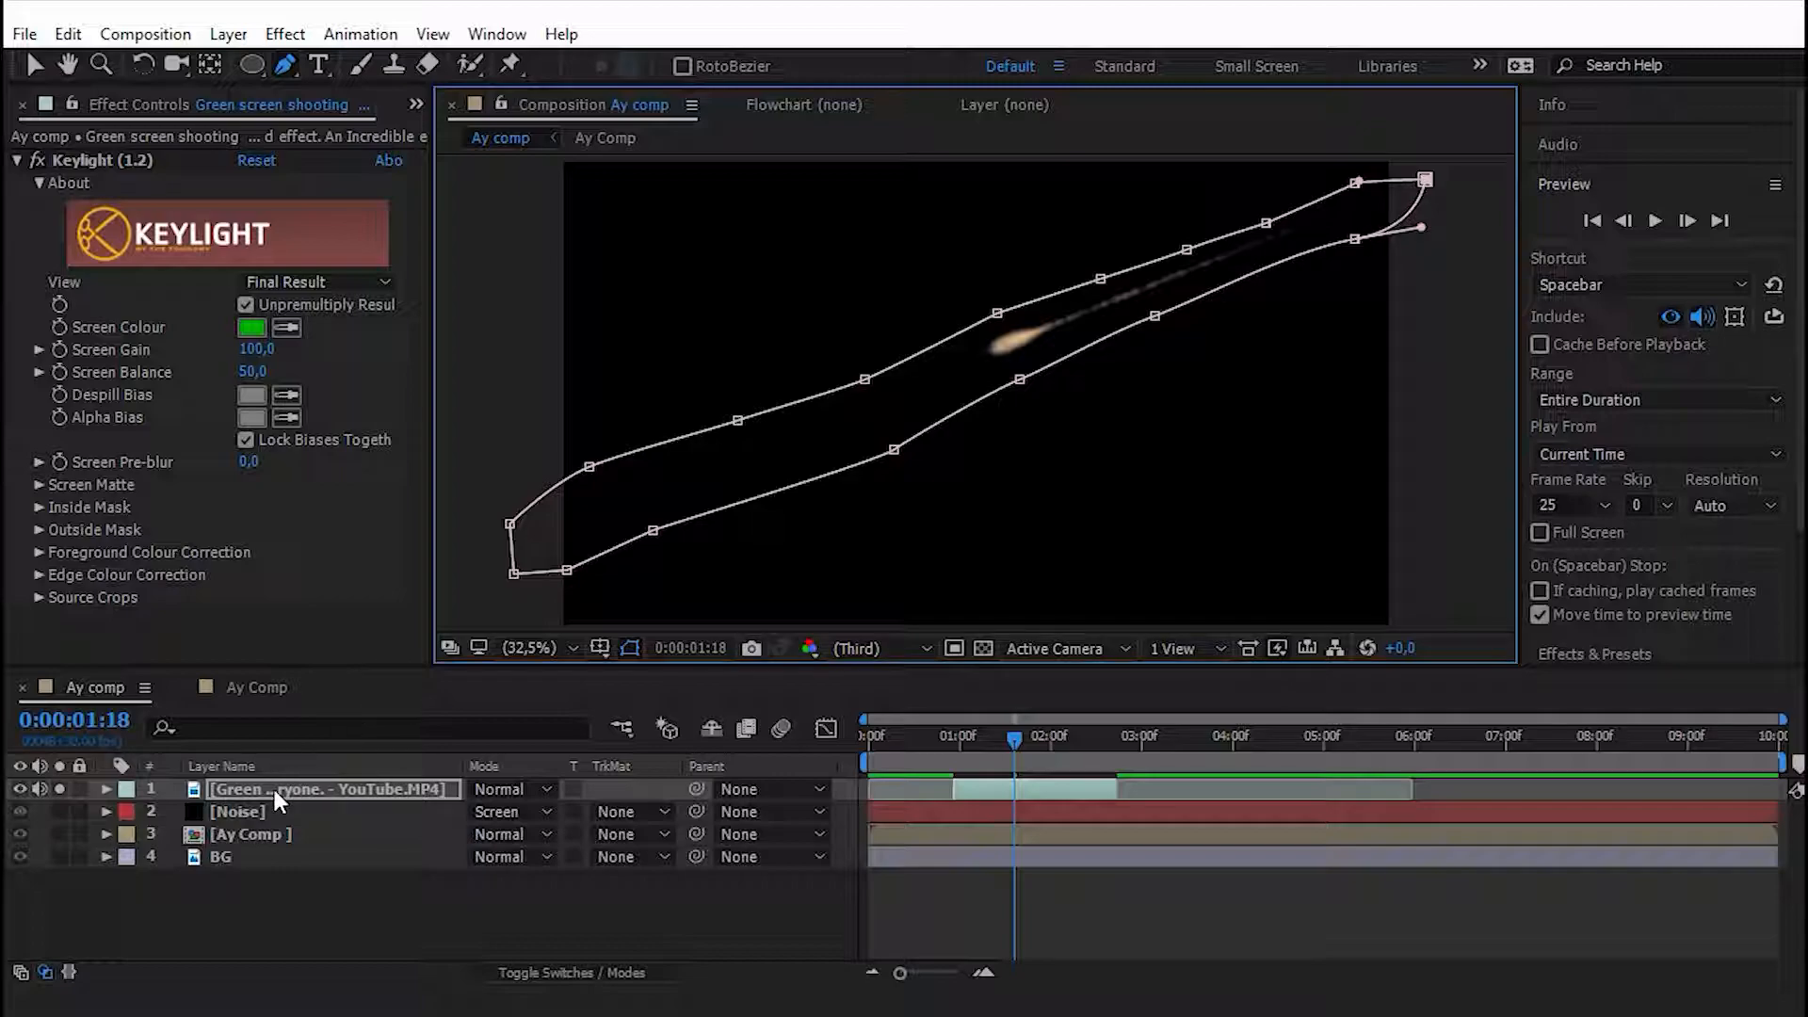
Reveal the clip's mask properties and start keyframing the Mask Path at 0:00:01:18.
key(m)
key(m)
click(195, 833)
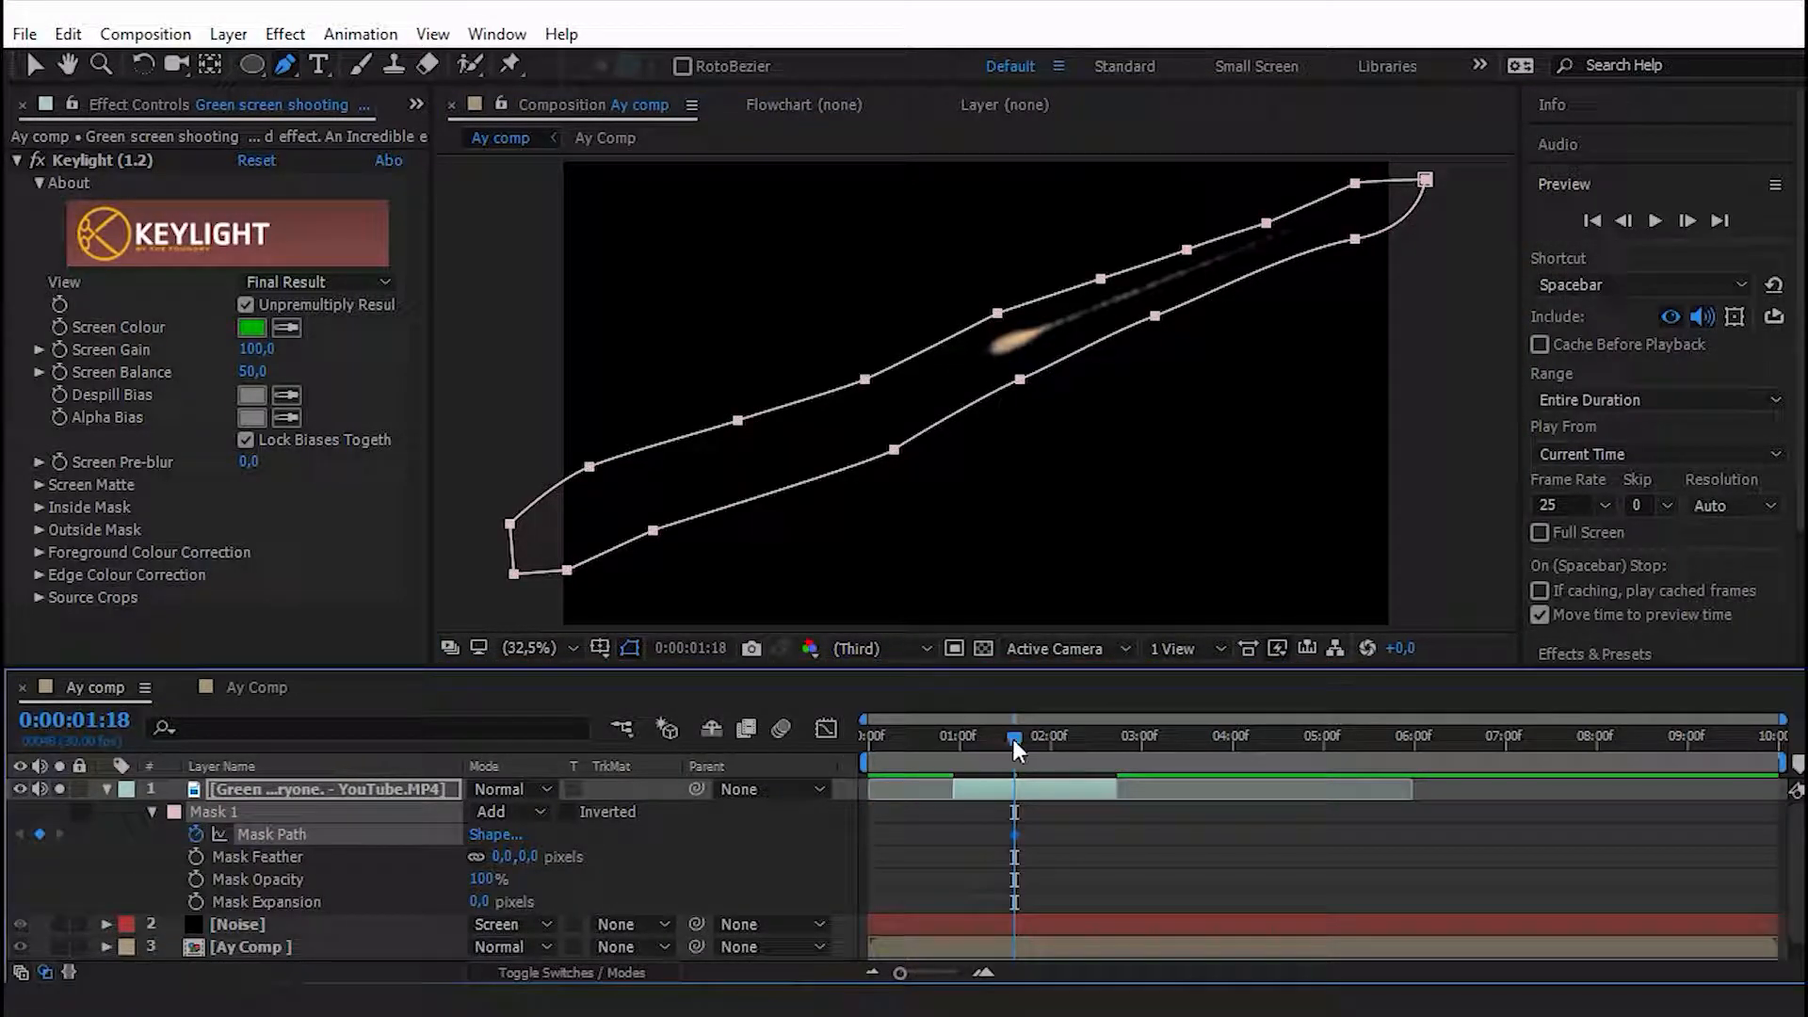
Advance to 0:00:02:12 and raise the mask's middle lower-edge points to cut out the second shooting star.
click(1698, 223)
click(1697, 223)
click(1698, 223)
click(1698, 224)
click(1698, 224)
click(1697, 223)
click(1697, 223)
click(1698, 223)
click(1697, 224)
click(1698, 224)
click(1698, 224)
click(1698, 224)
click(1698, 224)
click(1698, 224)
click(1698, 224)
click(1698, 224)
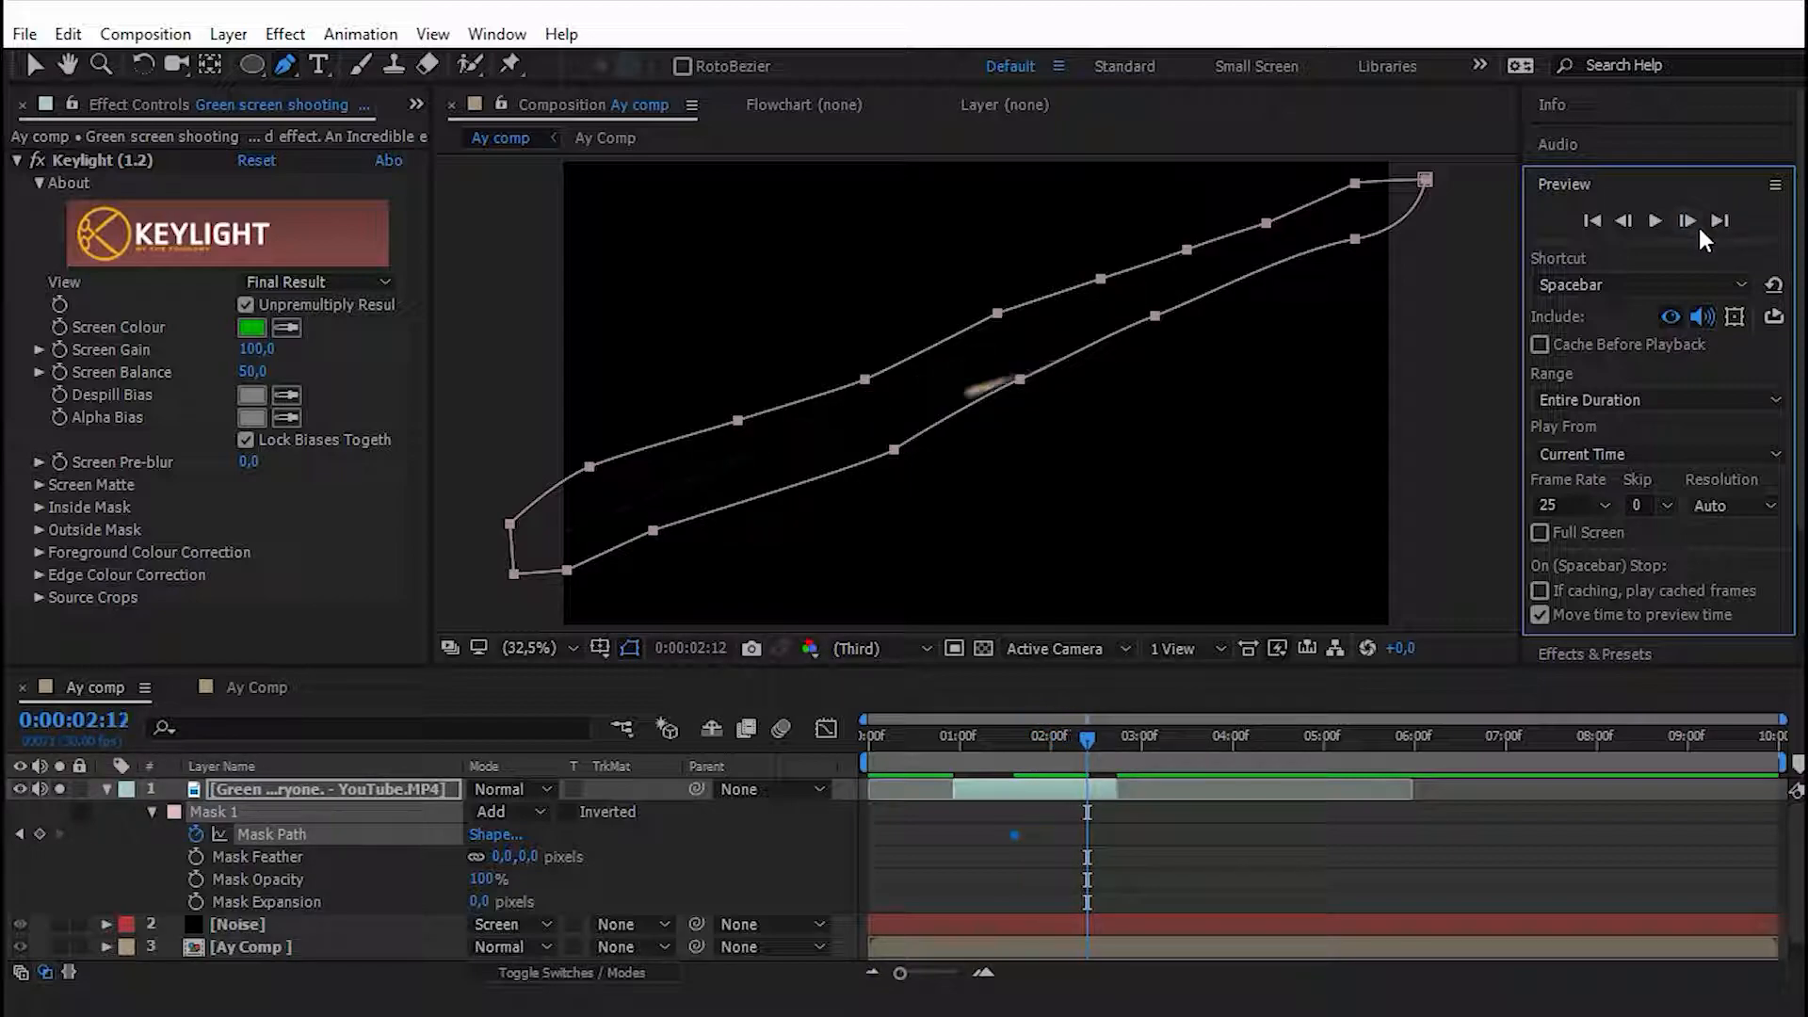
click(250, 798)
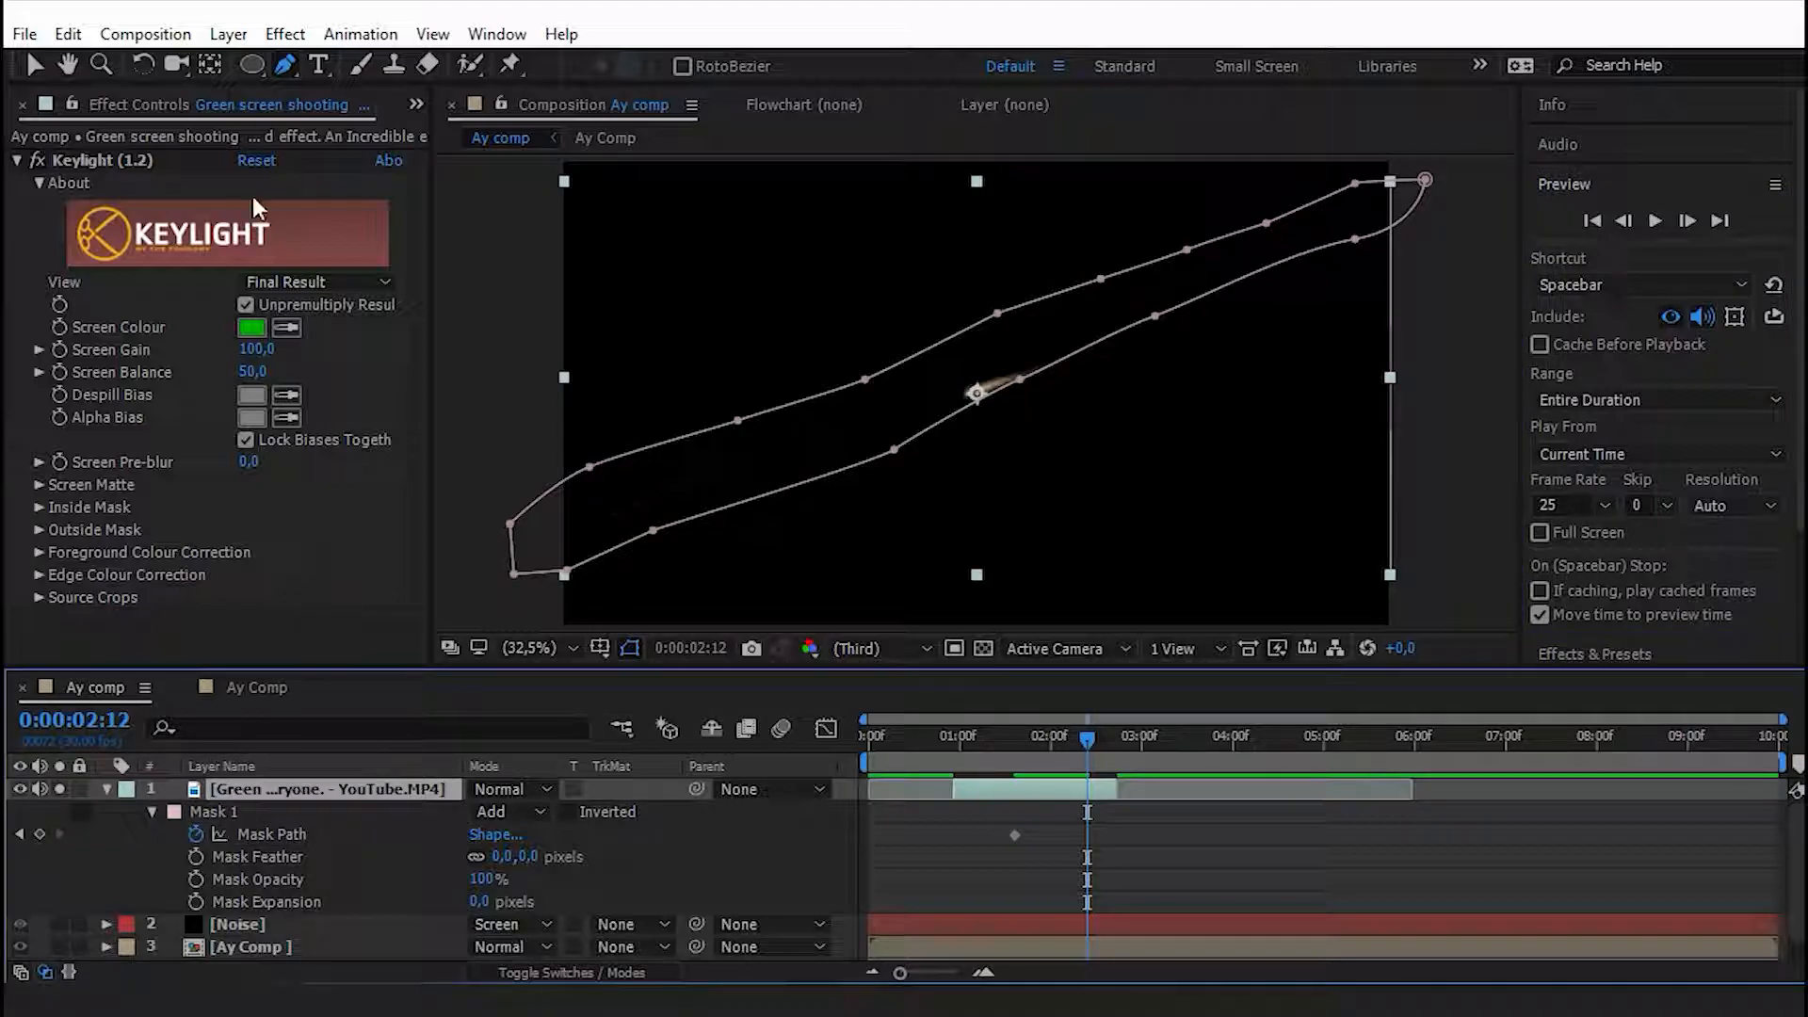
key(v)
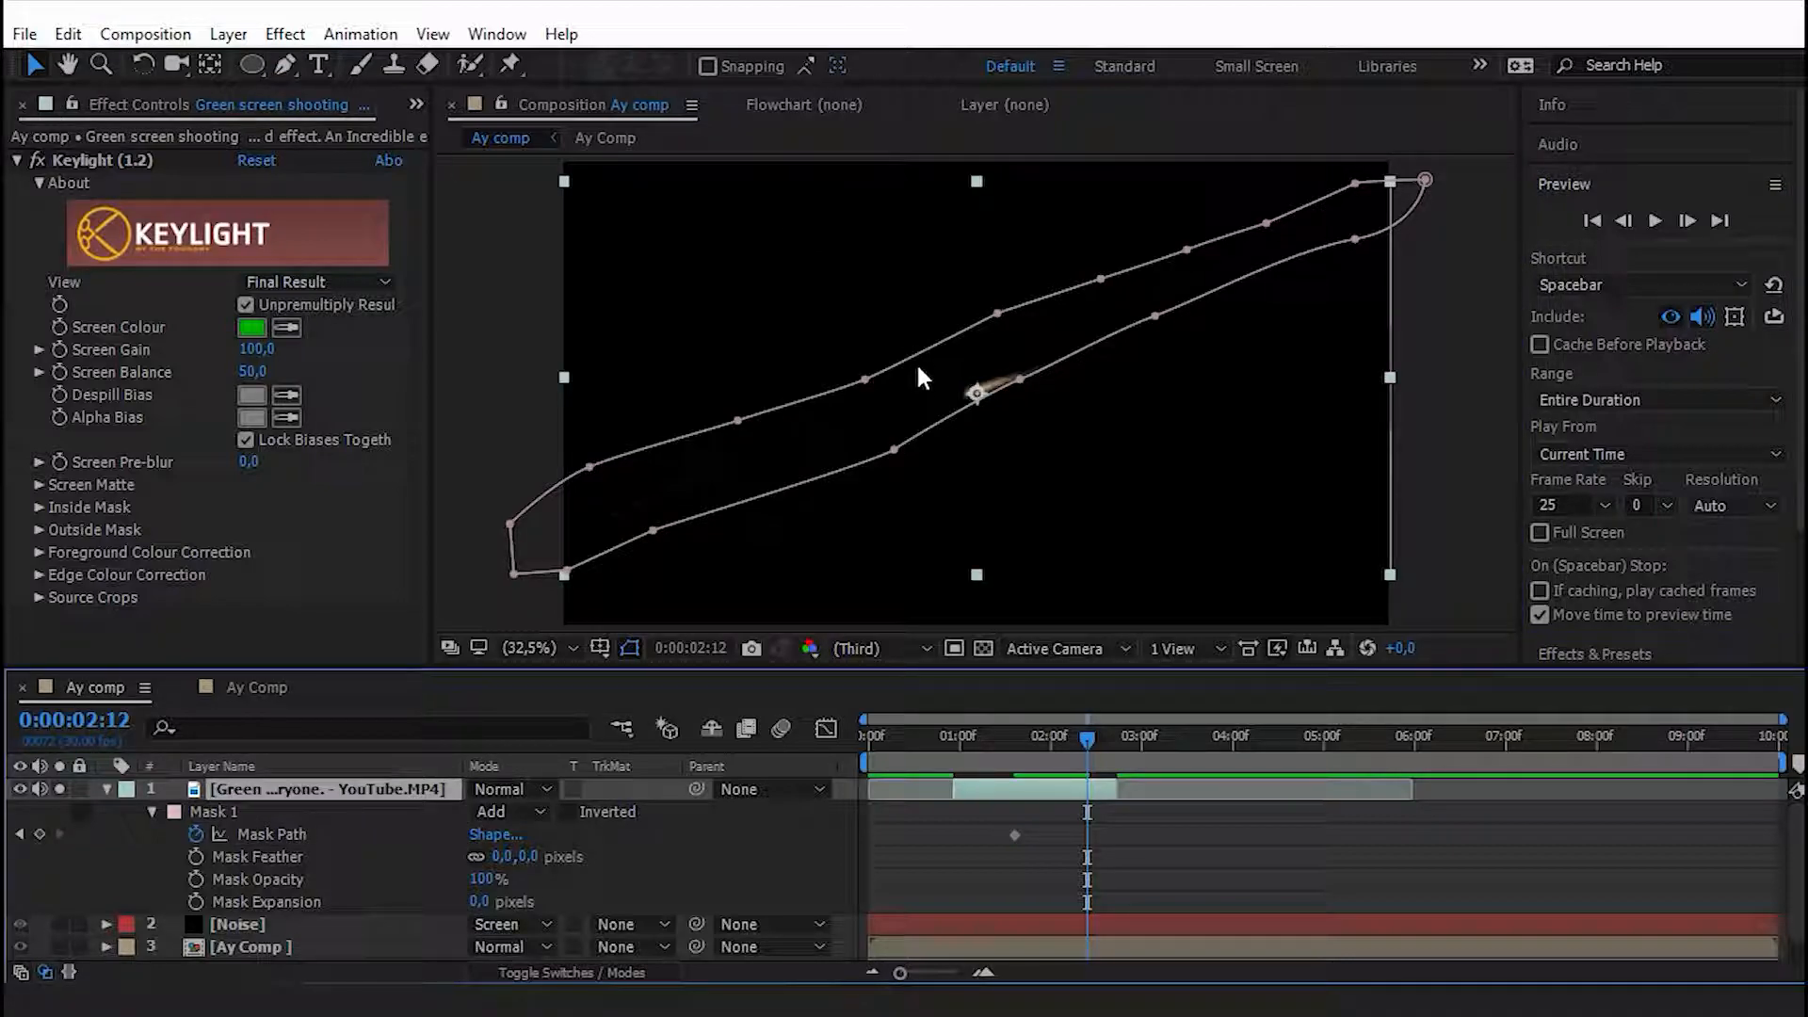
click(894, 449)
drag(897, 455, 882, 420)
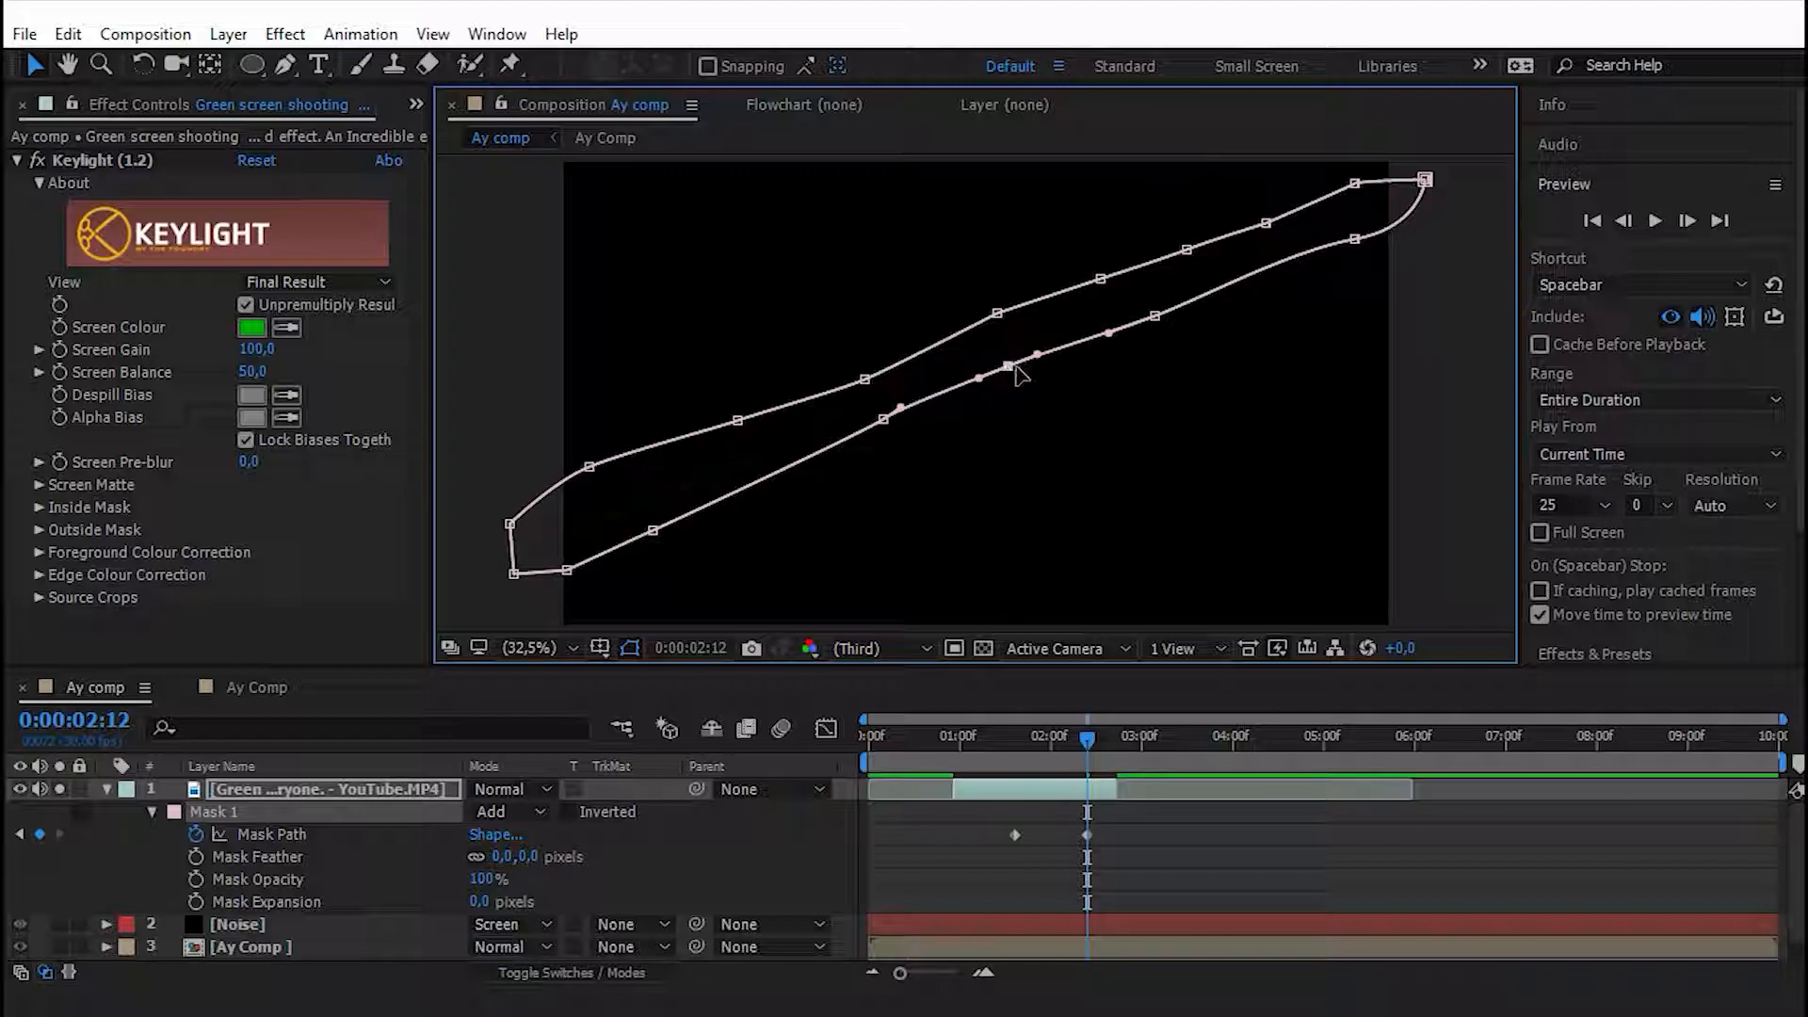
click(626, 651)
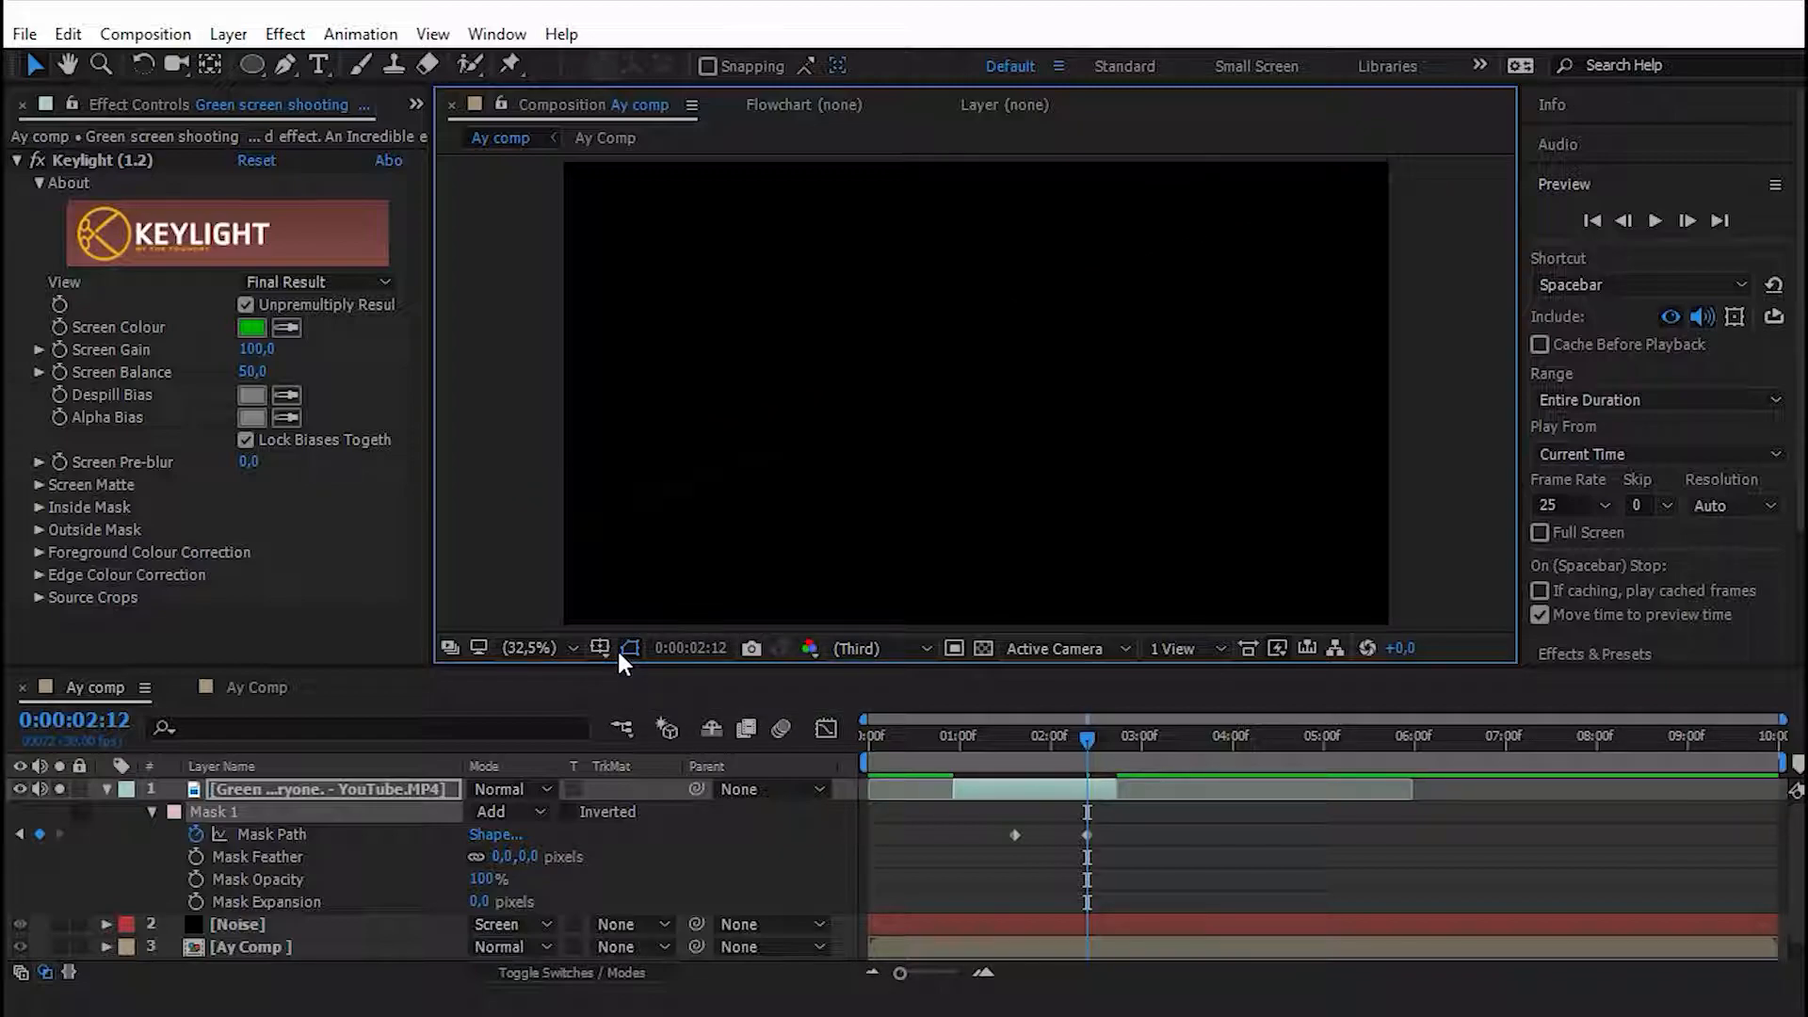
click(620, 649)
At 0:00:02:17, pull two points on the lower-left mask edge upward to exclude the remaining second star.
click(1656, 220)
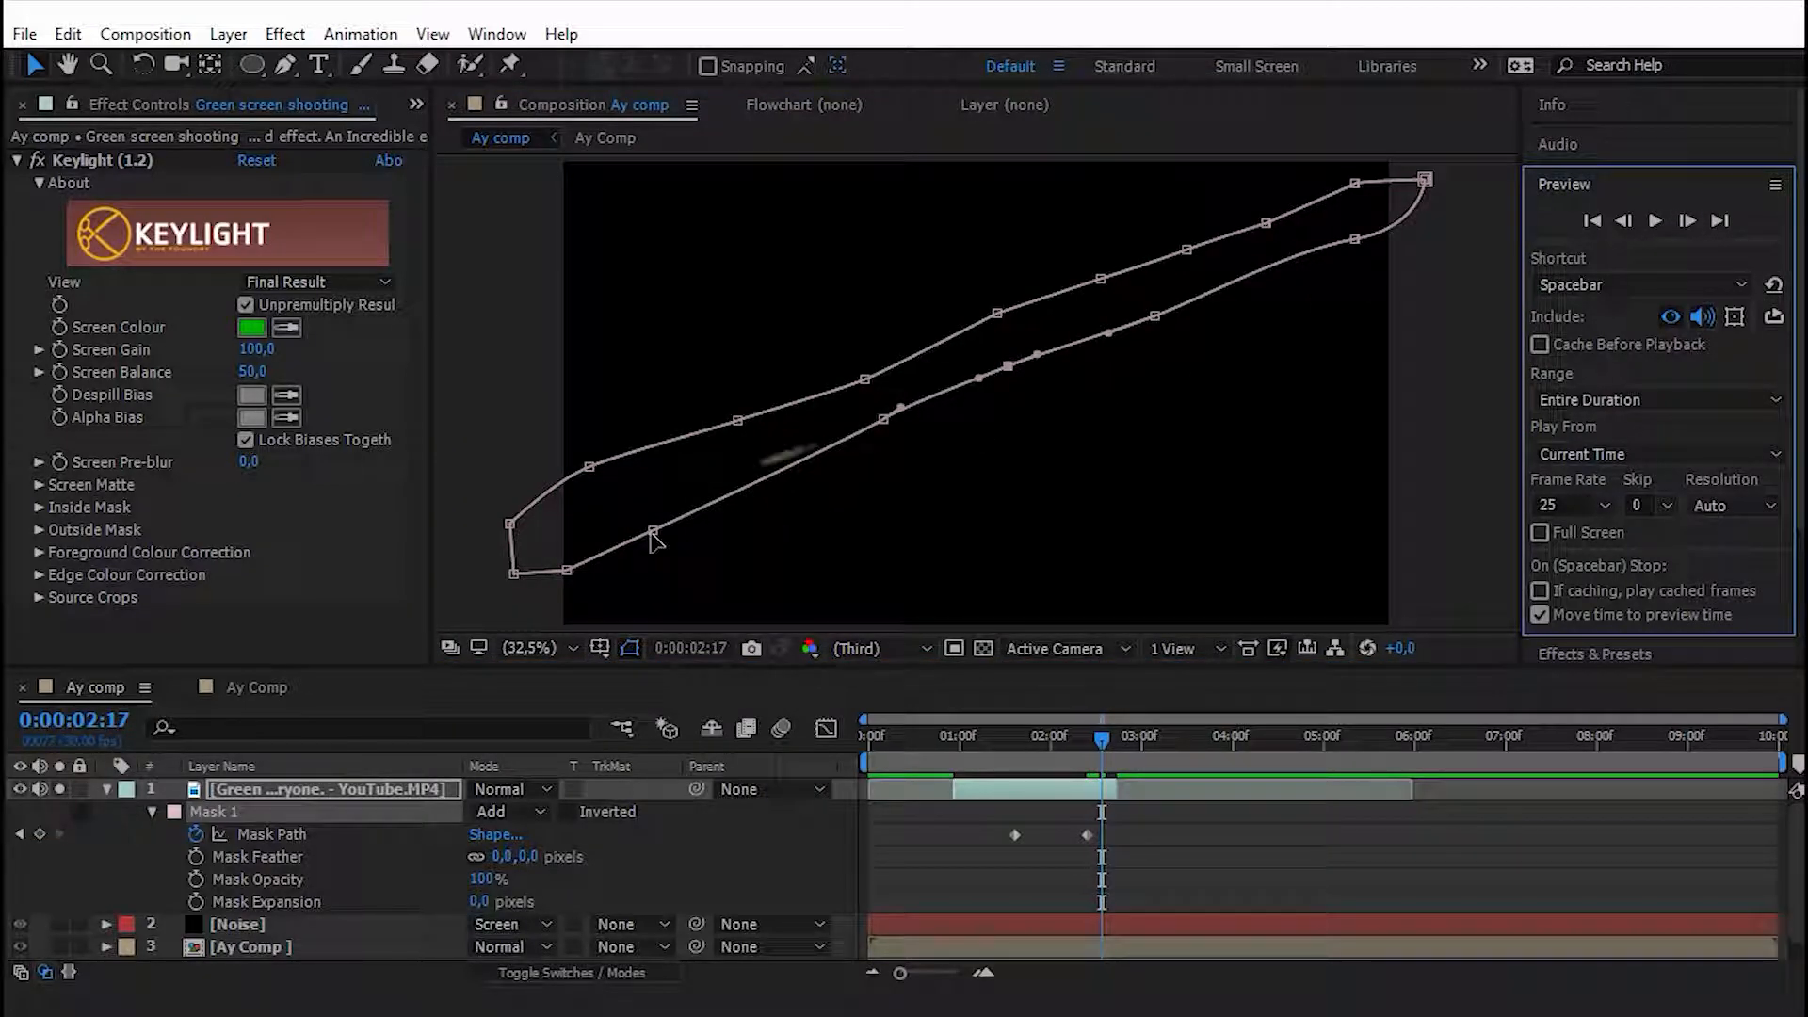
drag(652, 532, 642, 491)
drag(883, 418, 874, 411)
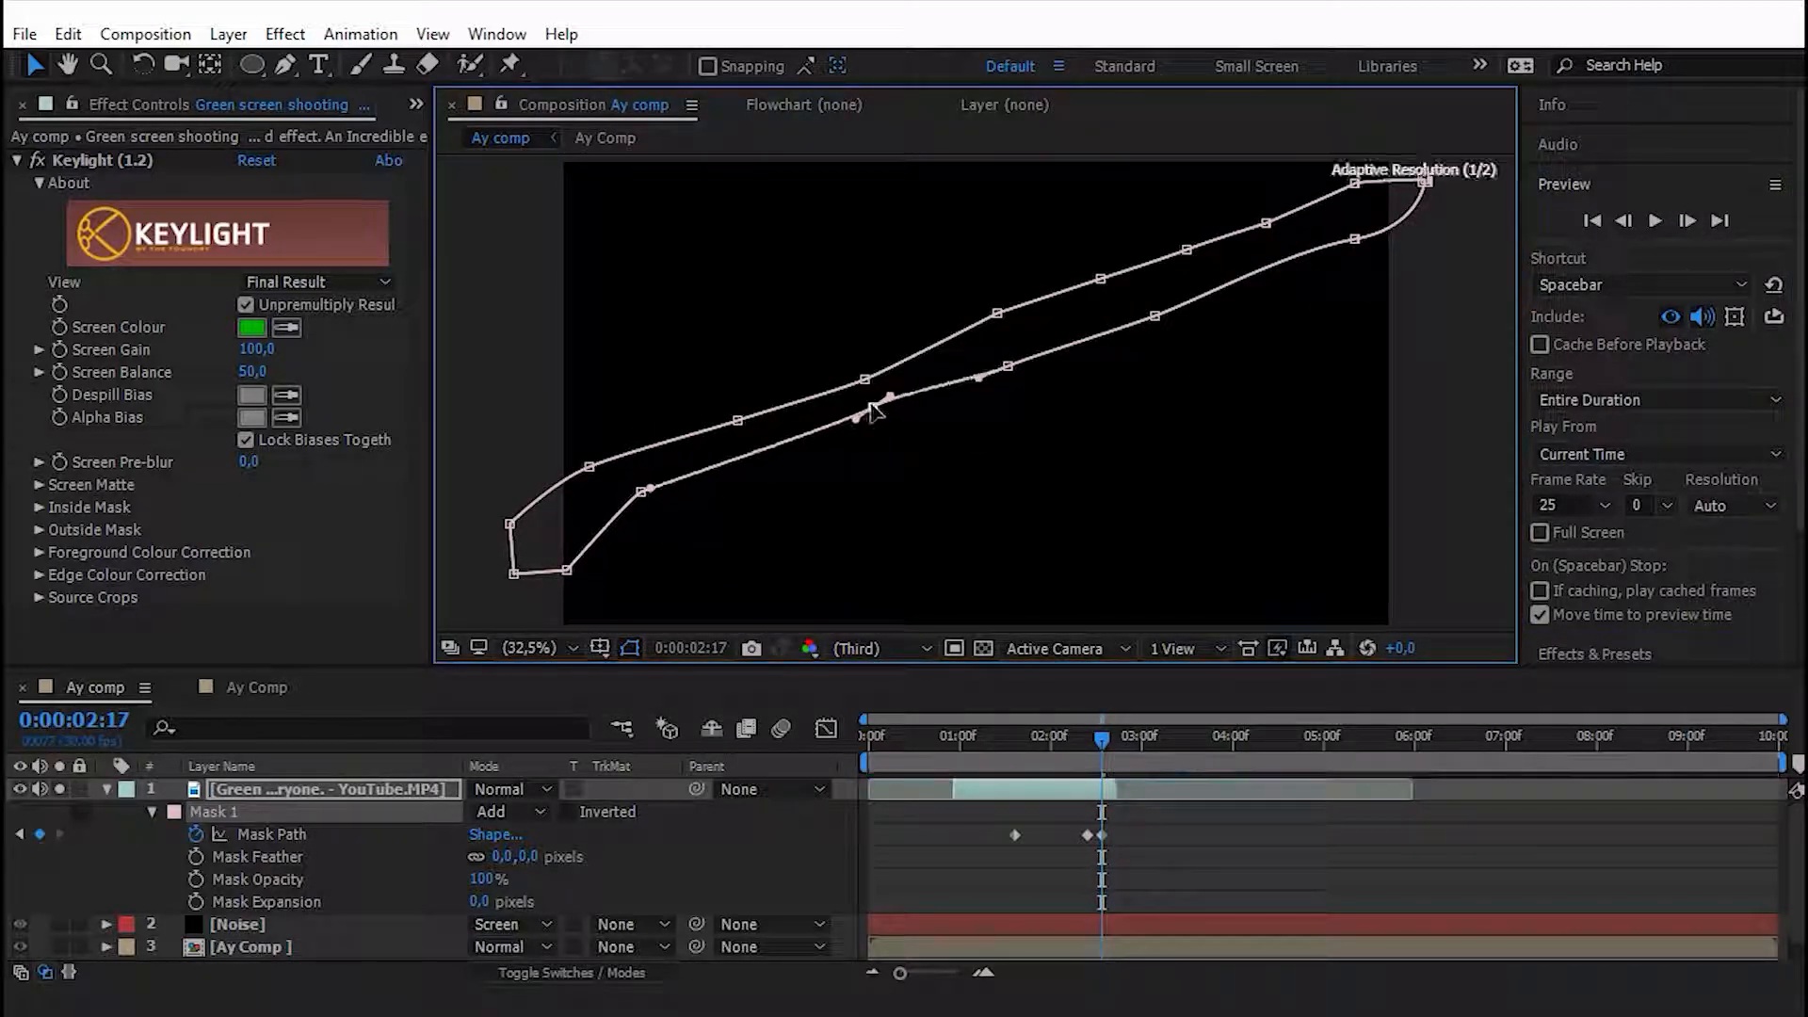
click(631, 648)
click(631, 648)
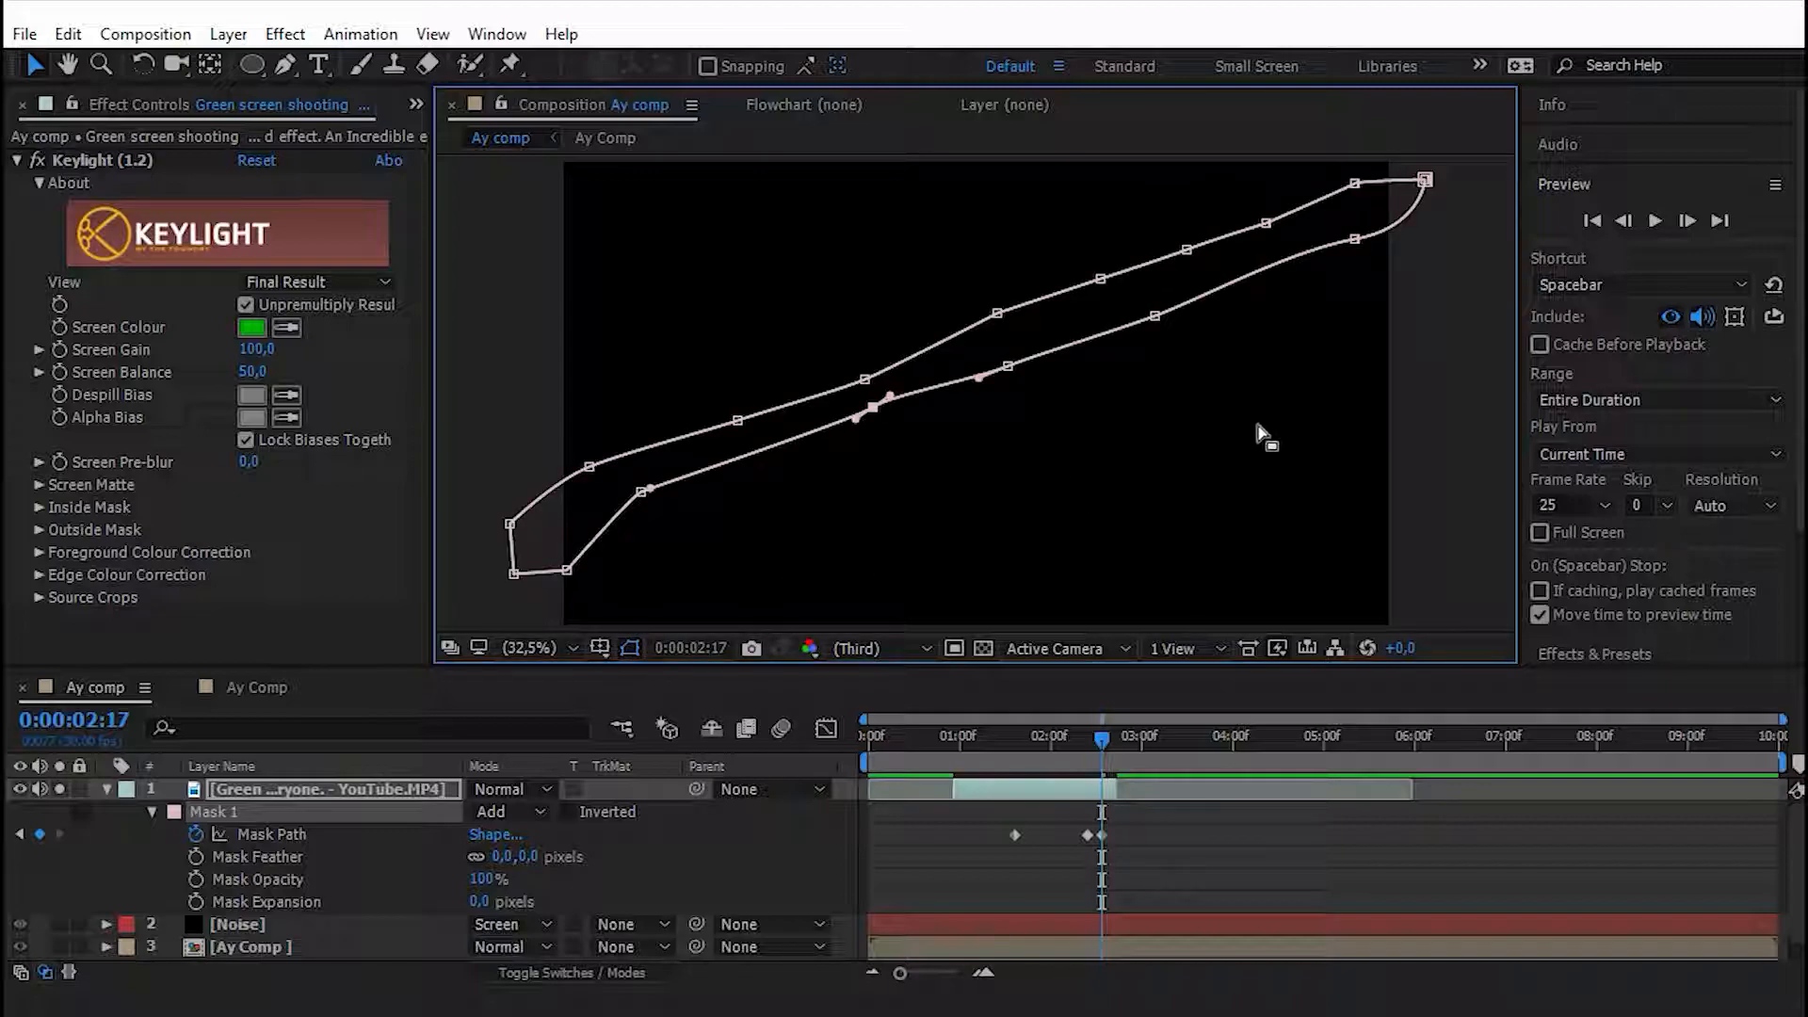
Review the masked star frame by frame up to 0:00:02:23, return to 0:00:02:00 and hide the mask outline.
click(1683, 222)
click(1684, 222)
click(1684, 222)
click(1684, 222)
click(1684, 223)
click(1684, 223)
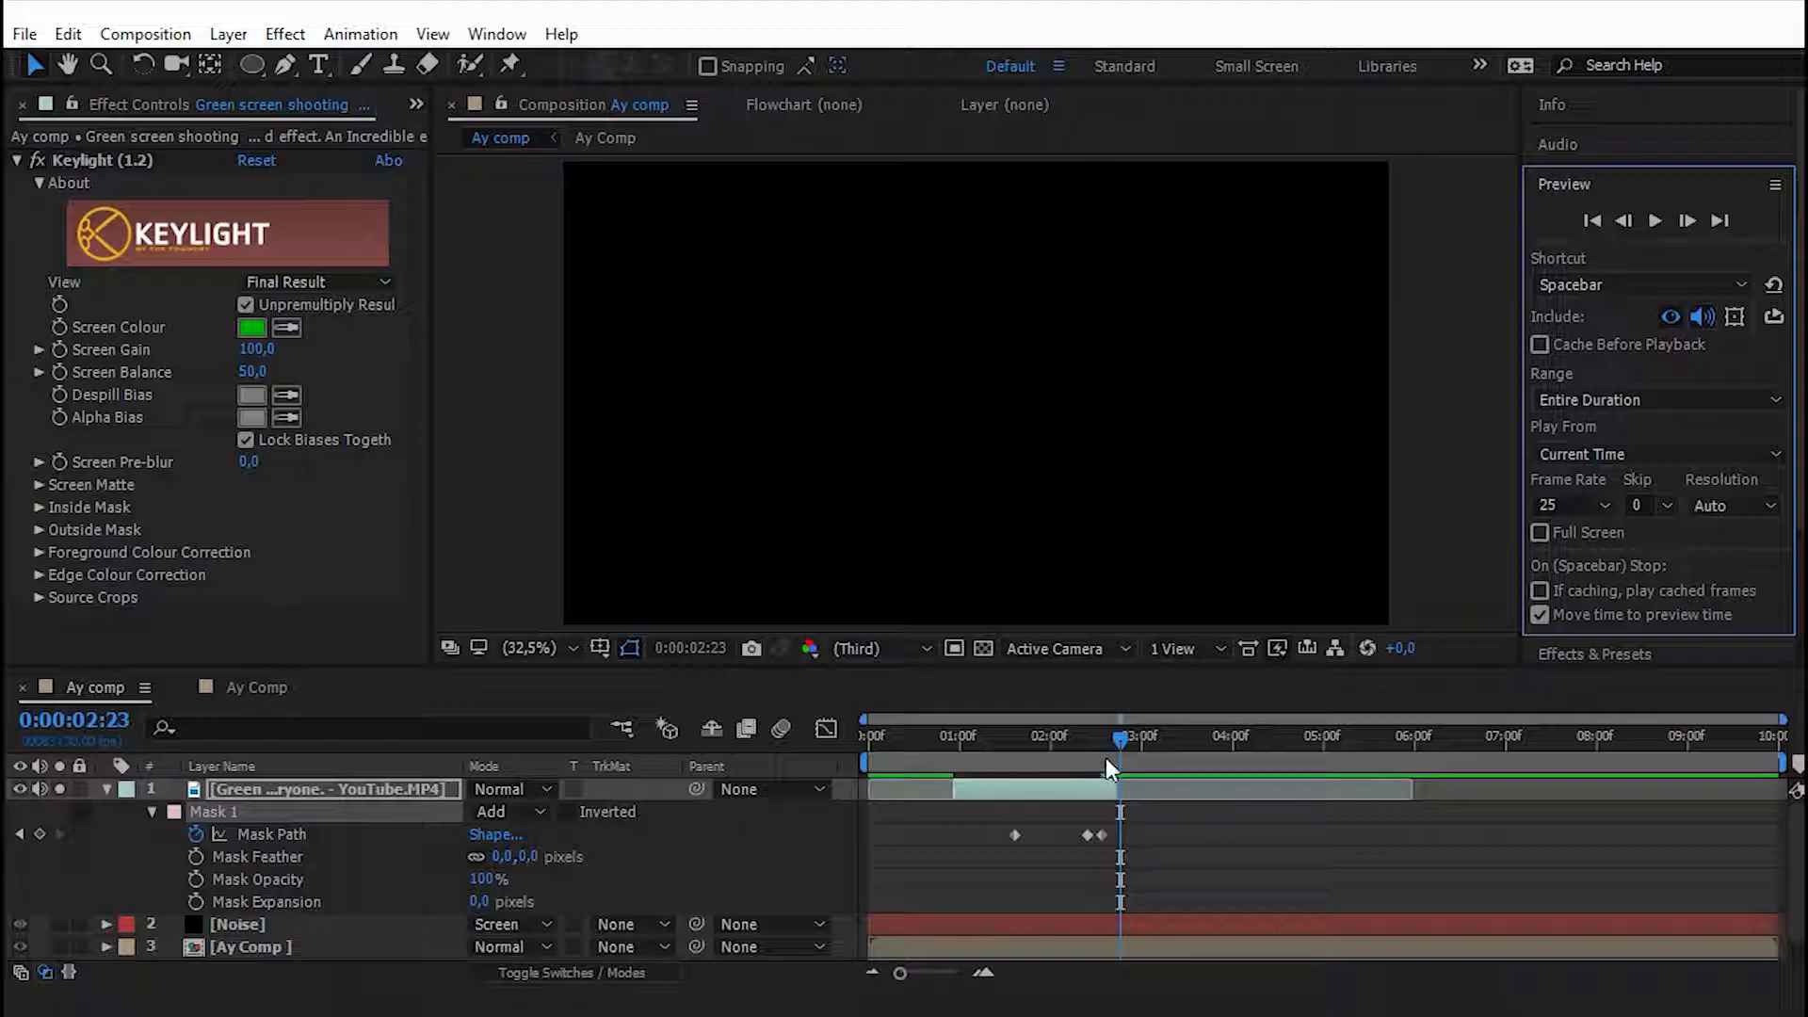
drag(1109, 728, 1049, 731)
click(631, 648)
Apply the Tint effect to the green-screen clip, mapping both black and white to white.
click(380, 787)
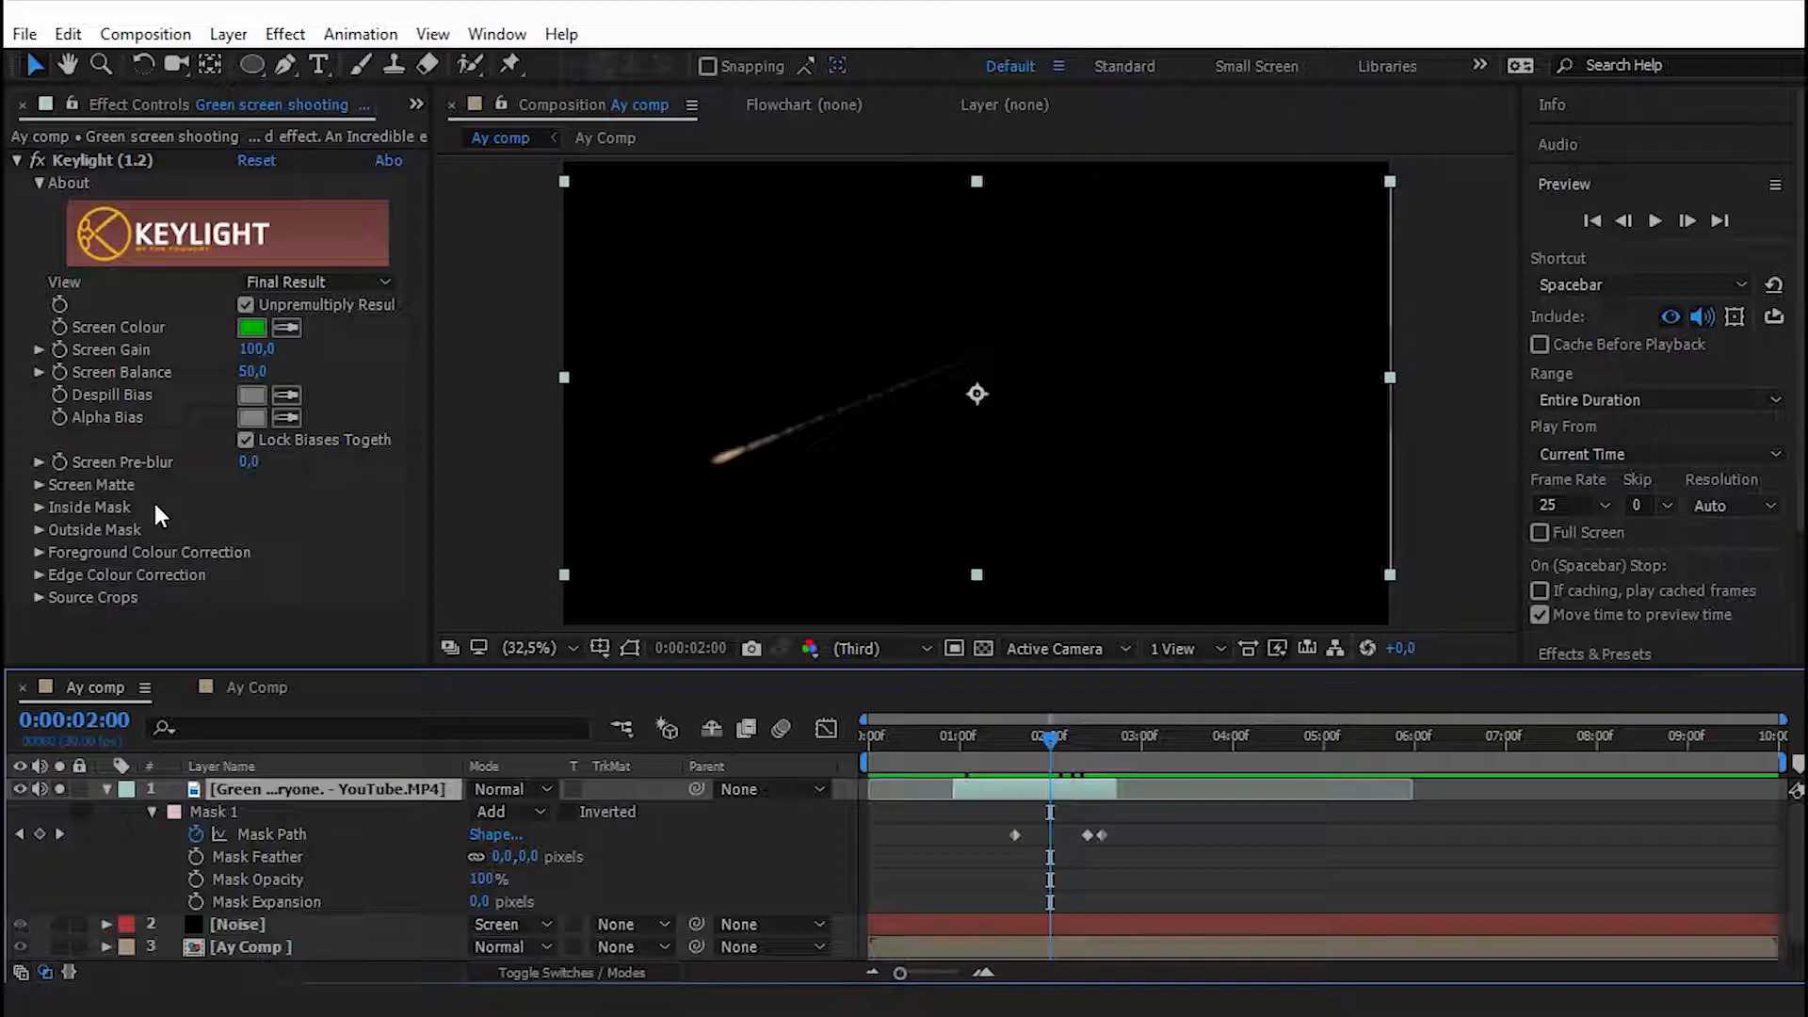
key(ctrl+space)
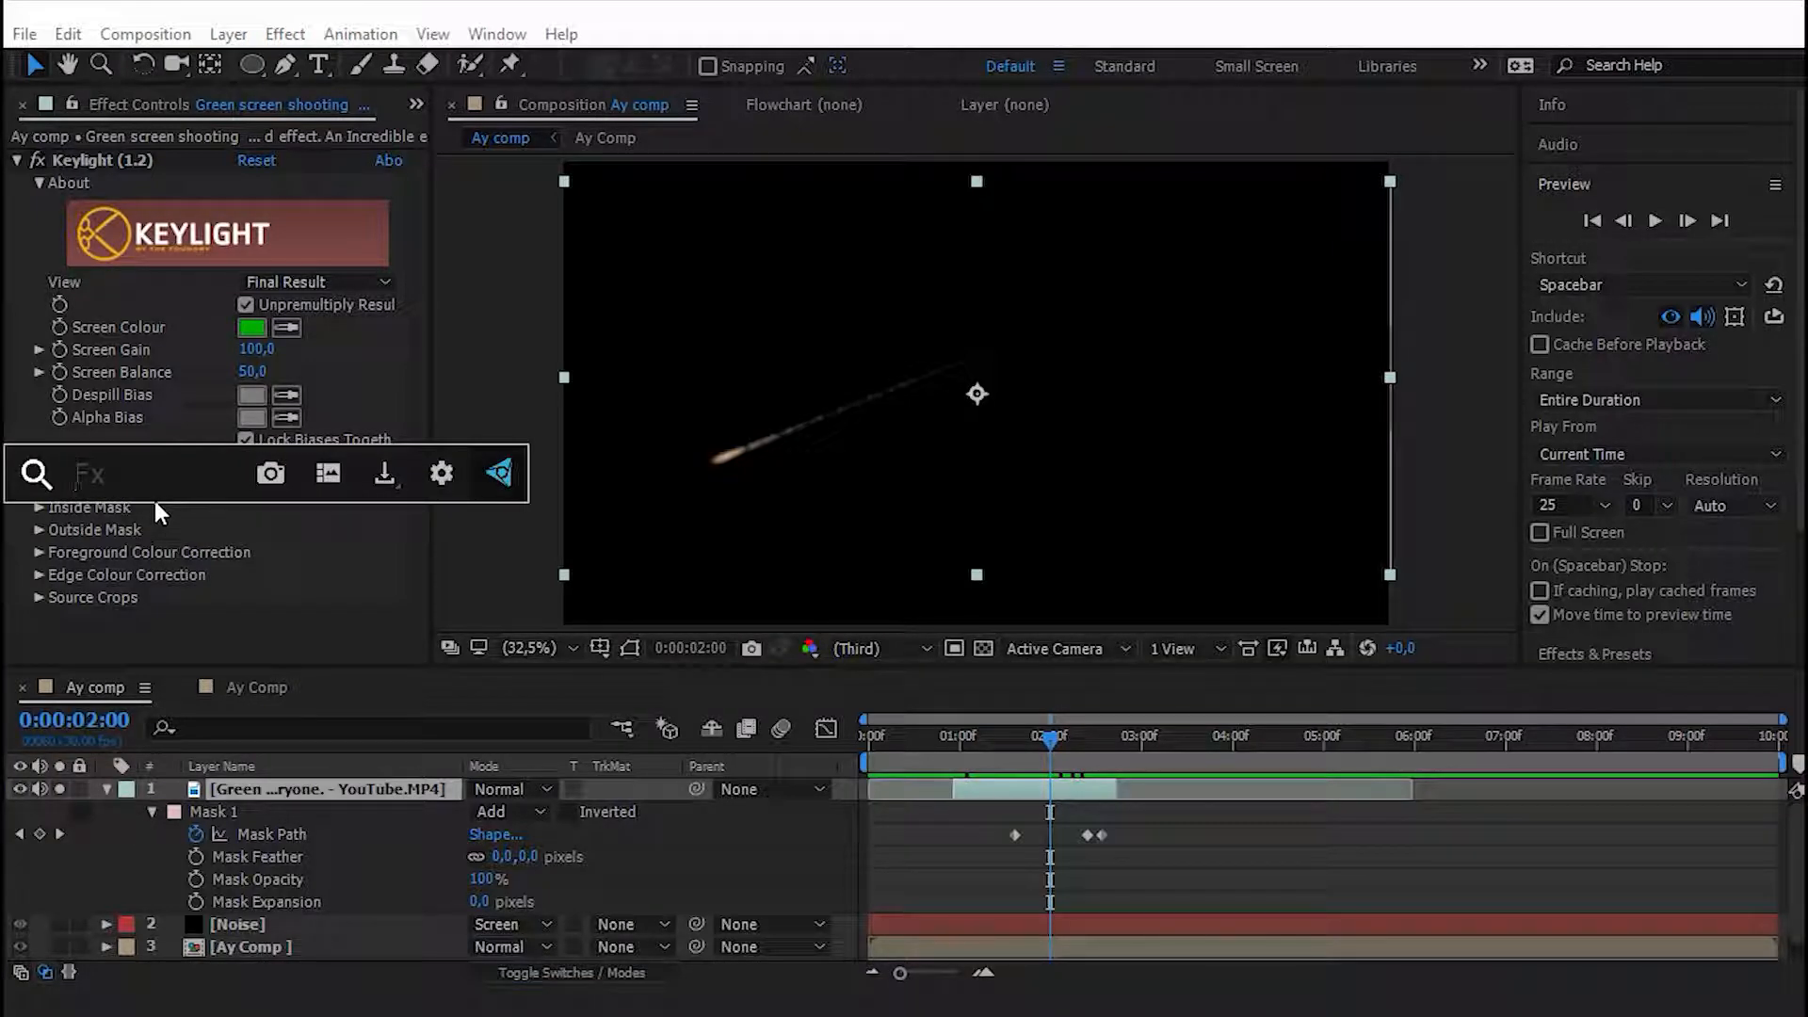
text(tint)
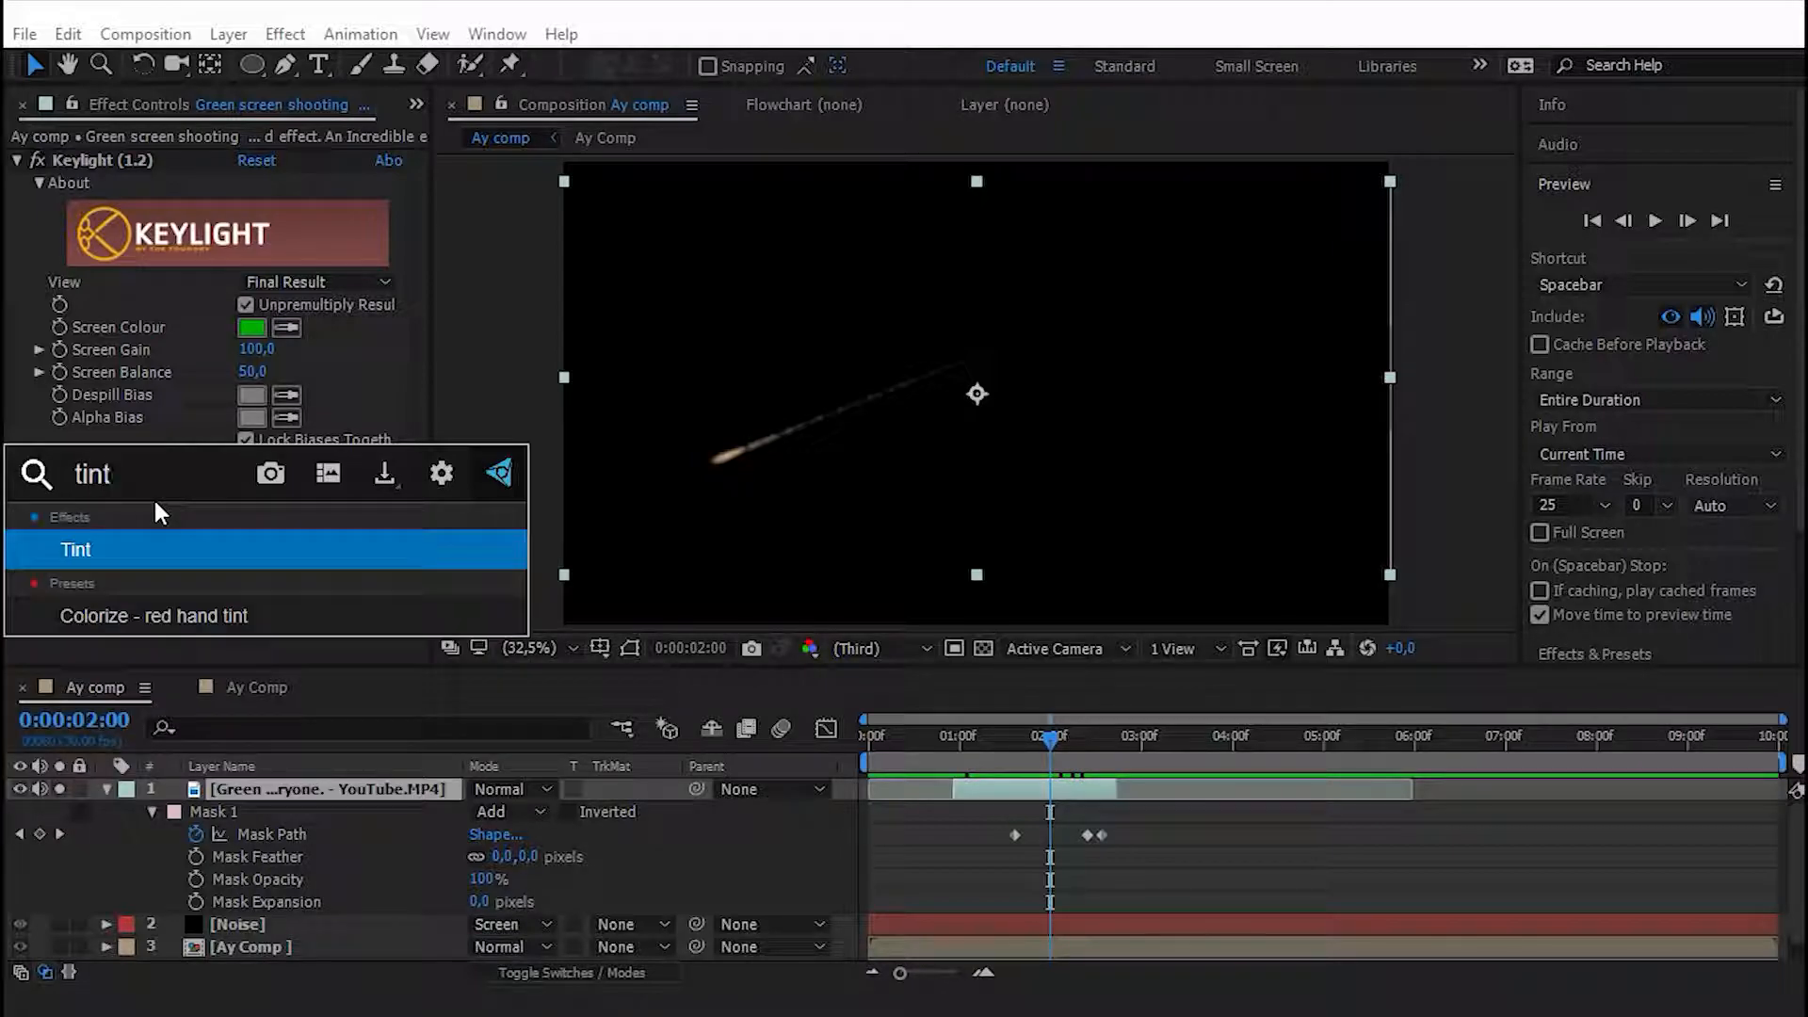
key(Return)
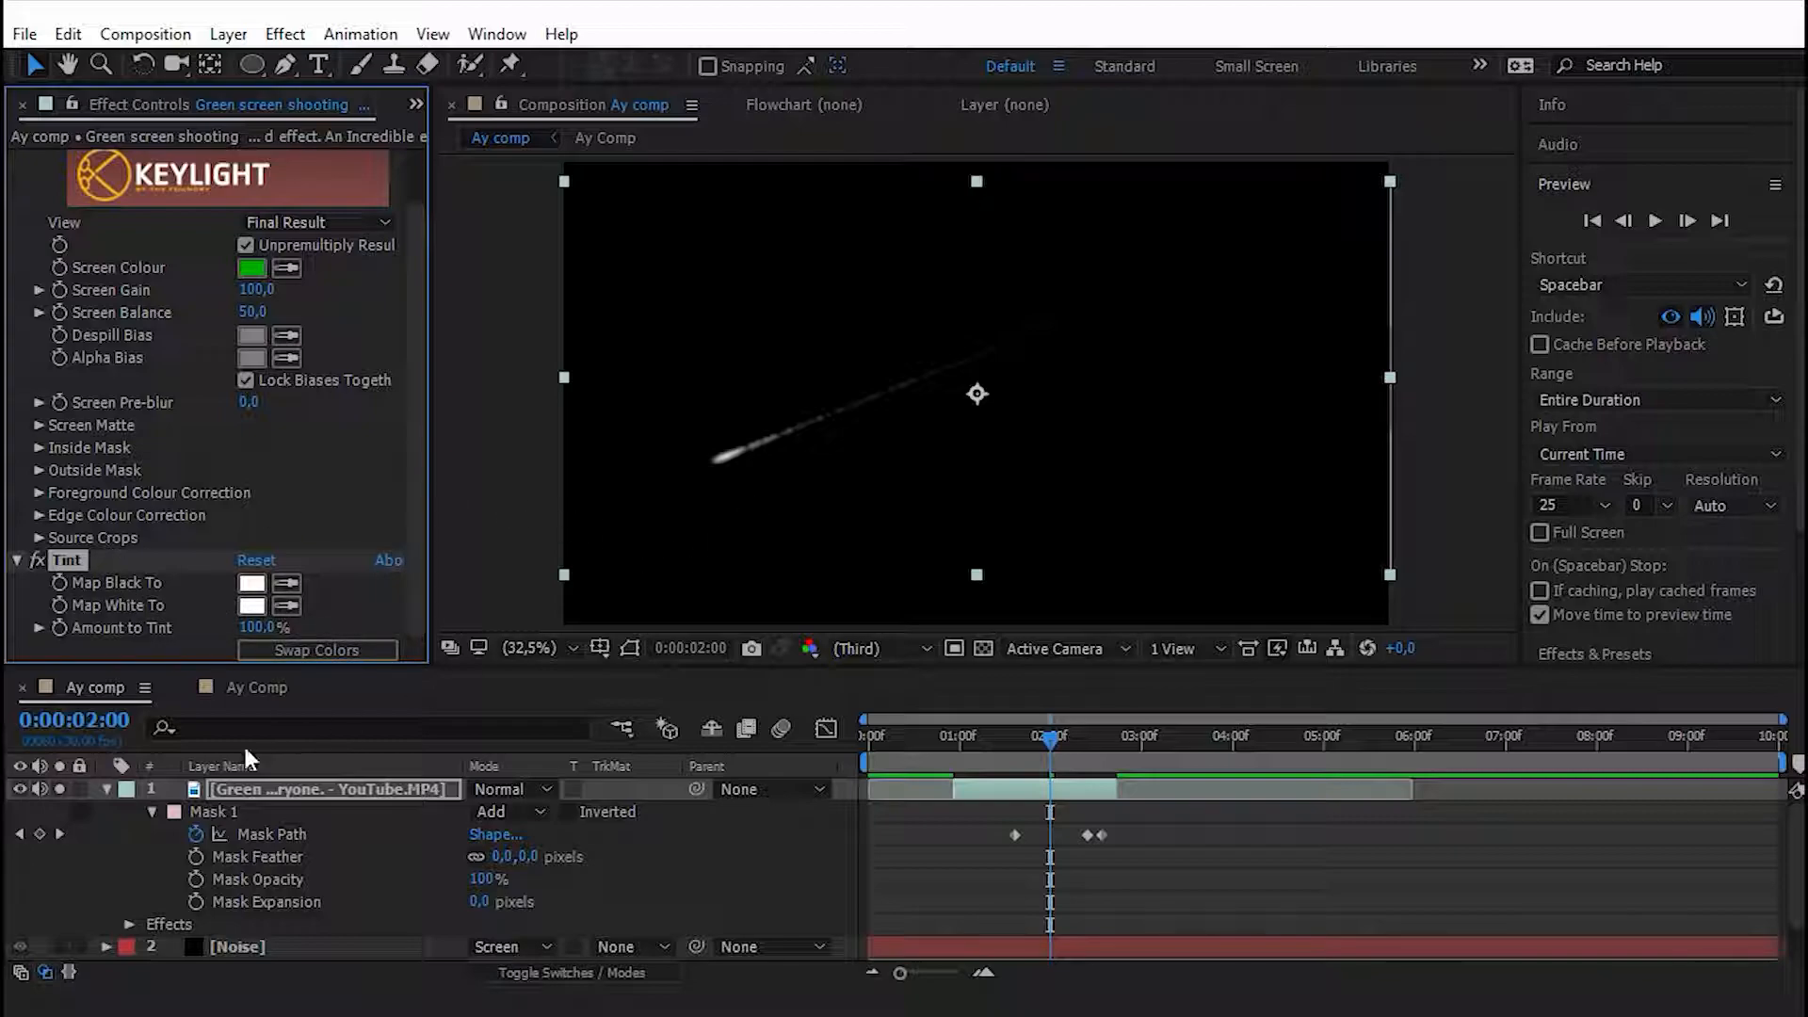
Collapse the clip's properties, go to 0:00:01:14 and apply the Glow effect to the green-screen clip.
click(213, 791)
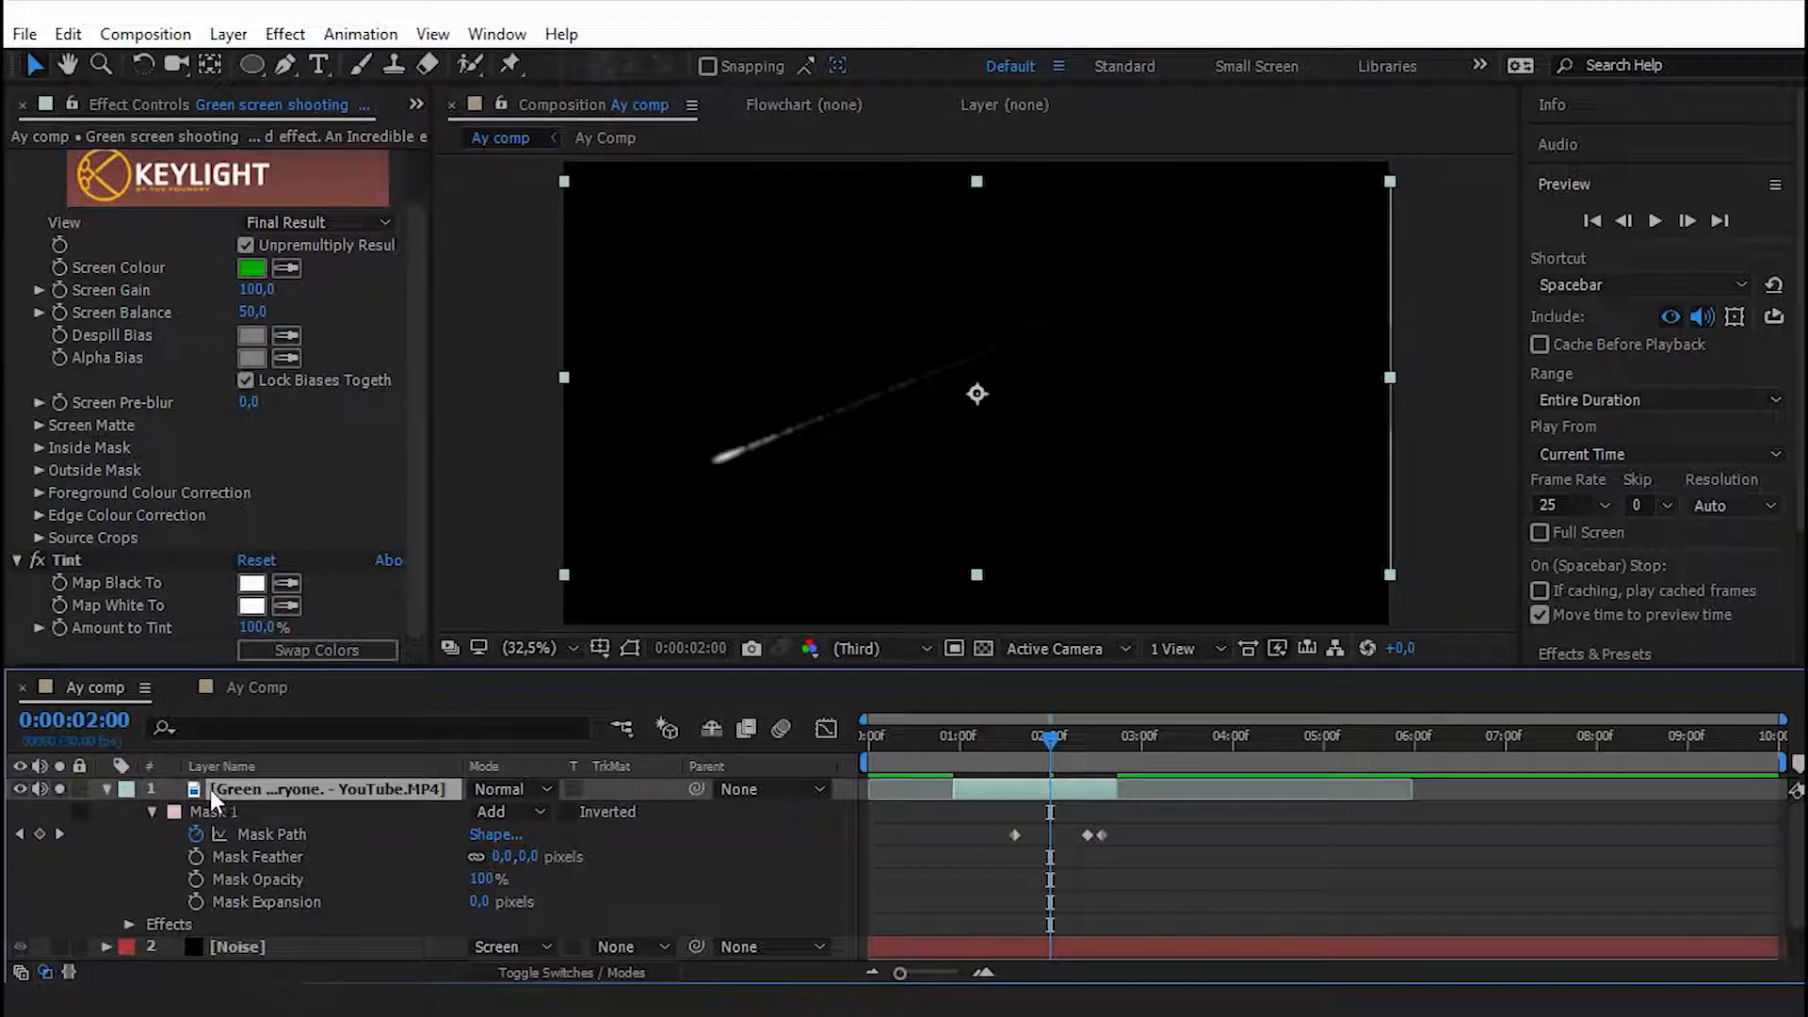
click(105, 789)
drag(1045, 741, 1002, 730)
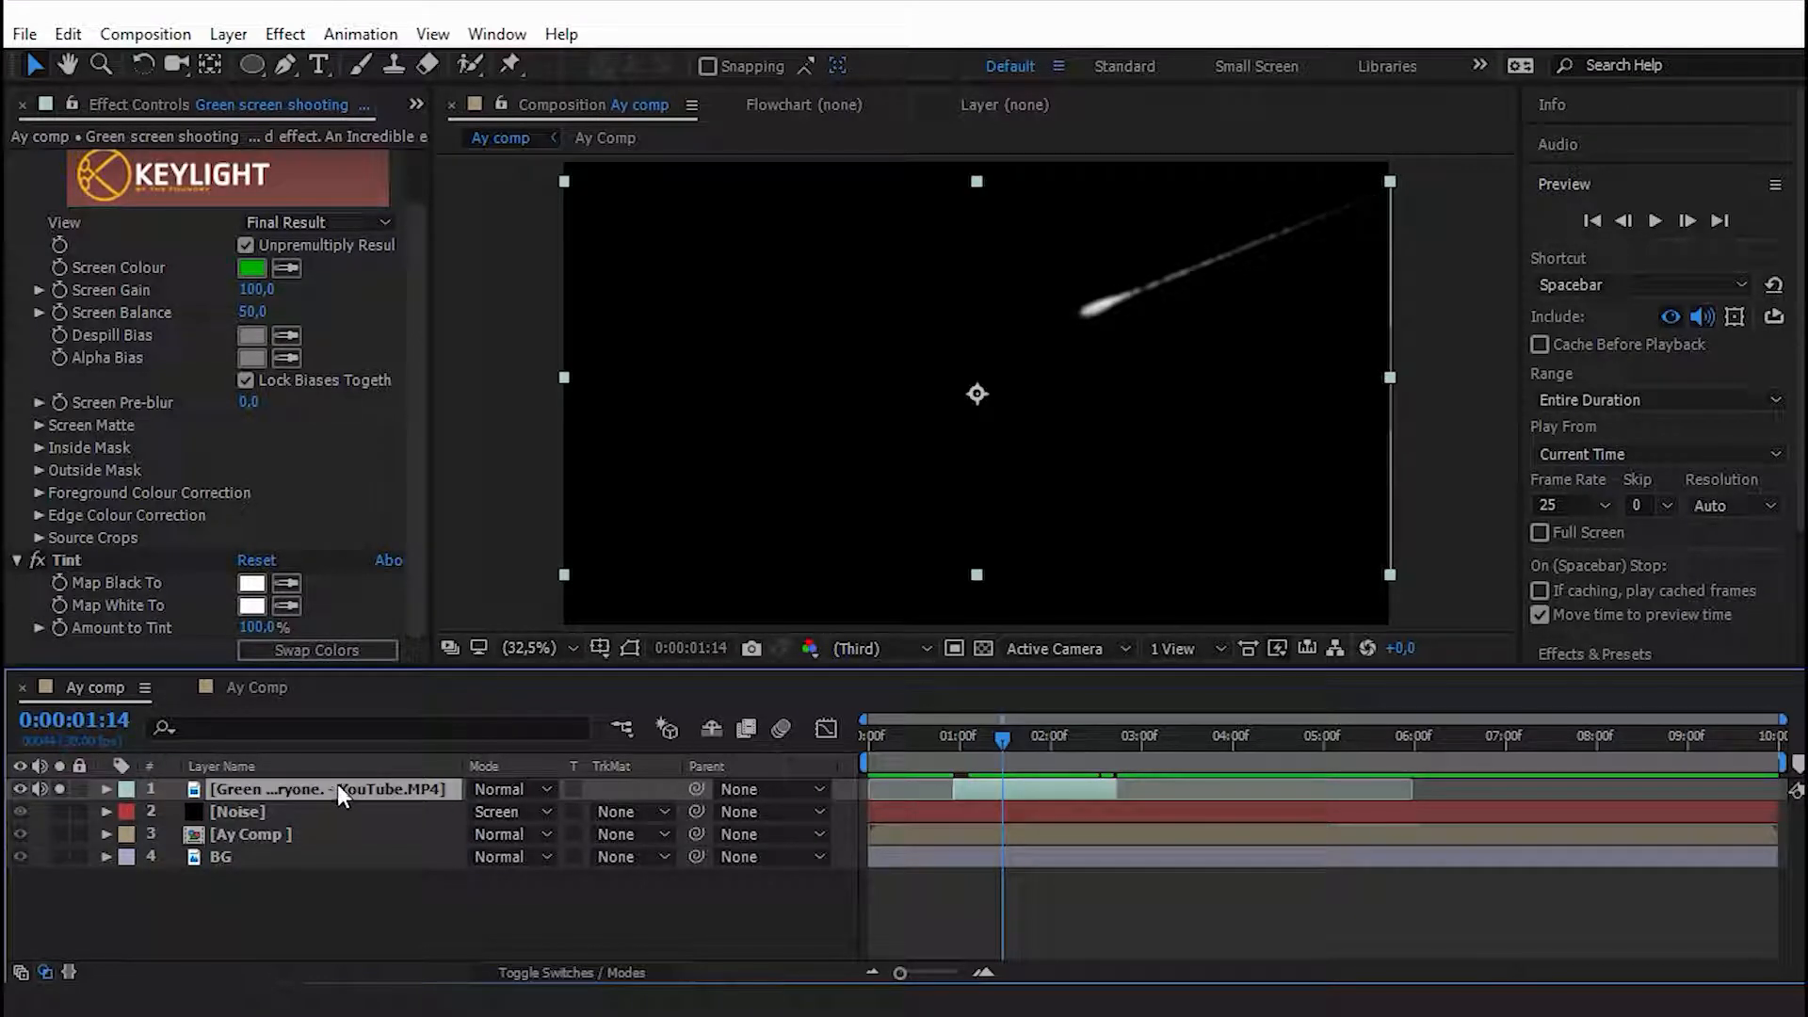
key(ctrl+space)
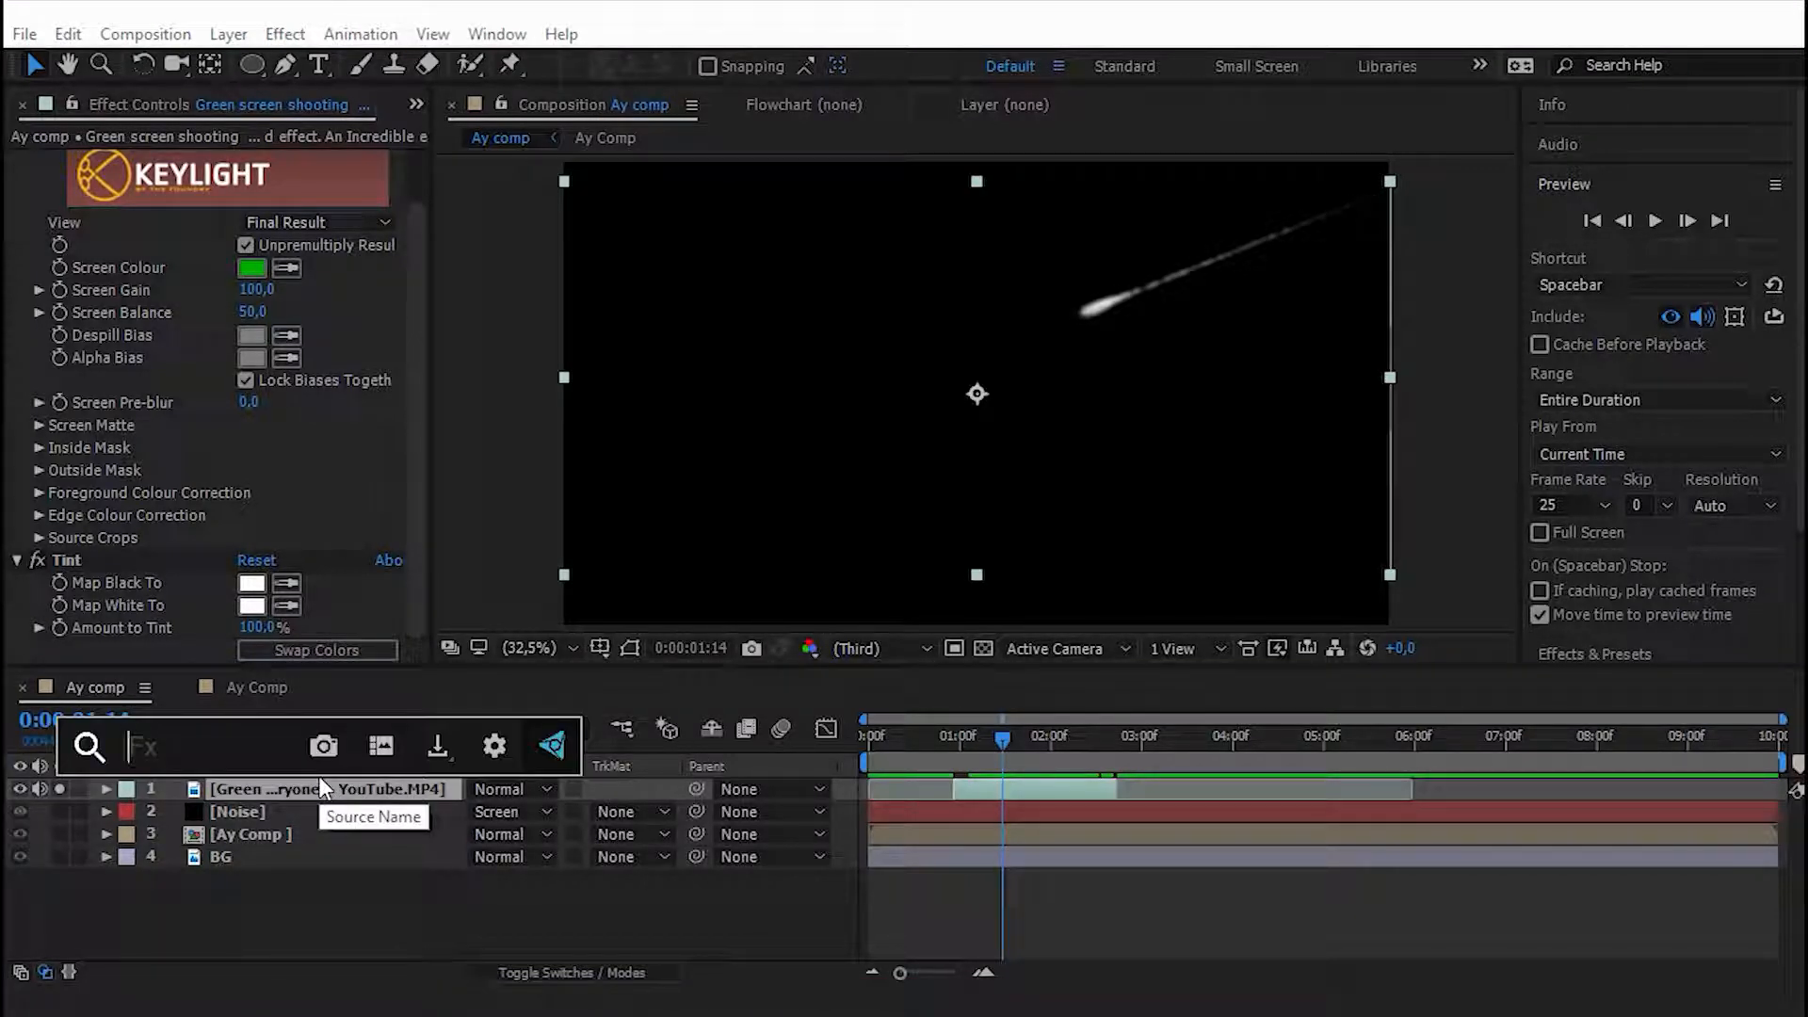
text(glow)
key(Return)
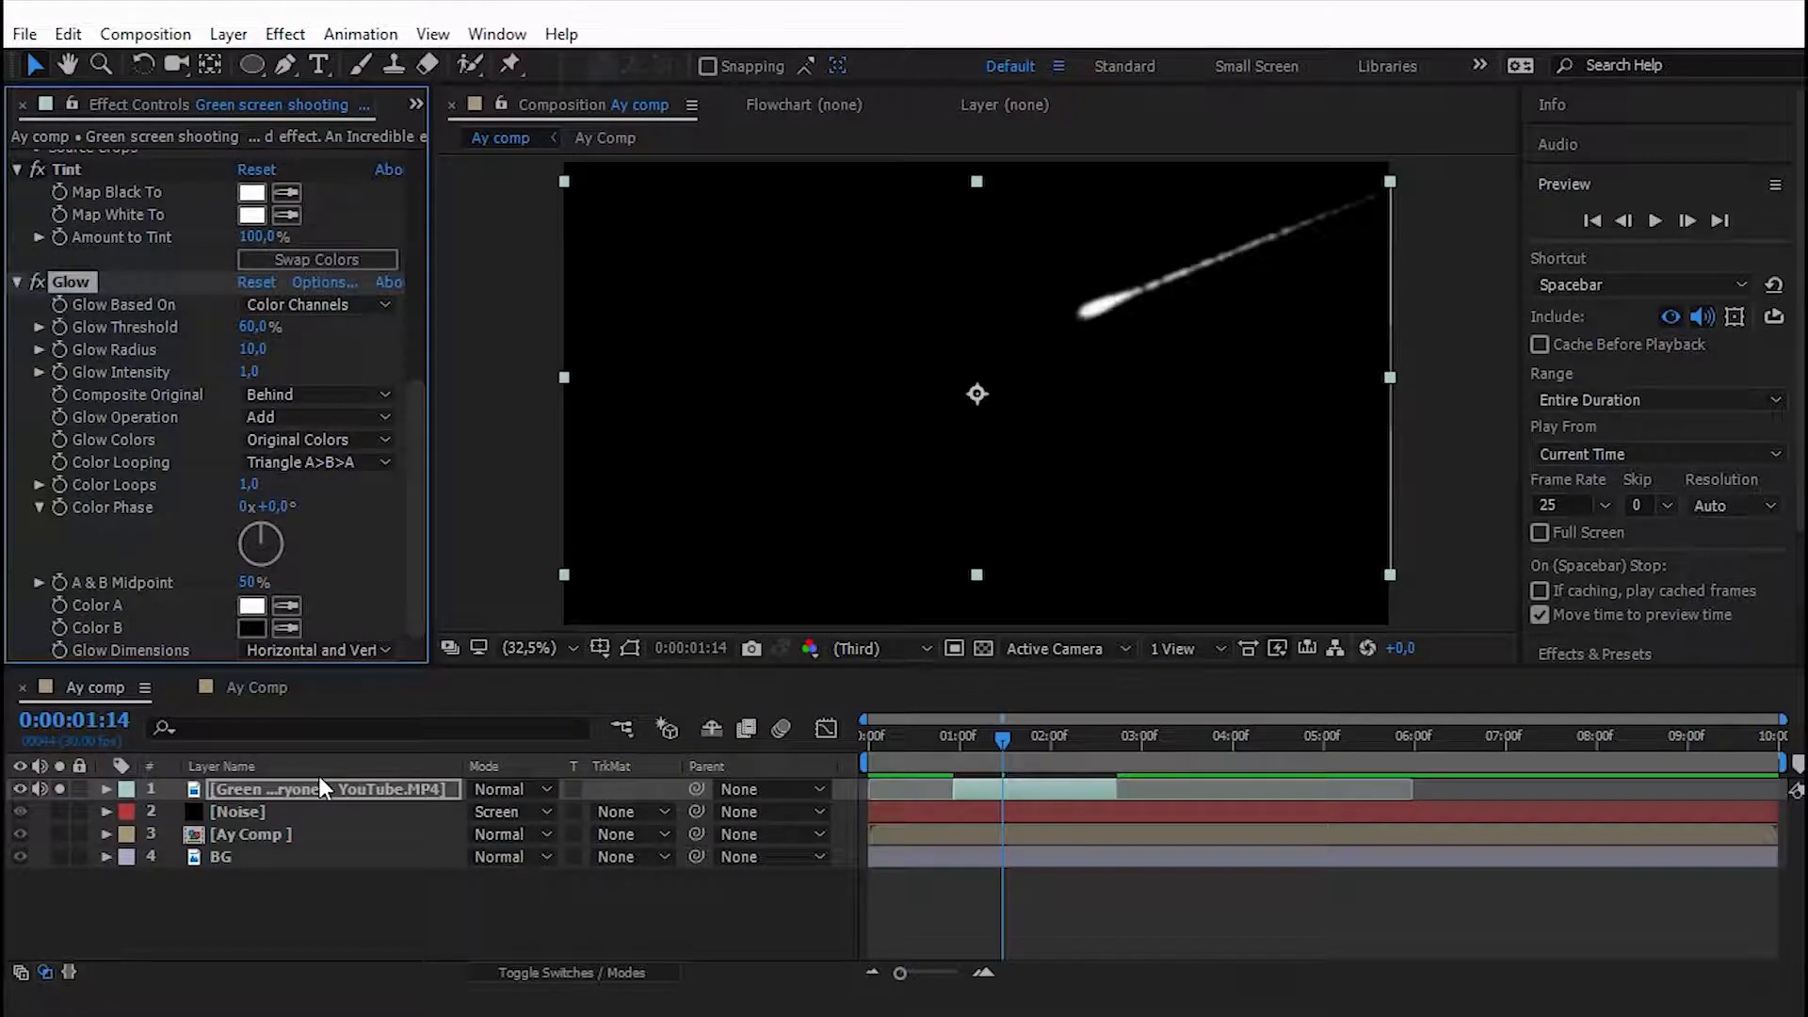
Compare the glow at 0:00:01:17 and set the Glow Radius to 27, keeping the Glow Threshold at 60%.
mouse_move(1000, 738)
mouse_down()
mouse_move(953, 725)
mouse_move(1072, 727)
mouse_move(1004, 725)
mouse_up()
click(42, 284)
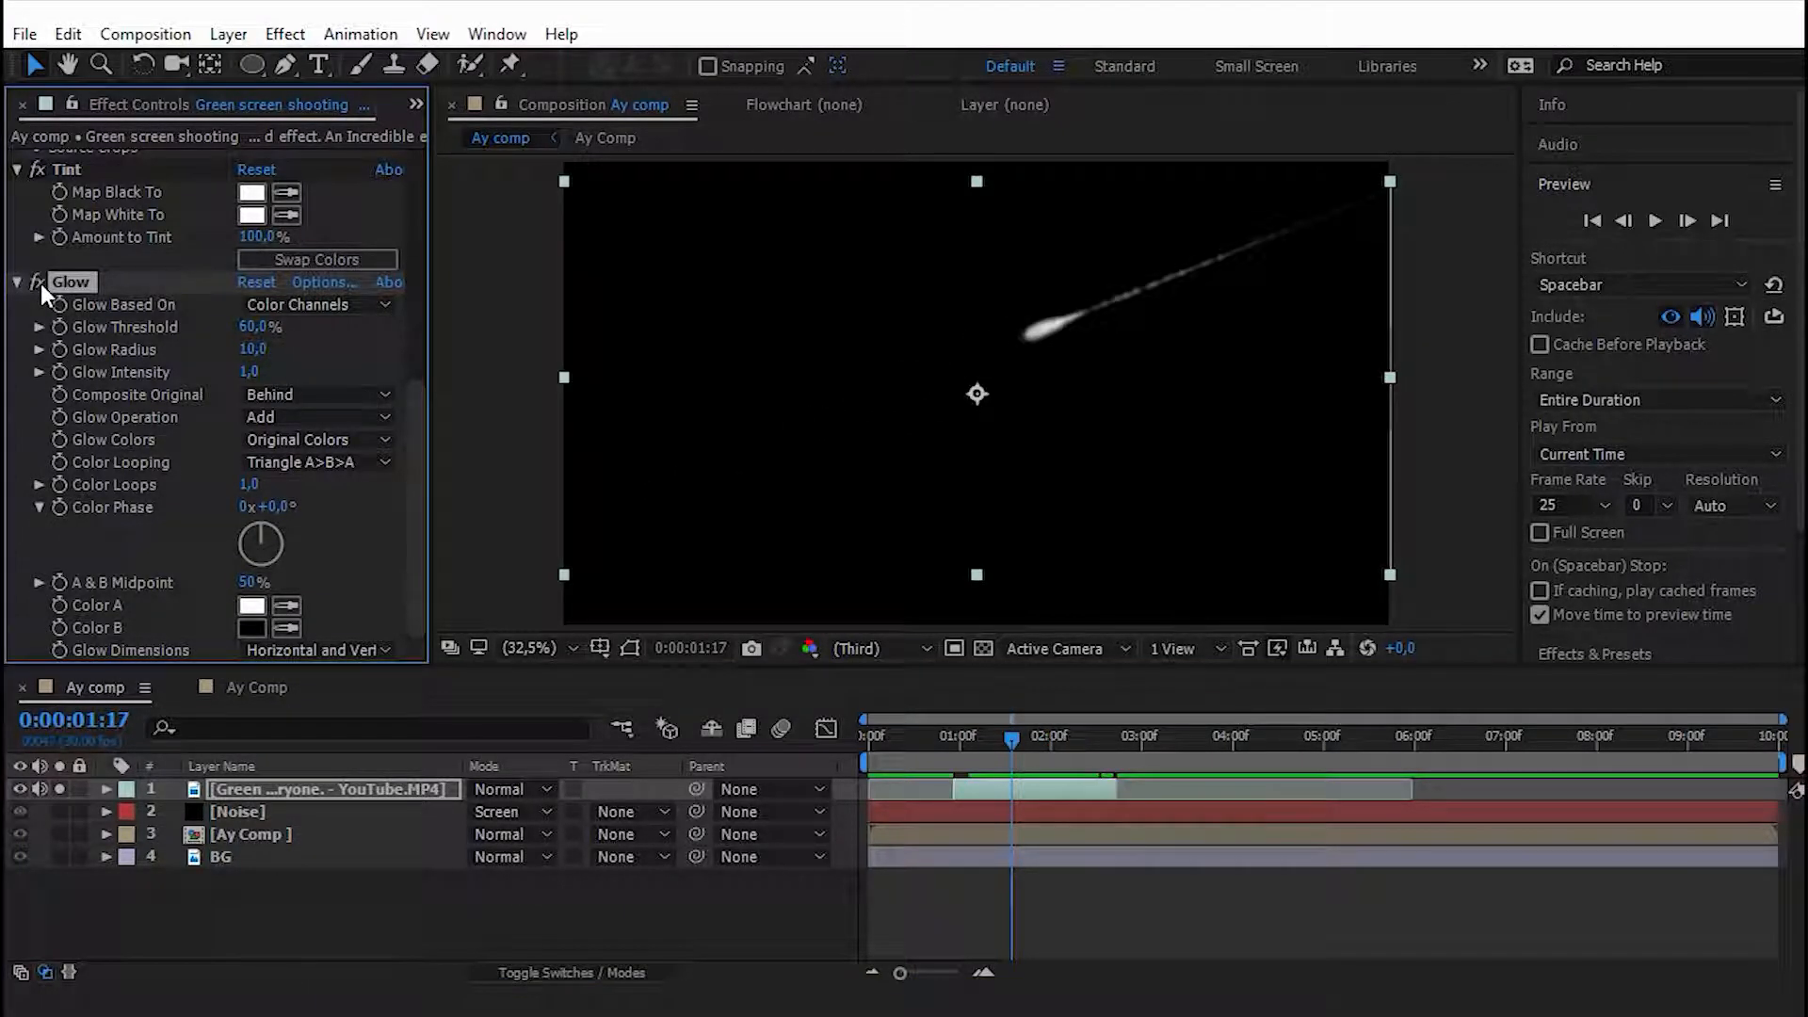
mouse_move(256, 330)
mouse_down()
mouse_move(209, 335)
mouse_move(363, 348)
mouse_move(267, 348)
mouse_up()
key(ctrl+z)
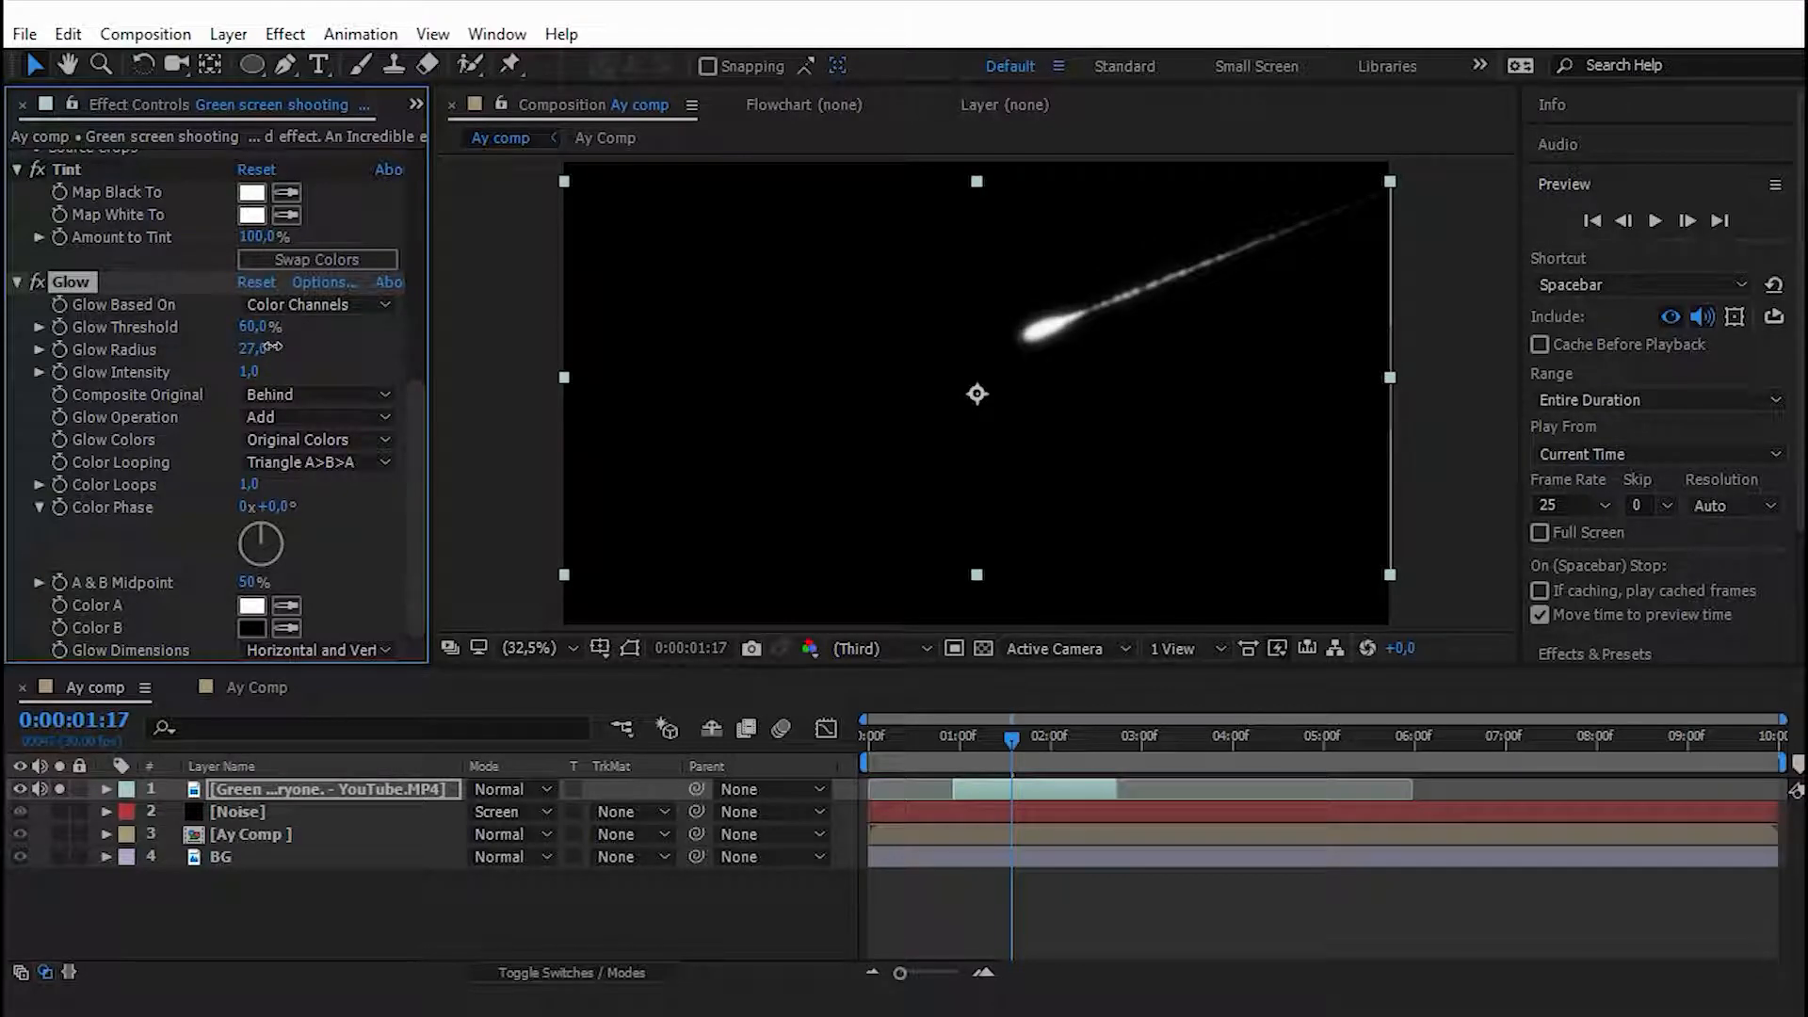
Turn off solo for the green-screen clip and place it between the Noise and Ay Comp layers.
drag(930, 755, 1019, 733)
click(60, 789)
drag(234, 789, 236, 842)
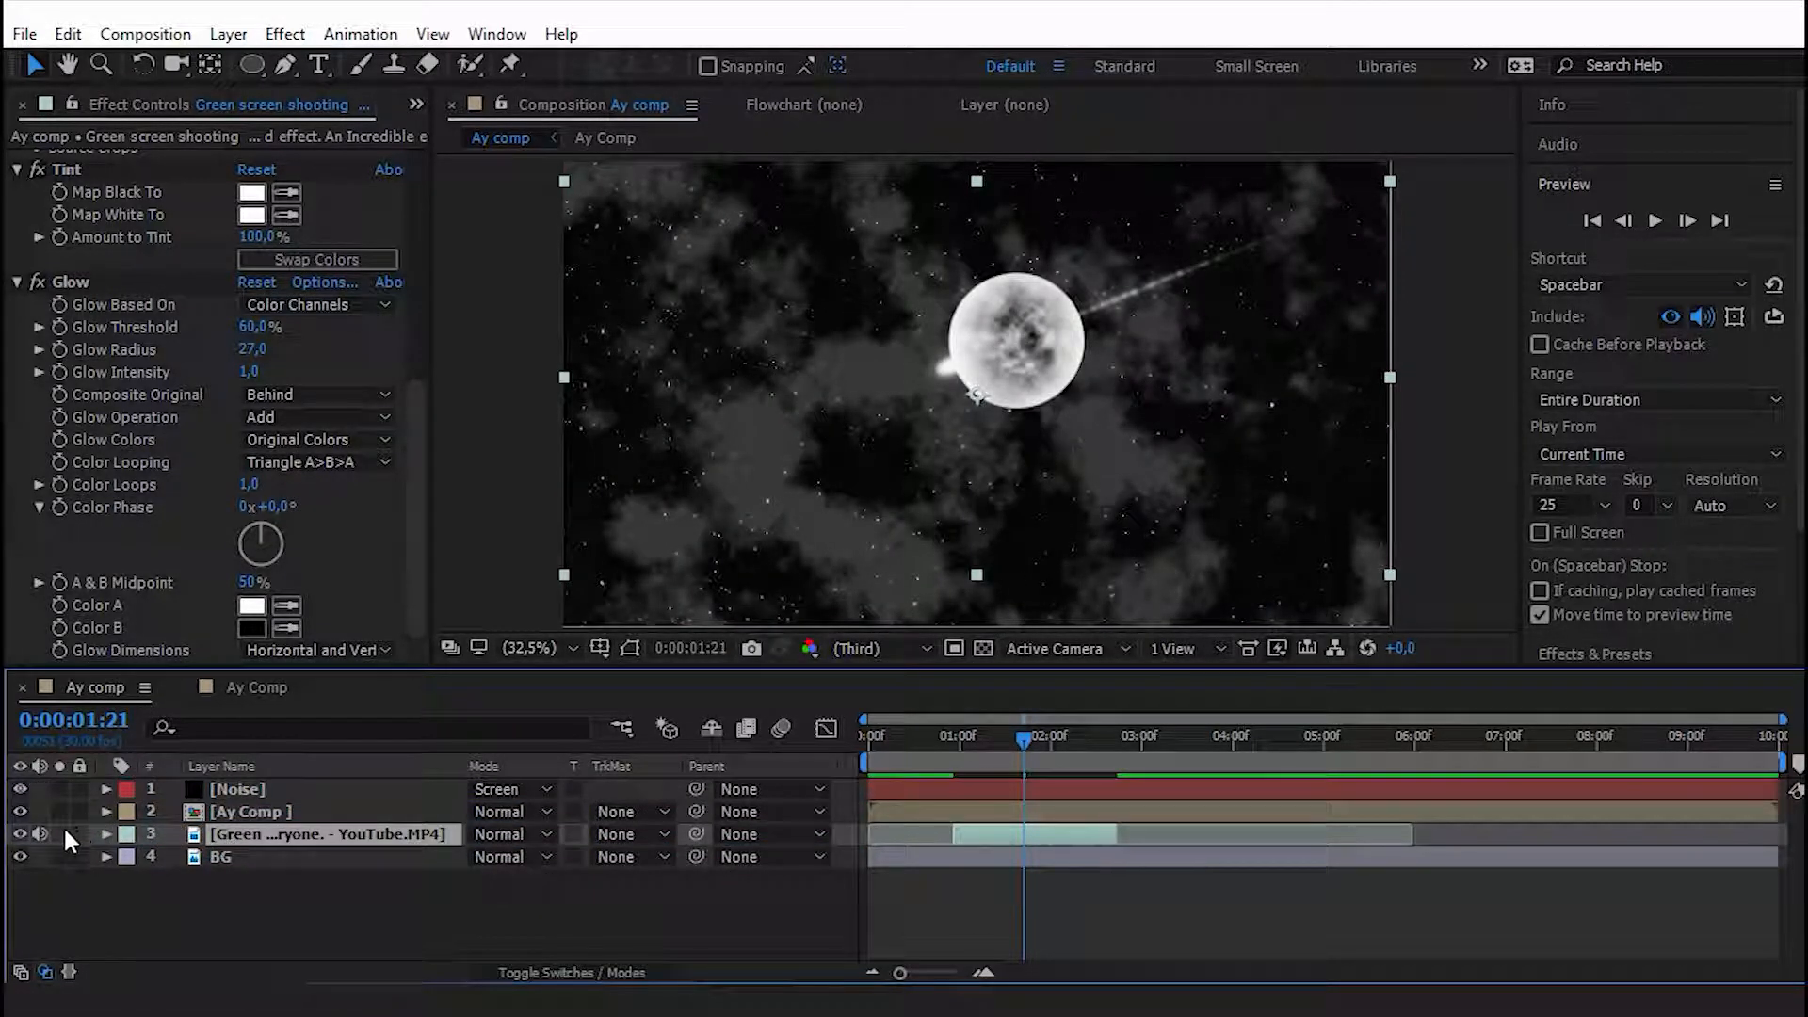
drag(1074, 744, 1036, 744)
mouse_move(239, 829)
mouse_down()
mouse_move(247, 790)
mouse_move(245, 805)
mouse_up()
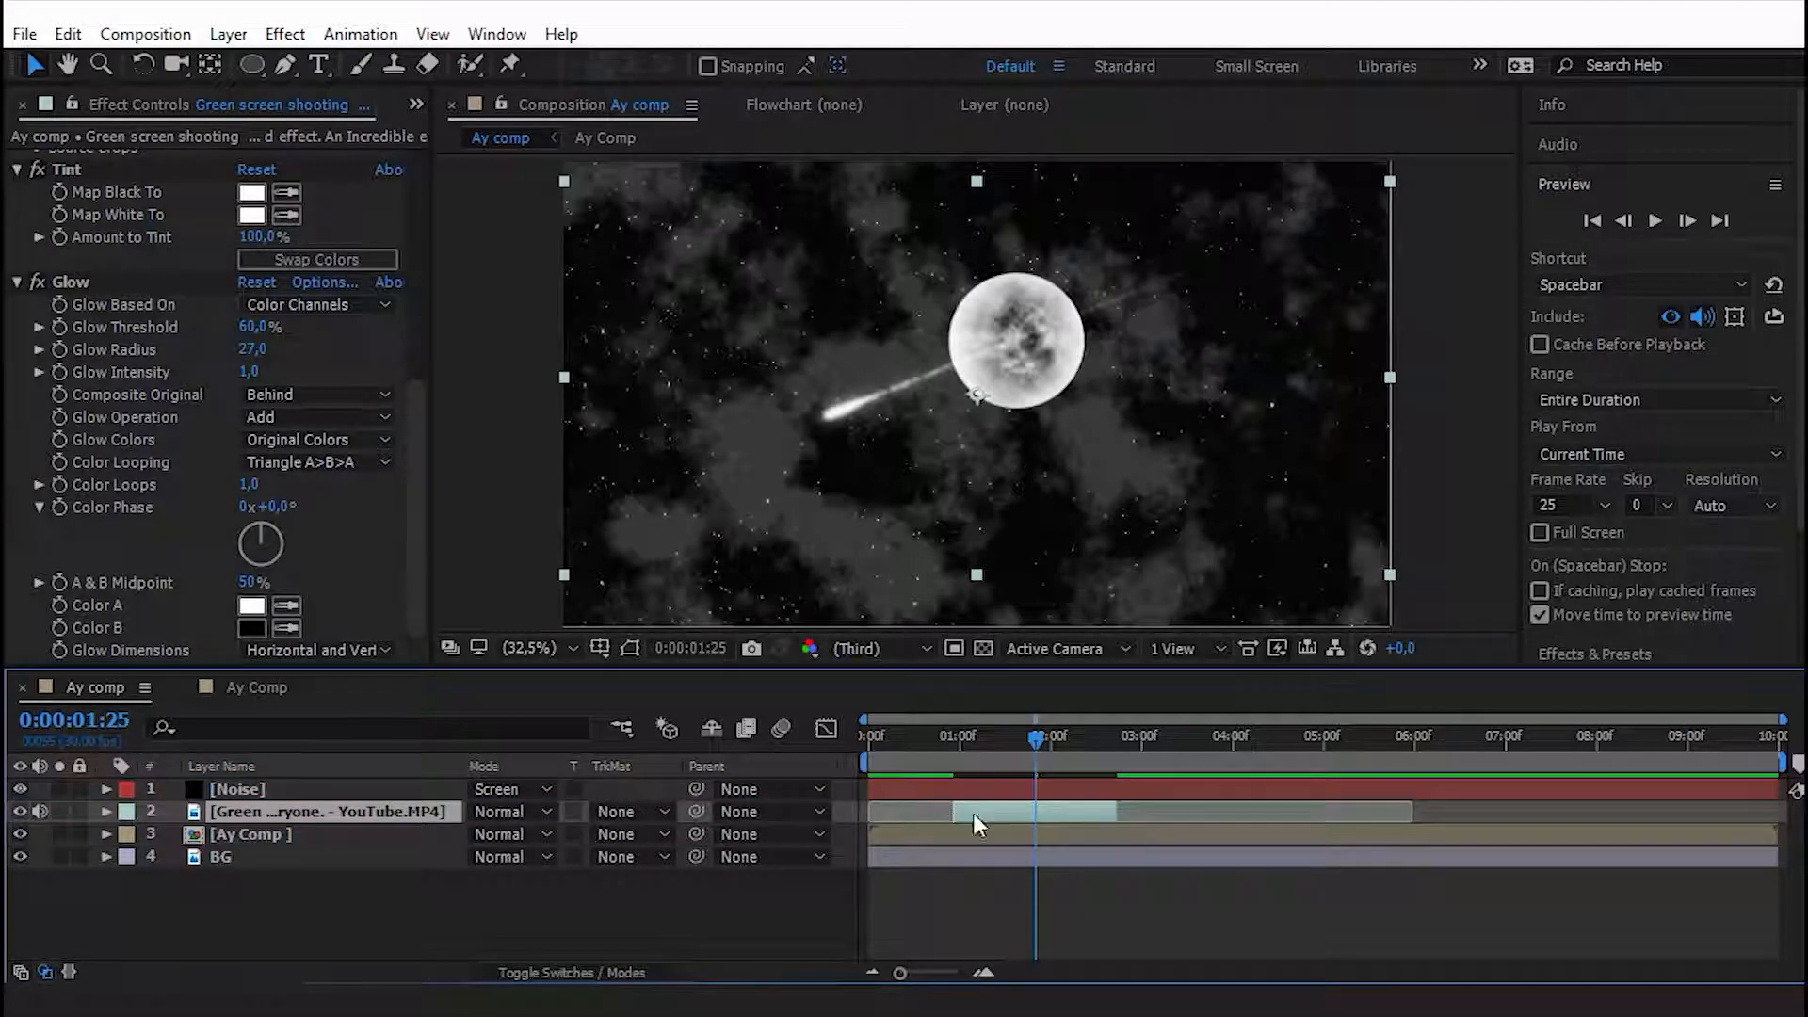
Go to 0:00:02:09, deselect all layers and play a preview of the composition.
drag(1040, 748, 1078, 737)
click(261, 916)
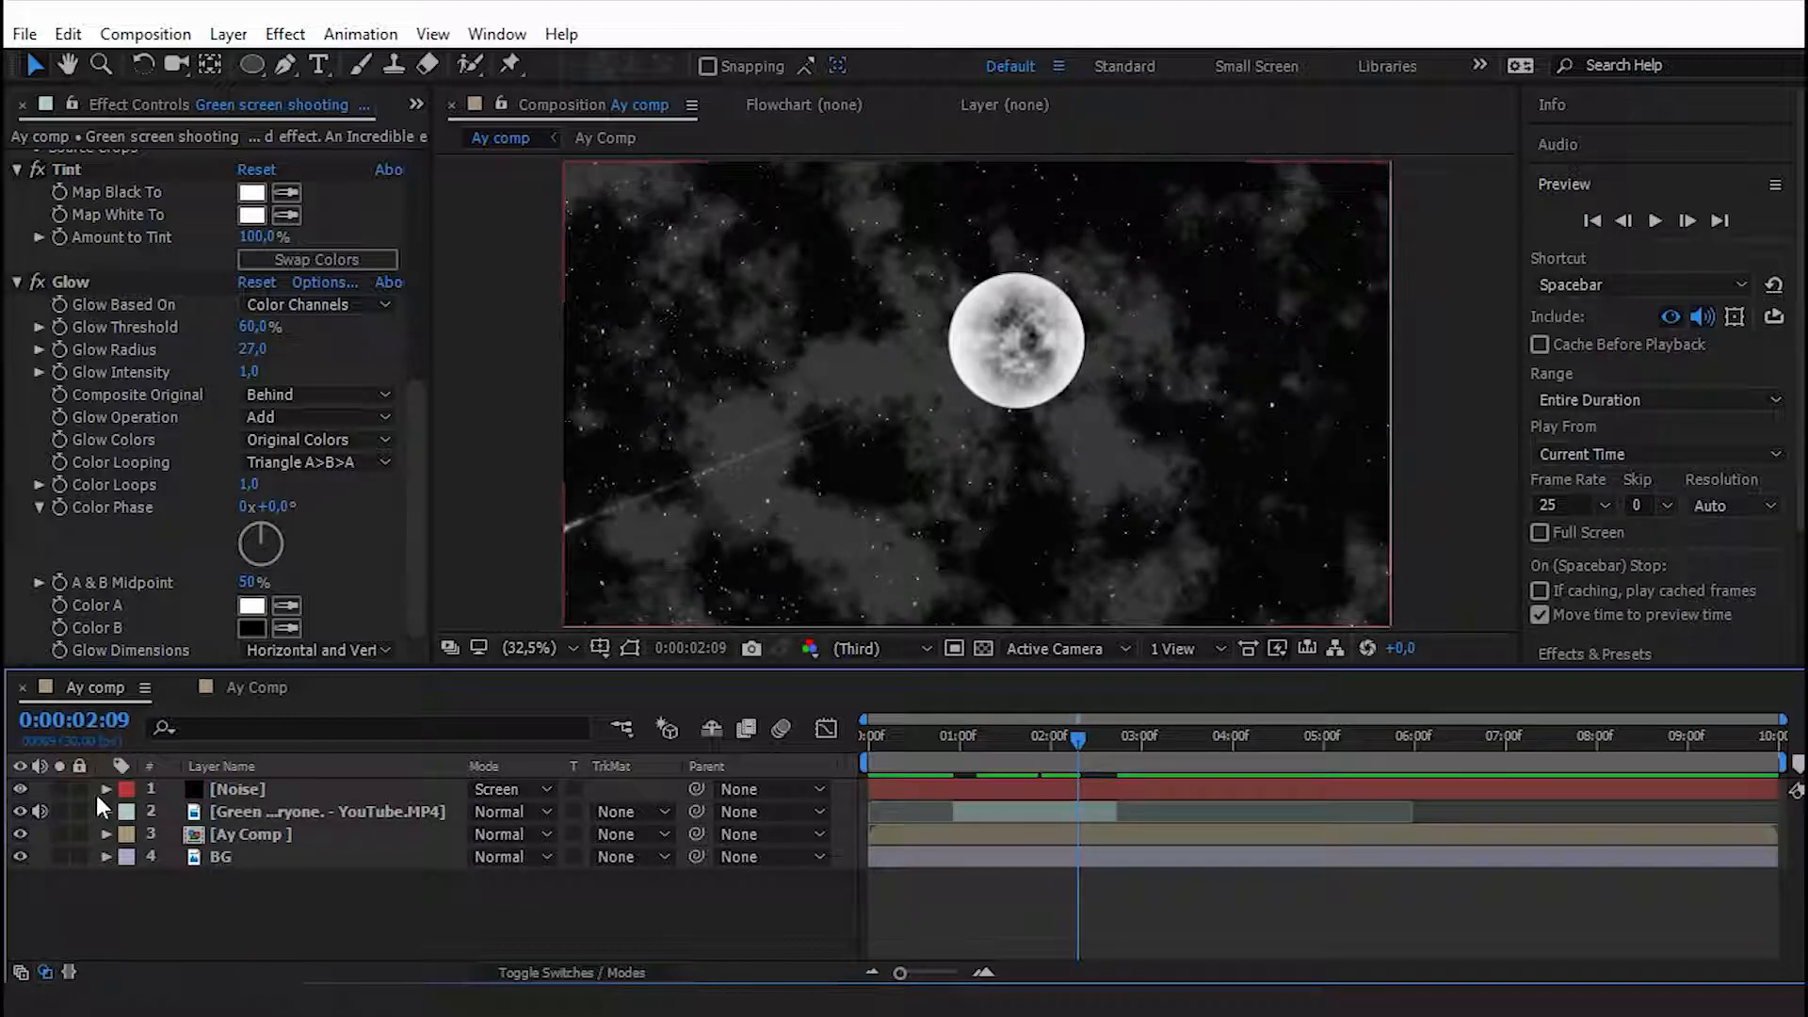
key(space)
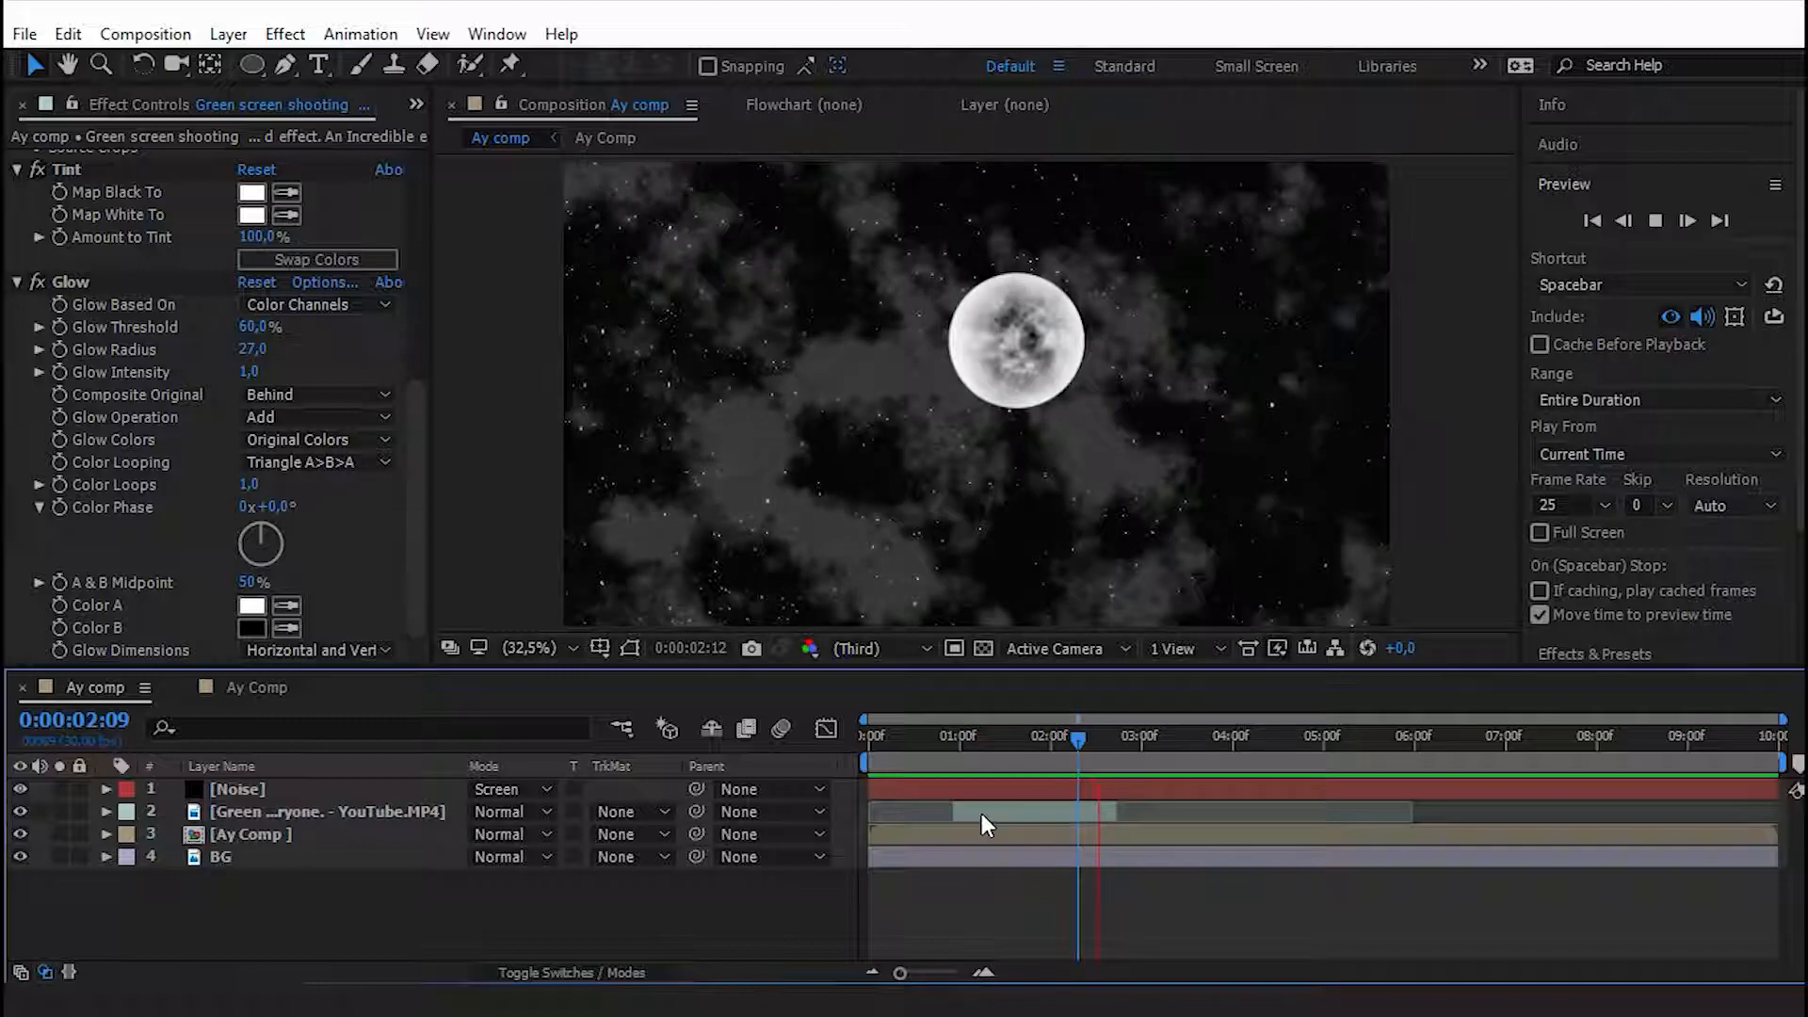
Go to 0:00:01:00 and add the tree image ending in d8x8kn9.png from the resim folder as the top layer.
drag(913, 742, 960, 742)
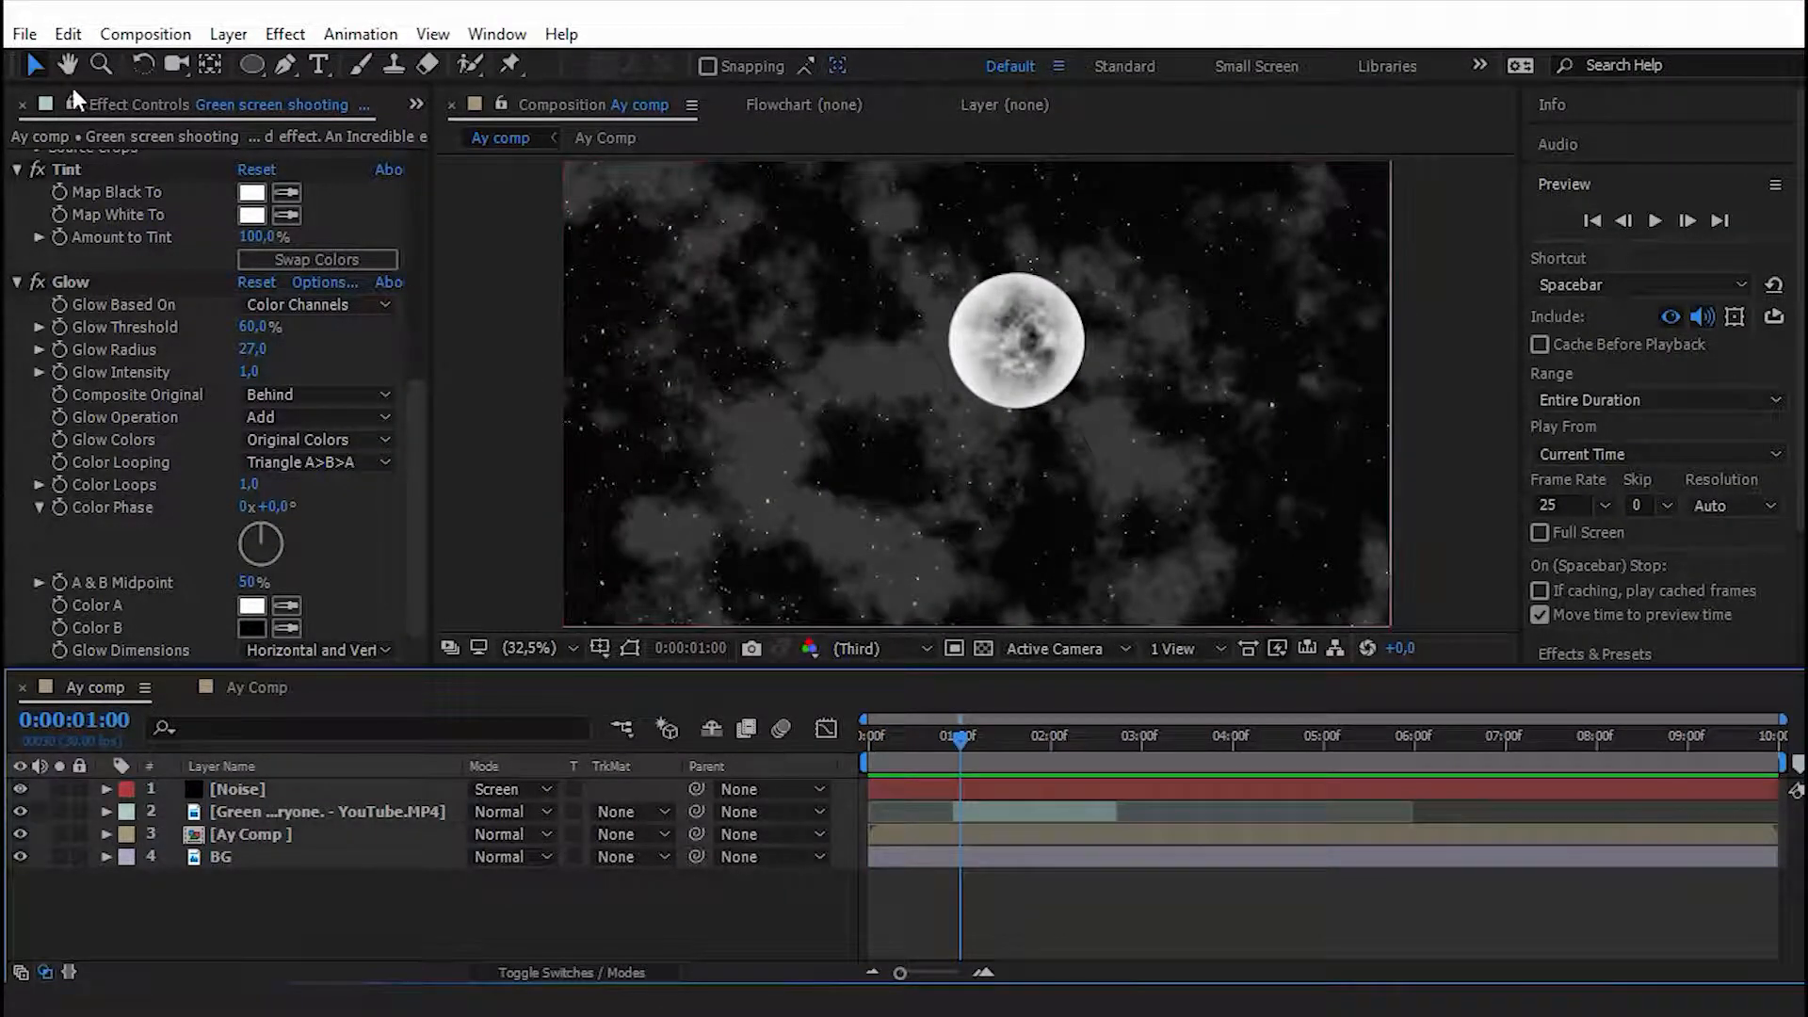
click(415, 103)
click(485, 198)
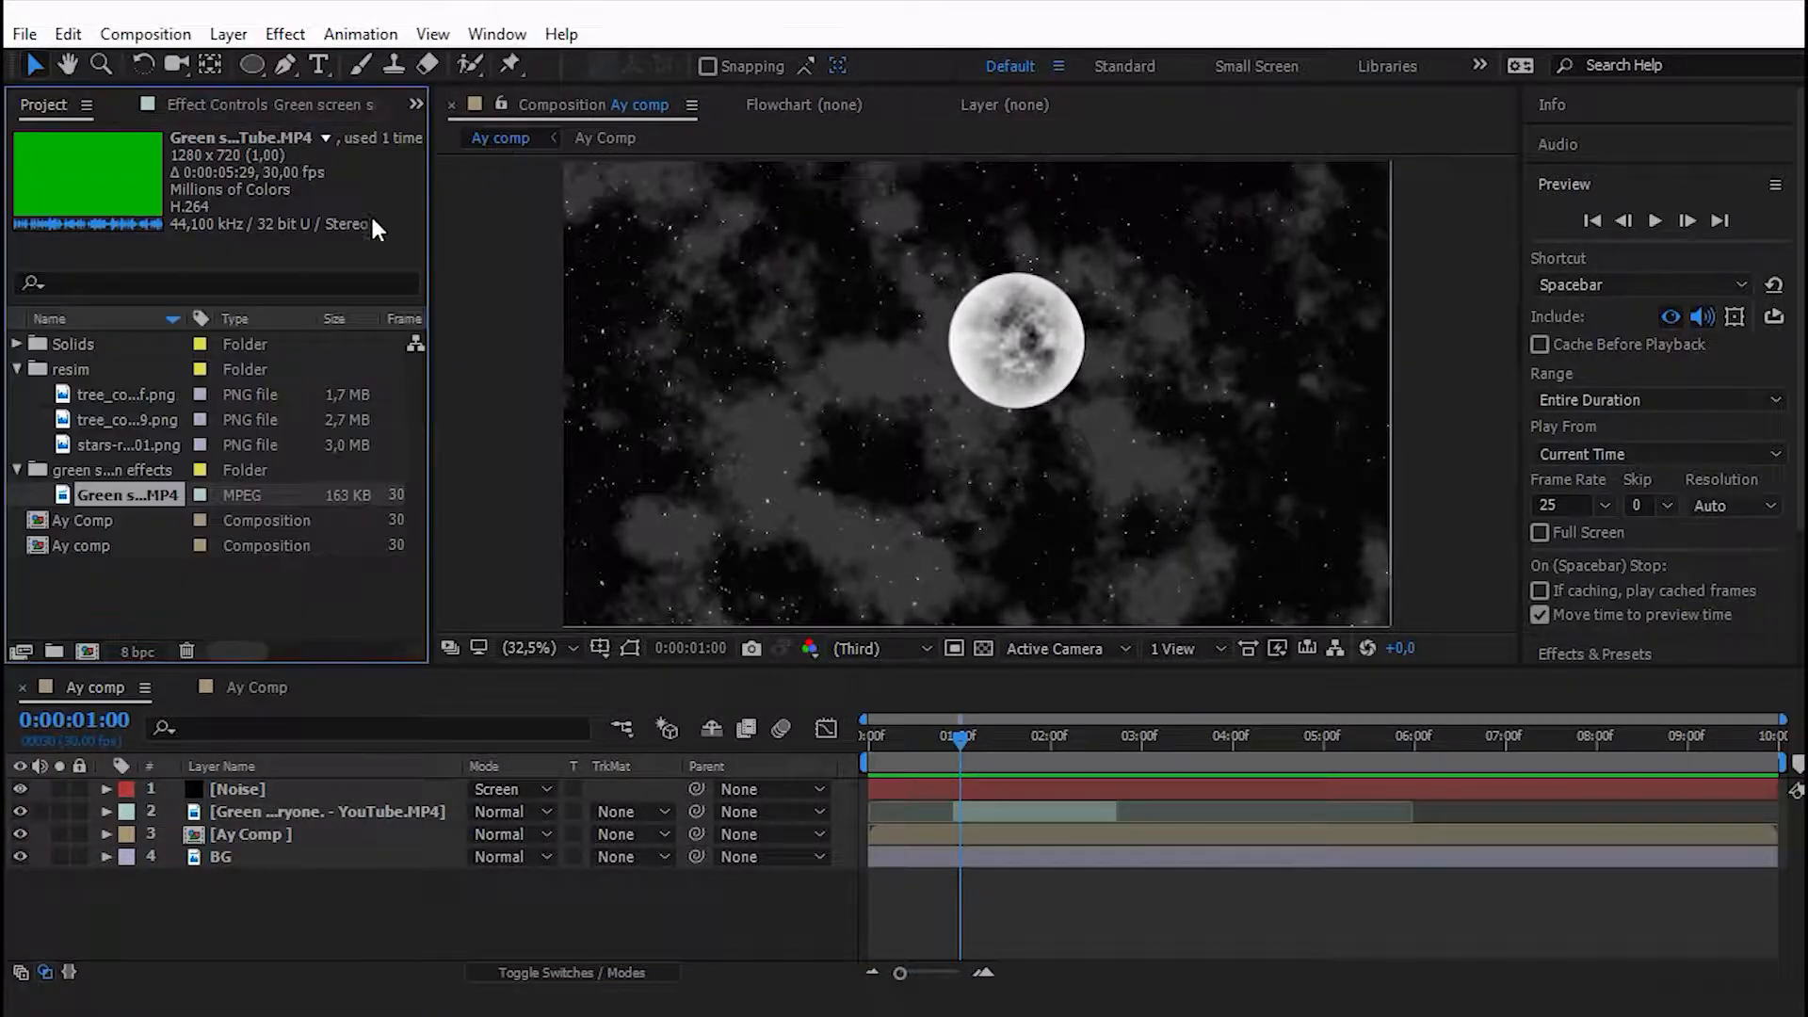
click(18, 465)
click(99, 397)
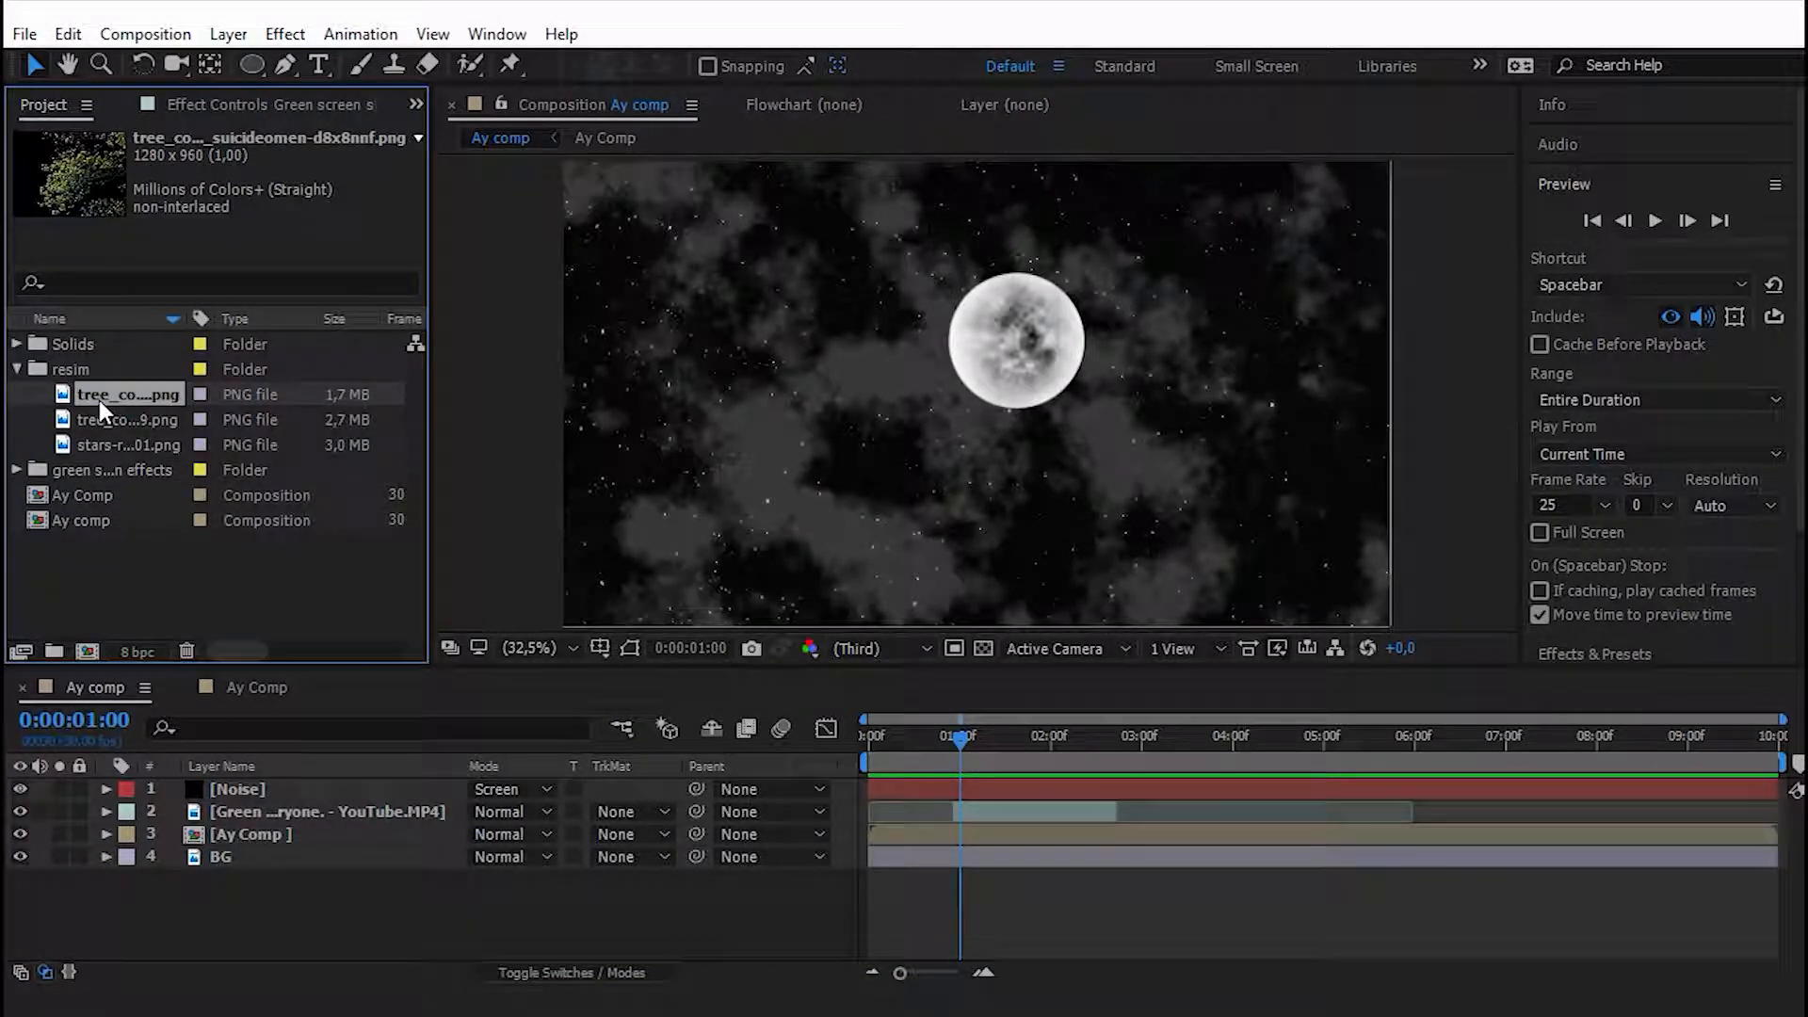
click(101, 419)
drag(101, 418, 232, 802)
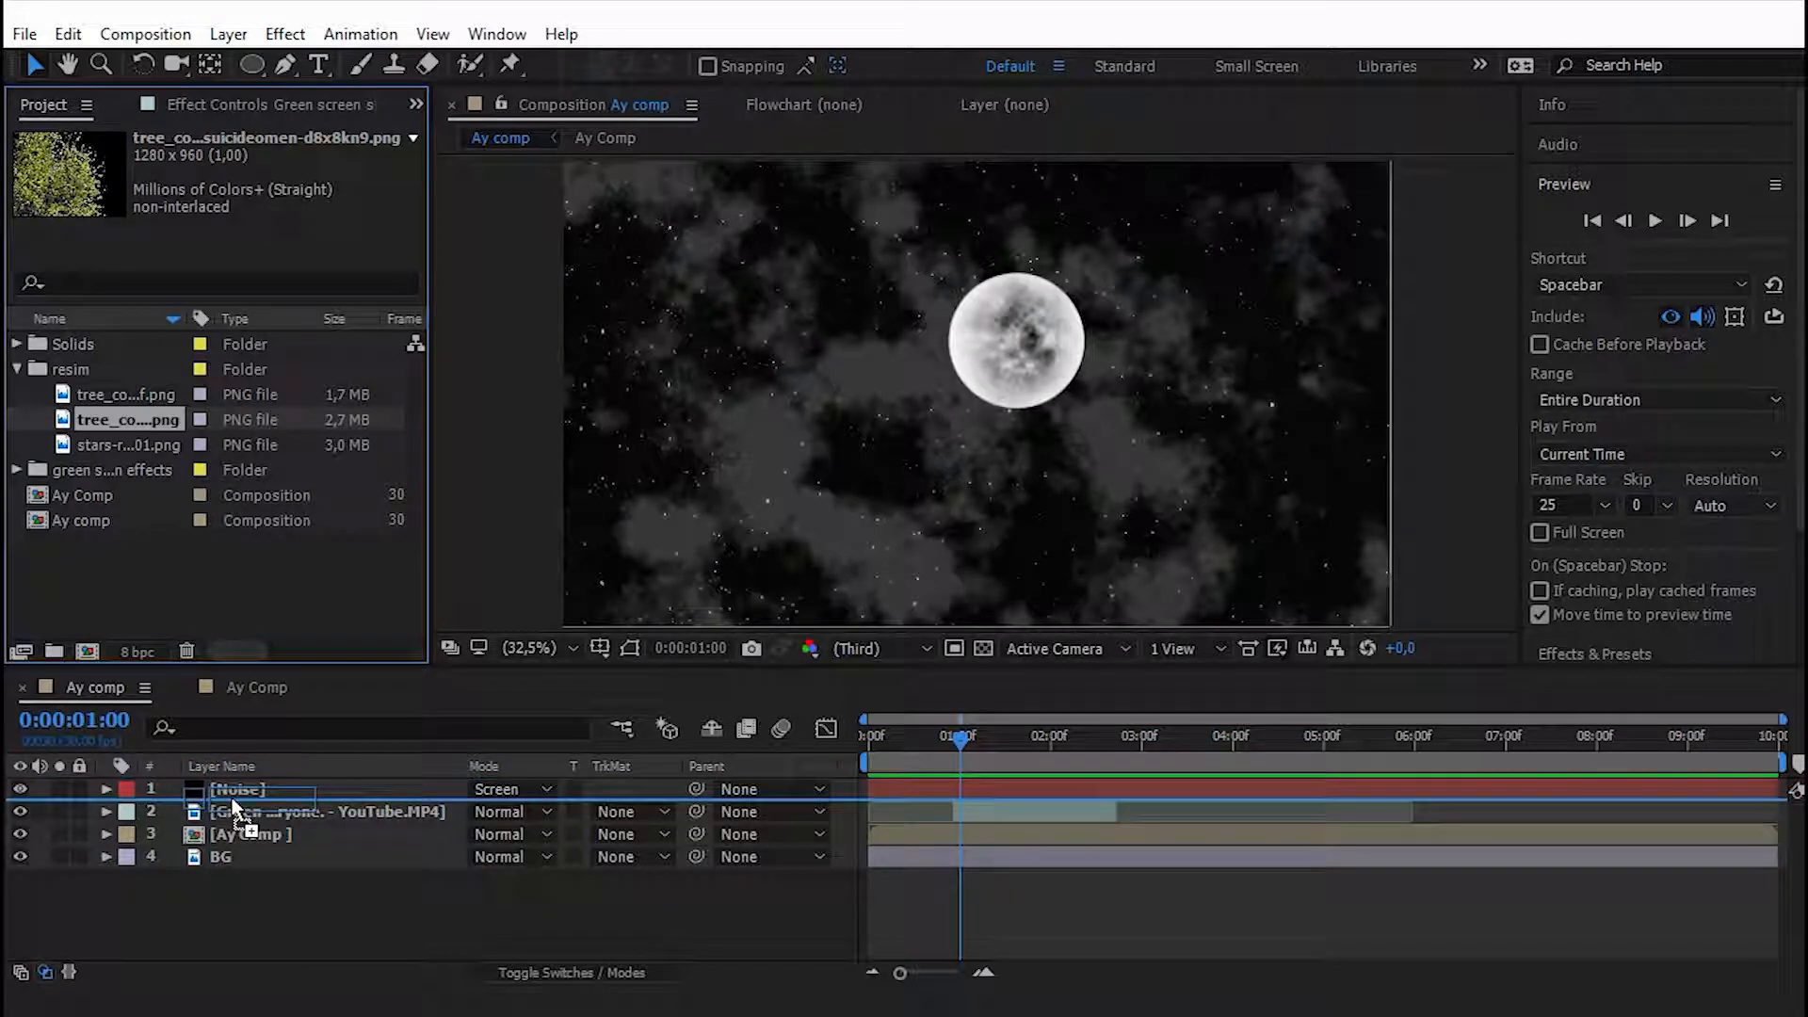
drag(232, 808, 234, 778)
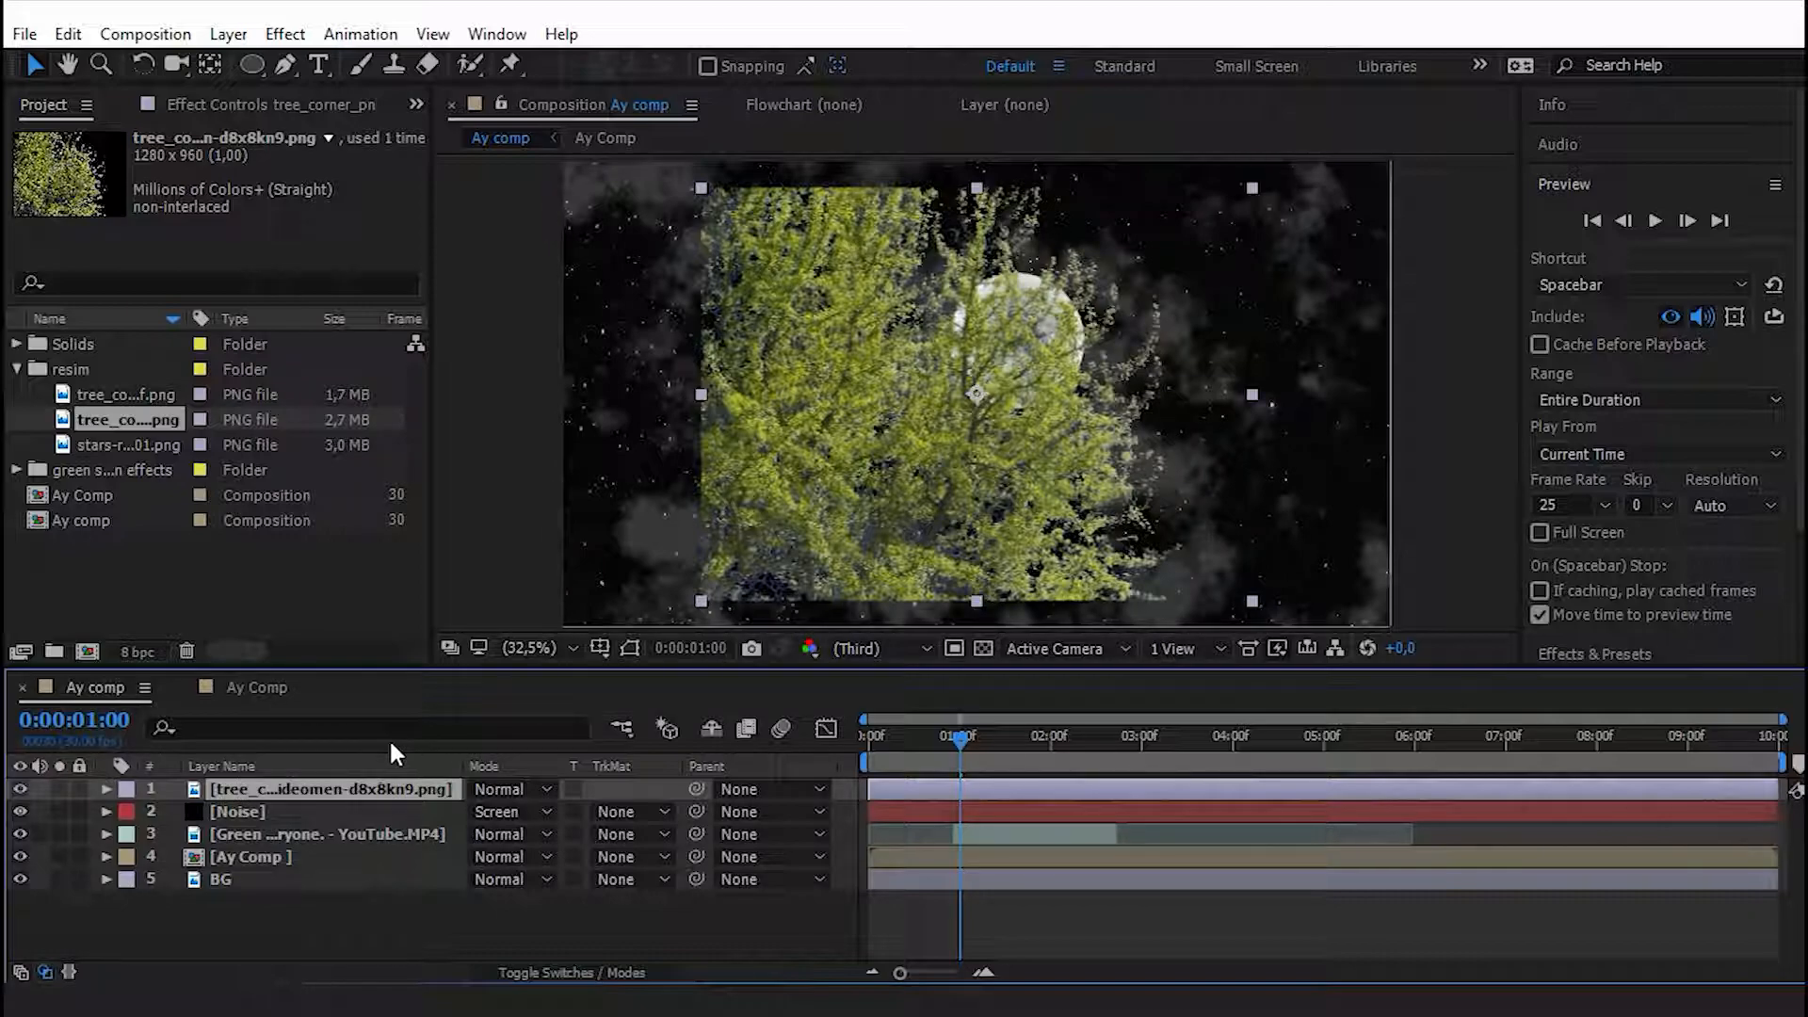
Scale the tree layer to 120% and place it against the left edge of the frame, with its properties collapsed.
key(s)
drag(509, 811, 538, 811)
drag(907, 508, 613, 486)
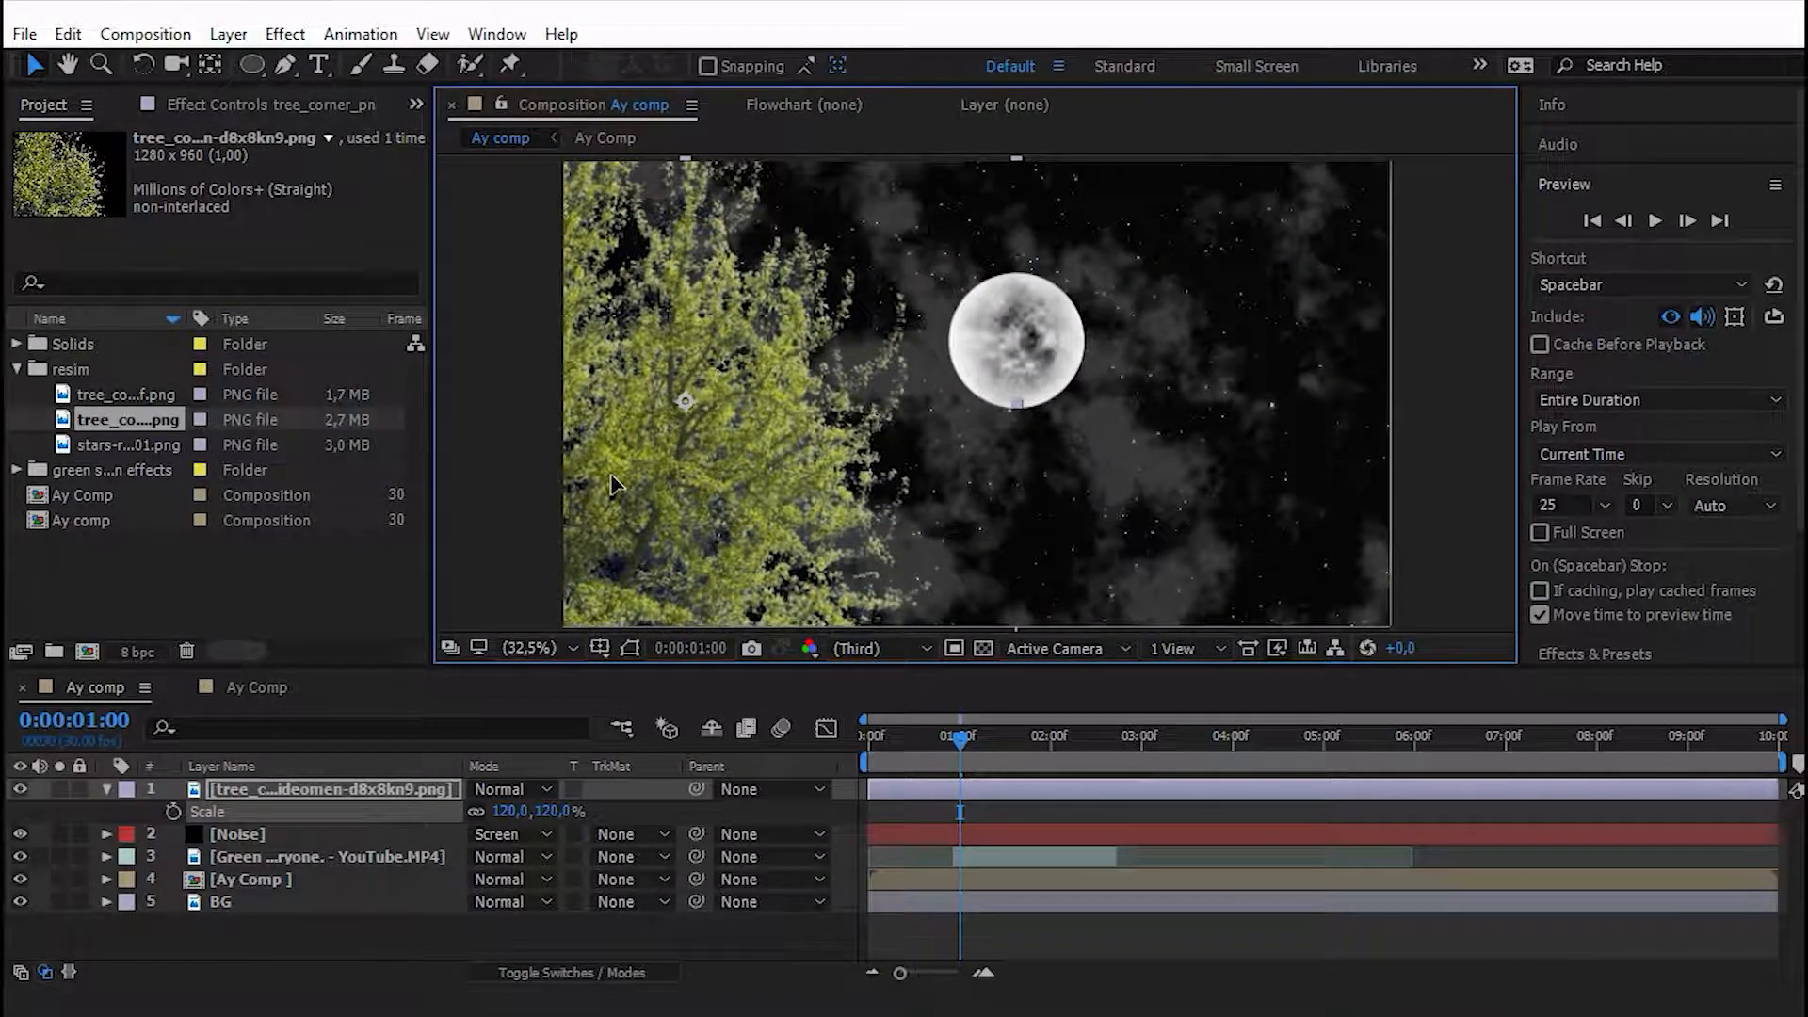
click(106, 789)
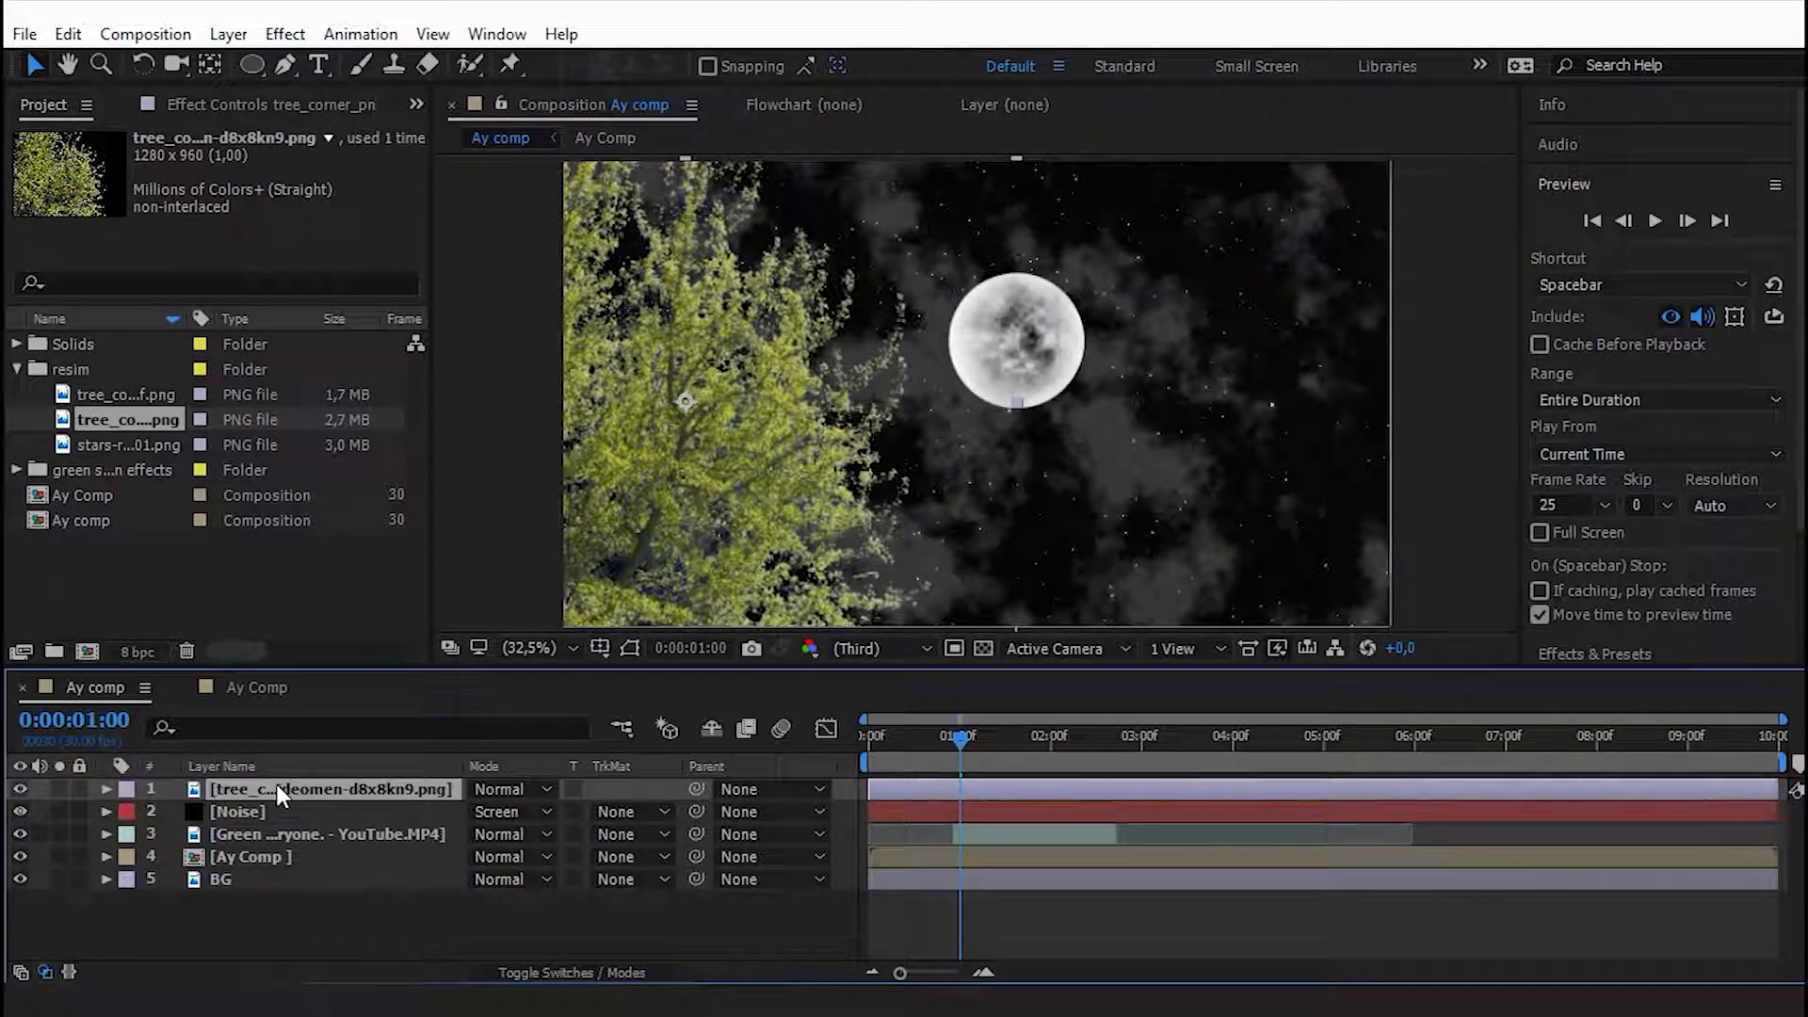
Apply the Curves effect to the tree layer and bend its RGB curve downward with highlight, midtone and shadow points.
key(ctrl+space)
text(cur)
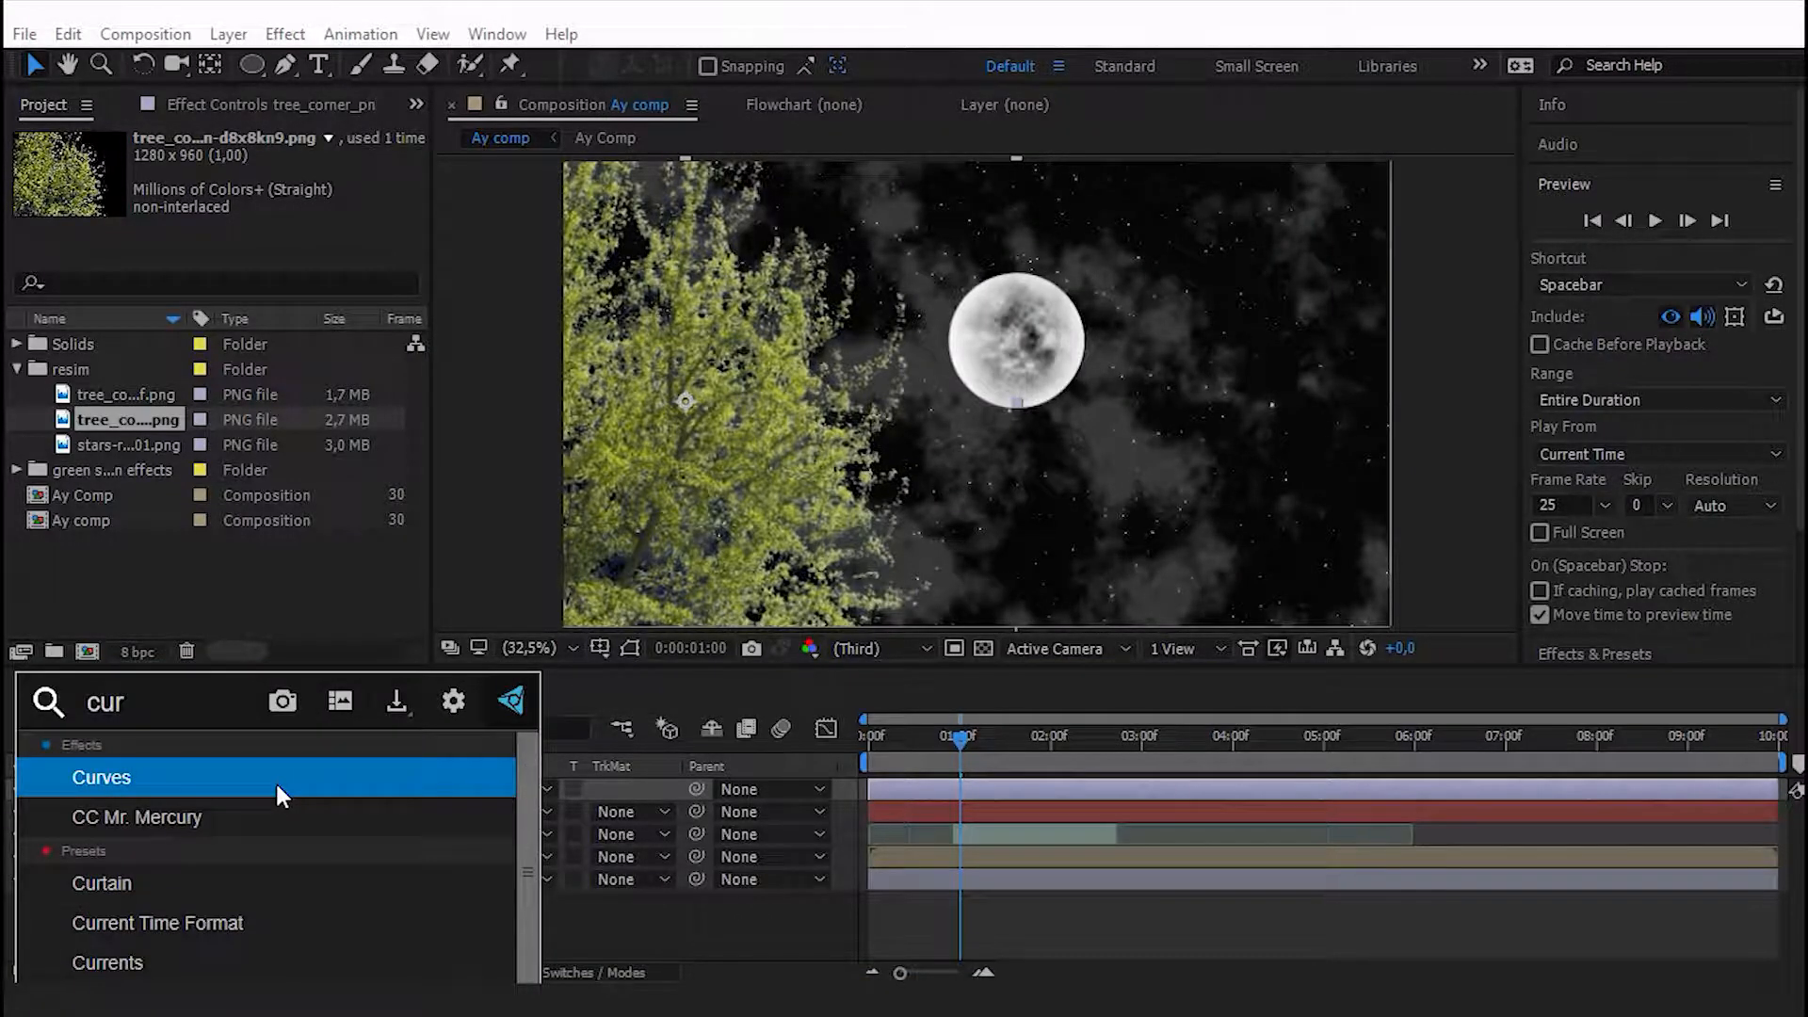
text(c)
key(BackSpace)
click(275, 782)
drag(224, 429, 258, 445)
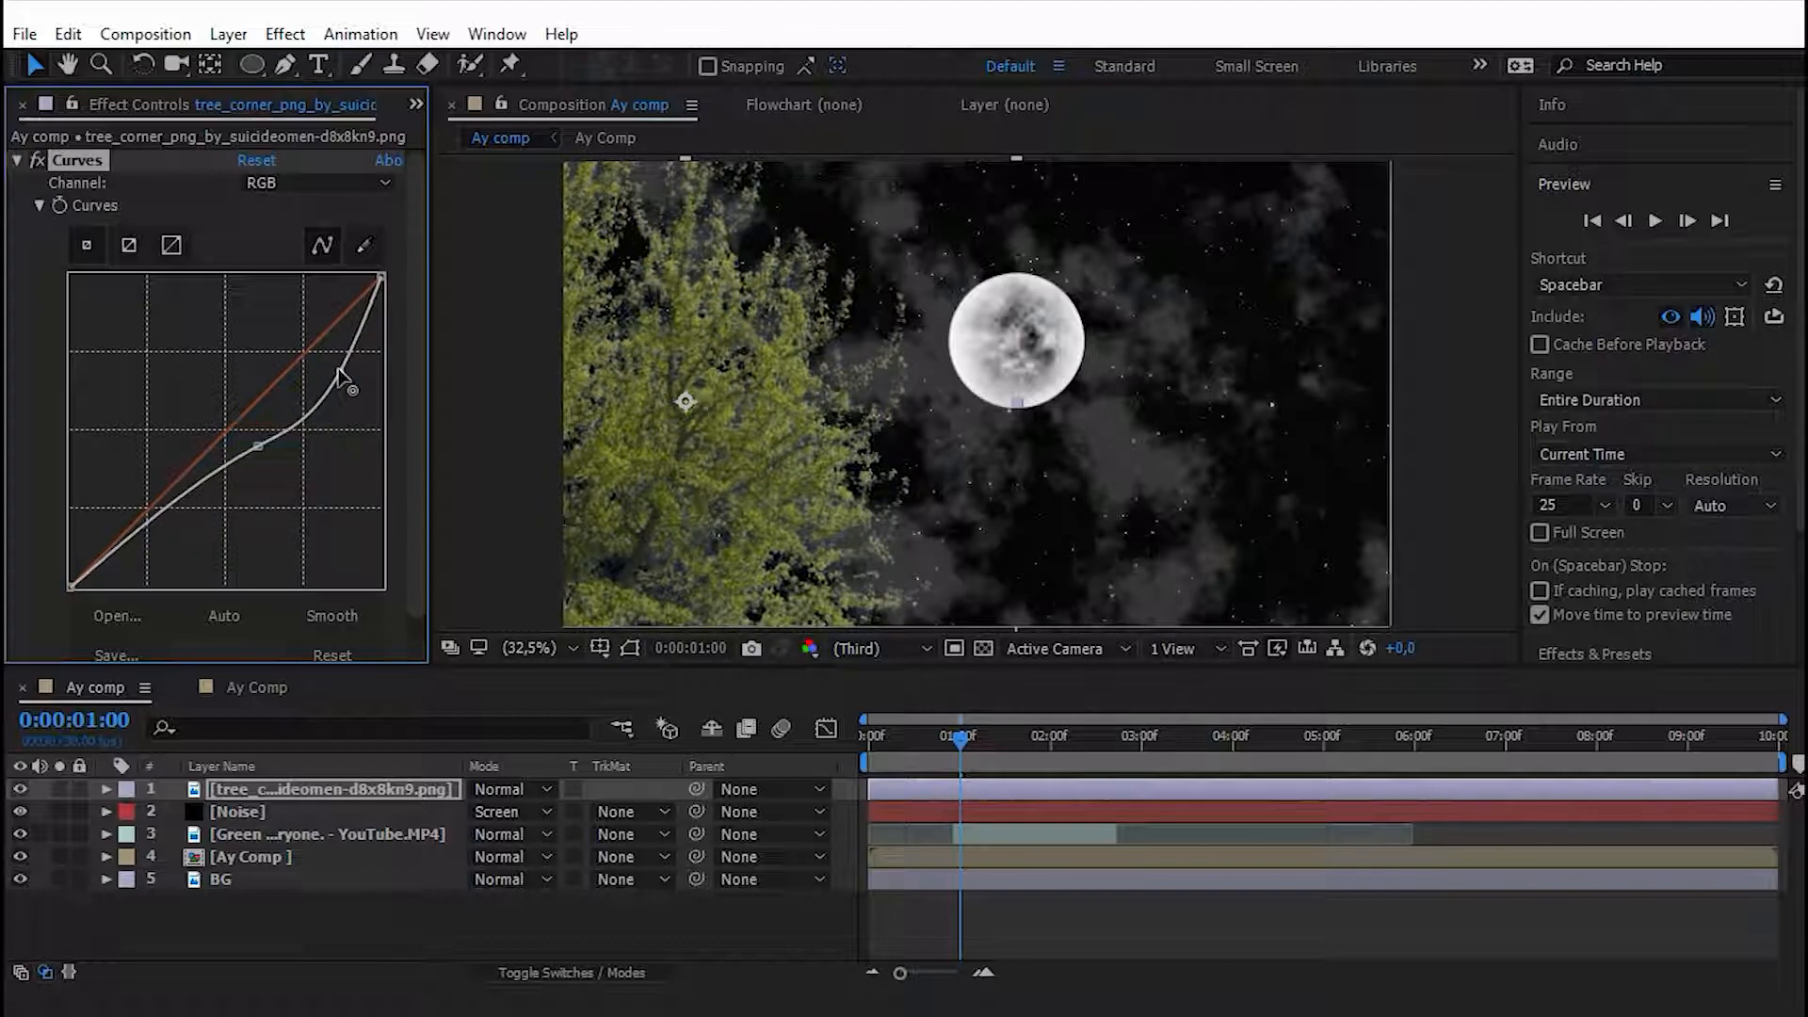
mouse_move(174, 527)
mouse_down()
mouse_move(182, 545)
mouse_move(182, 525)
mouse_up()
drag(255, 450, 265, 456)
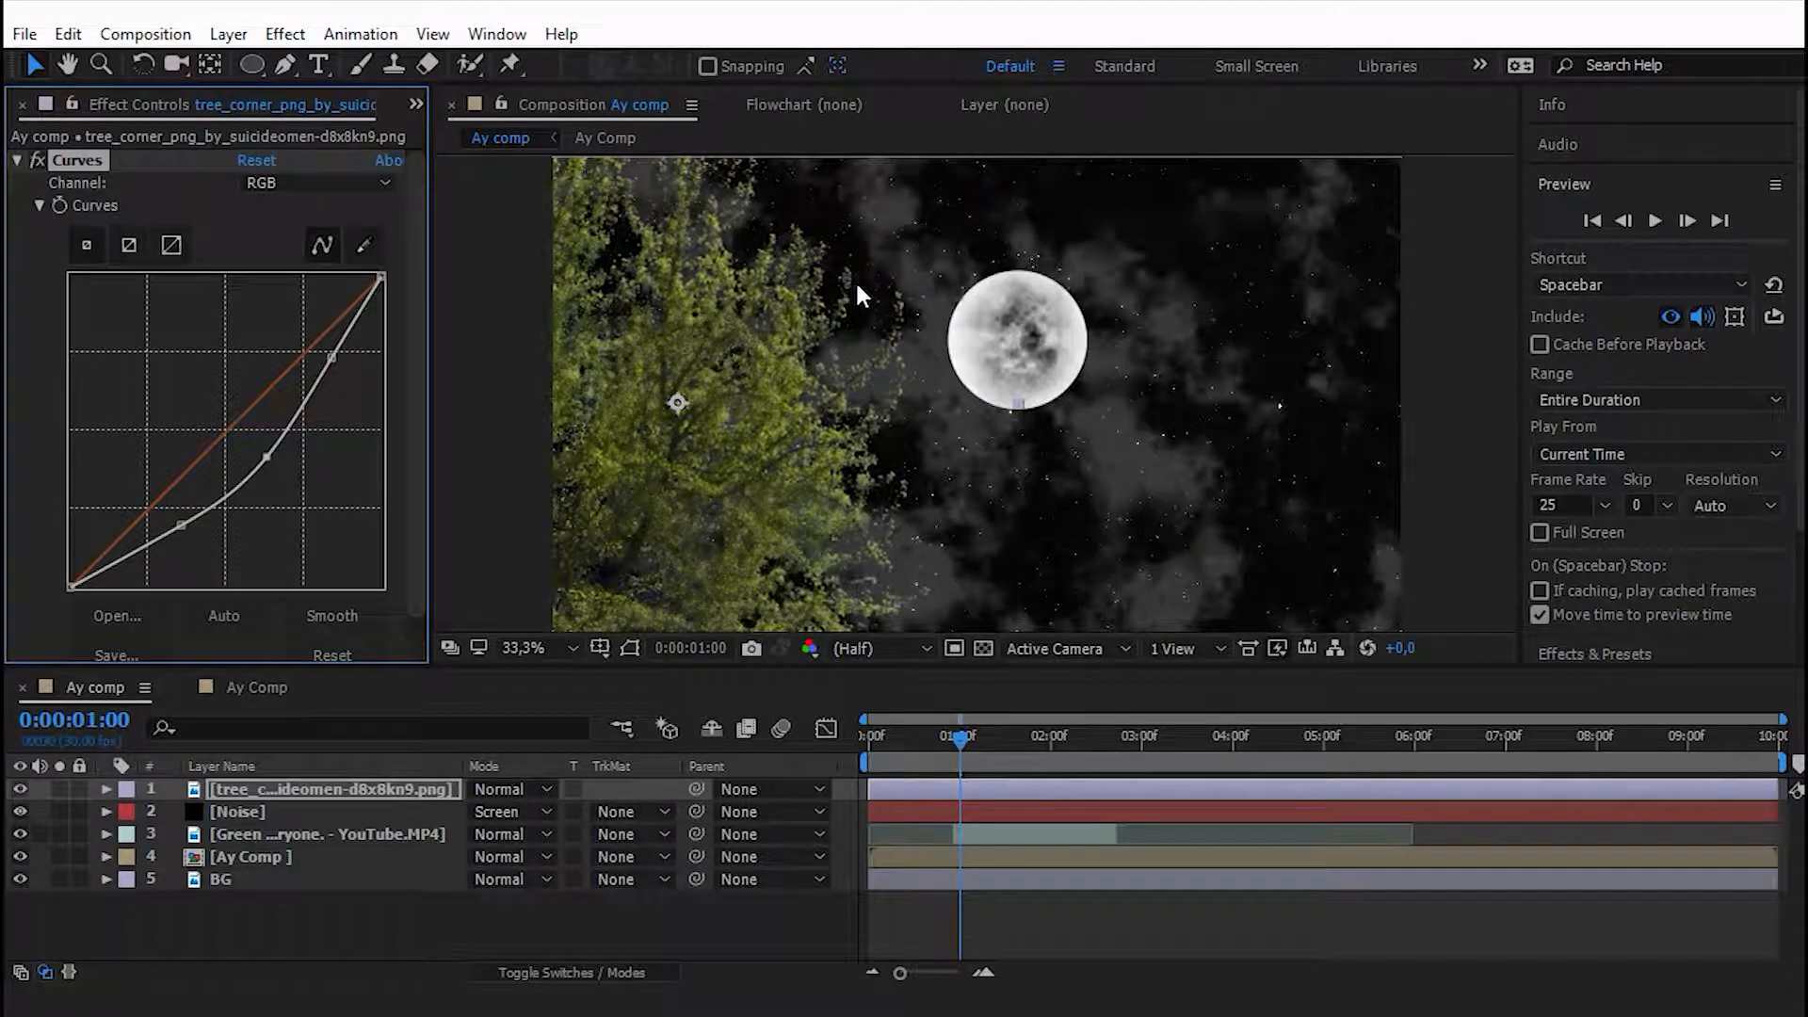
Try to lower the Alpha channel curve in the tree layer's Curves effect.
key(slash)
click(293, 182)
click(331, 325)
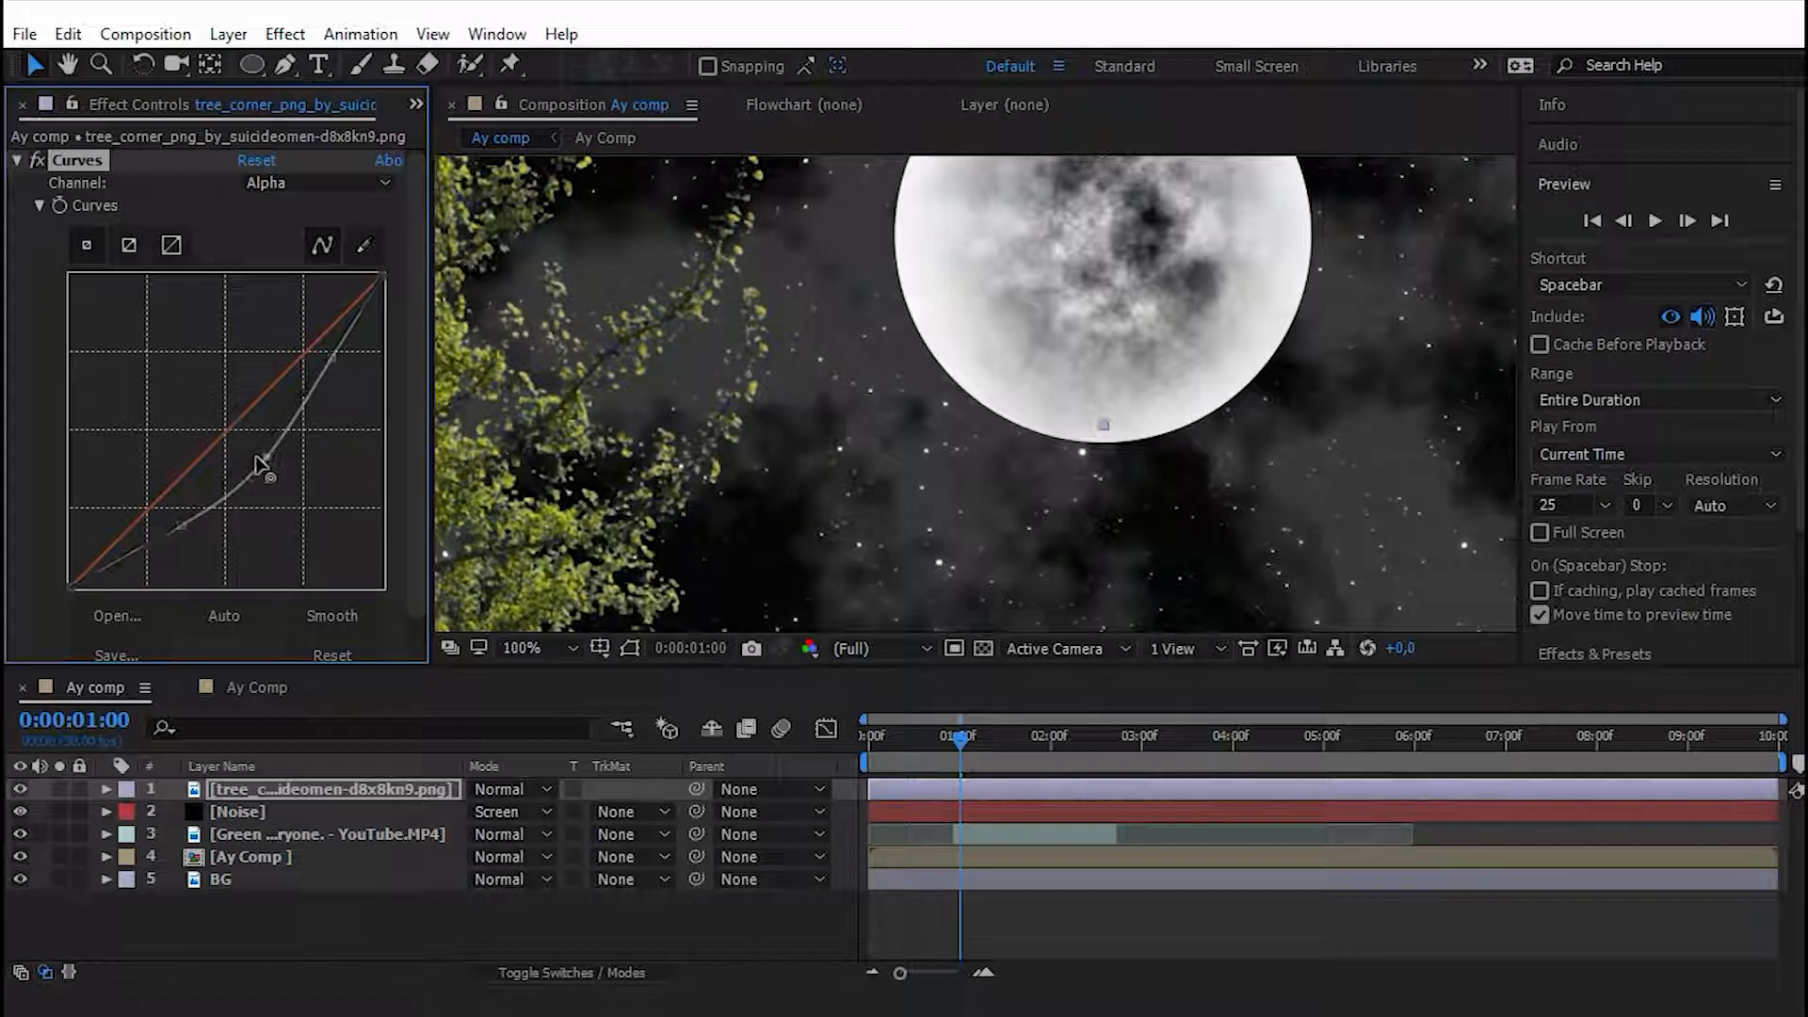
drag(250, 435, 274, 455)
key(comma)
click(533, 635)
click(584, 172)
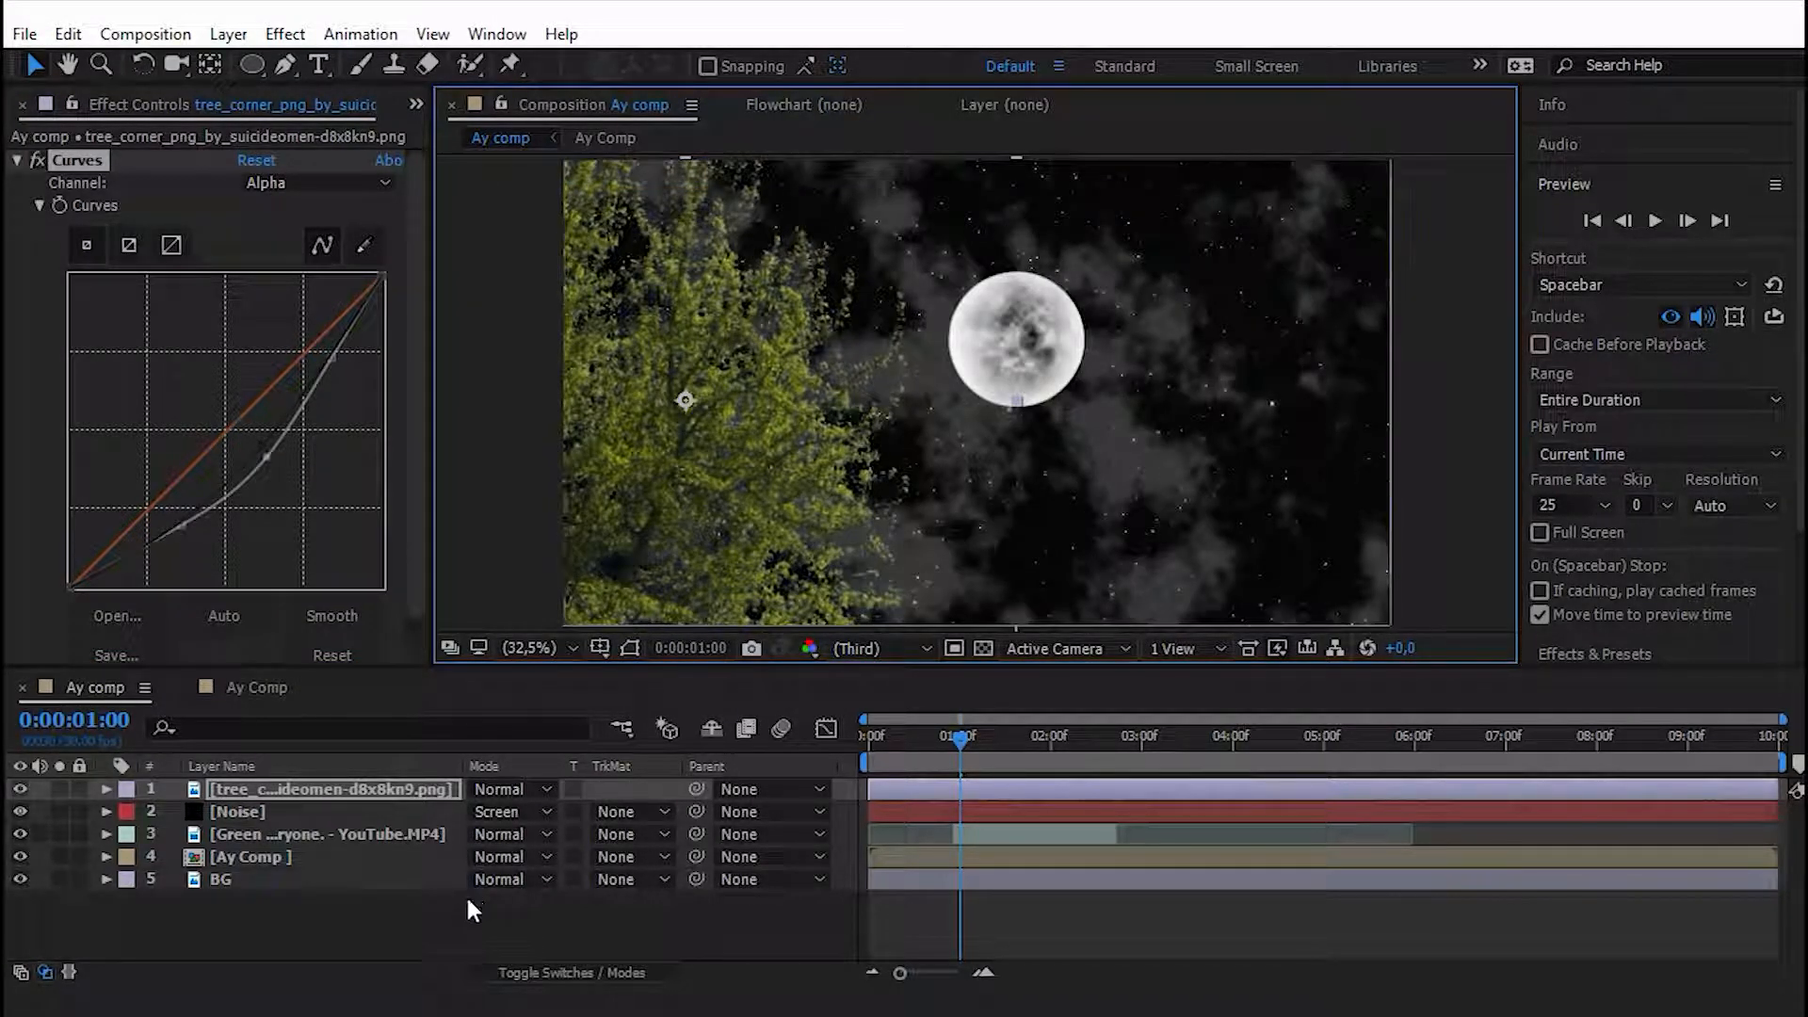
Lower the Red, Green and Blue channel curves of the tree layer's Curves effect slightly around their midpoints.
click(252, 787)
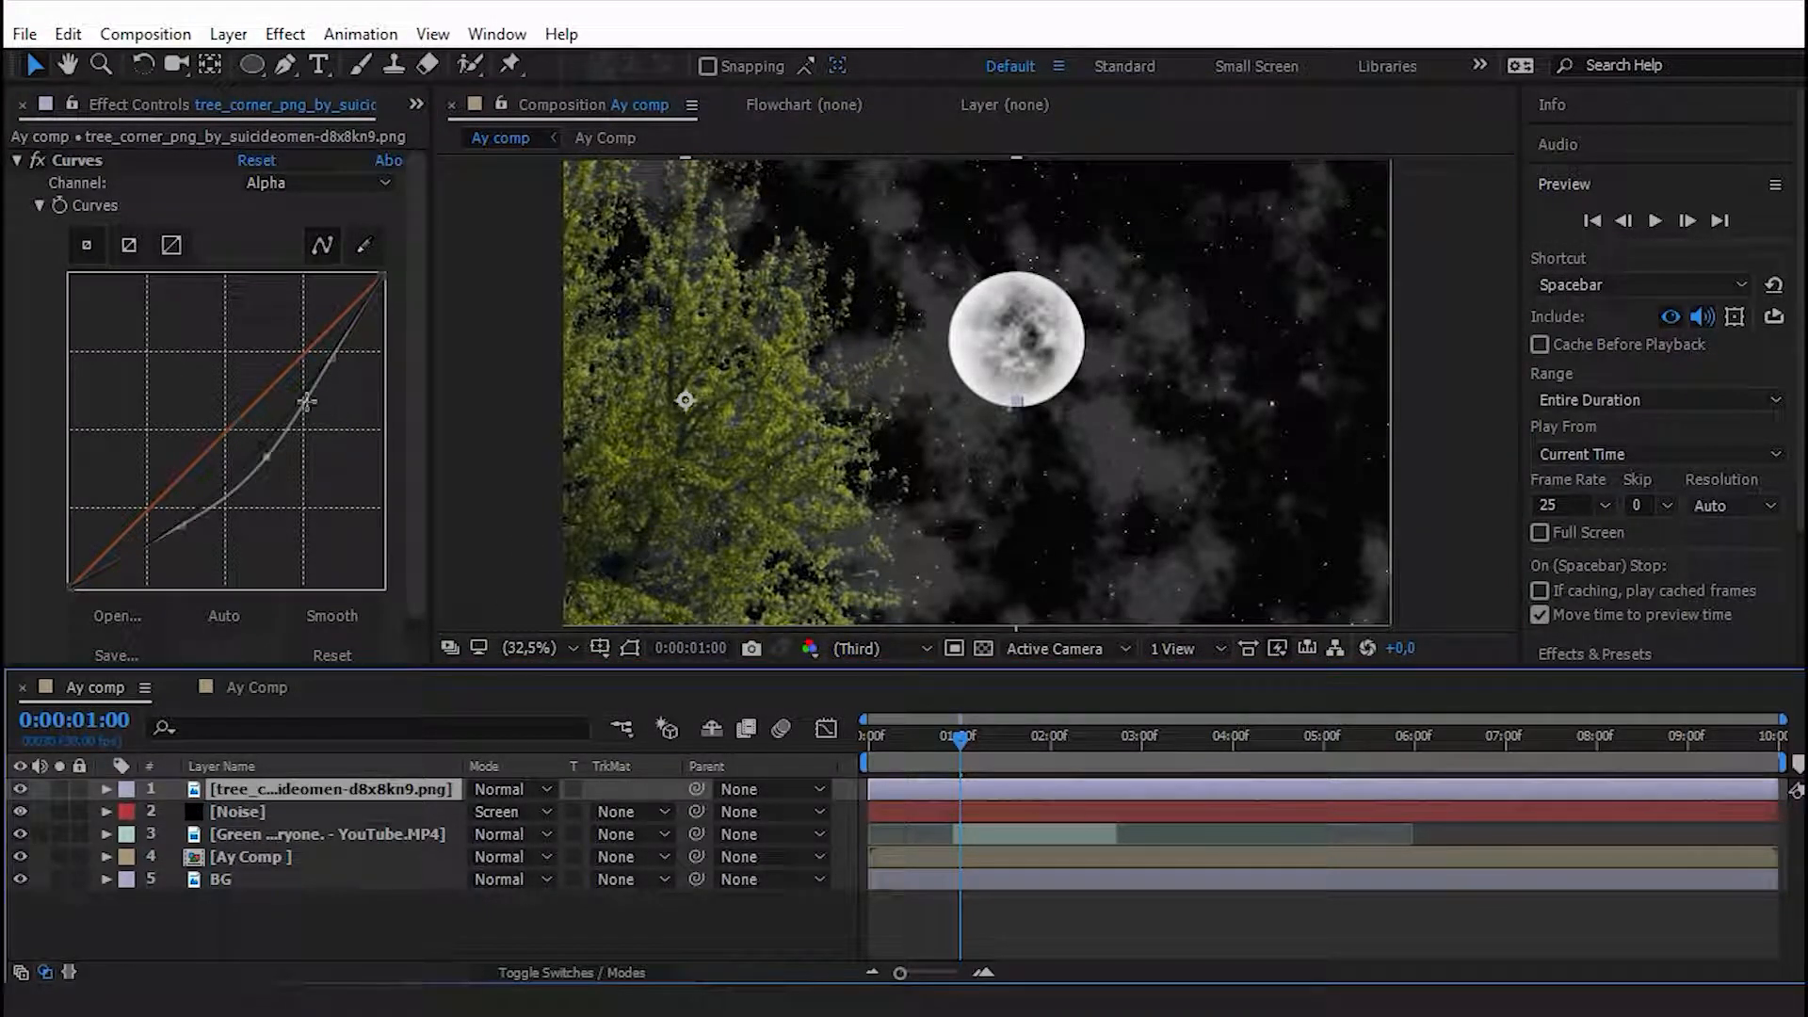
click(278, 183)
click(292, 235)
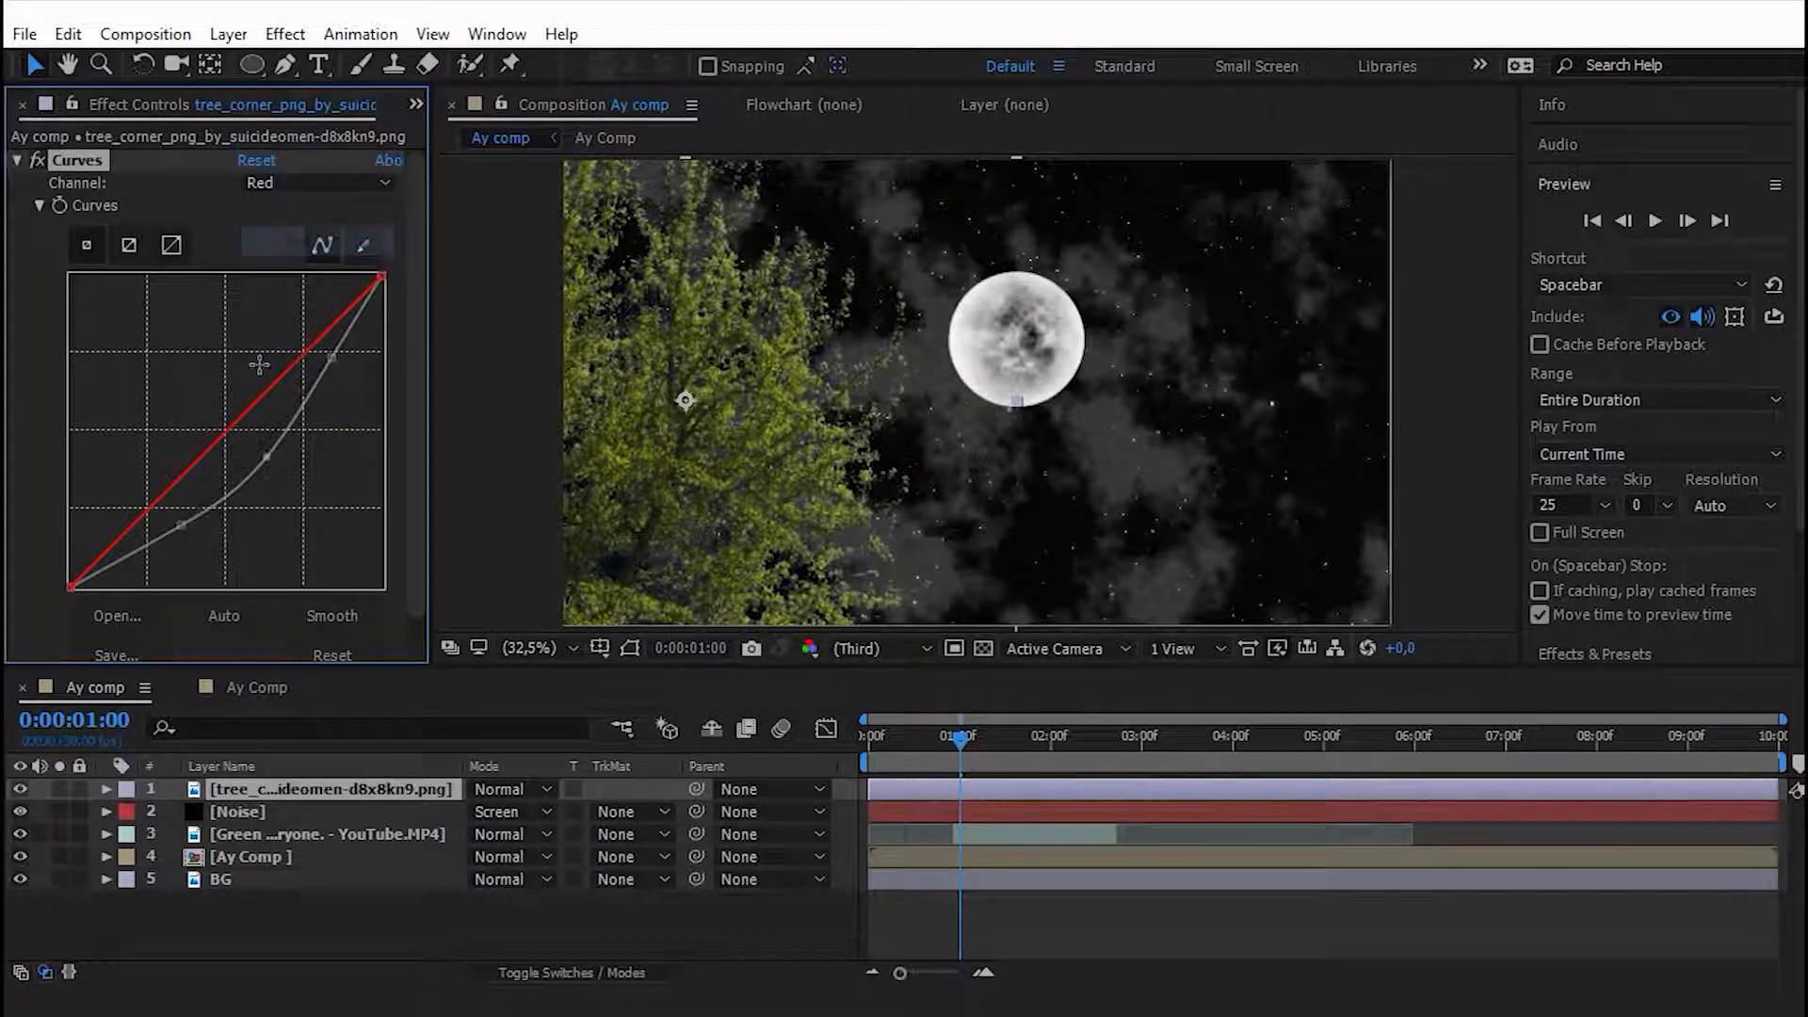
drag(212, 446, 221, 445)
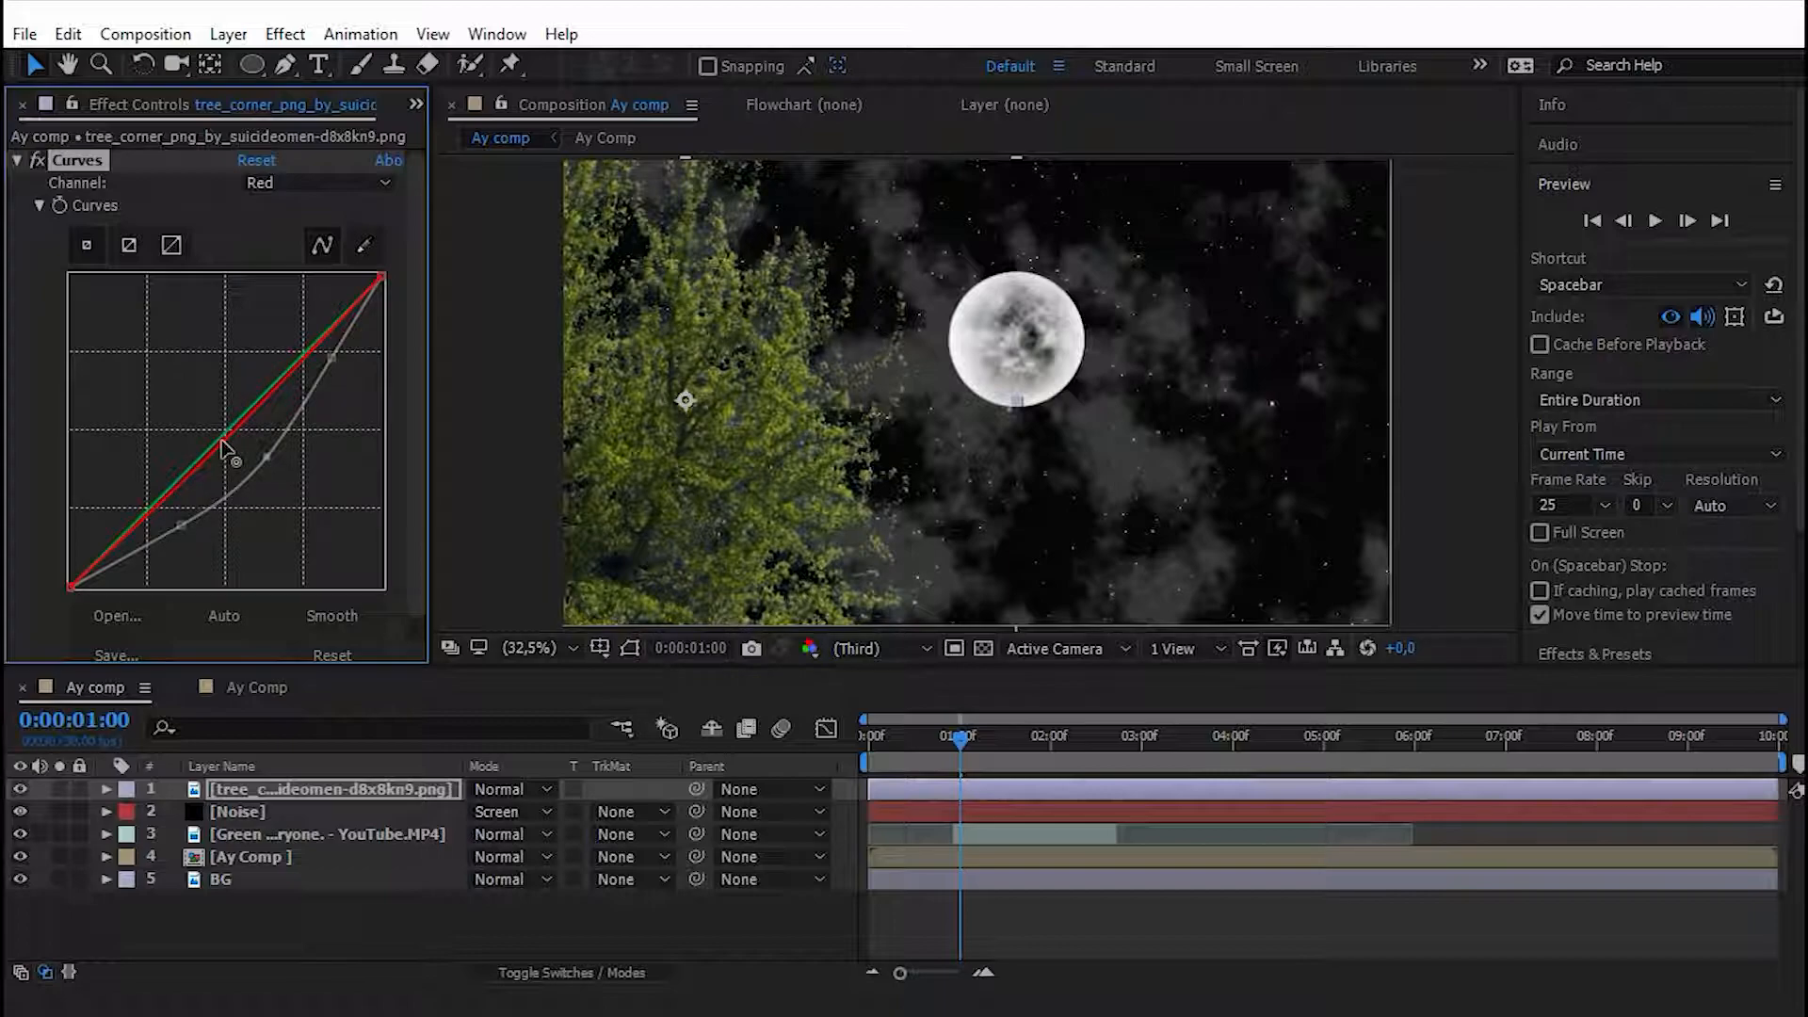
click(282, 182)
click(282, 273)
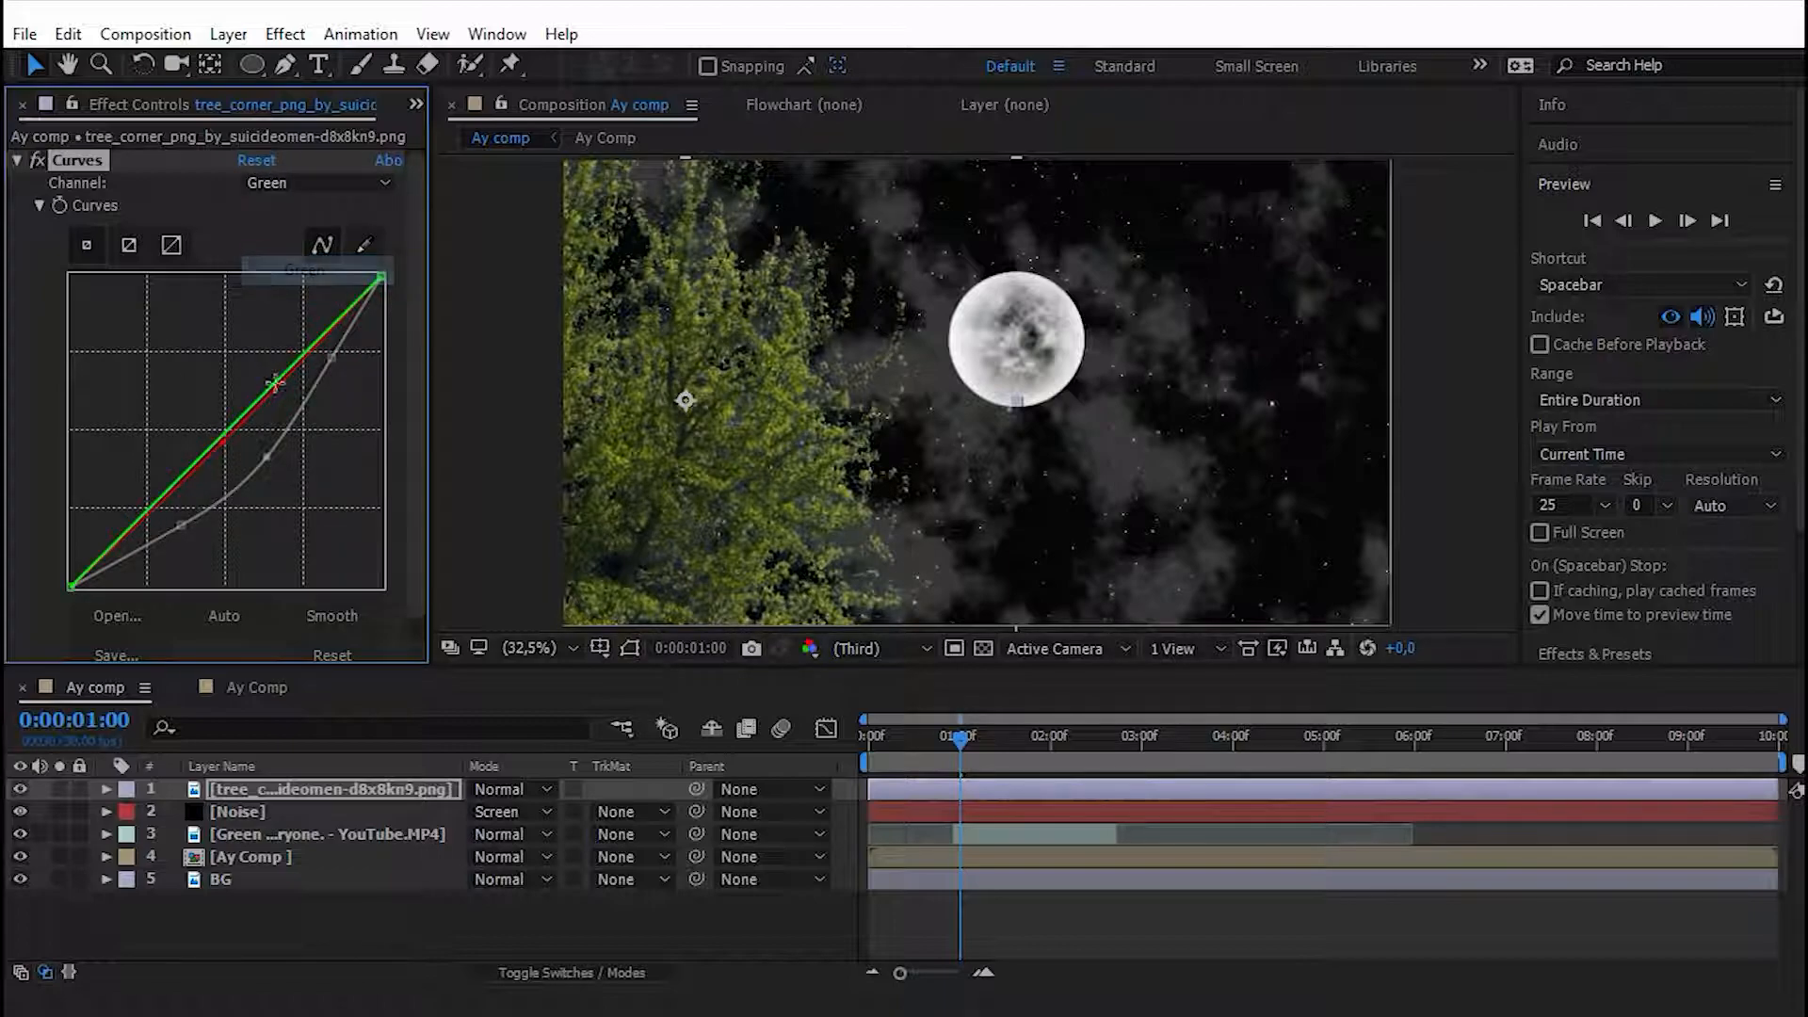
mouse_move(224, 426)
mouse_down()
mouse_move(240, 461)
mouse_move(237, 441)
mouse_up()
click(329, 185)
click(325, 297)
drag(210, 448, 217, 458)
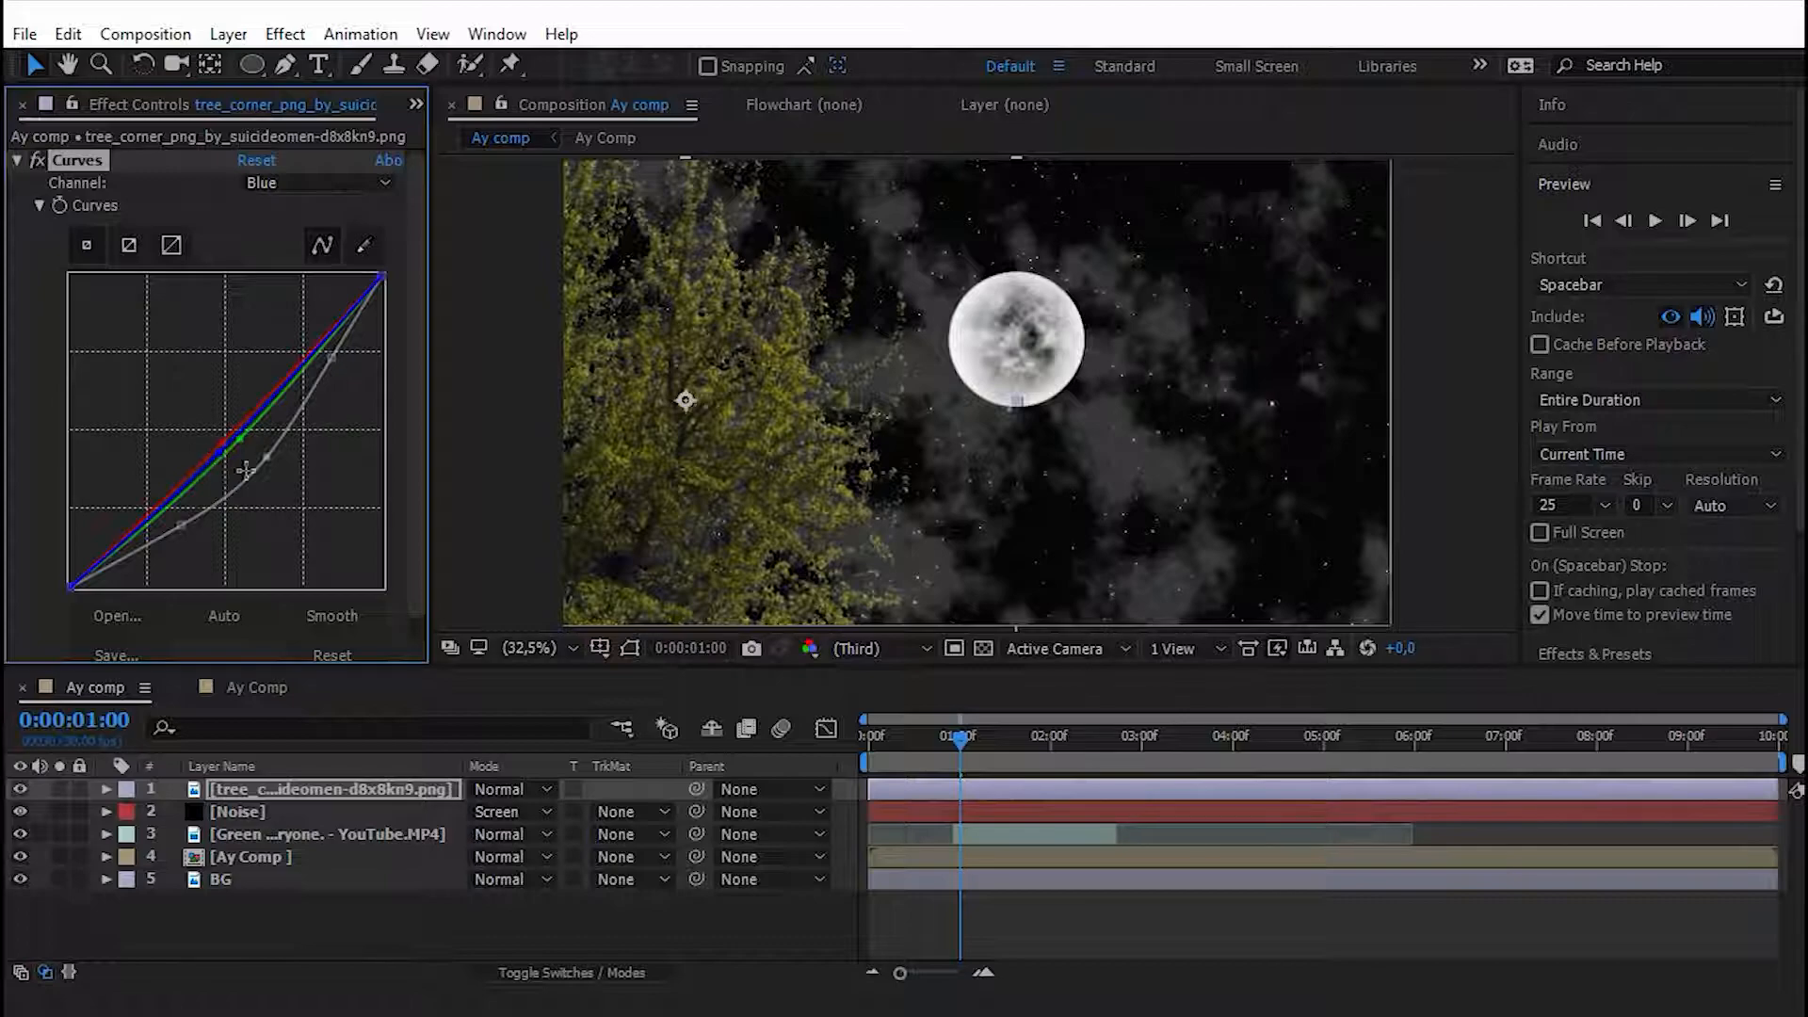
Apply a second Curves effect to the tree layer and bend its RGB curve below the diagonal, raising the shadow point slightly.
click(239, 772)
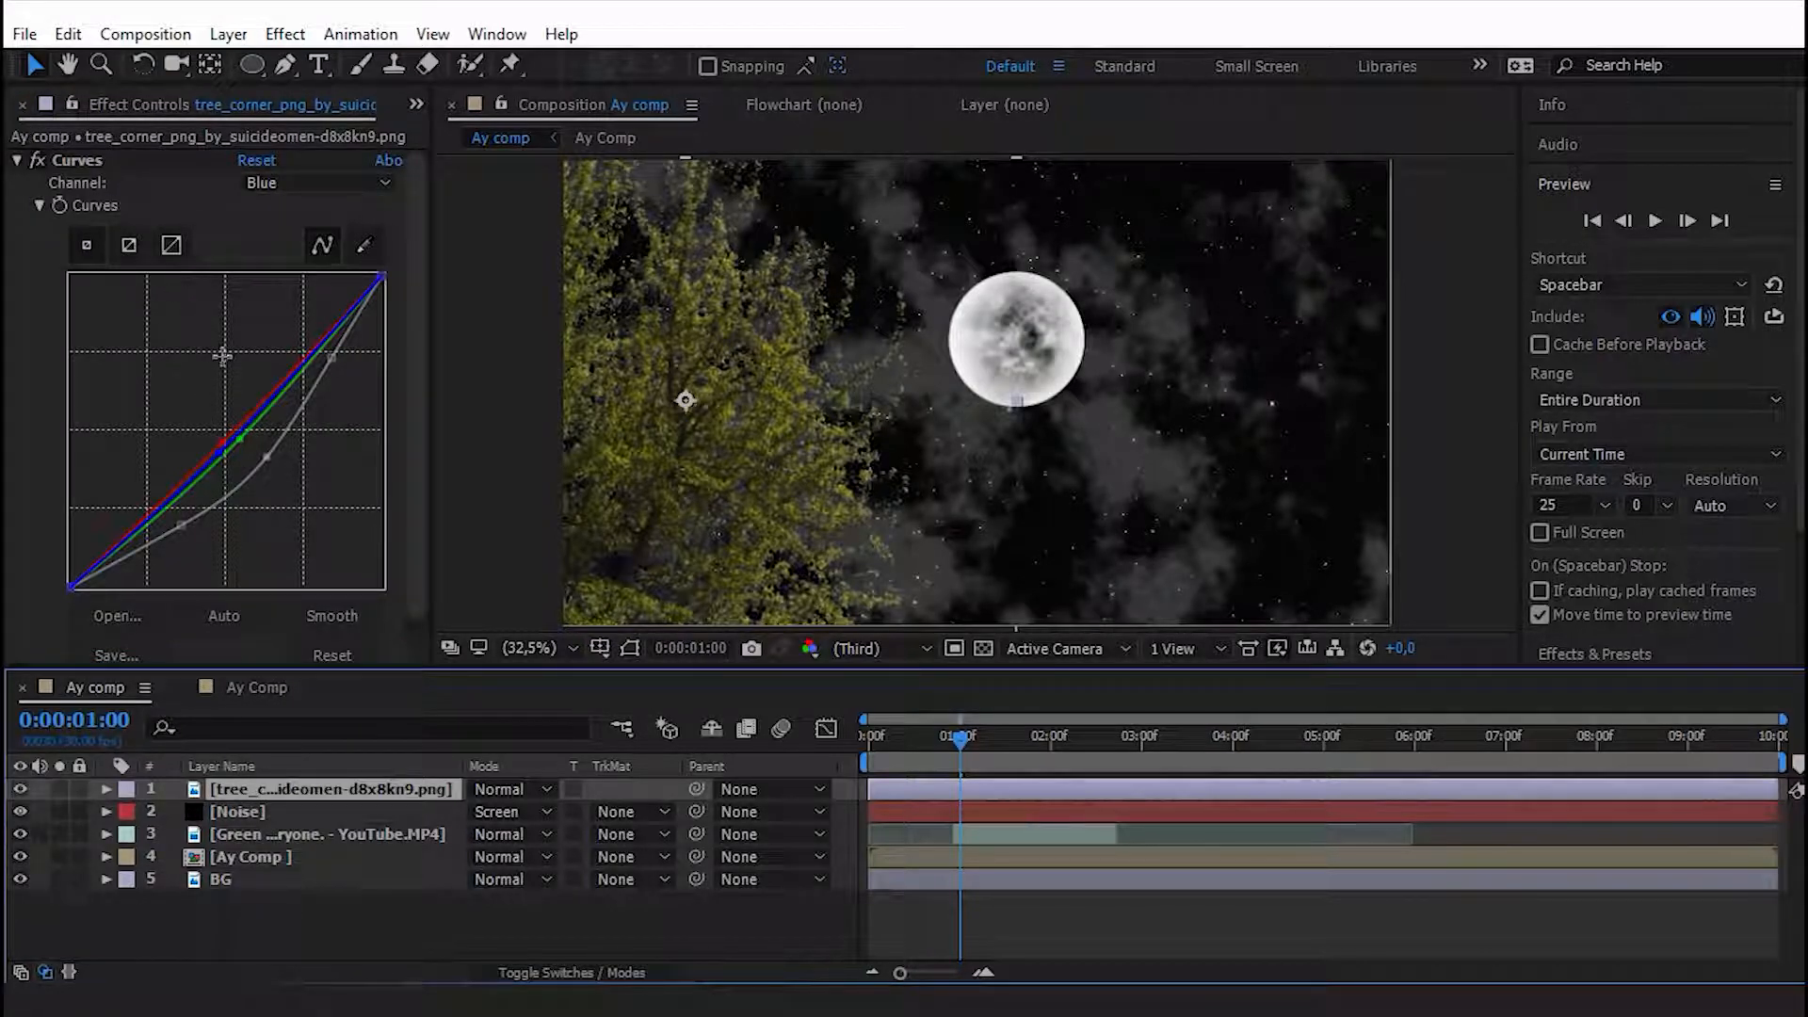
key(ctrl+space)
text(cur)
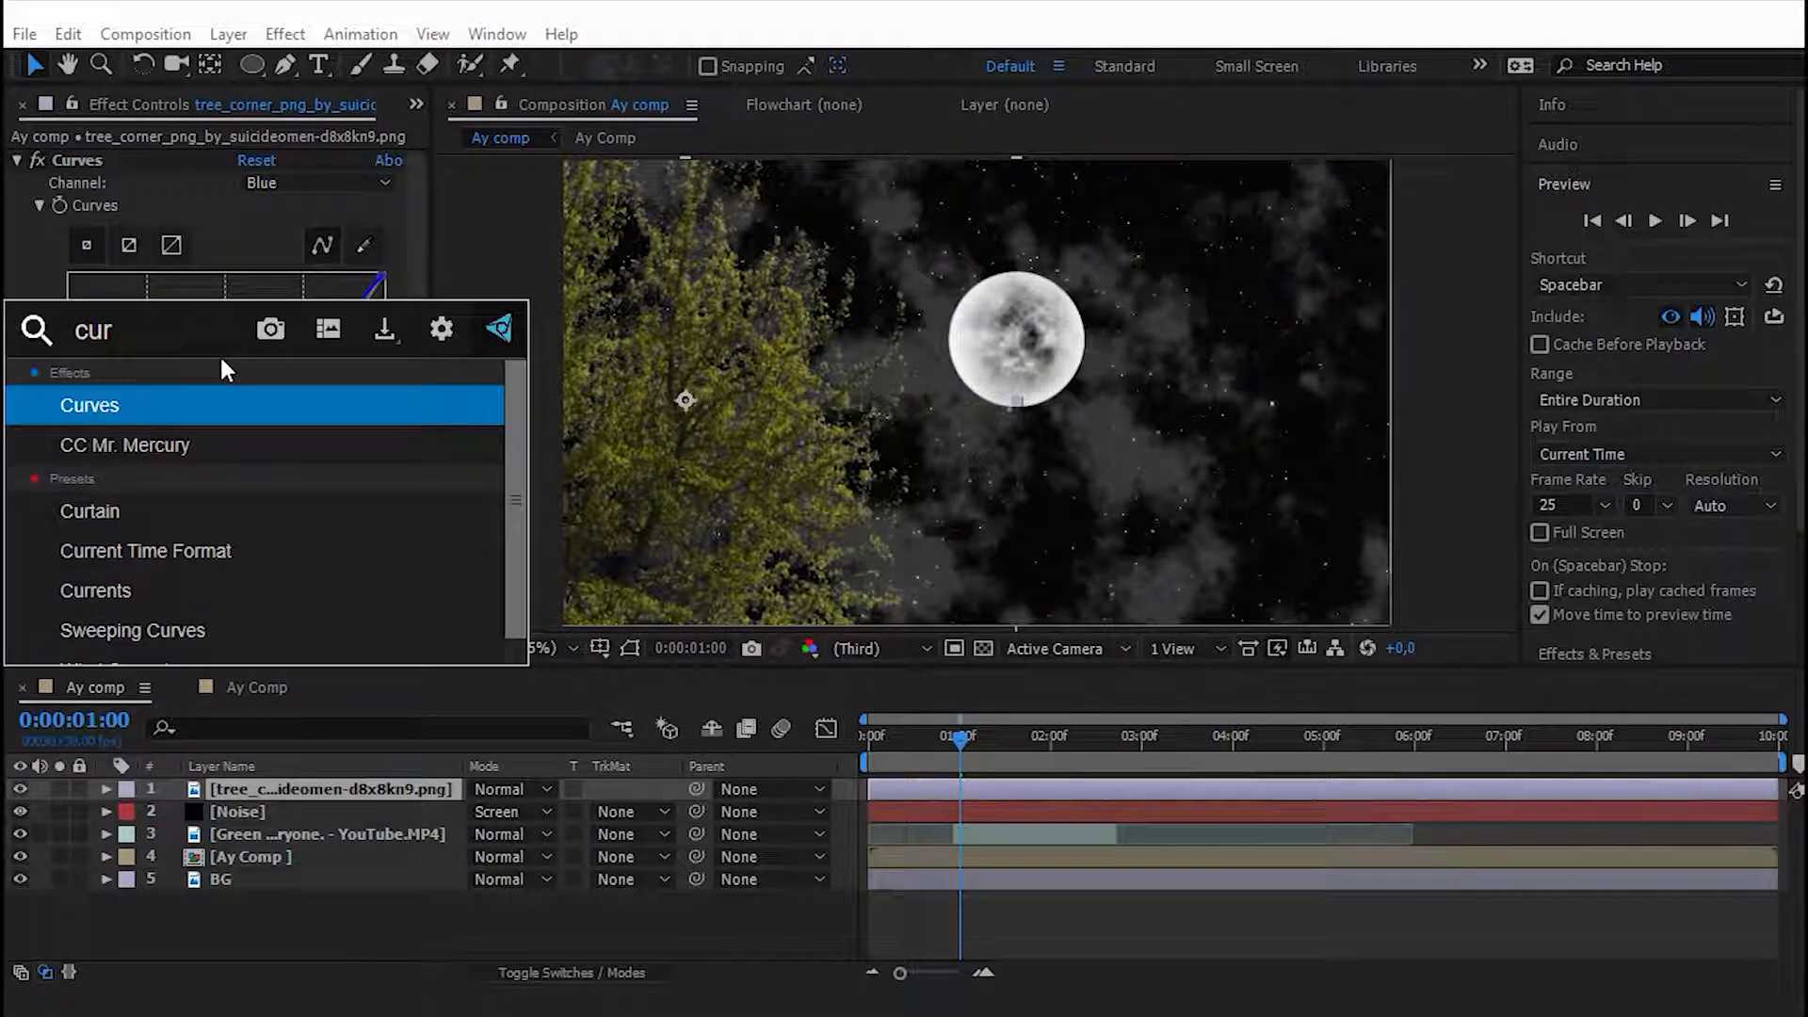
key(Return)
drag(224, 435, 238, 462)
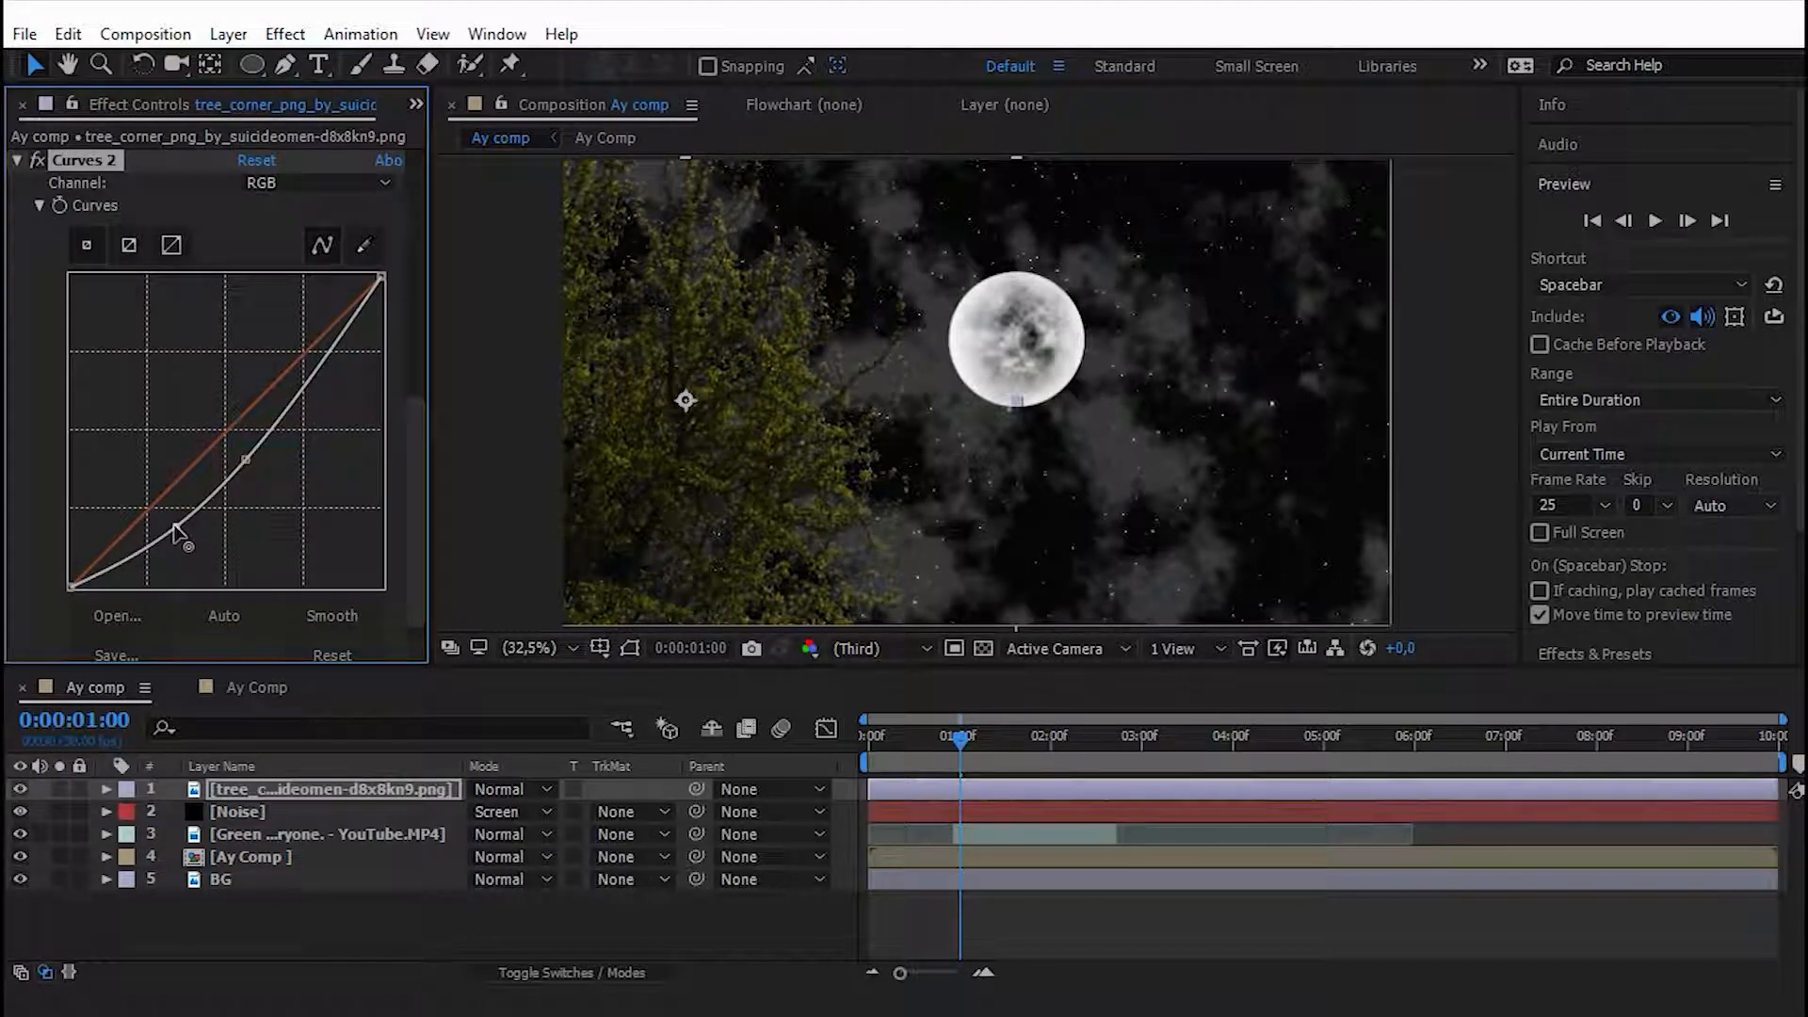
click(529, 648)
click(562, 167)
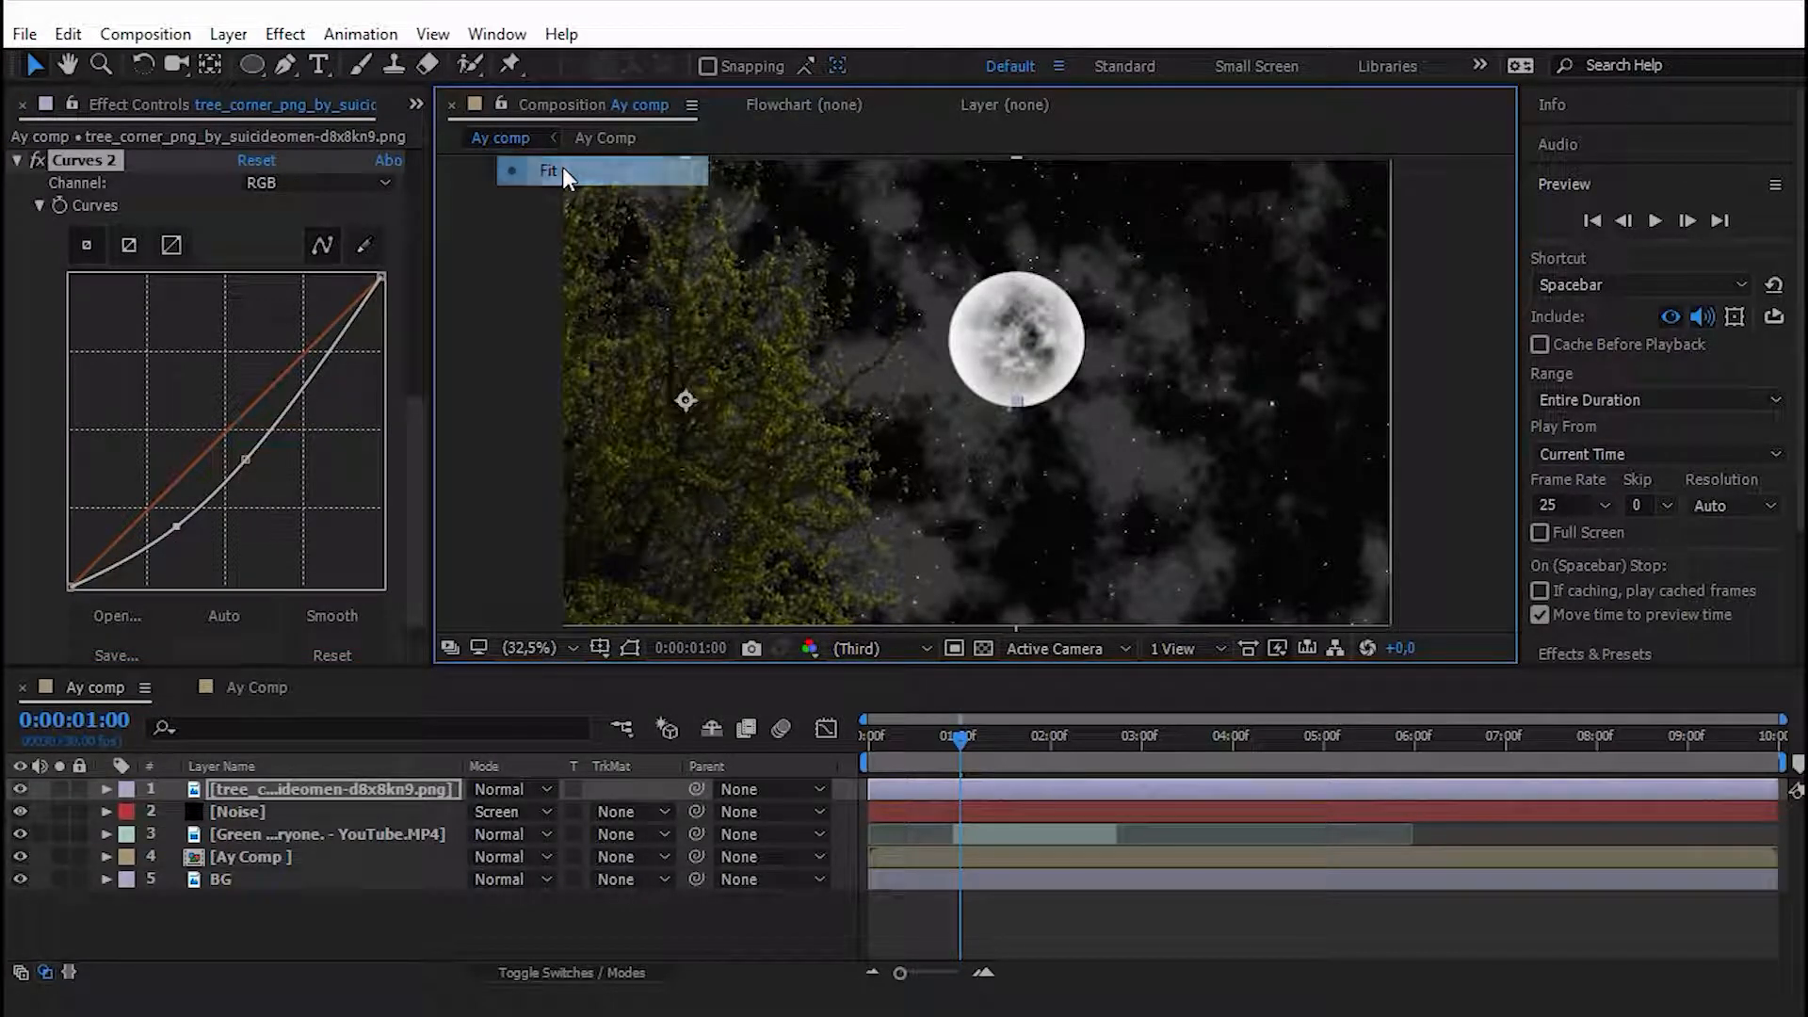
click(664, 899)
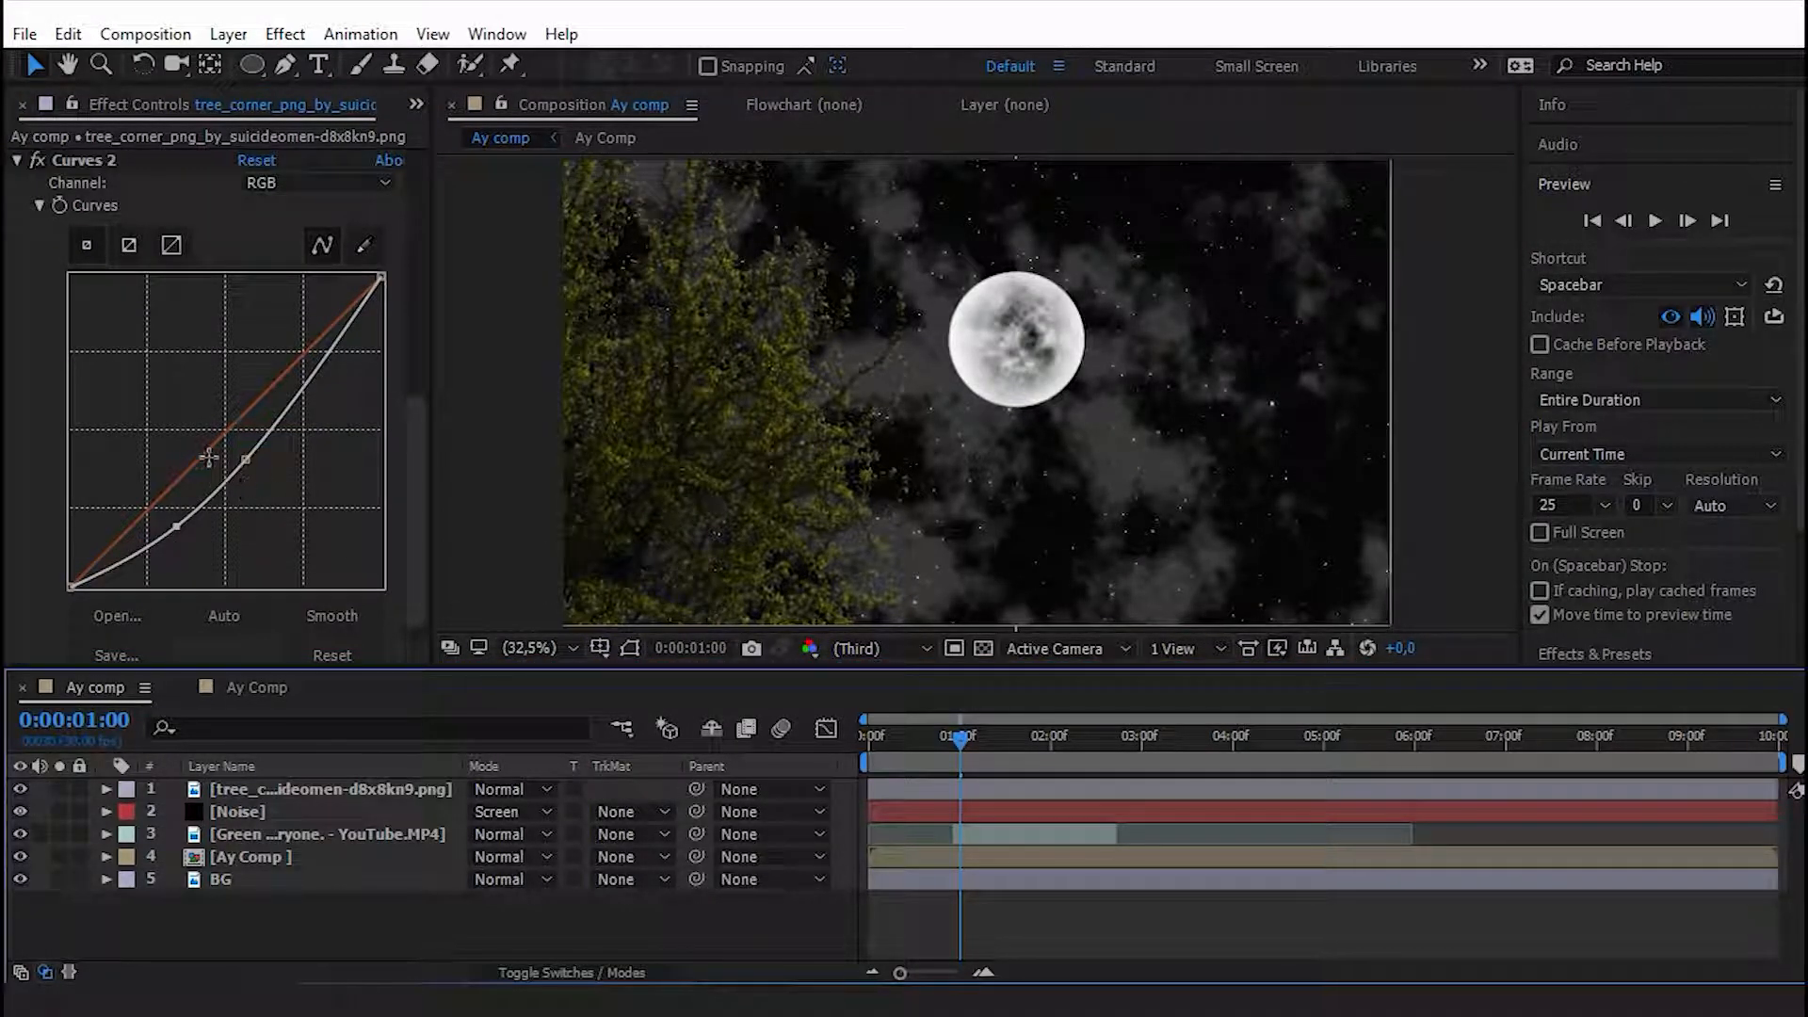
click(246, 459)
drag(177, 526, 170, 516)
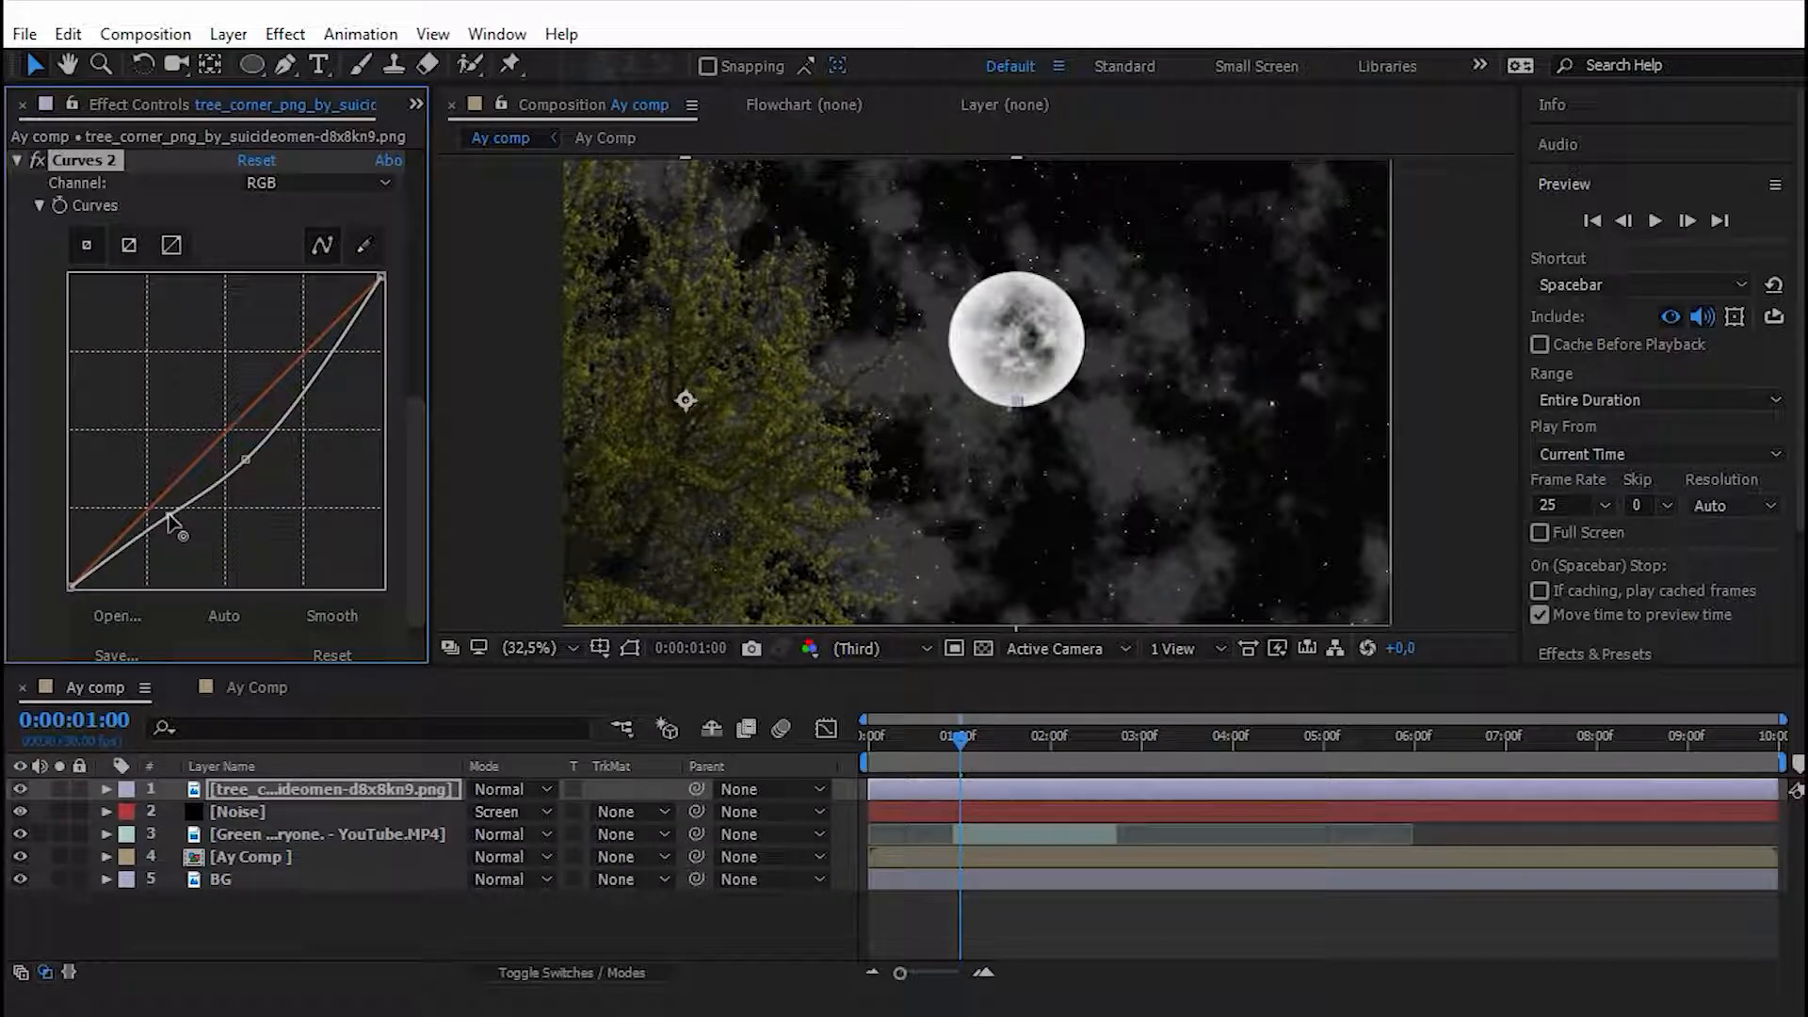
Apply the Tint effect to the tree layer with Amount to Tint at 21%.
click(271, 792)
key(ctrl+space)
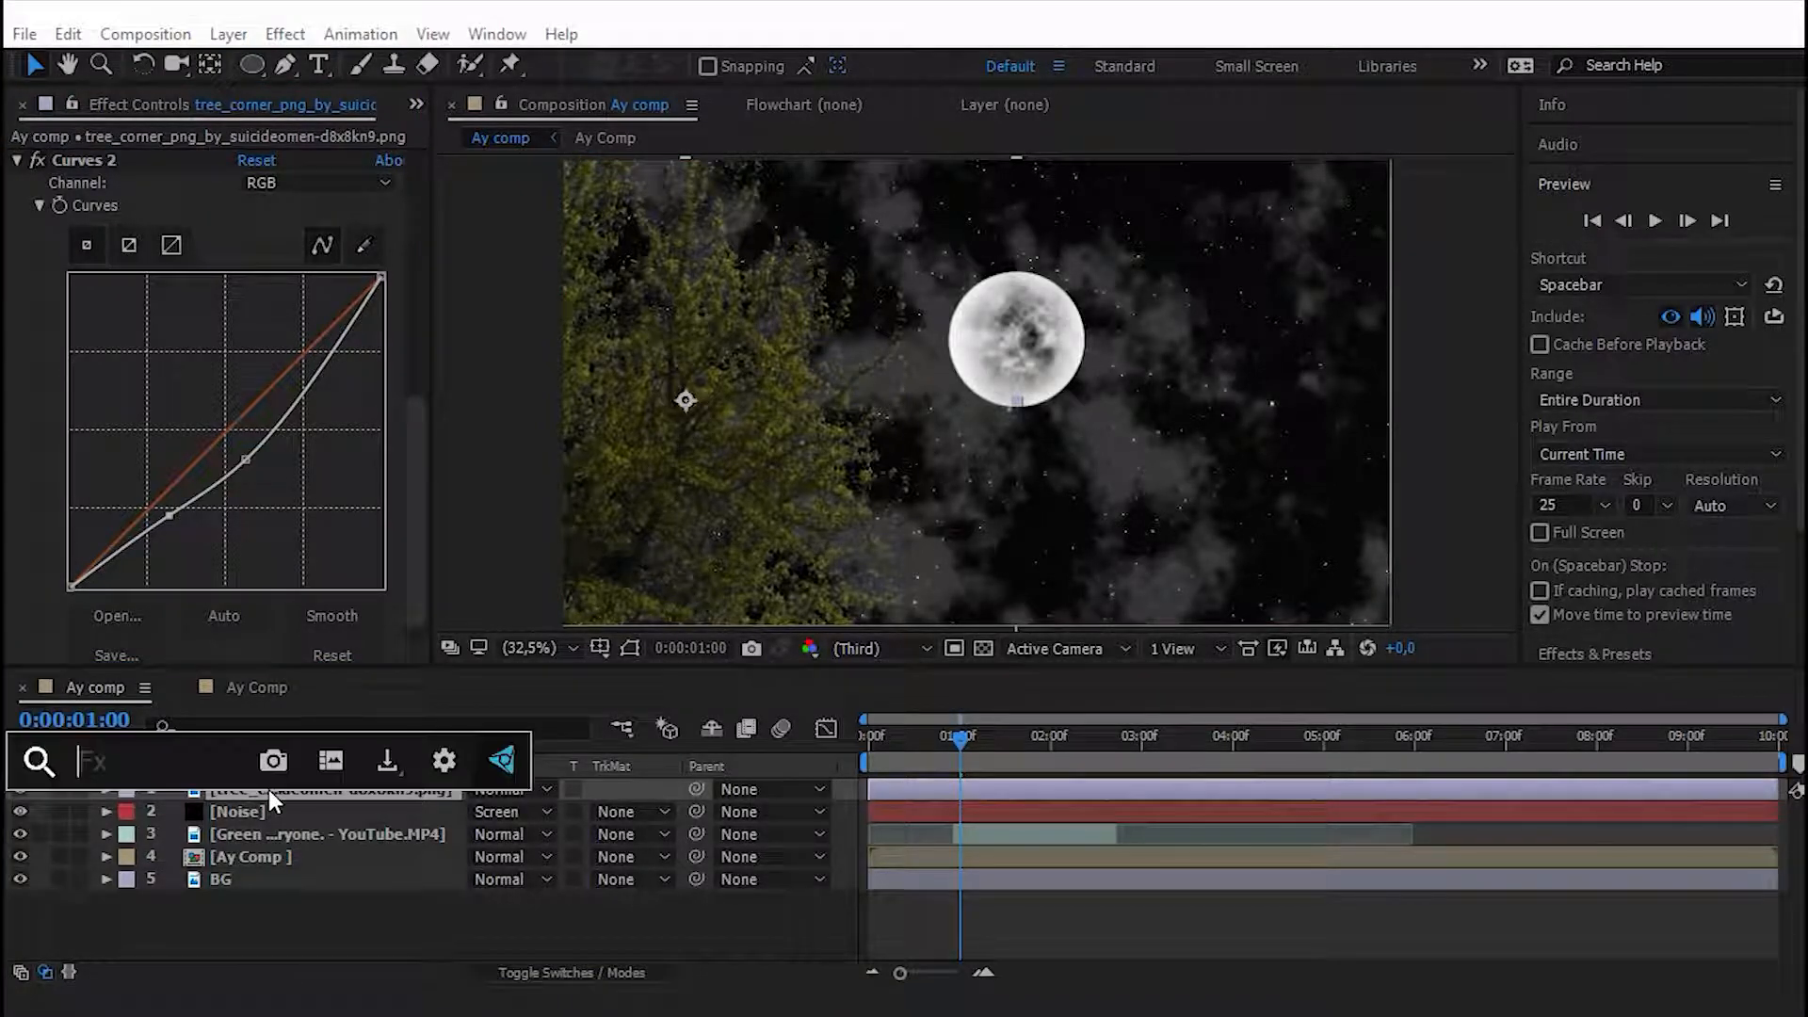
text(tint)
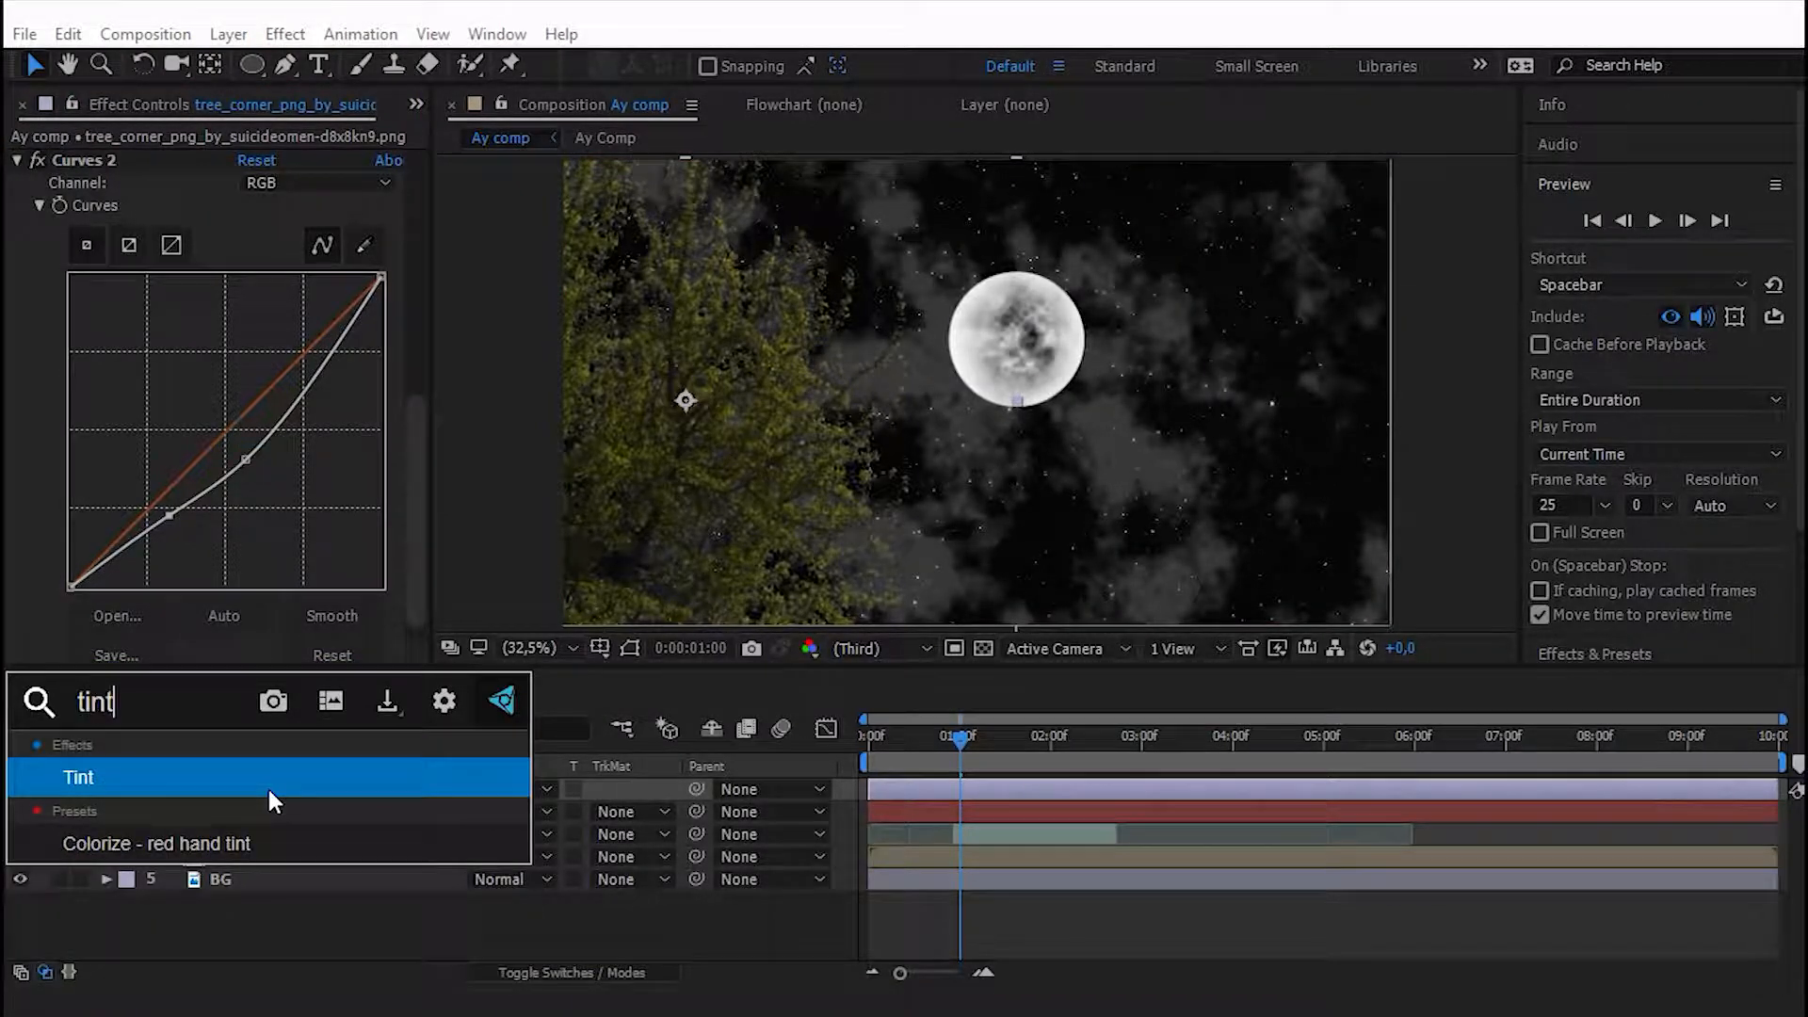
key(Return)
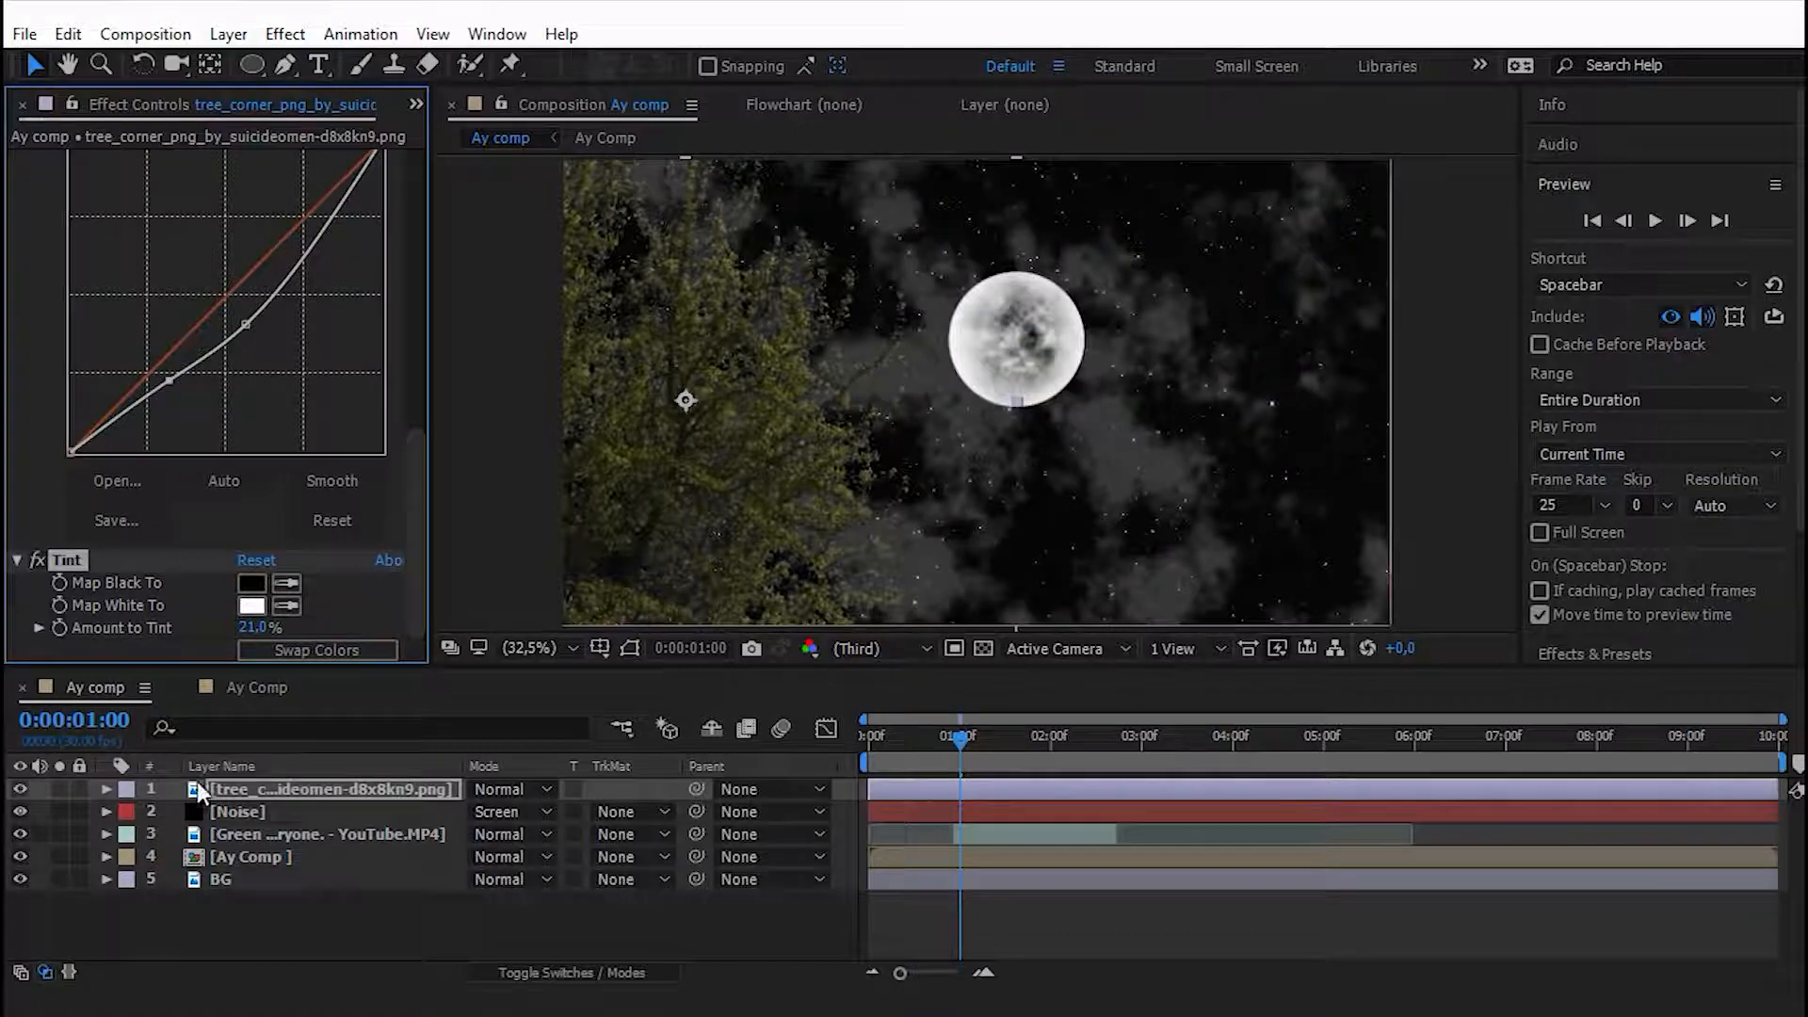
Collapse the settings of both Curves effects and the Tint effect on the tree layer.
scroll(47, 437, up, 5)
click(16, 621)
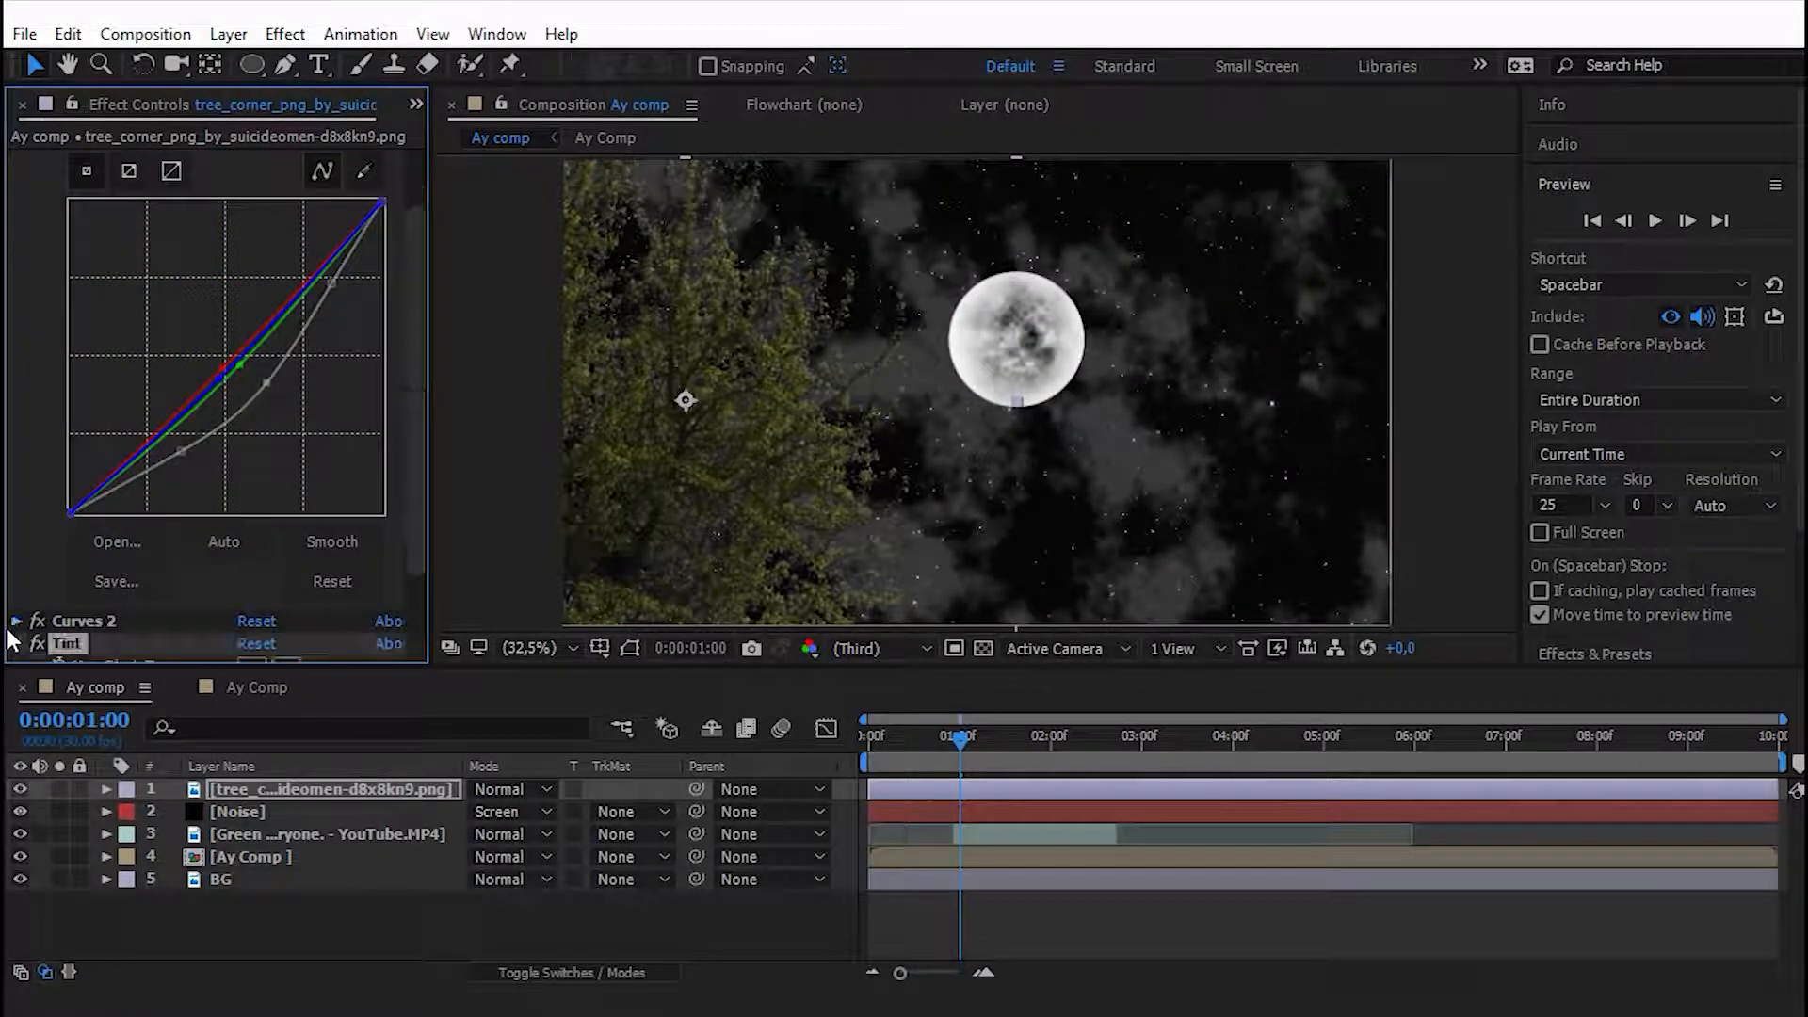
scroll(54, 226, up, 2)
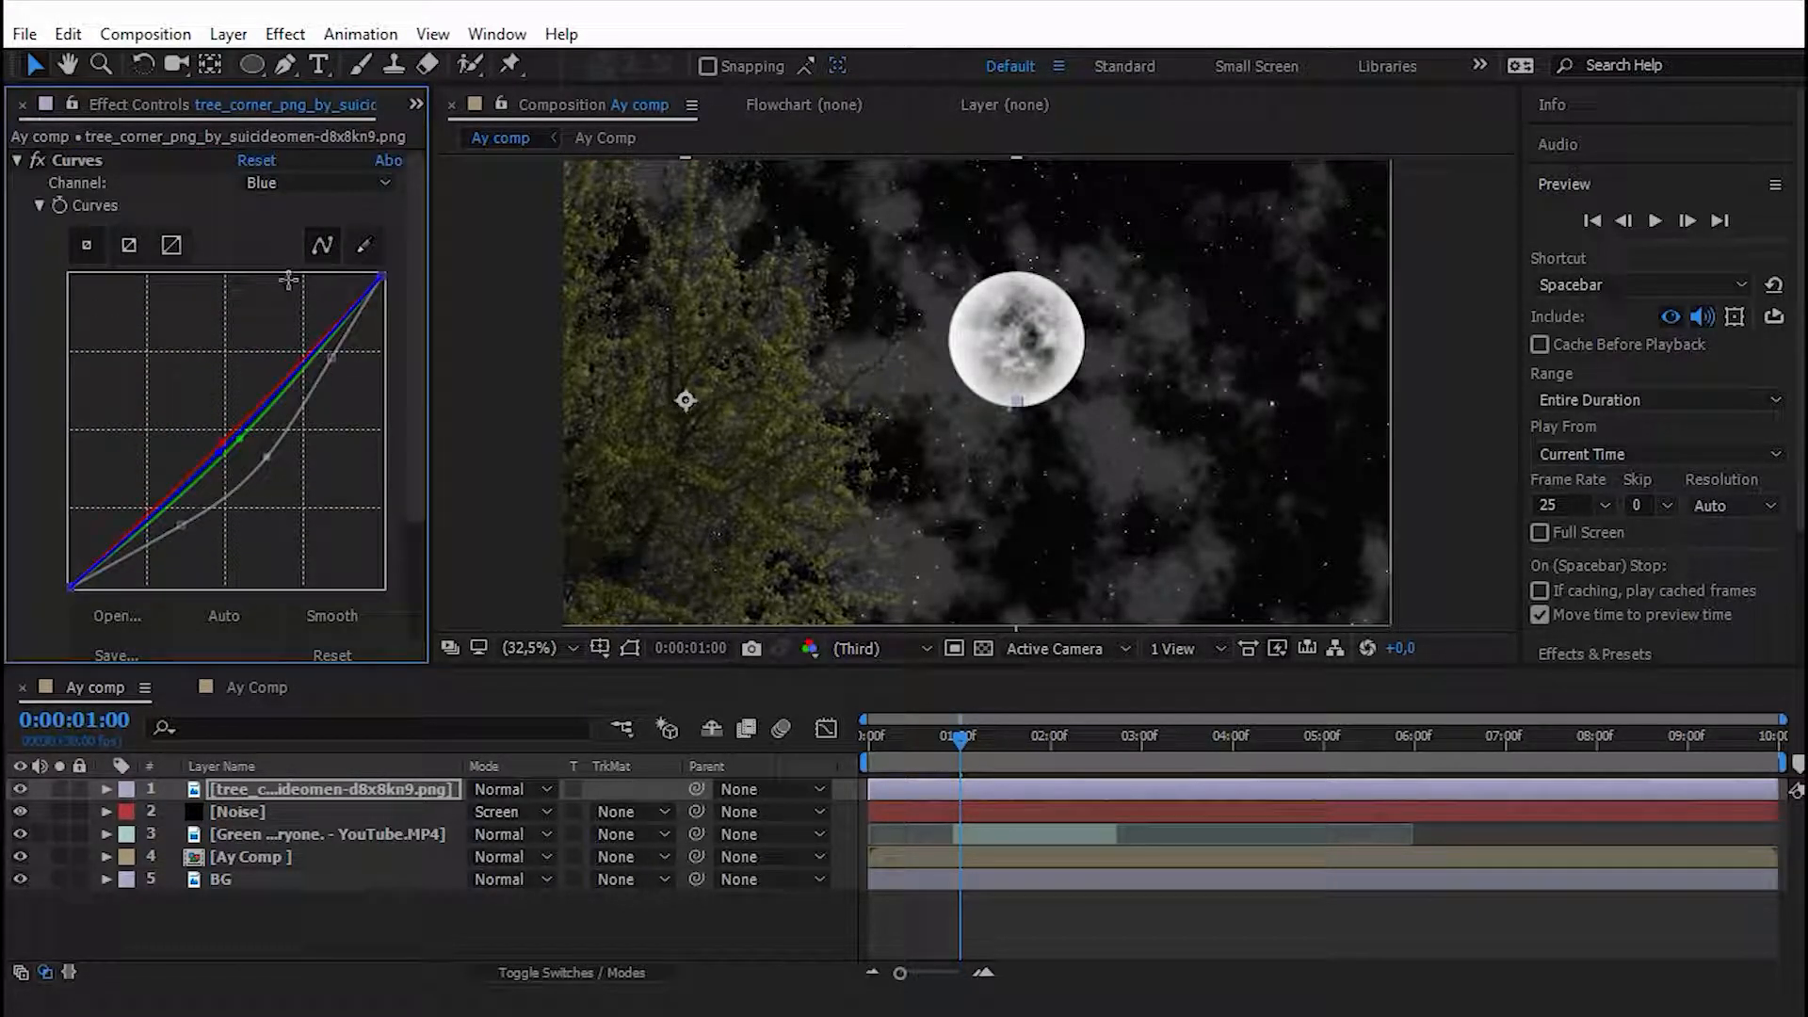
click(17, 160)
click(17, 206)
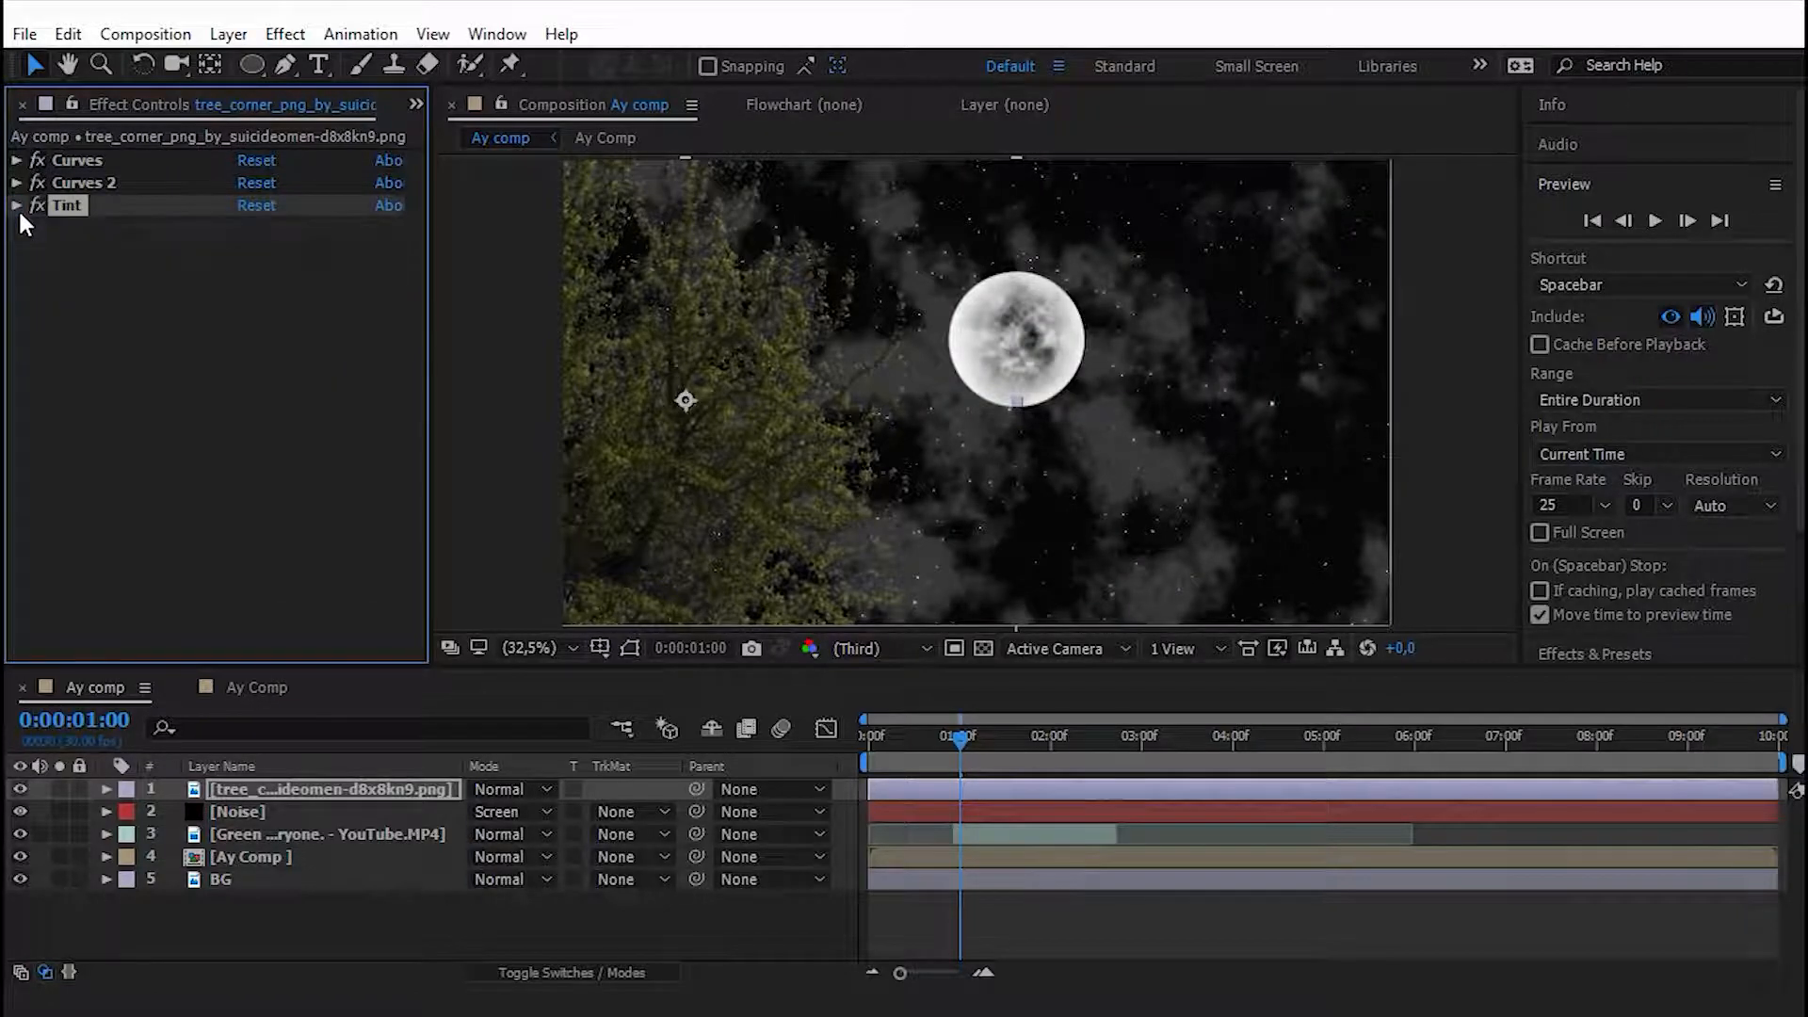
Duplicate the tree layer's first Curves effect and adjust the midtone and shadow points of the copy's RGB curve.
click(102, 169)
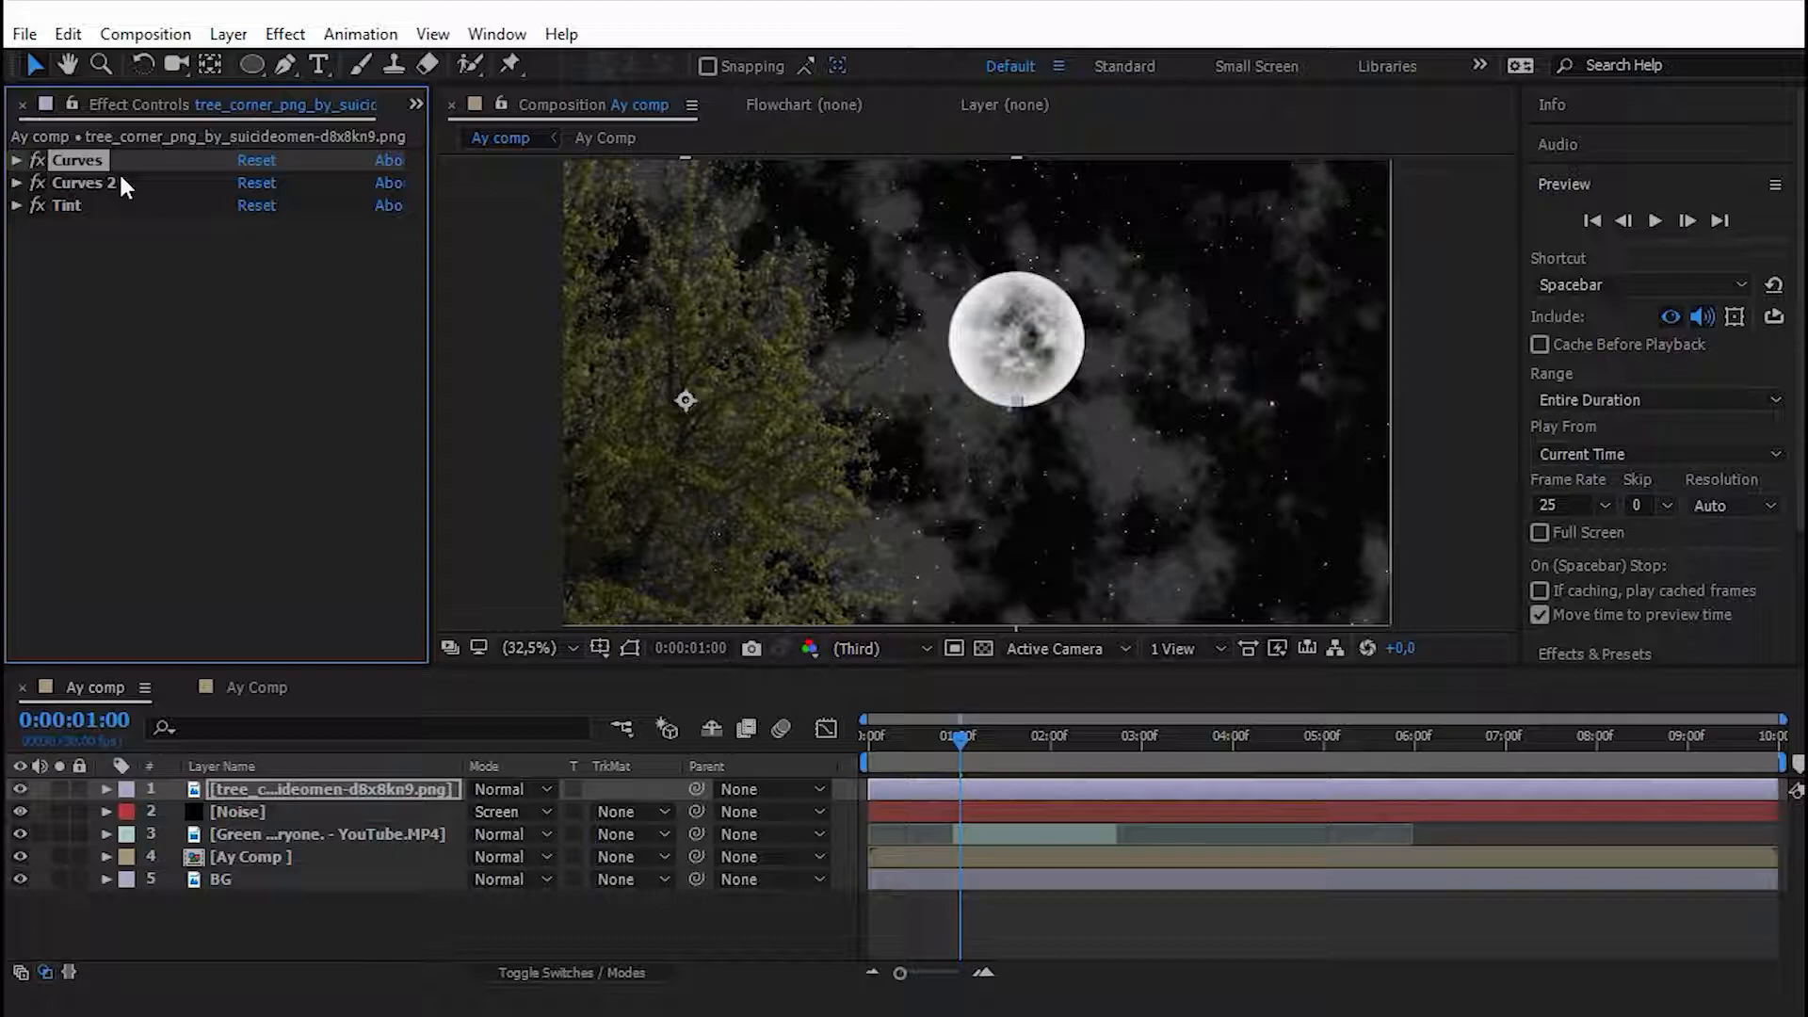
key(ctrl+d)
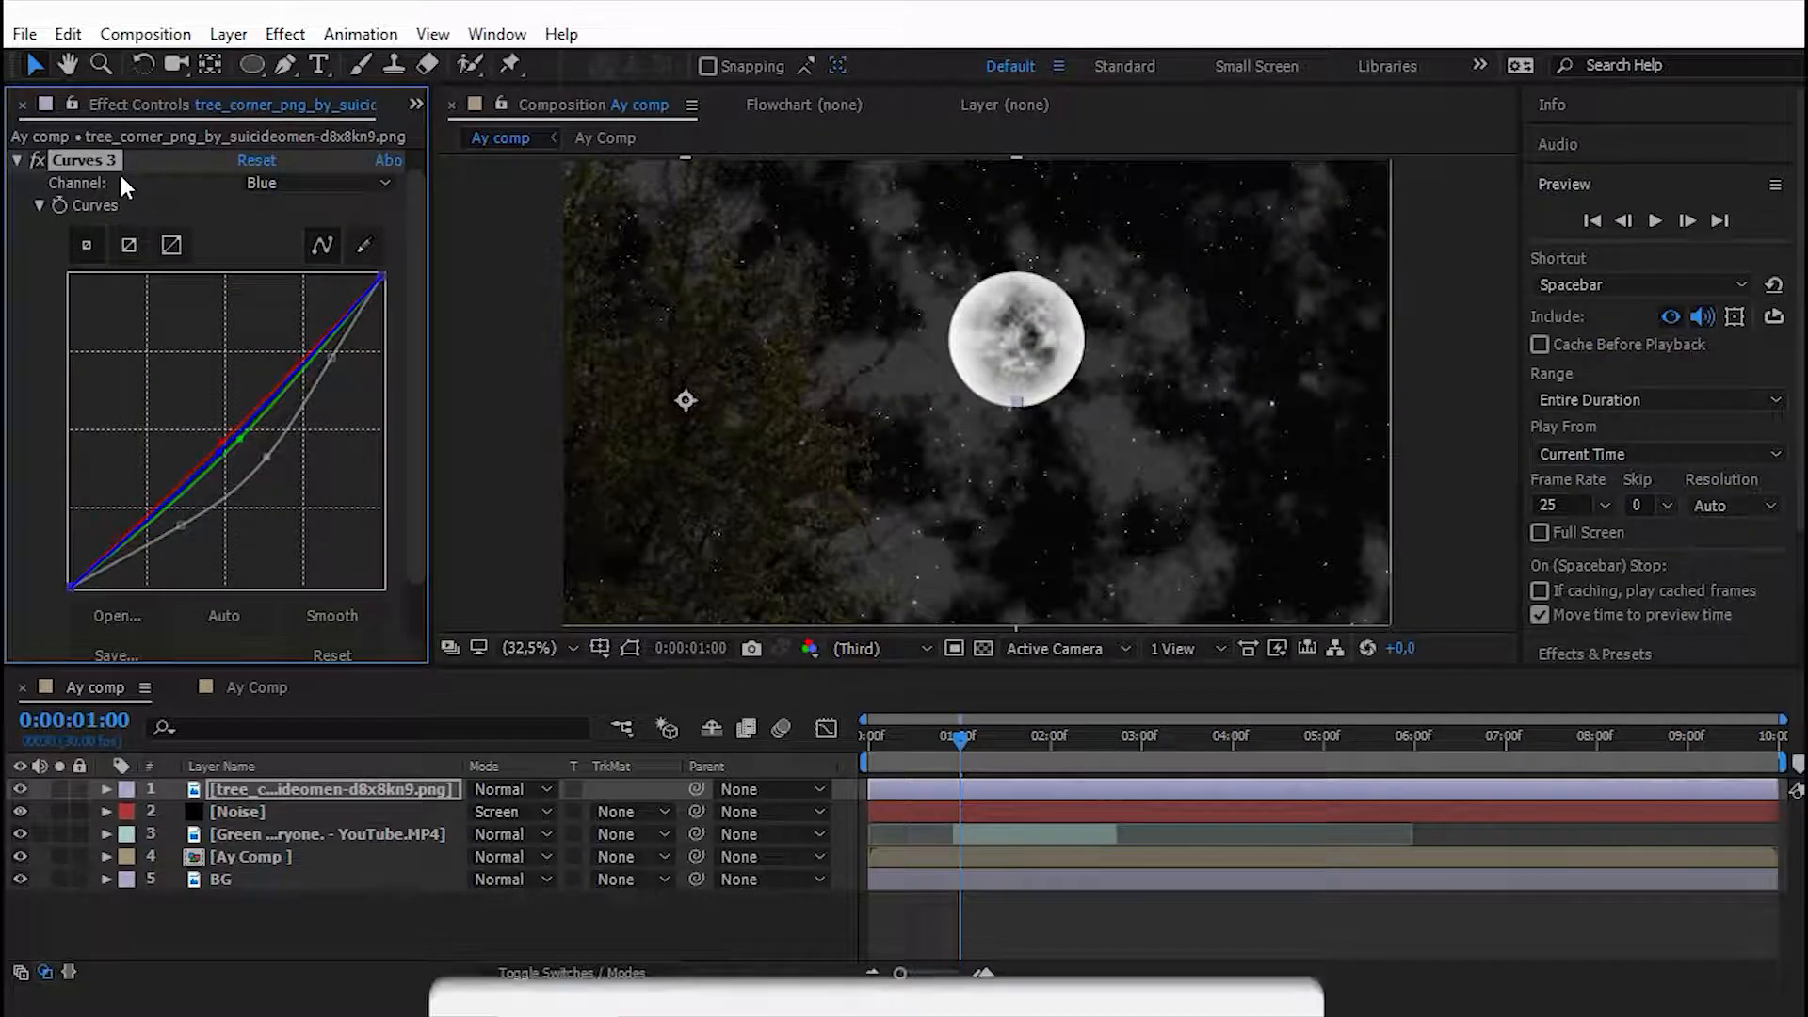
drag(266, 456, 258, 446)
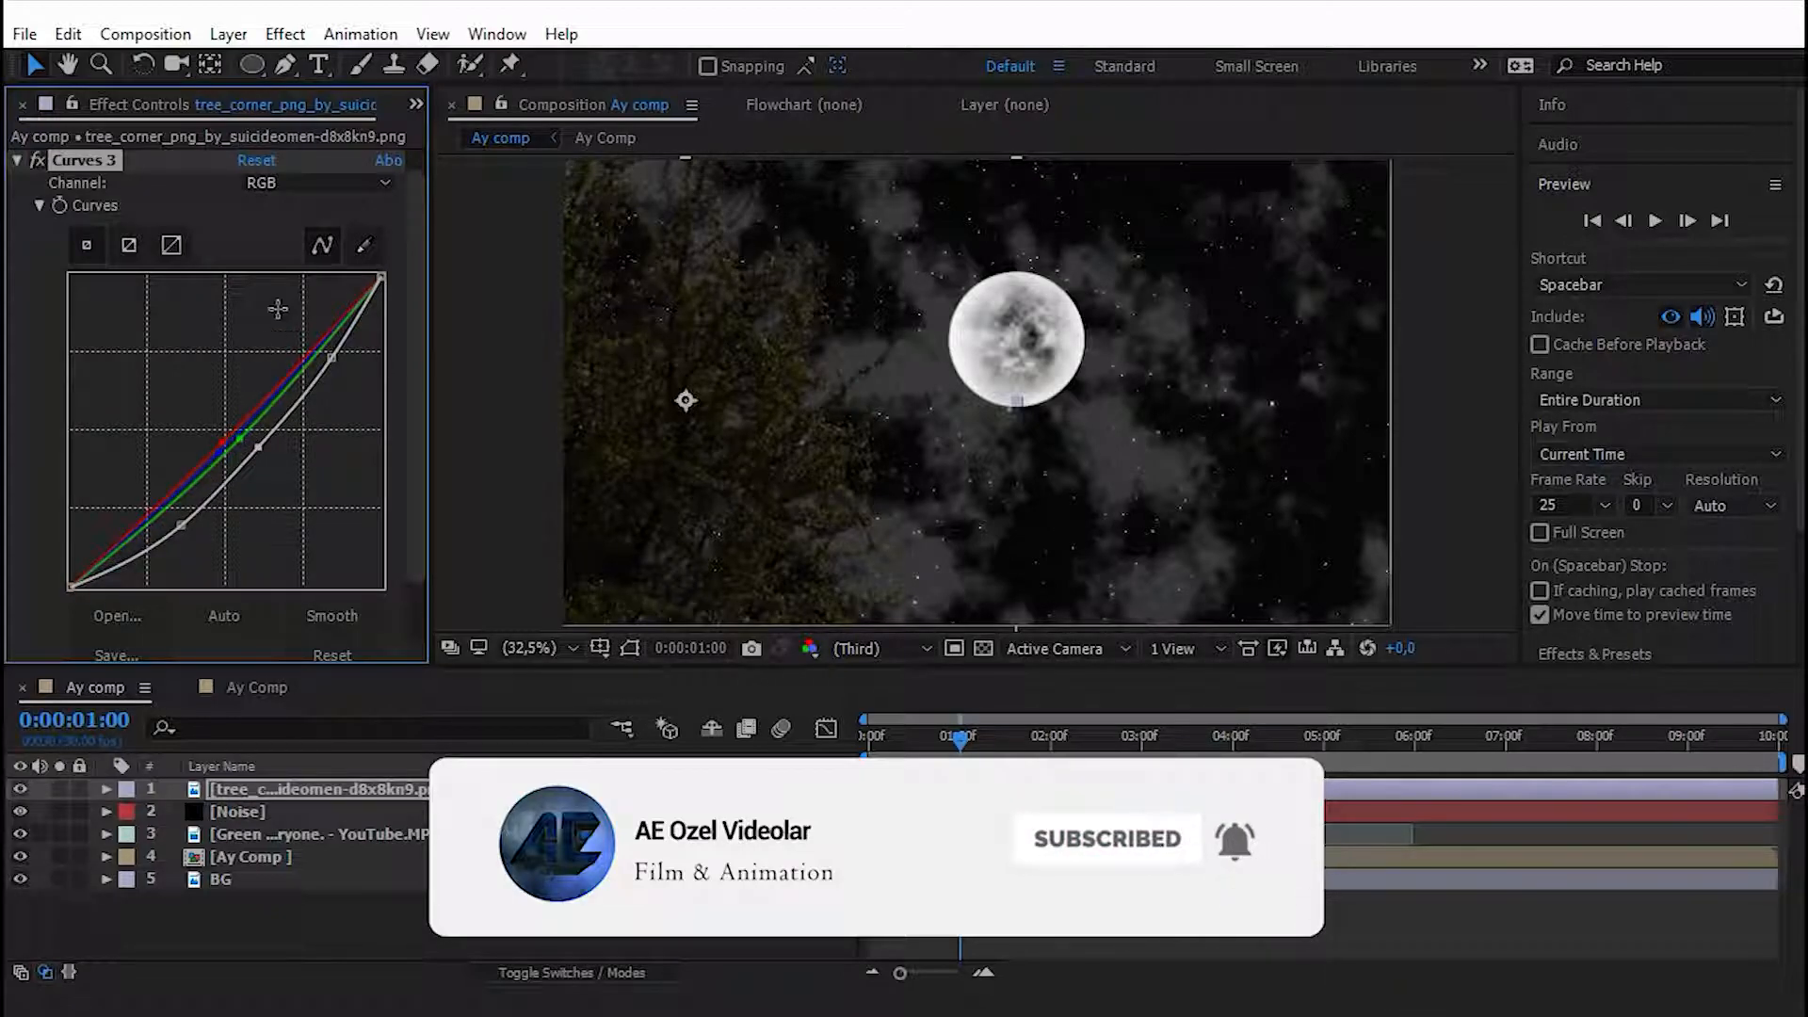
scroll(253, 378, up, 1)
drag(254, 468, 260, 479)
drag(185, 553, 177, 538)
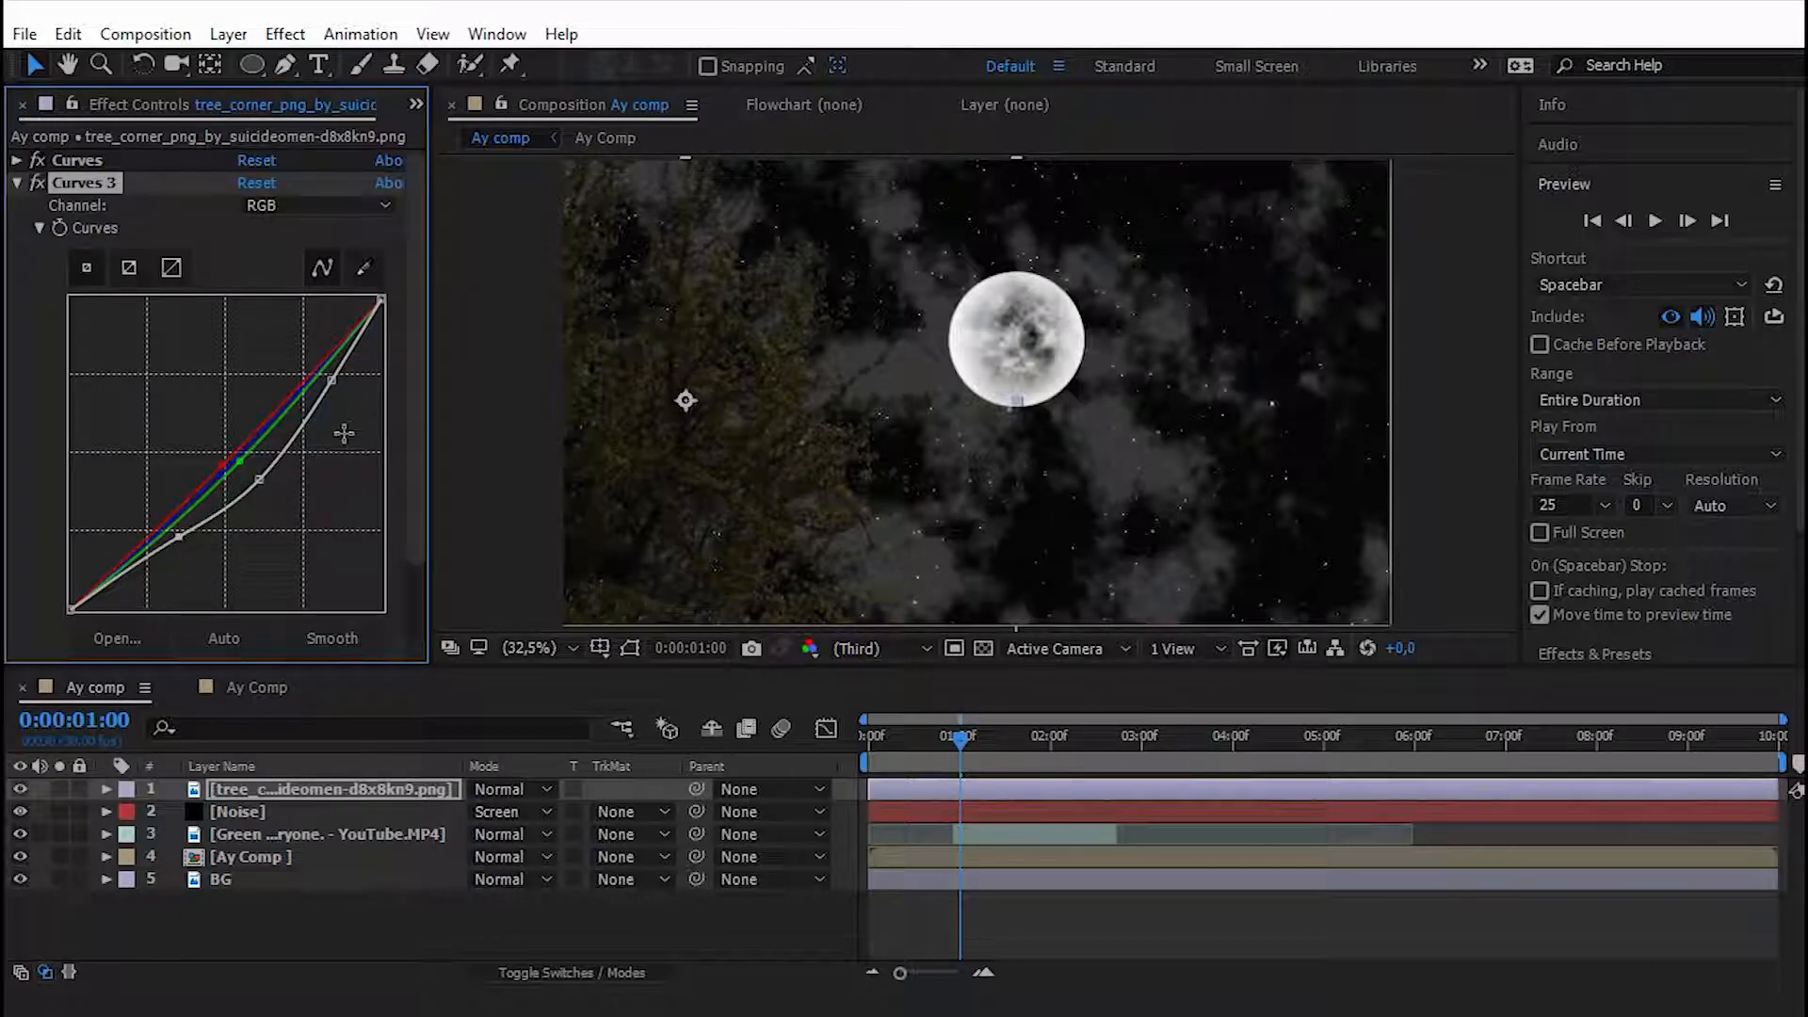
drag(333, 381, 330, 379)
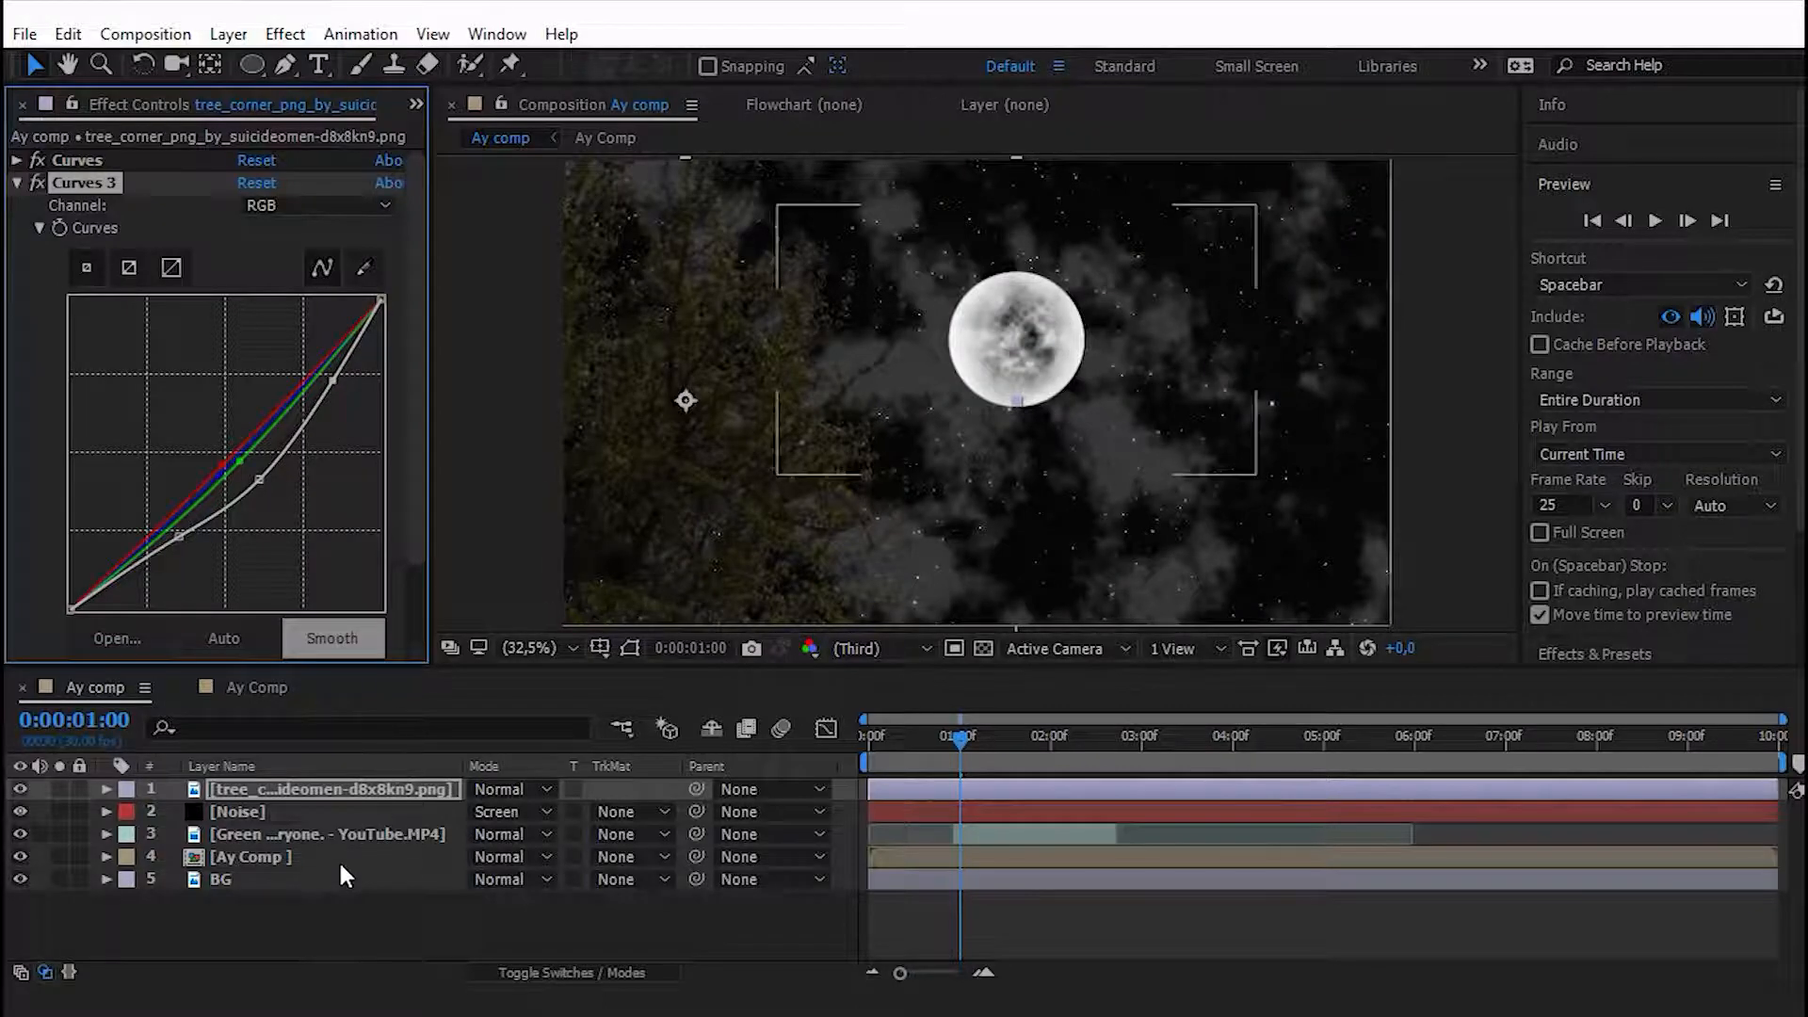
Add the second tree image, tree_corner ending in d8x8nnf.png, from the resim folder as the top layer of Ay comp.
click(335, 678)
click(415, 103)
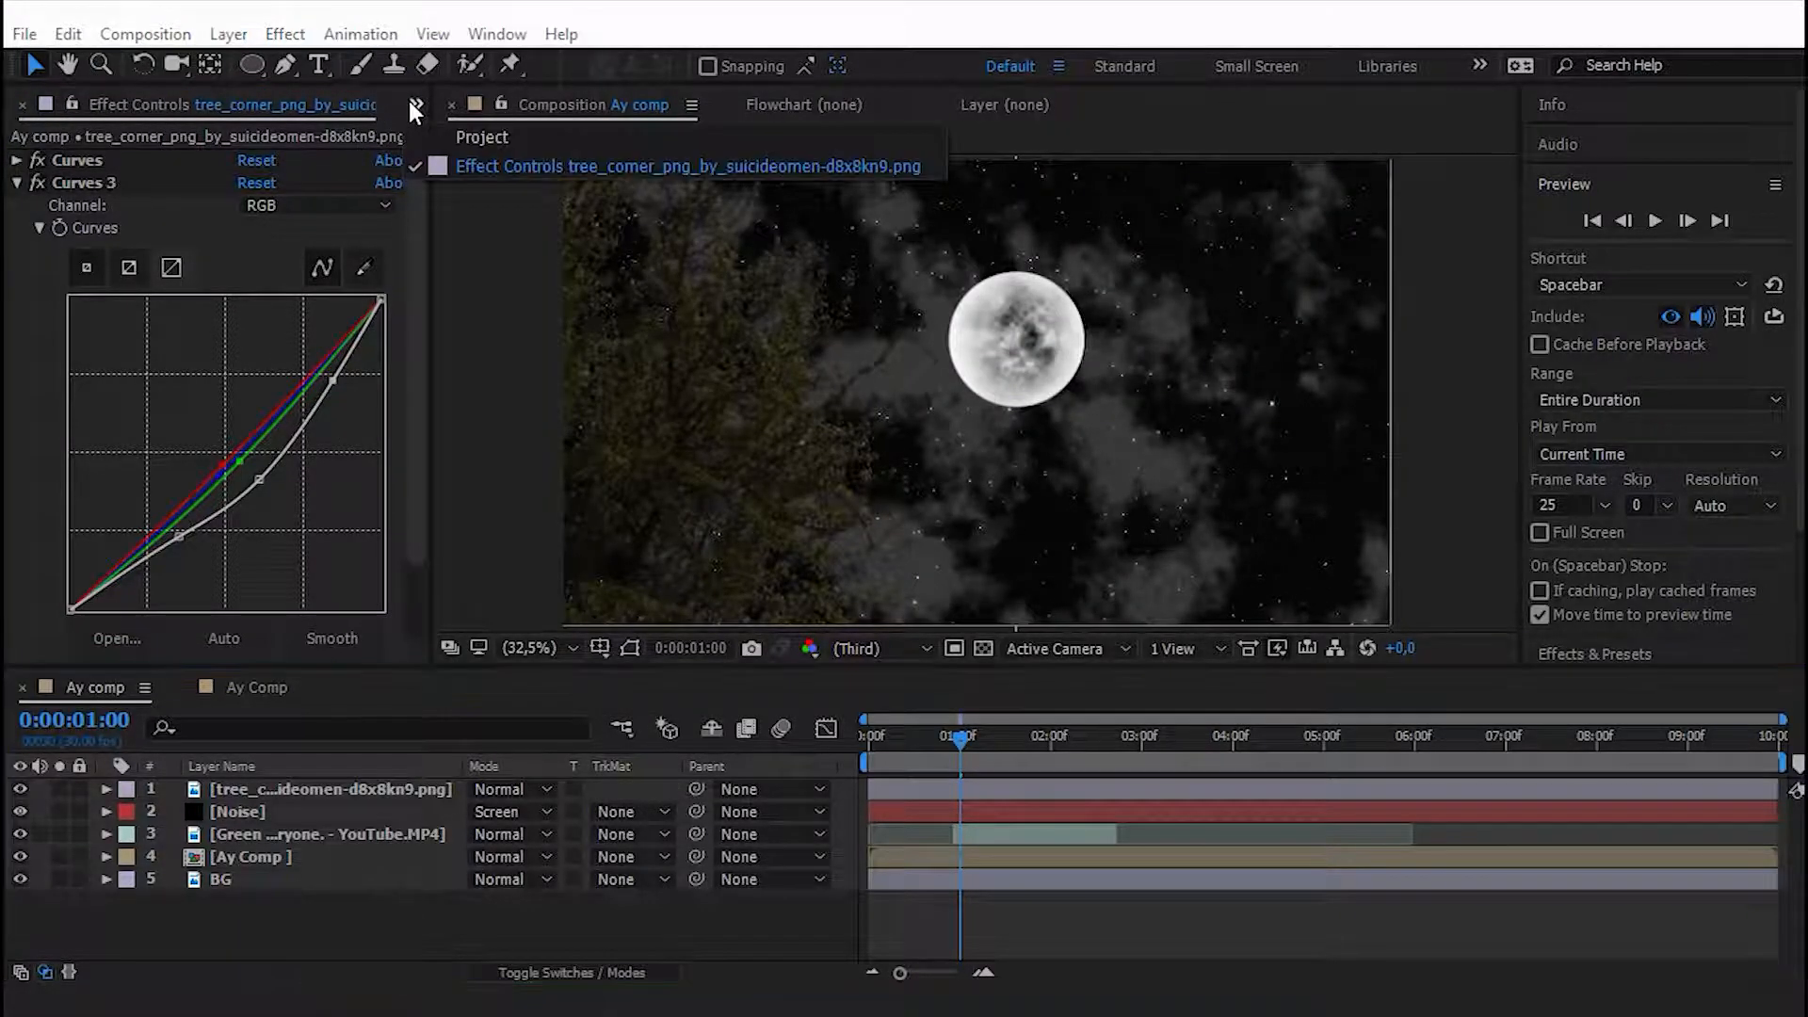
click(462, 147)
drag(117, 393, 350, 789)
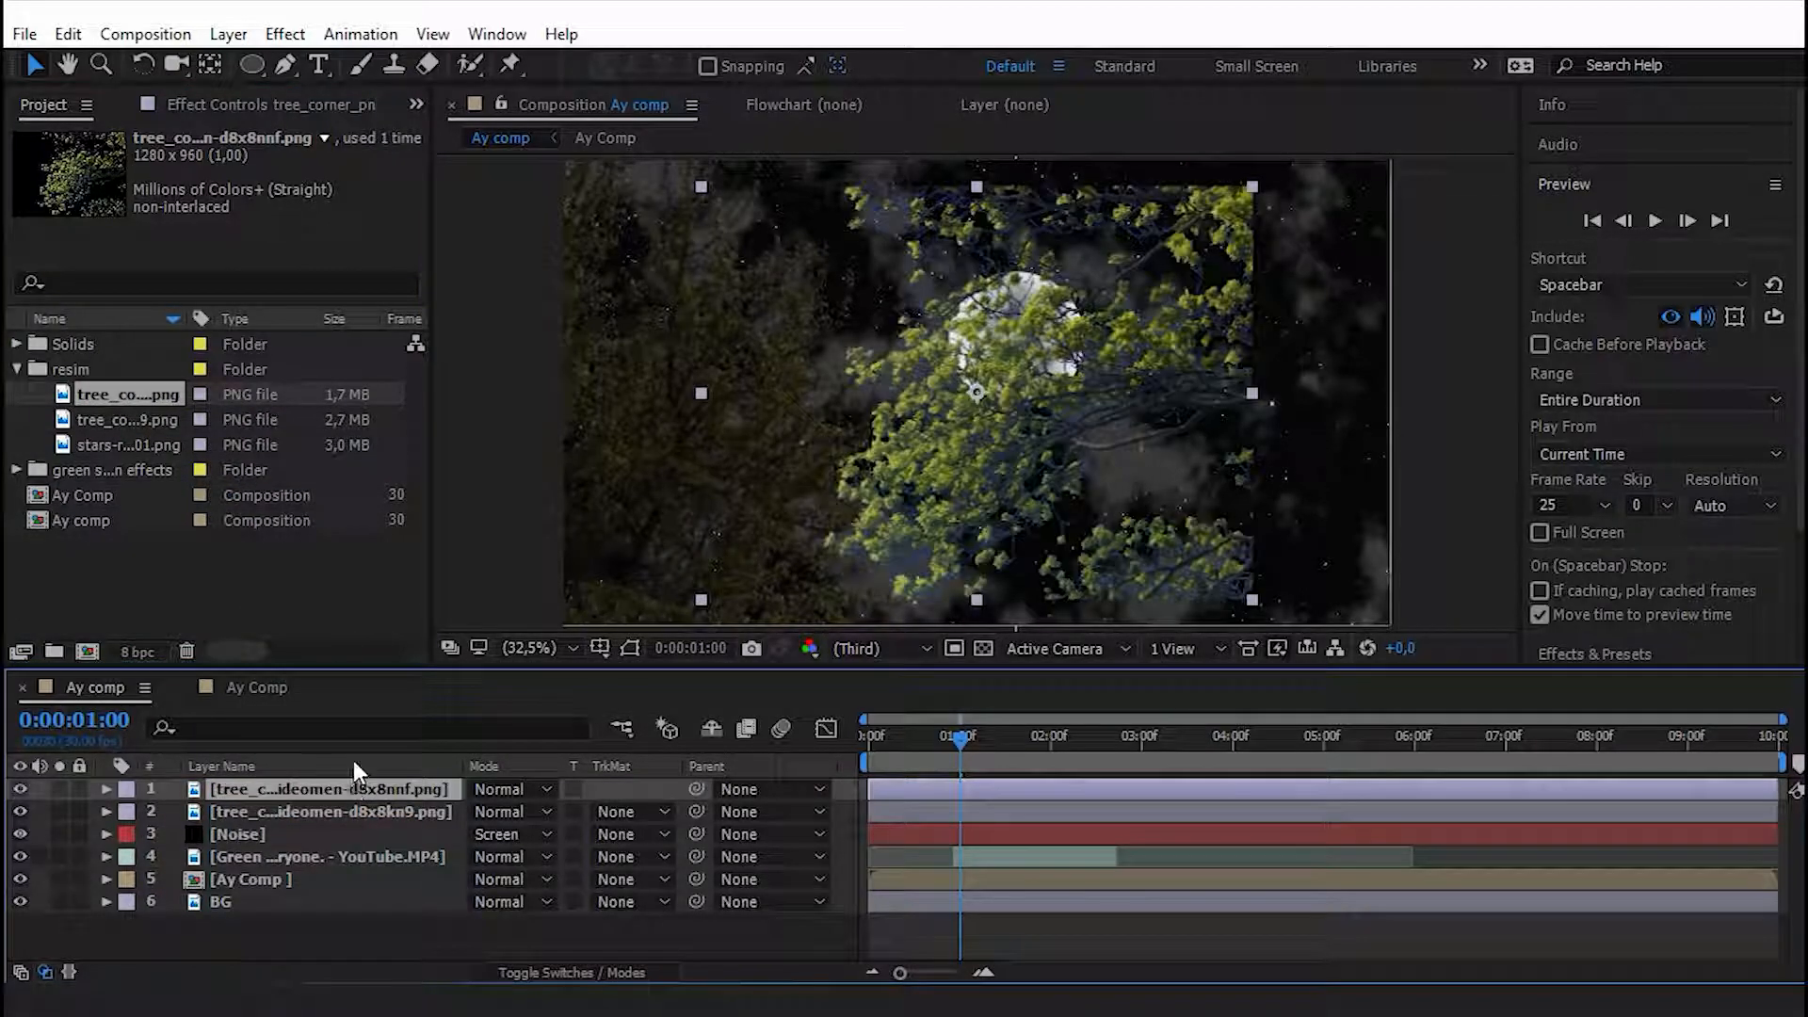
Scale the new tree layer to 128% and place it along the right edge of the frame, clear of the moon.
drag(1143, 333, 1276, 317)
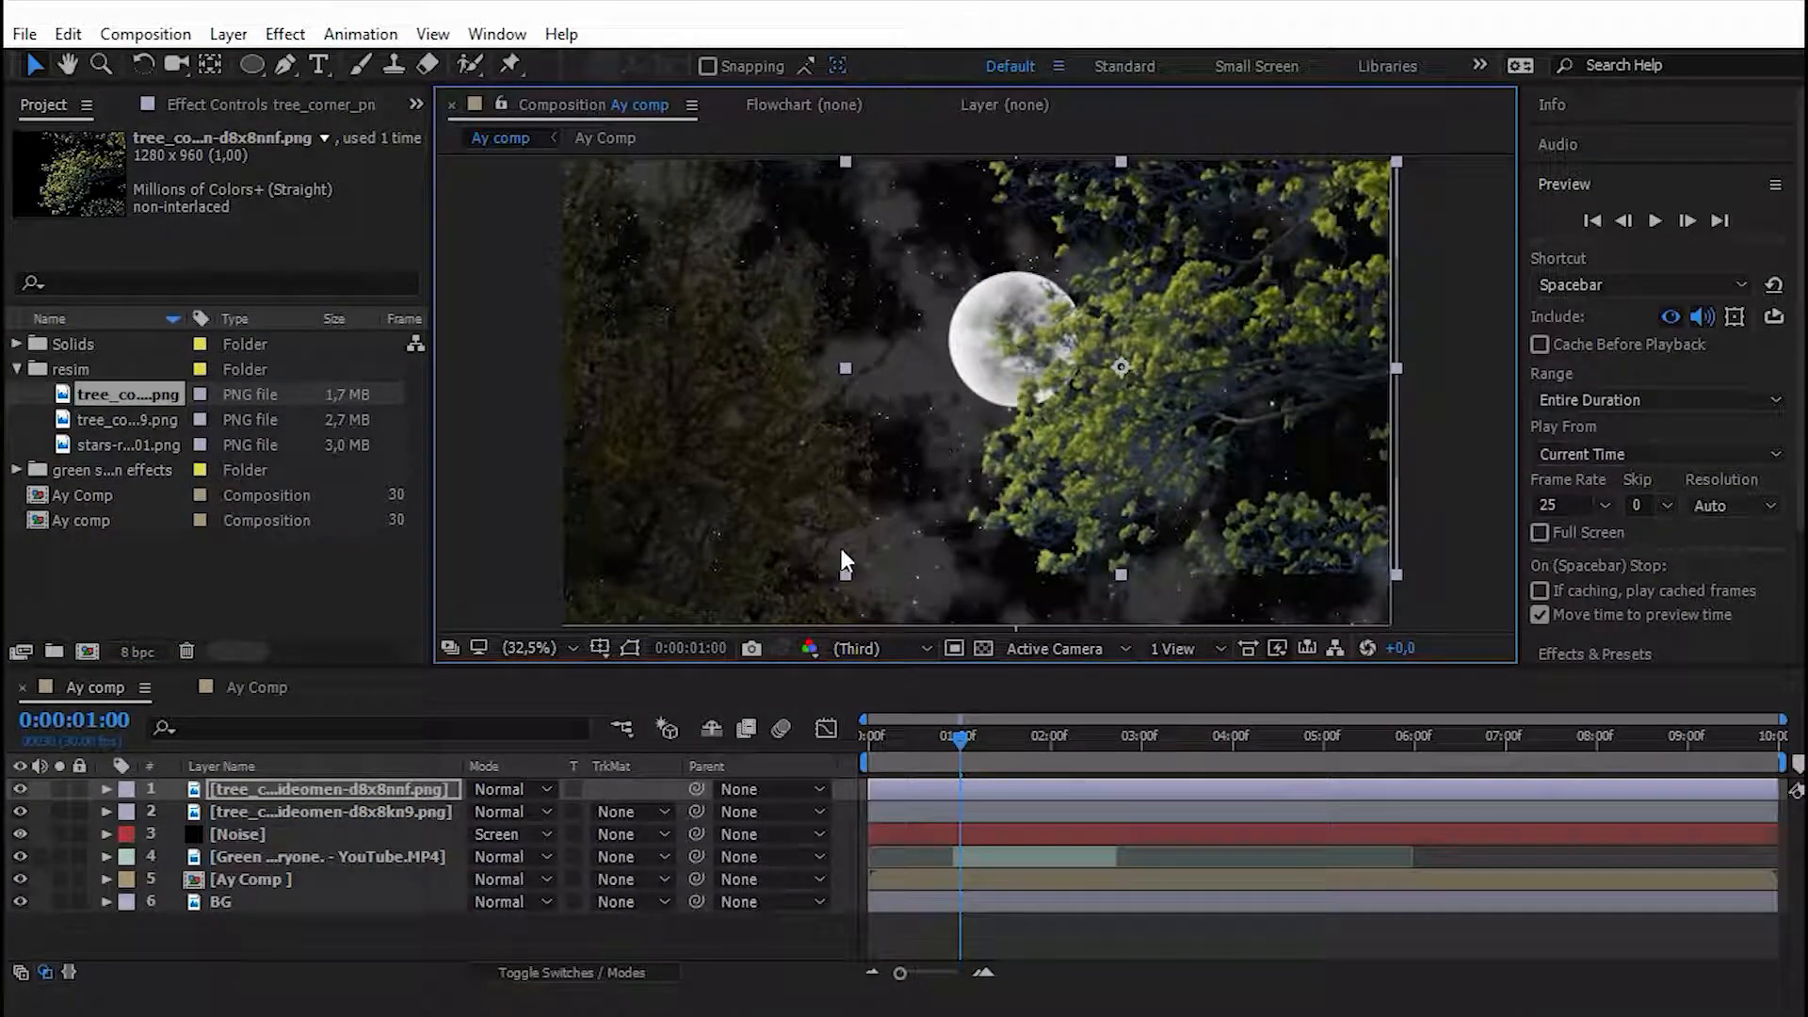
key(s)
drag(515, 810, 542, 808)
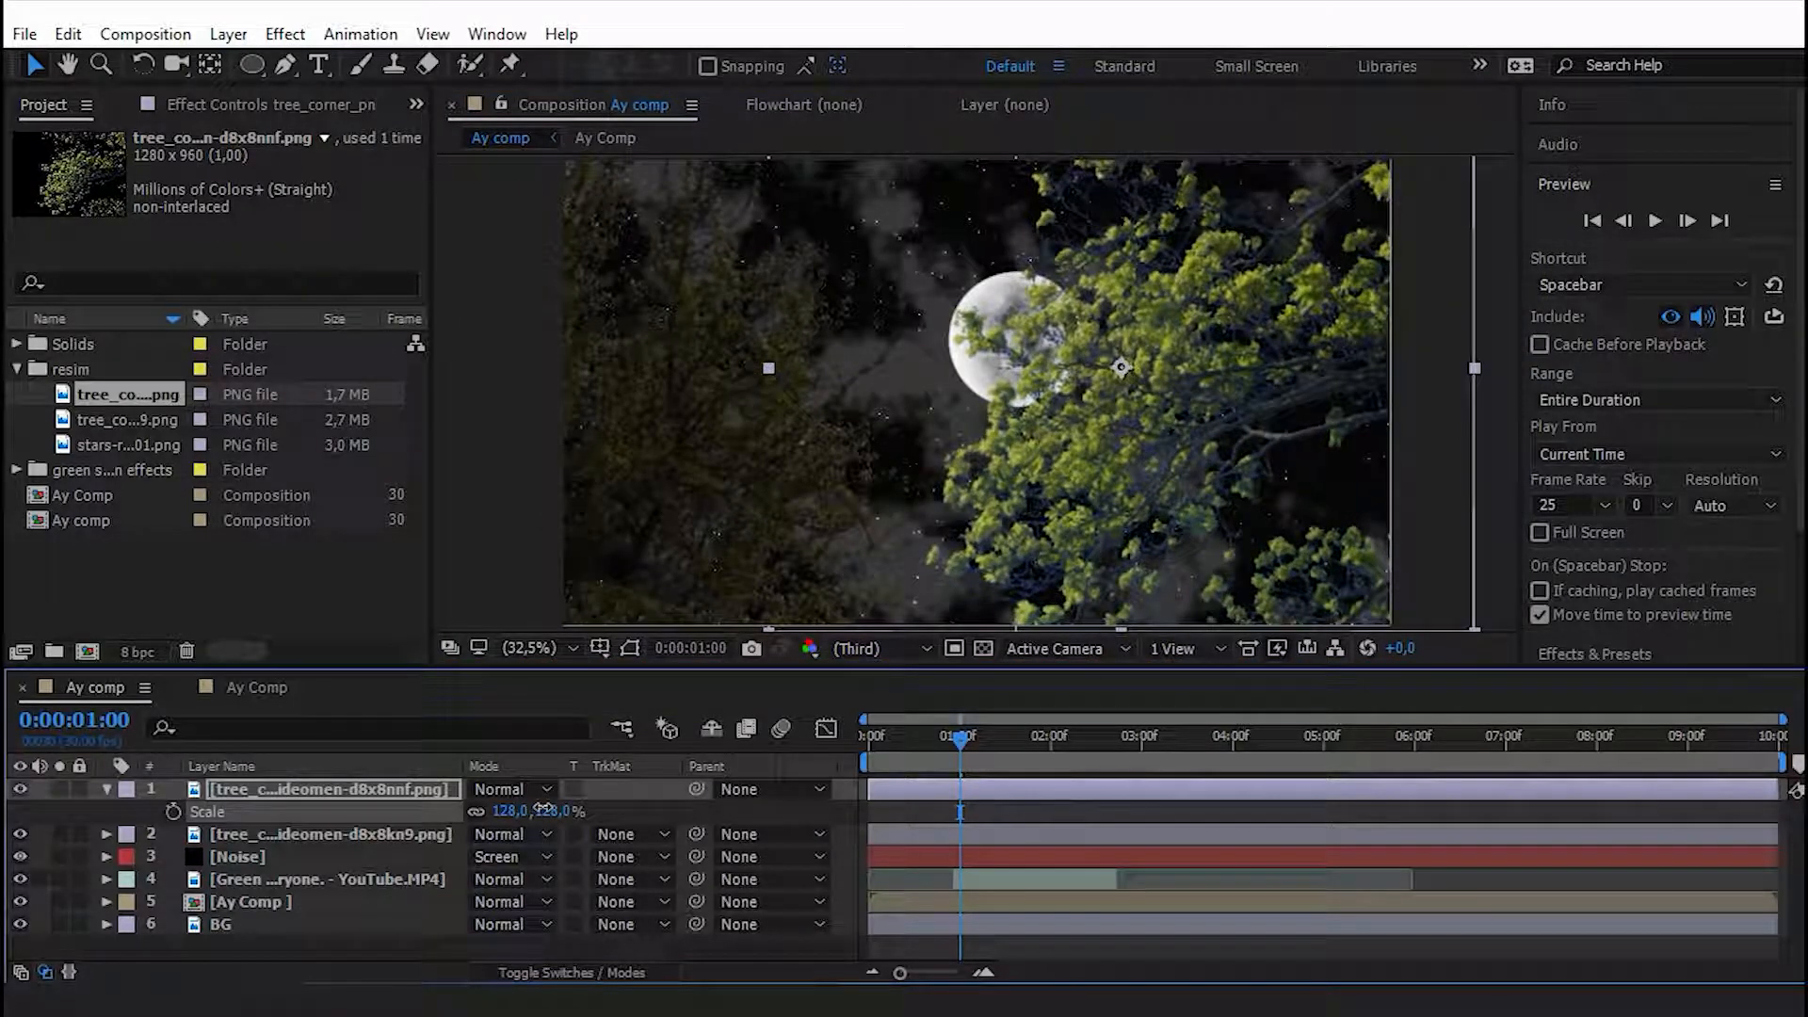
drag(1298, 325, 1484, 378)
Copy all three Curves effects and the Tint effect from the d8x8kn9 tree layer, collapsing the Curves 3 settings.
click(306, 107)
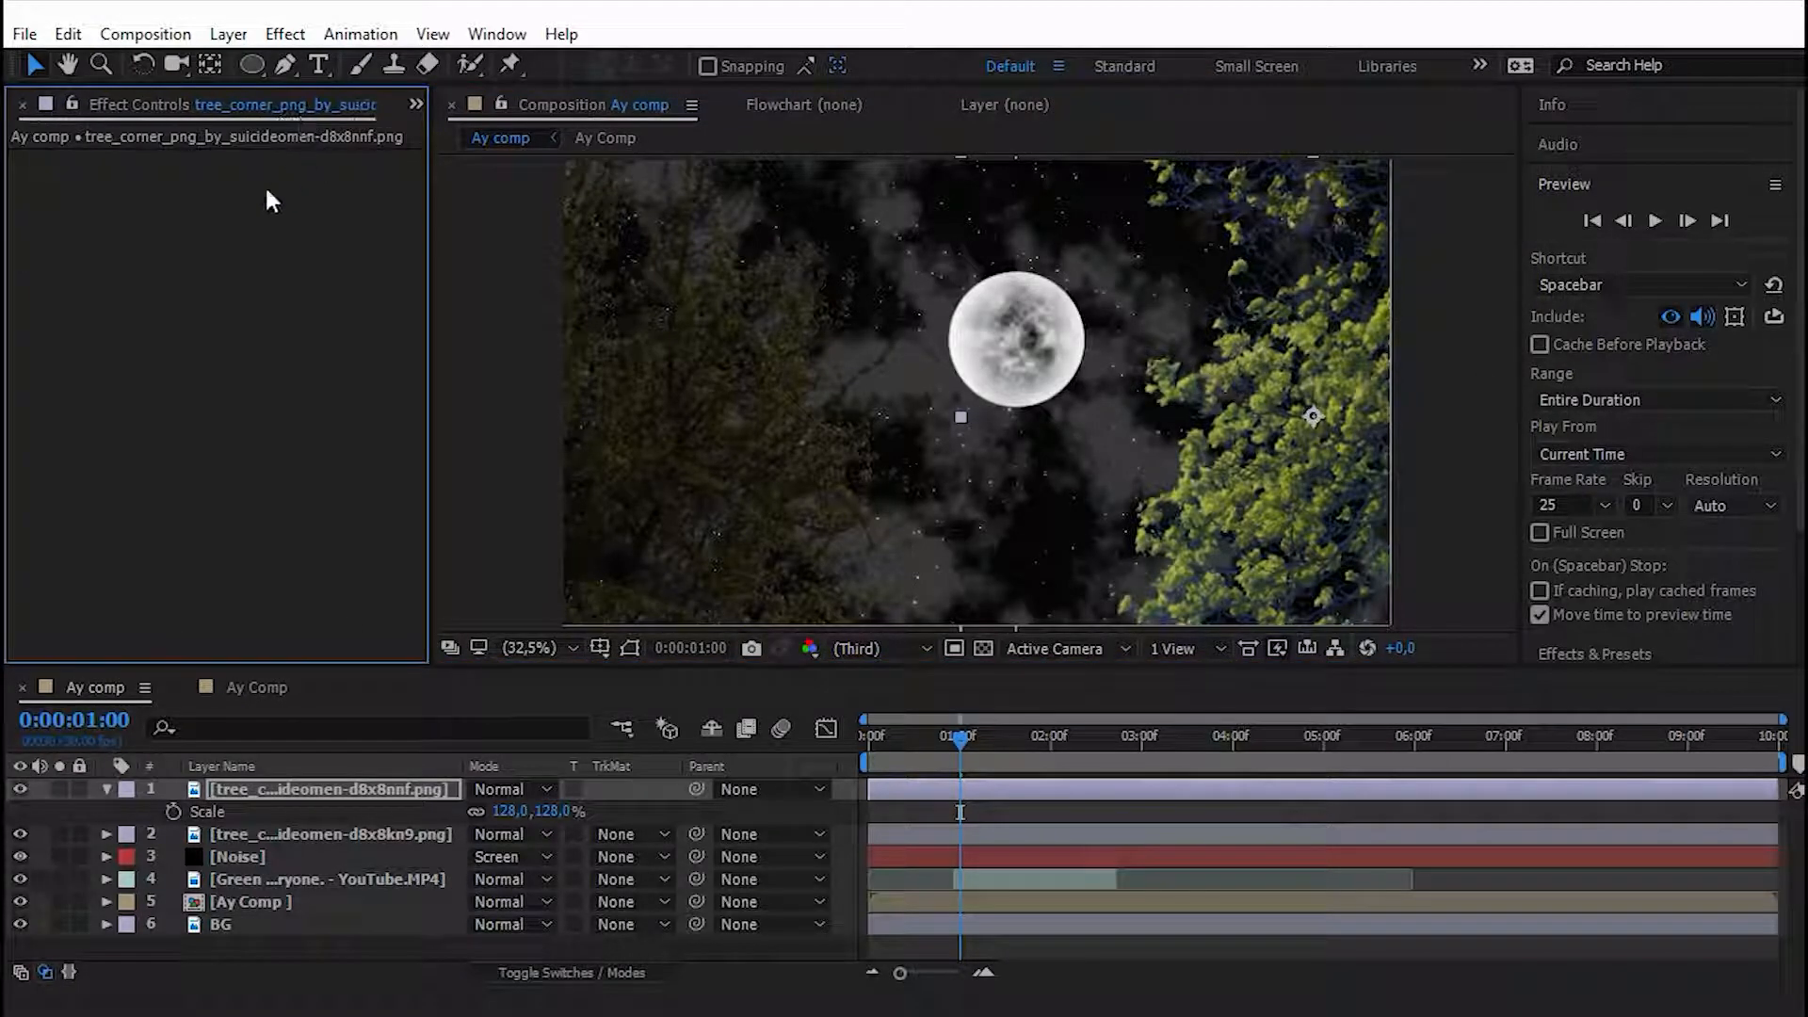
click(261, 829)
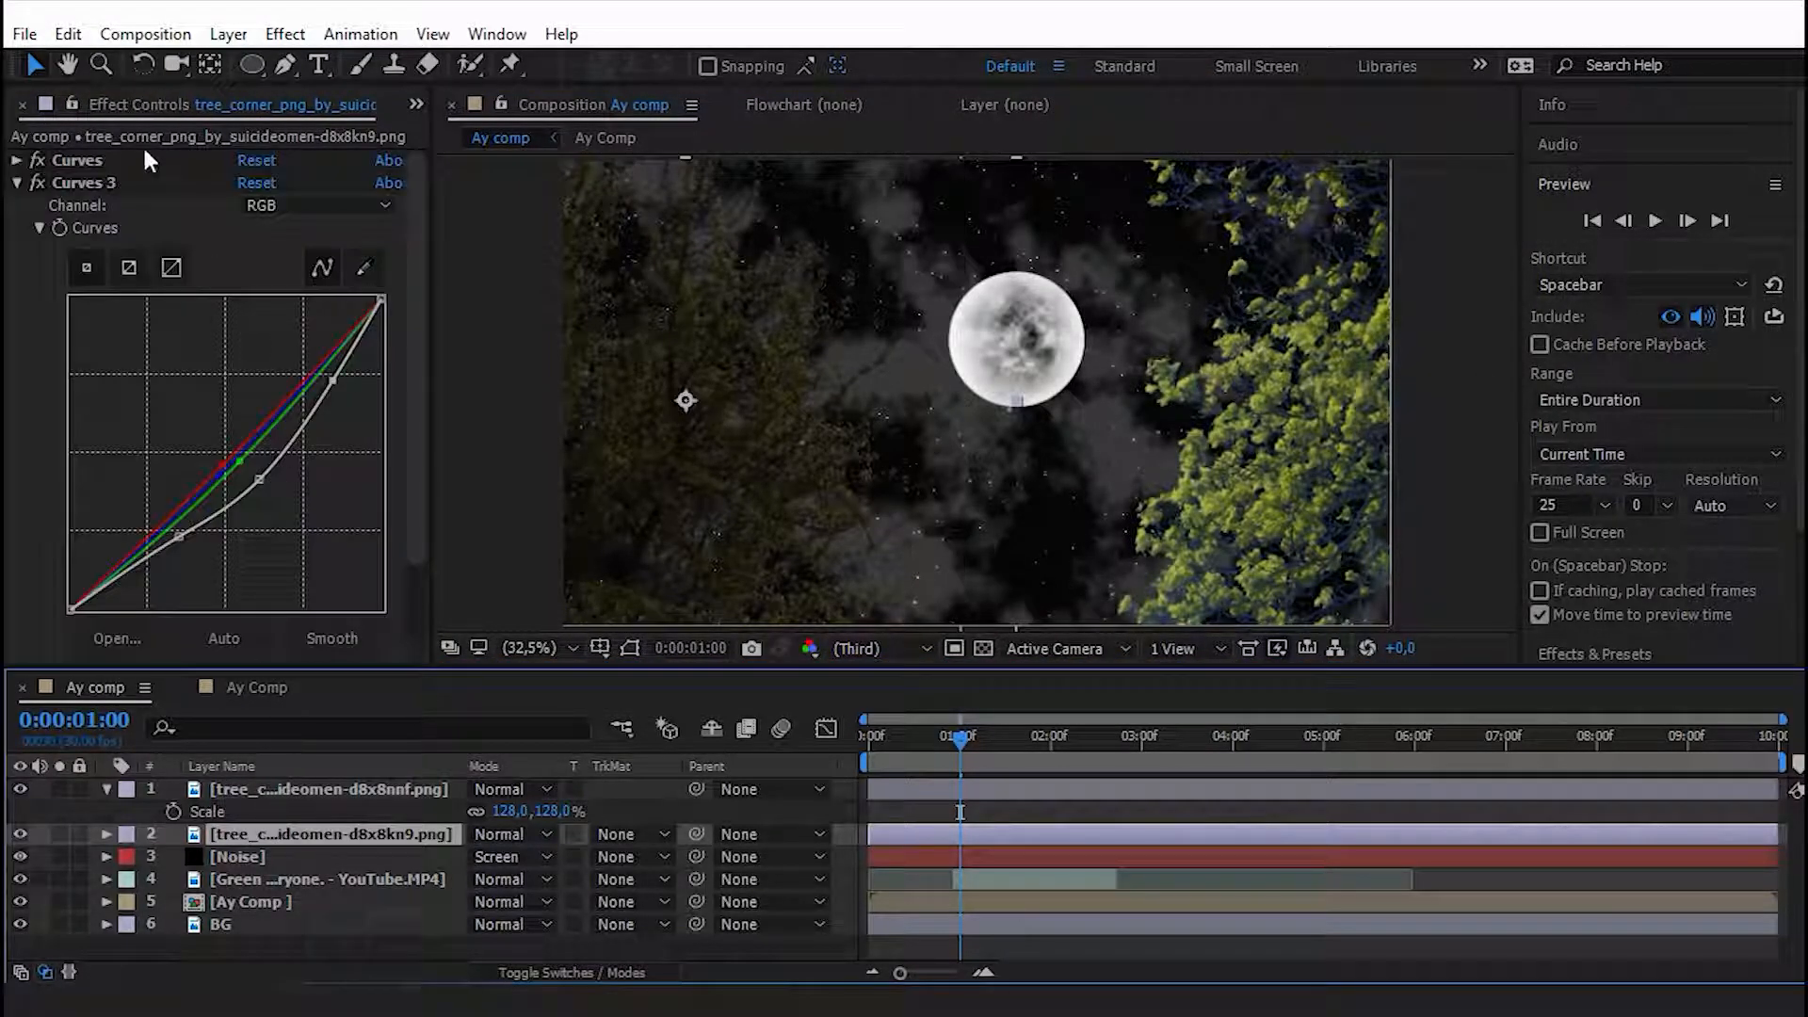
click(16, 183)
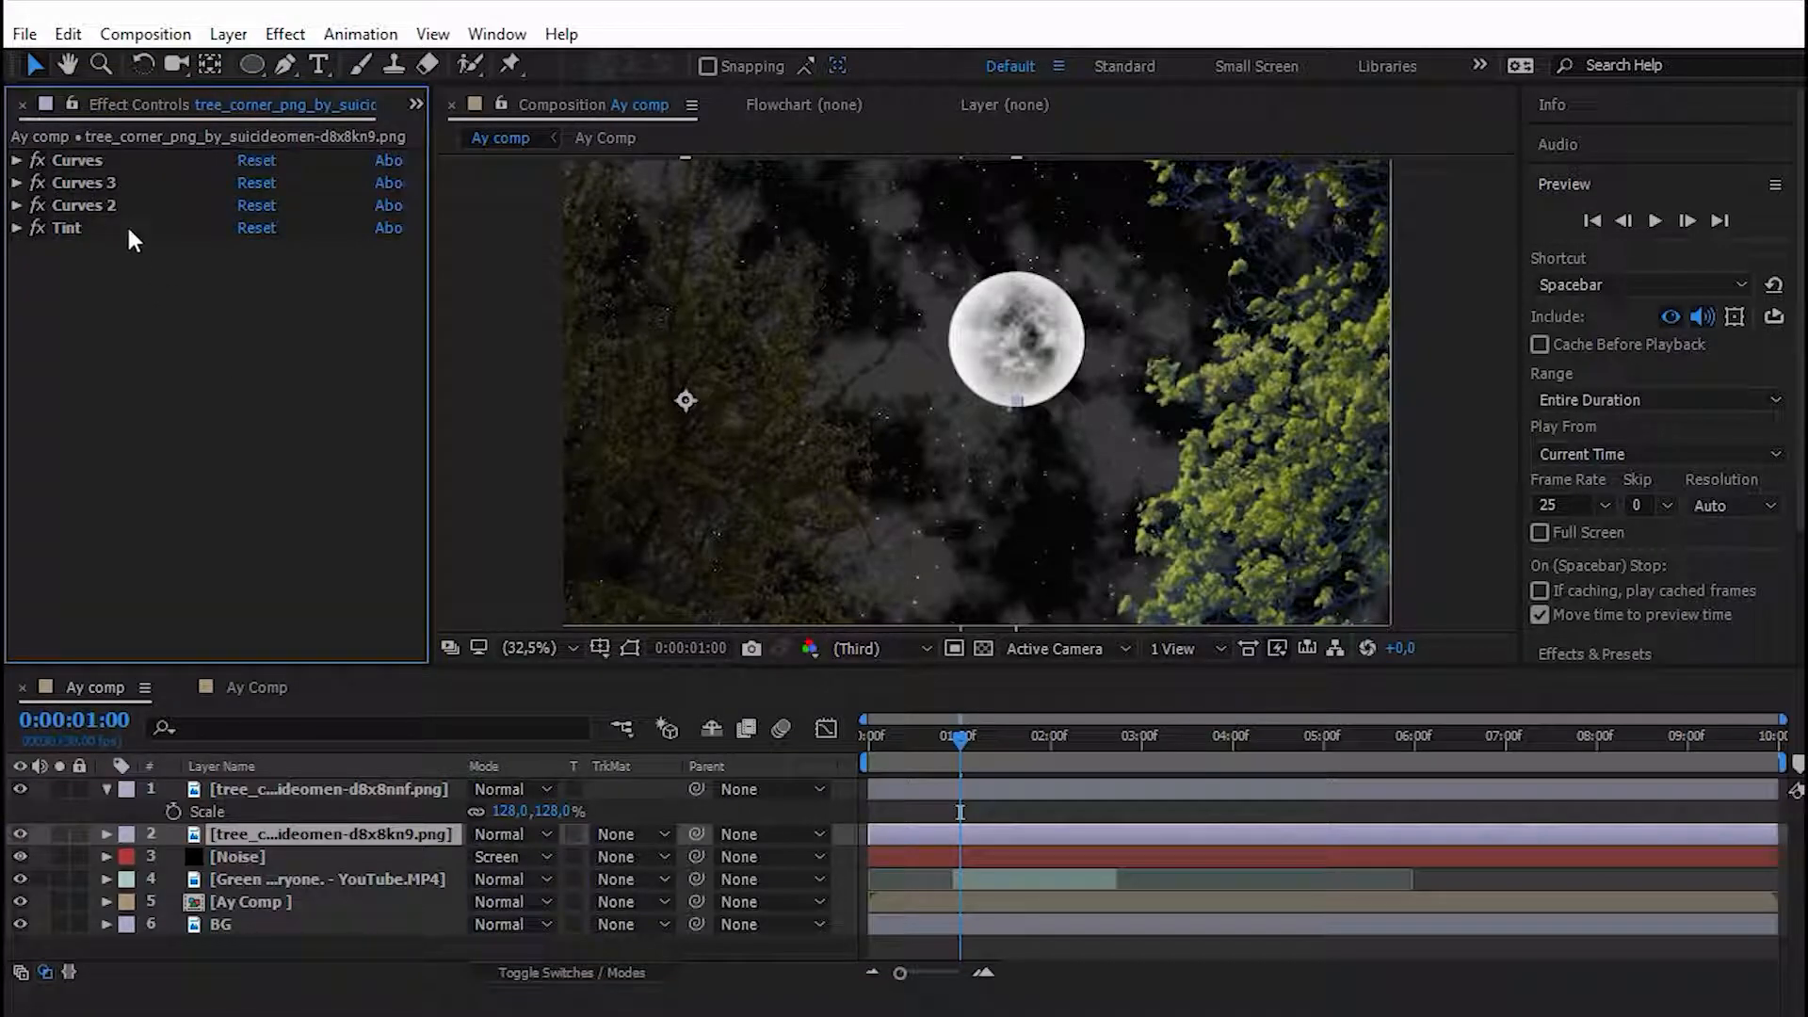
click(99, 167)
shift+click(94, 231)
click(68, 34)
click(93, 185)
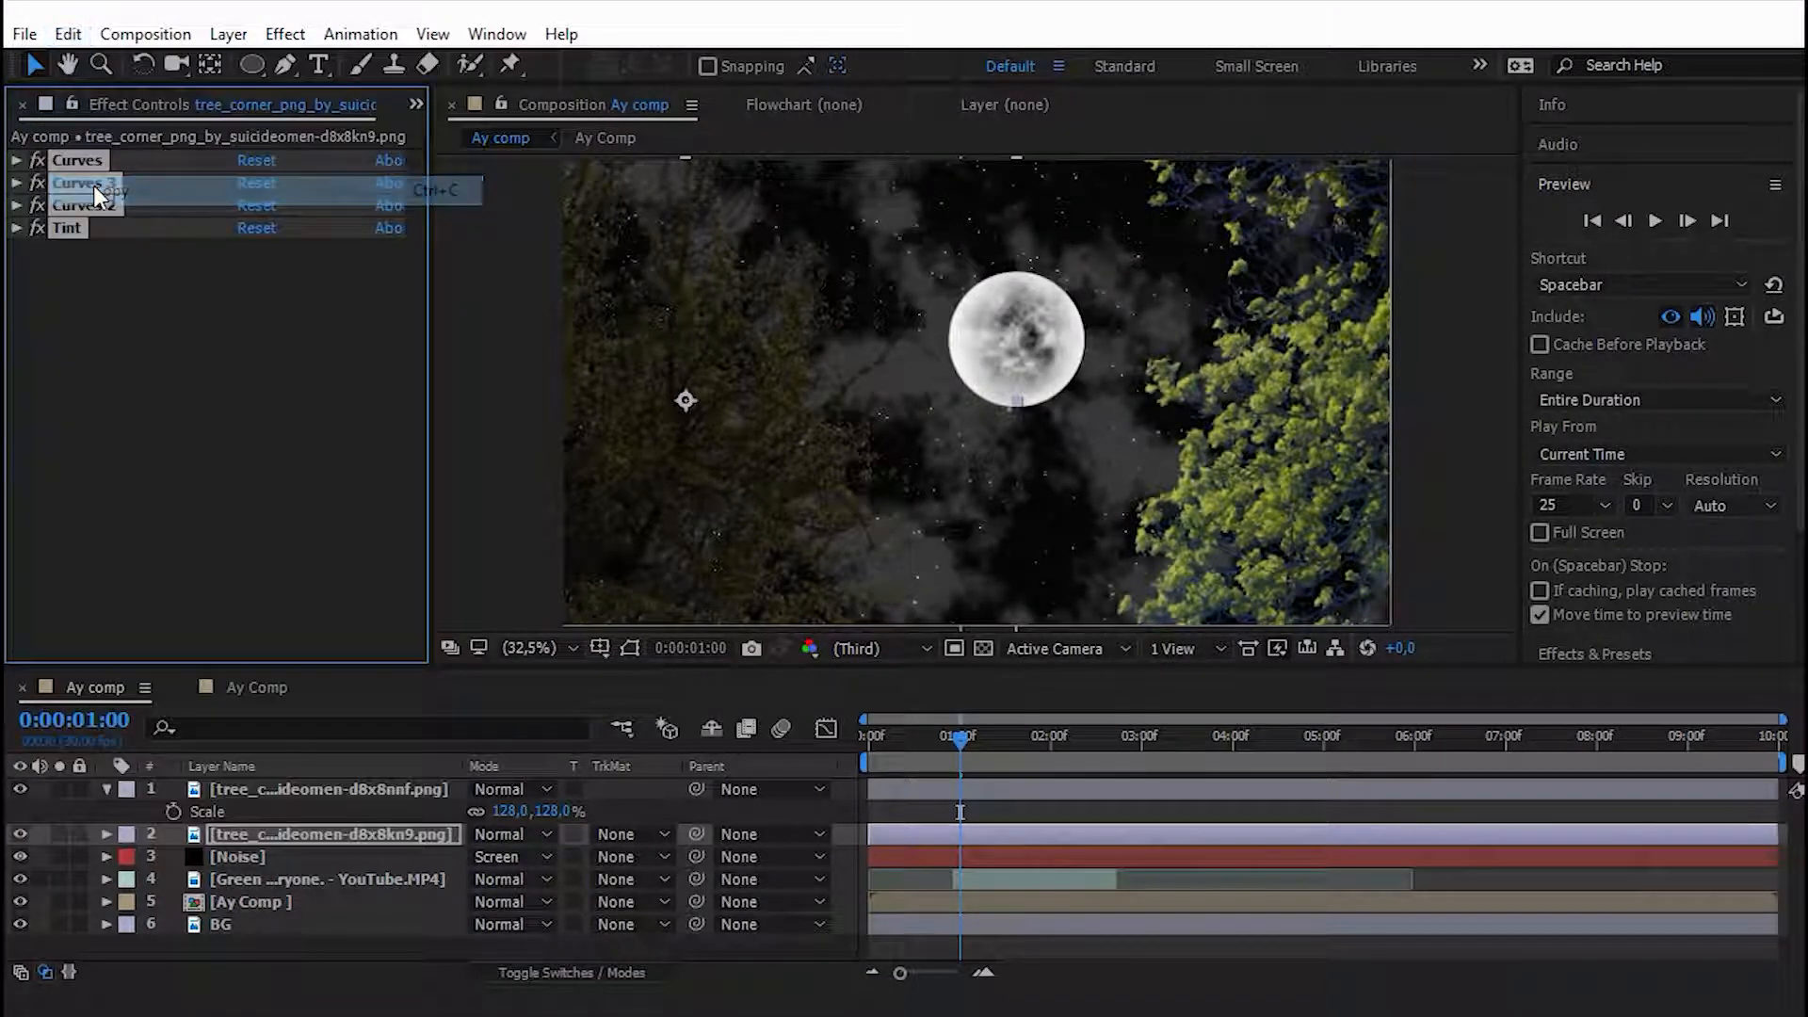
Paste the copied Curves and Tint effects onto the d8x8nnf tree layer and collapse their settings.
click(263, 789)
click(68, 33)
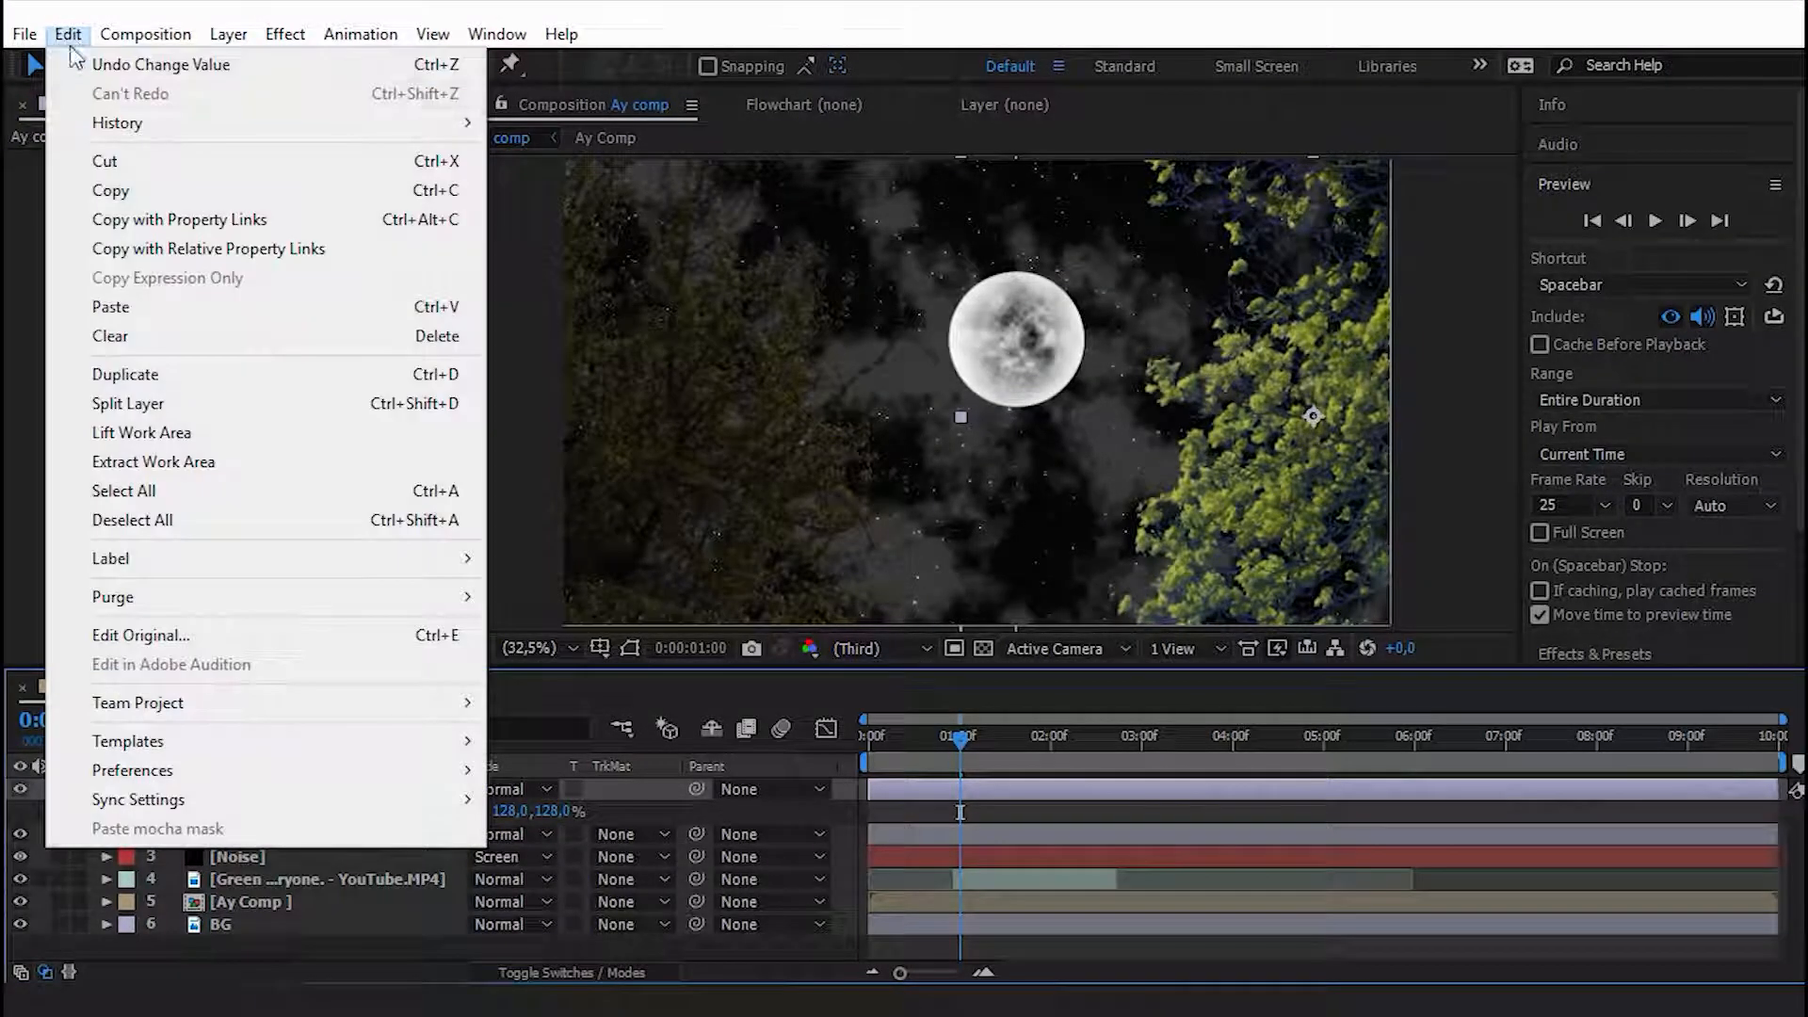
click(111, 307)
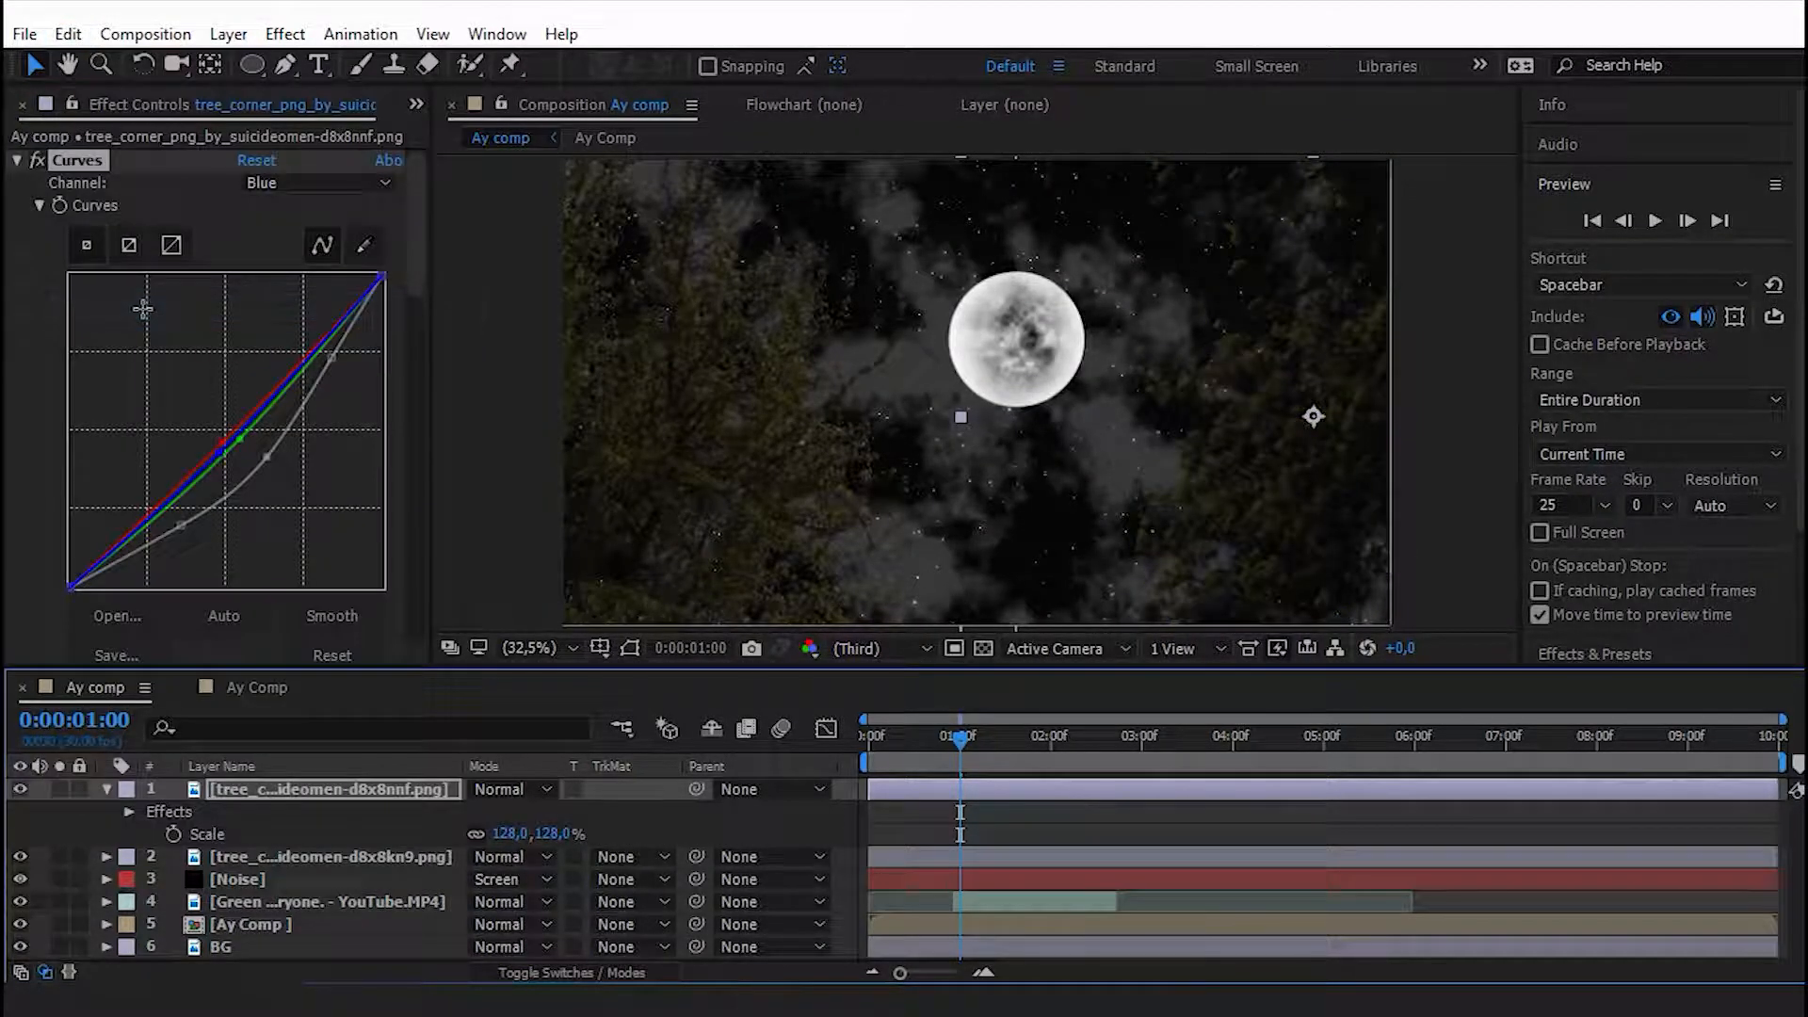
click(28, 162)
click(94, 319)
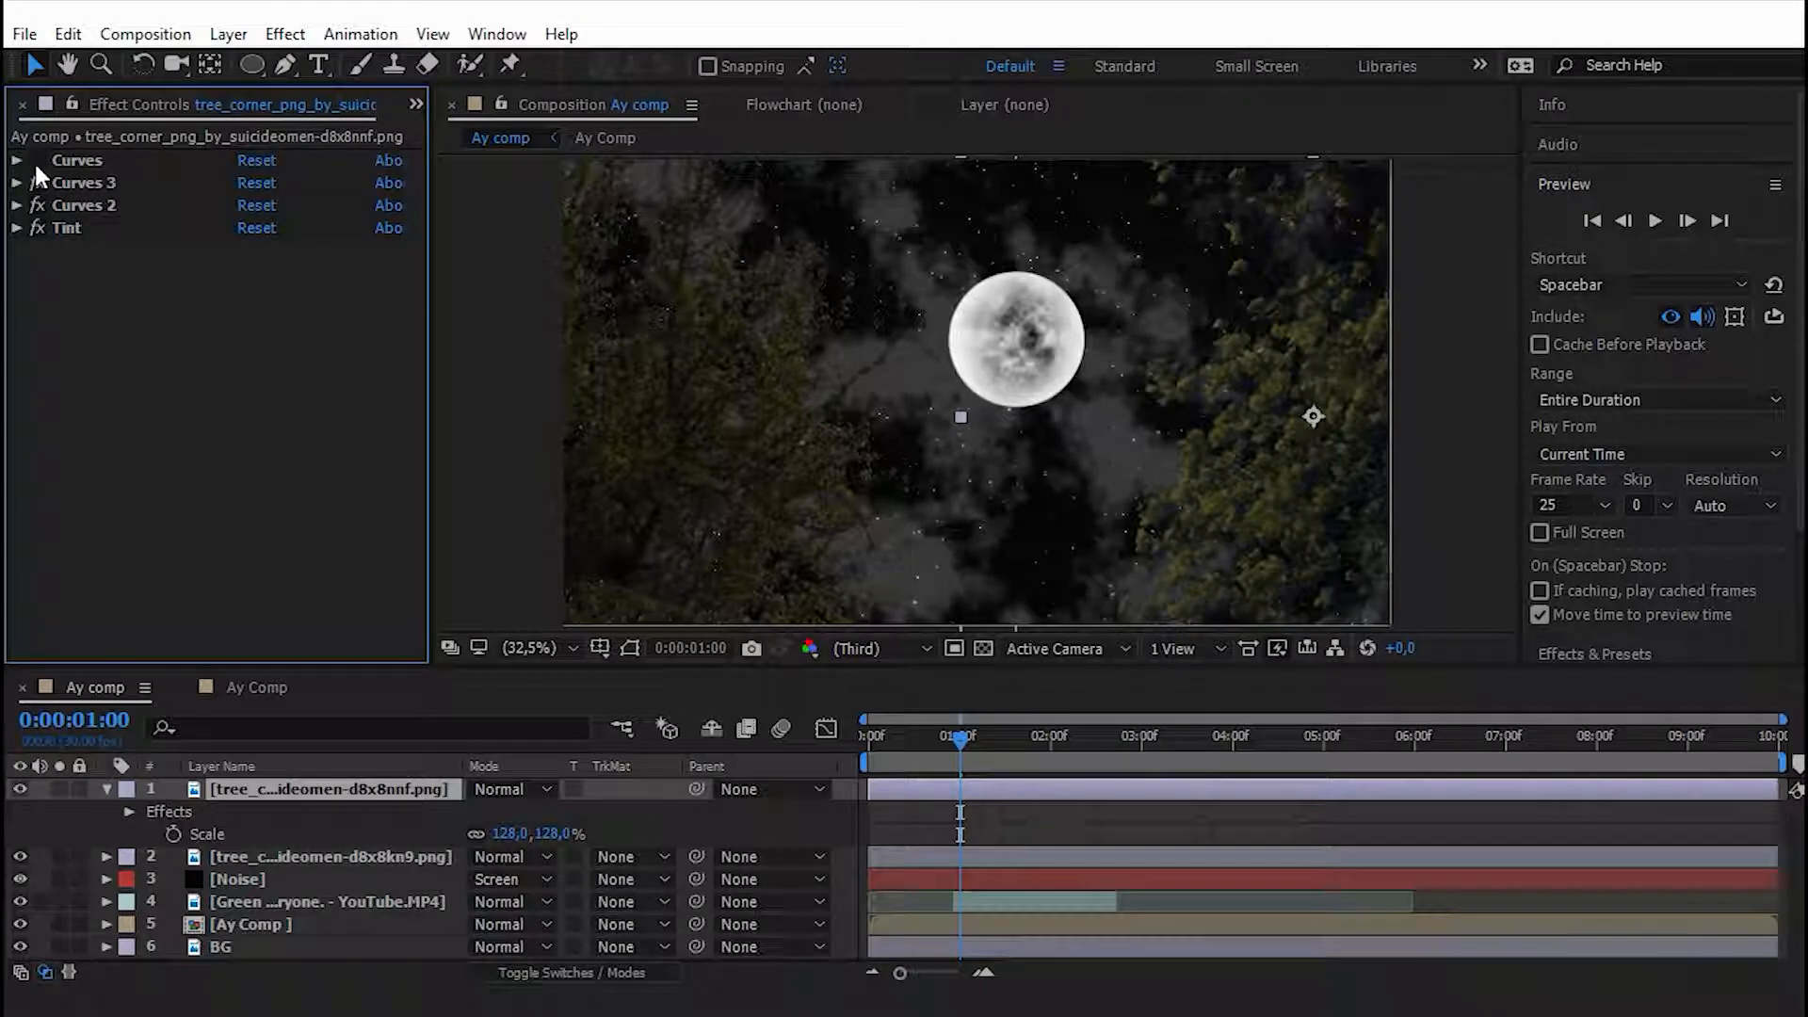
Raise the midtone, shadow and highlight points of the RGB curve in the right tree's first Curves effect.
click(36, 164)
click(42, 186)
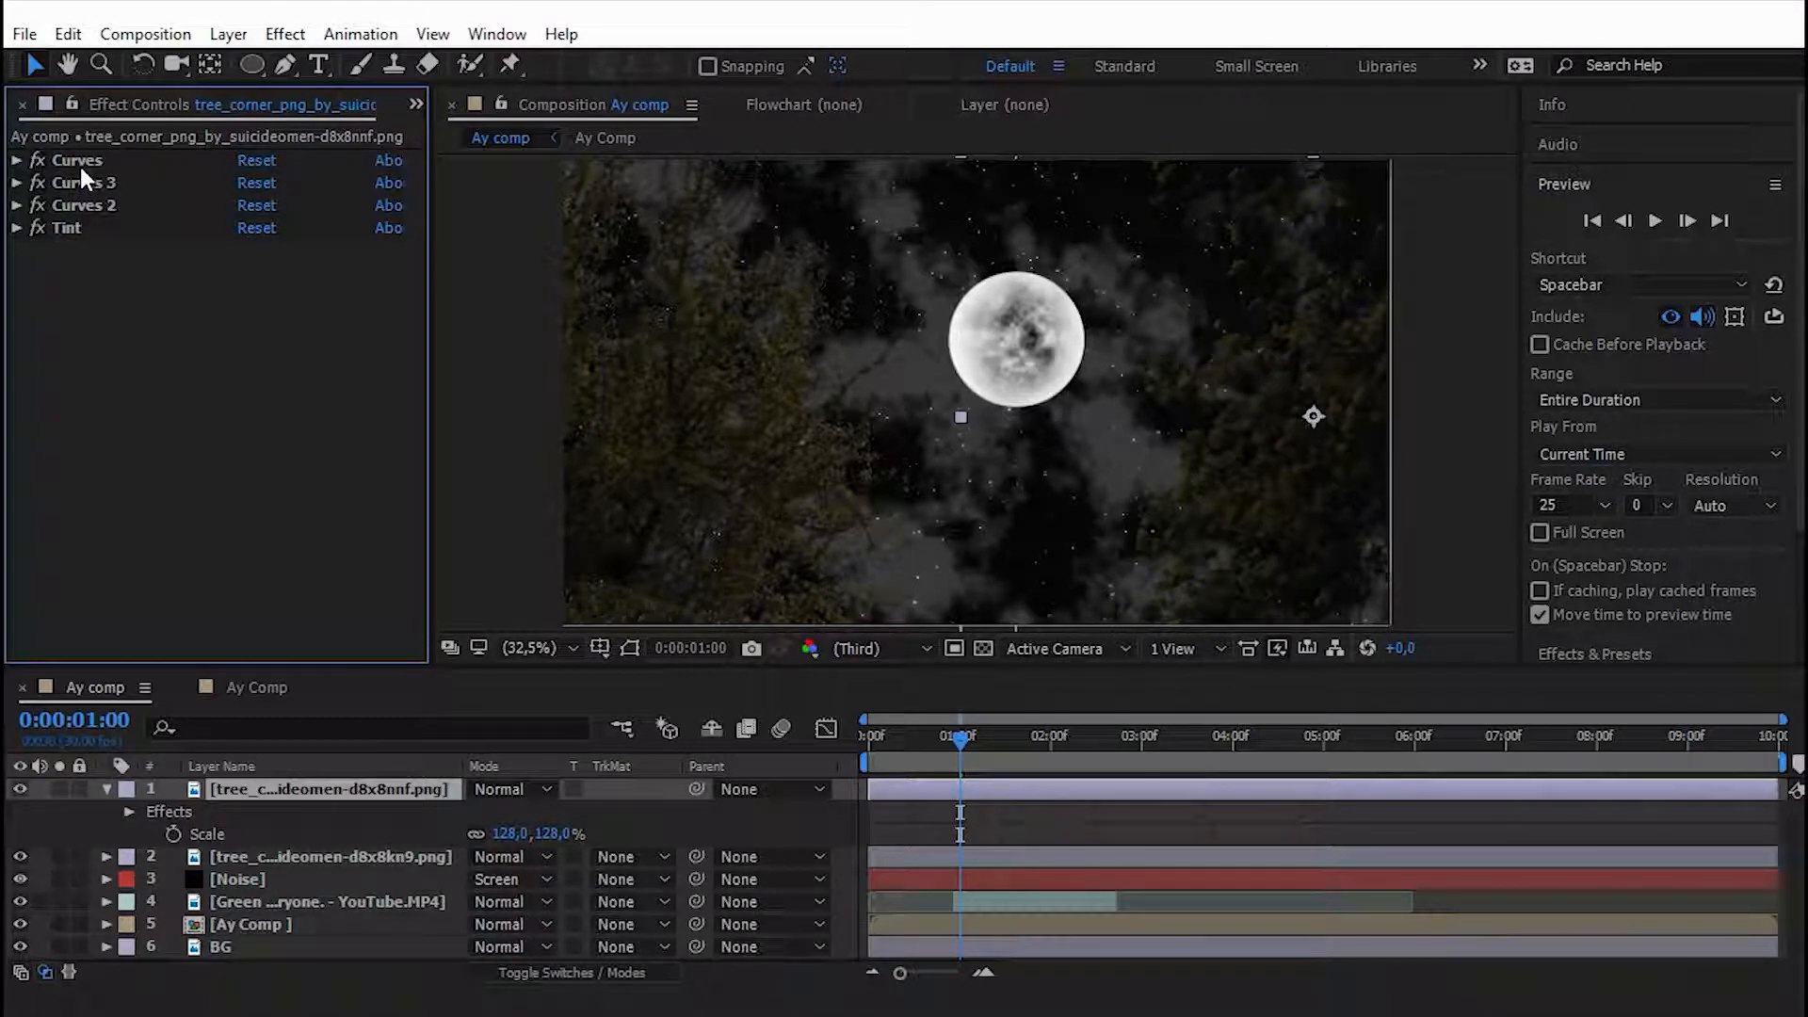
click(81, 166)
click(15, 161)
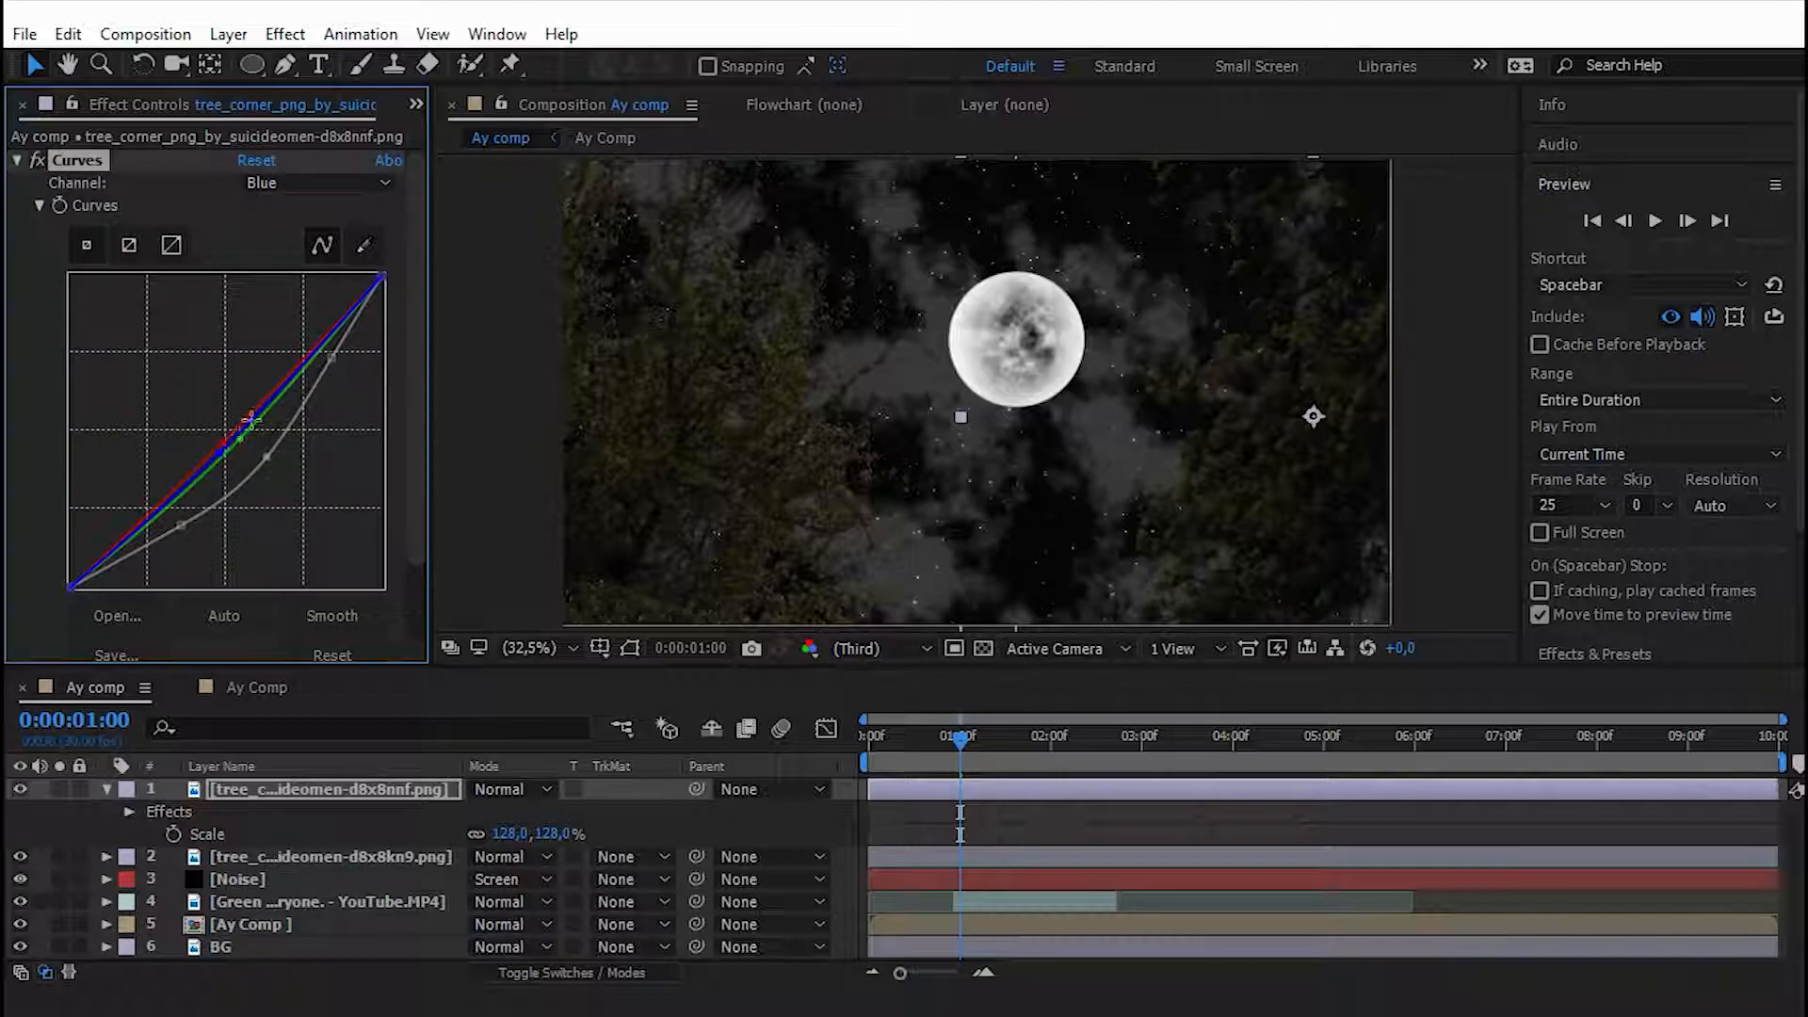
click(260, 182)
click(268, 187)
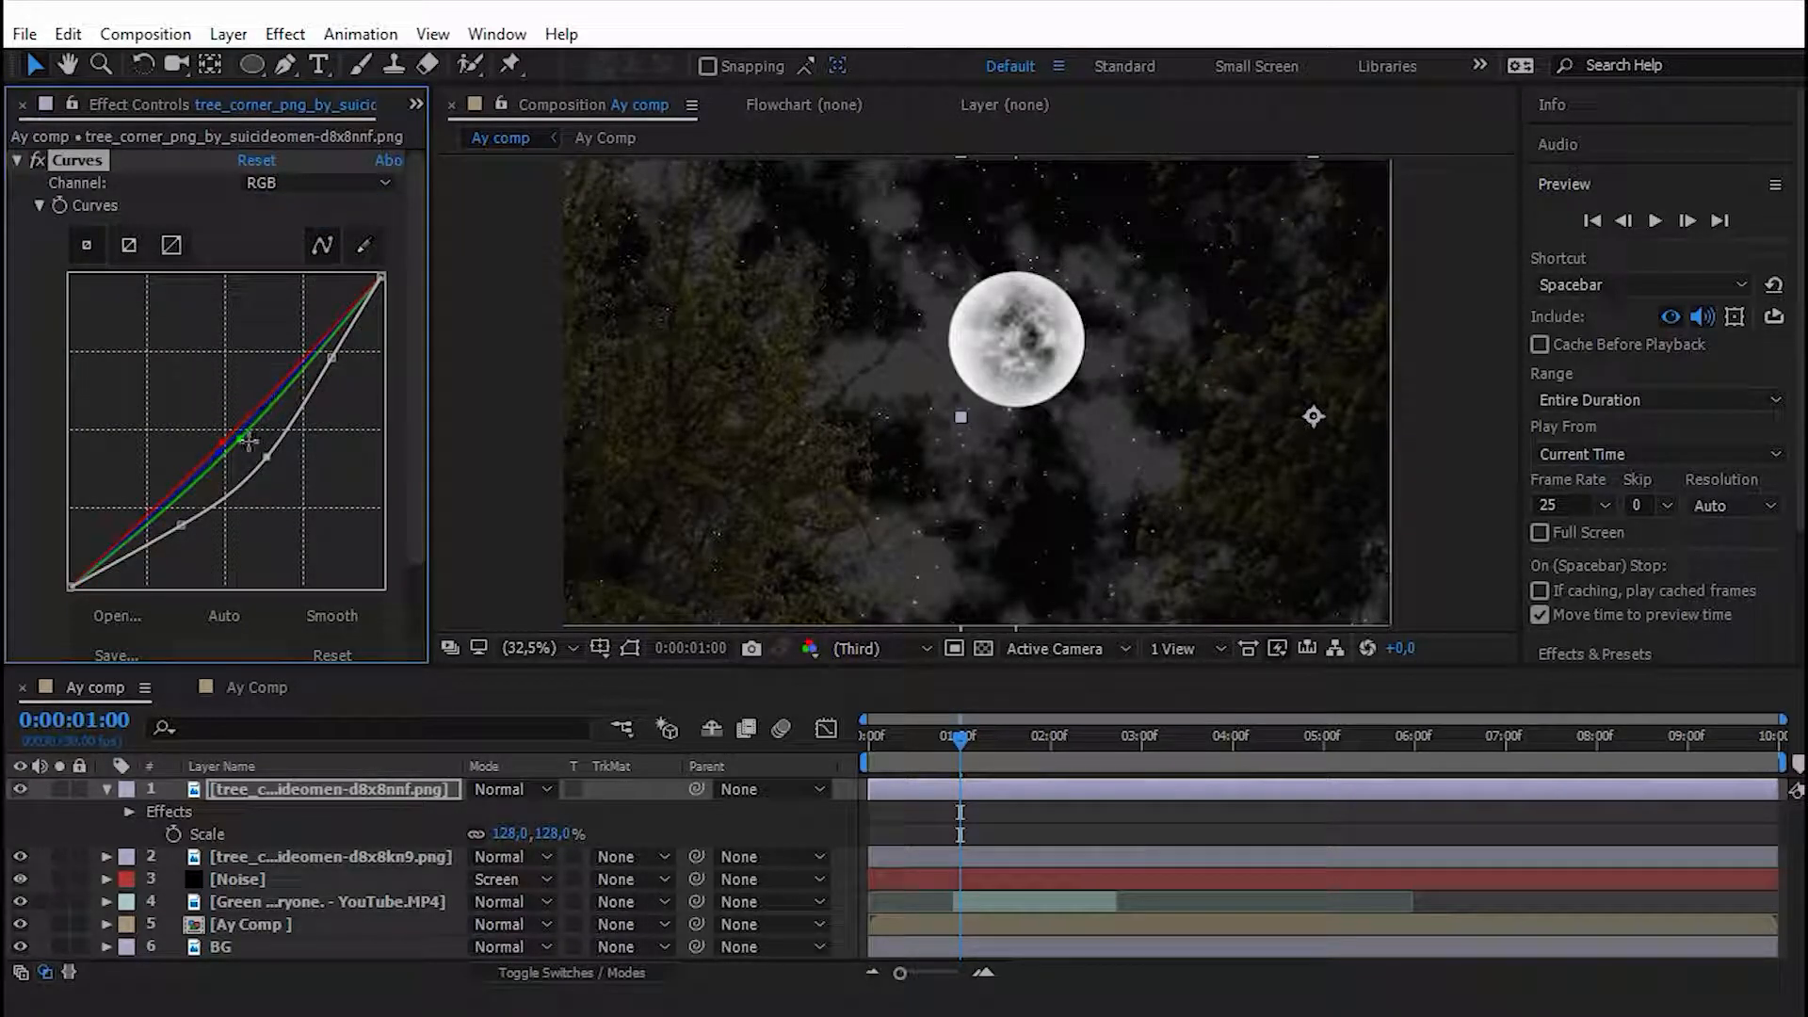
drag(268, 464, 236, 460)
drag(179, 516, 166, 506)
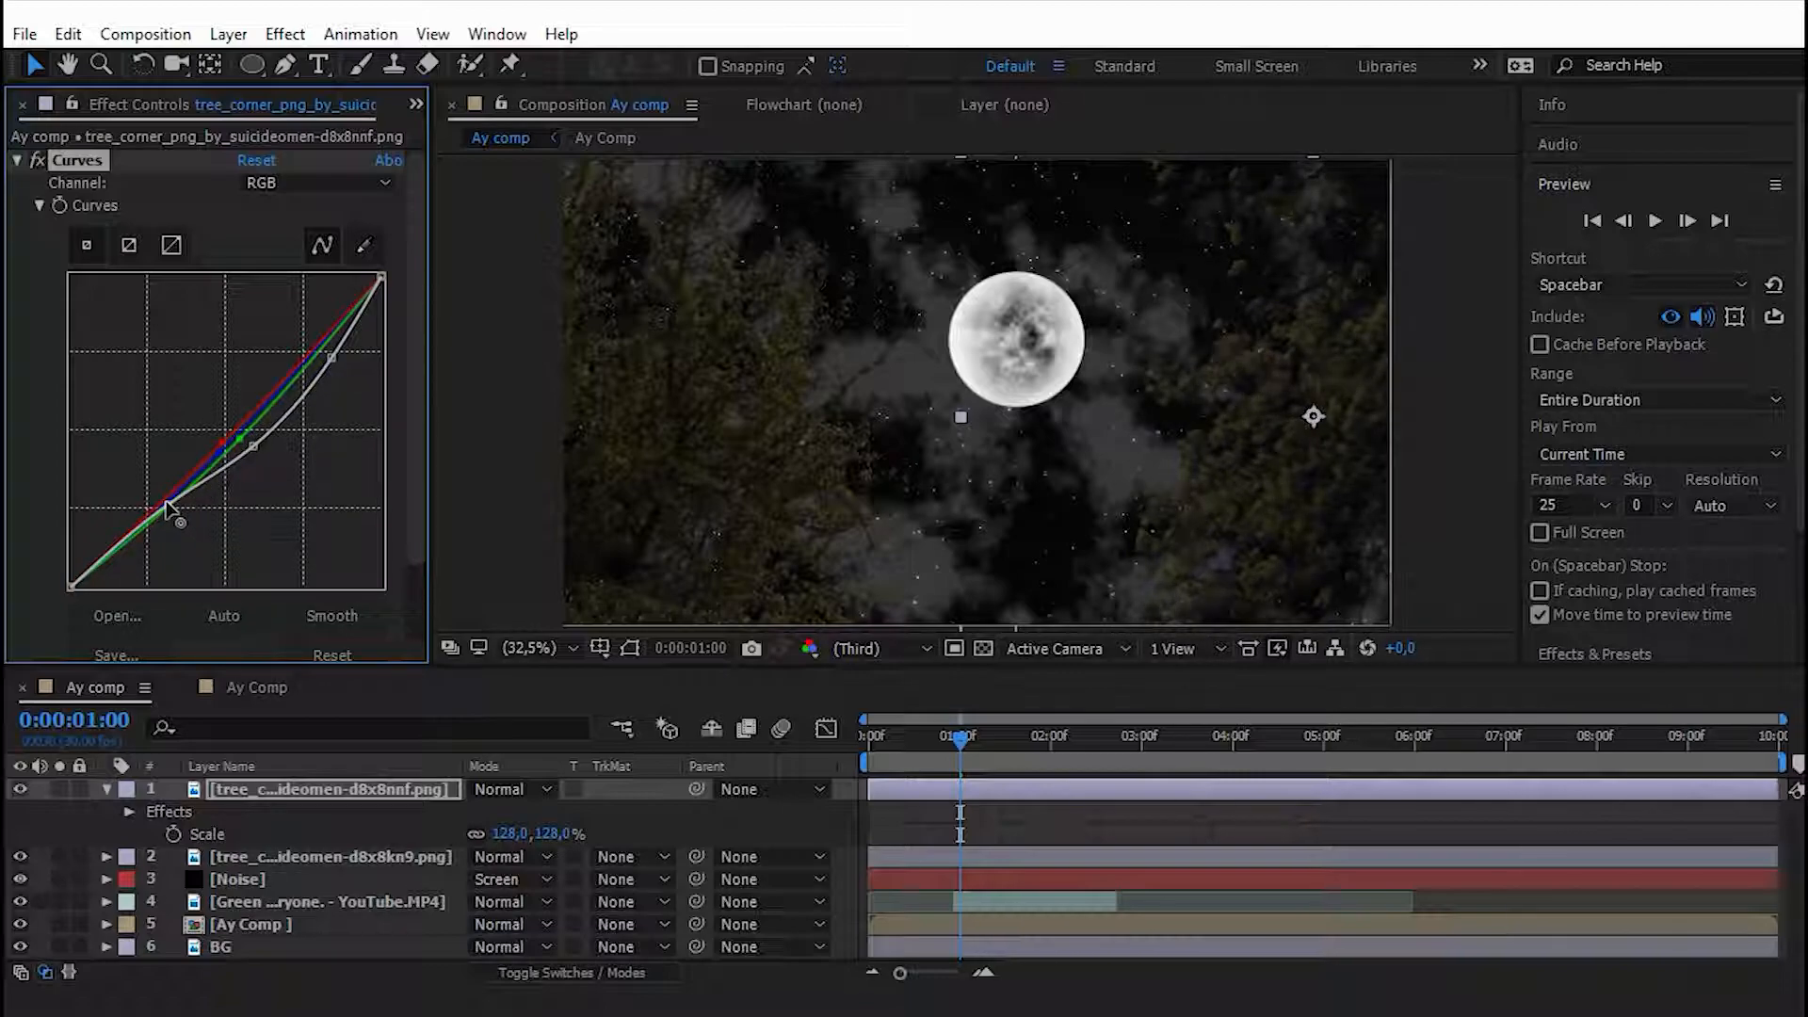
drag(320, 364, 328, 352)
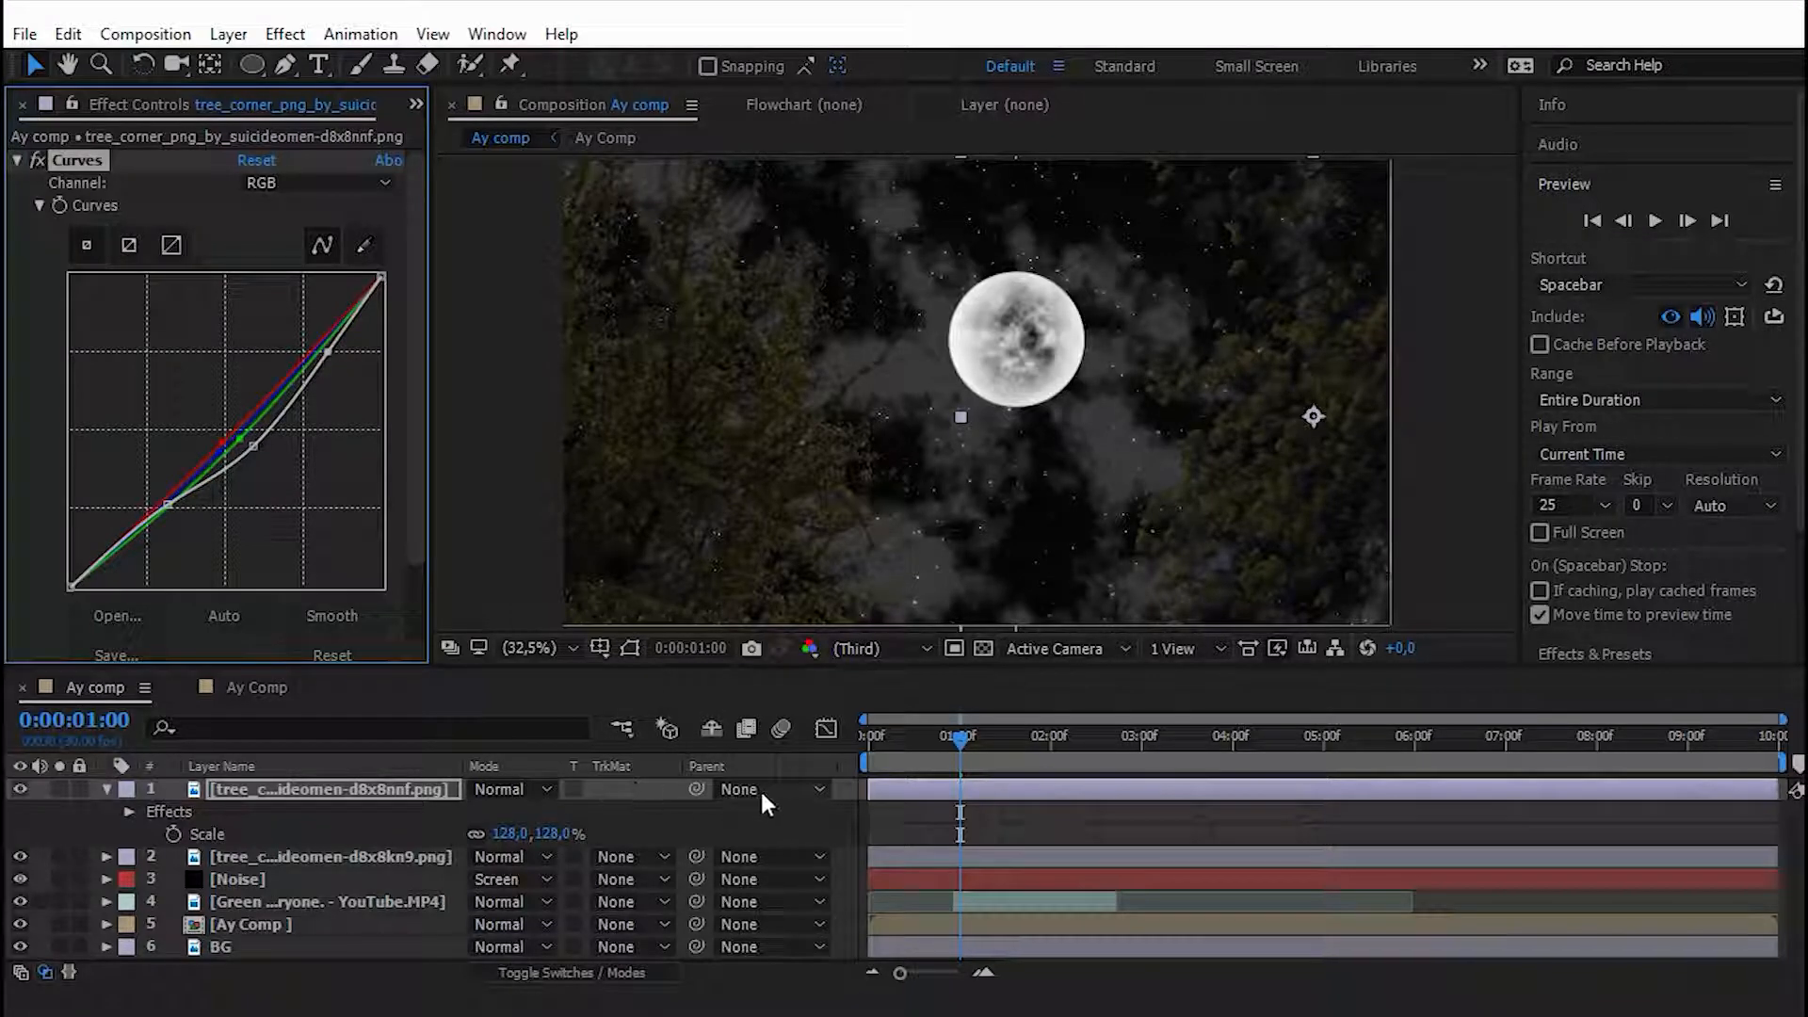
click(761, 801)
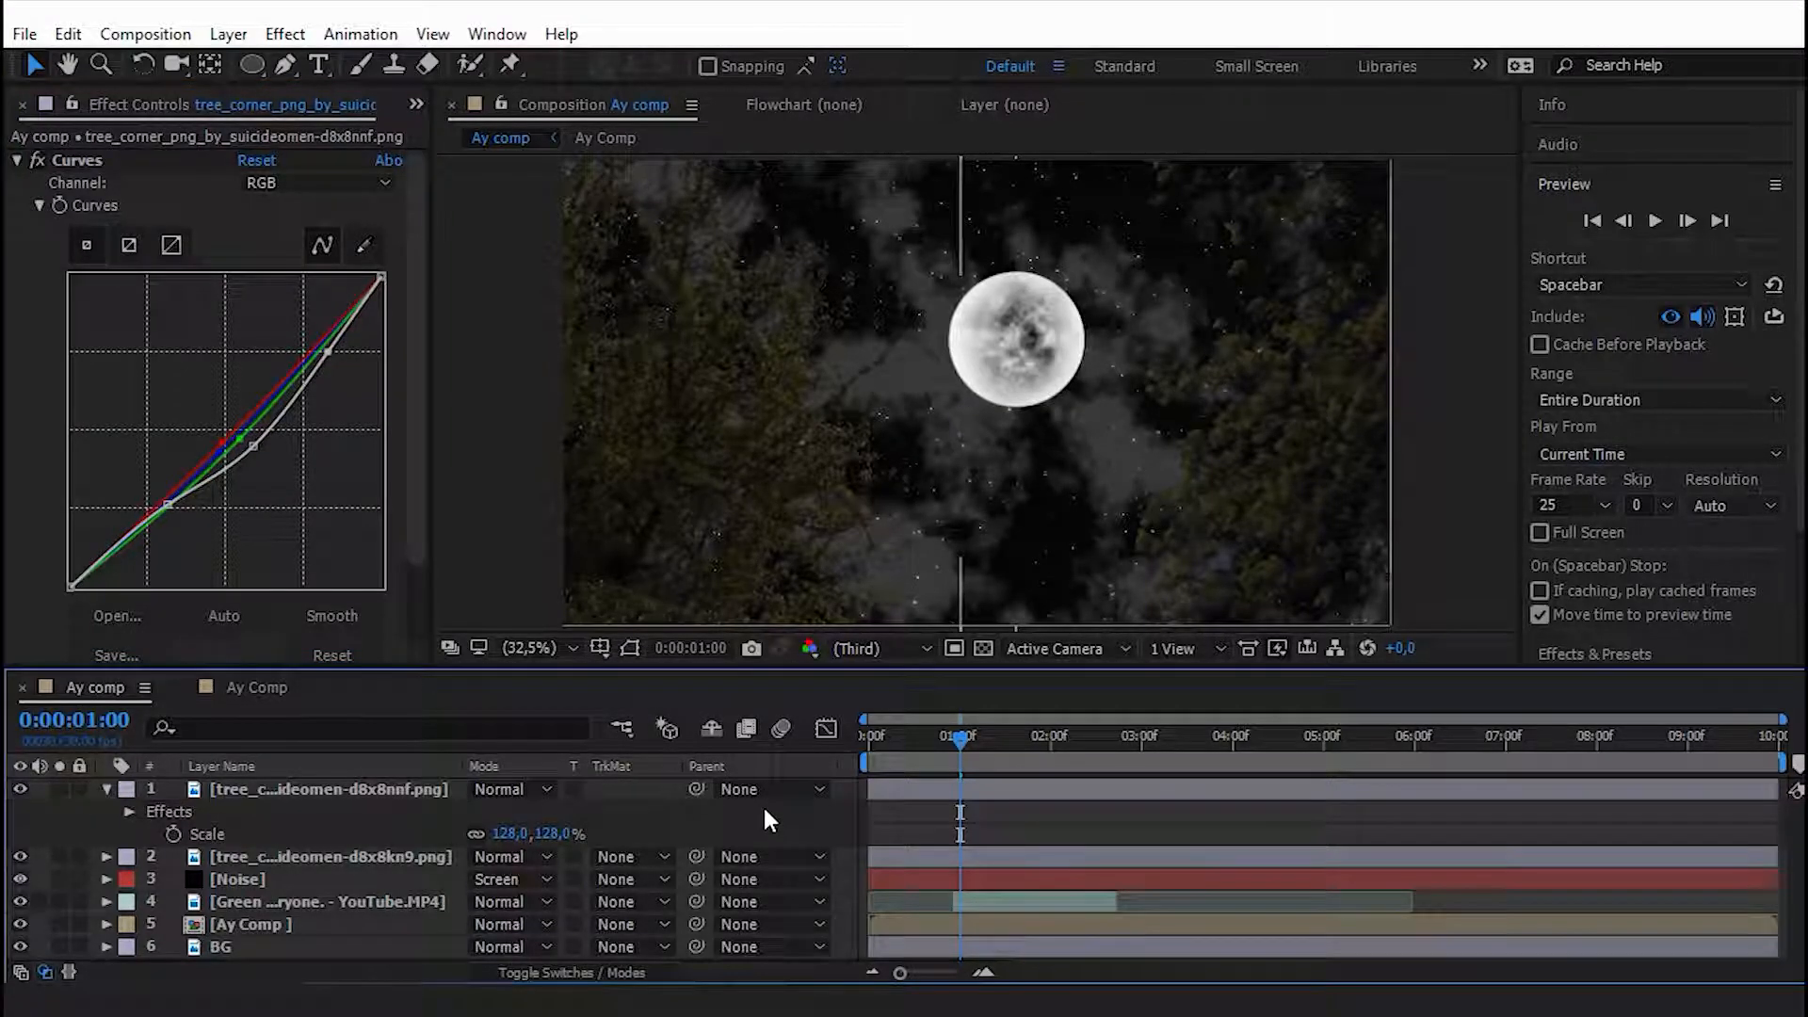
Set the right tree's Tint effect to an Amount to Tint of 18%, collapsing its first Curves effect.
click(17, 160)
click(17, 228)
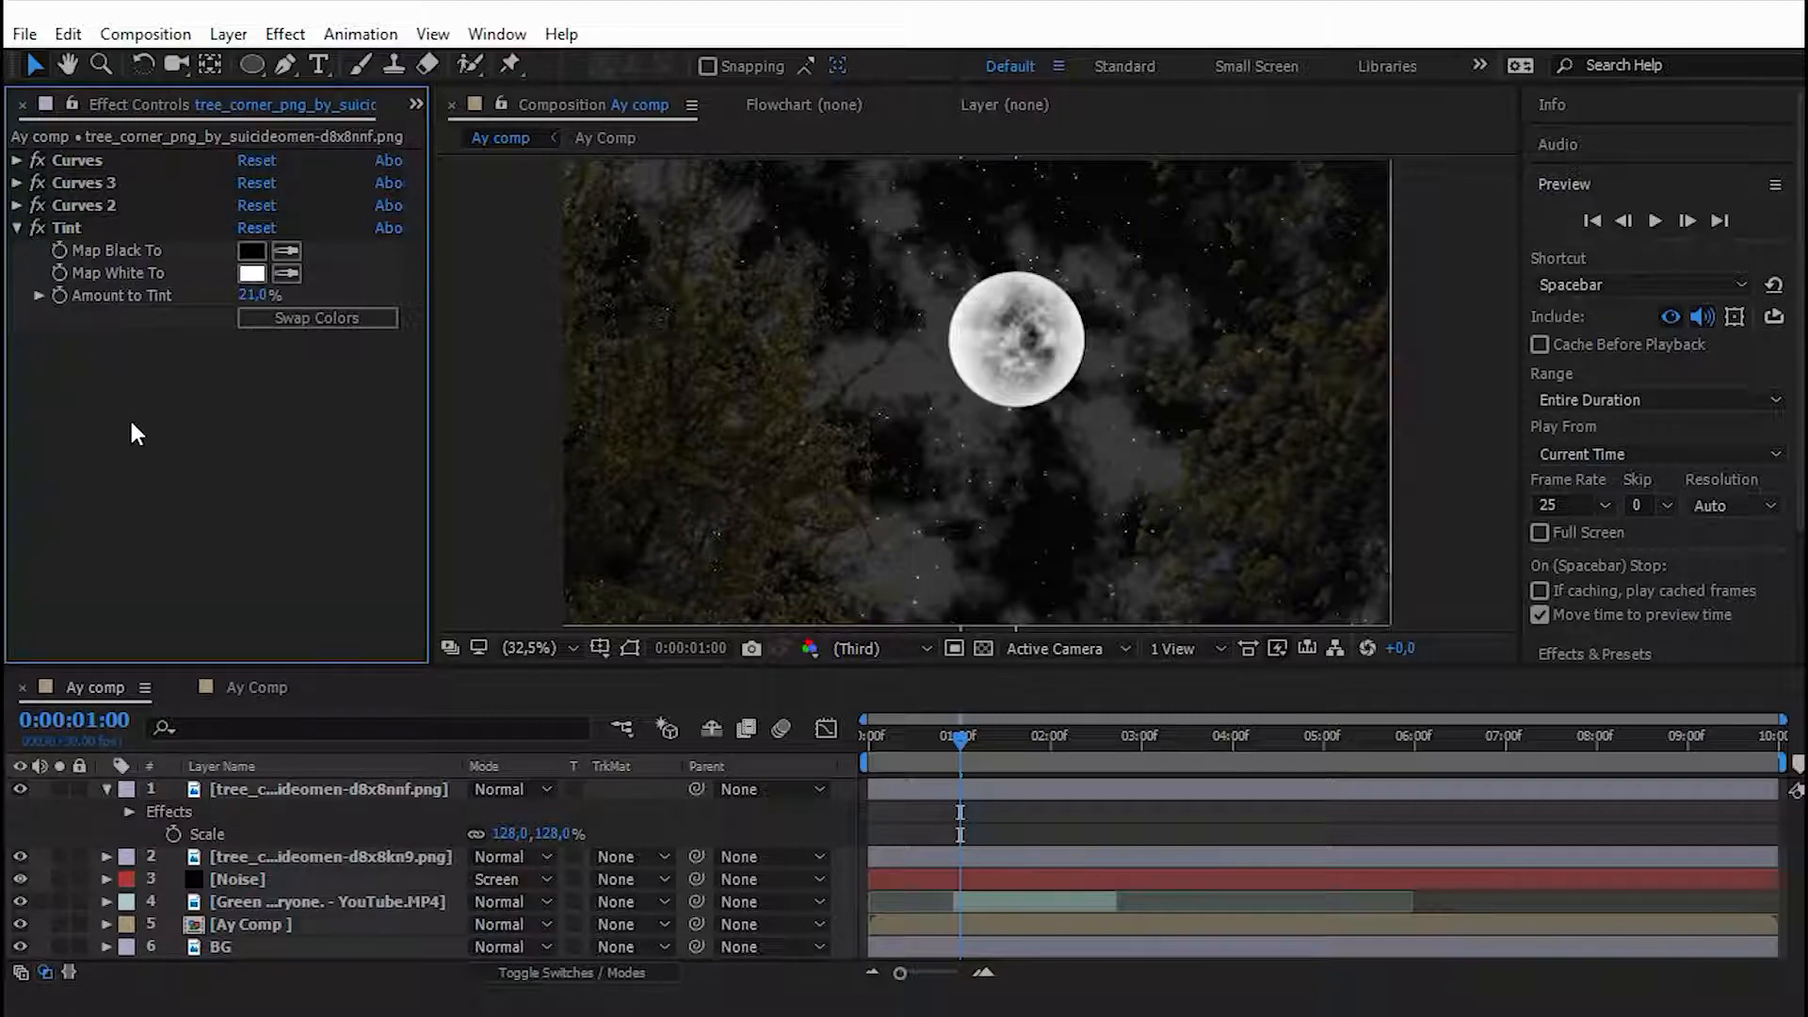
drag(247, 294, 224, 294)
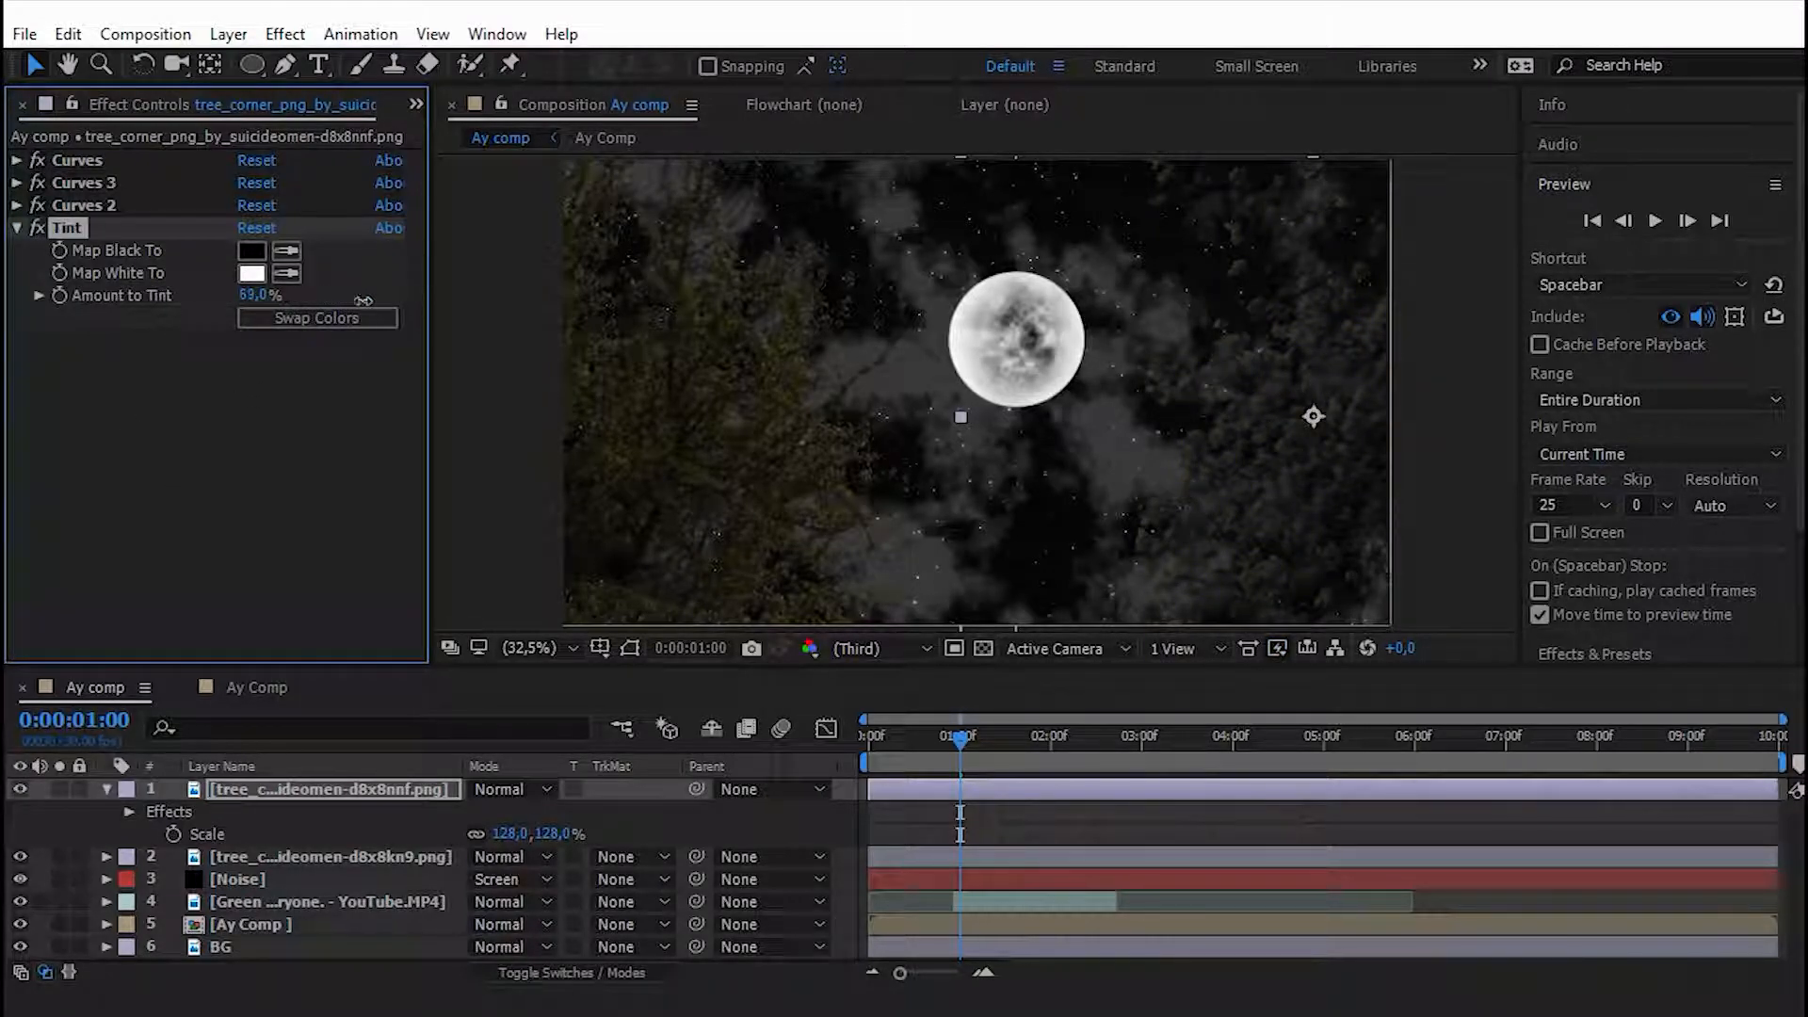
drag(233, 307, 252, 305)
Return to the start of the composition, collapse the right tree's layer properties and Tint settings, and deselect the layer.
click(950, 734)
mouse_move(950, 735)
mouse_down()
mouse_move(1231, 733)
mouse_move(509, 714)
mouse_up()
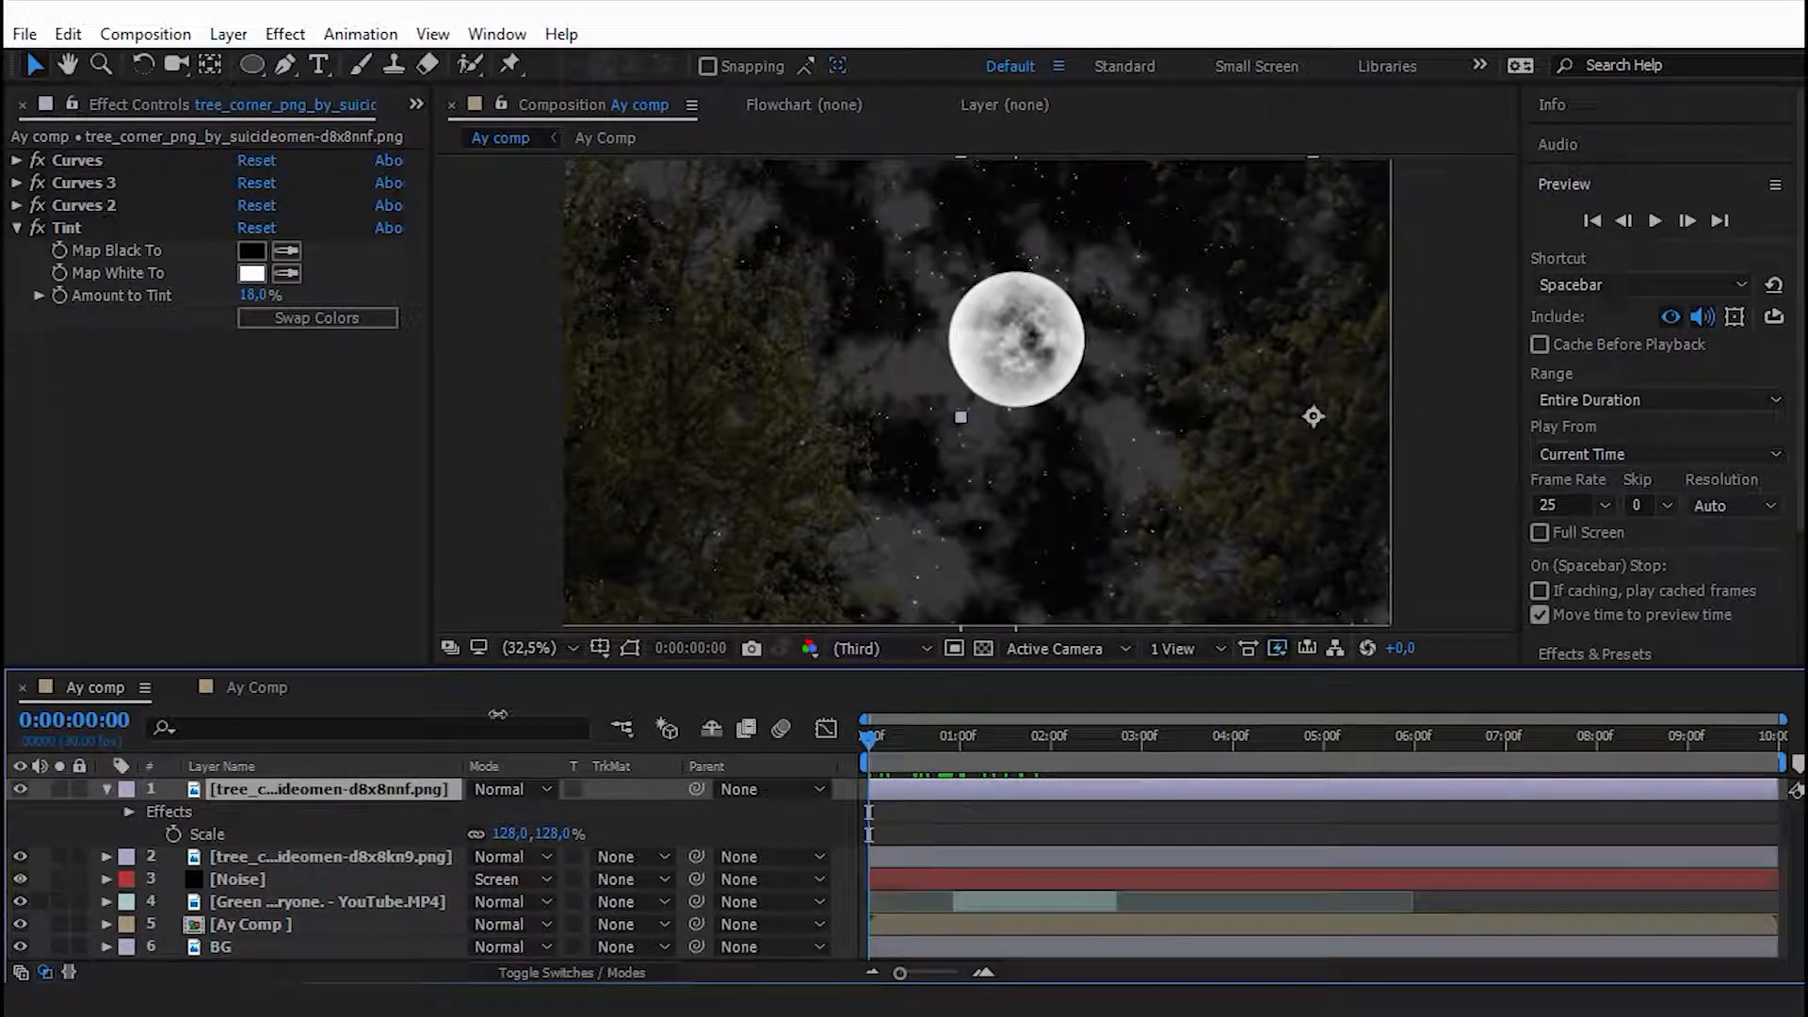
click(103, 789)
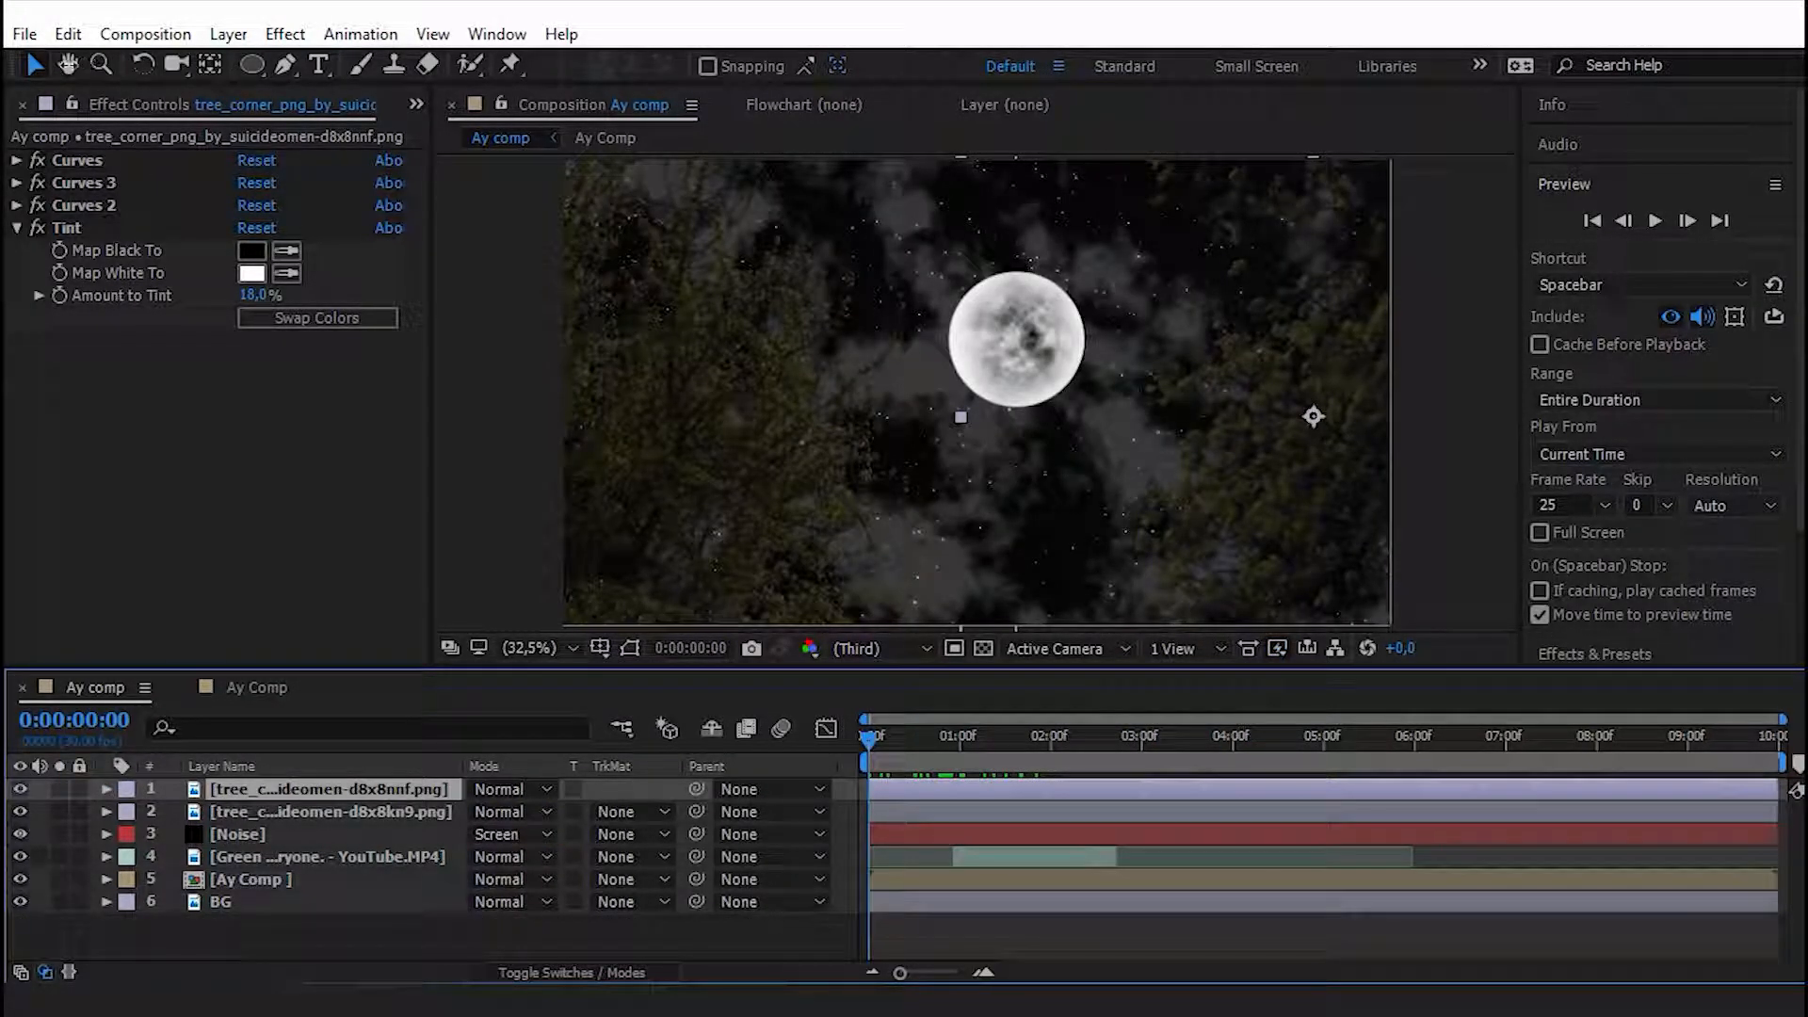
click(16, 227)
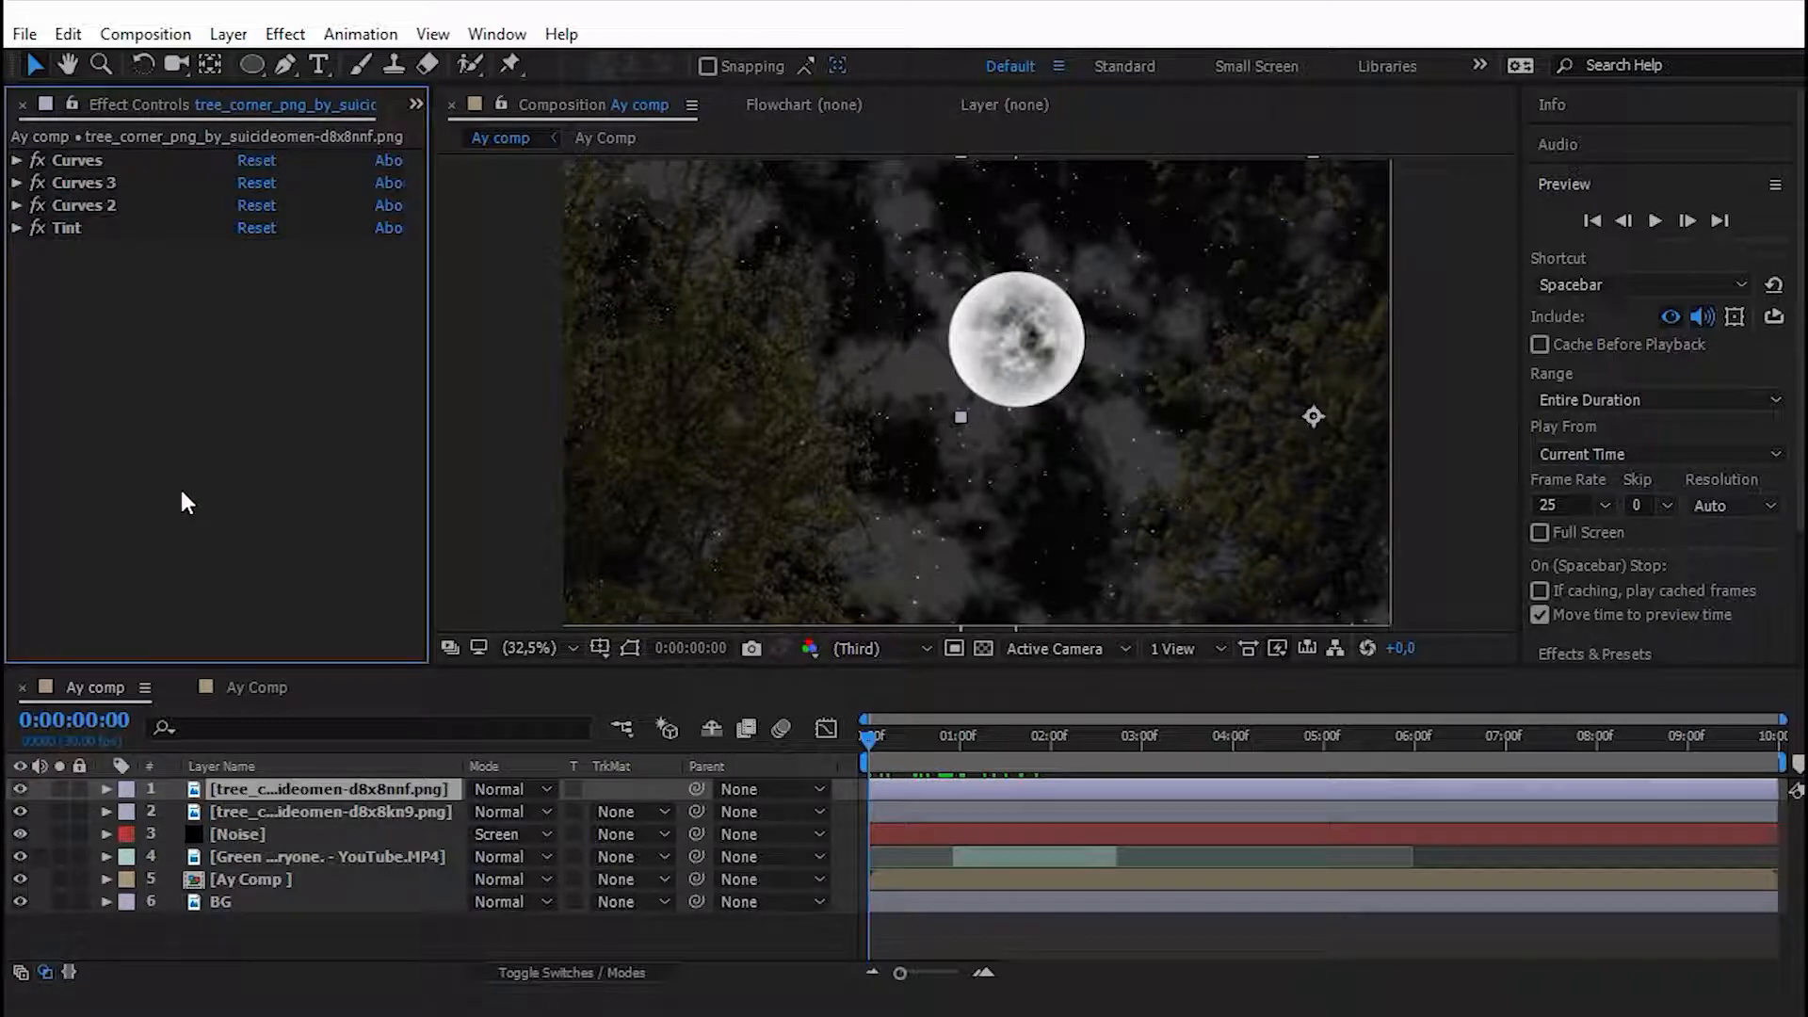
click(315, 928)
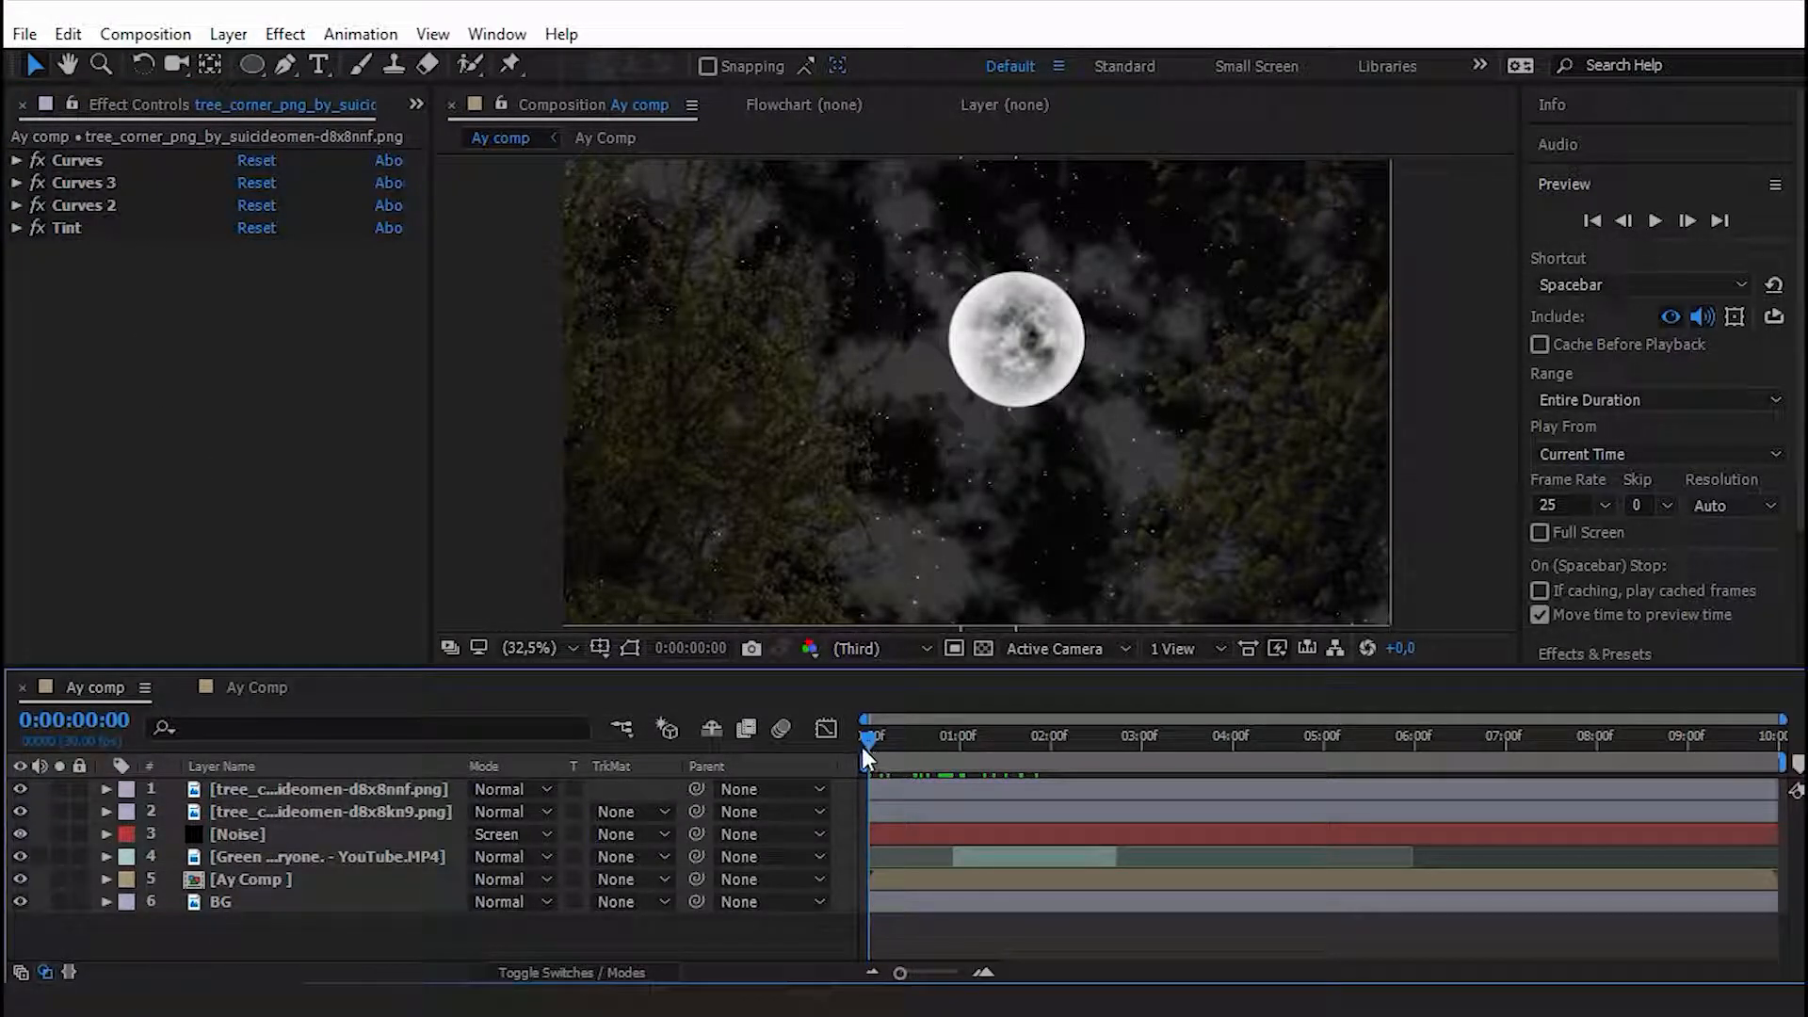
click(864, 650)
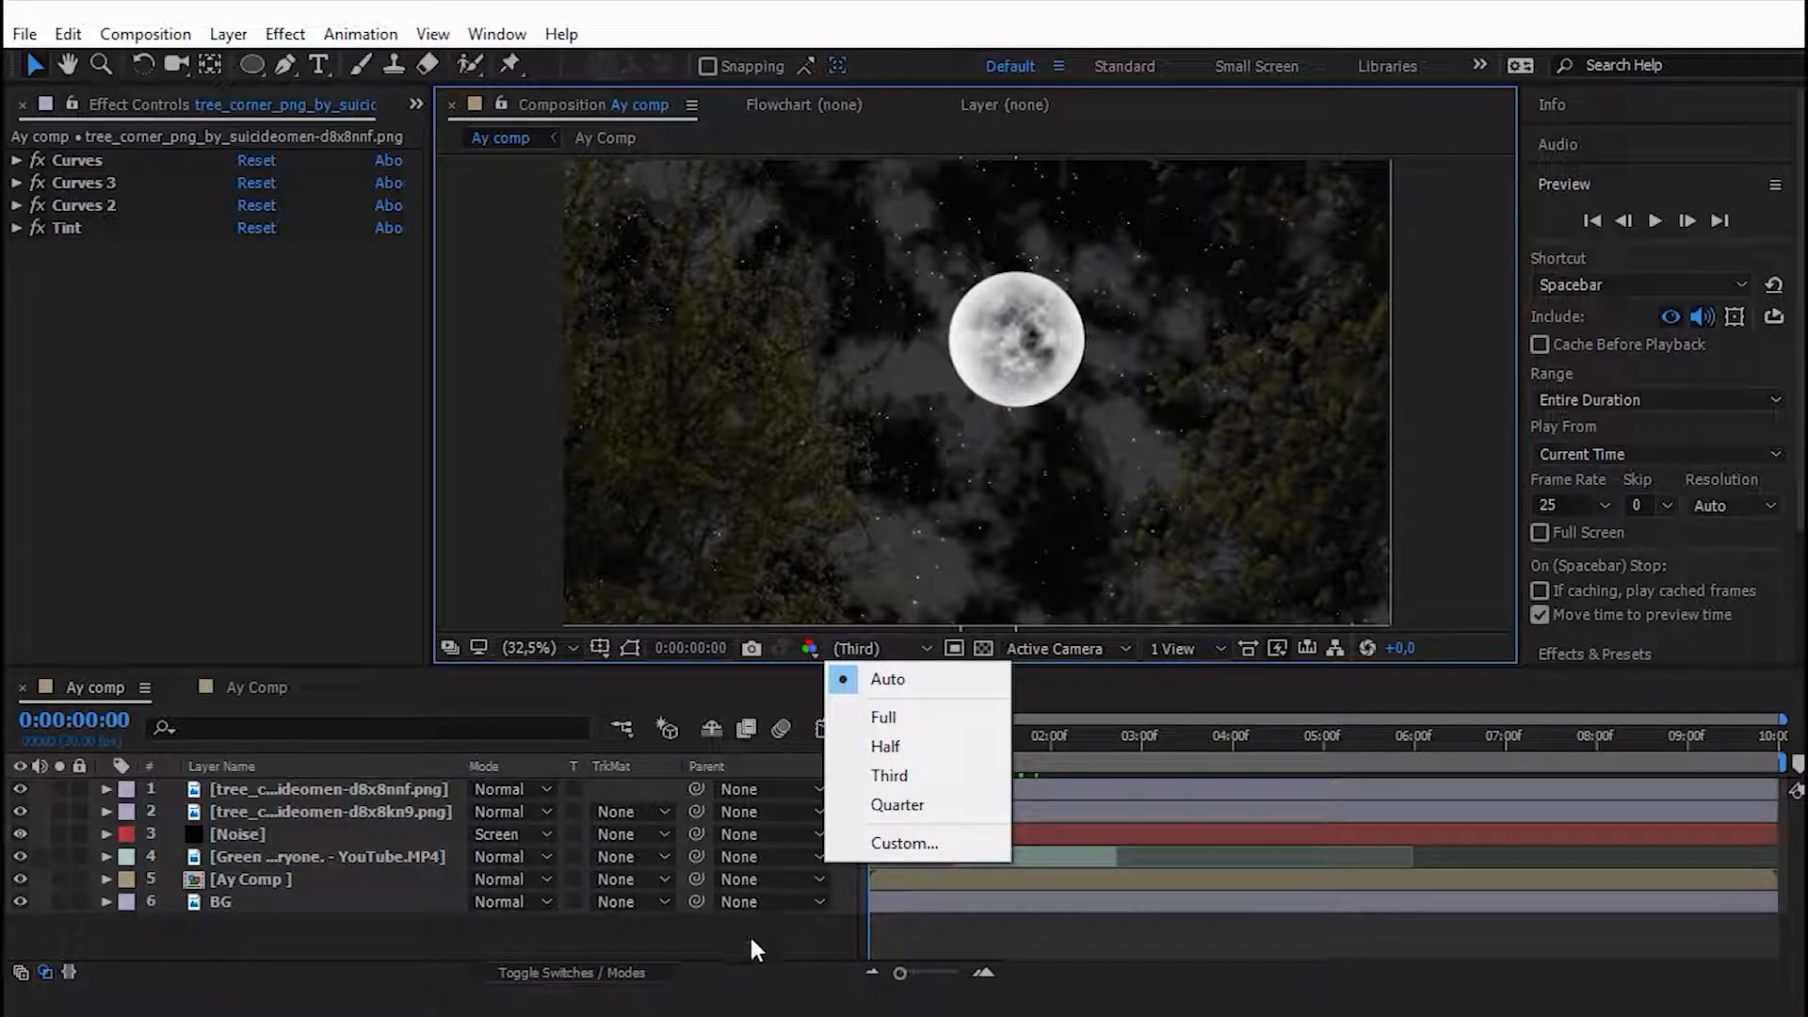
click(874, 763)
drag(870, 736, 444, 794)
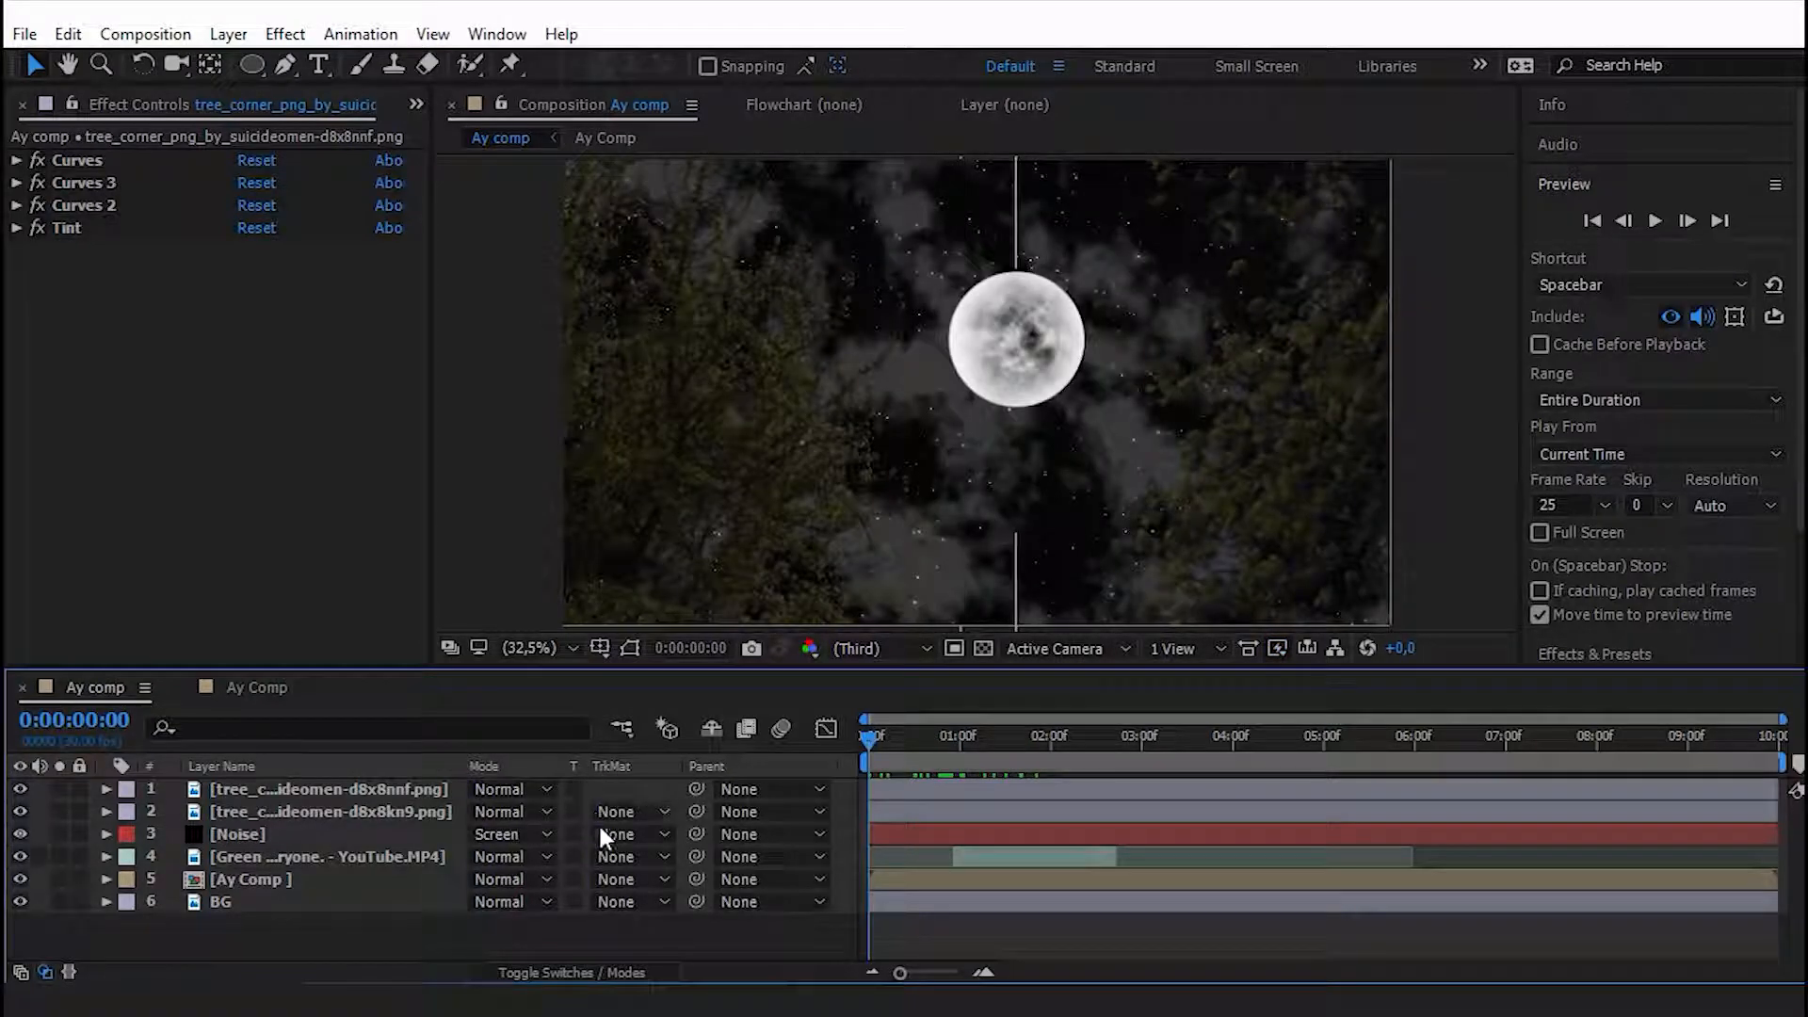
Create a null object in Ay comp and make it a 3D layer.
right_click(327, 929)
mouse_move(395, 643)
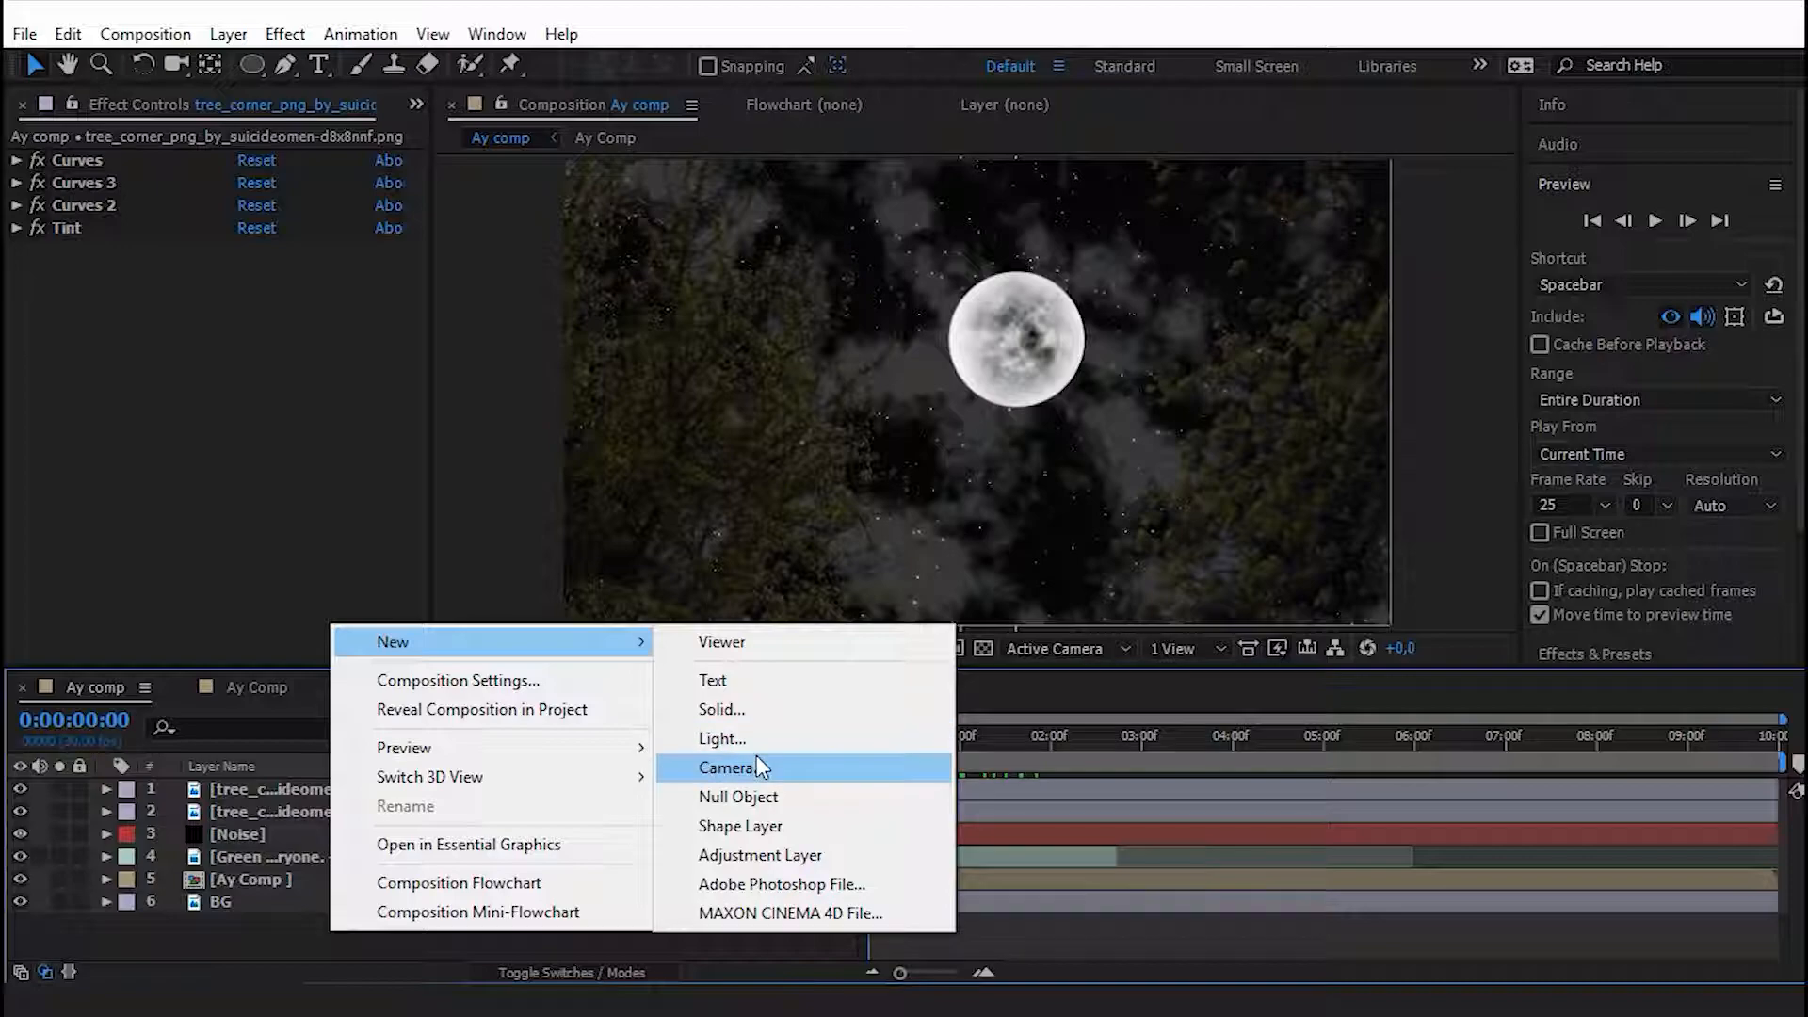
click(744, 797)
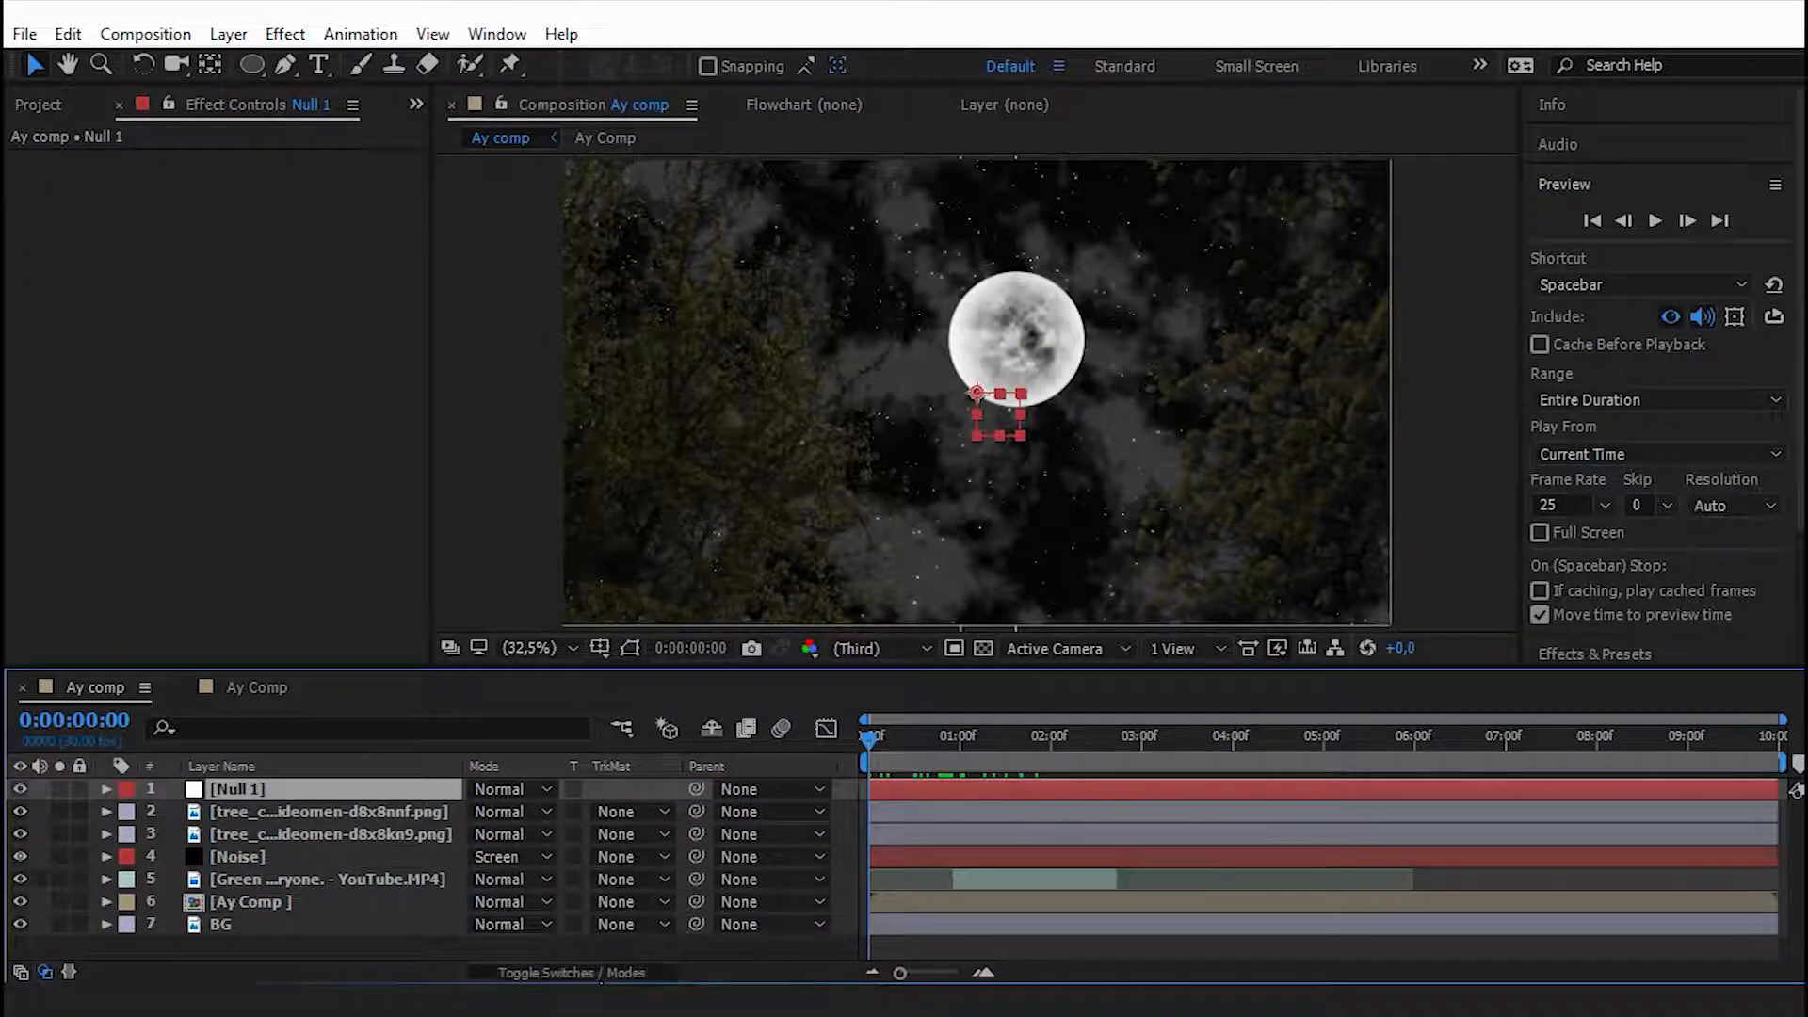
click(584, 972)
click(616, 789)
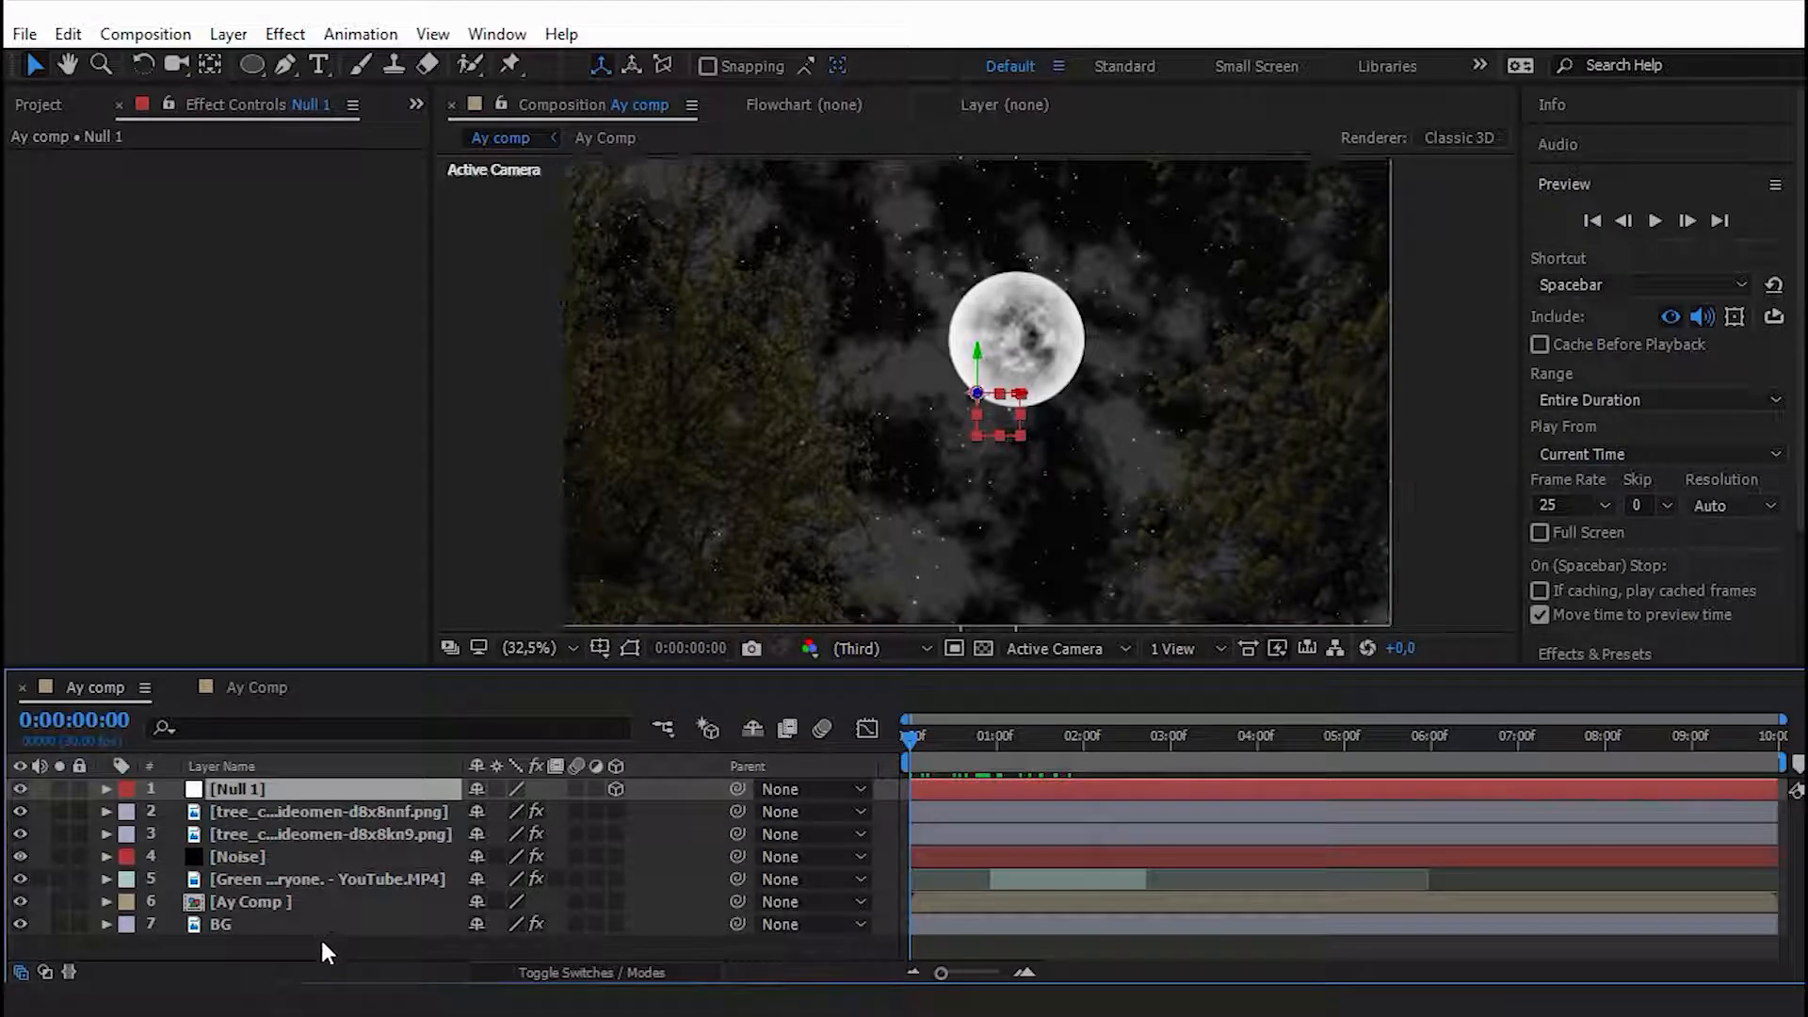
Parent both tree layers, Noise, the green-screen clip, the nested Ay Comp and BG to the Null 1 layer.
drag(359, 943, 262, 815)
drag(737, 856, 279, 782)
click(348, 947)
Set a Scale keyframe on the Null 1 layer at the last frame, 0:00:09:29.
click(279, 789)
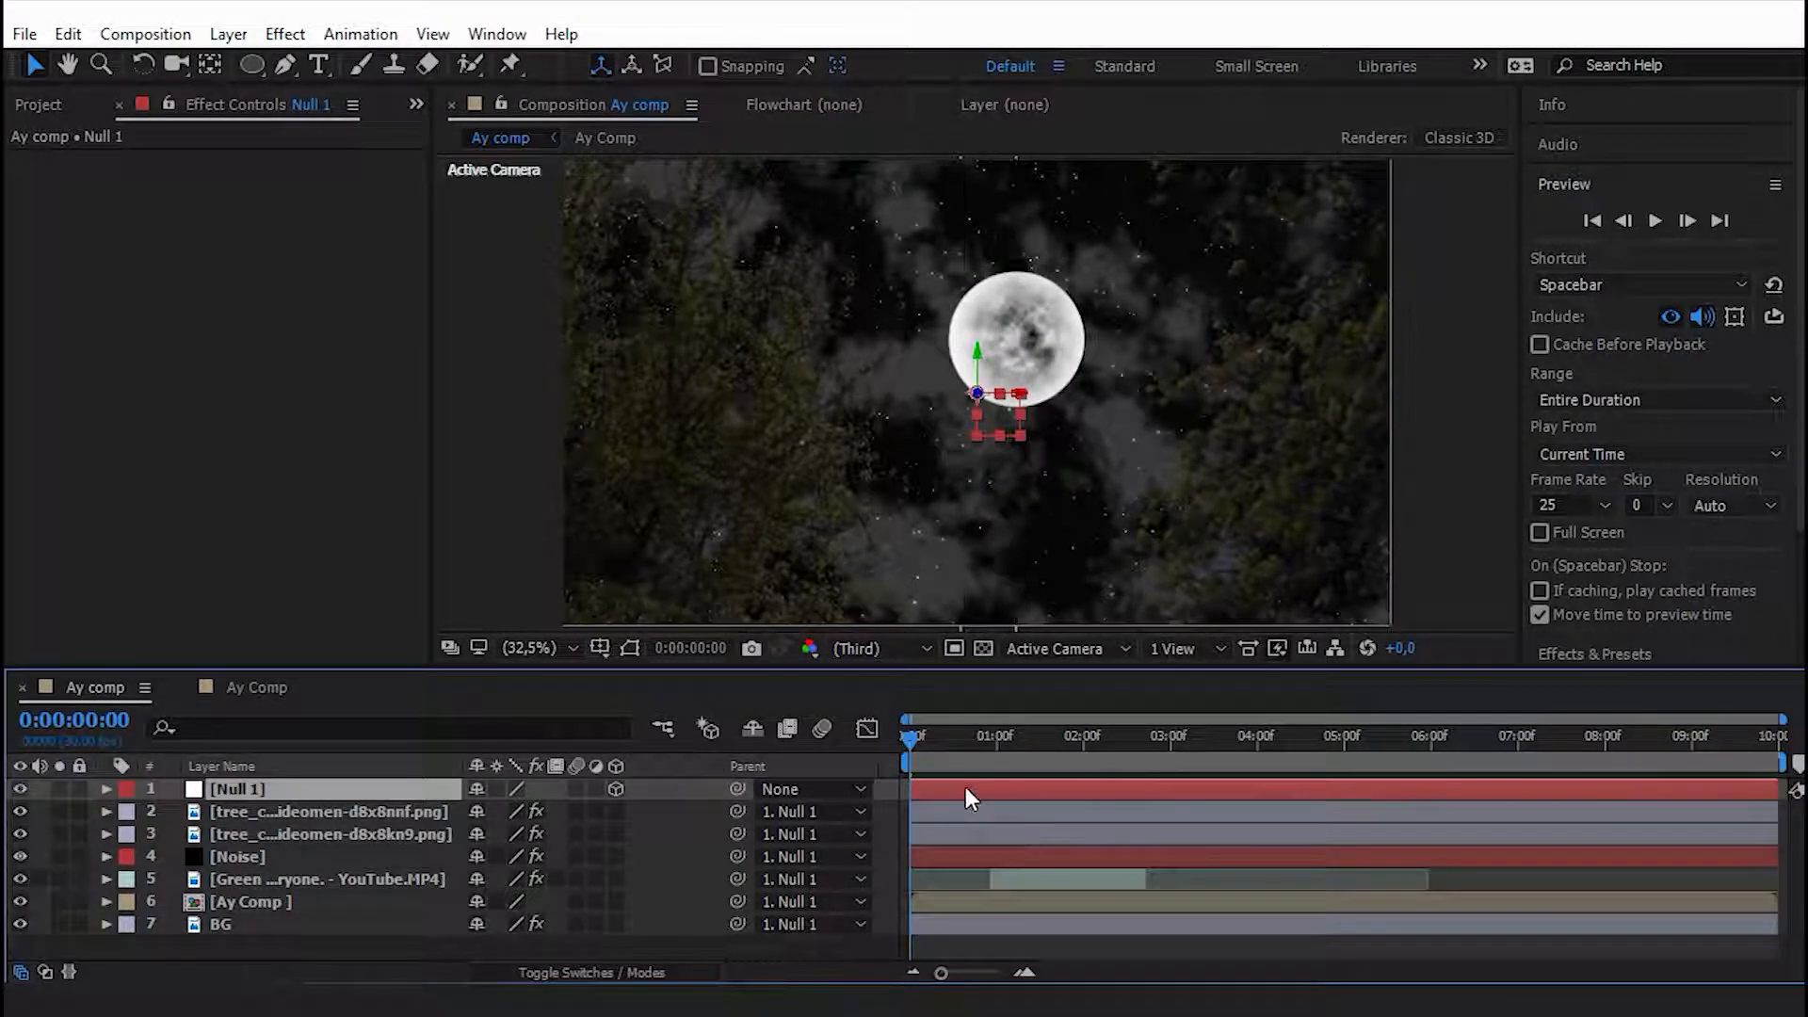
key(p)
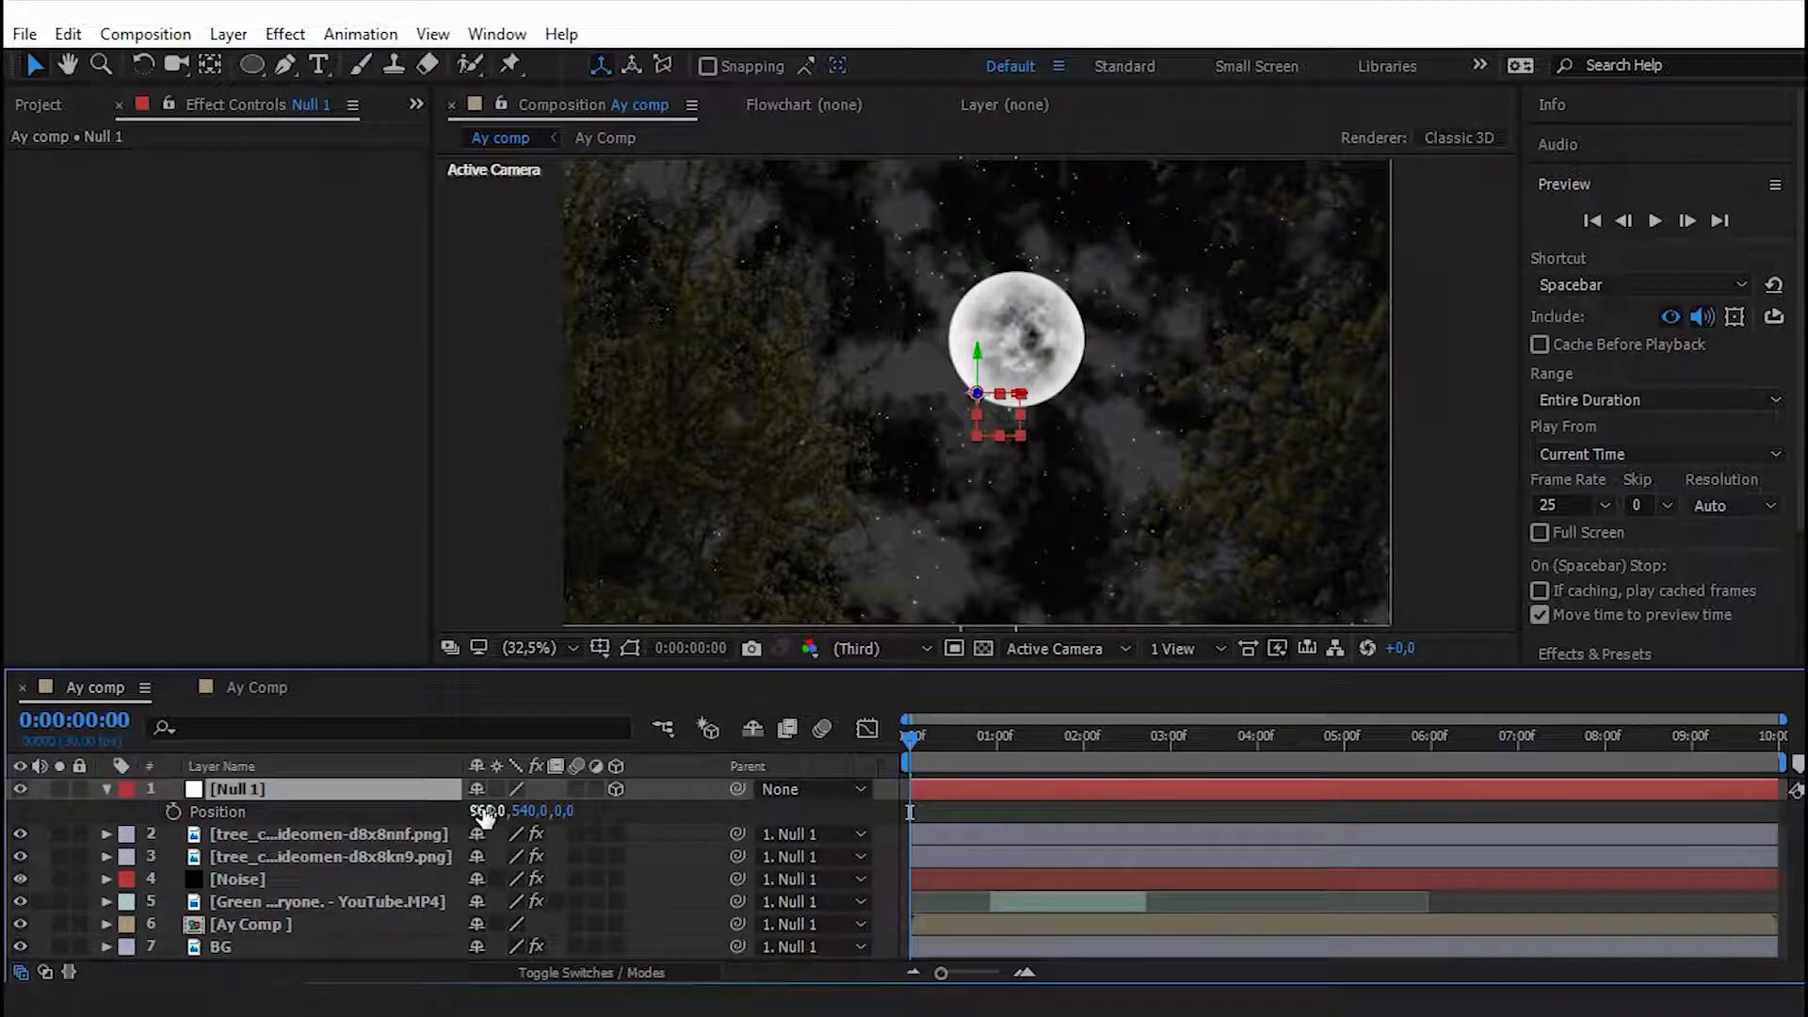
key(s)
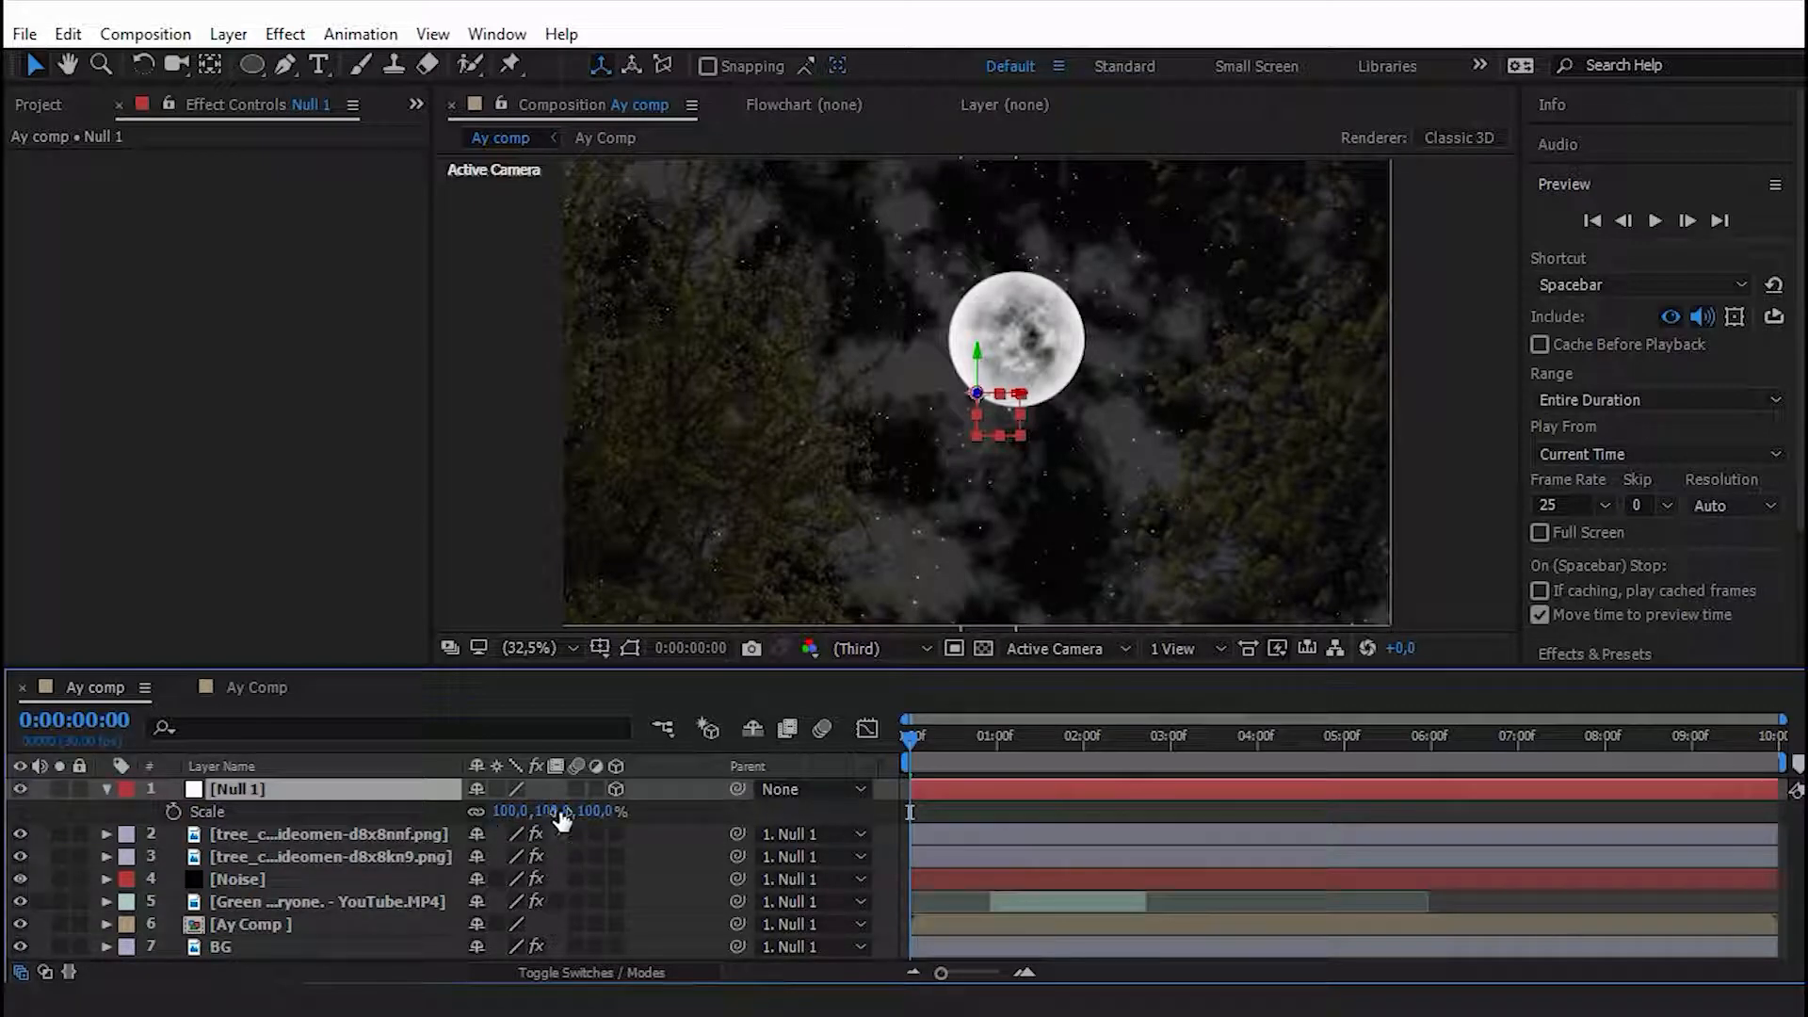
click(1768, 746)
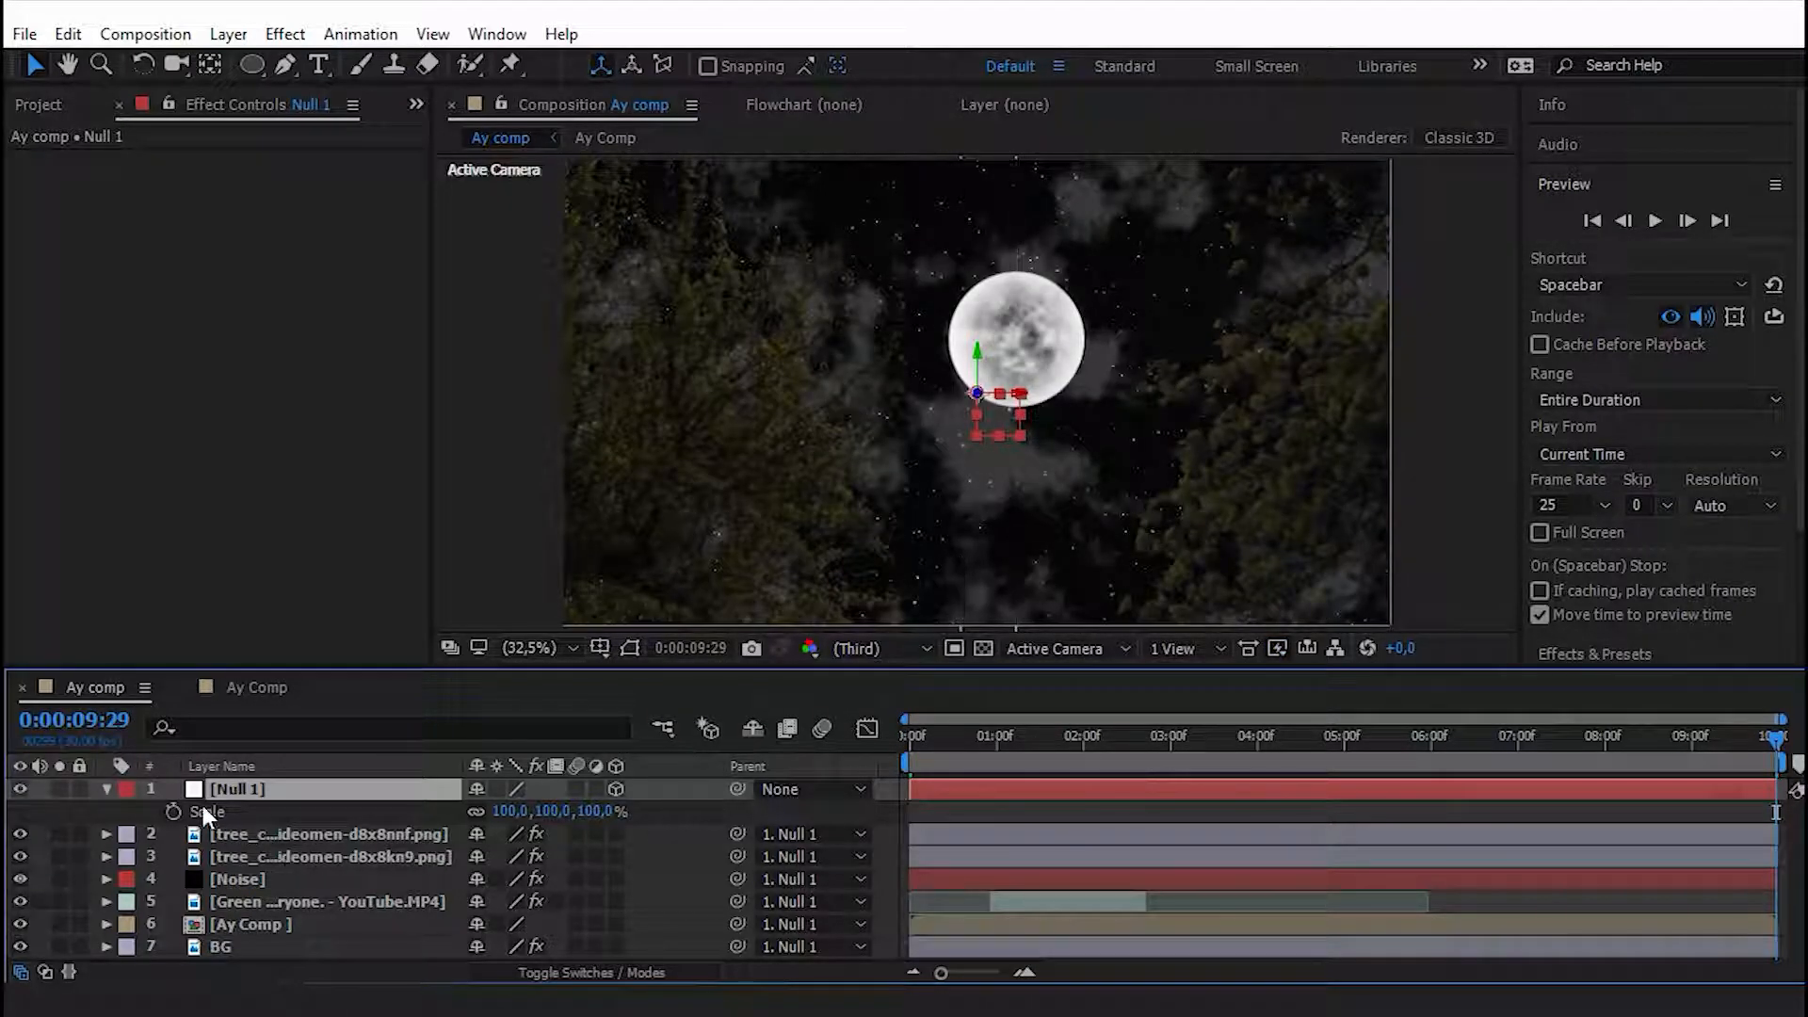
click(172, 811)
Keyframe the Null 1 layer's Scale at 110% on the first frame of the composition.
click(912, 745)
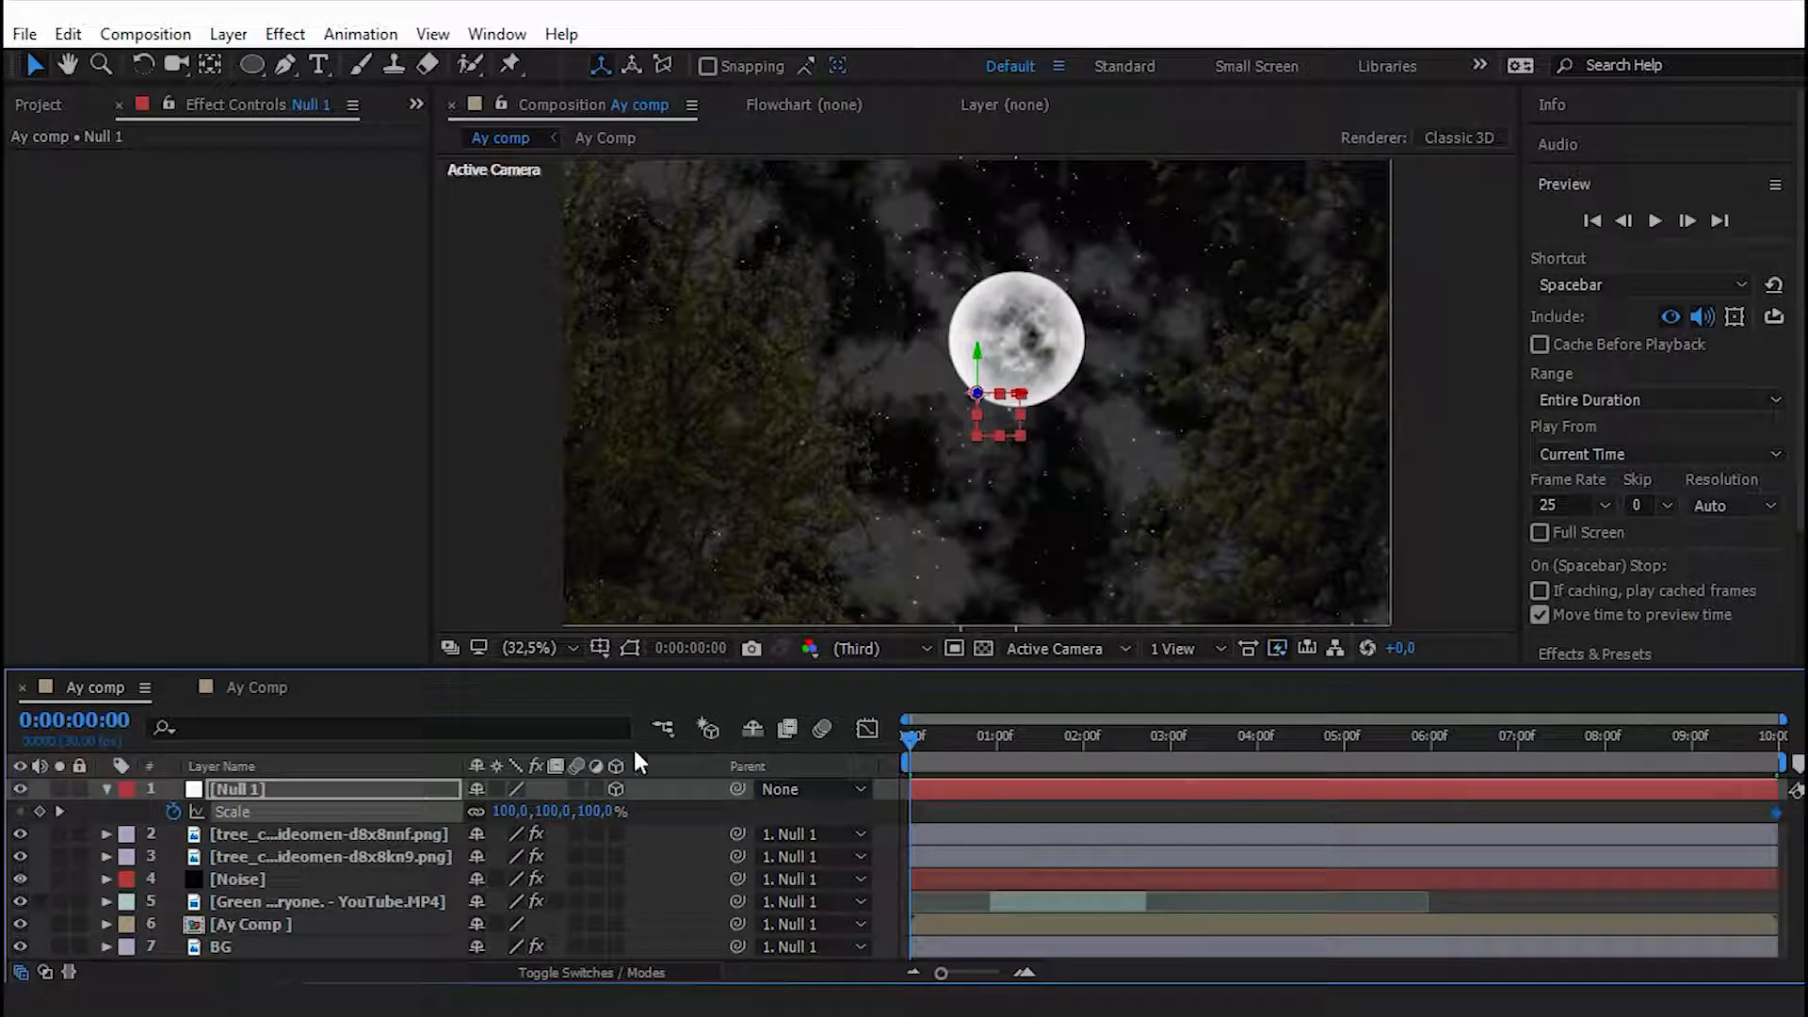
click(509, 810)
text(110)
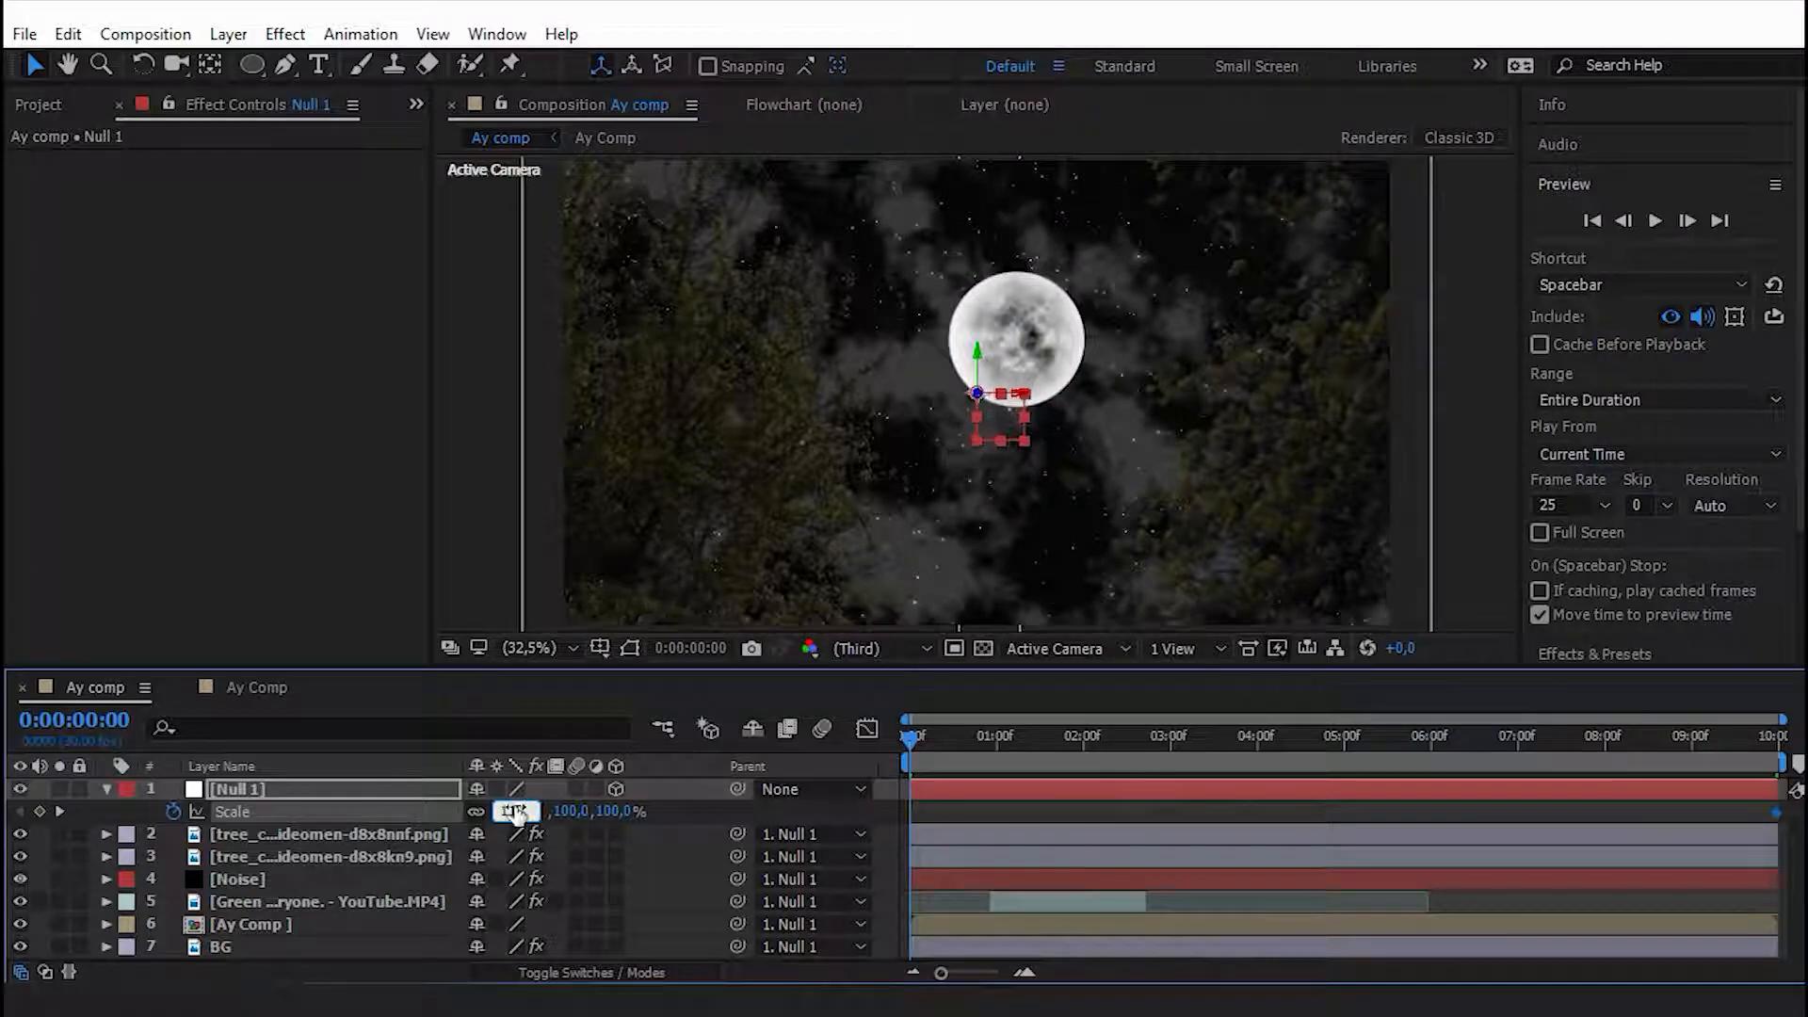
key(Return)
Try a starting Scale of 115% on Null 1, preview the animation, and restore the value to 110%.
click(511, 811)
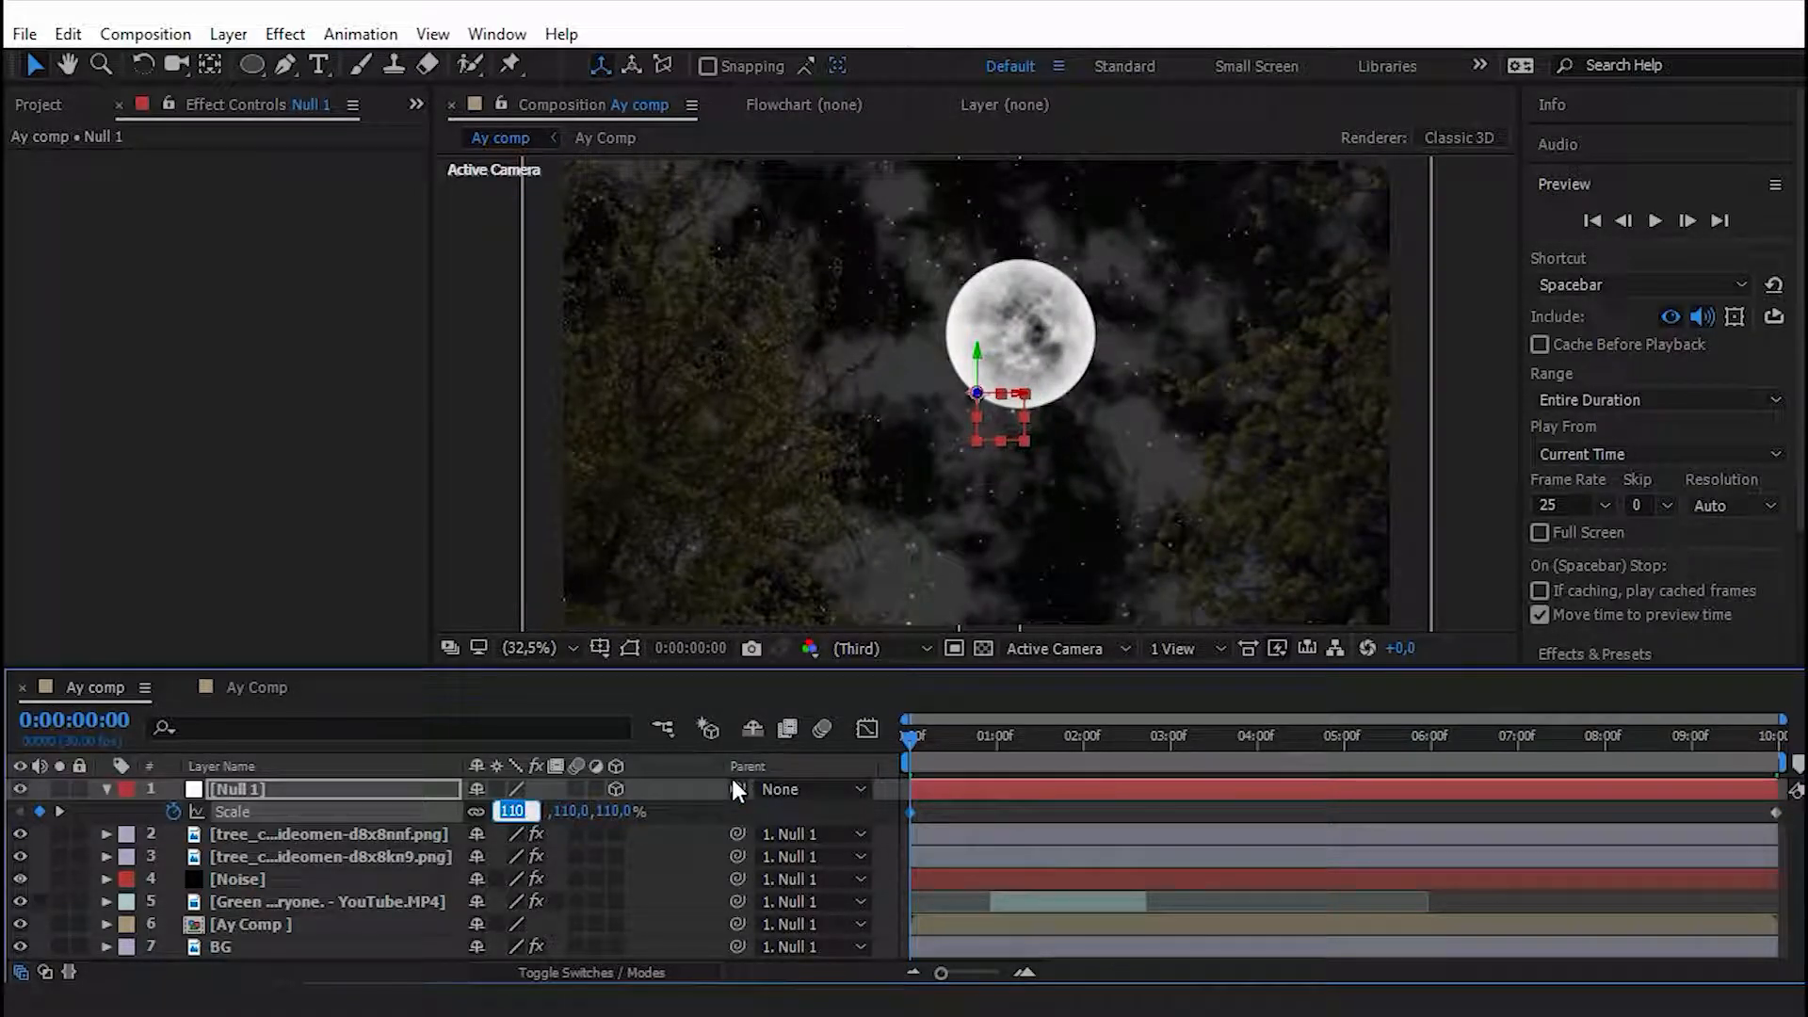
text(115)
key(Return)
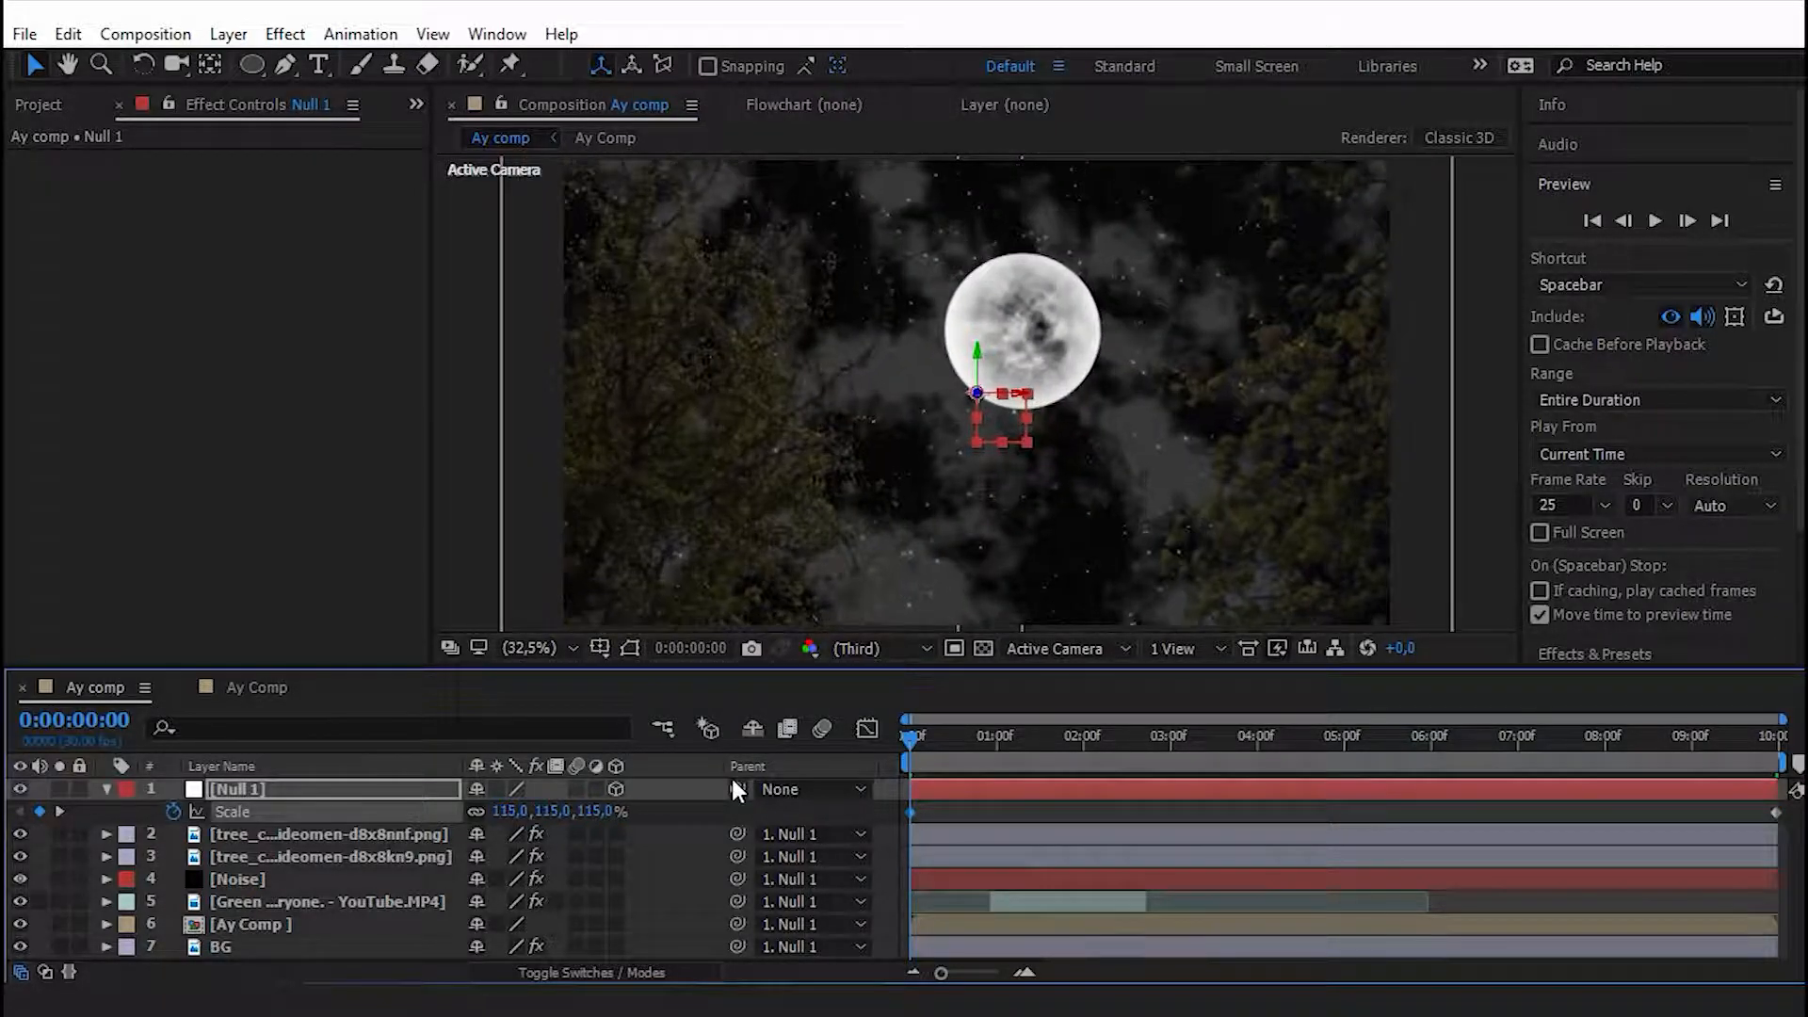
drag(910, 744, 751, 753)
key(space)
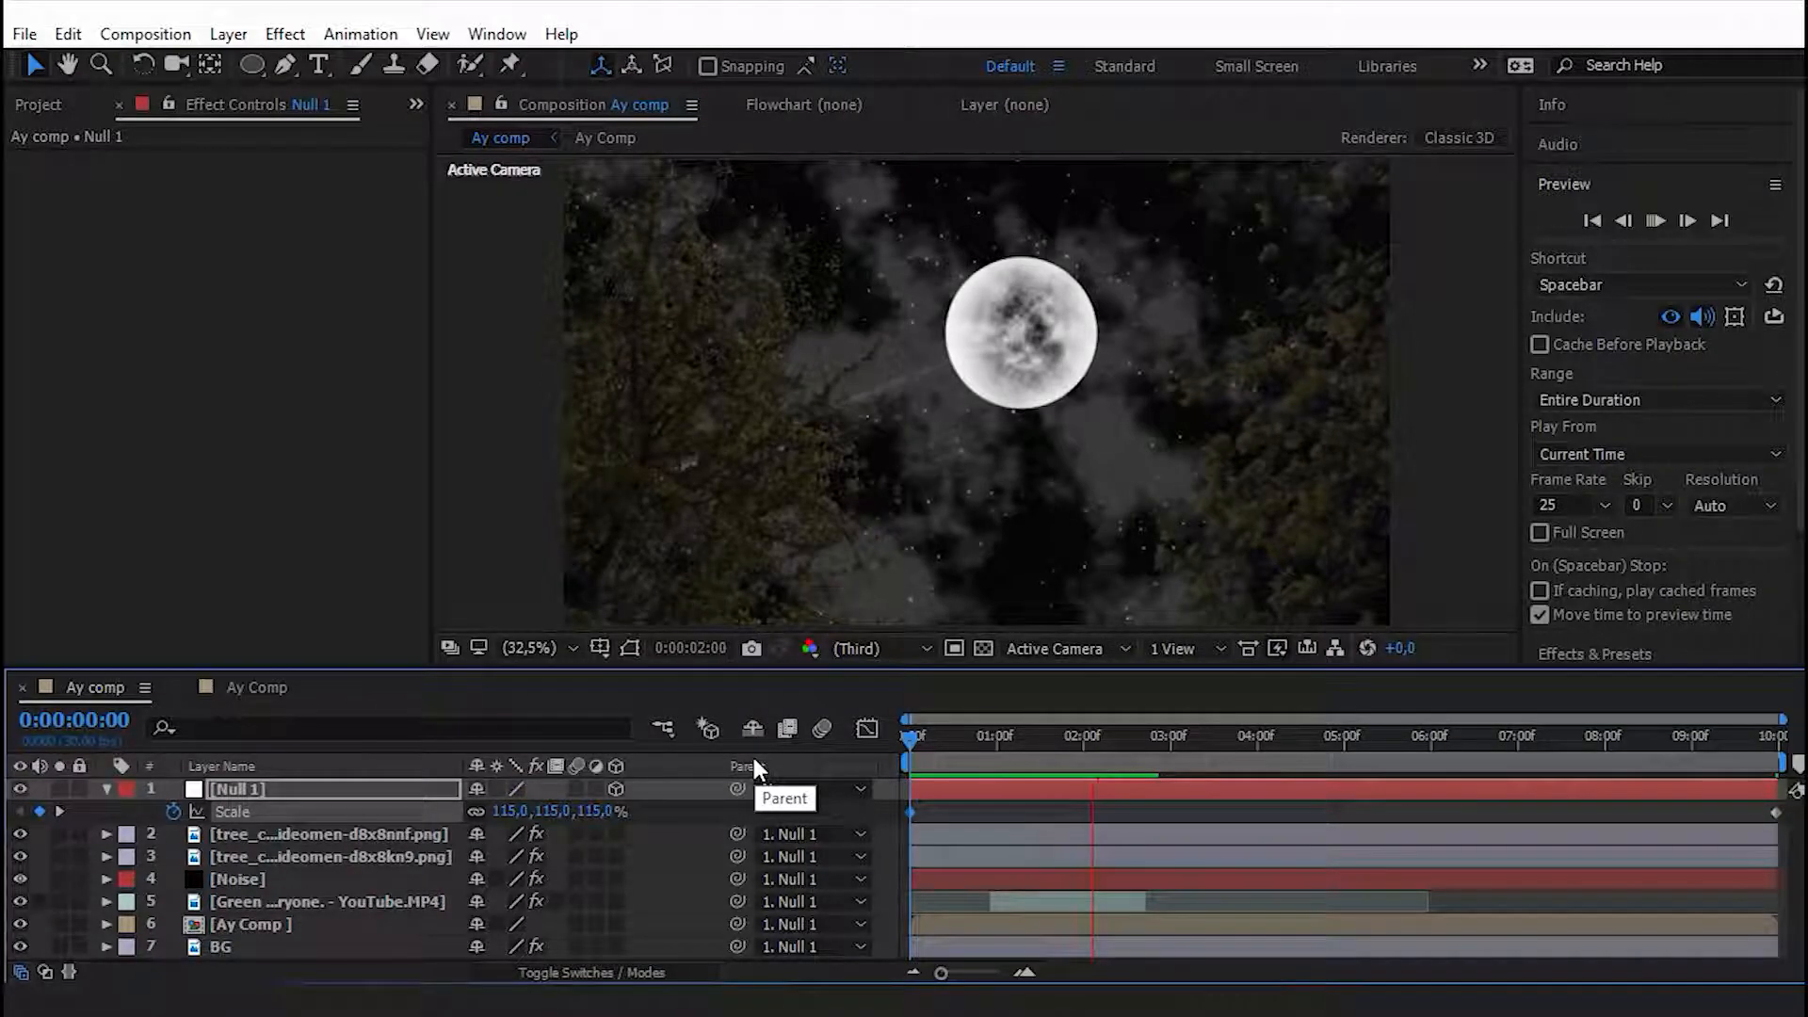
click(896, 737)
click(524, 810)
key(Return)
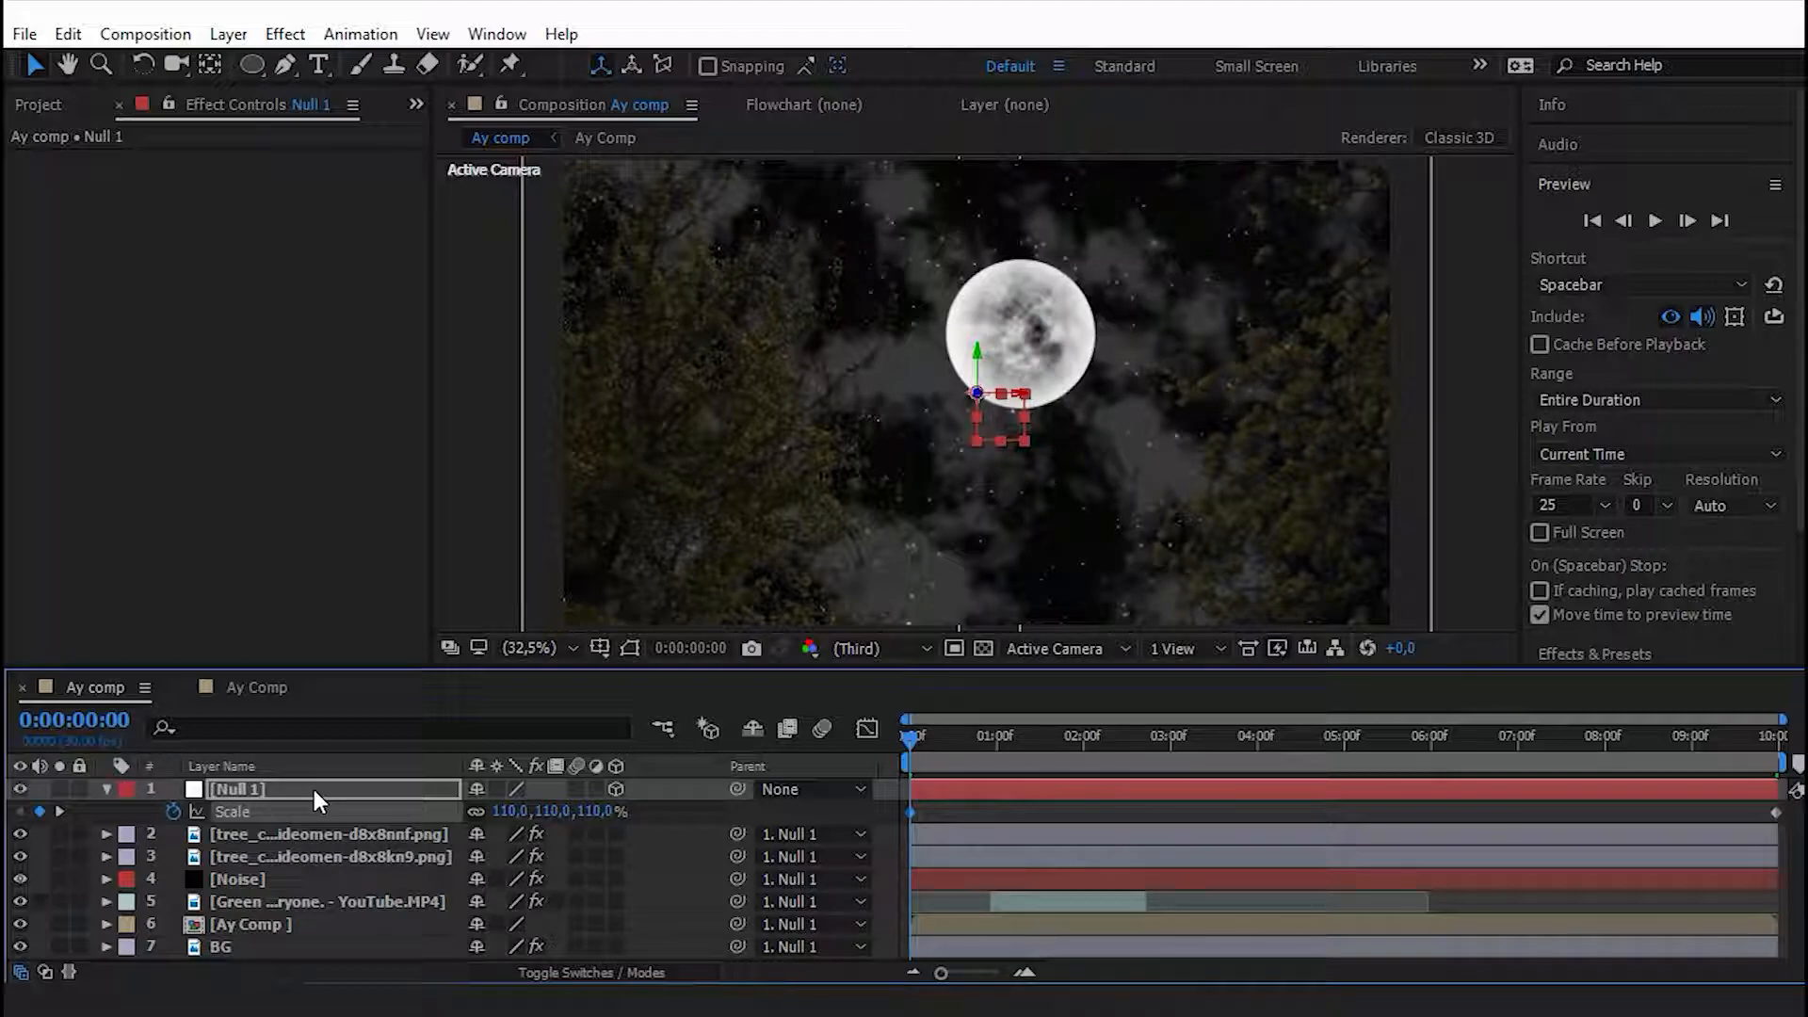
Set a Position keyframe on the Null 1 layer at the last frame, 0:00:09:29.
key(p)
key(End)
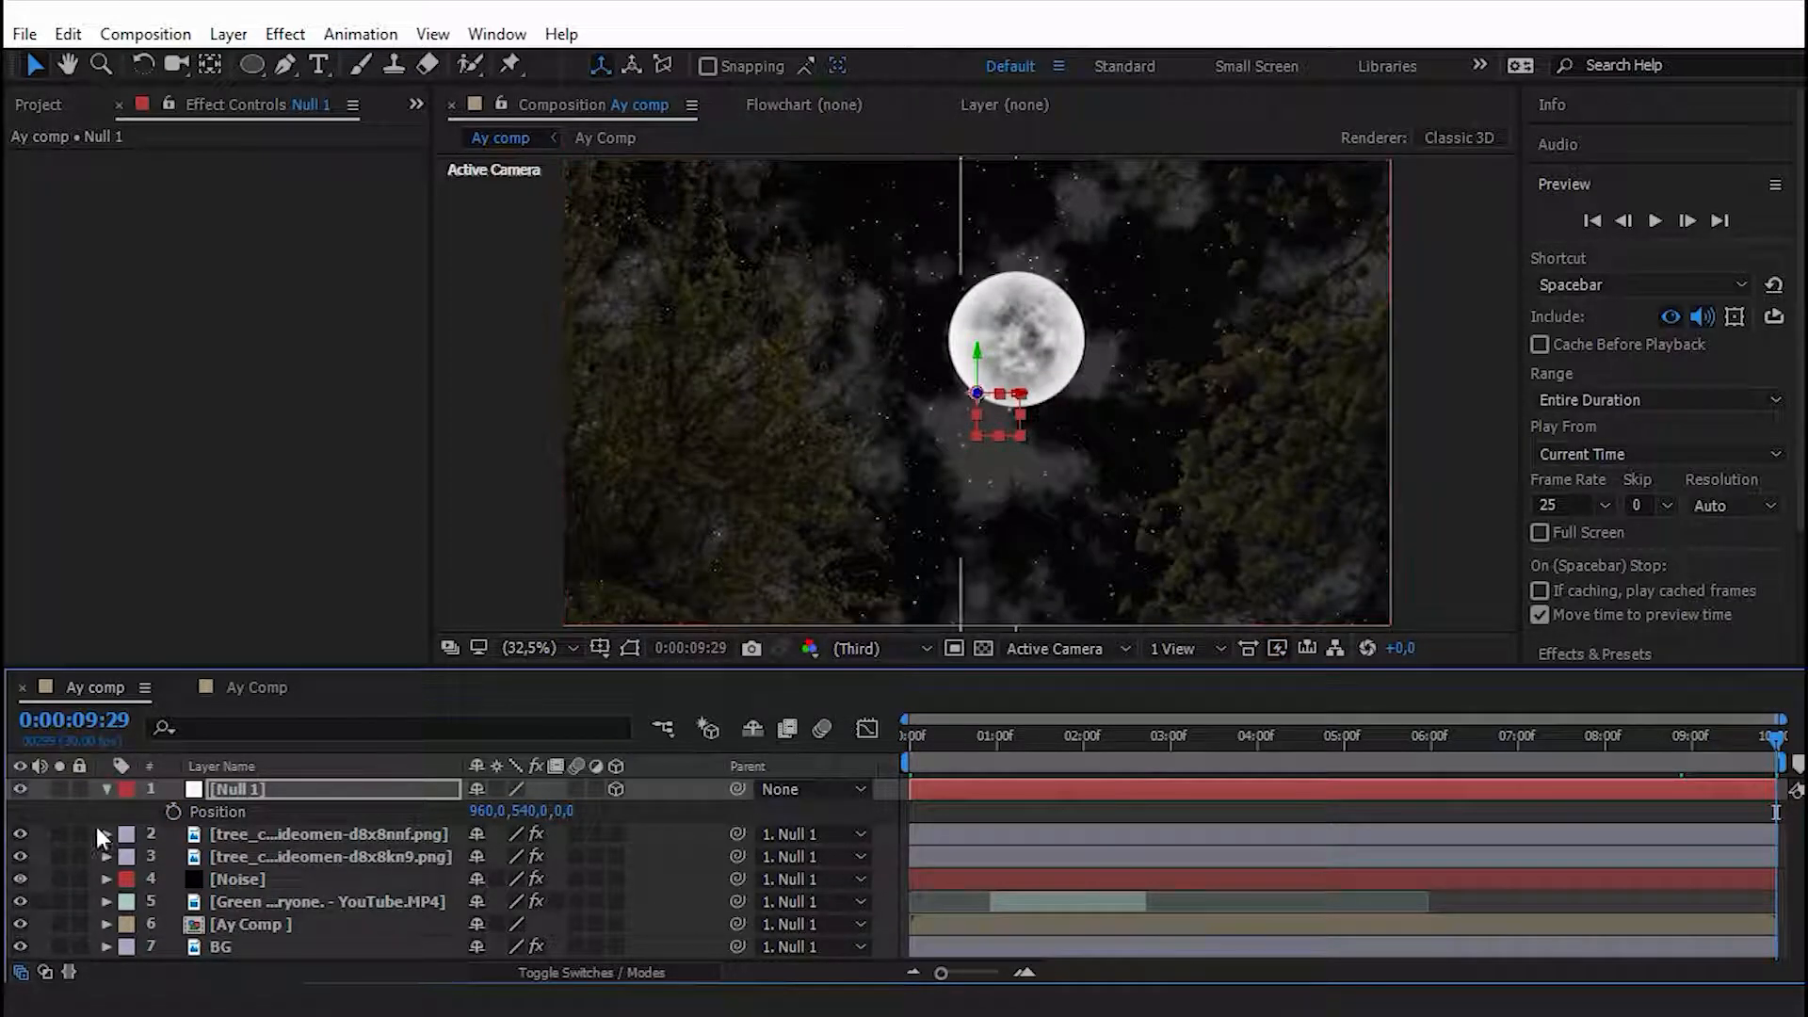
click(174, 811)
Set Null 1's Position to 1009, 586, 0 on the first frame and preview the combined move.
key(Home)
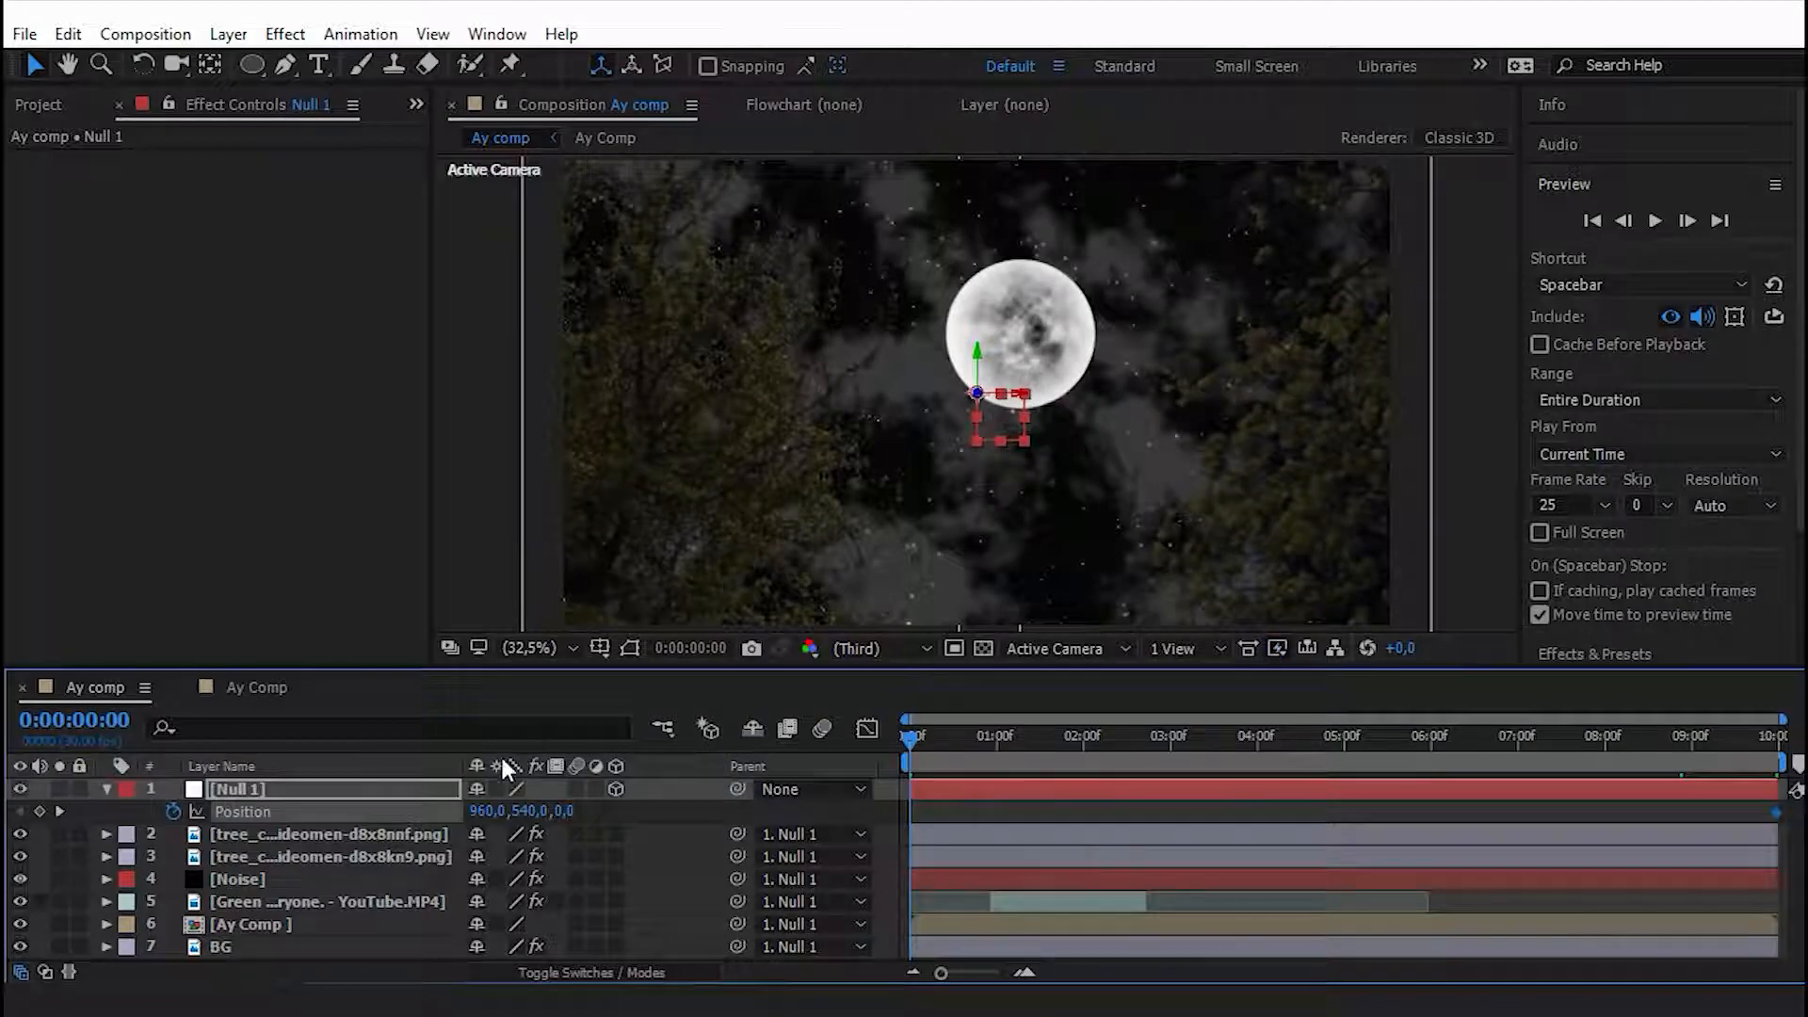
drag(525, 810, 607, 810)
drag(478, 821, 533, 814)
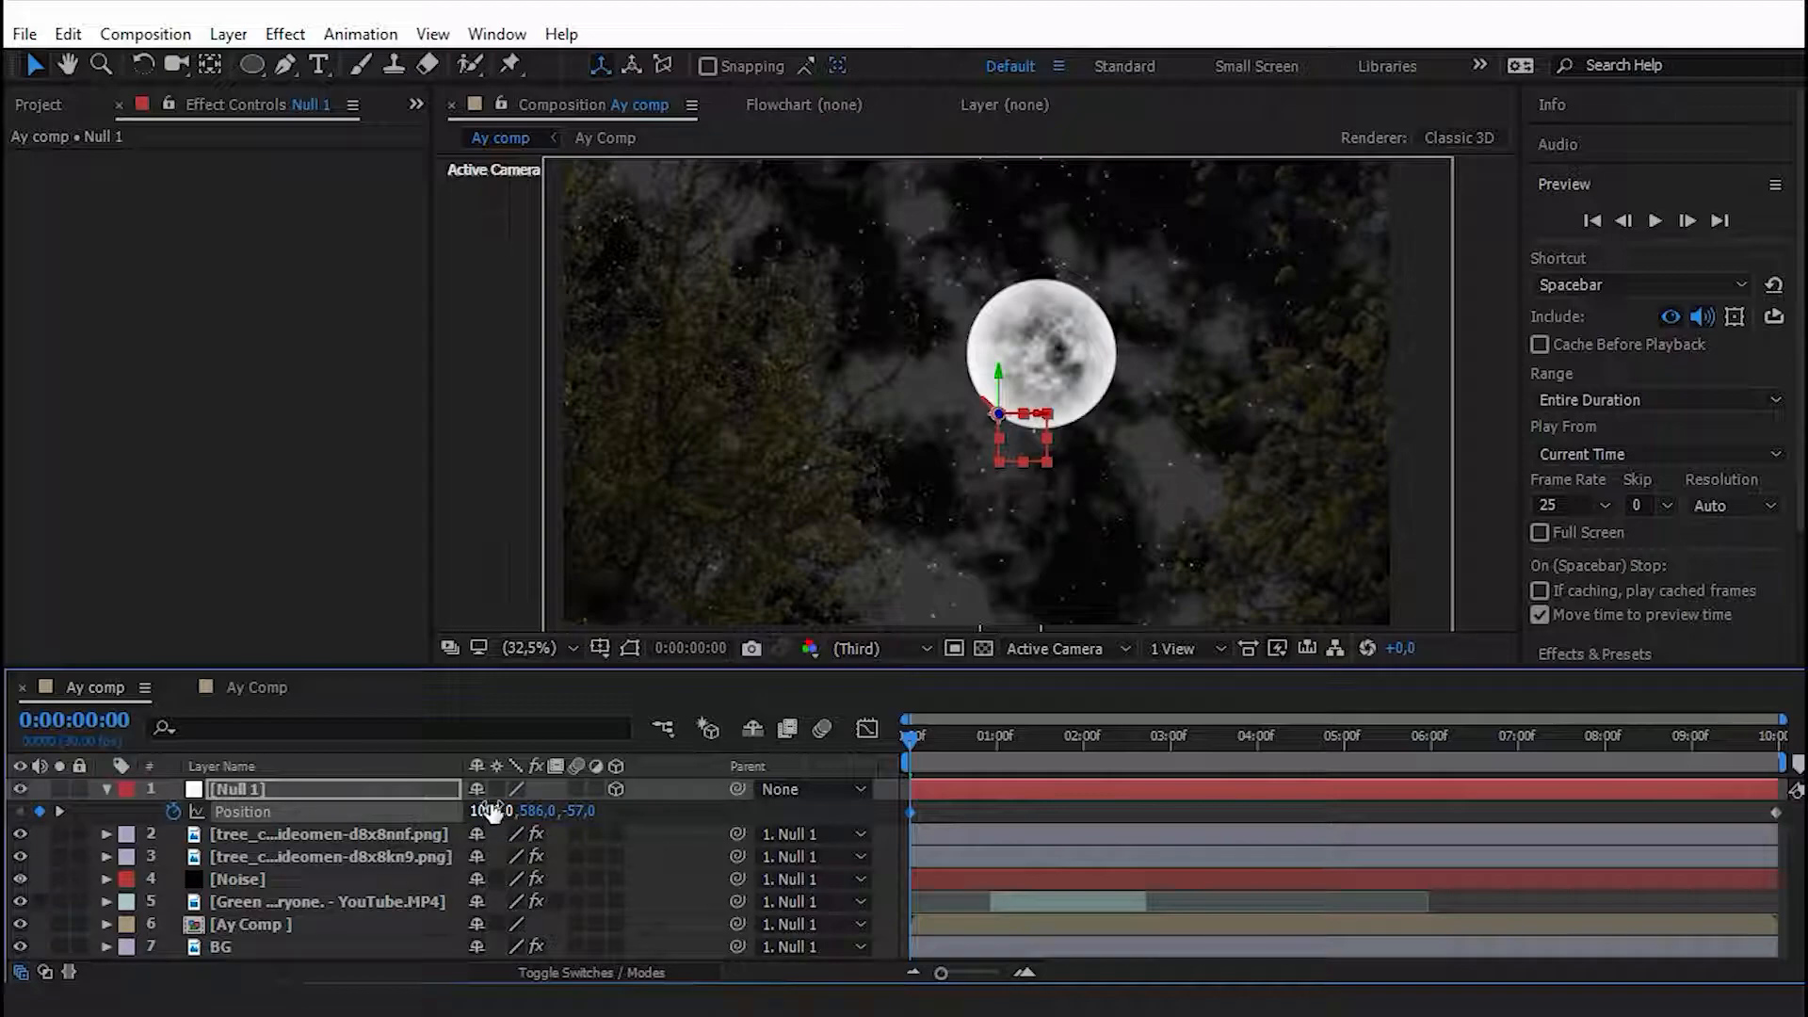
key(space)
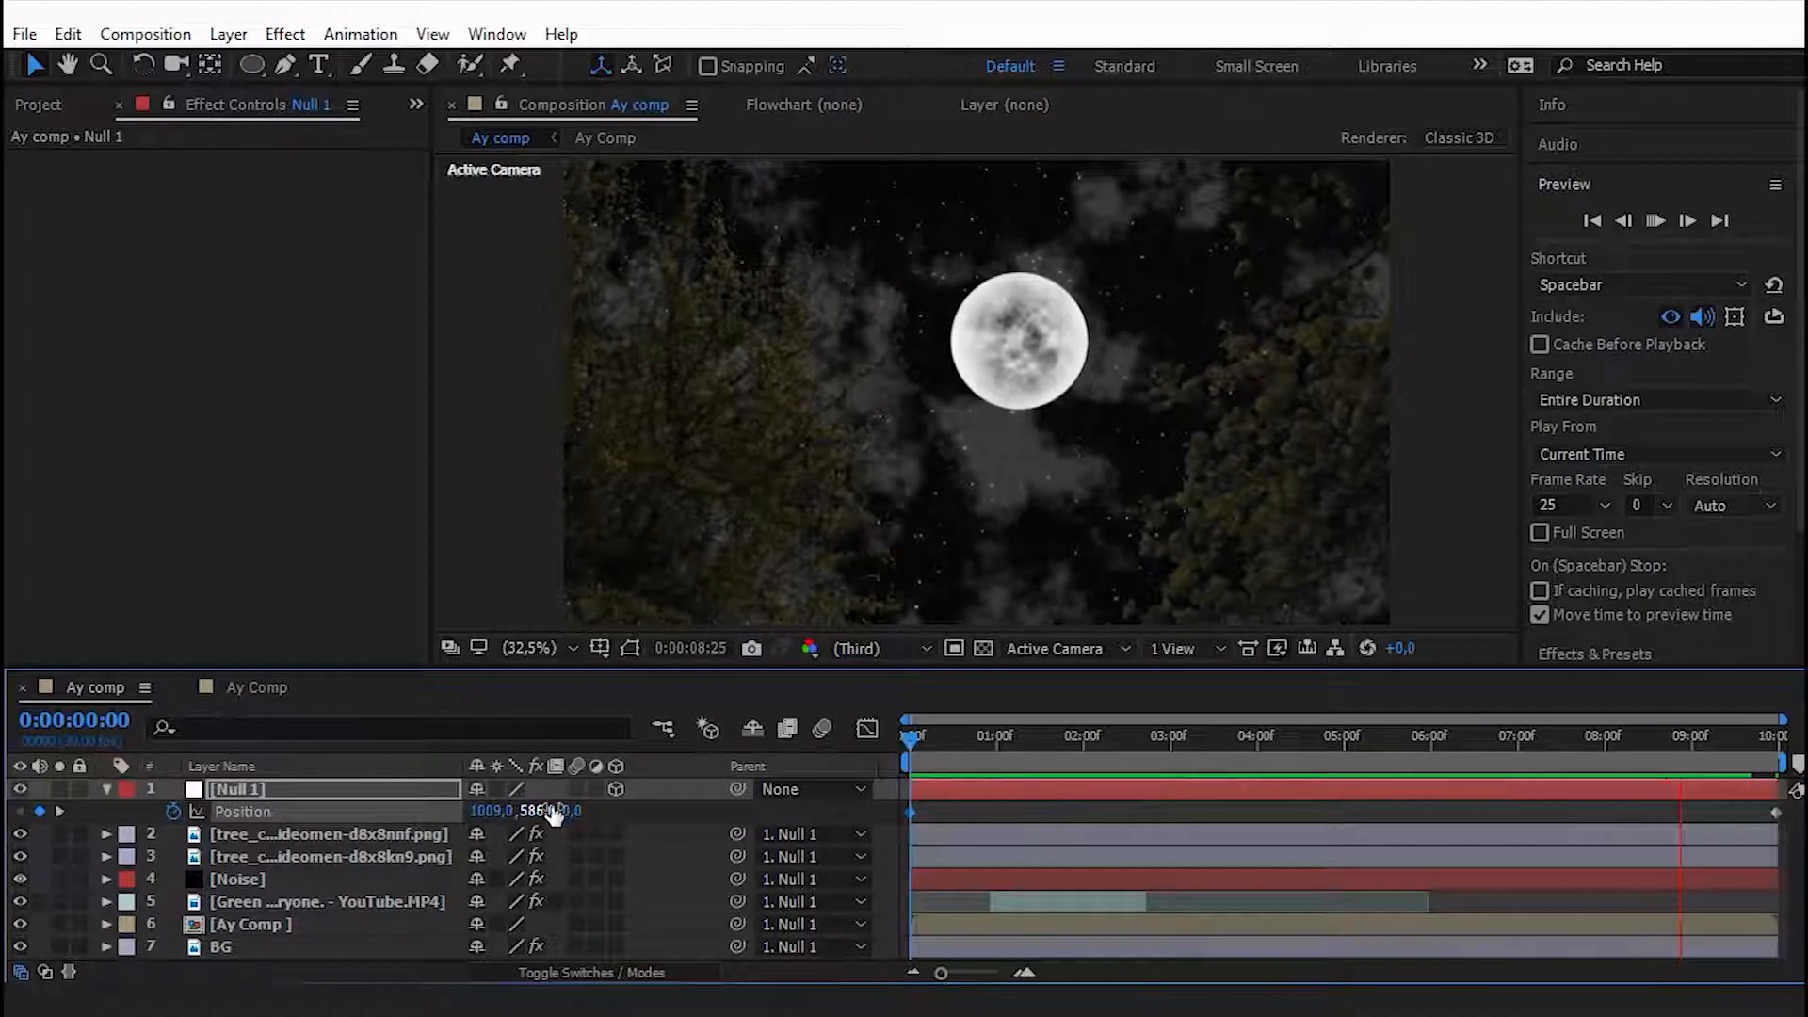
drag(901, 739, 141, 760)
Collapse Null 1, enable motion blur on all seven layers and for the composition, and preview the result.
click(107, 791)
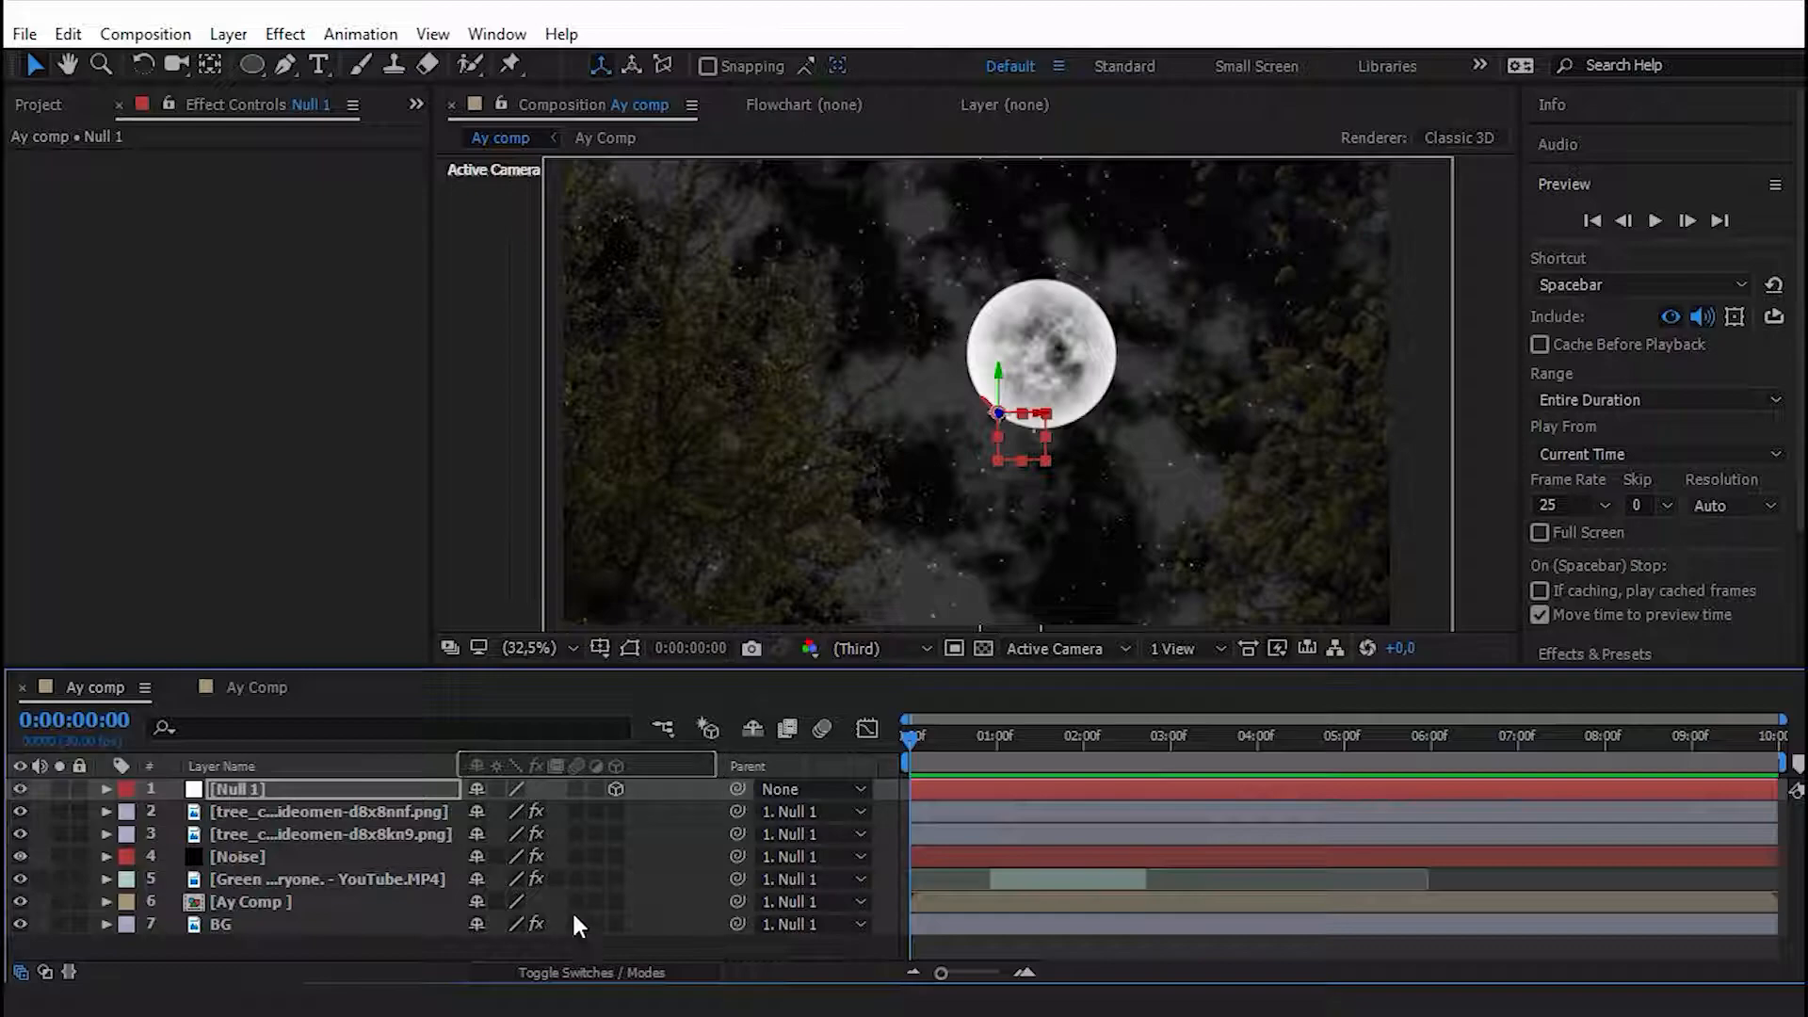
drag(574, 788, 578, 923)
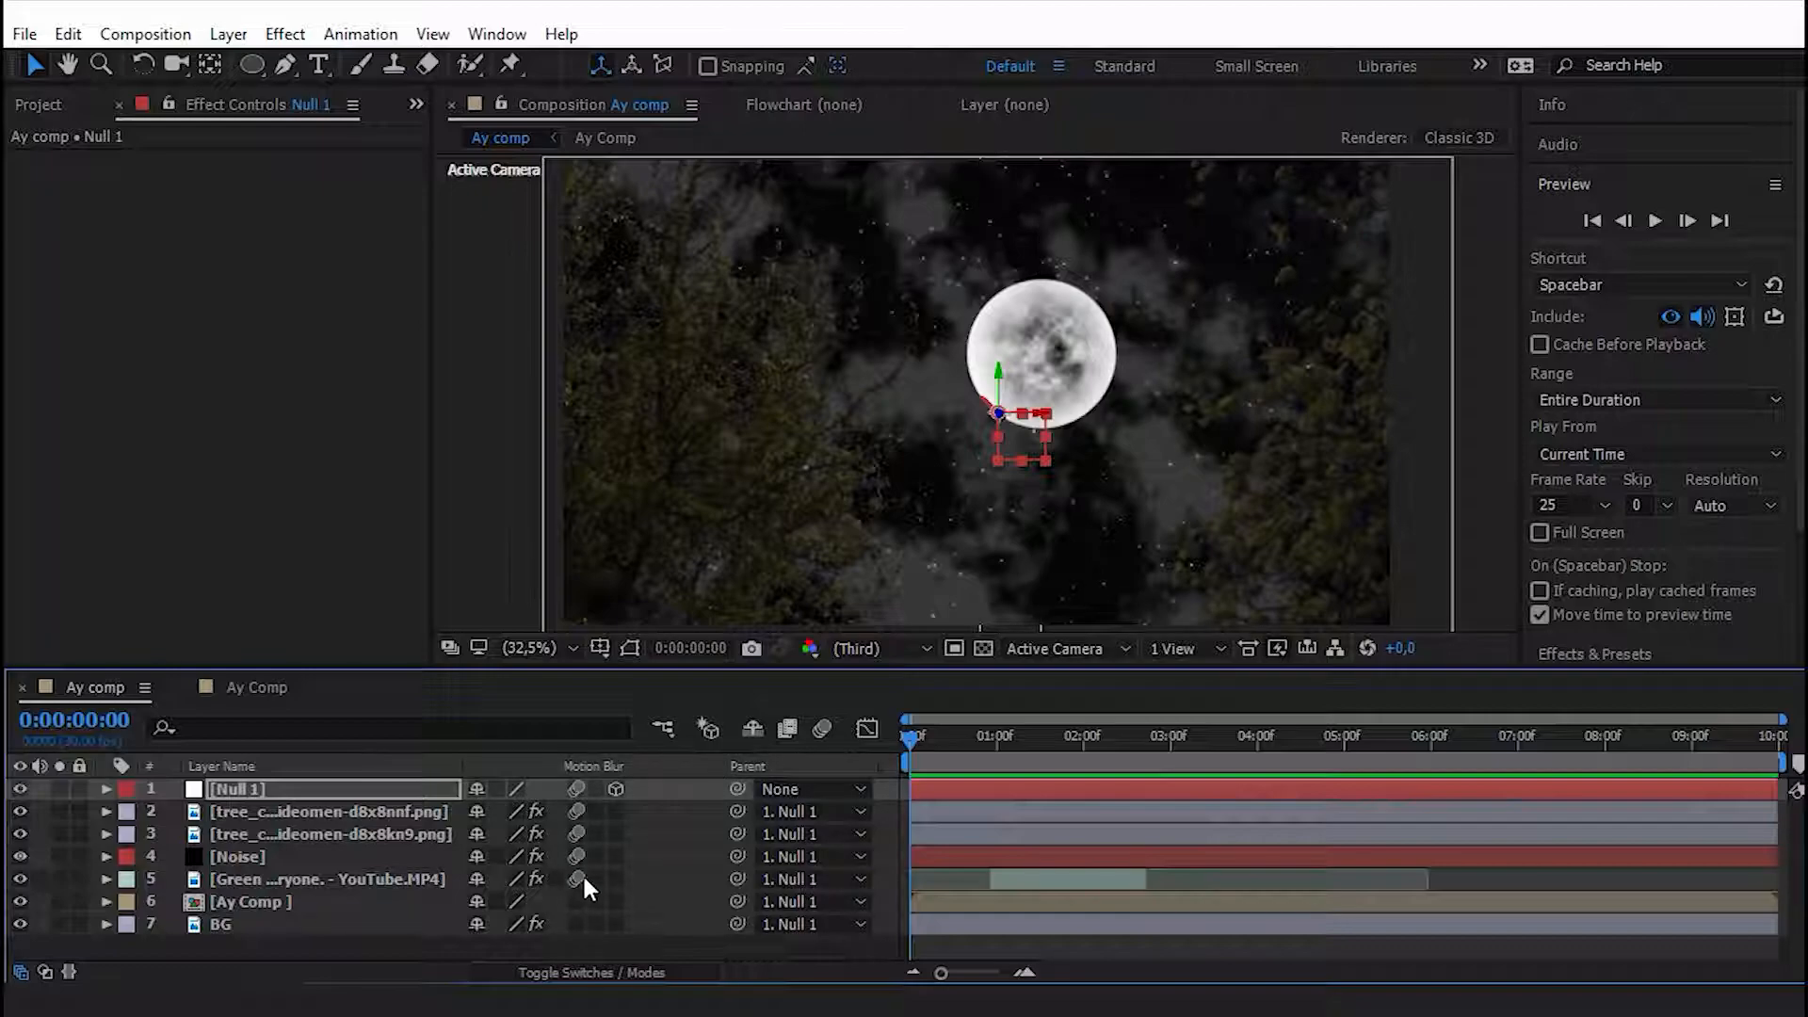
click(823, 728)
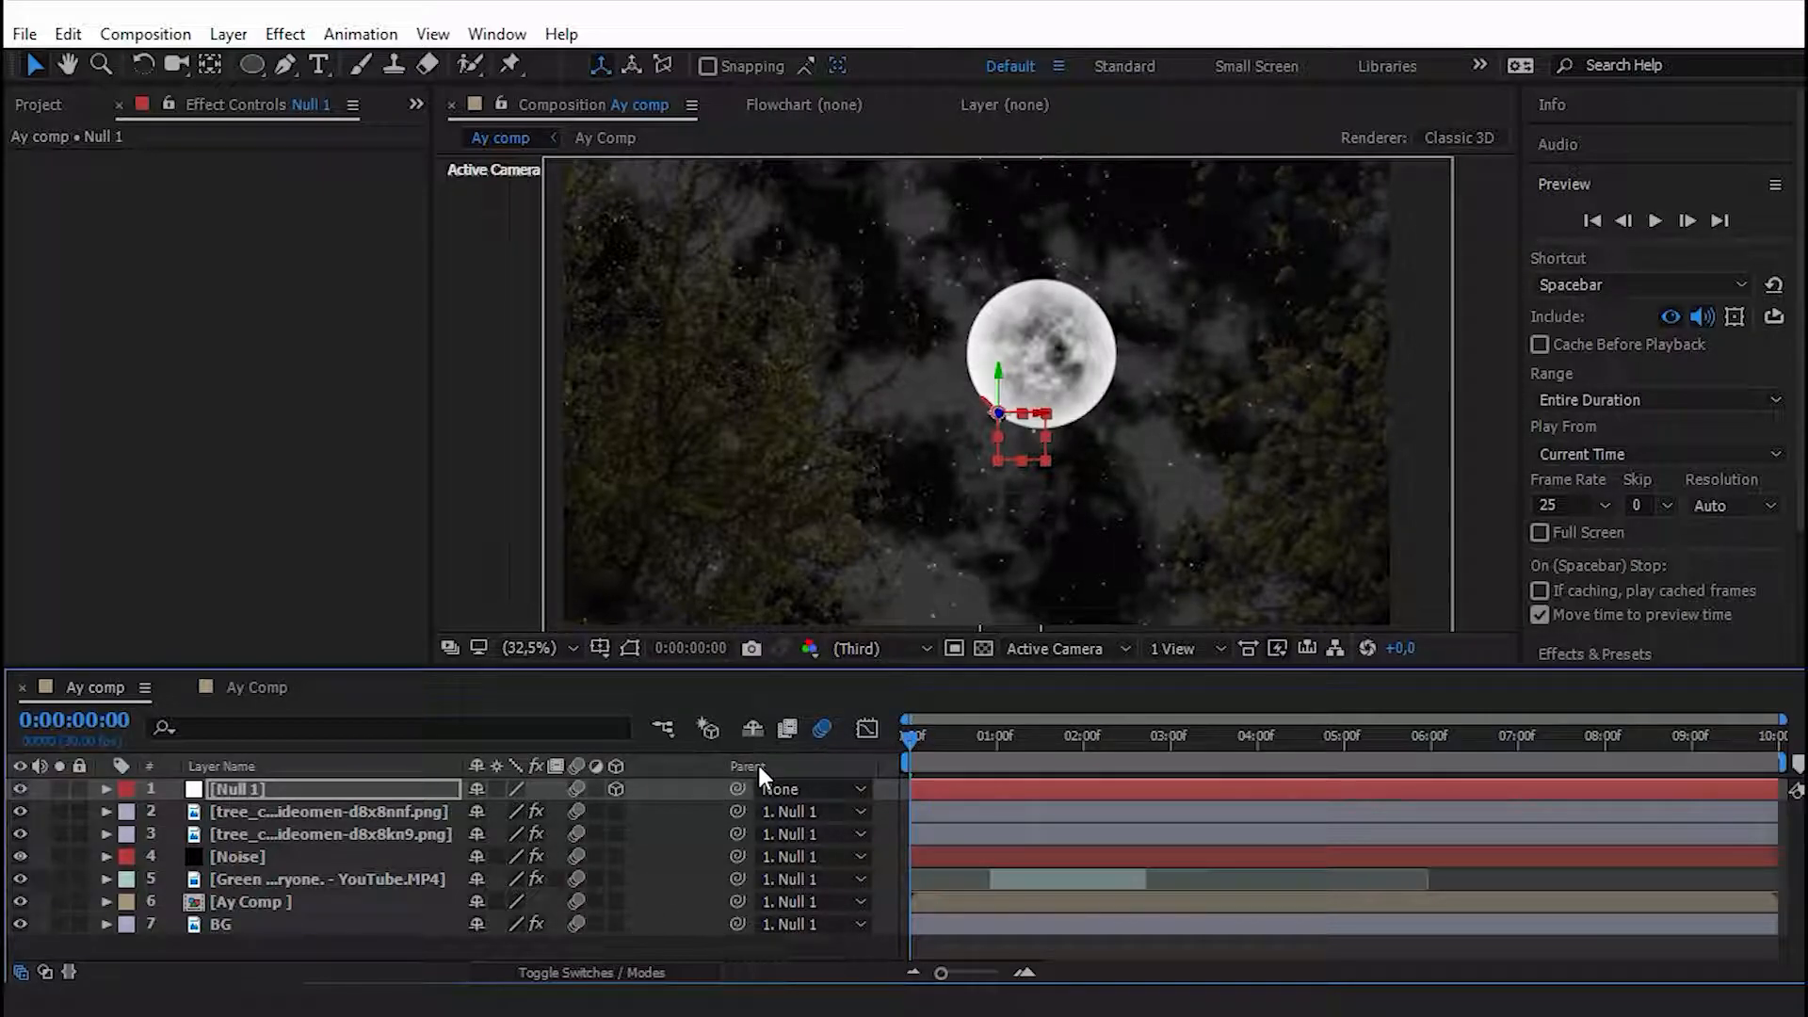
key(space)
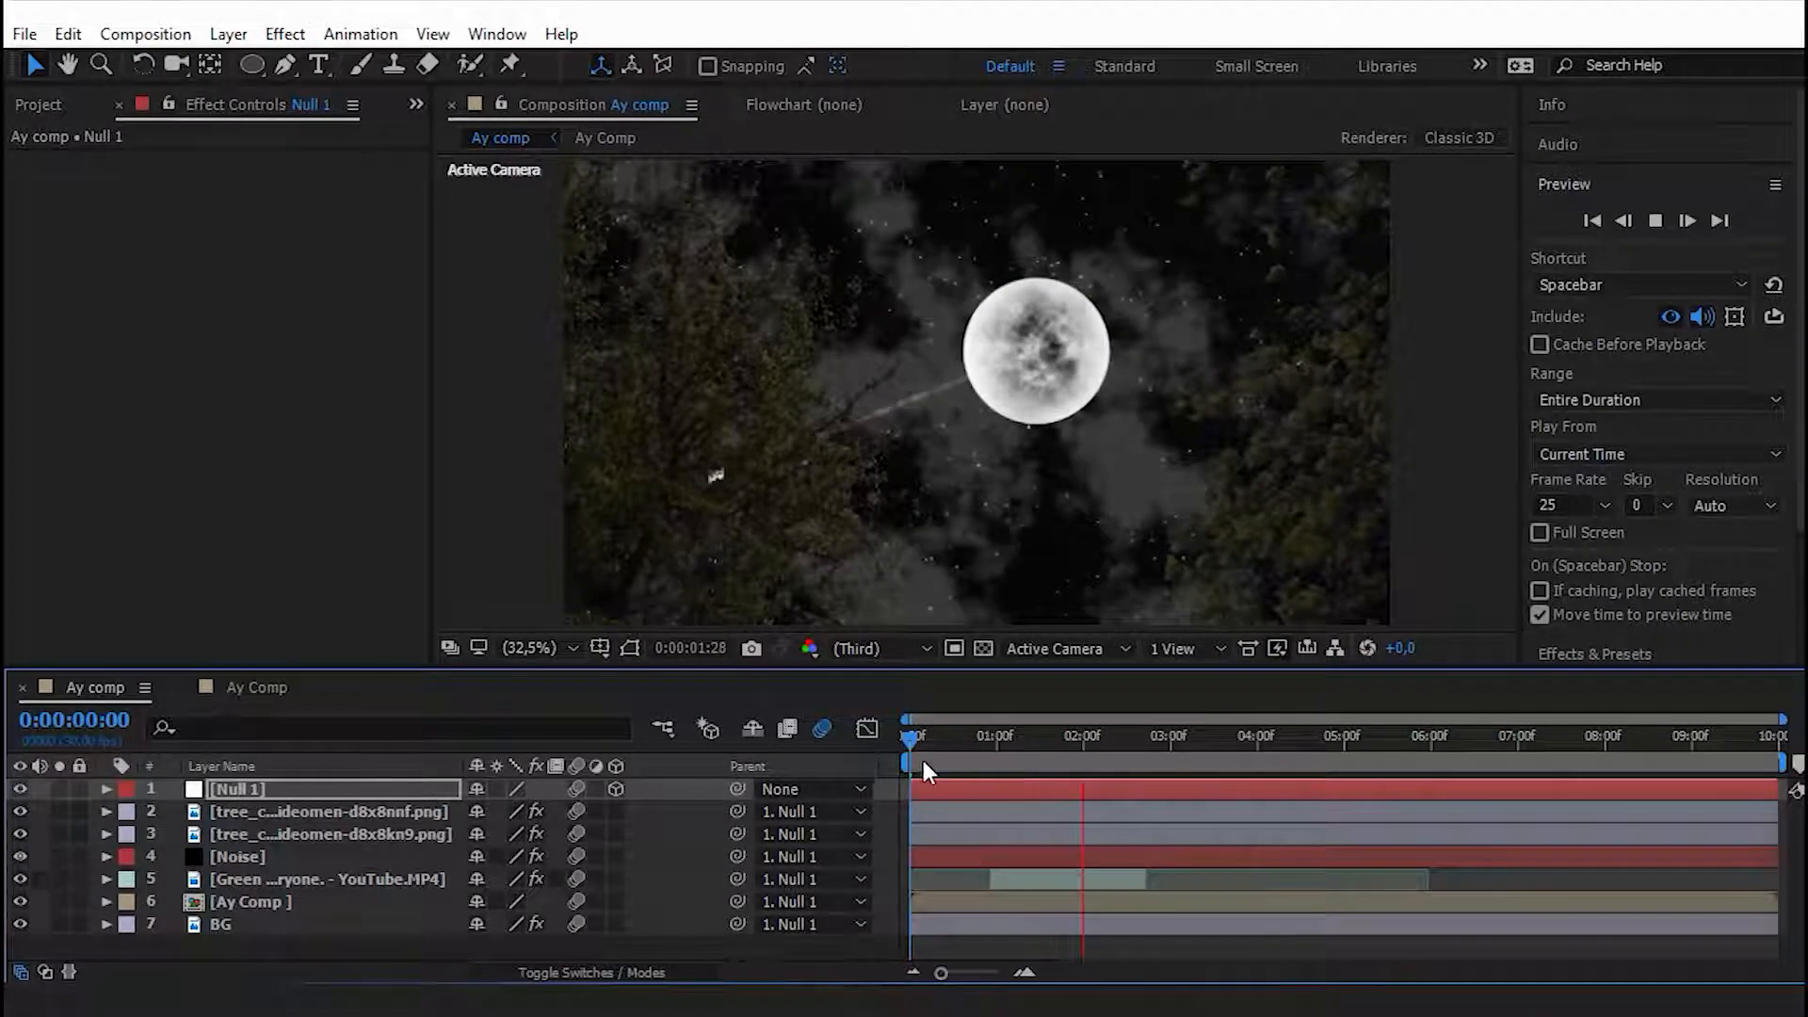
drag(923, 739, 1104, 739)
key(Home)
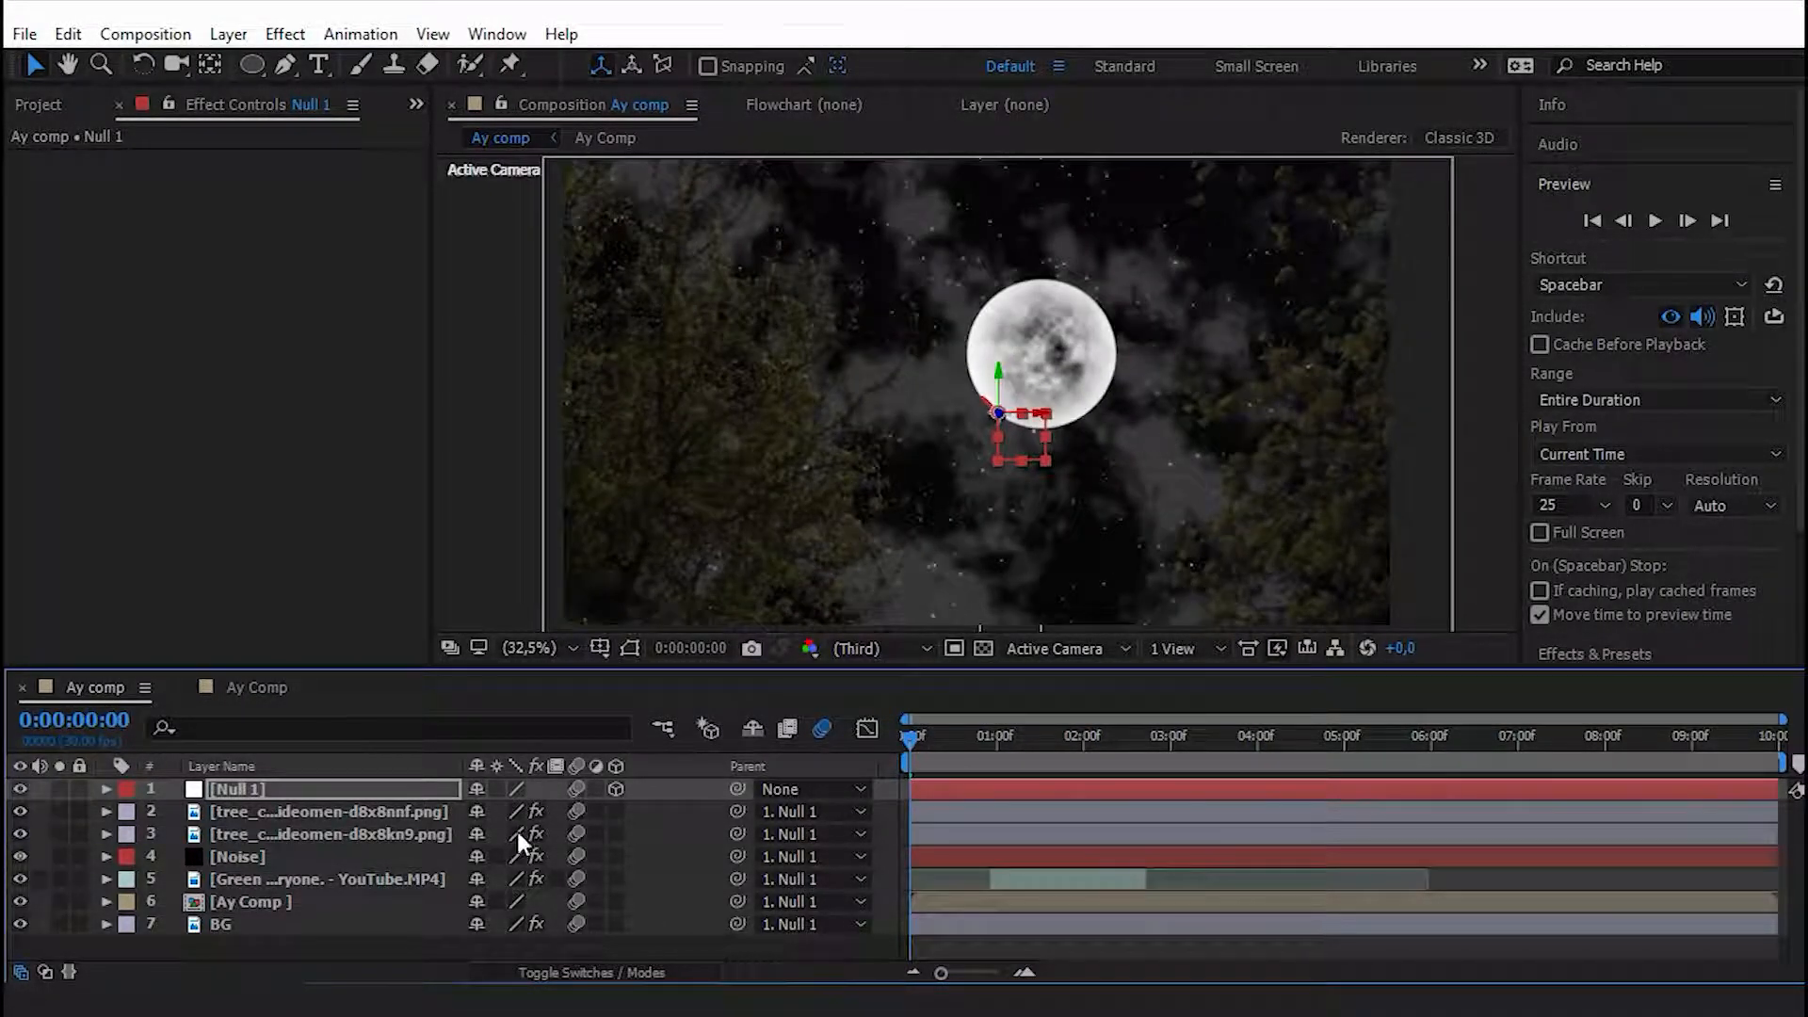
Lower the Noise layer's Opacity to 10% to soften the clouds and preview the animation.
click(241, 872)
click(245, 857)
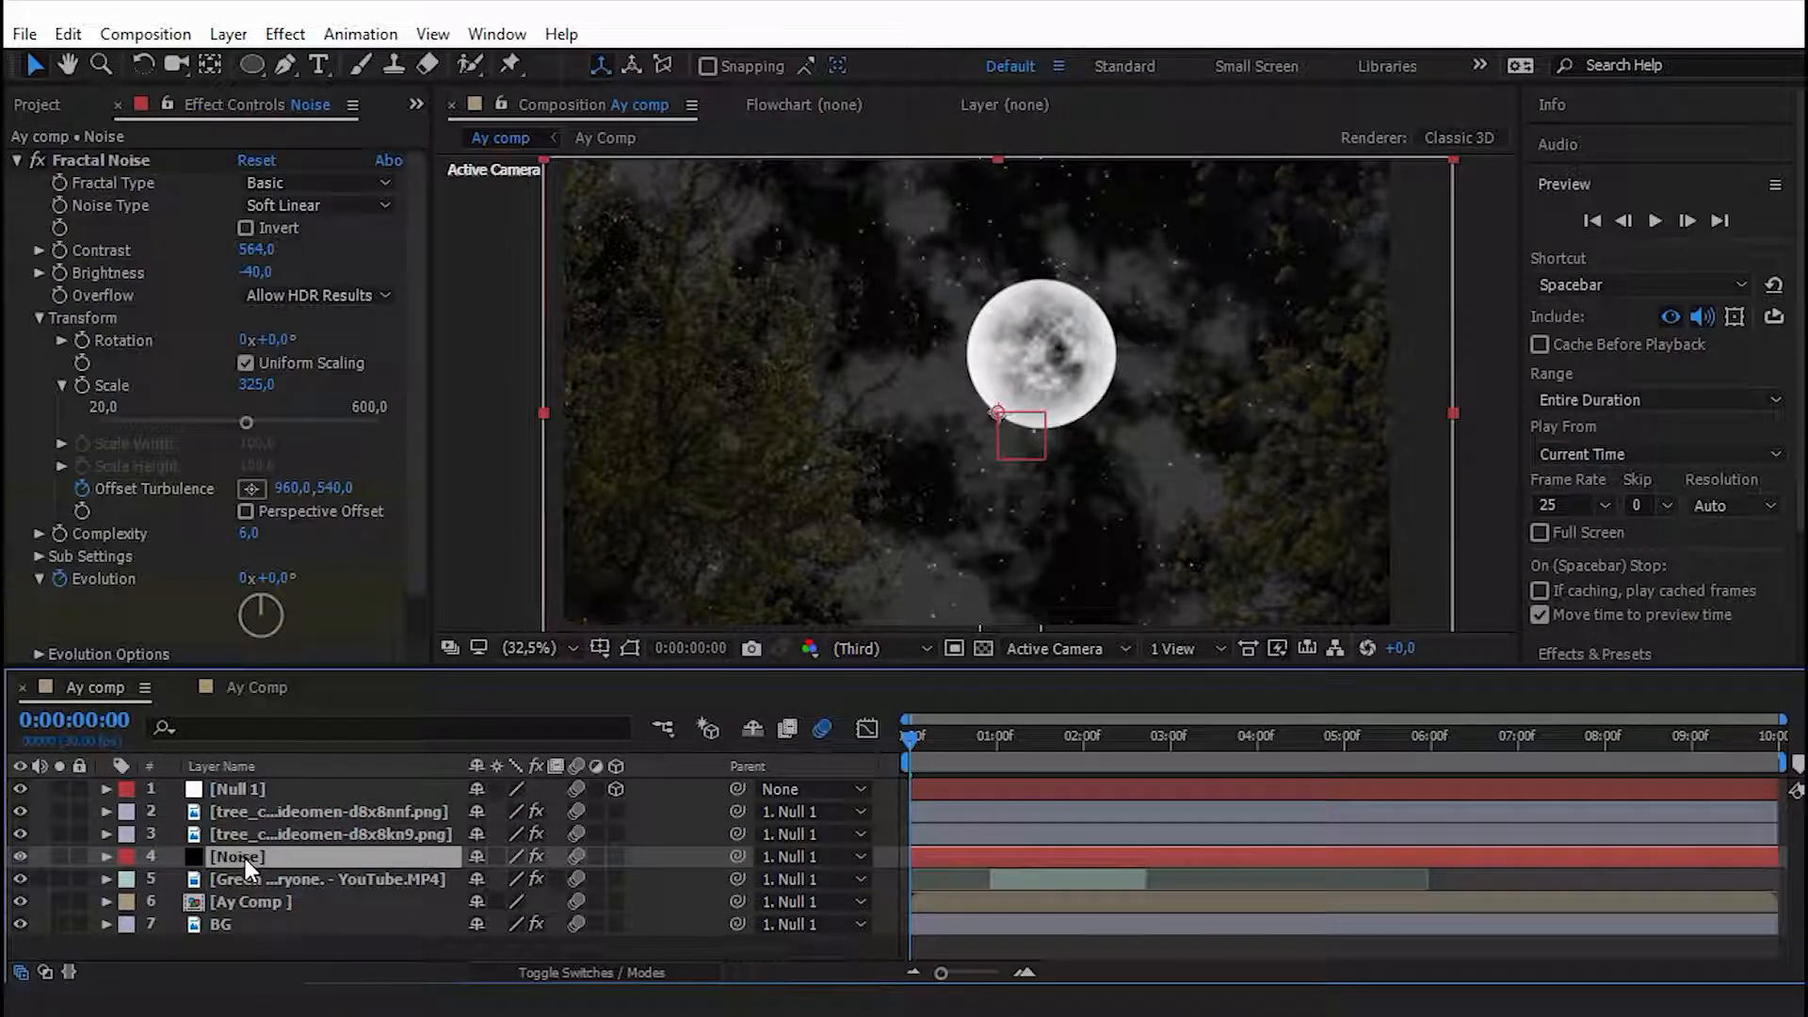
key(t)
drag(477, 879, 459, 874)
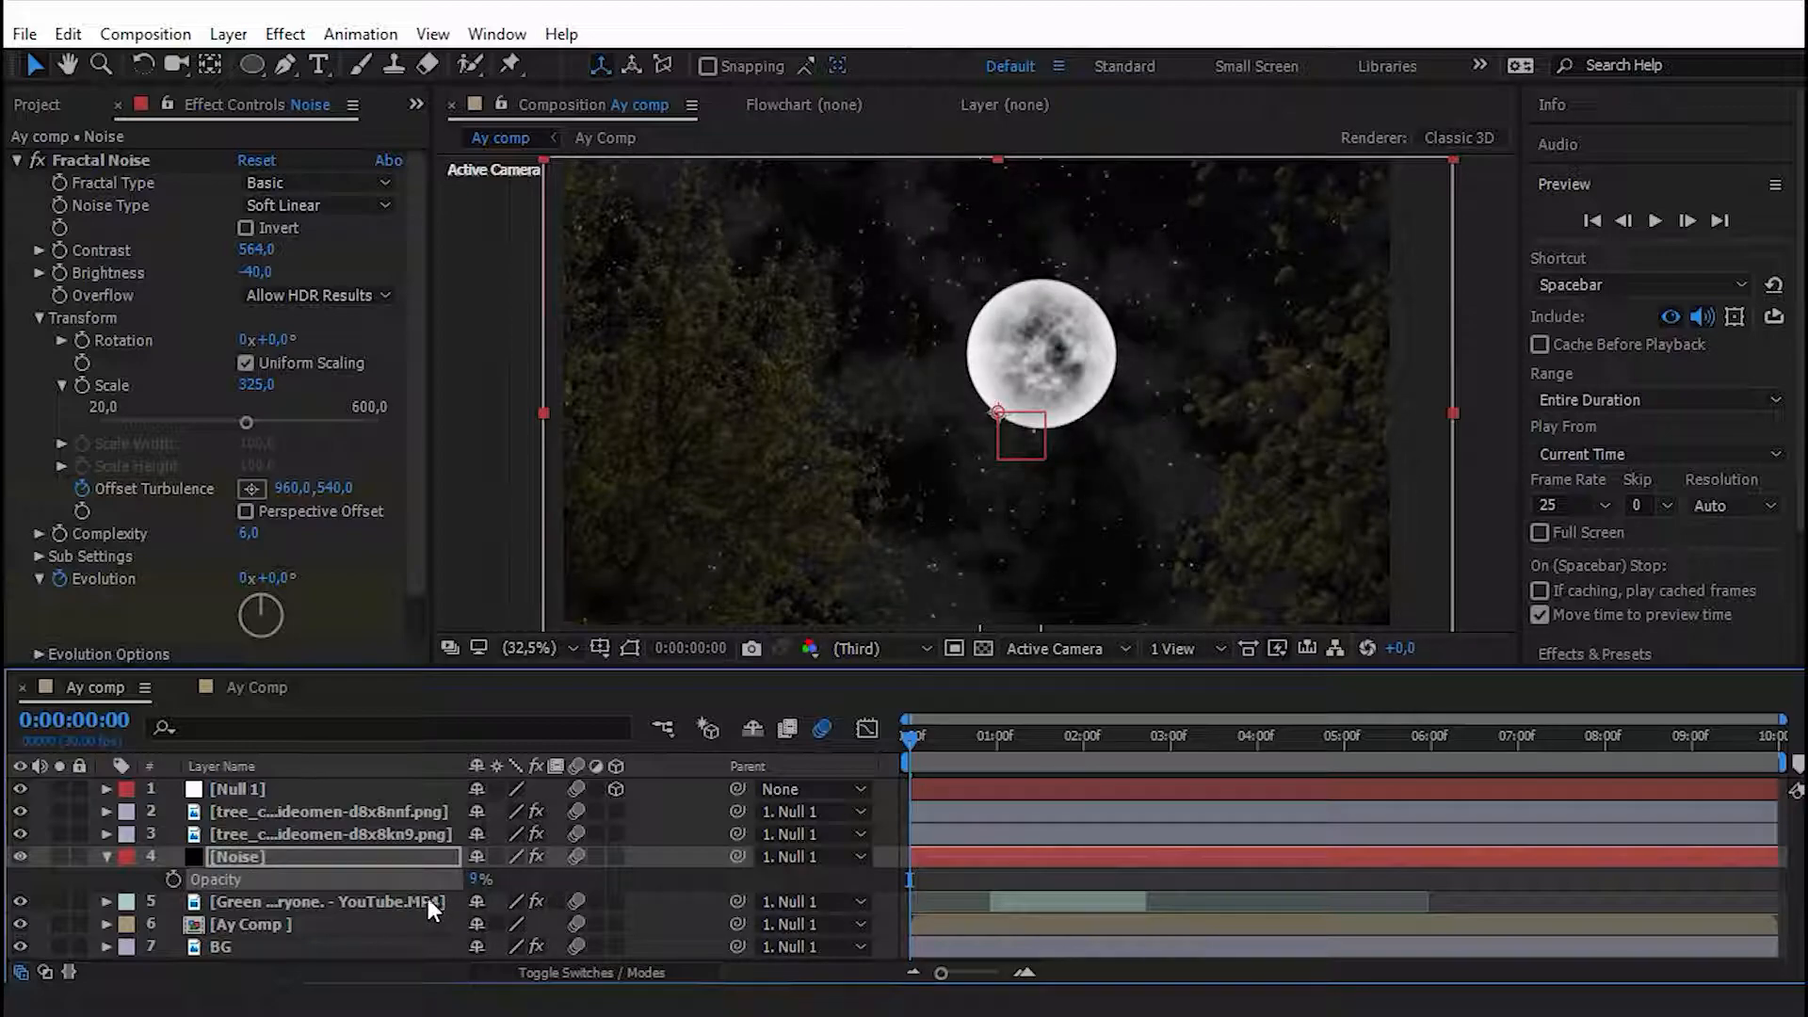
key(ctrl+shift+a)
click(477, 878)
text(10)
key(Return)
key(space)
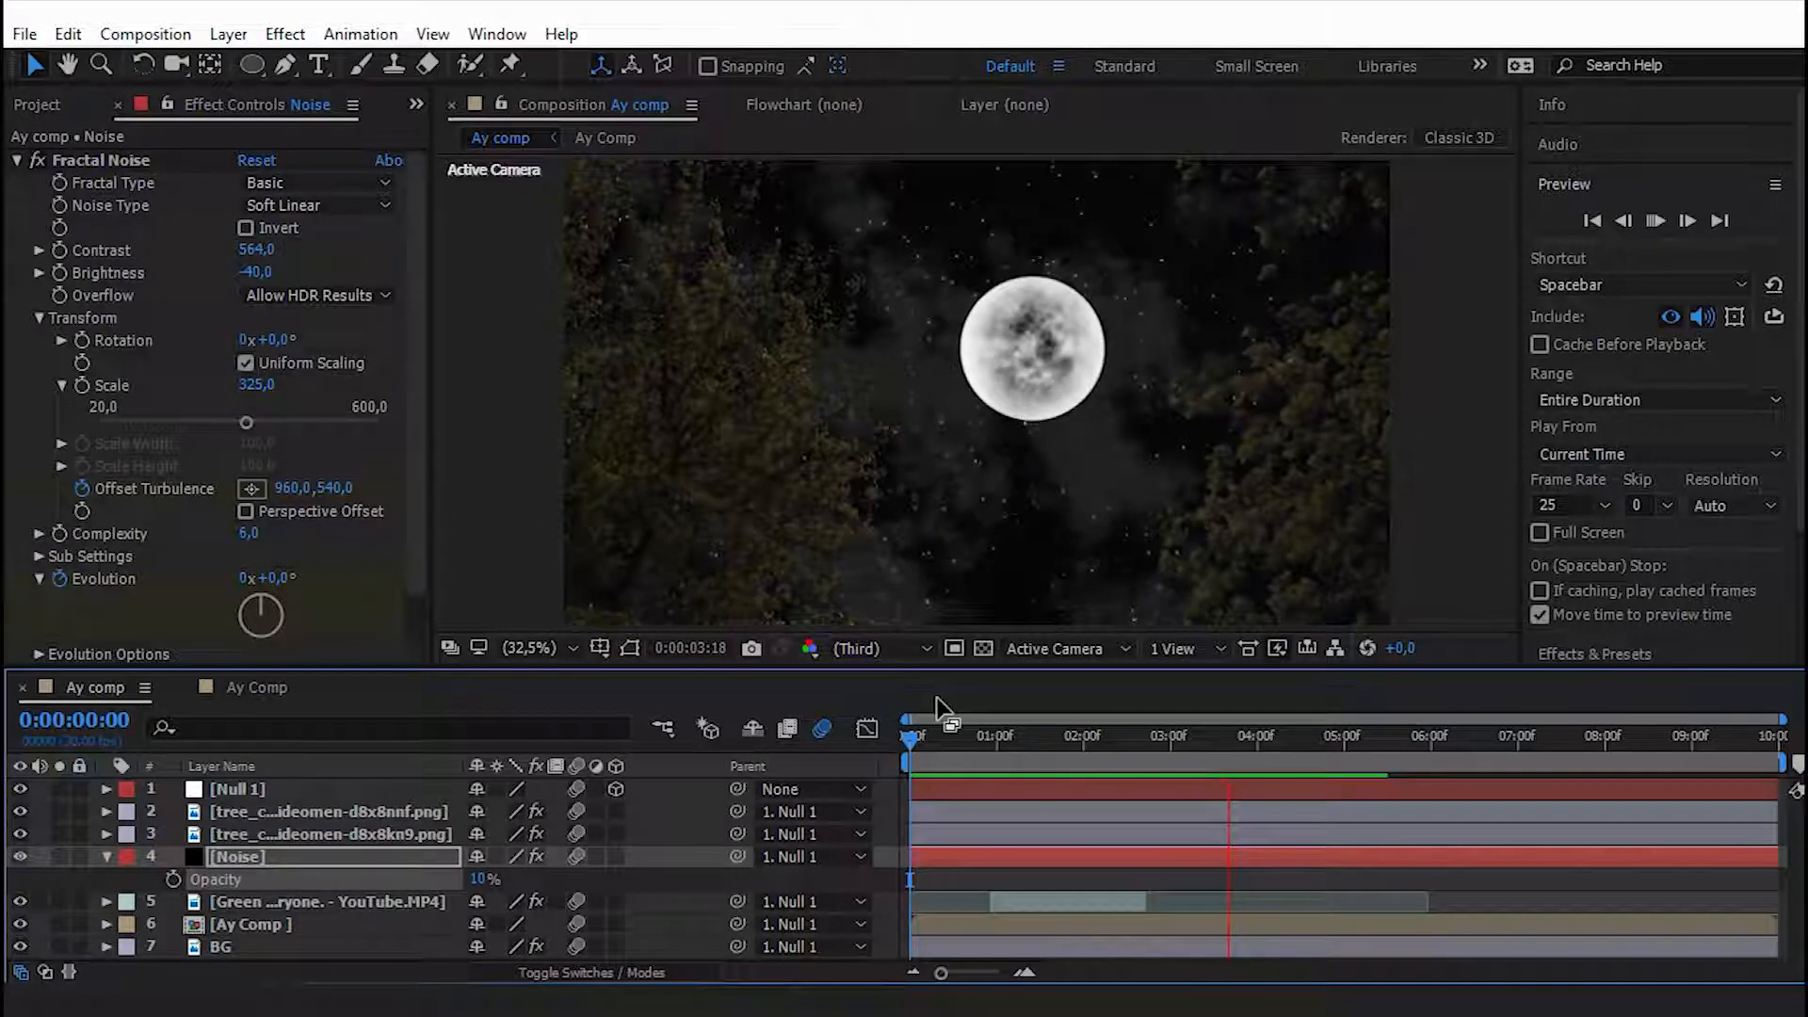
drag(910, 742, 734, 821)
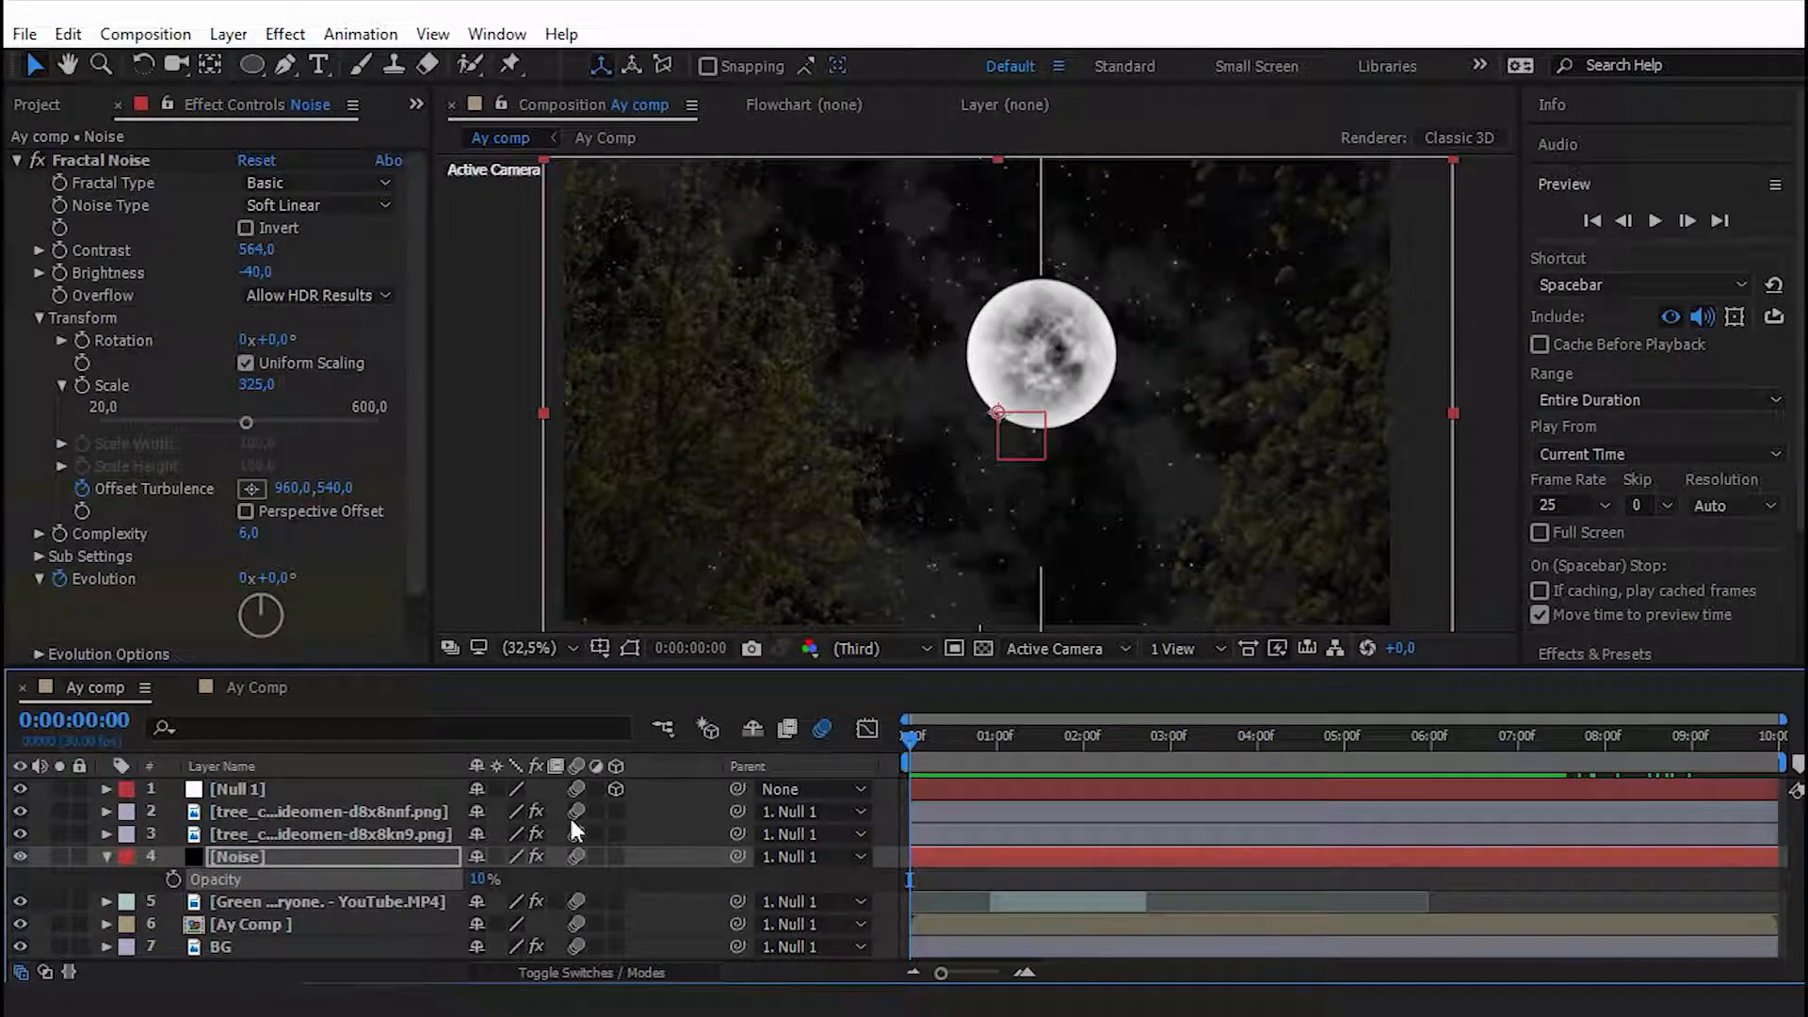
Collapse the Noise layer, deselect all layers, and preview the finished scene from the start.
click(126, 856)
click(106, 856)
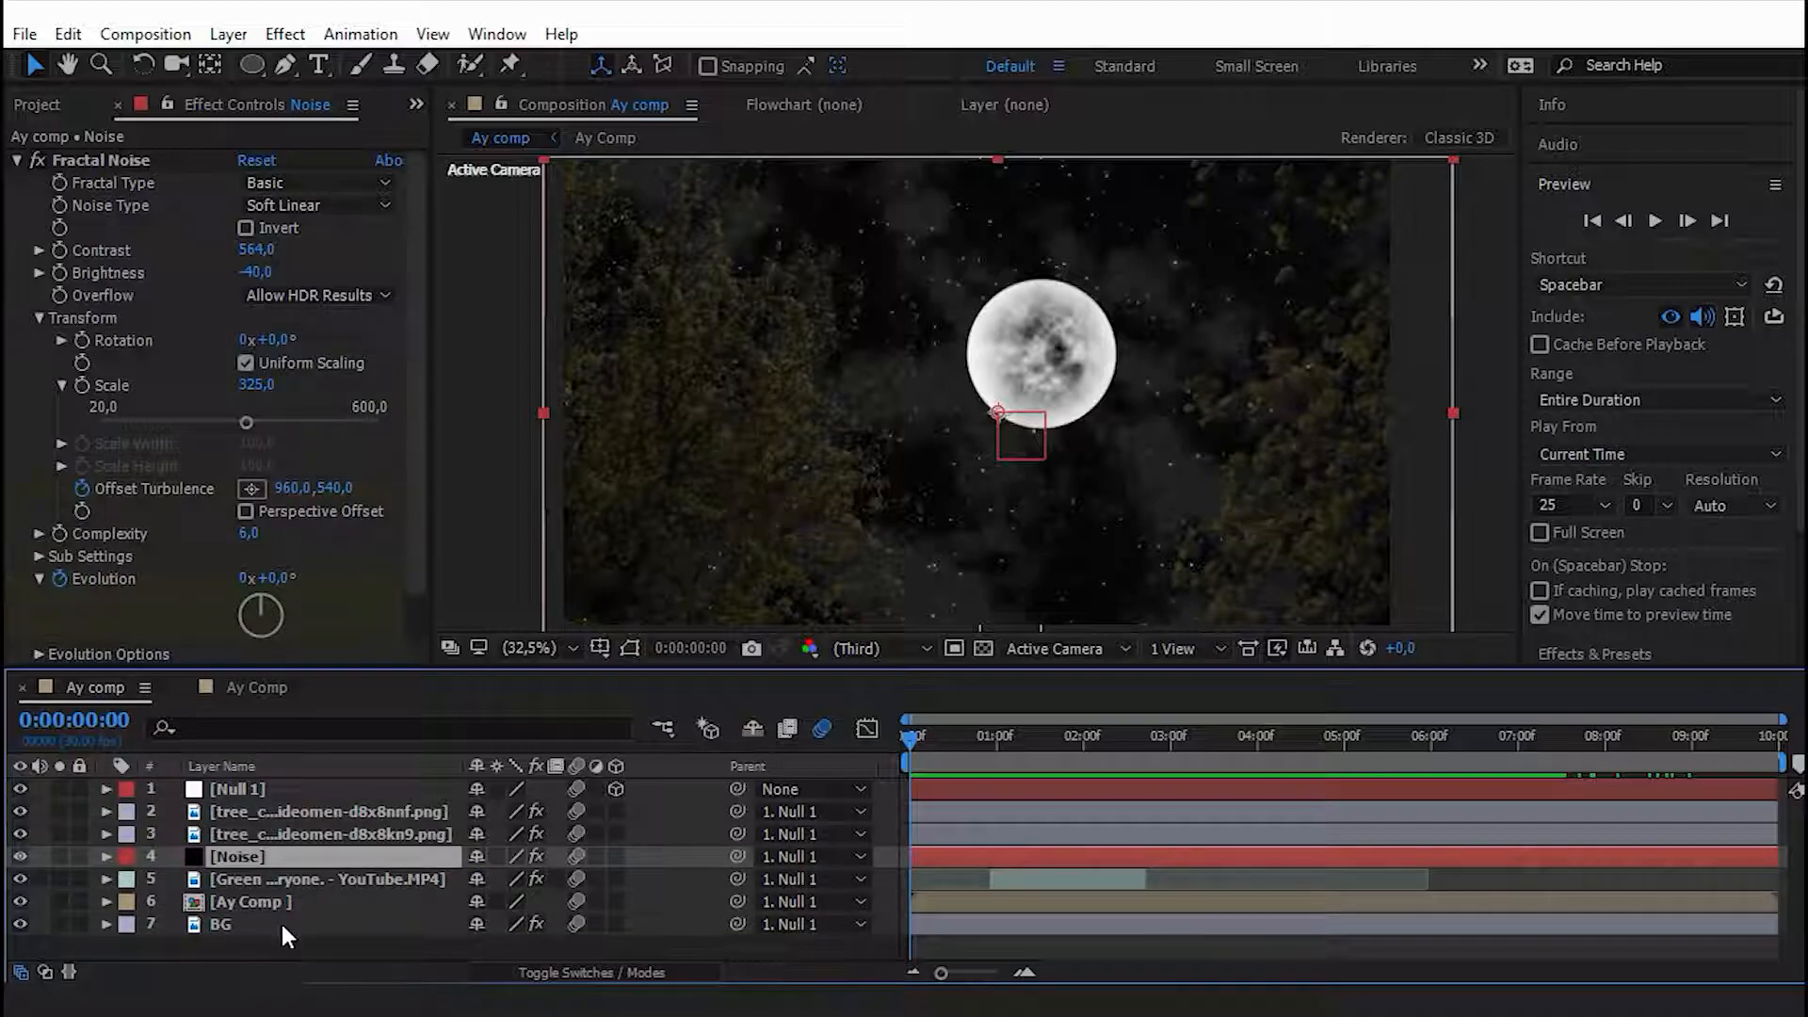
click(327, 926)
click(359, 942)
key(space)
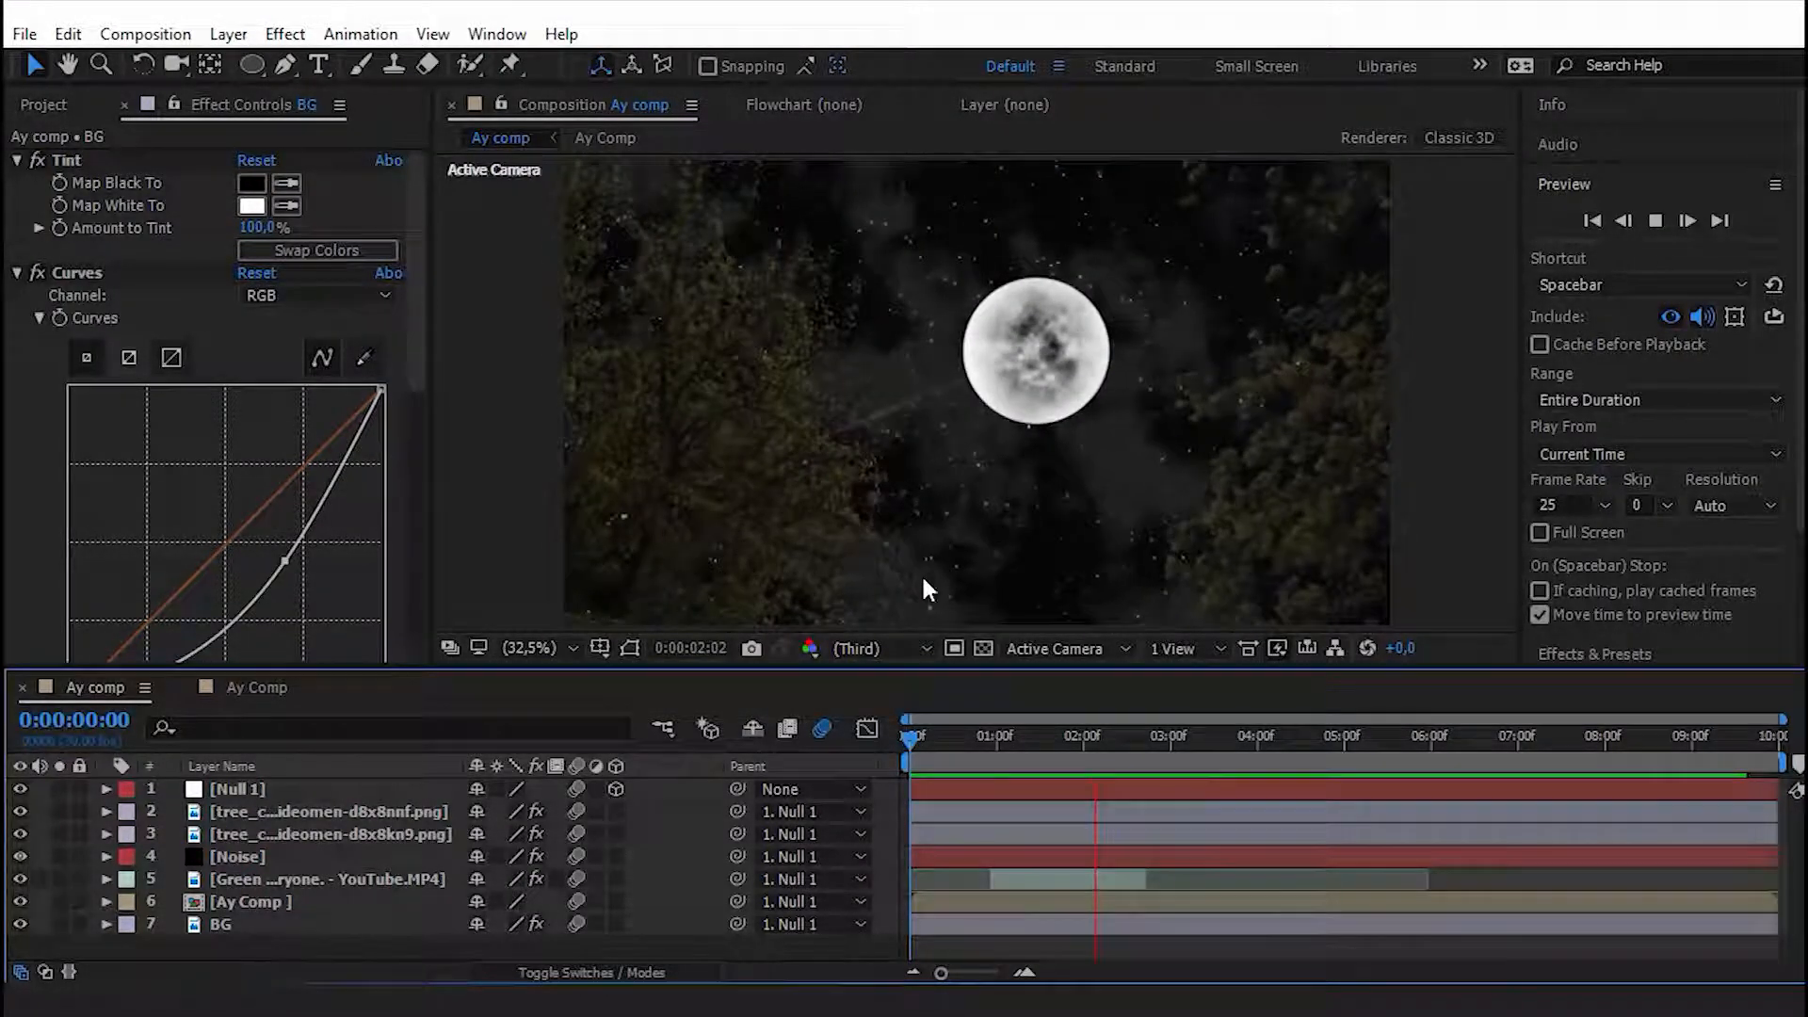
key(space)
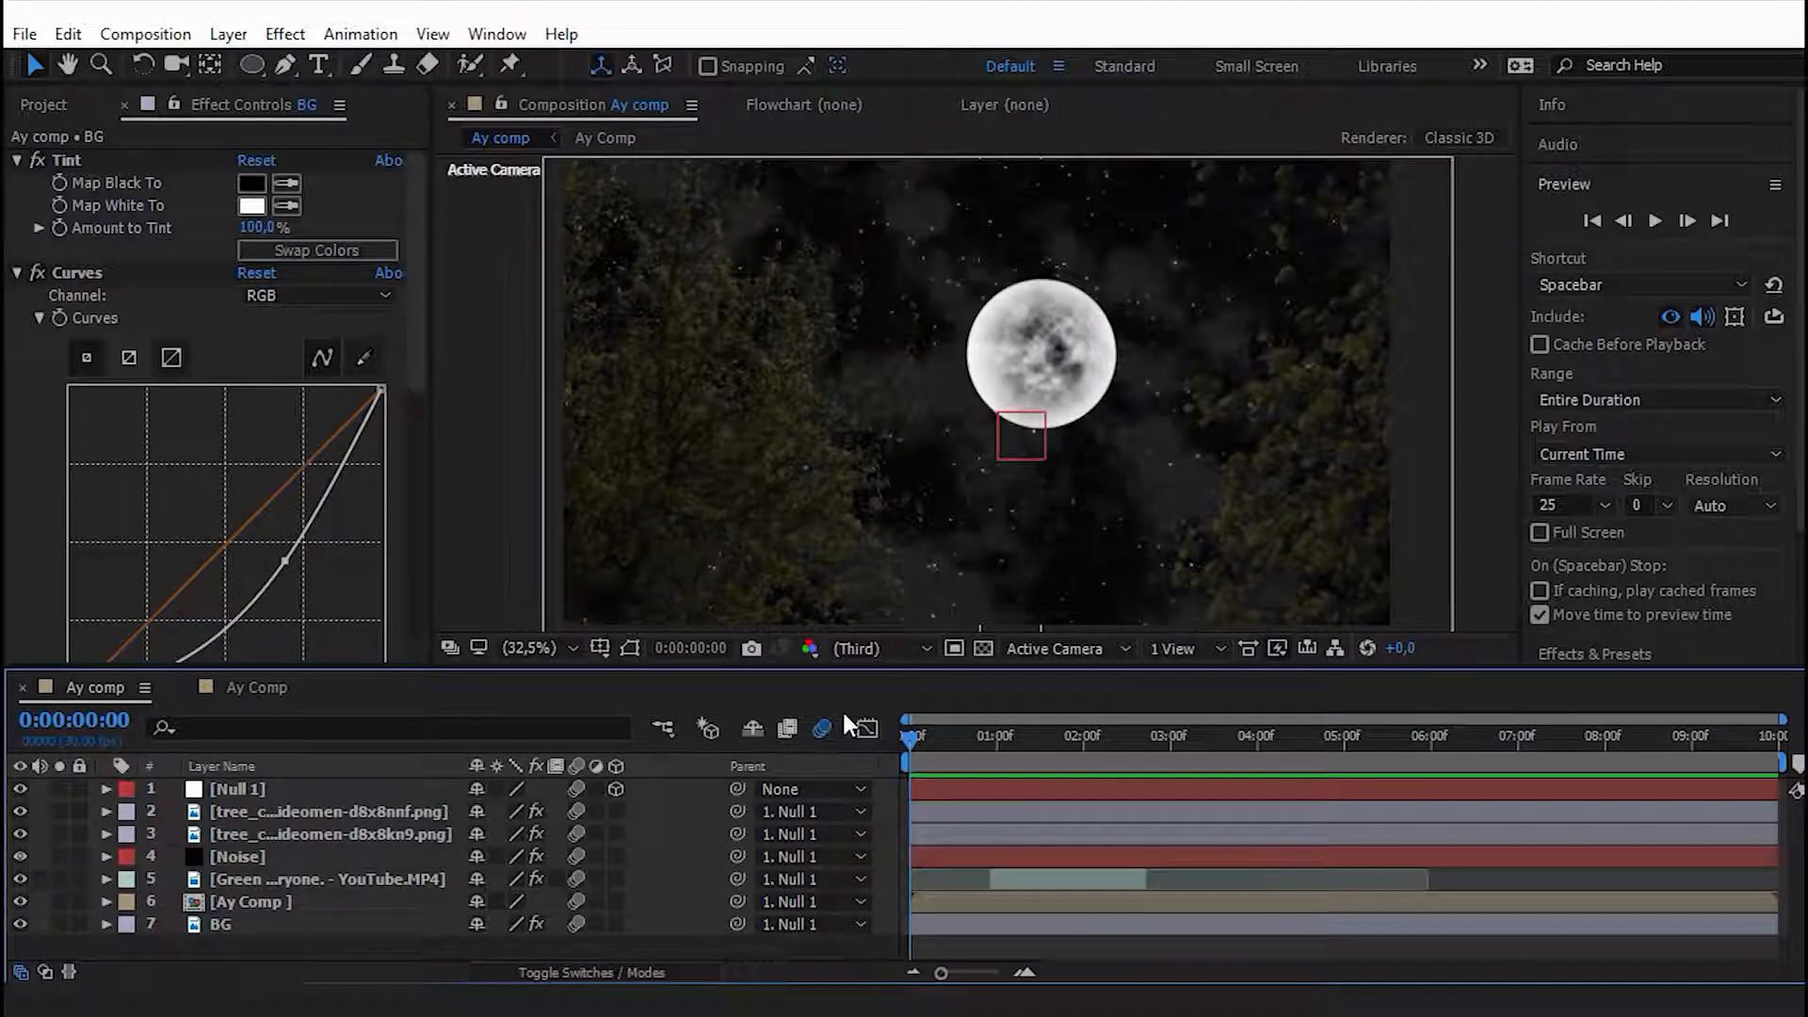